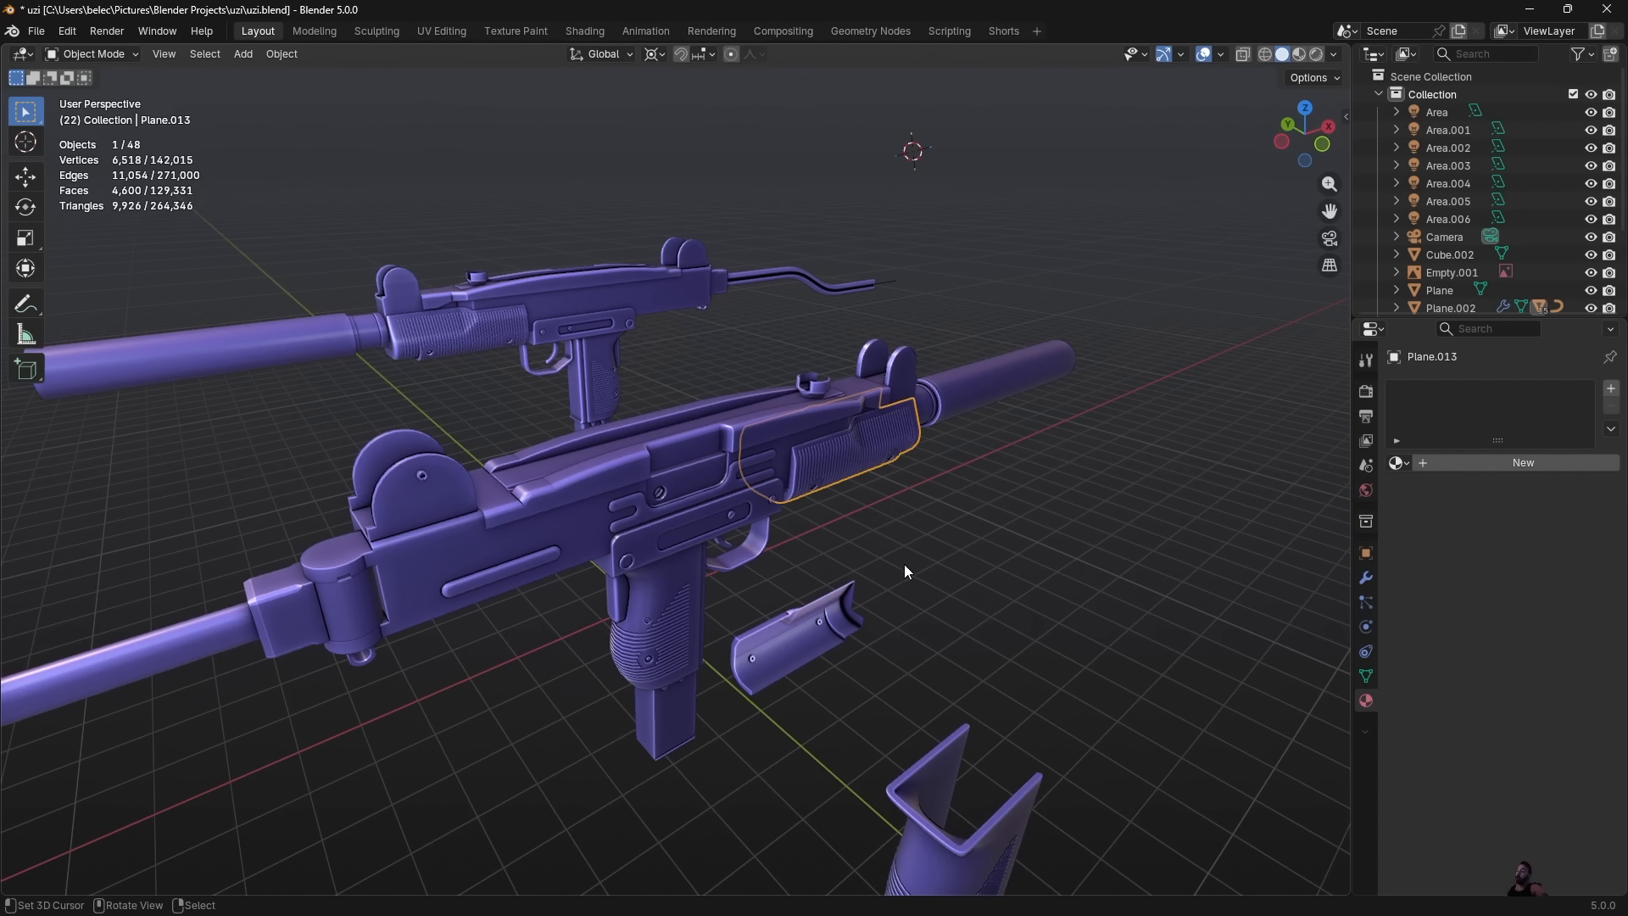
Examine the two Uzi models and their separate parts from both sides.
{"action": "middle_click_drag", "start_coordinate": [904, 563], "coordinate": [761, 557]}
{"action": "left_click_drag", "start_coordinate": [761, 556], "coordinate": [735, 560]}
{"action": "right_click", "coordinate": [834, 608]}
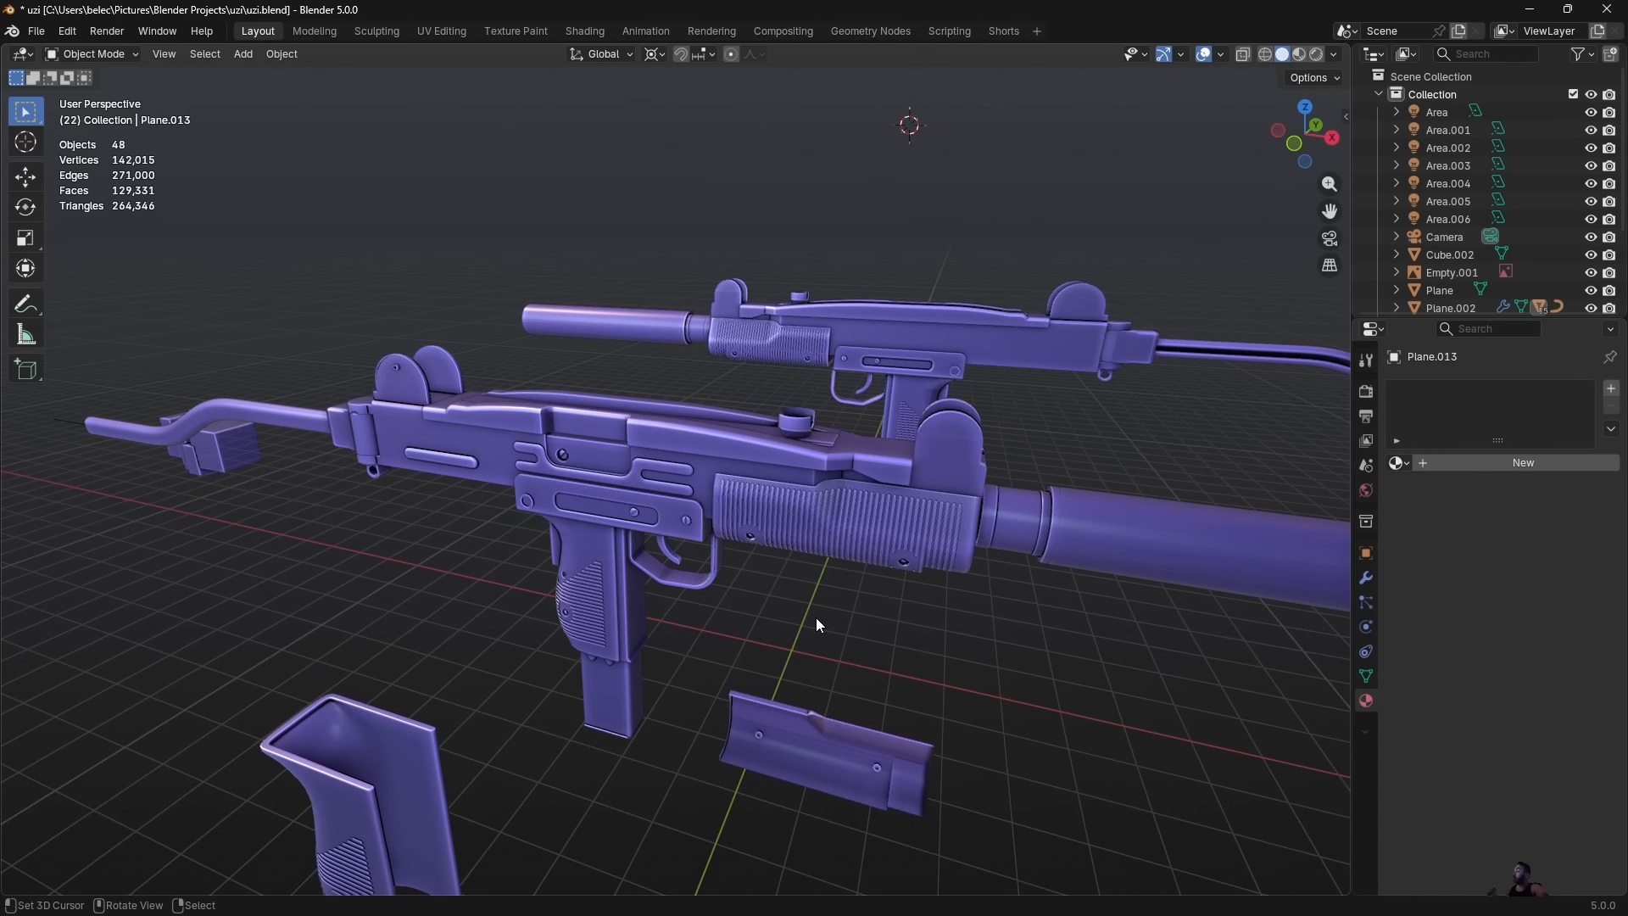
{"action": "middle_click_drag", "start_coordinate": [815, 617], "coordinate": [787, 610]}
{"action": "scroll", "coordinate": [817, 557], "scroll_direction": "up", "scroll_amount": 1}
{"action": "left_click", "coordinate": [817, 556]}
{"action": "middle_click_drag", "start_coordinate": [821, 509], "coordinate": [874, 558]}
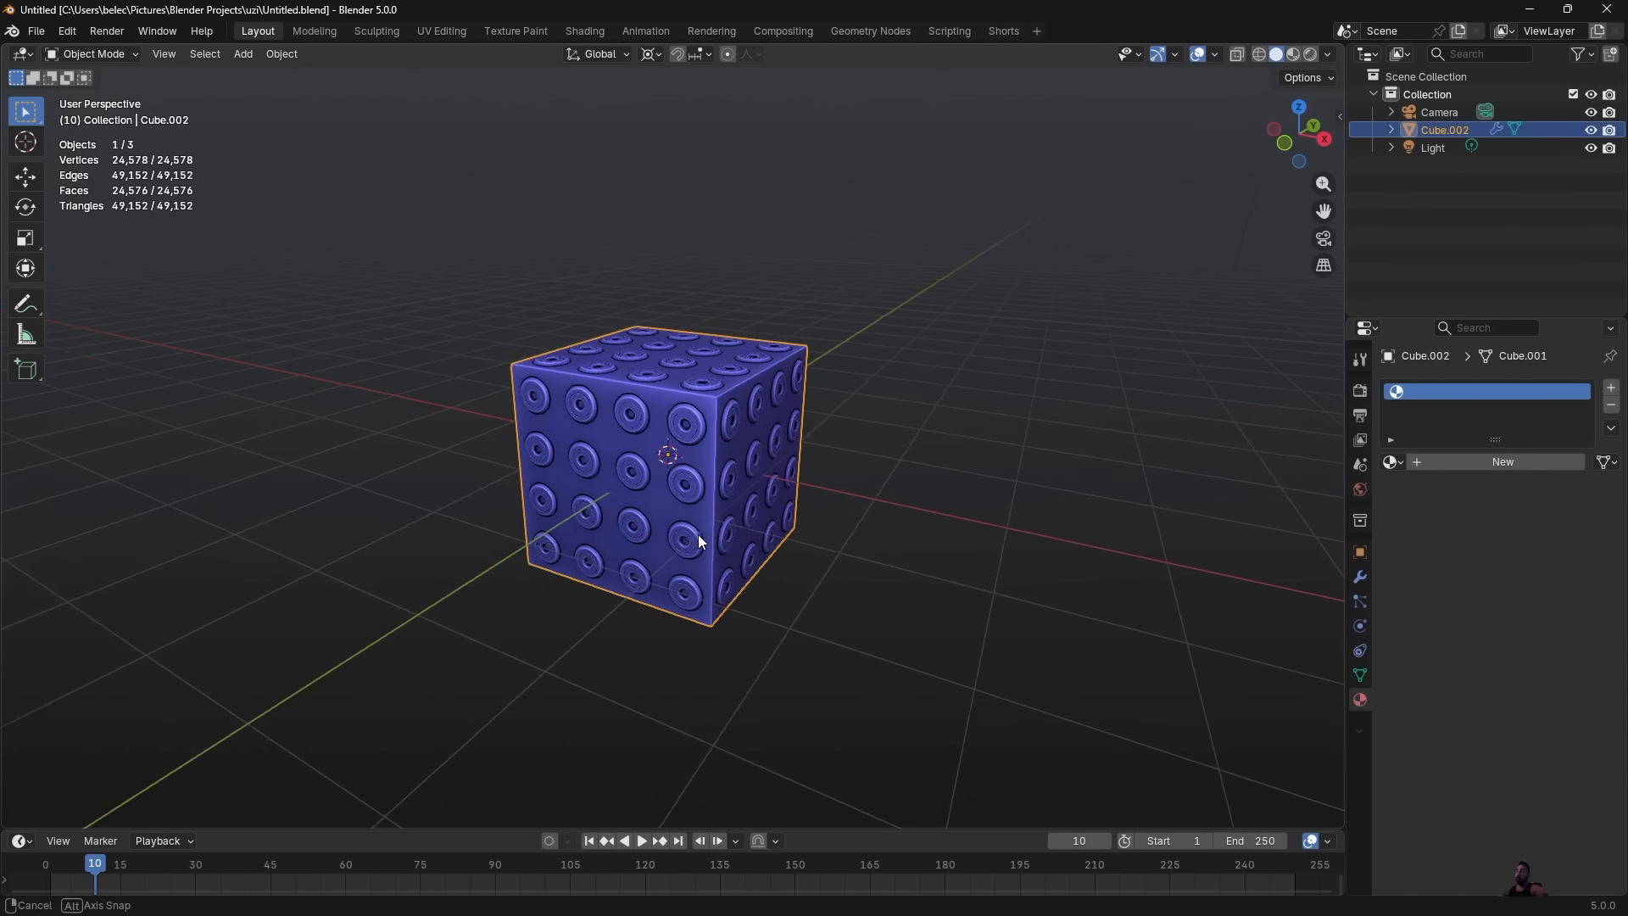
Examine the detailed cube from several sides and inspect its dense mesh in Edit Mode.
{"action": "middle_click_drag", "start_coordinate": [699, 535], "coordinate": [665, 540]}
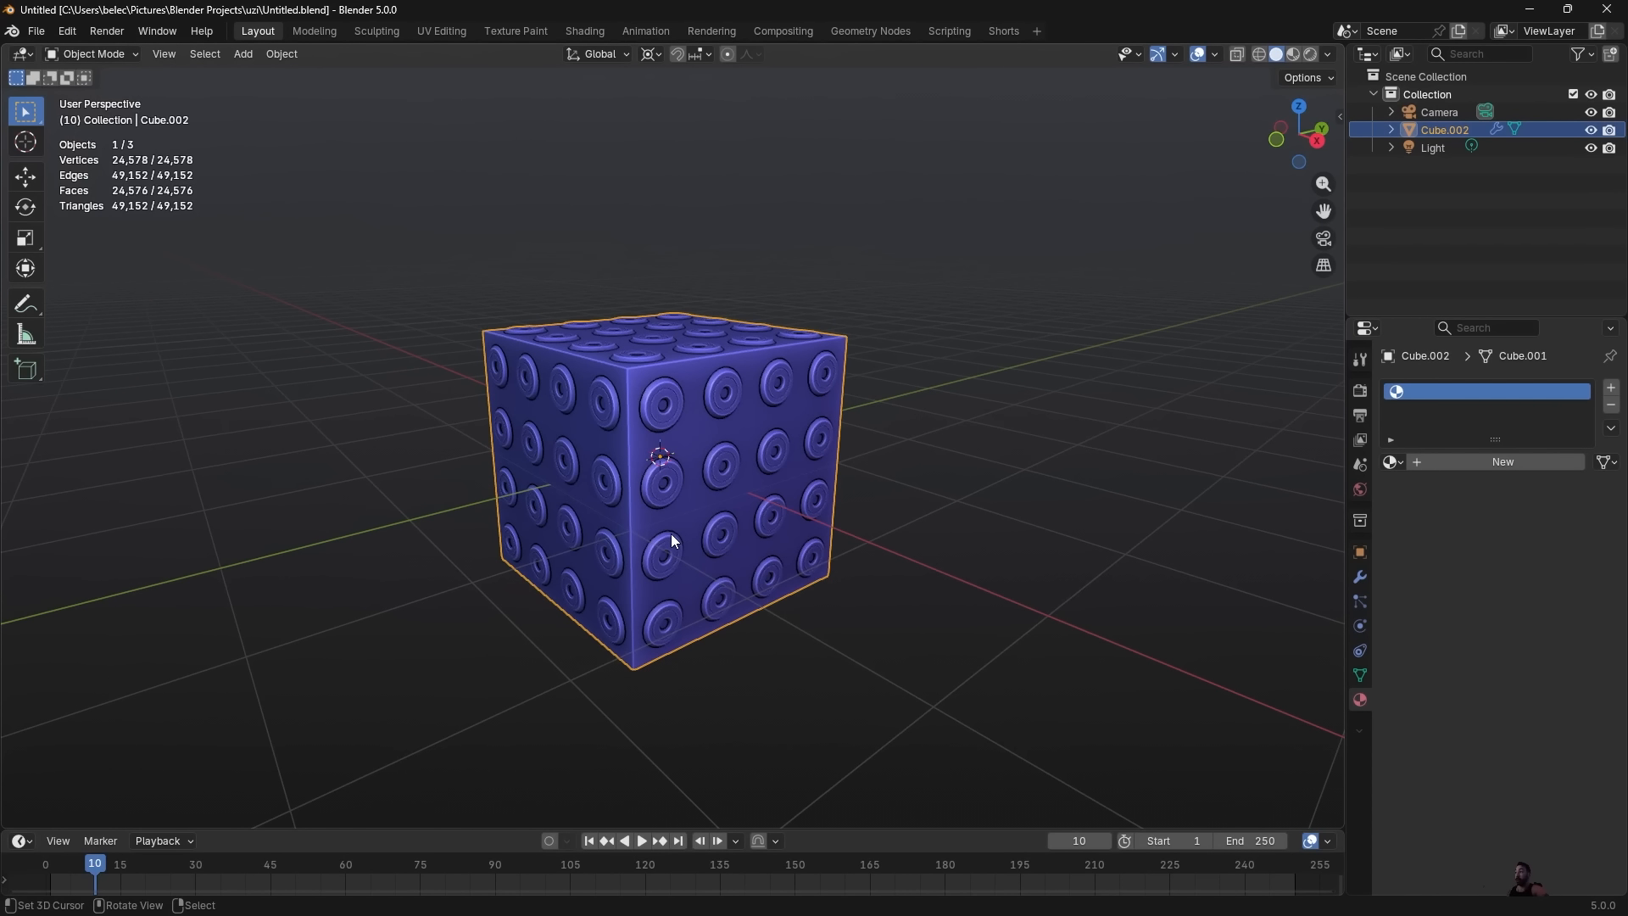
{"action": "scroll", "coordinate": [683, 527], "scroll_direction": "up", "scroll_amount": 2}
{"action": "key", "text": "Tab"}
{"action": "scroll", "coordinate": [562, 392], "scroll_direction": "up", "scroll_amount": 5}
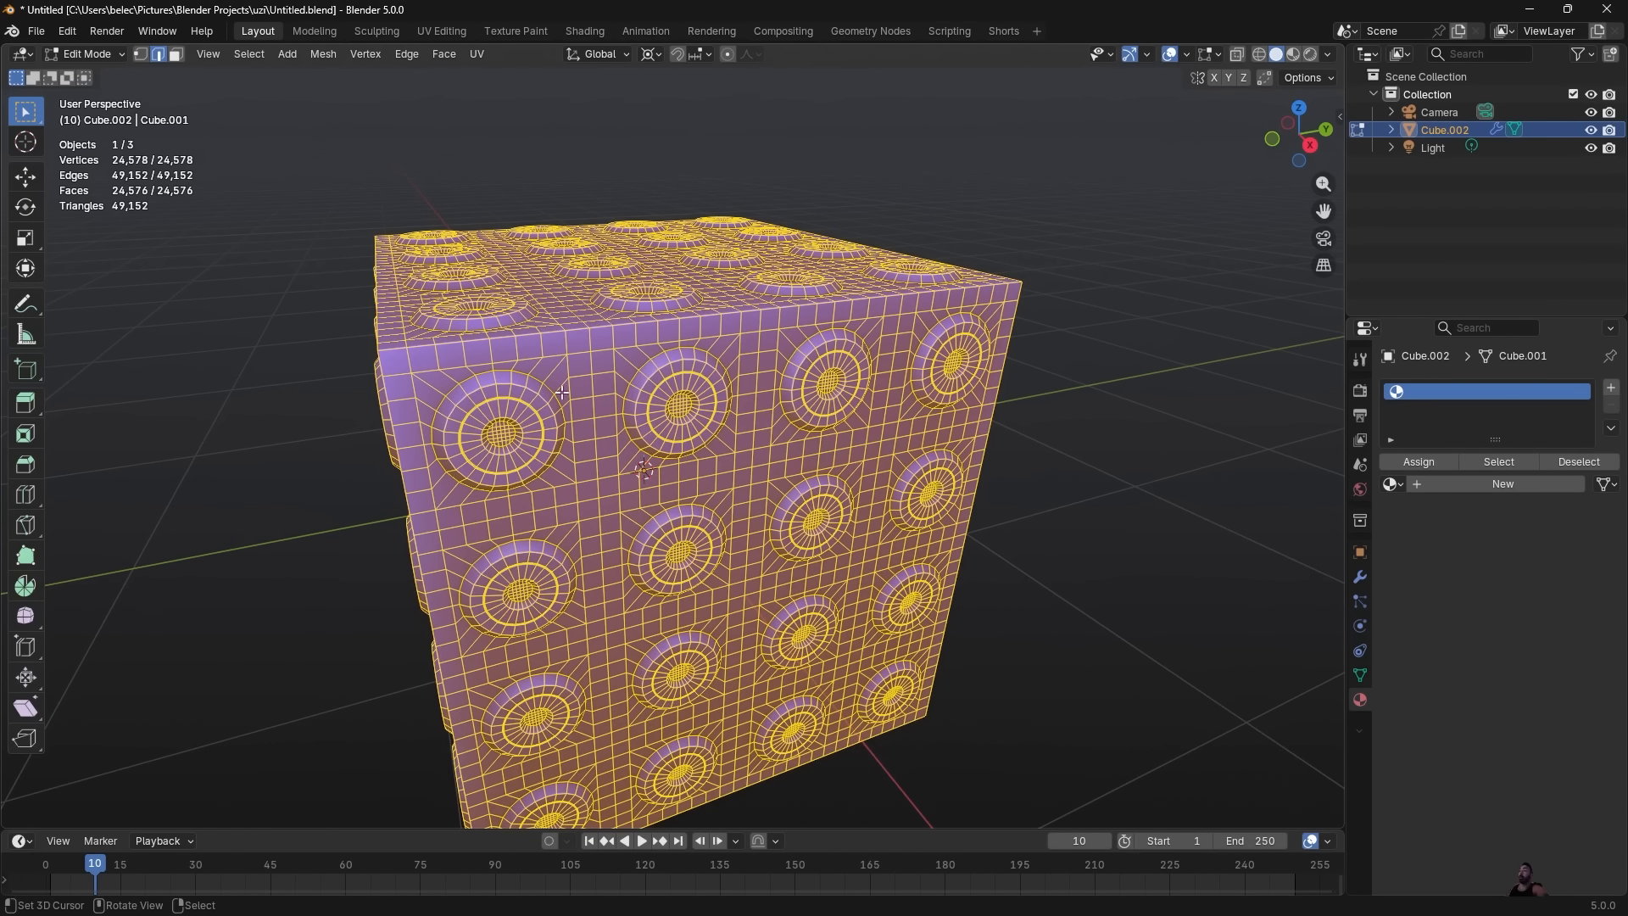
{"action": "scroll", "coordinate": [506, 327], "scroll_direction": "down", "scroll_amount": 4}
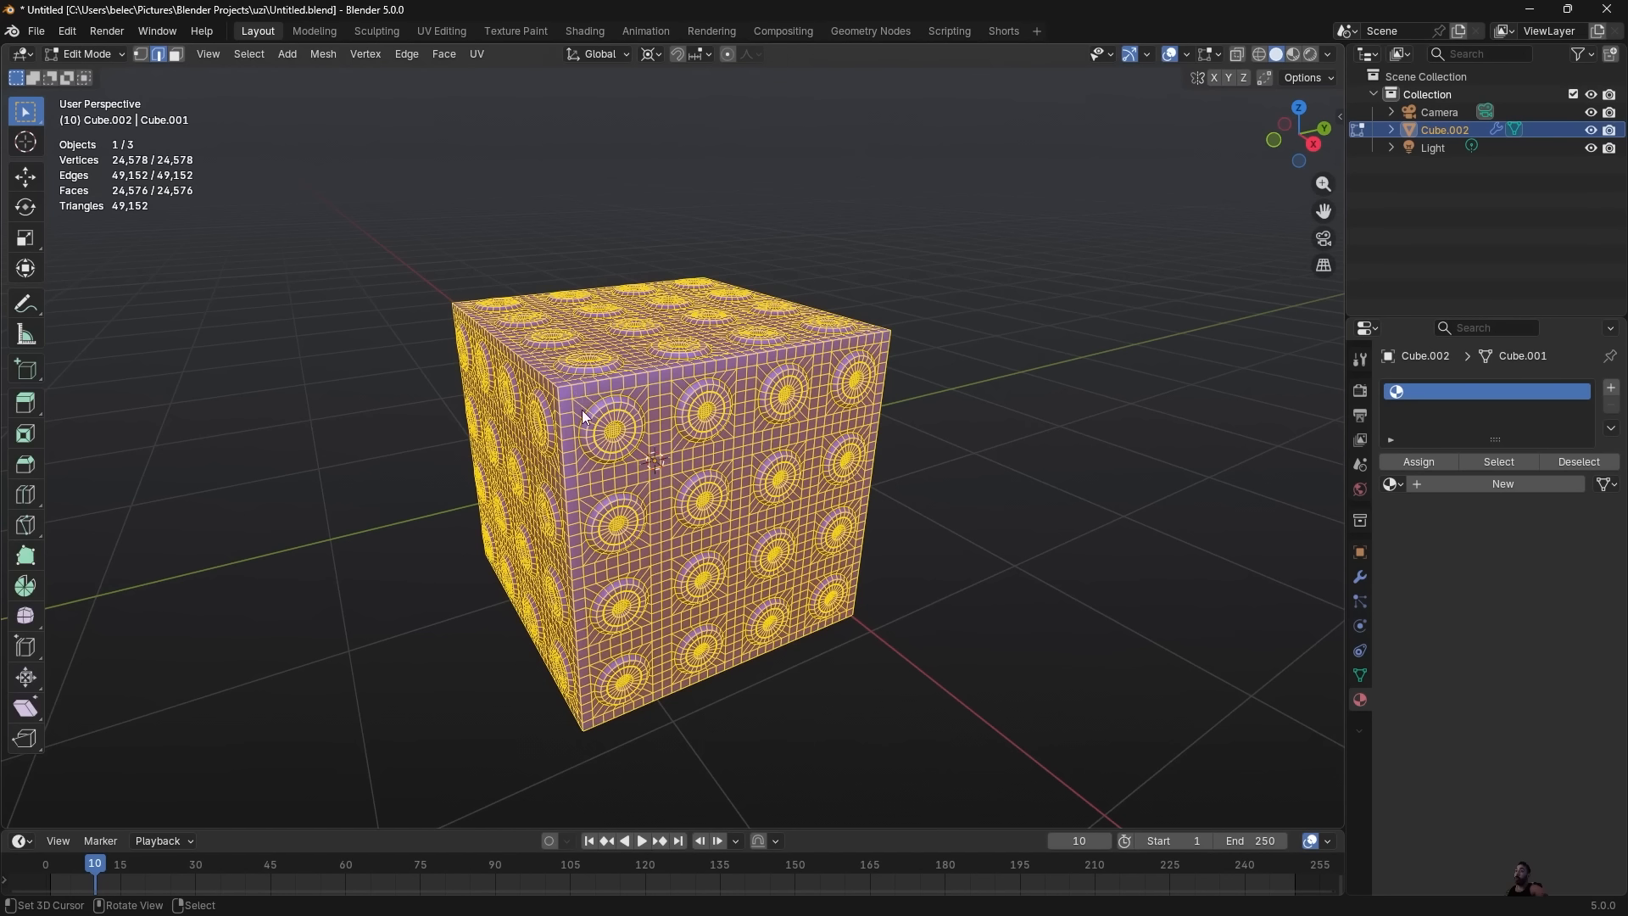
{"action": "key", "text": "Tab"}
{"action": "middle_click_drag", "start_coordinate": [589, 435], "coordinate": [641, 451]}
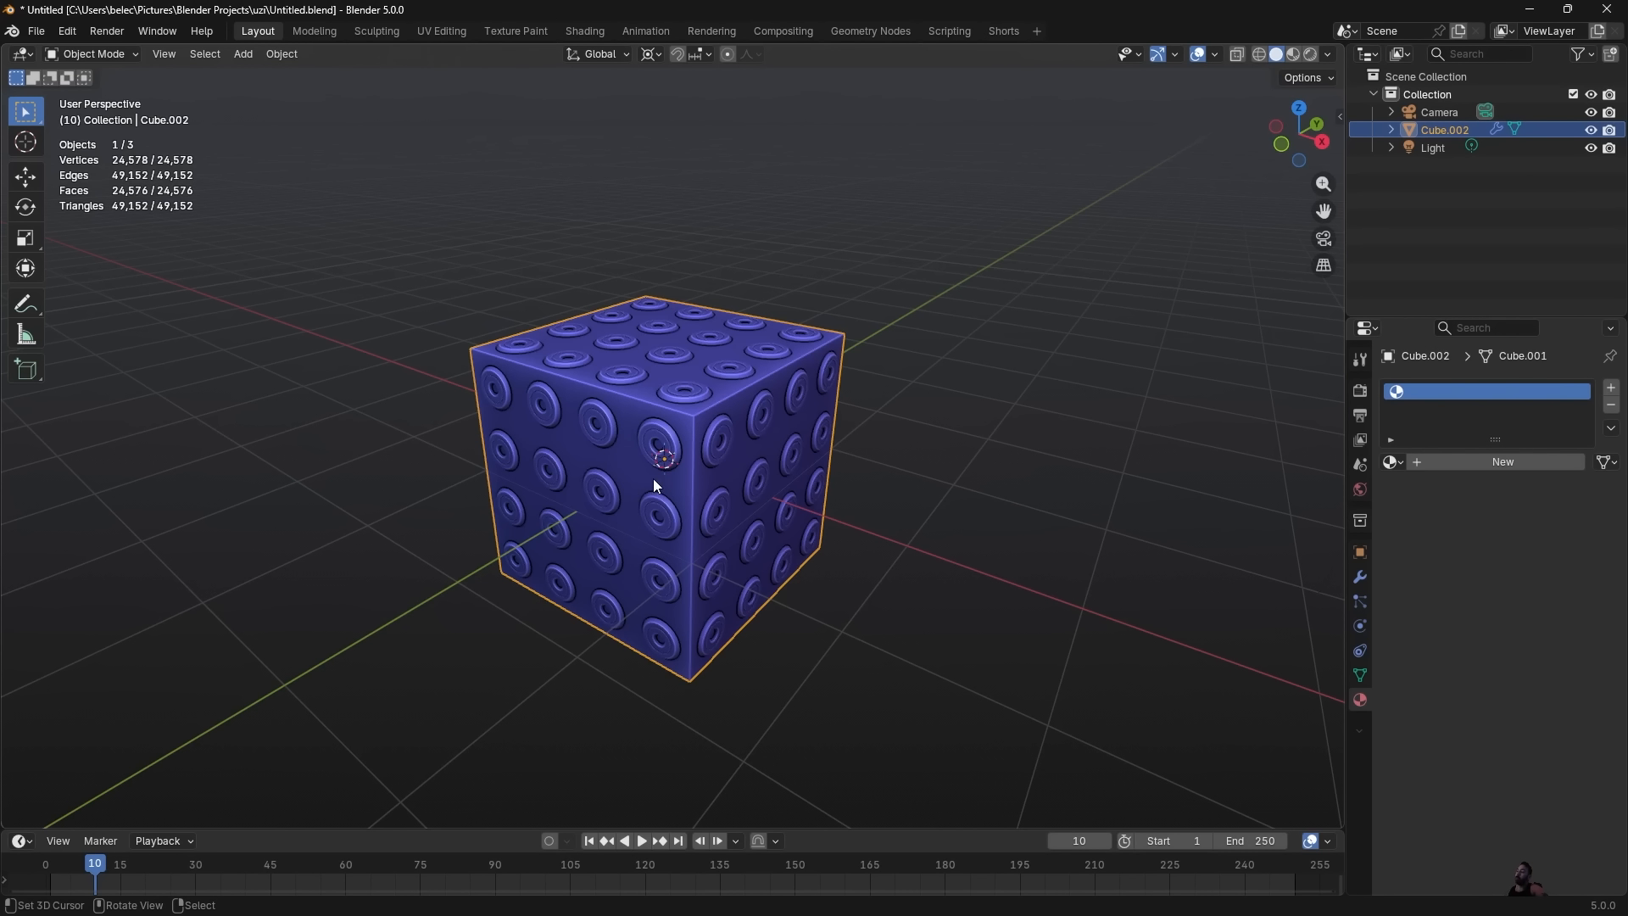
{"action": "middle_click_drag", "start_coordinate": [653, 478], "coordinate": [609, 497]}
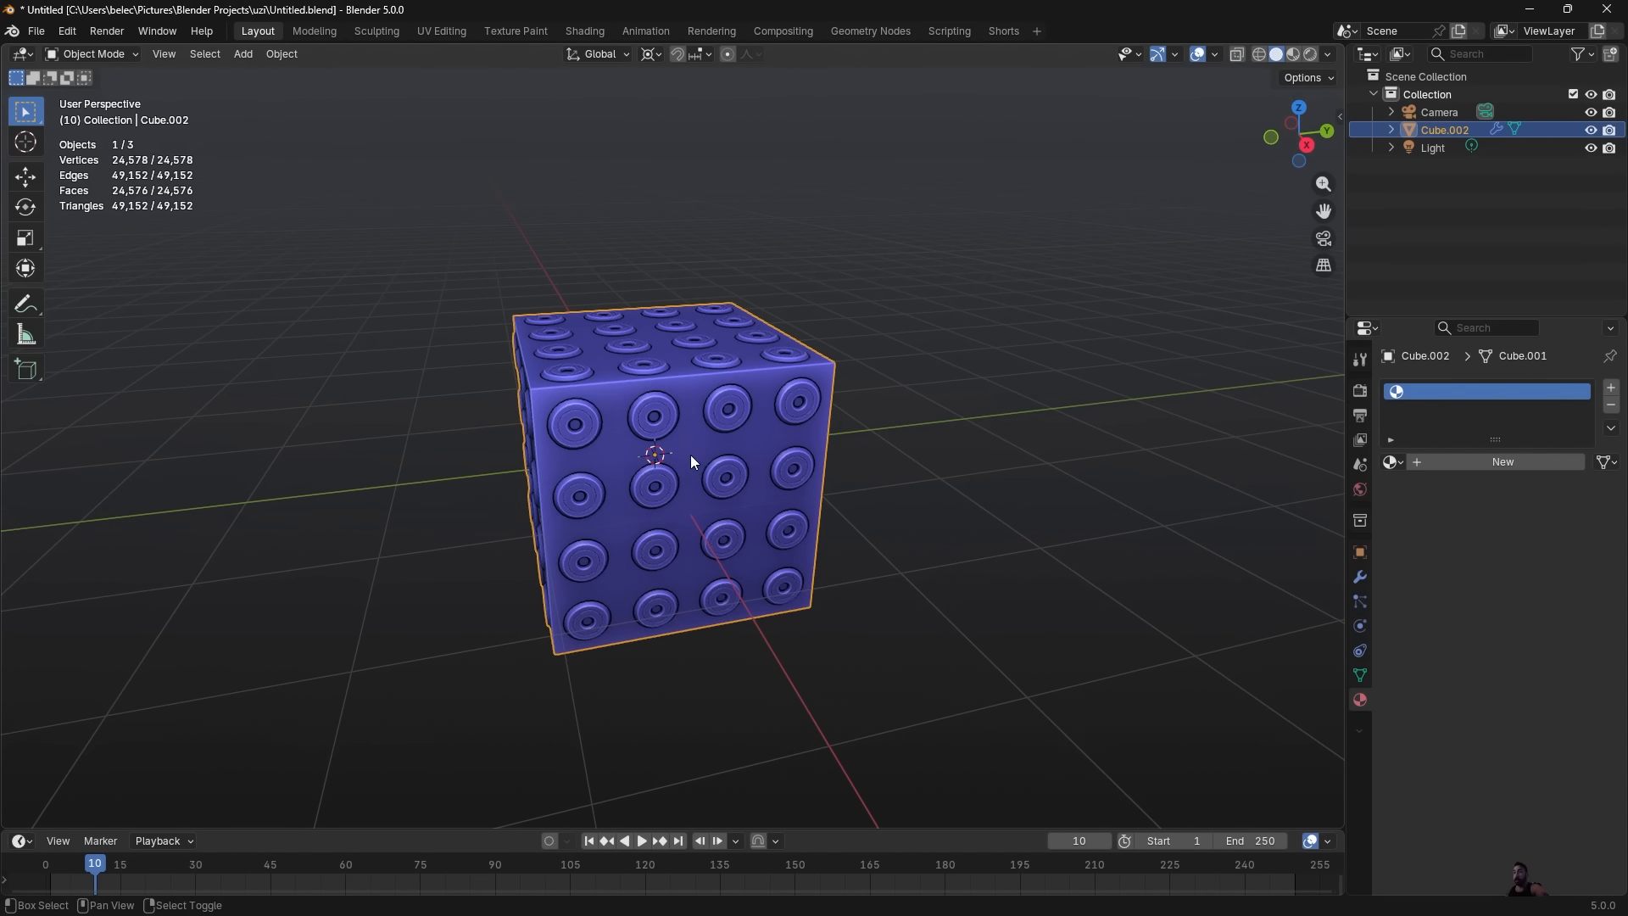
Add a plain cube at the same location as the detailed cube.
{"action": "key", "text": "shift+a"}
{"action": "mouse_move", "coordinate": [695, 457]}
{"action": "left_click", "coordinate": [753, 473]}
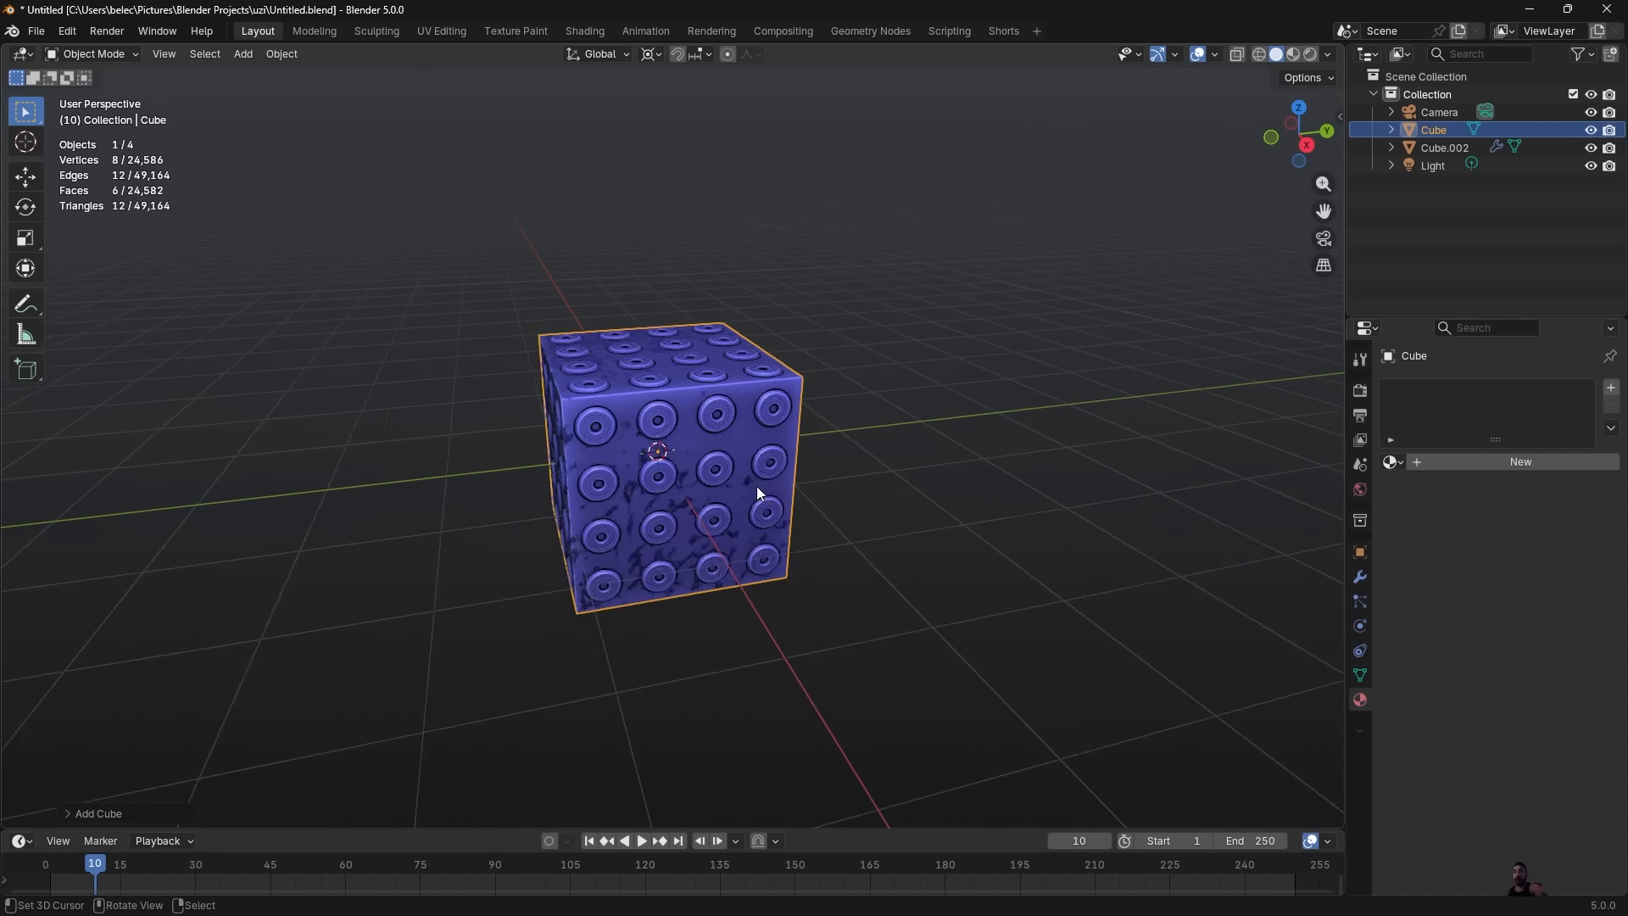
{"action": "scroll", "coordinate": [757, 485], "scroll_direction": "up", "scroll_amount": 3}
Compare the overlapping detailed and plain cubes in solid and wireframe shading, and inspect the plain cube's mesh in Edit Mode.
{"action": "middle_click_drag", "start_coordinate": [659, 521], "coordinate": [649, 421]}
{"action": "left_click", "coordinate": [653, 421]}
{"action": "key", "text": "shift+z"}
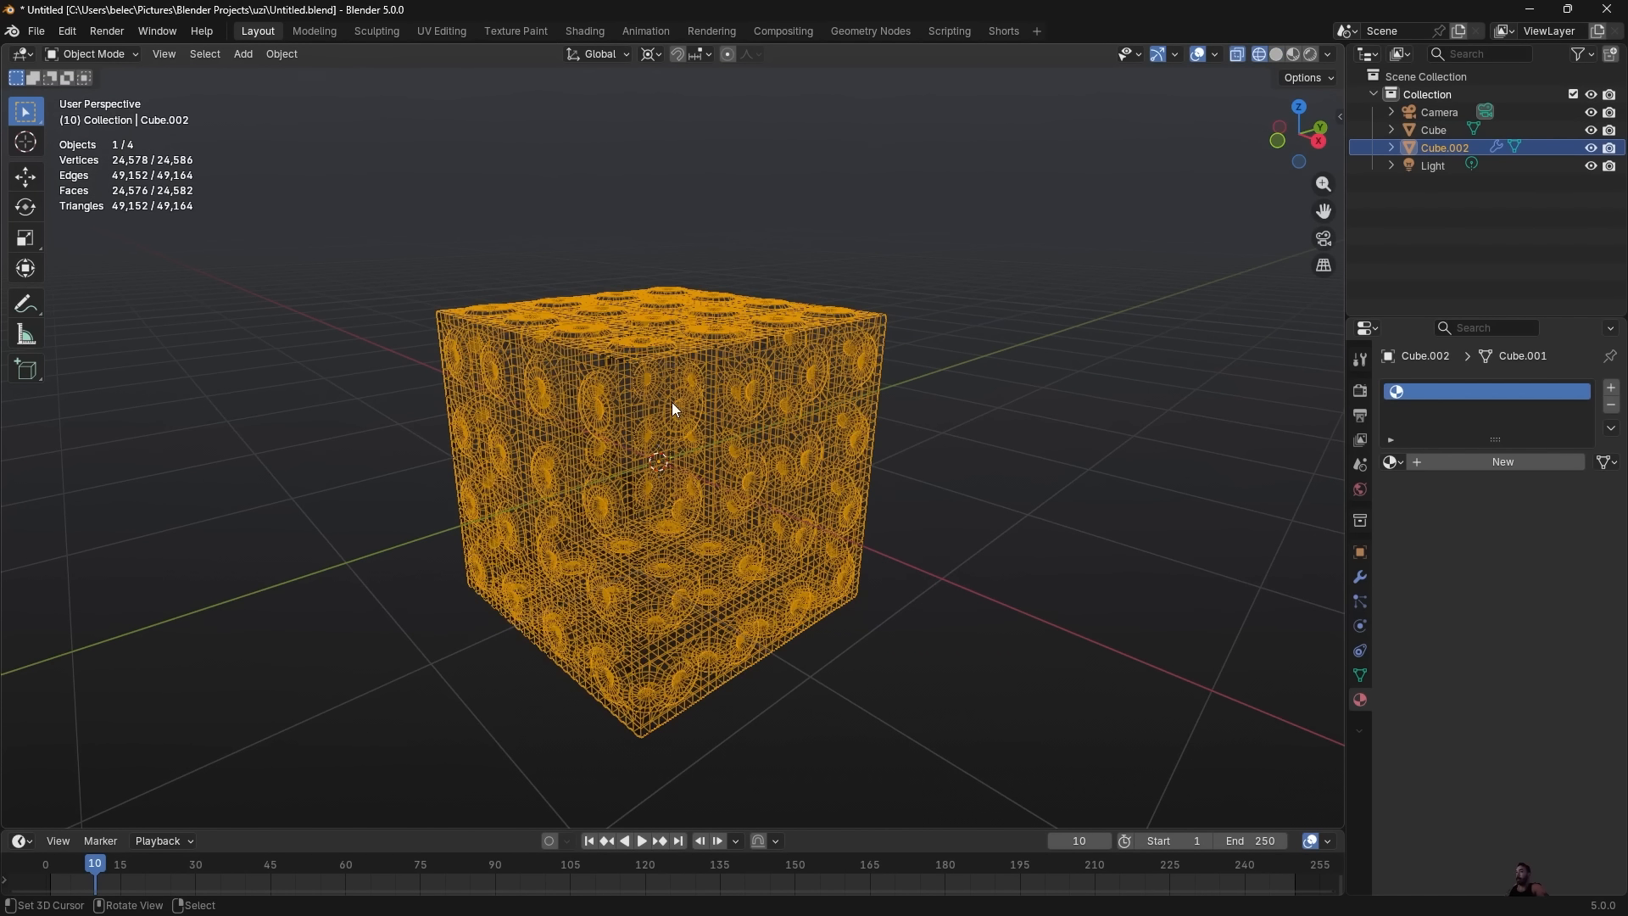
{"action": "key", "text": "shift+z"}
{"action": "left_click", "coordinate": [683, 422]}
{"action": "left_click", "coordinate": [684, 424]}
{"action": "key", "text": "shift+z"}
{"action": "key", "text": "shift+z"}
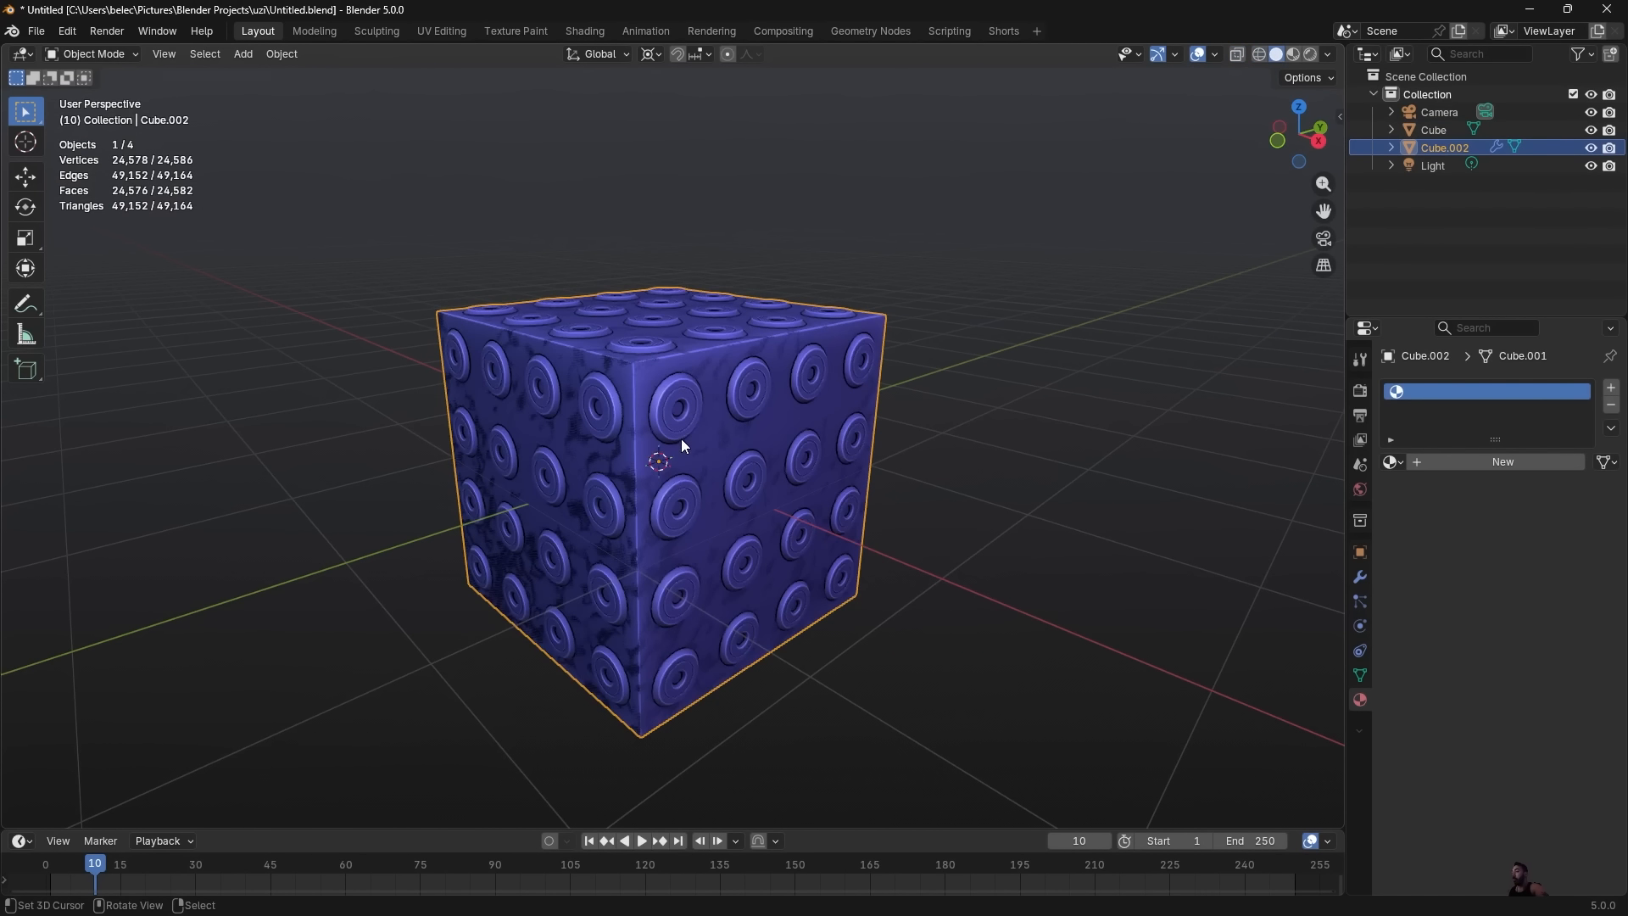
{"action": "right_click", "coordinate": [681, 439]}
{"action": "scroll", "coordinate": [729, 466], "scroll_direction": "up", "scroll_amount": 2}
{"action": "middle_click_drag", "start_coordinate": [746, 480], "coordinate": [614, 424]}
{"action": "scroll", "coordinate": [681, 460], "scroll_direction": "down", "scroll_amount": 1}
{"action": "right_click", "coordinate": [643, 415]}
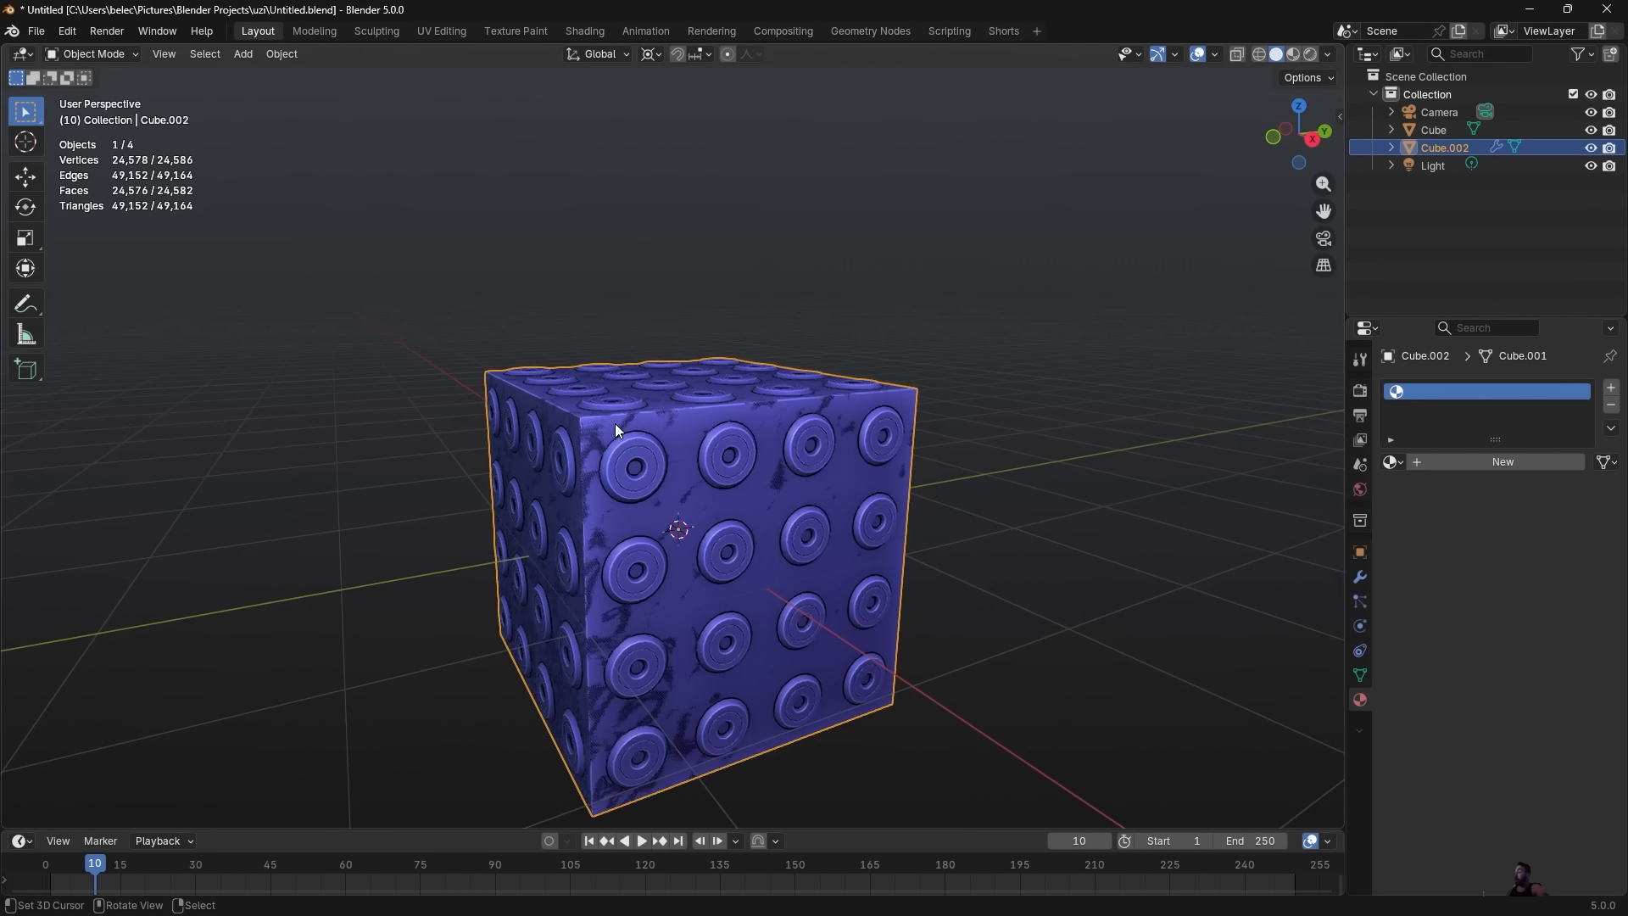
{"action": "scroll", "coordinate": [613, 426], "scroll_direction": "up", "scroll_amount": 1}
{"action": "right_click", "coordinate": [592, 416]}
{"action": "key", "text": "shift+z"}
{"action": "scroll", "coordinate": [610, 424], "scroll_direction": "down", "scroll_amount": 2}
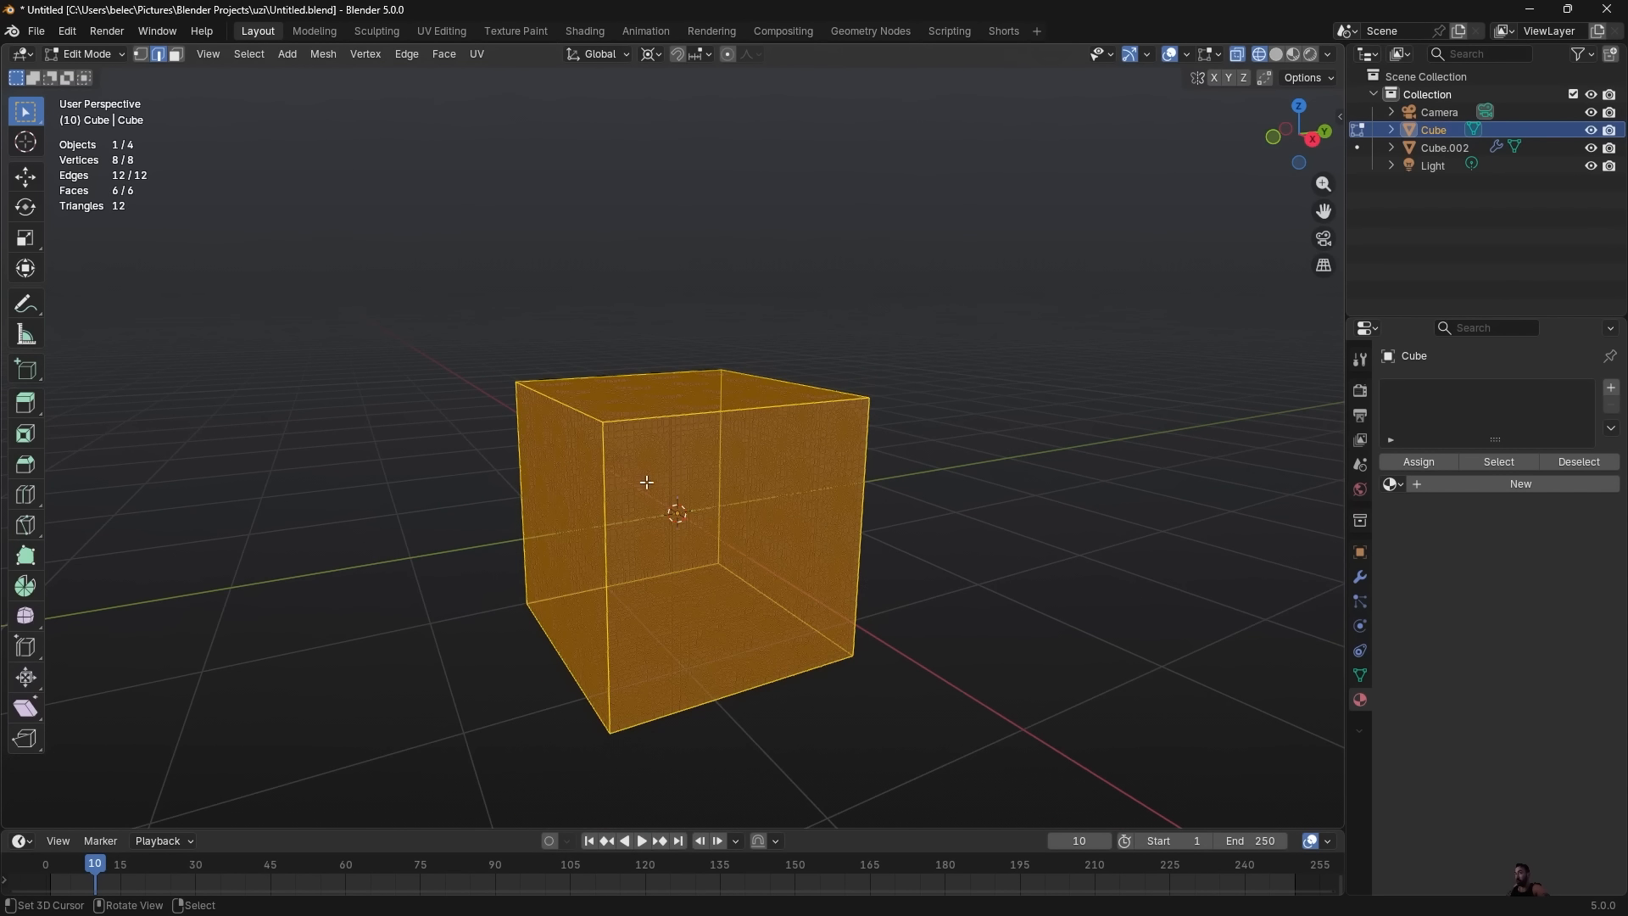
{"action": "key", "text": "shift+z"}
Switch to the Shading workspace, show the viewport as wireframe and create a new material for the plain cube.
{"action": "left_click", "coordinate": [589, 31]}
{"action": "scroll", "coordinate": [861, 400], "scroll_direction": "down", "scroll_amount": 2}
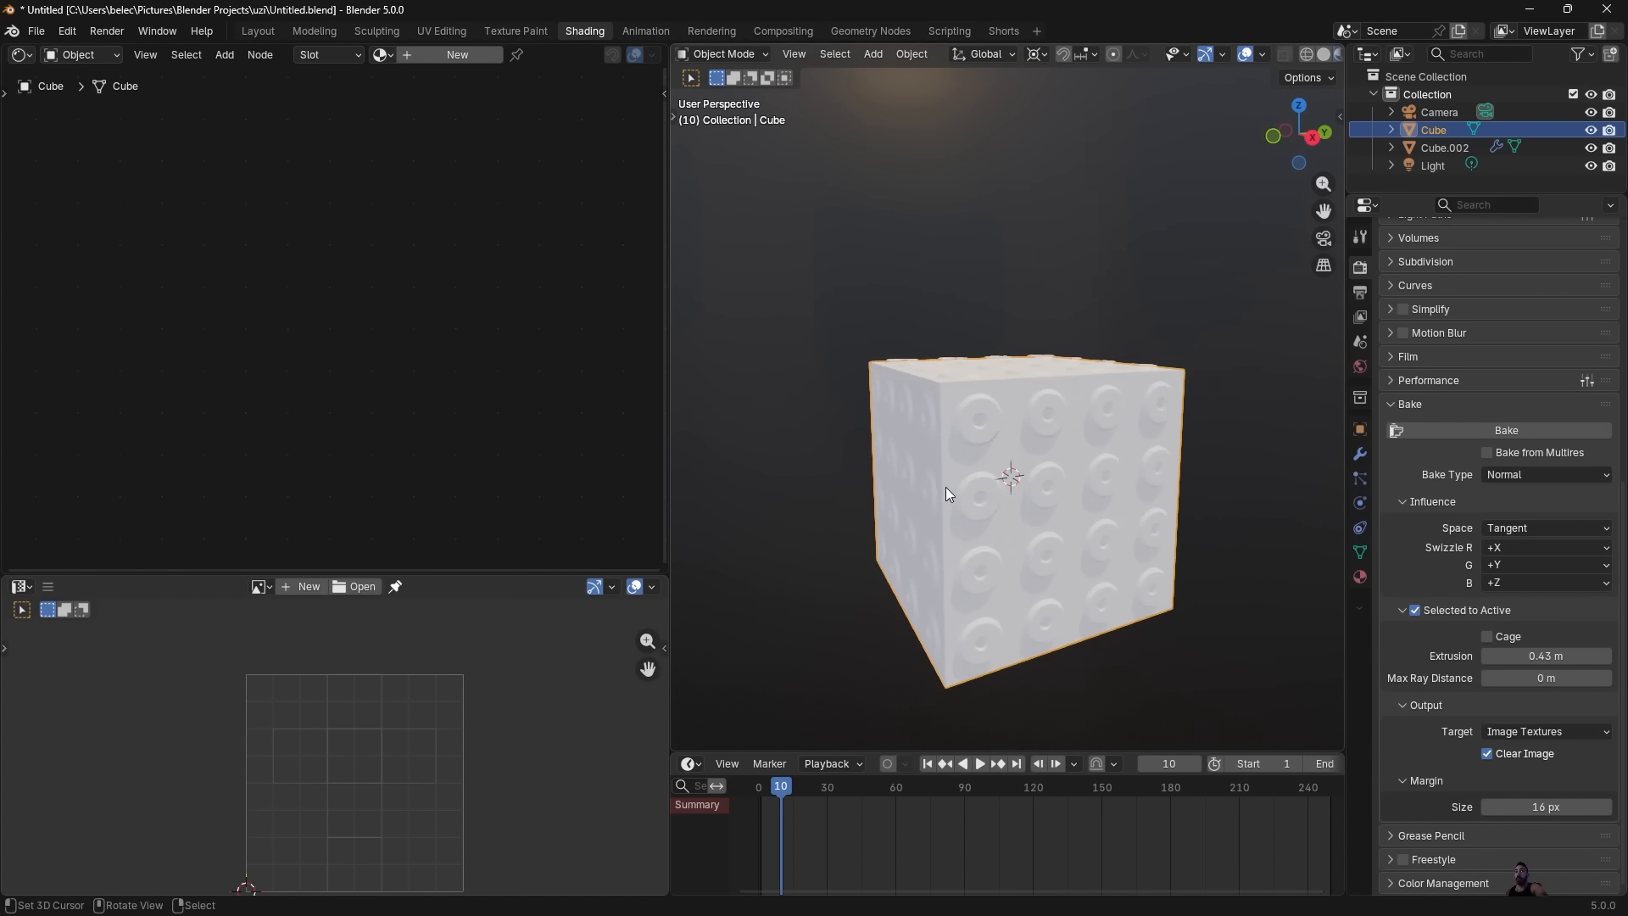
{"action": "key", "text": "shift+z"}
{"action": "key", "text": "g"}
{"action": "right_click", "coordinate": [897, 430]}
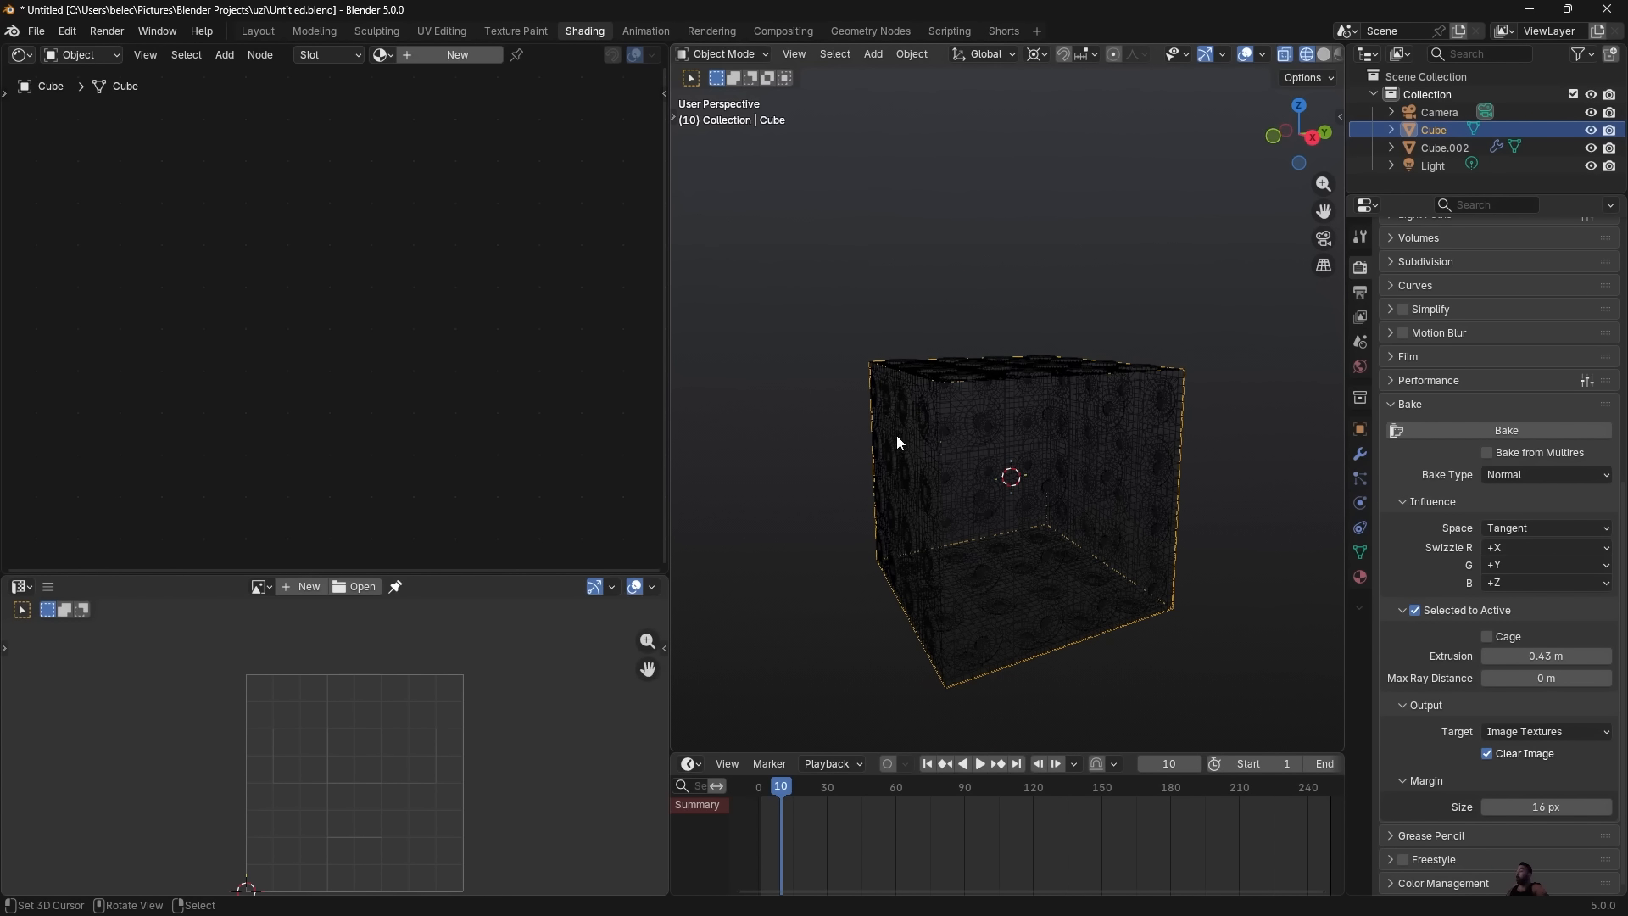
{"action": "left_click", "coordinate": [450, 55]}
{"action": "middle_click_drag", "start_coordinate": [258, 316], "coordinate": [385, 332]}
{"action": "scroll", "coordinate": [347, 325], "scroll_direction": "up", "scroll_amount": 2}
Add an Image Texture node beside the Principled BSDF in the plain cube's material.
{"action": "key", "text": "shift+a"}
{"action": "left_click", "coordinate": [204, 357]}
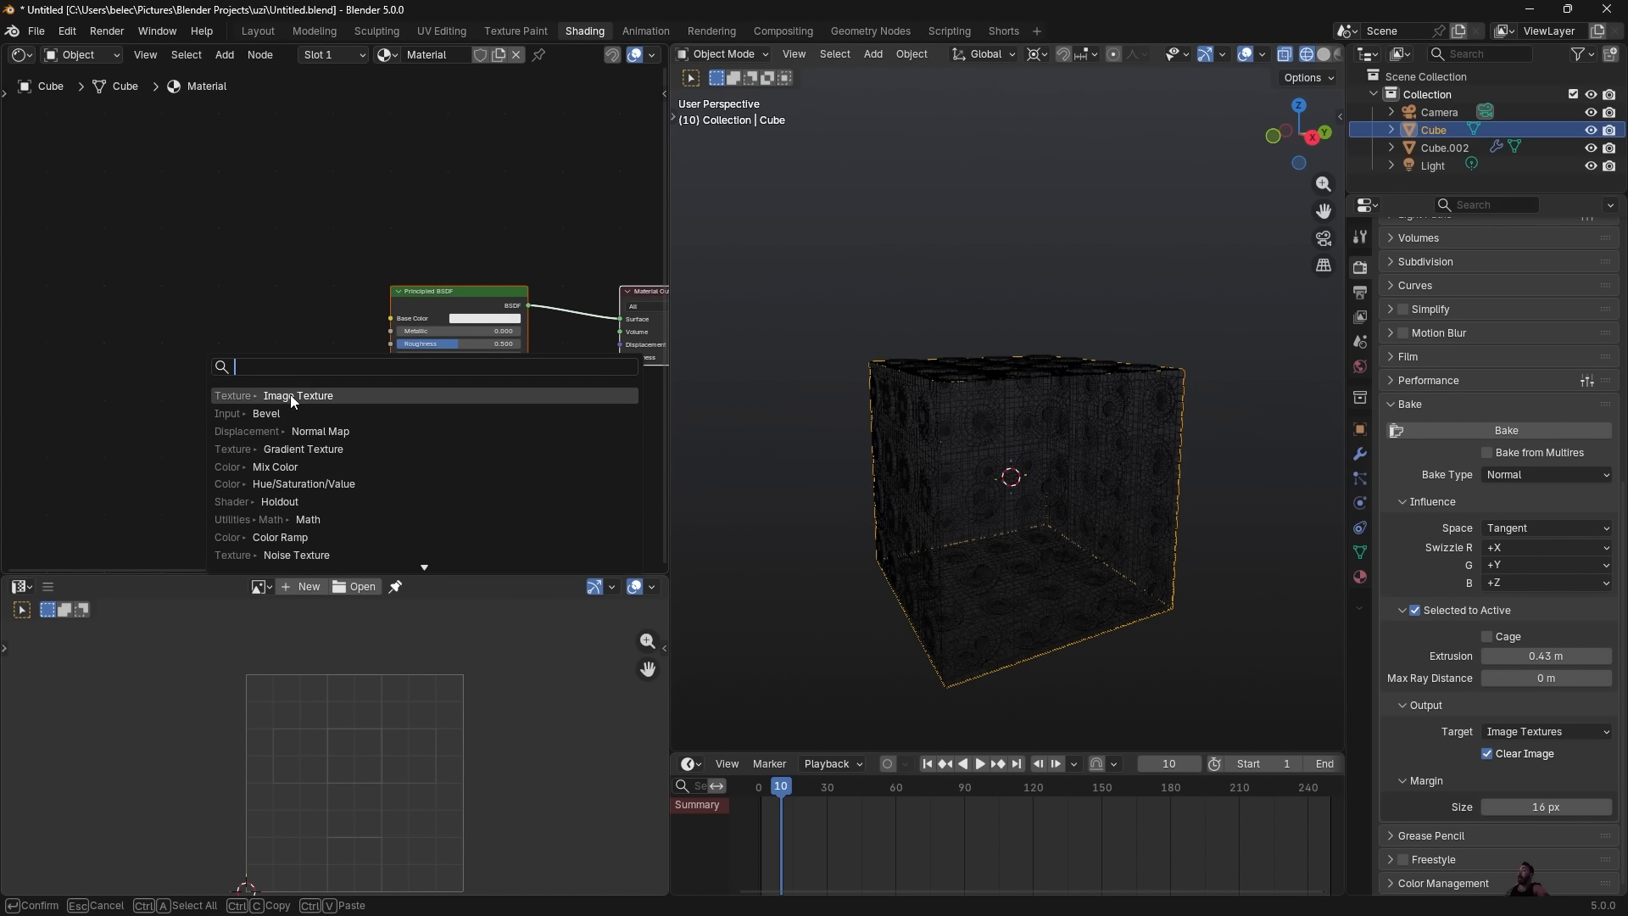
{"action": "left_click", "coordinate": [292, 395]}
{"action": "left_click", "coordinate": [200, 349]}
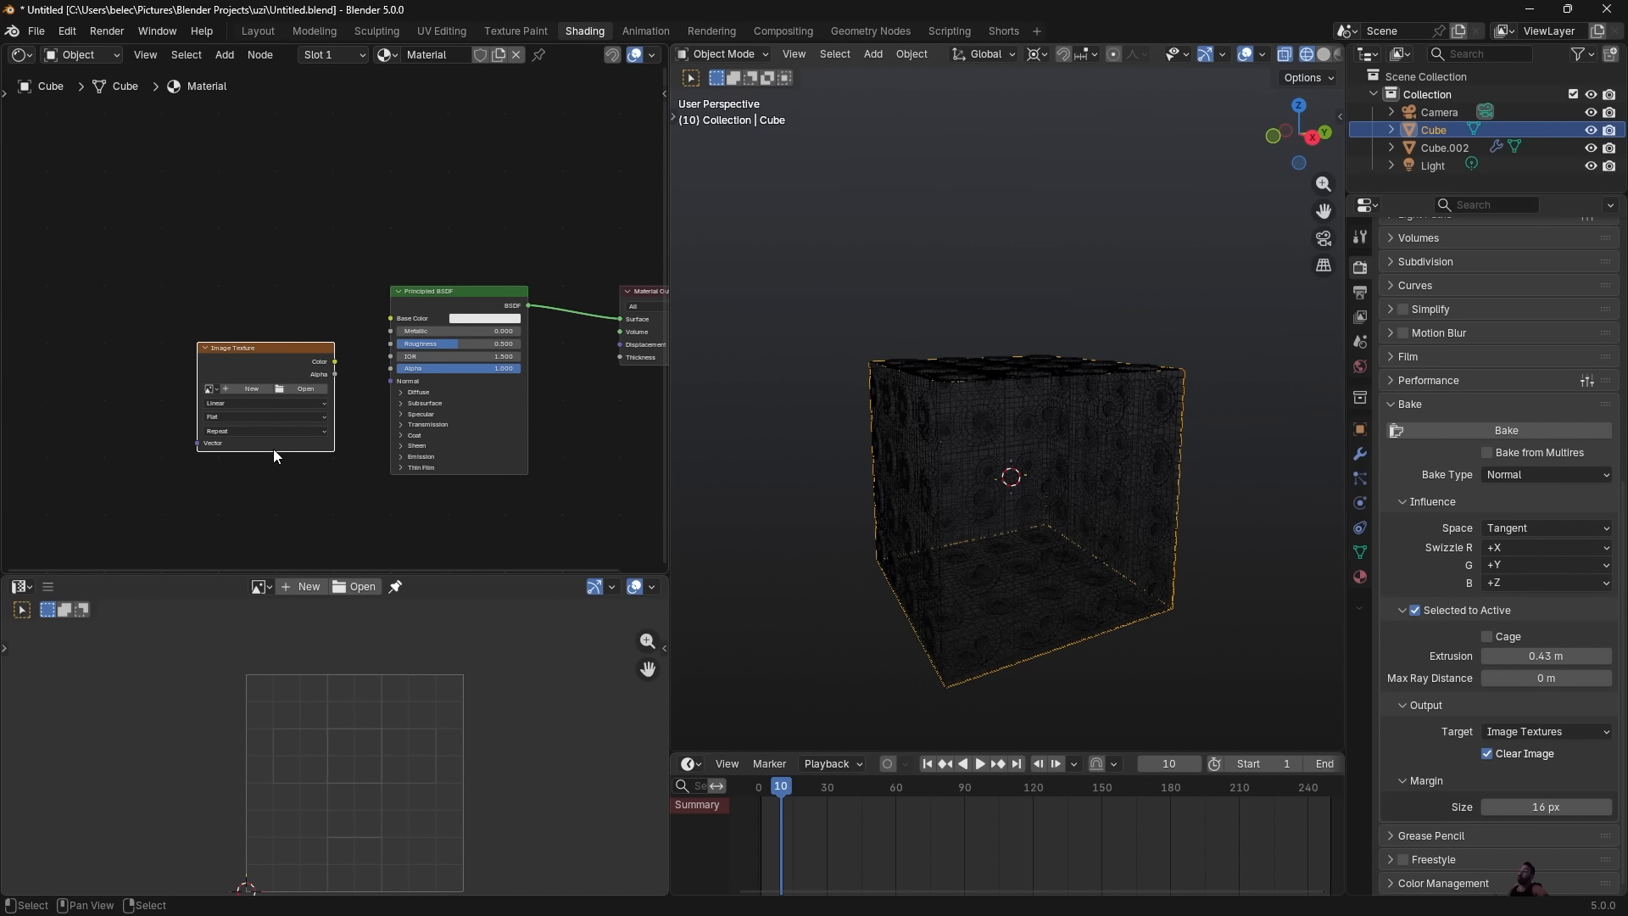
Start a new image in the Image Texture node and name it hgkdjgfhght.
{"action": "scroll", "coordinate": [305, 465], "scroll_direction": "up", "scroll_amount": 1}
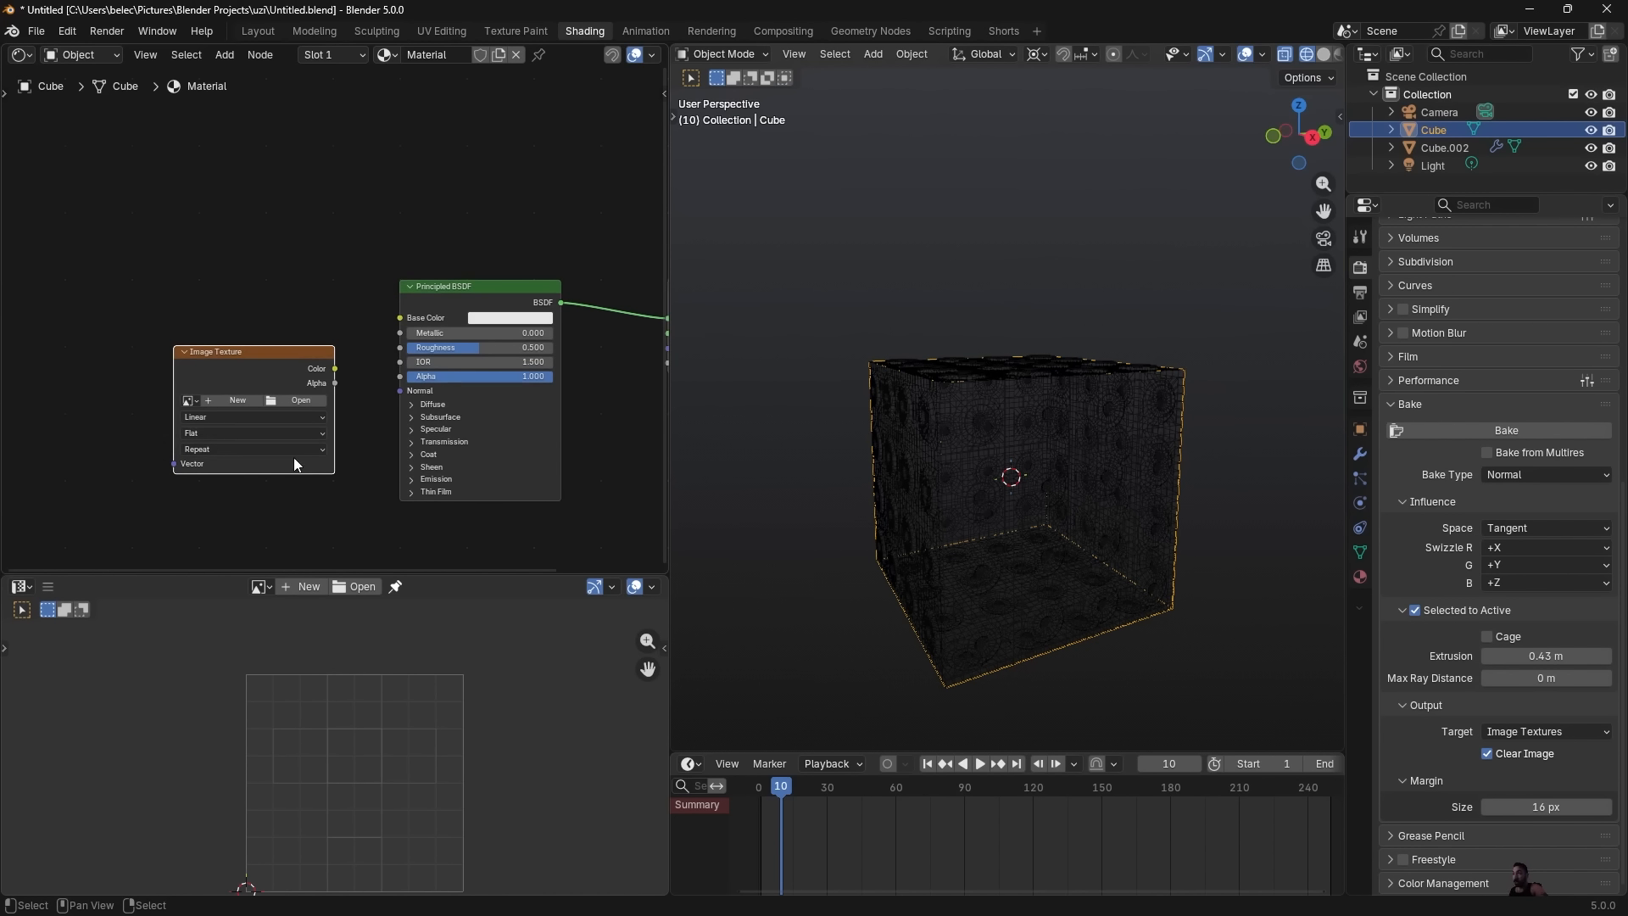
{"action": "left_click", "coordinate": [238, 402]}
{"action": "type", "text": "hgkdjgfhght"}
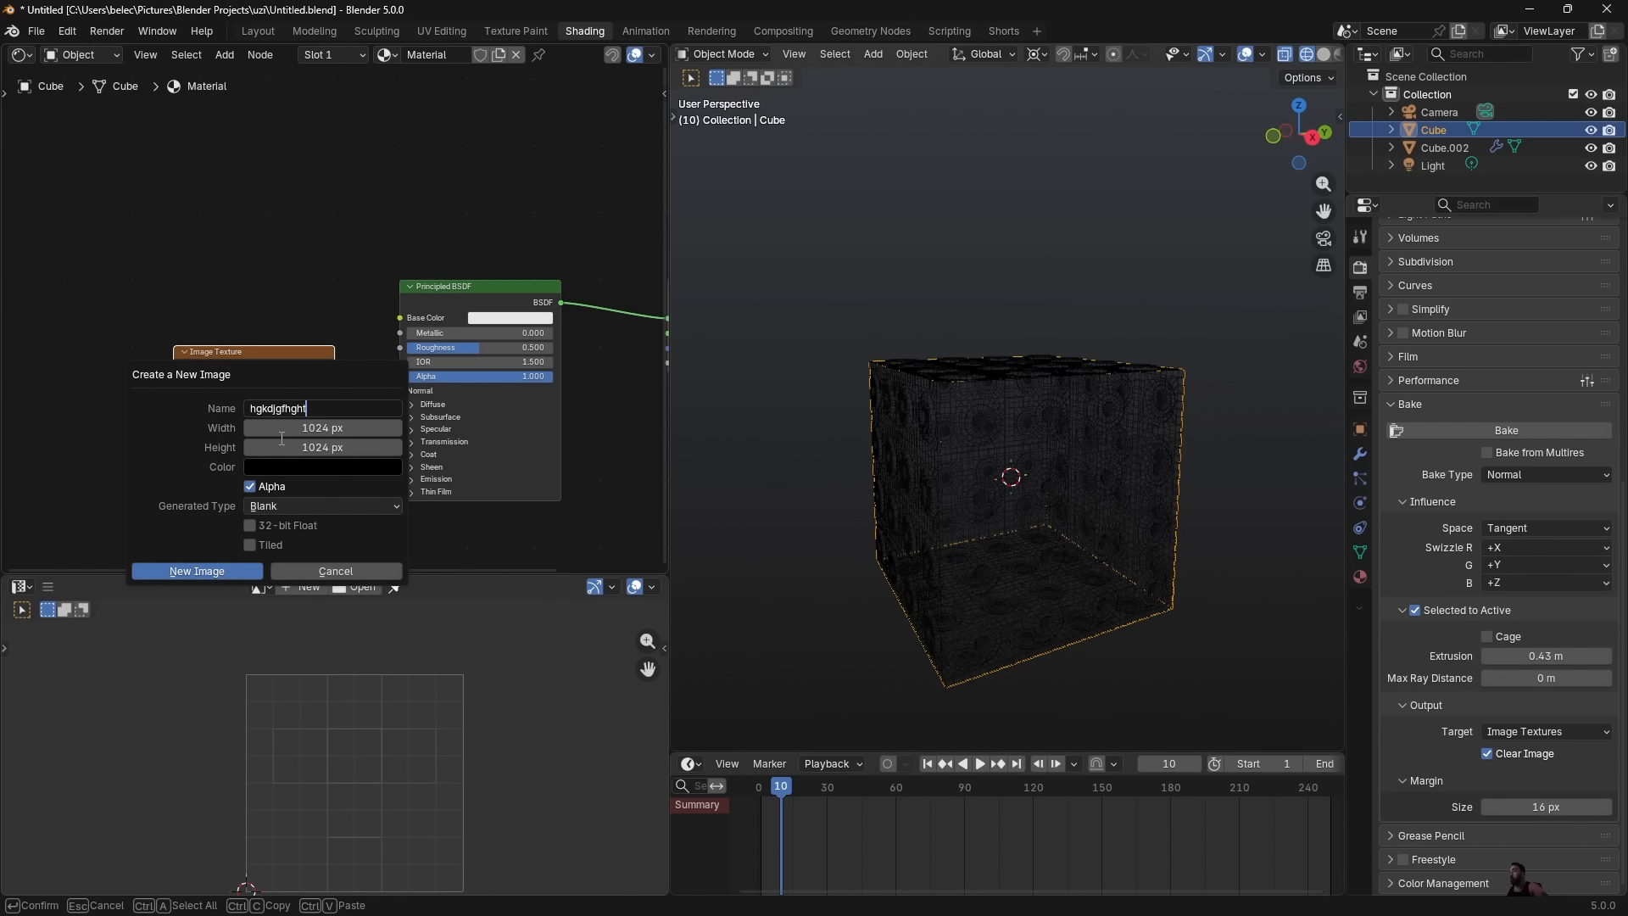
{"action": "key", "text": "Return"}
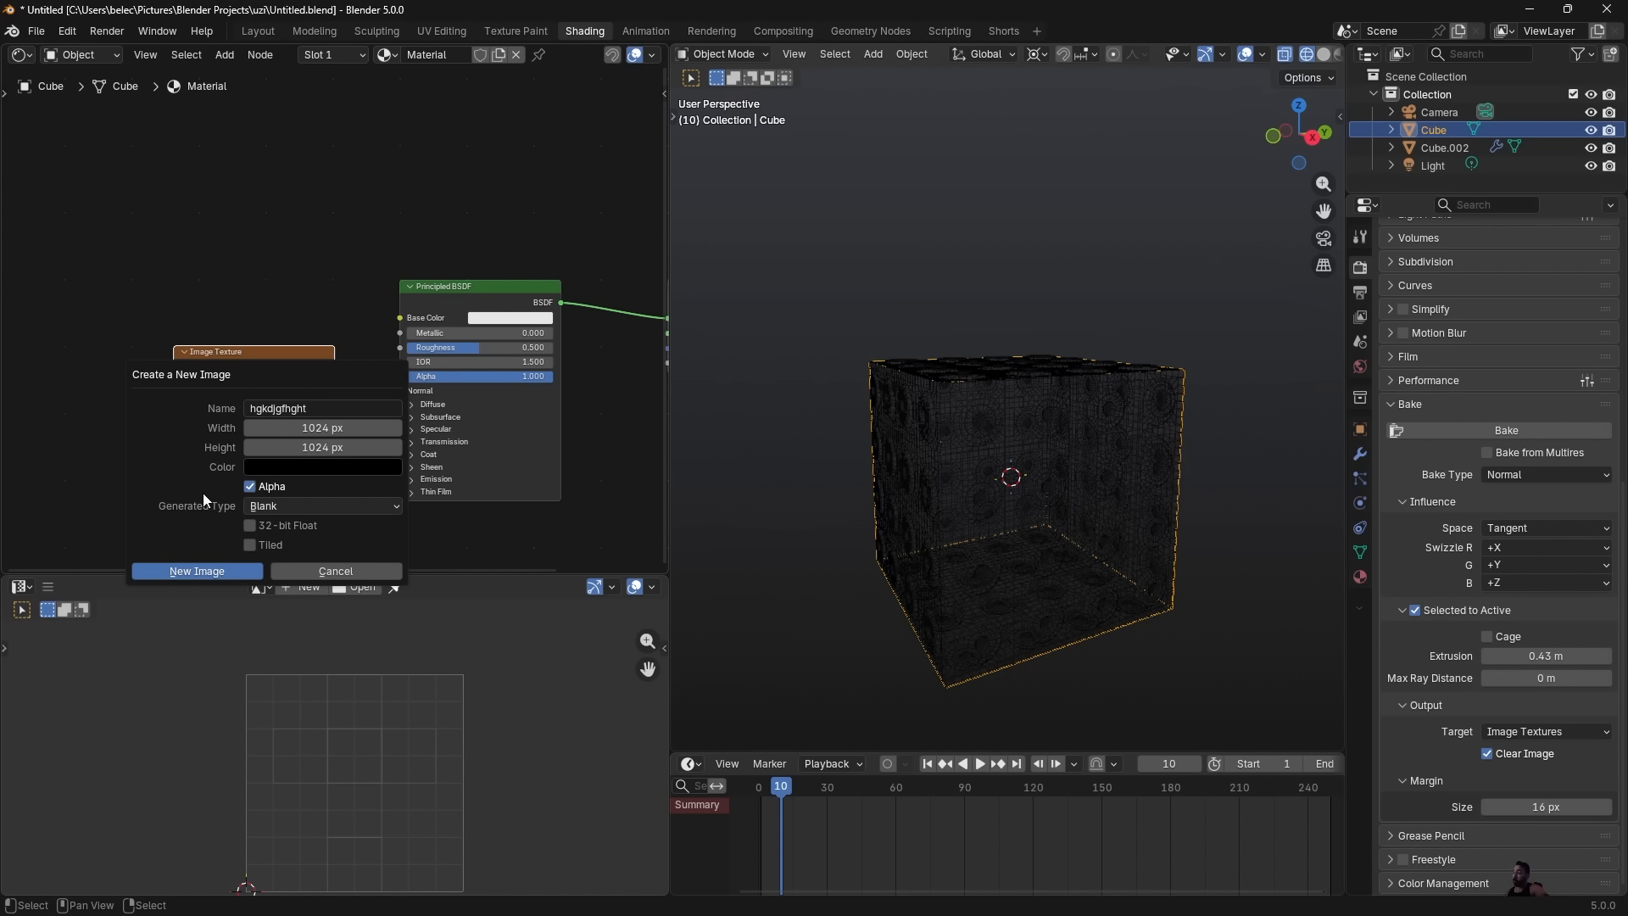
Set the new image's width and height to 2048 px and create it.
{"action": "left_click", "coordinate": [332, 427]}
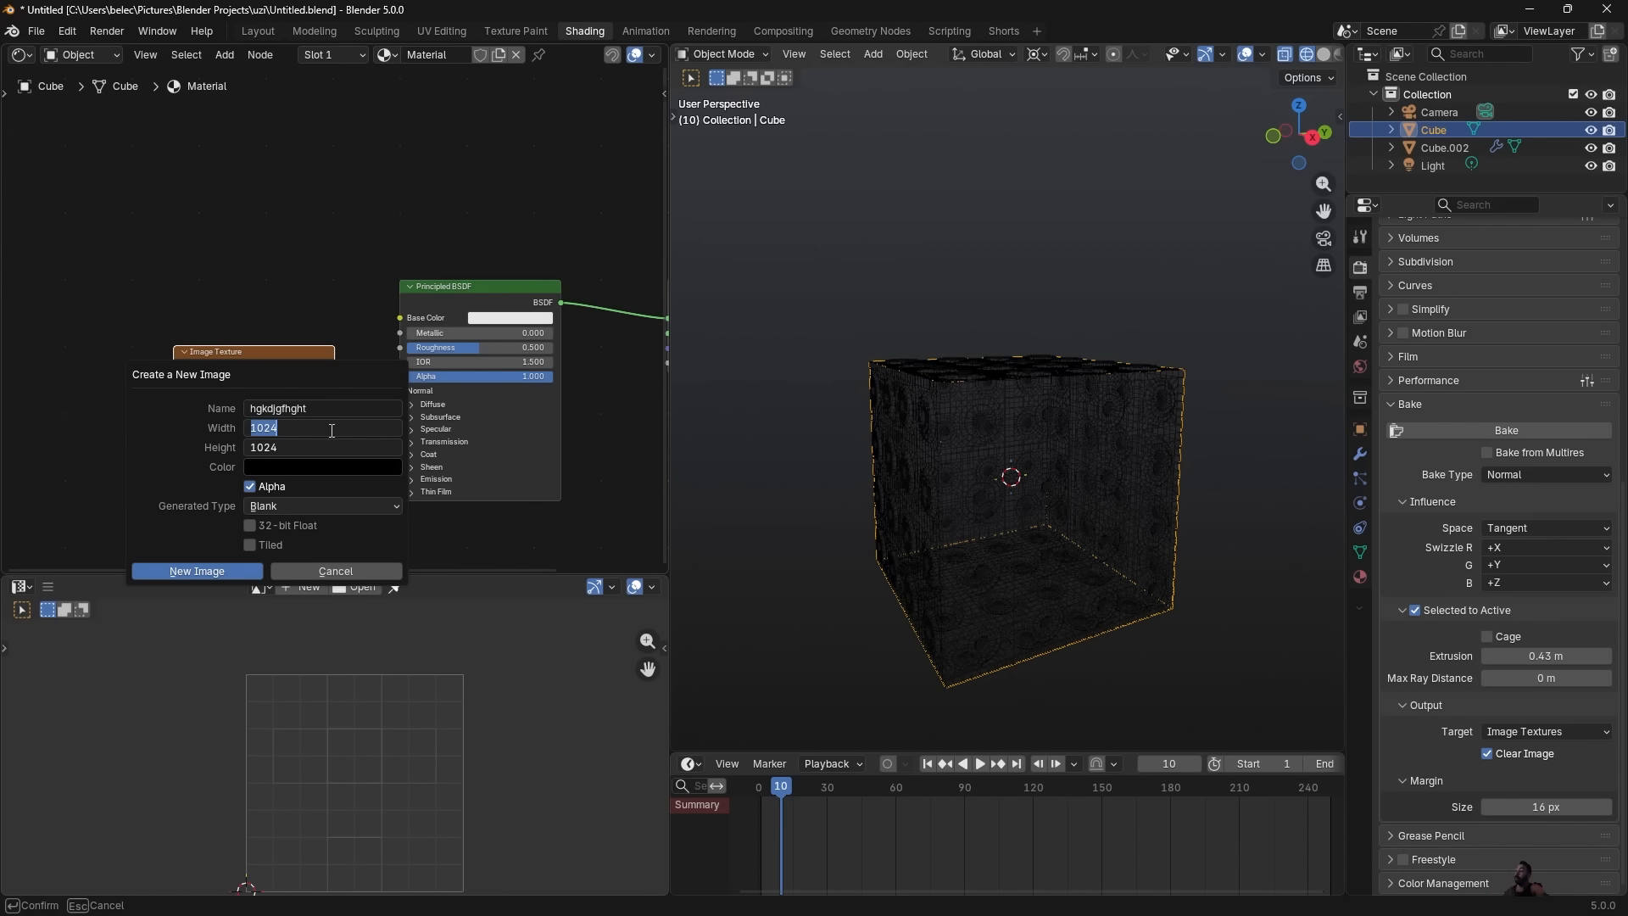
{"action": "left_click", "coordinate": [285, 429]}
{"action": "left_click", "coordinate": [296, 443]}
{"action": "left_click_drag", "start_coordinate": [313, 427], "coordinate": [313, 447]}
{"action": "left_click", "coordinate": [299, 428]}
{"action": "type", "text": "*"}
{"action": "key", "text": "Return"}
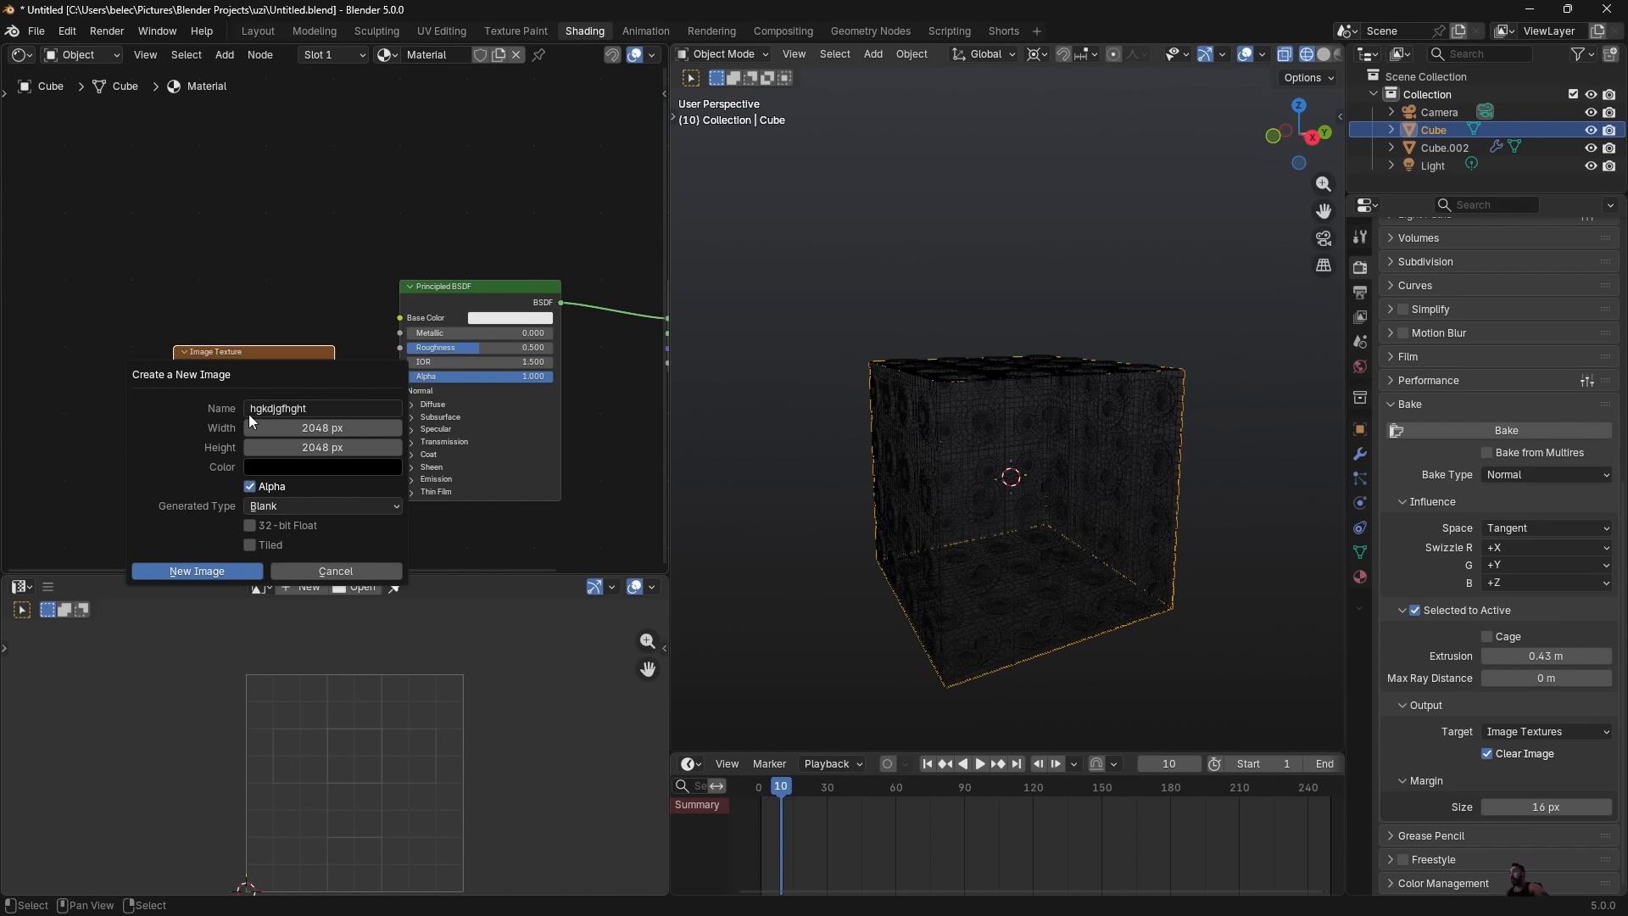
{"action": "left_click", "coordinate": [197, 571]}
Set the image texture's color space to Non-Color.
{"action": "scroll", "coordinate": [242, 527], "scroll_direction": "up", "scroll_amount": 2}
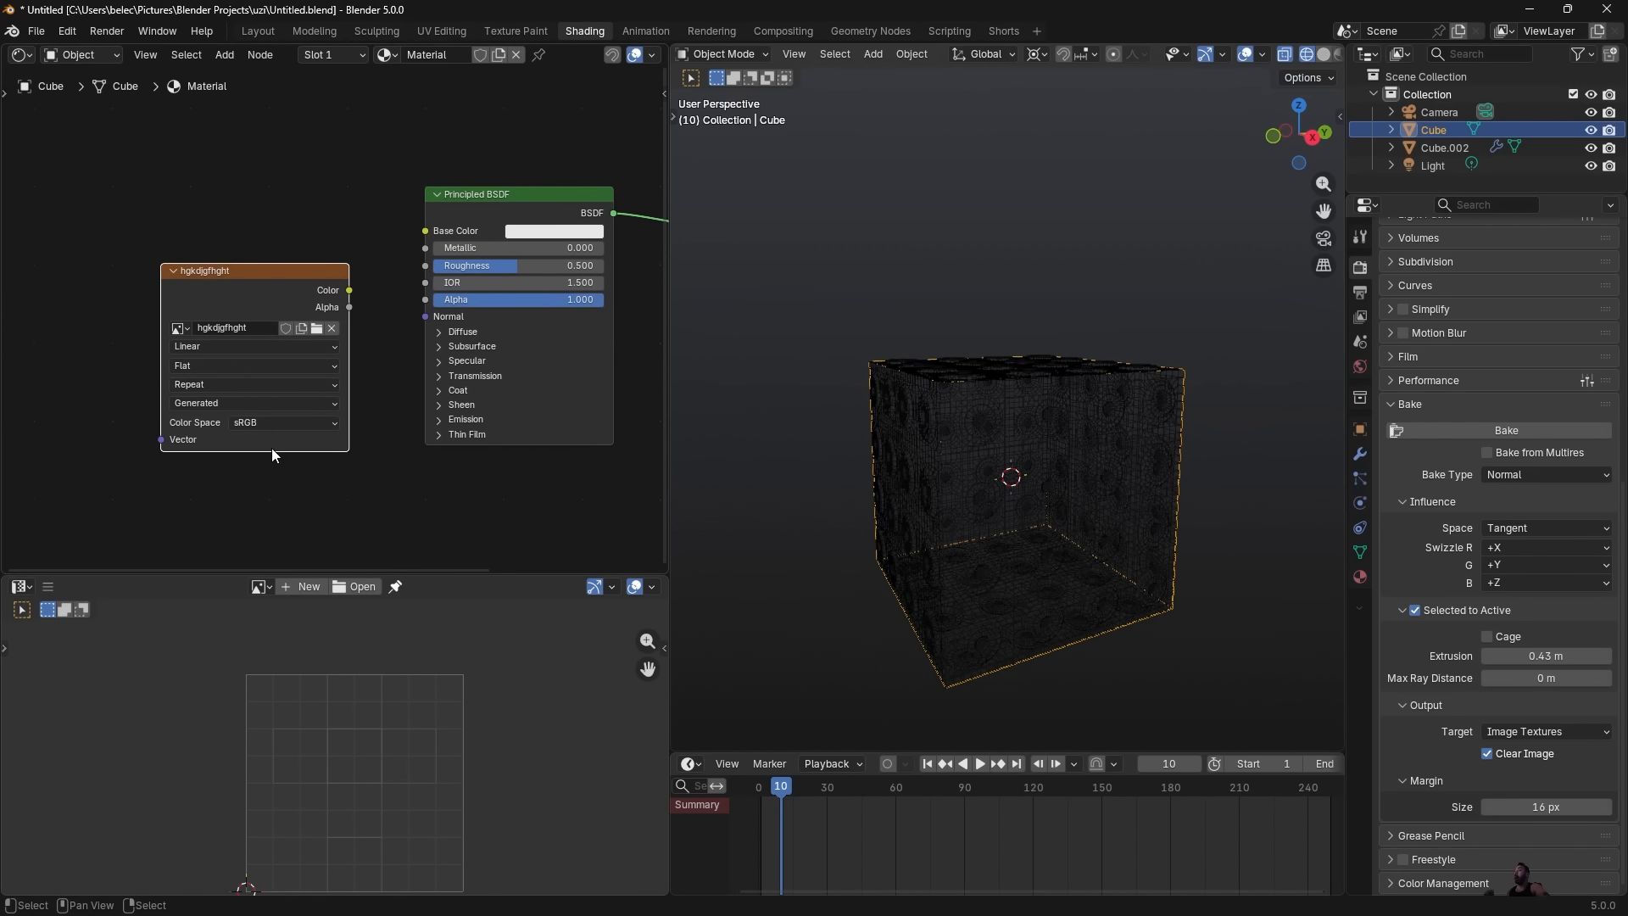
{"action": "left_click", "coordinate": [282, 423]}
{"action": "left_click", "coordinate": [420, 521]}
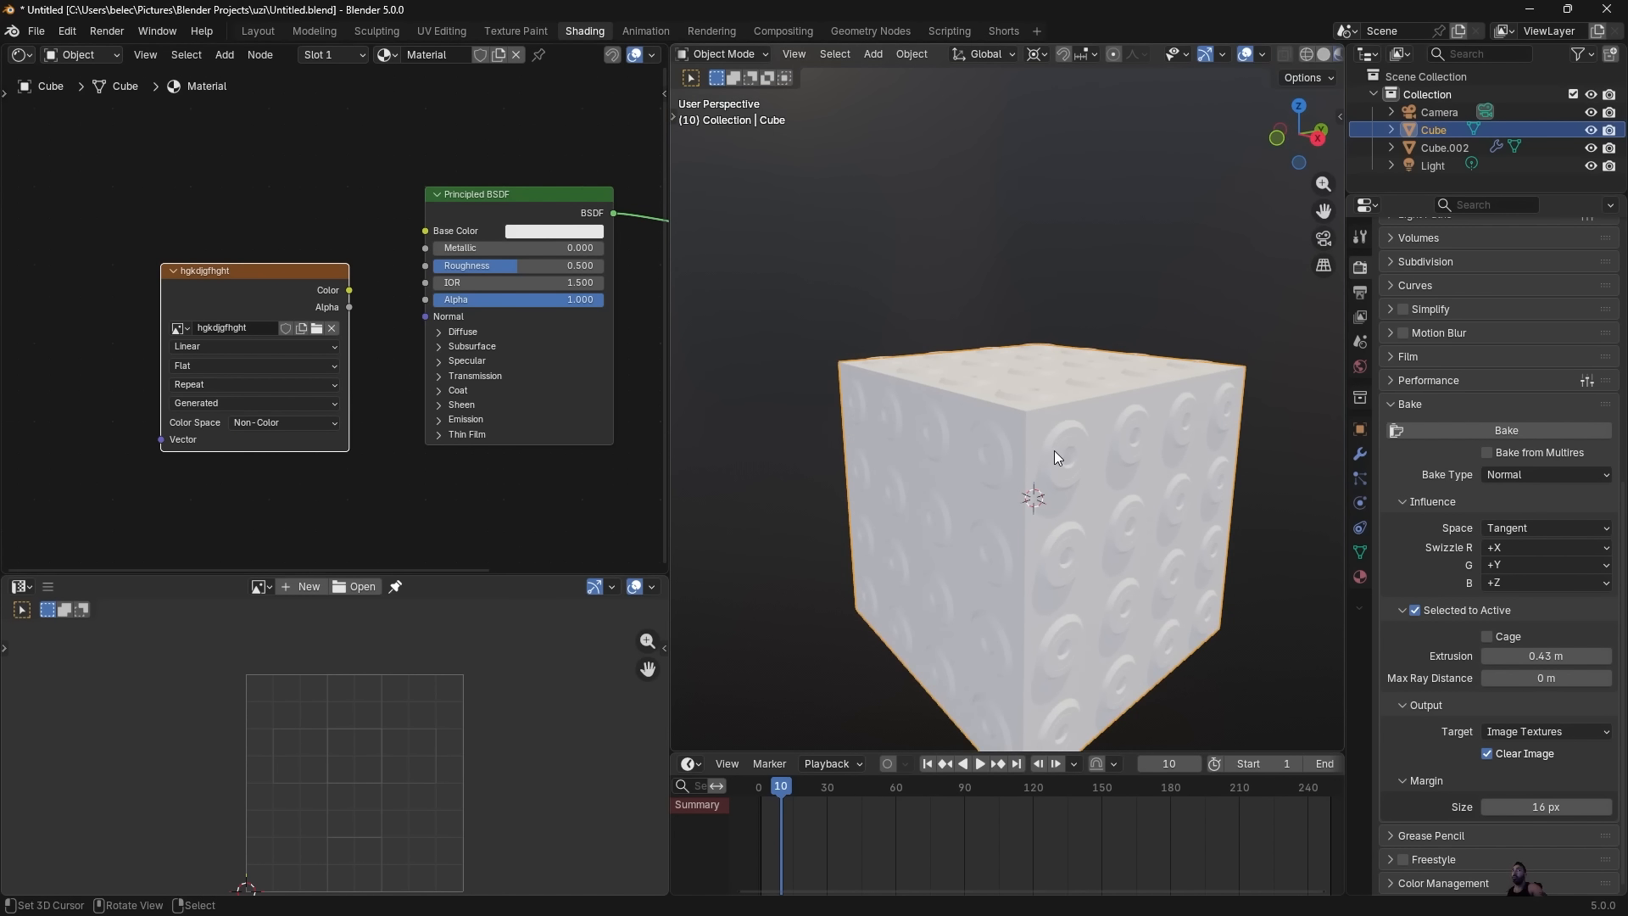
Move the detailed cube up along the Z axis so it sits above the plain cube.
{"action": "left_click", "coordinate": [1055, 451]}
{"action": "key", "text": "shift+z"}
{"action": "scroll", "coordinate": [935, 502], "scroll_direction": "down", "scroll_amount": 5}
{"action": "key", "text": "shift+z"}
{"action": "key", "text": "g"}
{"action": "key", "text": "z"}
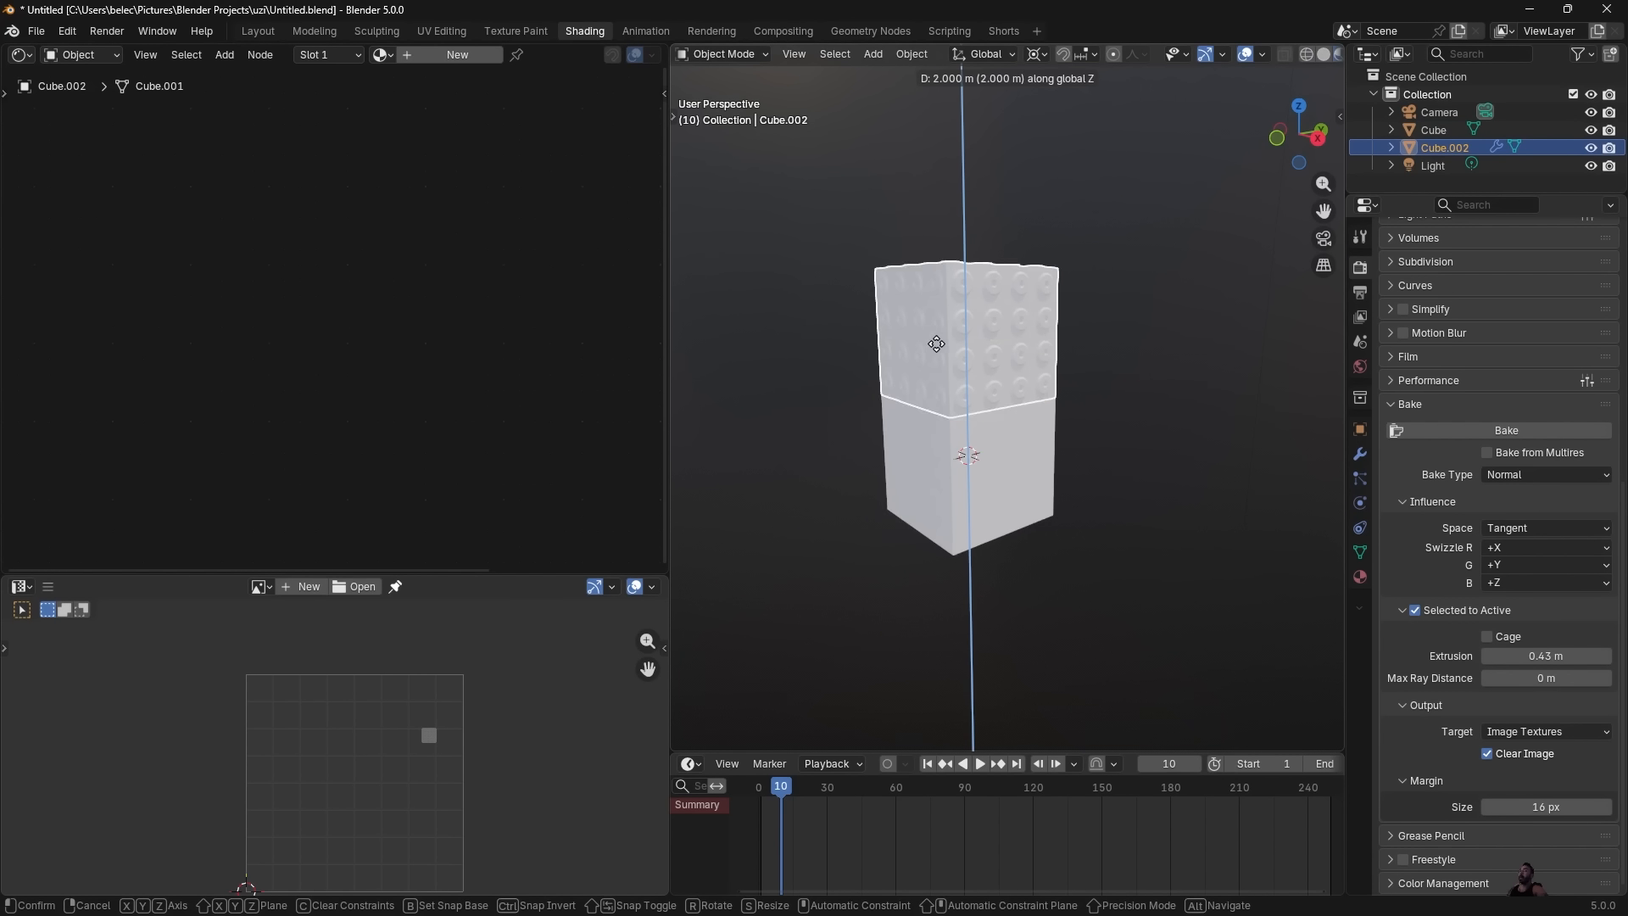
{"action": "left_click", "coordinate": [940, 329]}
{"action": "scroll", "coordinate": [944, 468], "scroll_direction": "up", "scroll_amount": 3}
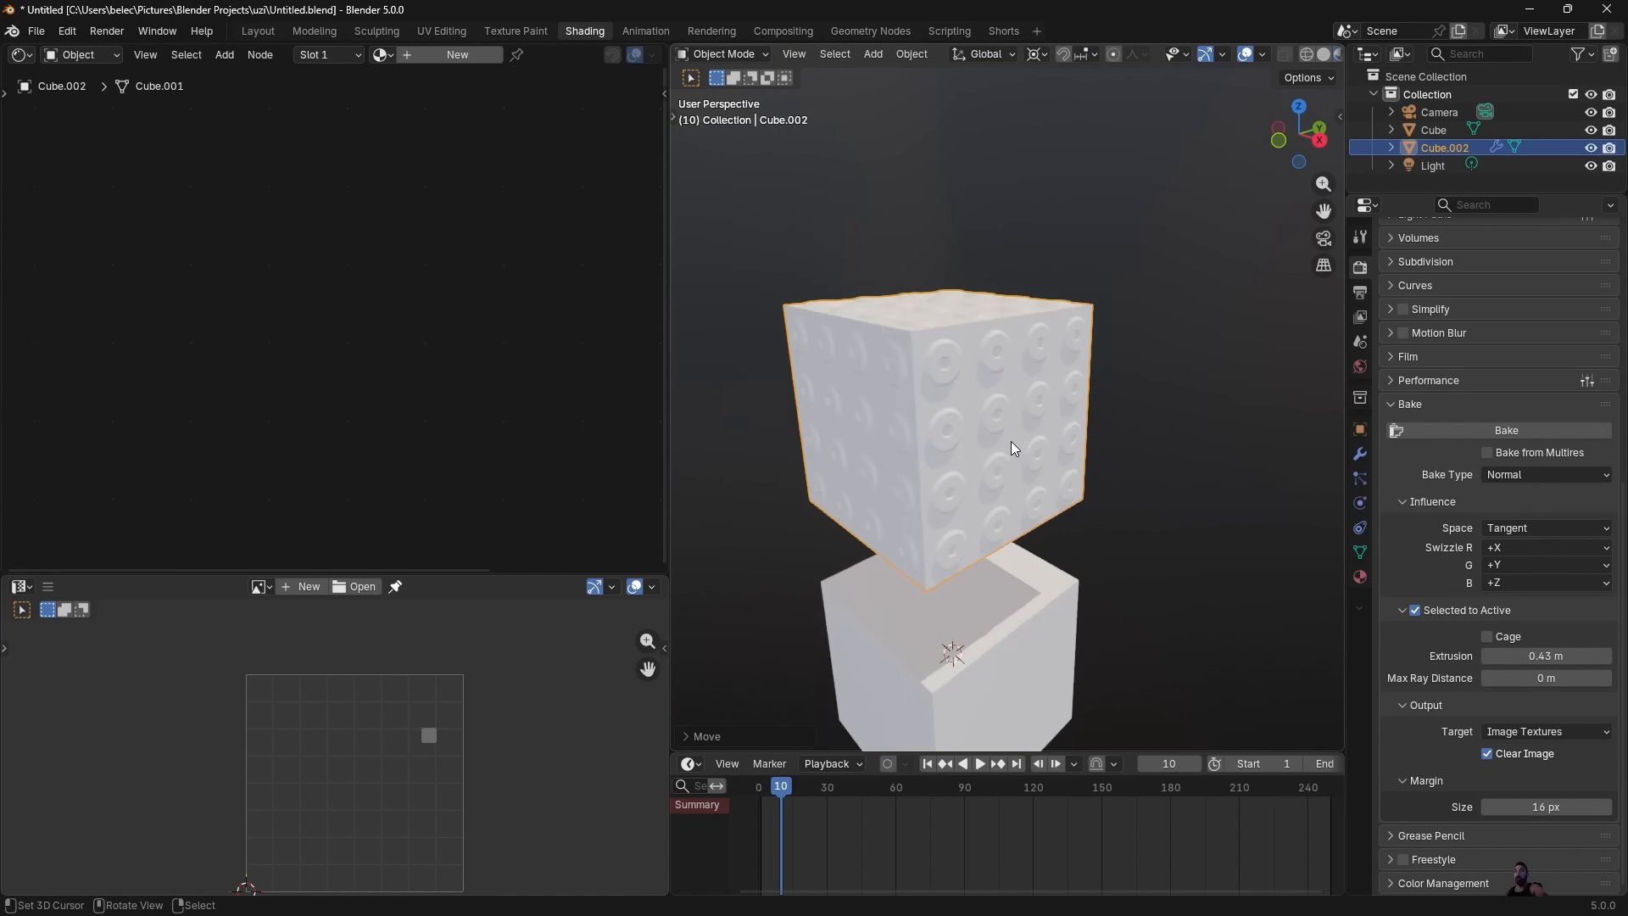
Create a new material for the detailed cube with a dark red base color, metallic 0.472 and roughness 0.321.
{"action": "scroll", "coordinate": [975, 424], "scroll_direction": "up", "scroll_amount": 6}
{"action": "left_click", "coordinate": [458, 54]}
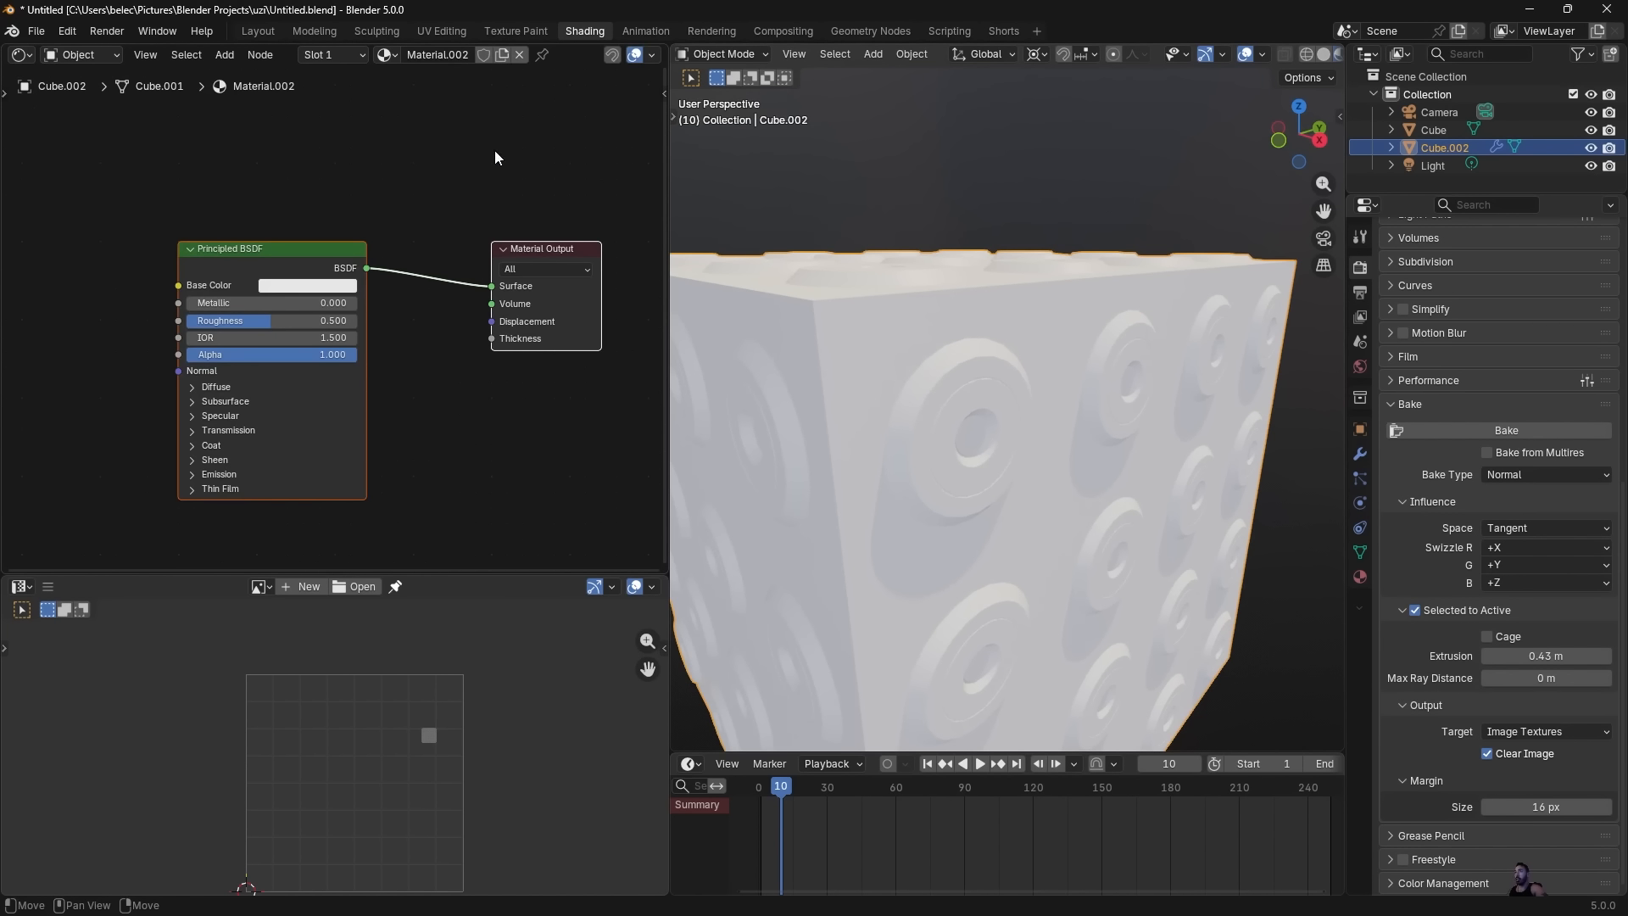
{"action": "left_click", "coordinate": [307, 289]}
{"action": "left_click", "coordinate": [331, 385]}
{"action": "left_click_drag", "start_coordinate": [398, 310], "coordinate": [397, 374]}
{"action": "mouse_move", "coordinate": [212, 303]}
{"action": "left_mouse_down"}
{"action": "mouse_move", "coordinate": [255, 303]}
{"action": "mouse_move", "coordinate": [247, 320]}
{"action": "left_mouse_up"}
Inspect the raised rings on the detailed cube's top face up close.
{"action": "scroll", "coordinate": [904, 410], "scroll_direction": "up", "scroll_amount": 8}
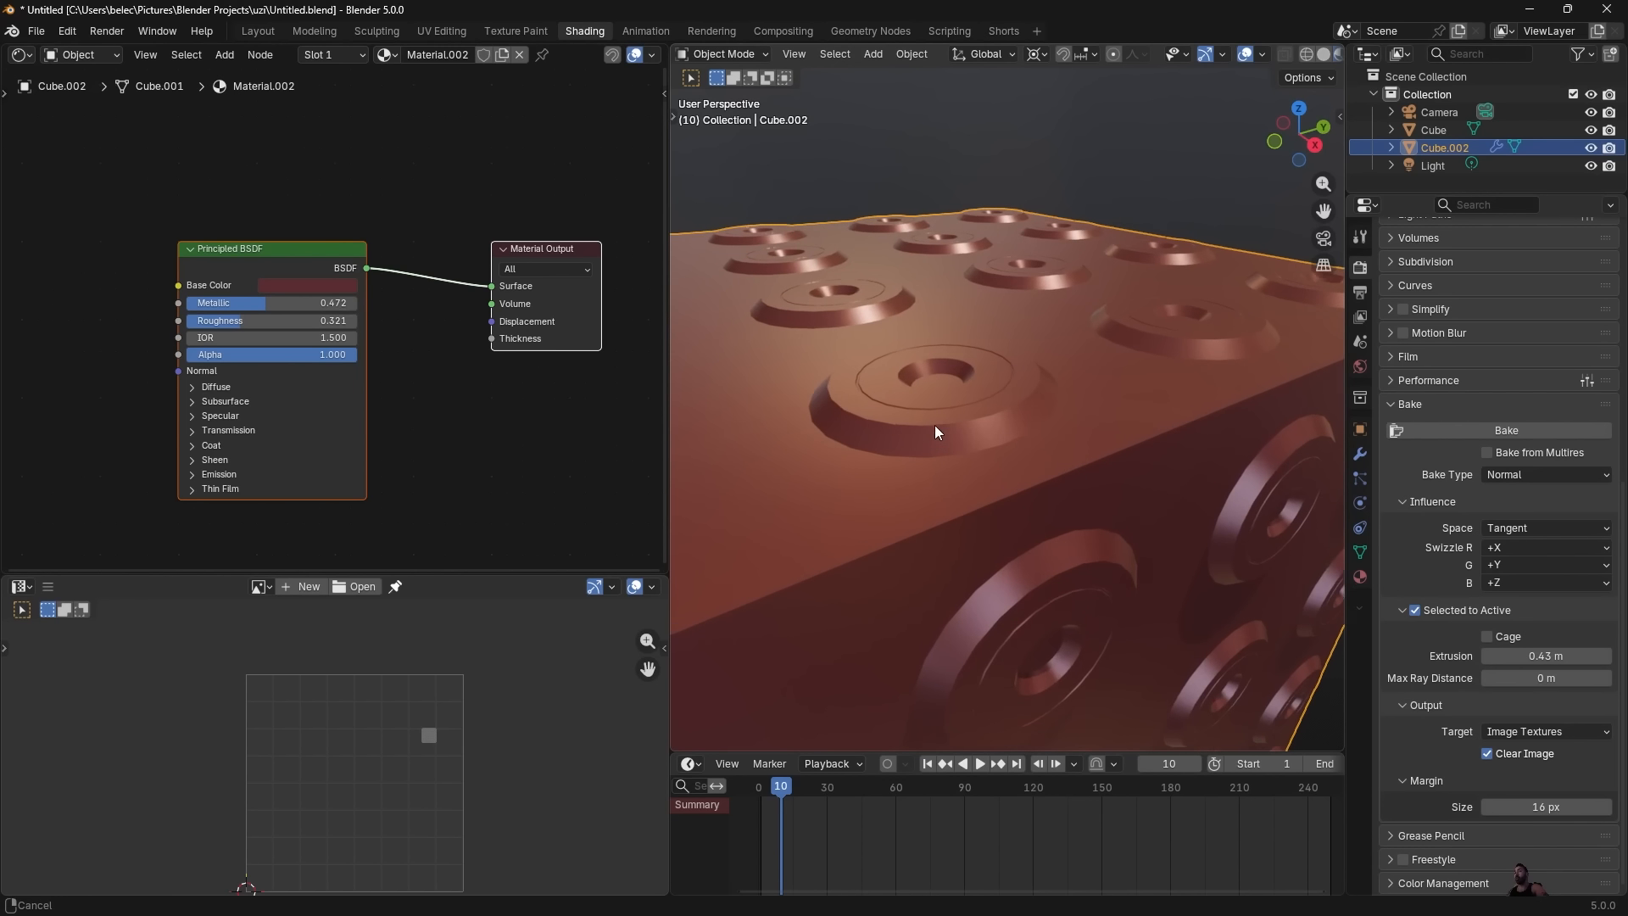
{"action": "middle_click_drag", "start_coordinate": [923, 414], "coordinate": [840, 446]}
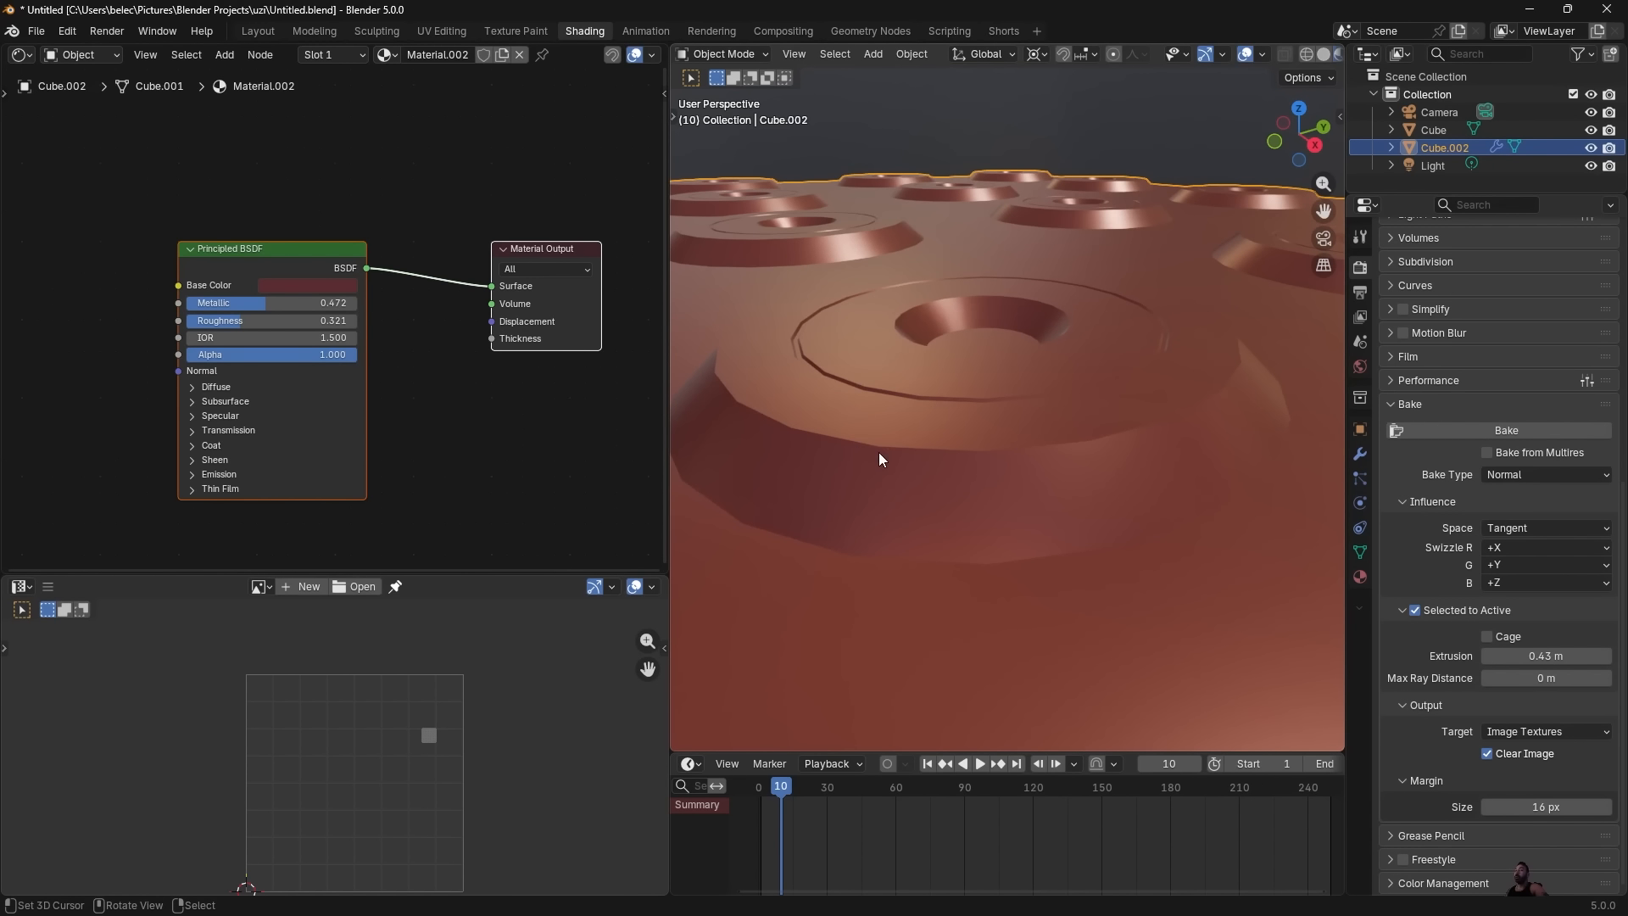
{"action": "key", "text": "Tab"}
{"action": "left_click", "coordinate": [931, 462], "text": "alt"}
{"action": "key", "text": "Tab"}
{"action": "scroll", "coordinate": [951, 484], "scroll_direction": "down", "scroll_amount": 7}
{"action": "scroll", "coordinate": [943, 460], "scroll_direction": "up", "scroll_amount": 4}
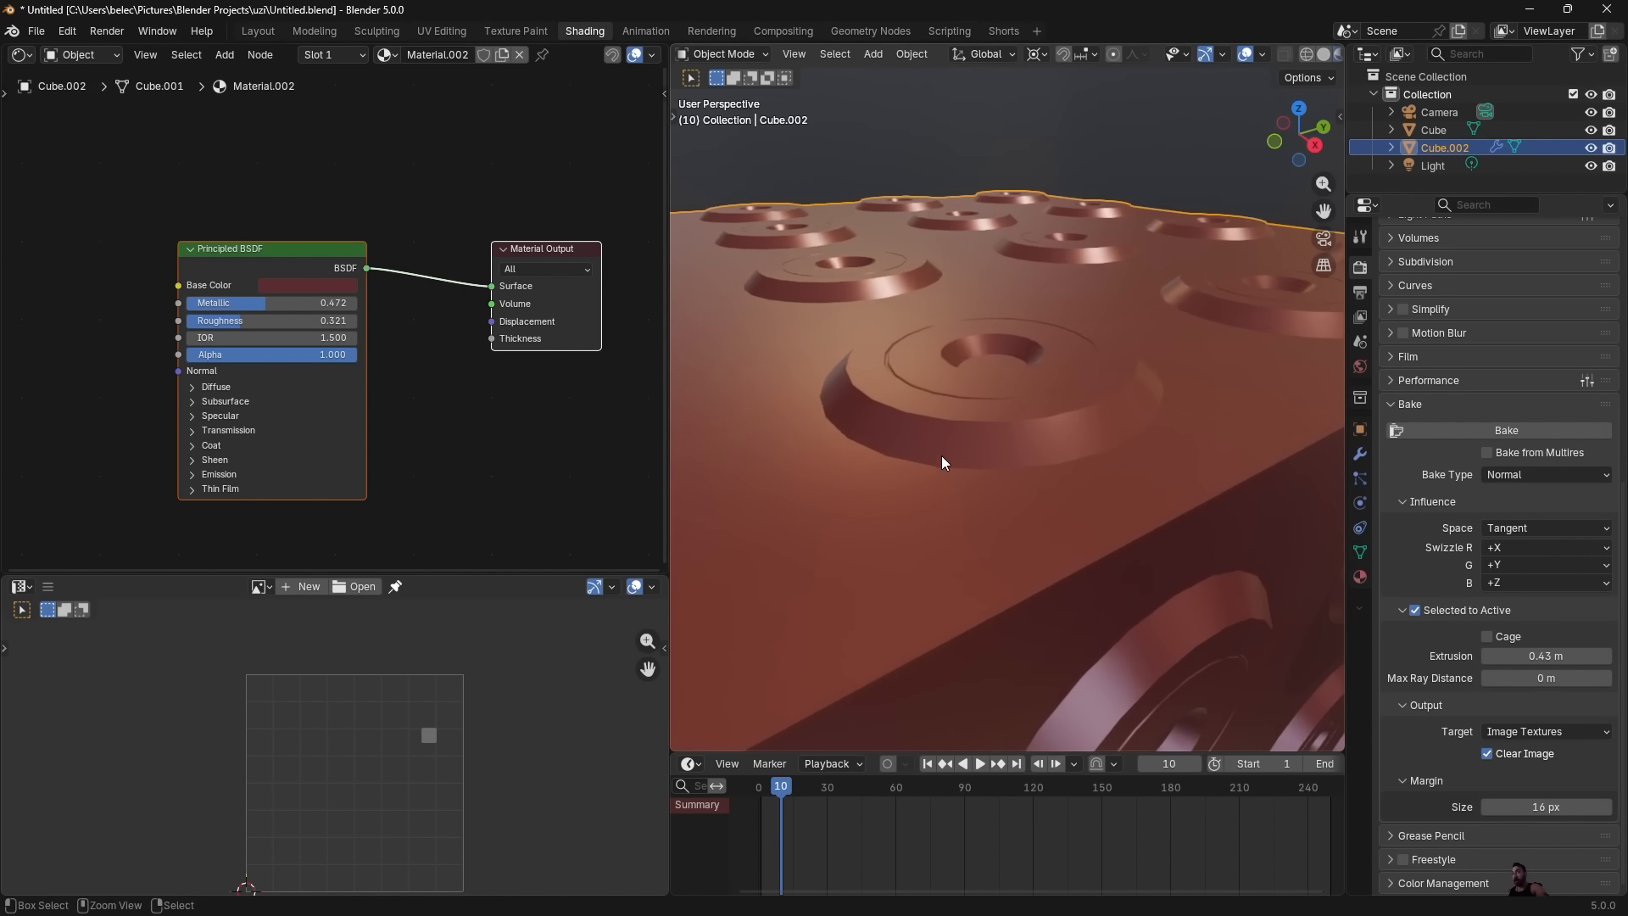
Try to bevel the circular edge loops of one raised ring on the detailed cube's top face.
{"action": "key", "text": "Tab"}
{"action": "right_click", "coordinate": [959, 465], "text": "alt"}
{"action": "right_click", "coordinate": [970, 412], "text": "alt+shift"}
{"action": "scroll", "coordinate": [970, 412], "scroll_direction": "up", "scroll_amount": 3}
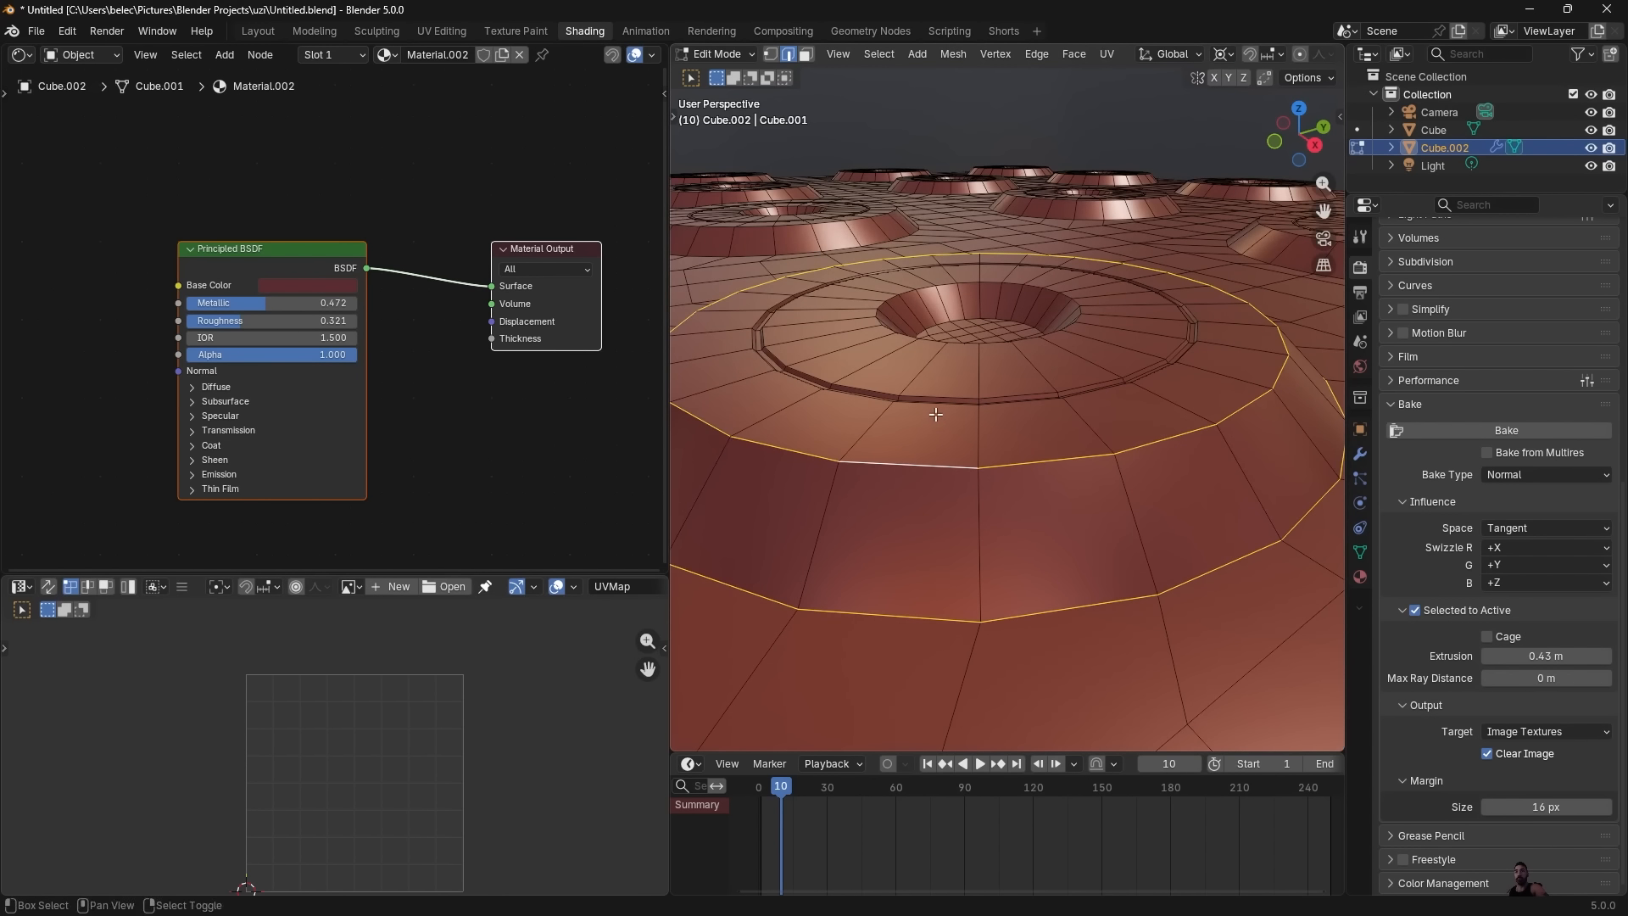
{"action": "right_click", "coordinate": [953, 318], "text": "alt+shift"}
{"action": "right_click", "coordinate": [953, 318], "text": "alt+shift"}
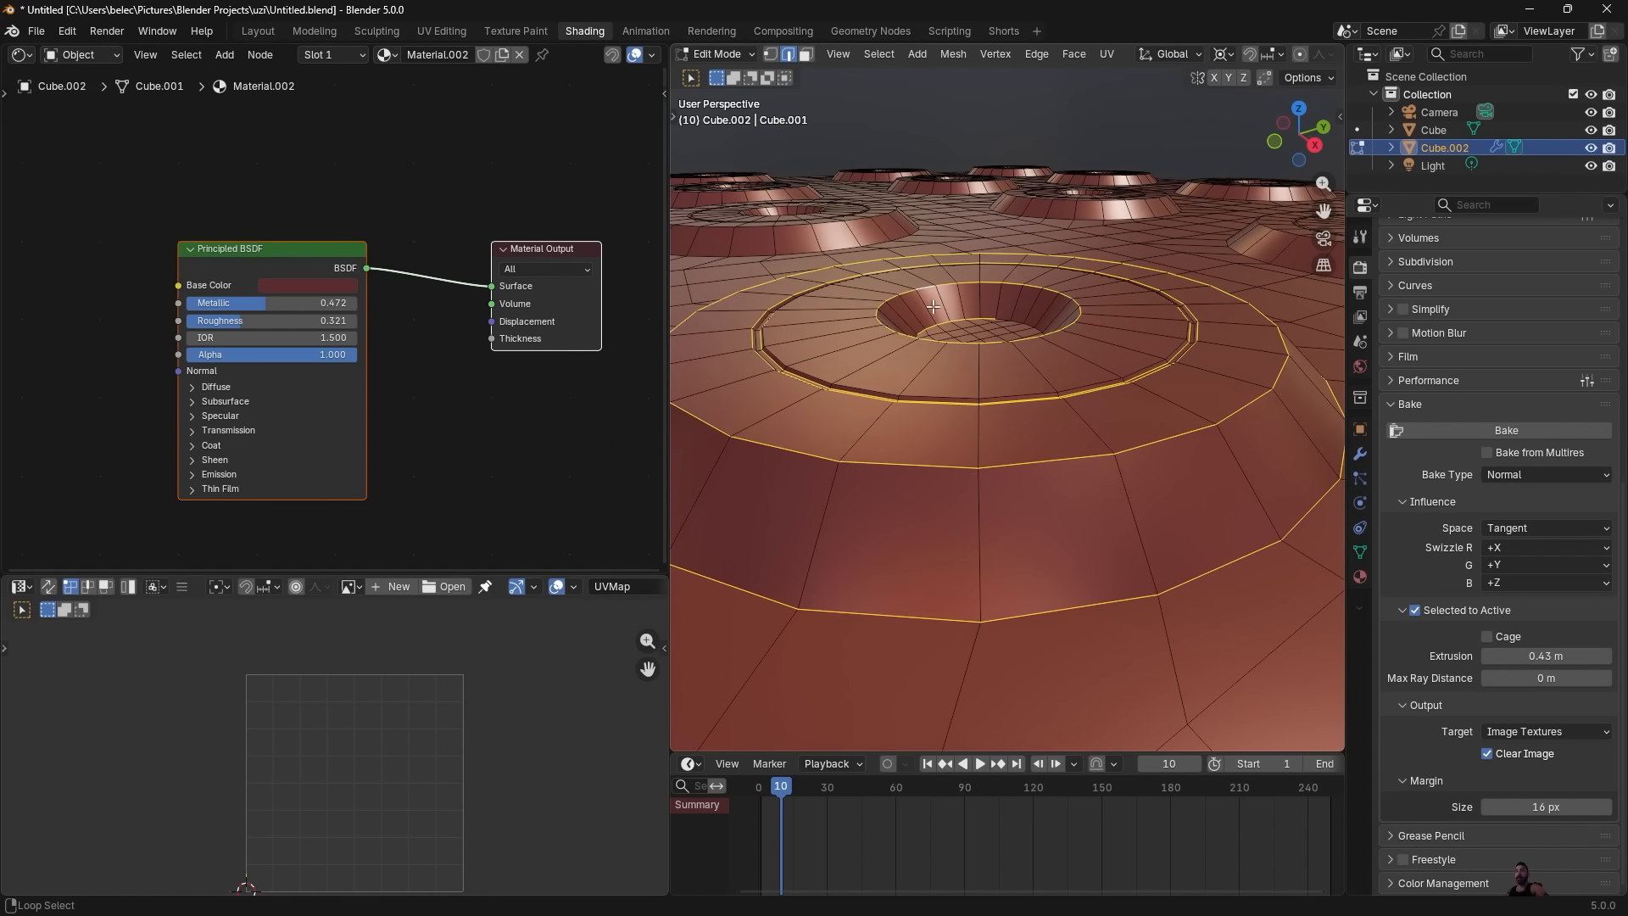
{"action": "key", "text": "ctrl+b"}
{"action": "scroll", "coordinate": [1010, 489], "scroll_direction": "up", "scroll_amount": 2}
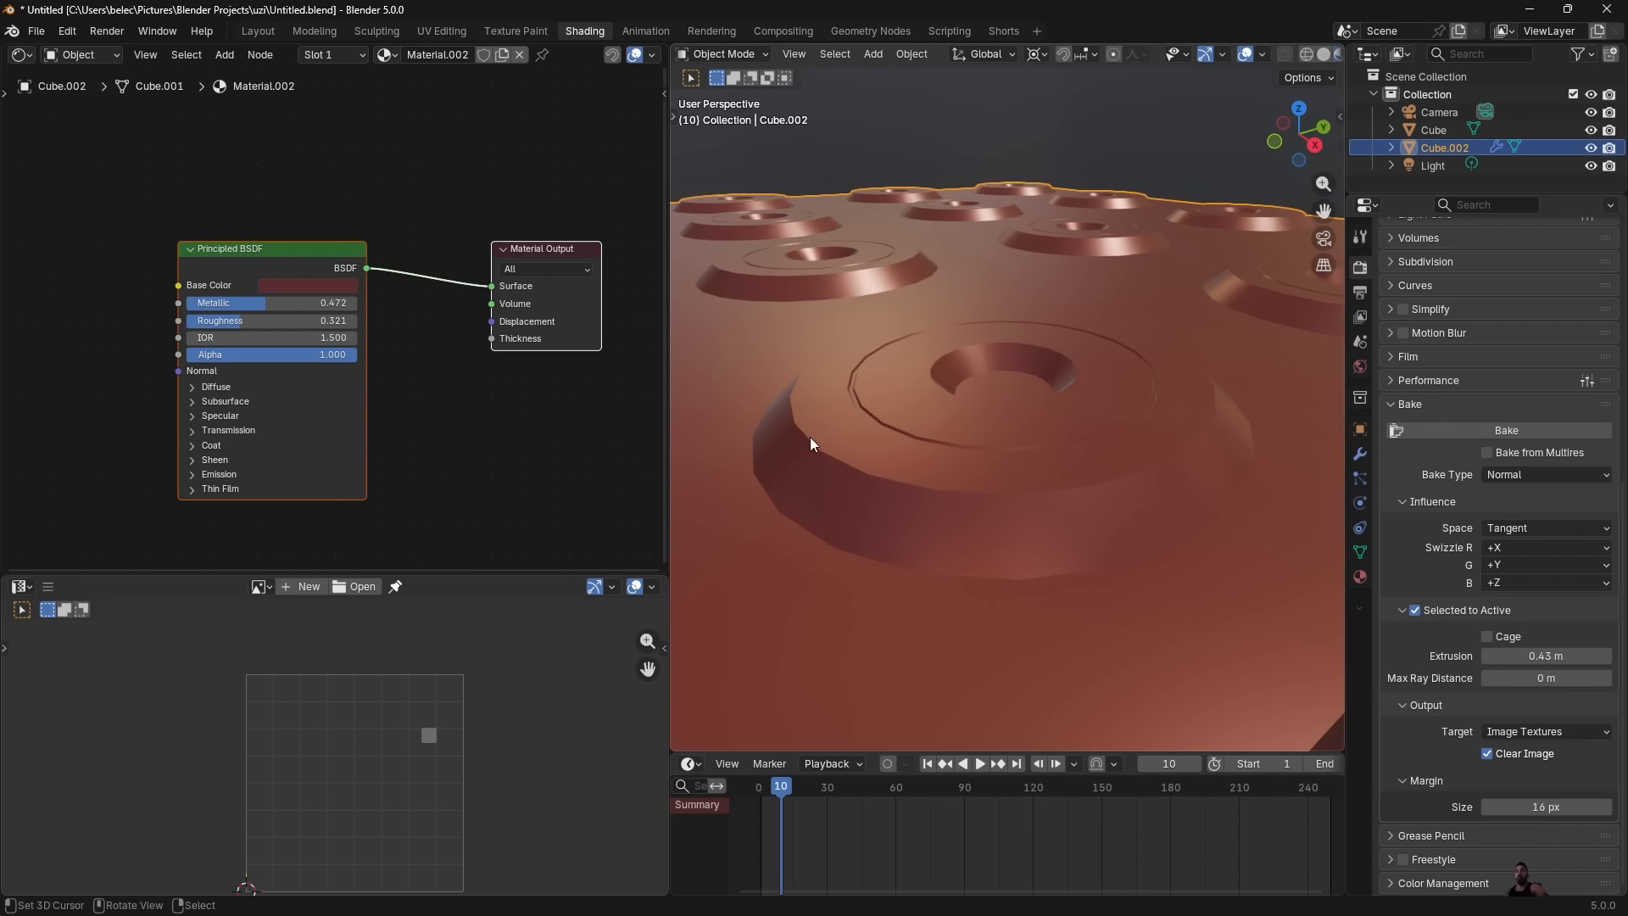
{"action": "key", "text": "Tab"}
{"action": "key", "text": "Tab"}
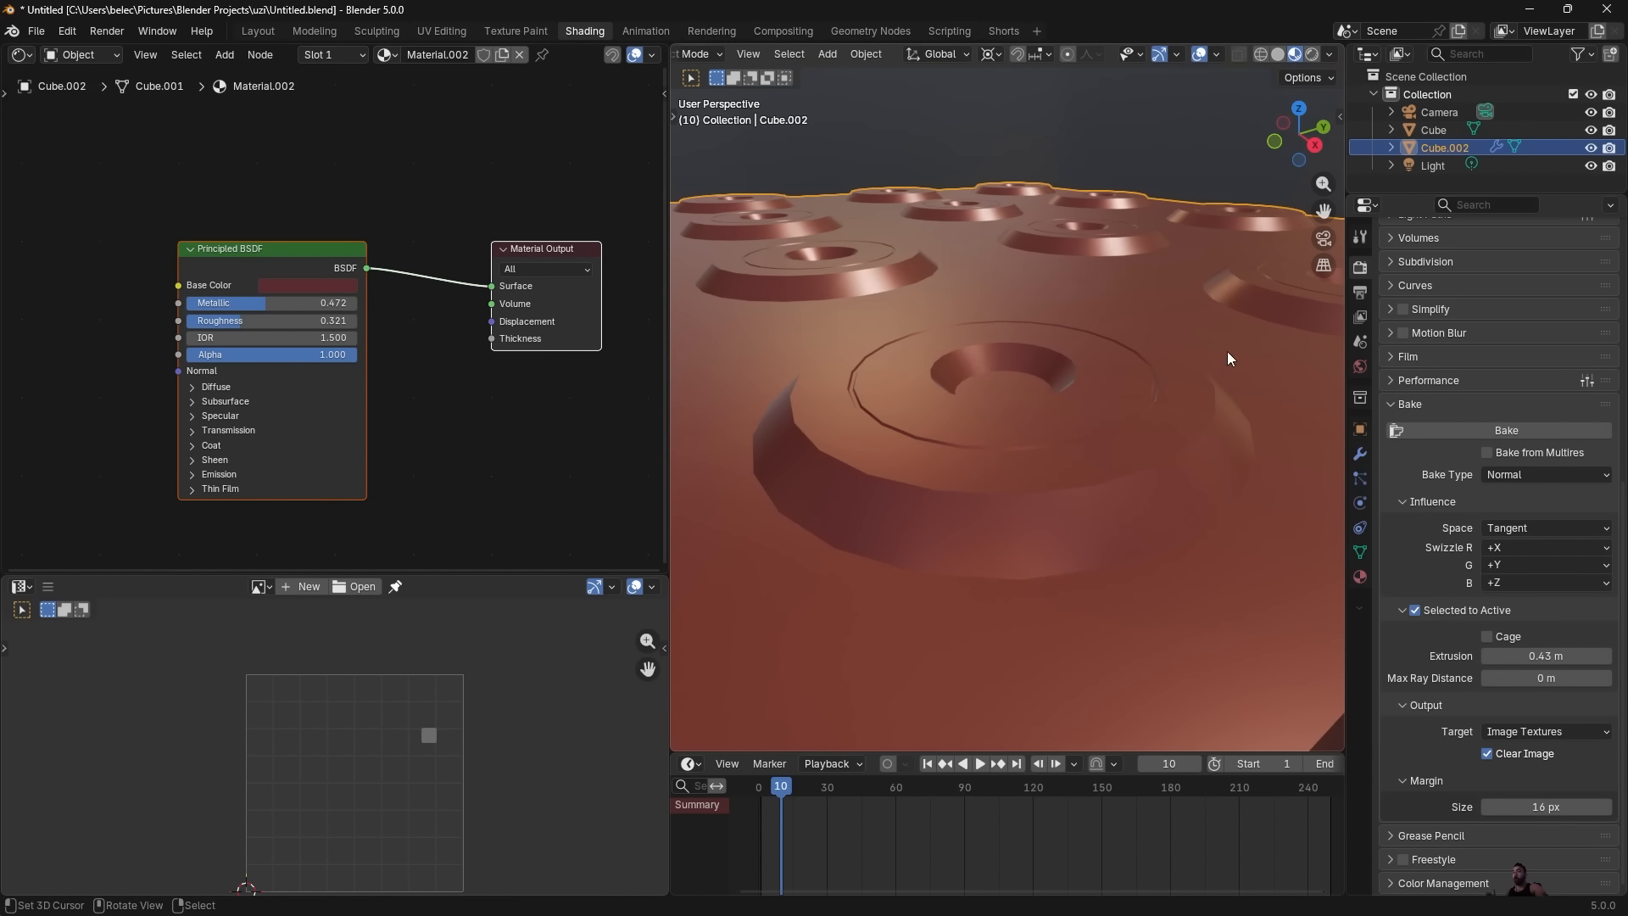
Check the render engine settings and switch the viewport to rendered shading to view the whole detailed cube.
{"action": "scroll", "coordinate": [1442, 331], "scroll_direction": "up", "scroll_amount": 10}
{"action": "scroll", "coordinate": [1525, 324], "scroll_direction": "up", "scroll_amount": 3}
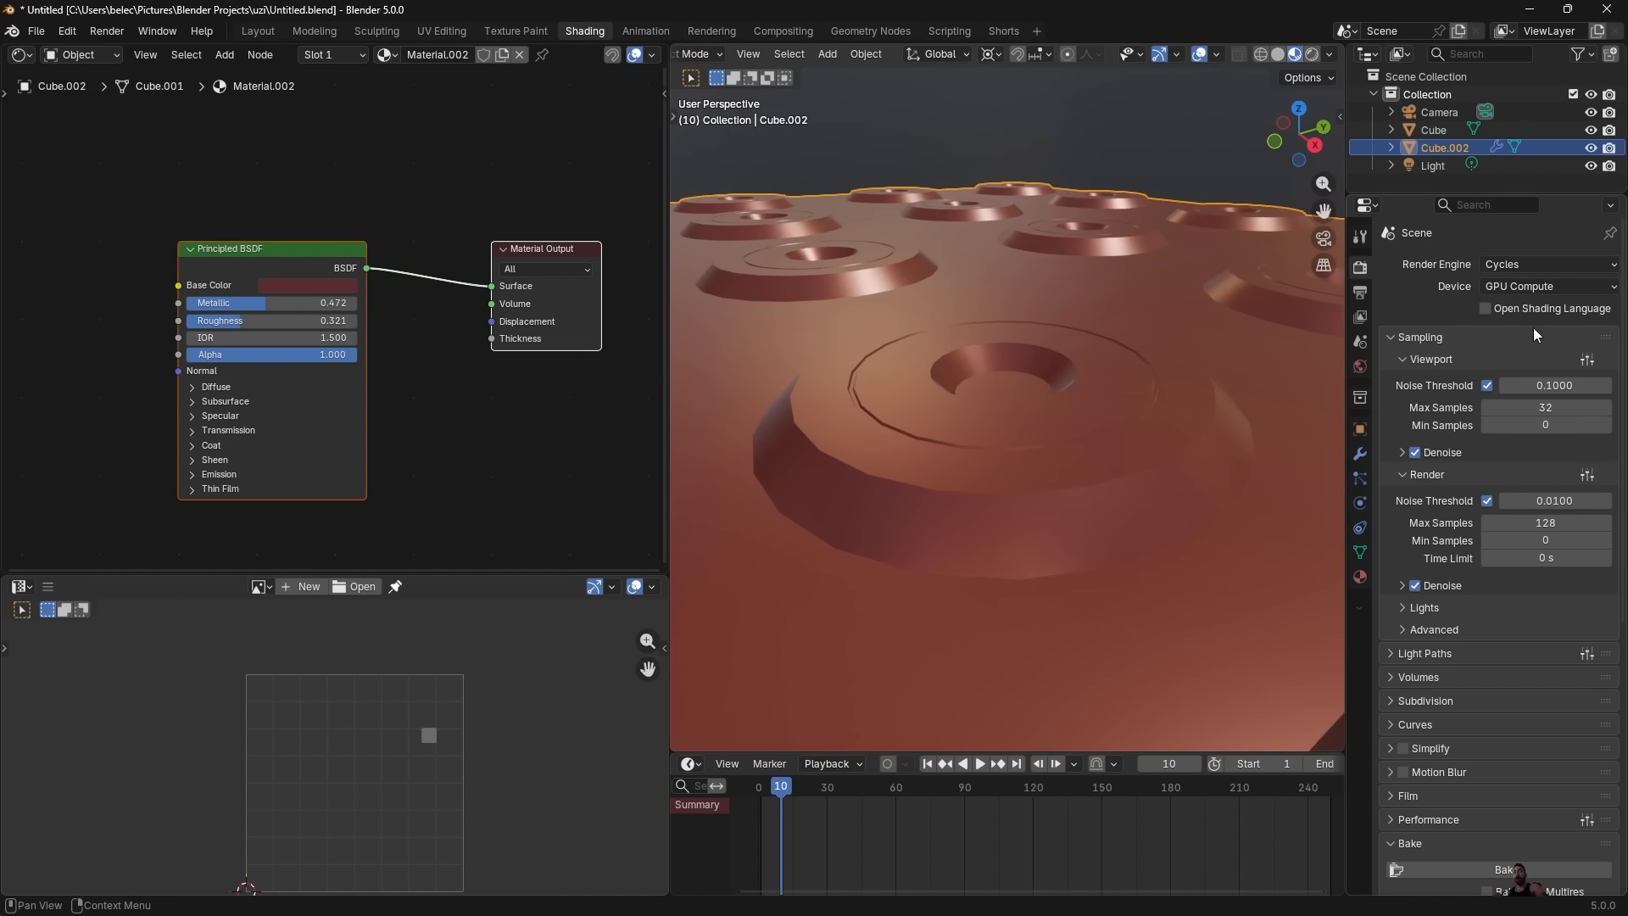
{"action": "left_click", "coordinate": [1312, 54]}
{"action": "scroll", "coordinate": [995, 408], "scroll_direction": "down", "scroll_amount": 4}
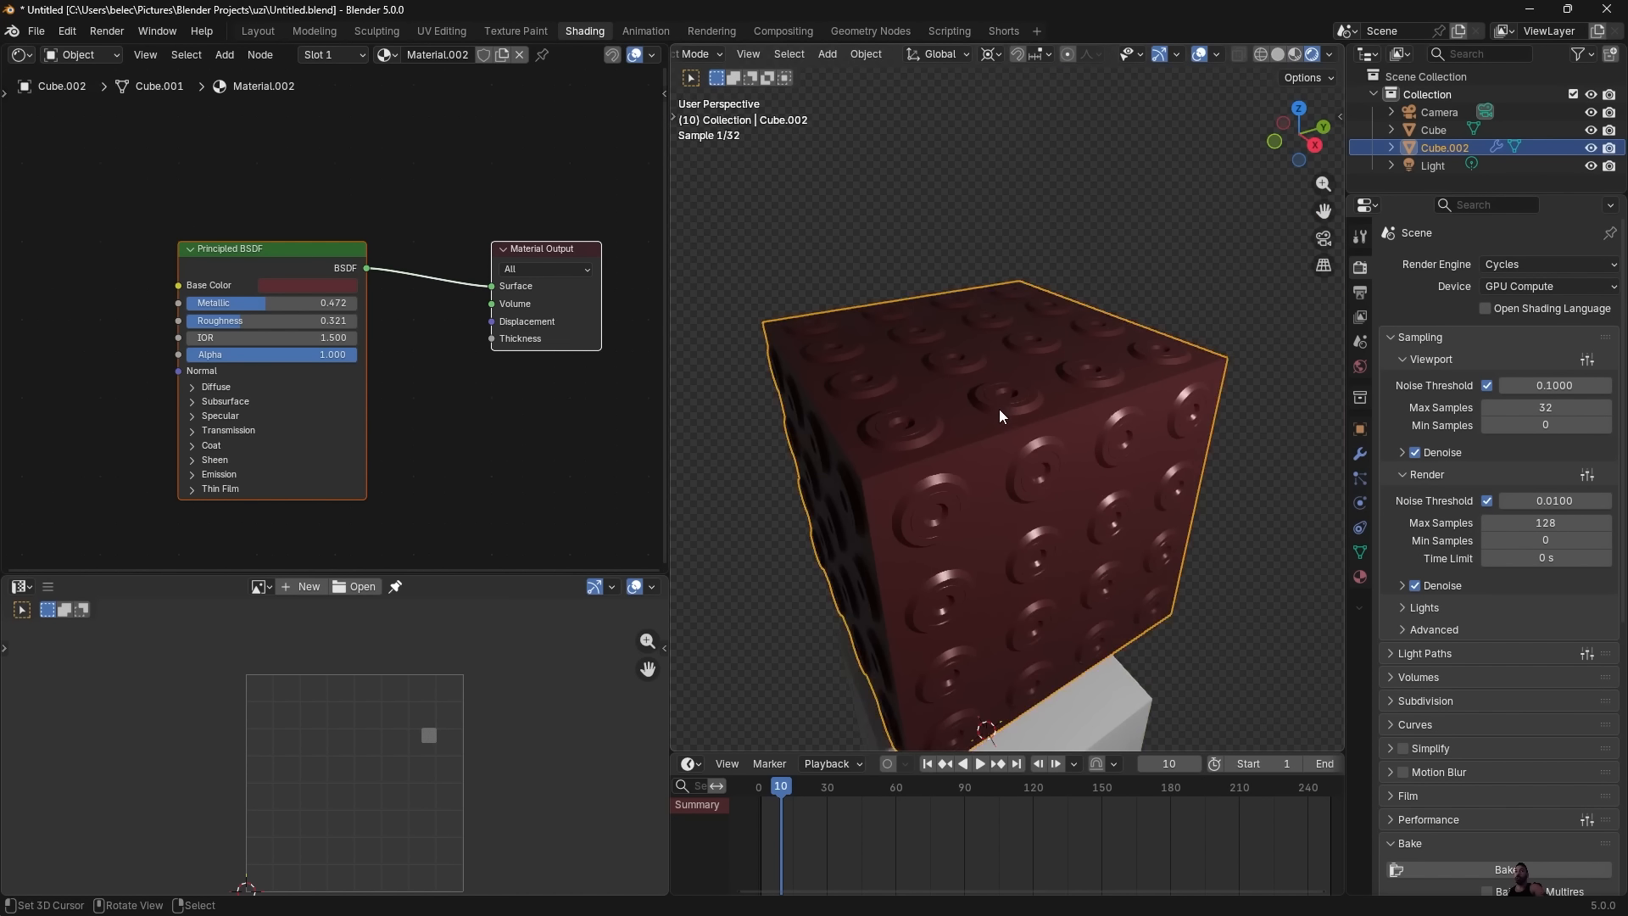
Select the detailed cube and add a Bevel node beside the Principled BSDF in its material.
{"action": "key", "text": "alt+a"}
{"action": "middle_click_drag", "start_coordinate": [996, 507], "coordinate": [1125, 465]}
{"action": "scroll", "coordinate": [1124, 465], "scroll_direction": "up", "scroll_amount": 3}
{"action": "scroll", "coordinate": [1072, 458], "scroll_direction": "up", "scroll_amount": 4}
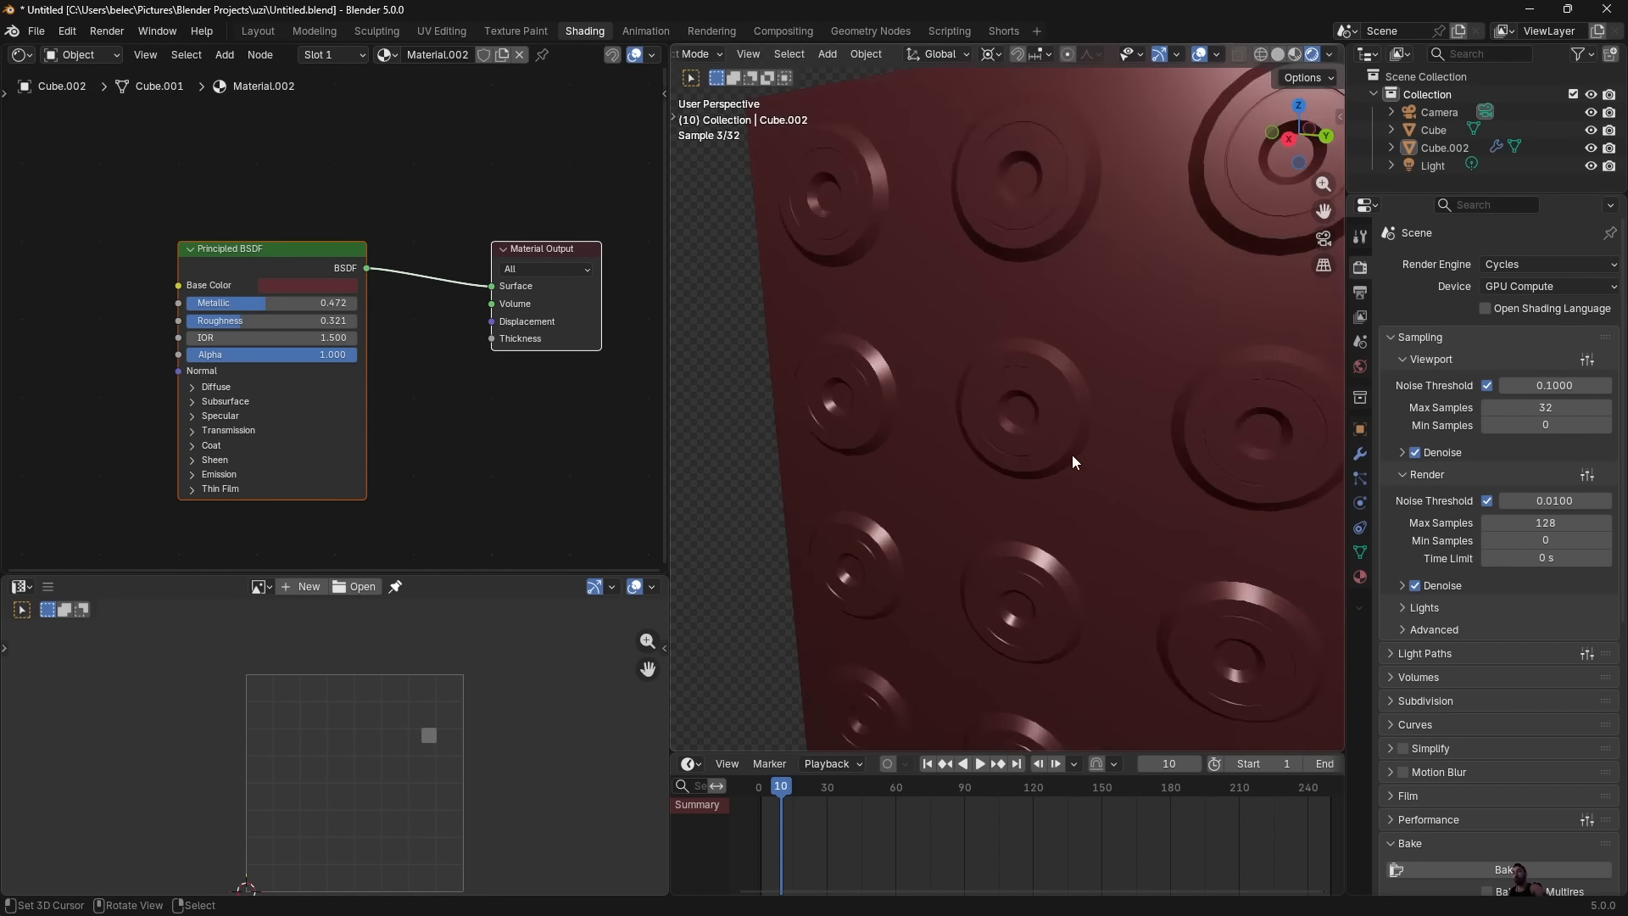
{"action": "right_click", "coordinate": [1005, 434]}
{"action": "middle_click_drag", "start_coordinate": [454, 509], "coordinate": [586, 514]}
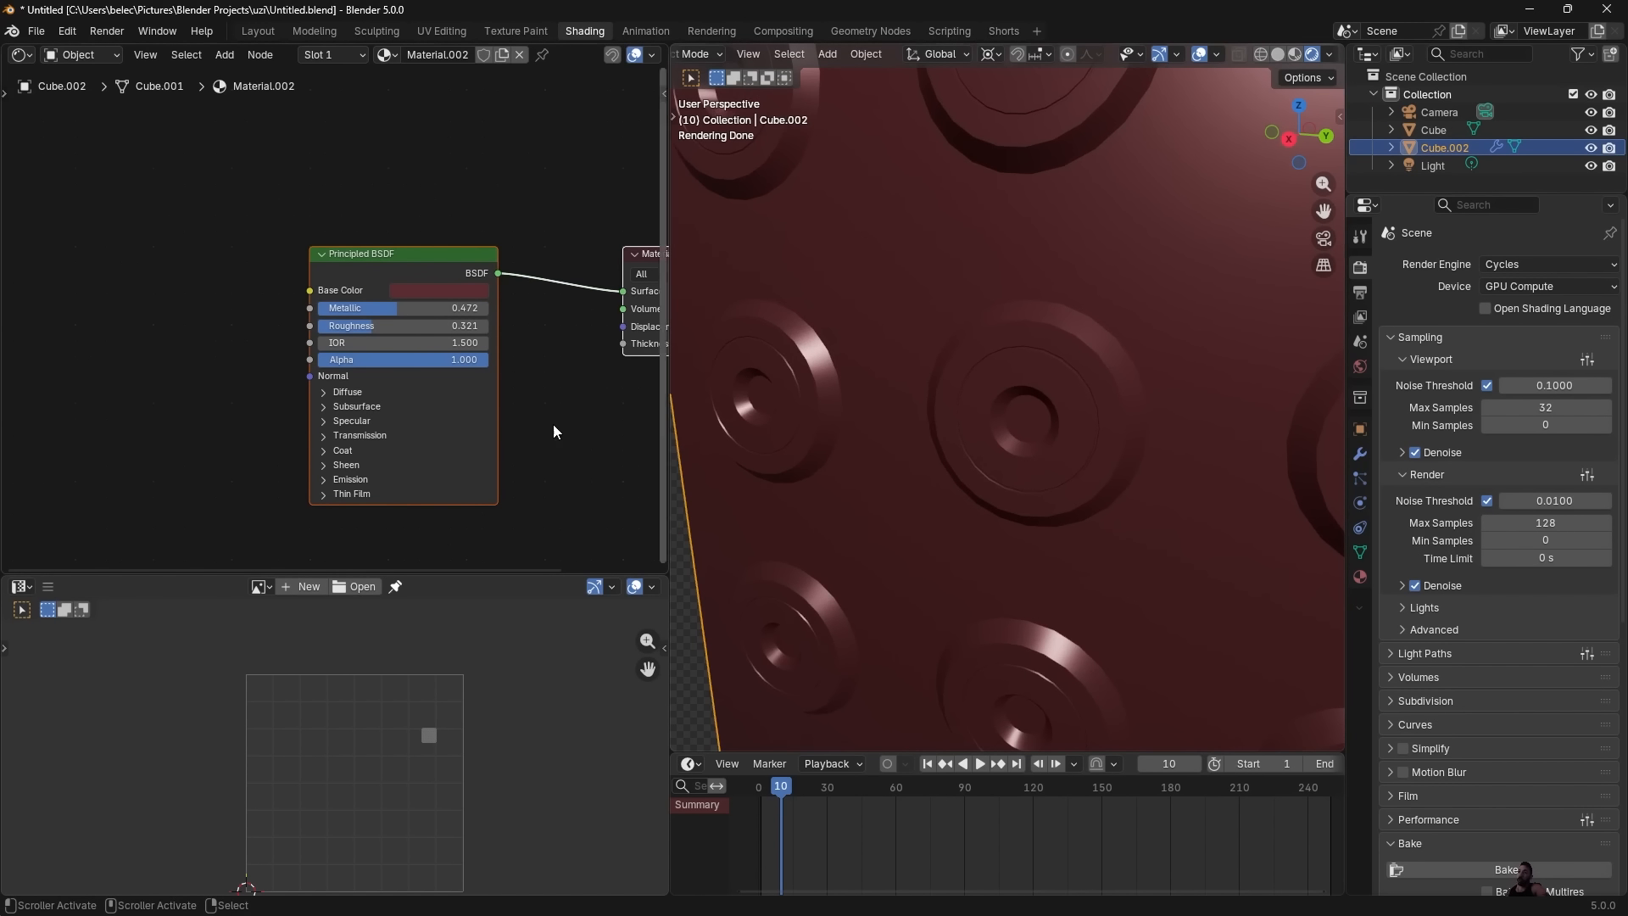
{"action": "middle_click_drag", "start_coordinate": [116, 396], "coordinate": [158, 397]}
{"action": "key", "text": "shift+a"}
{"action": "left_click", "coordinate": [159, 398]}
{"action": "type", "text": "bevel"}
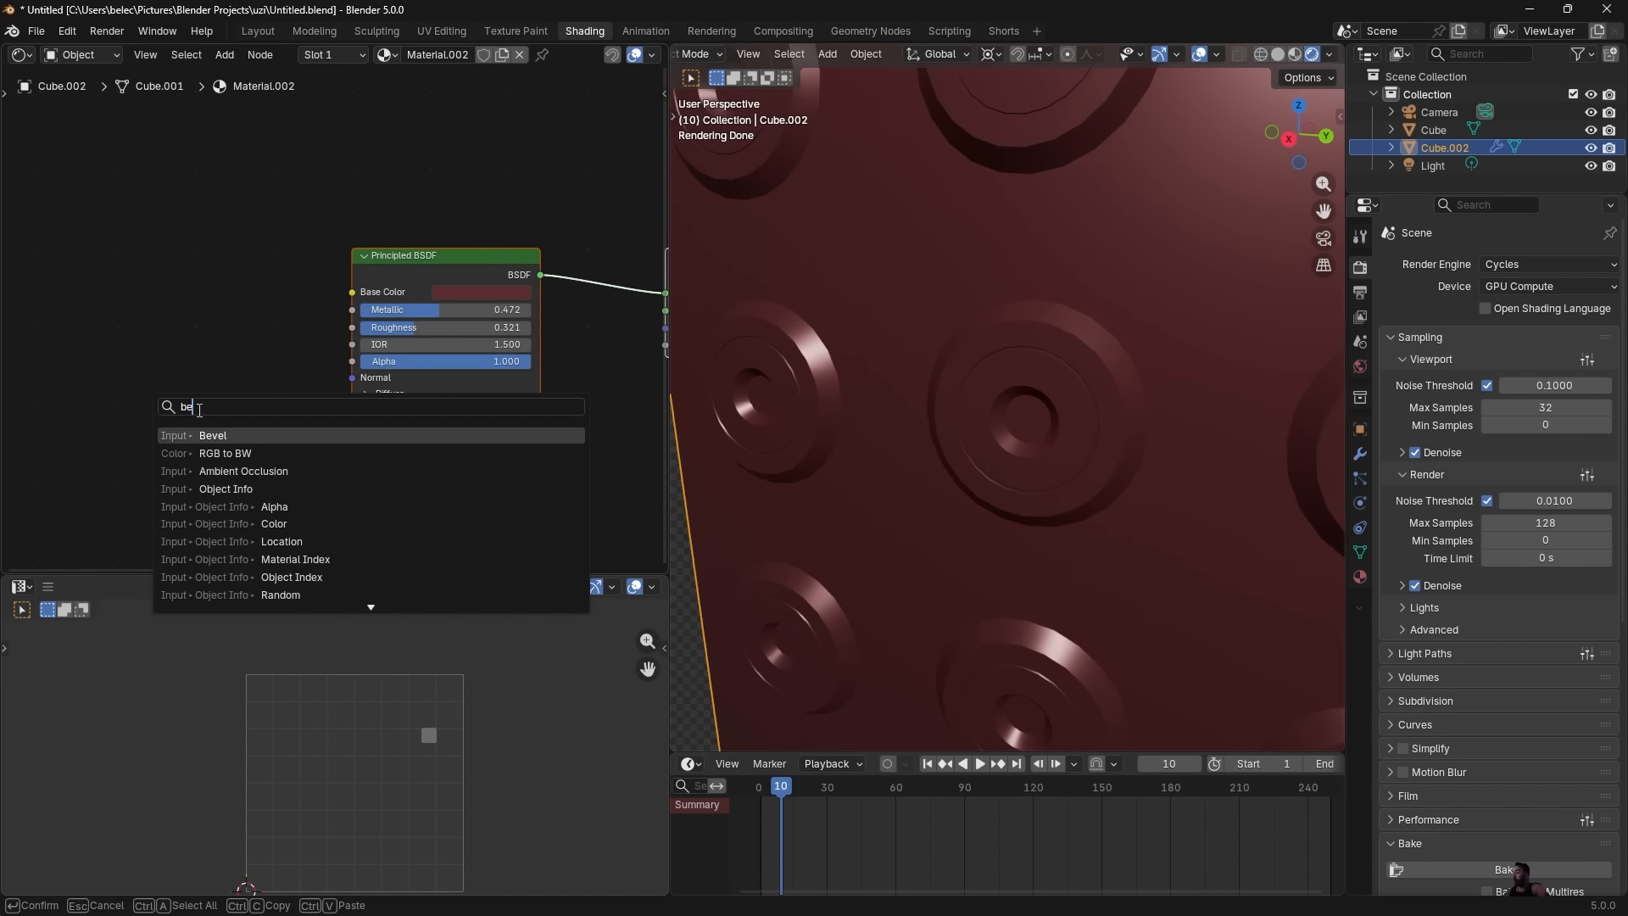
{"action": "key", "text": "Return"}
{"action": "left_click", "coordinate": [141, 352]}
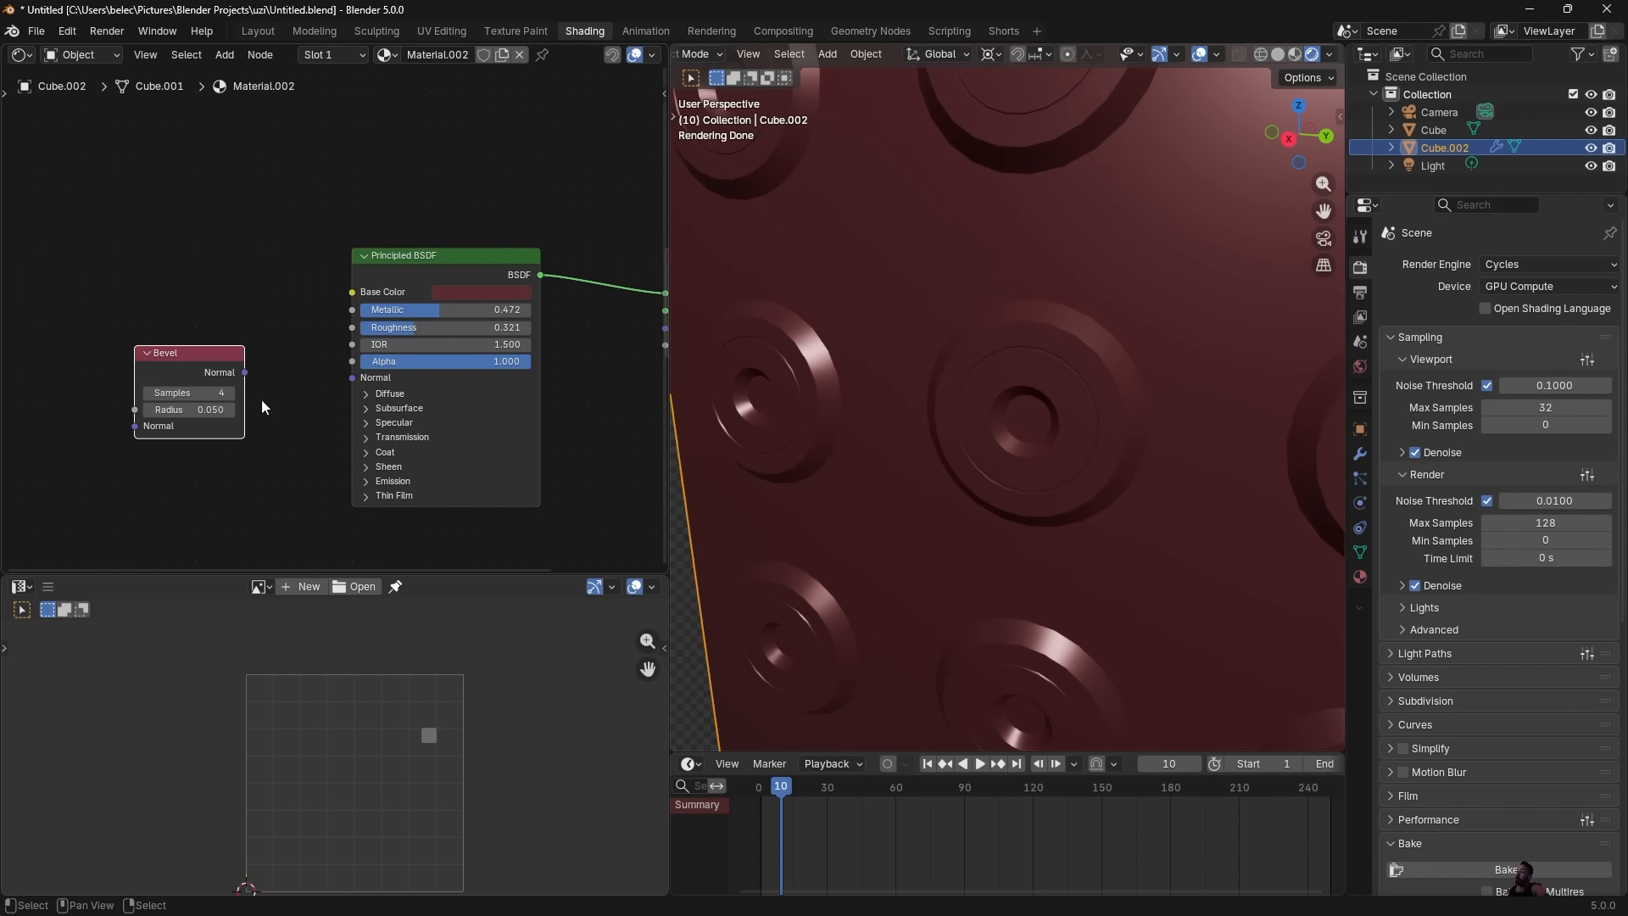
Connect the Bevel node to the Principled BSDF's Normal input and set its samples to 16 and radius to 0.010.
{"action": "left_click_drag", "start_coordinate": [243, 372], "coordinate": [350, 378]}
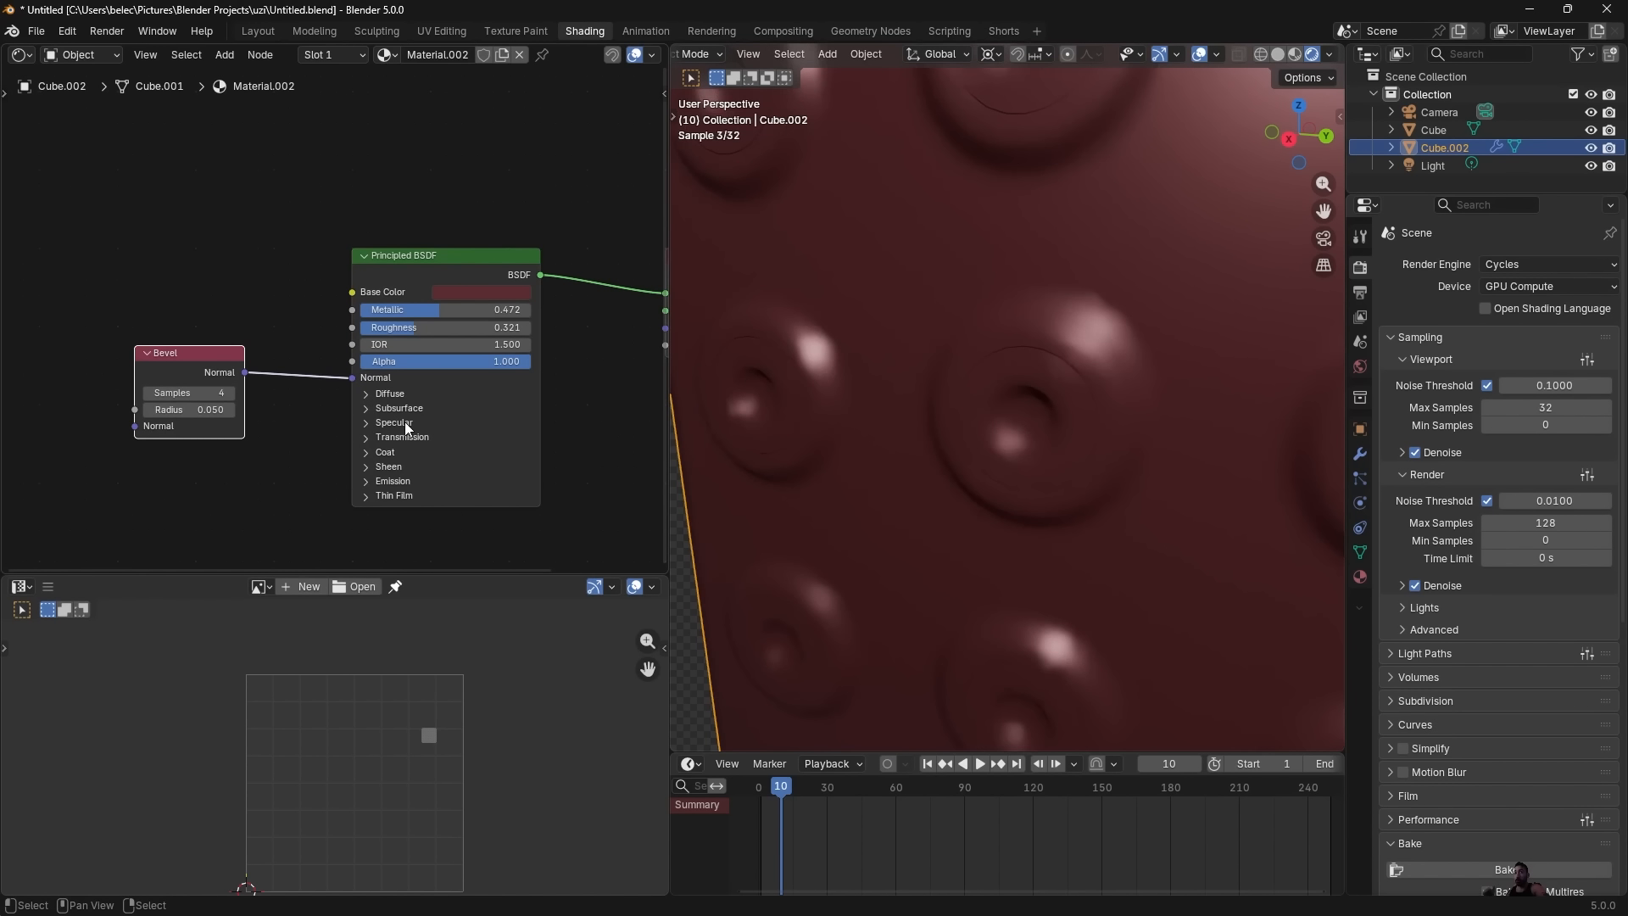
{"action": "scroll", "coordinate": [903, 466], "scroll_direction": "up", "scroll_amount": 3}
{"action": "mouse_move", "coordinate": [206, 410]}
{"action": "left_mouse_down"}
{"action": "mouse_move", "coordinate": [178, 410]}
{"action": "mouse_move", "coordinate": [222, 393]}
{"action": "left_mouse_up"}
{"action": "scroll", "coordinate": [1203, 425], "scroll_direction": "down", "scroll_amount": 3}
{"action": "middle_click_drag", "start_coordinate": [1202, 425], "coordinate": [1025, 348]}
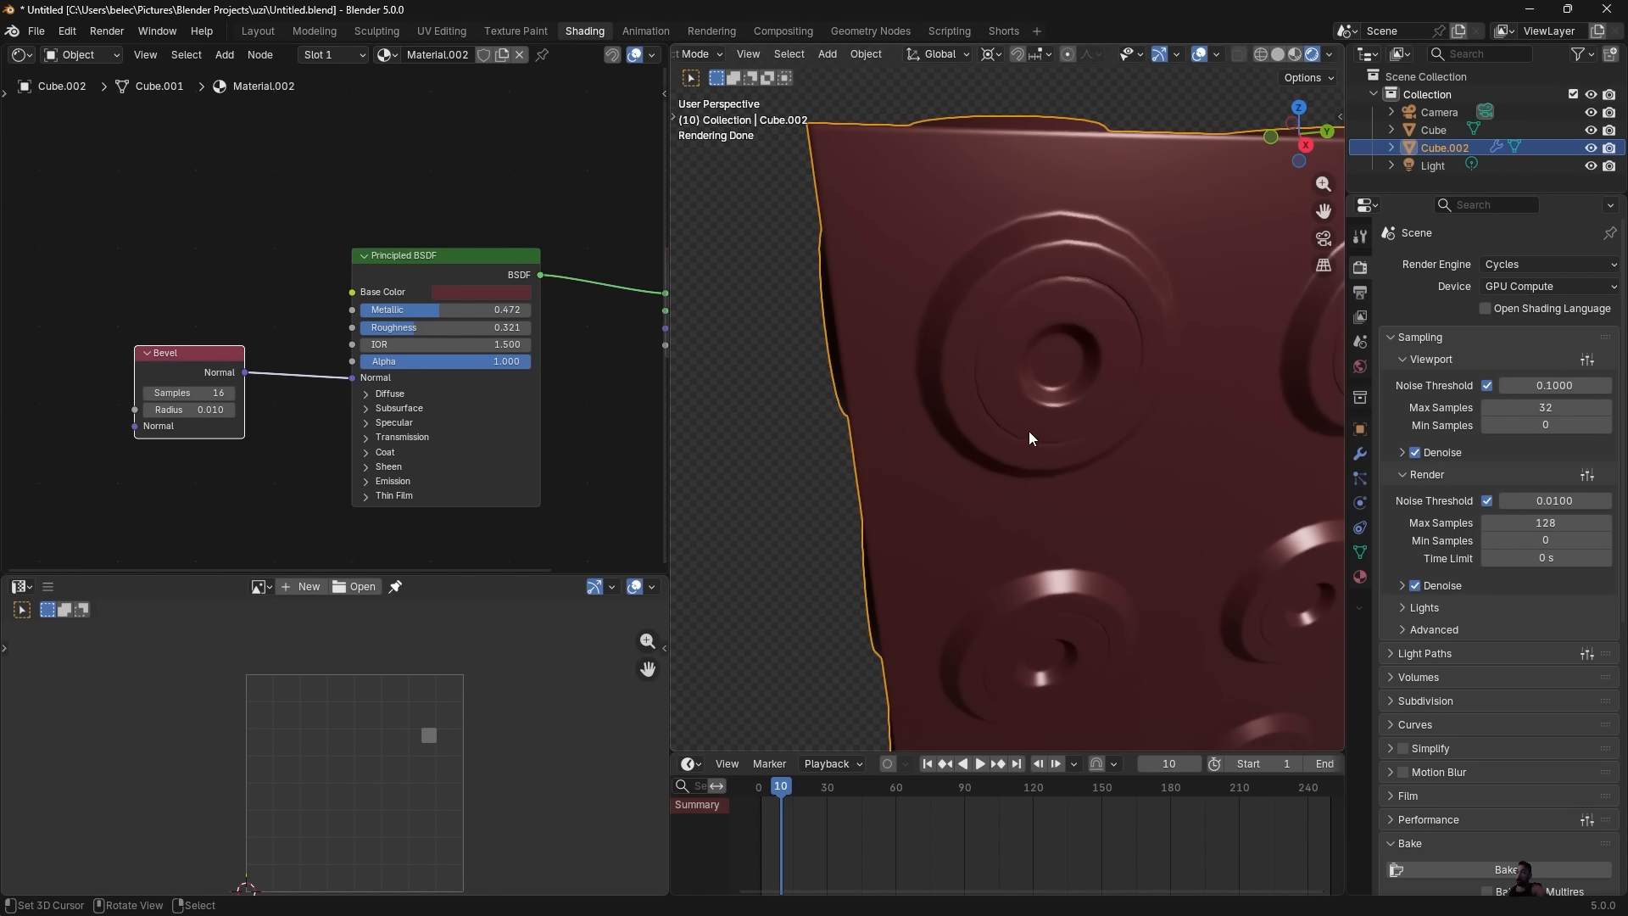
Move the plain cube up along the global Z axis until it overlaps the detailed cube.
{"action": "scroll", "coordinate": [1027, 430], "scroll_direction": "down", "scroll_amount": 6}
{"action": "left_click", "coordinate": [1021, 631]}
{"action": "key", "text": "g"}
{"action": "key", "text": "z"}
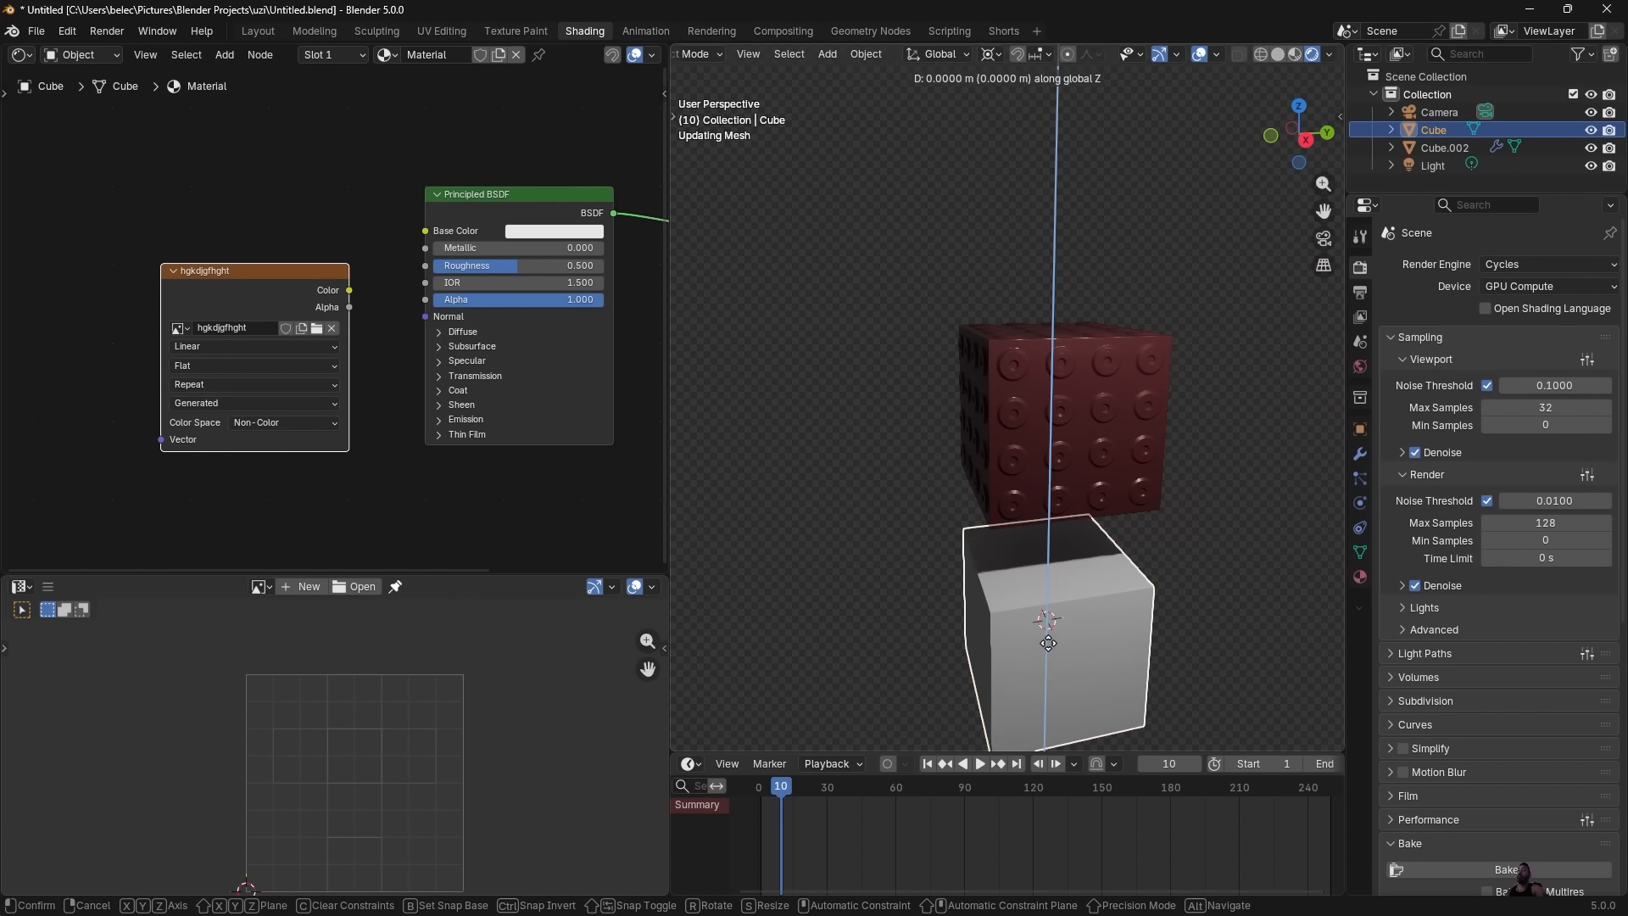
{"action": "left_click", "coordinate": [1042, 424]}
{"action": "scroll", "coordinate": [1042, 419], "scroll_direction": "up", "scroll_amount": 2}
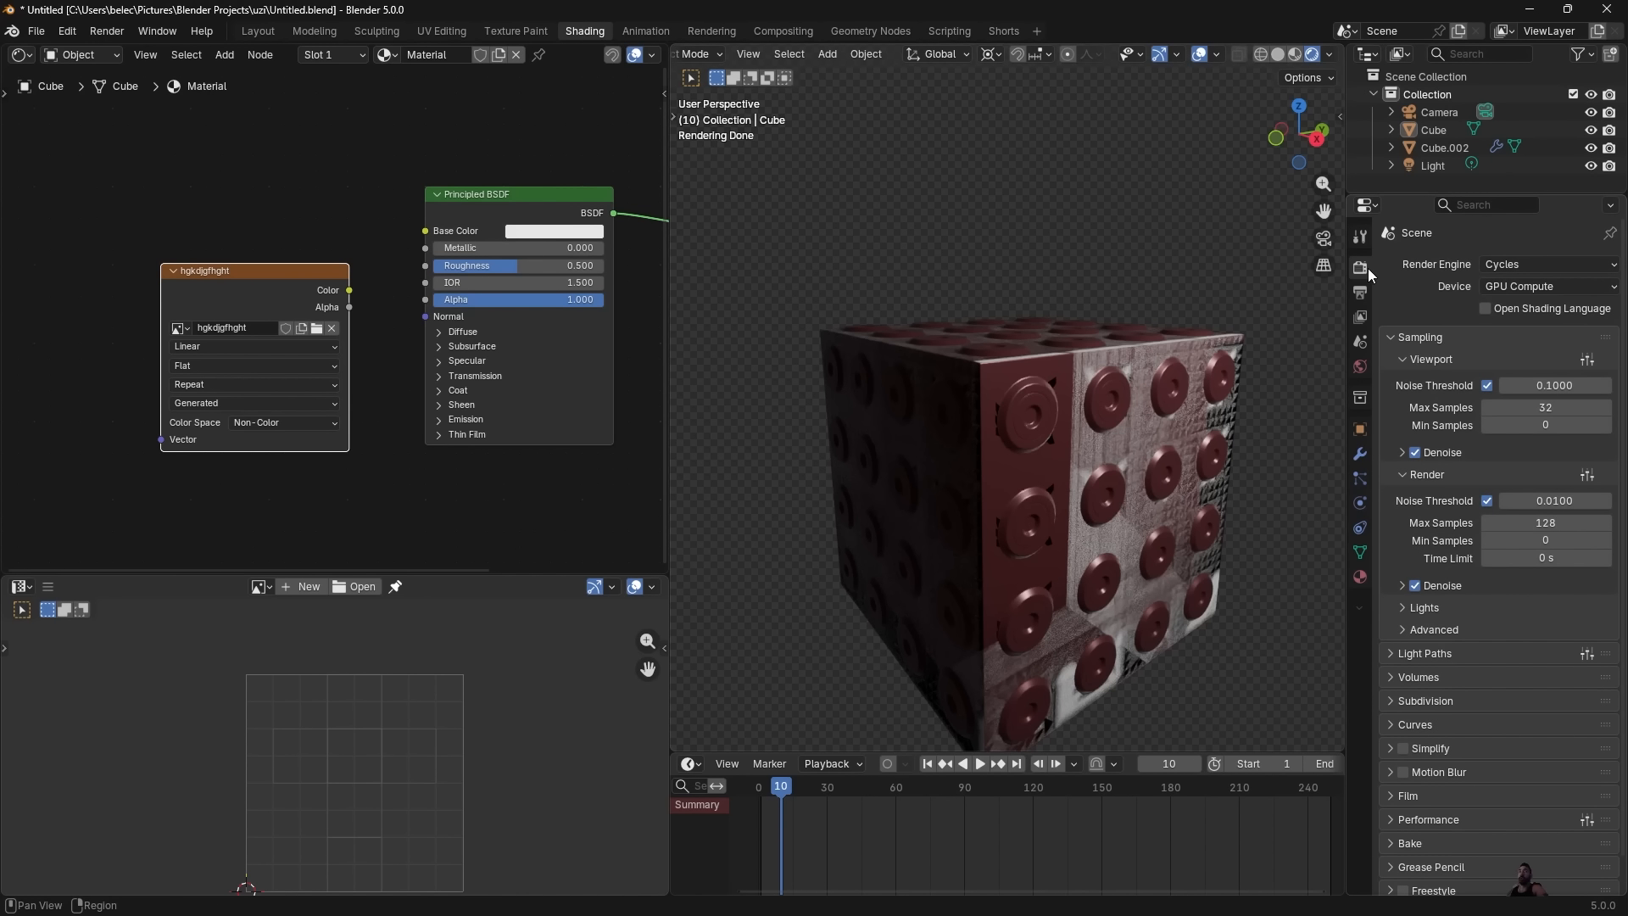
Set the bake type to Normal and enable Selected to Active in the bake settings.
{"action": "scroll", "coordinate": [1465, 373], "scroll_direction": "down", "scroll_amount": 1}
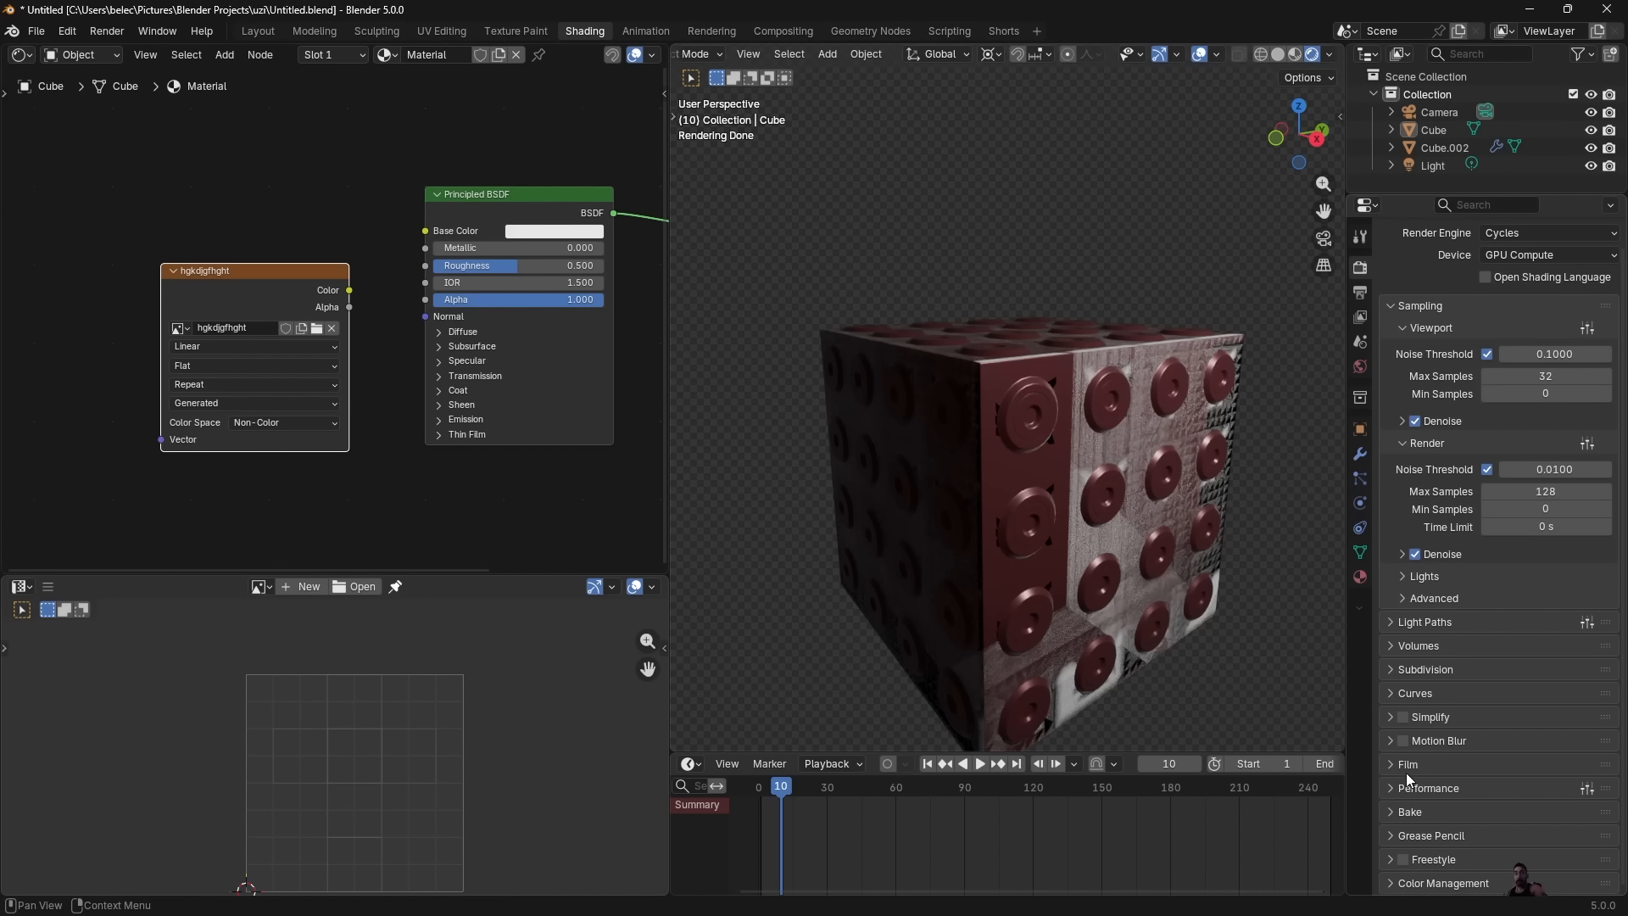
{"action": "left_click", "coordinate": [1409, 813]}
{"action": "scroll", "coordinate": [1449, 775], "scroll_direction": "down", "scroll_amount": 9}
{"action": "left_click", "coordinate": [1506, 560]}
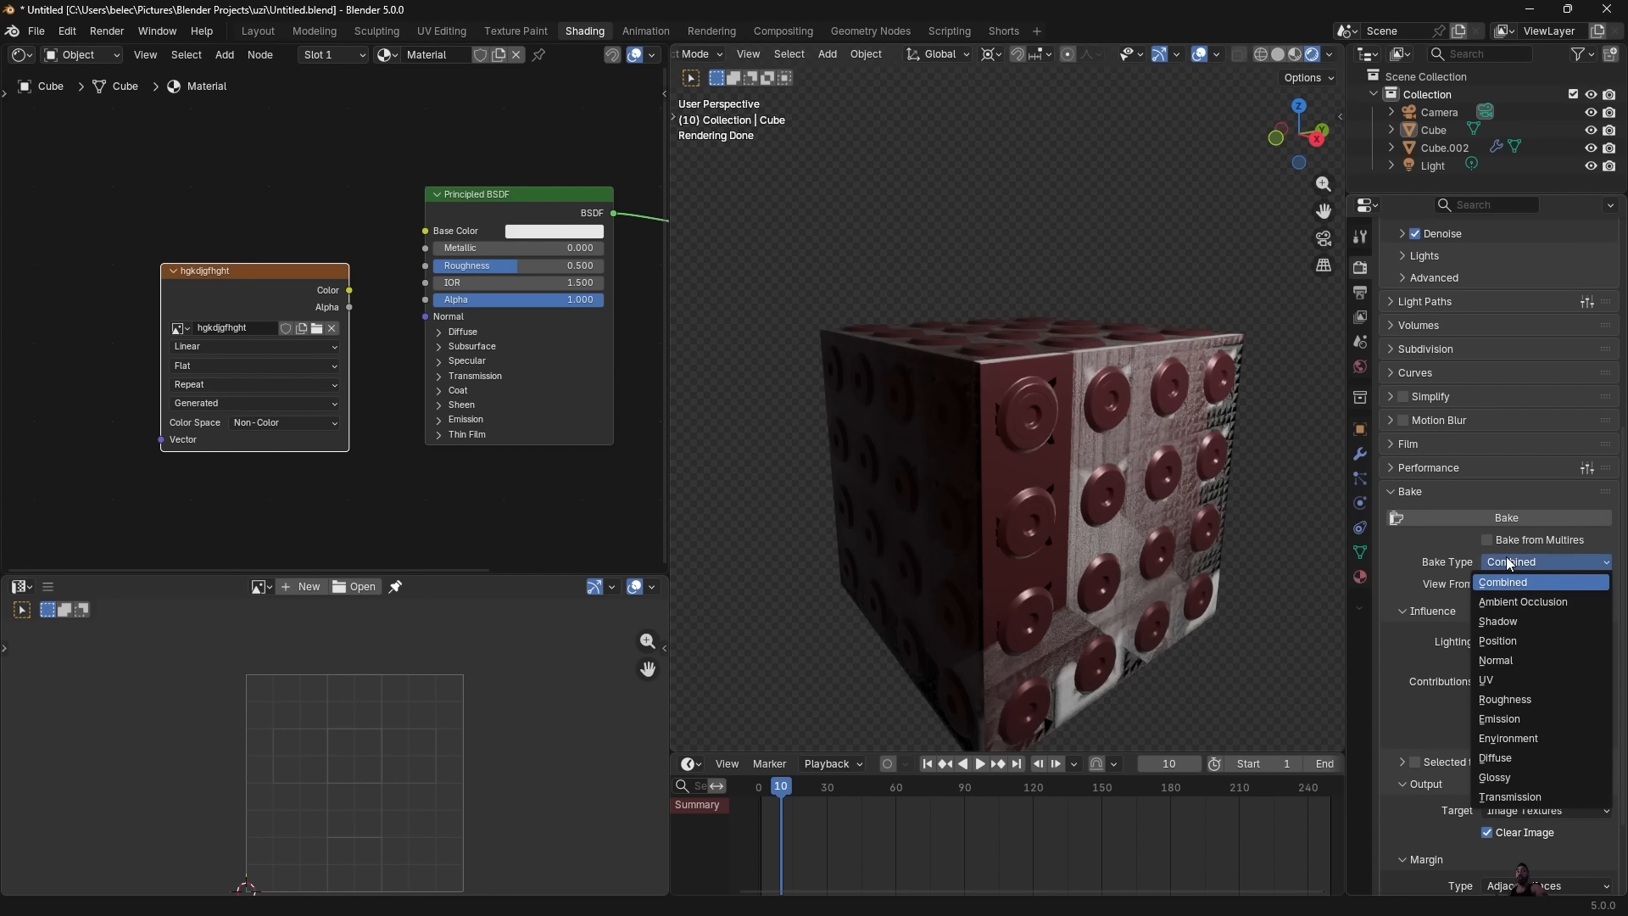
{"action": "left_click", "coordinate": [1506, 660]}
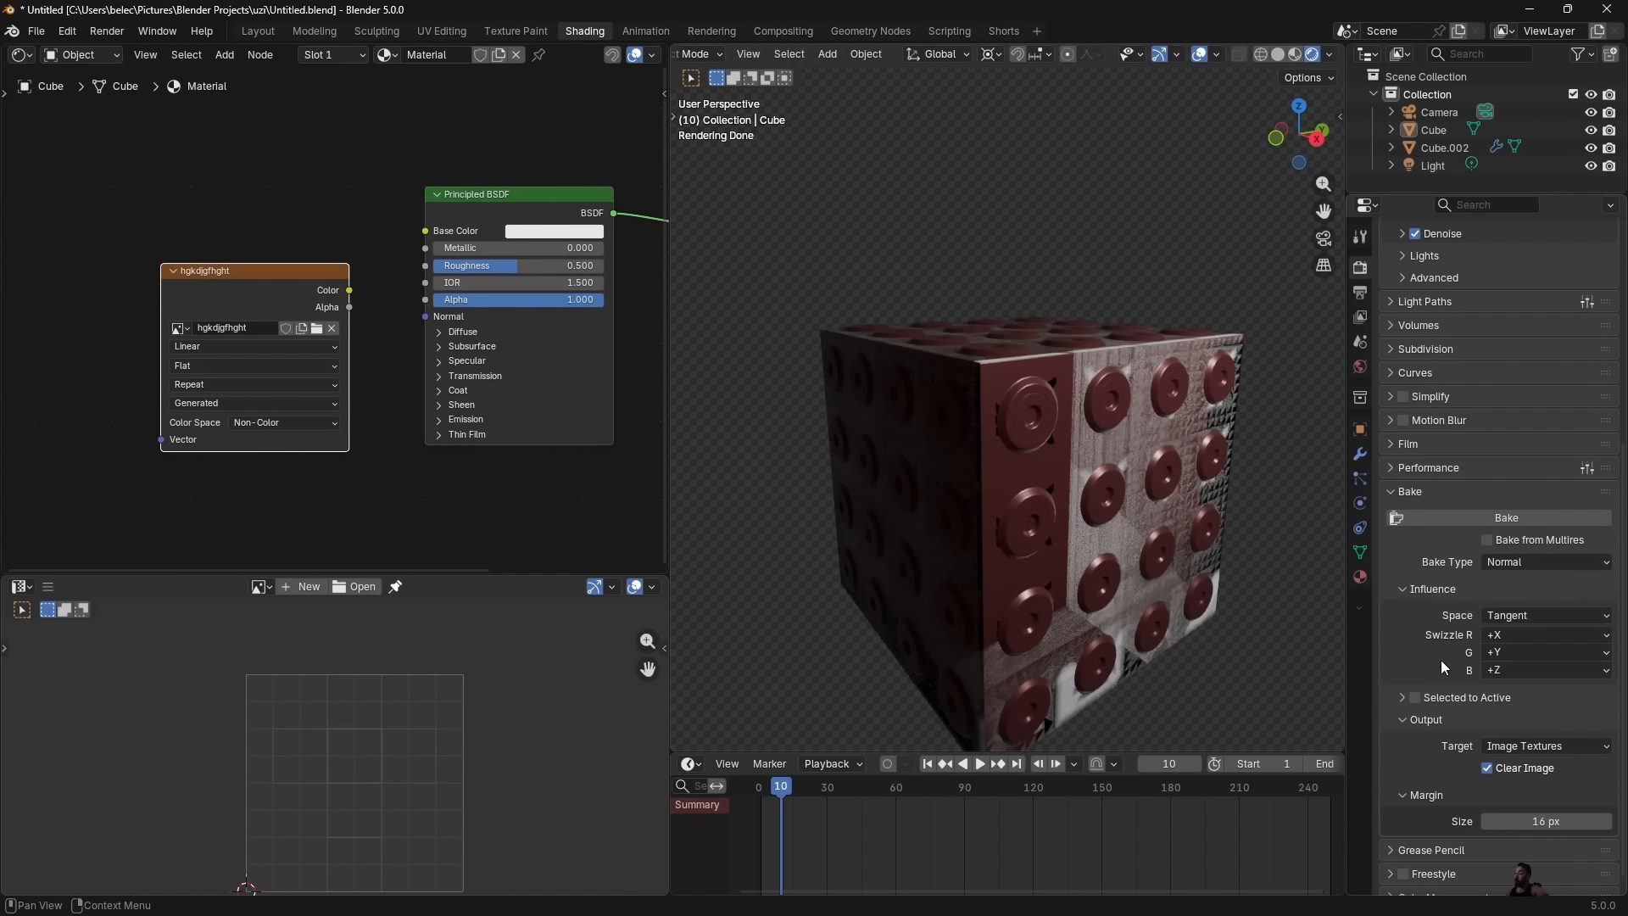
{"action": "scroll", "coordinate": [1442, 610], "scroll_direction": "down", "scroll_amount": 1}
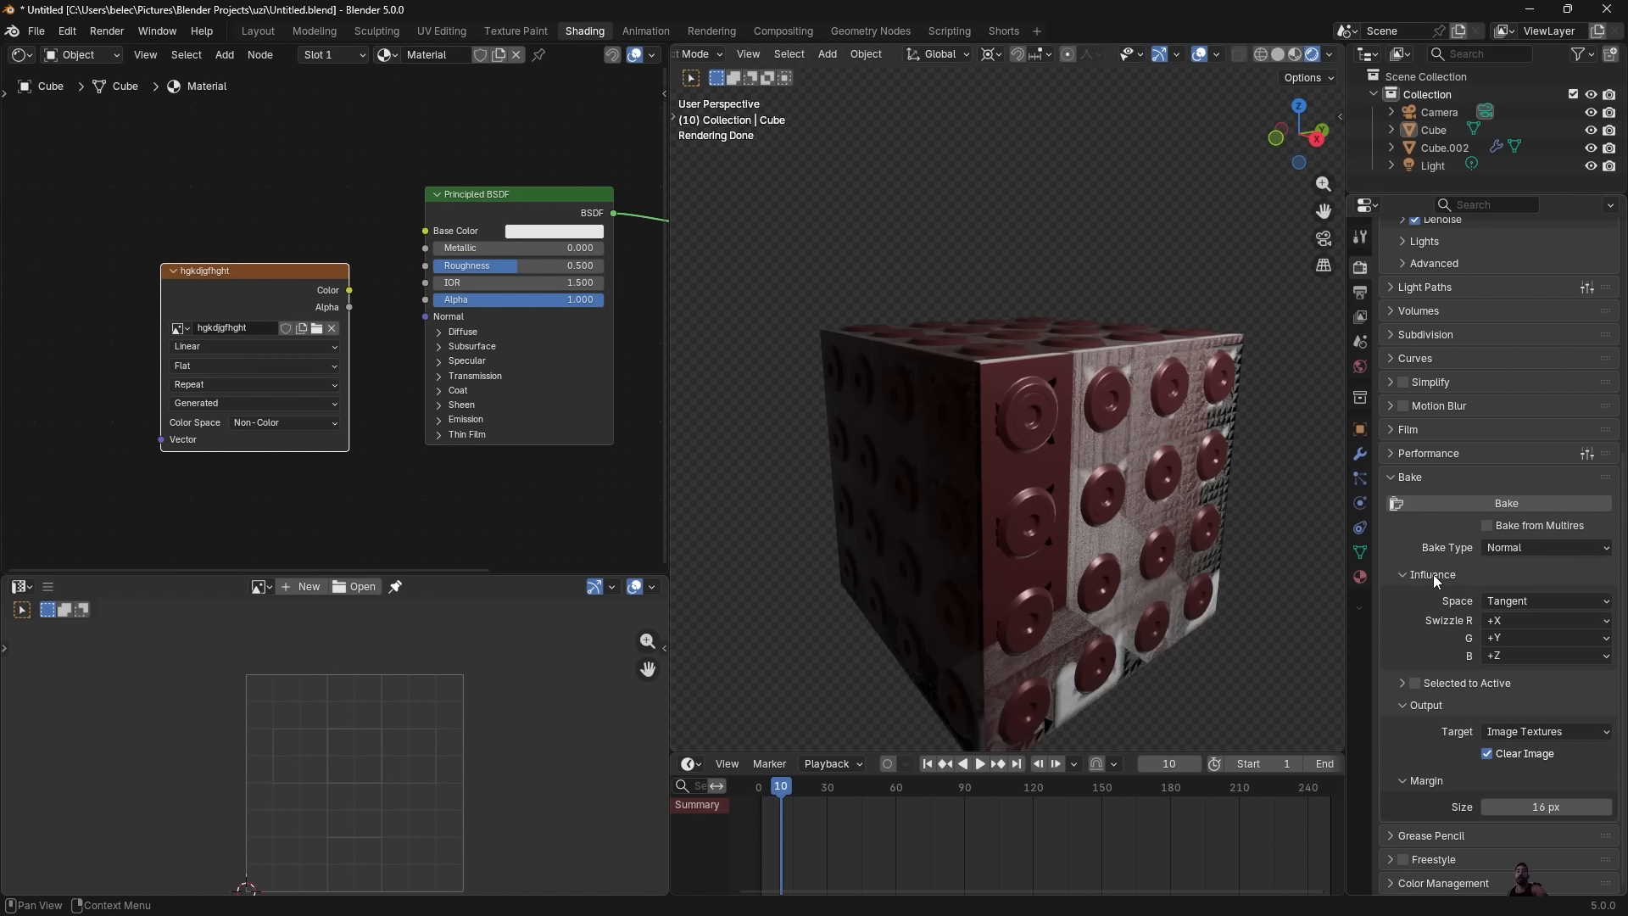
{"action": "left_click", "coordinate": [1416, 684]}
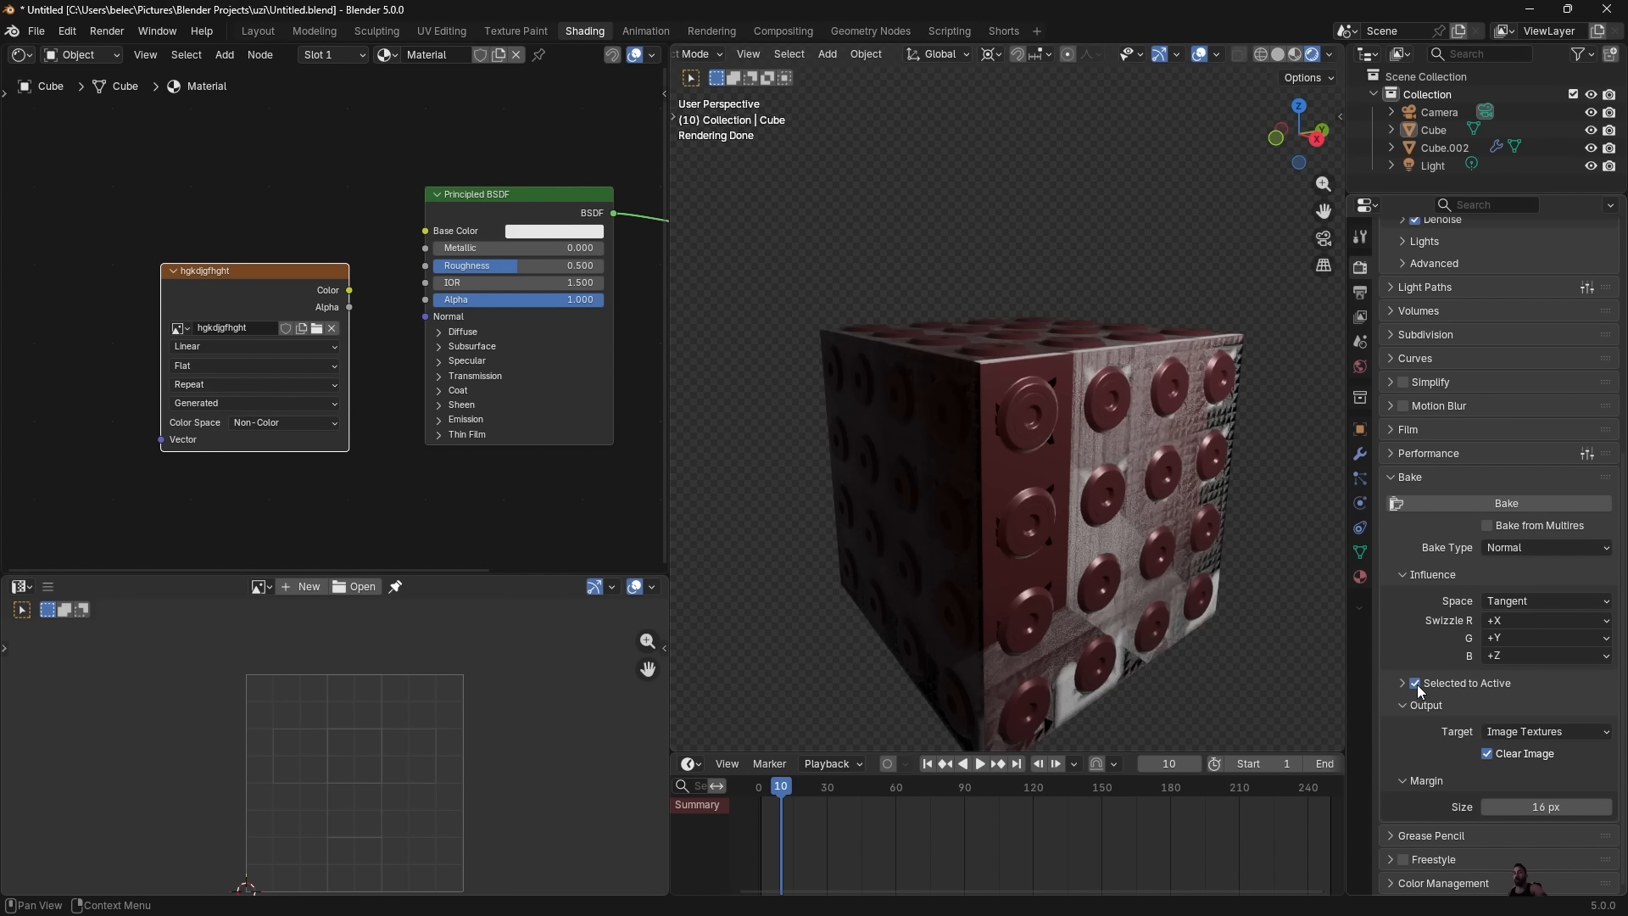
Select the detailed cube and add the overlapping plain cube to the selection, switching between wireframe and solid display.
{"action": "right_click", "coordinate": [1213, 619]}
{"action": "key", "text": "z"}
{"action": "key", "text": "a"}
{"action": "right_click", "coordinate": [1031, 409]}
{"action": "scroll", "coordinate": [1027, 411], "scroll_direction": "up", "scroll_amount": 1}
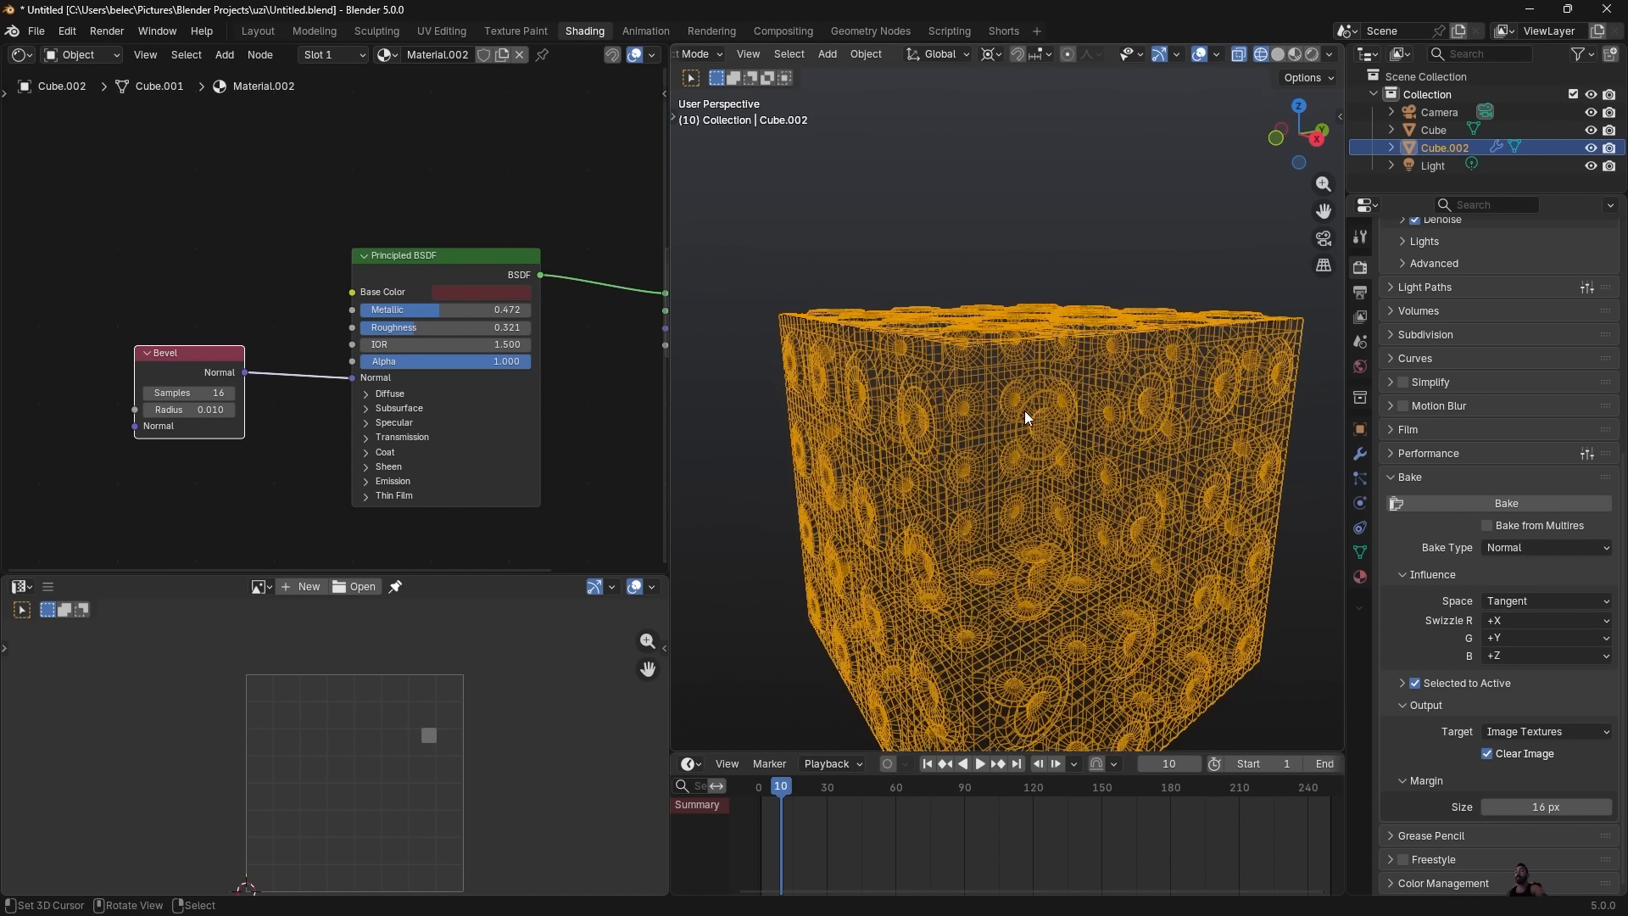
{"action": "key", "text": "z"}
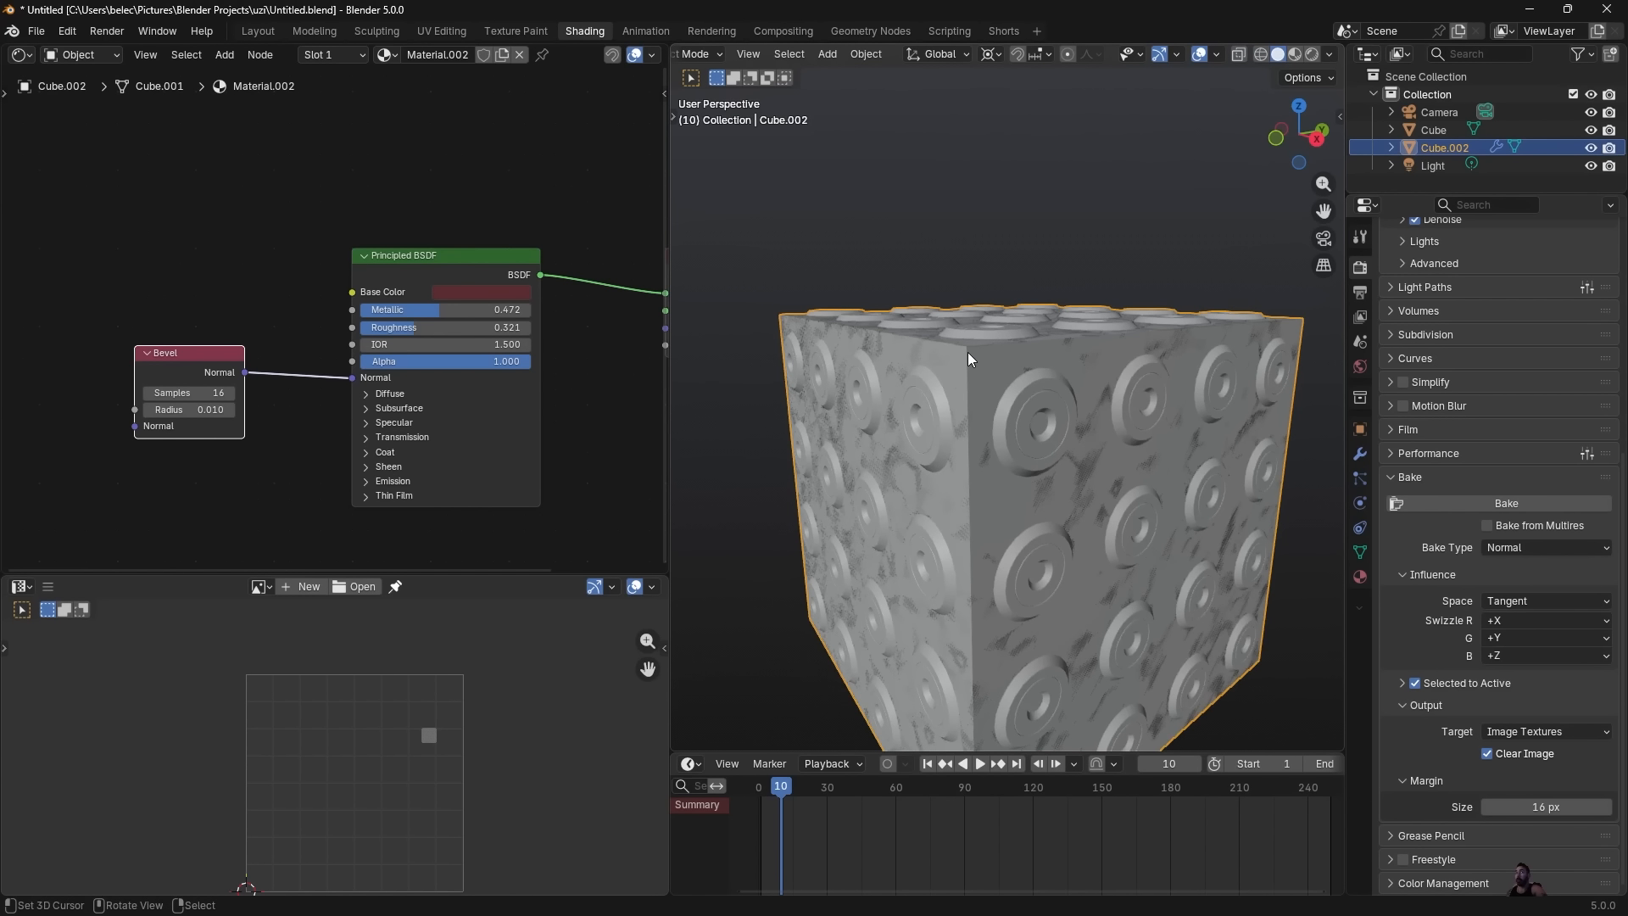
{"action": "key", "text": "shift+z"}
{"action": "right_click", "coordinate": [944, 339], "text": "shift"}
{"action": "scroll", "coordinate": [1024, 399], "scroll_direction": "down", "scroll_amount": 1}
{"action": "key", "text": "shift+z"}
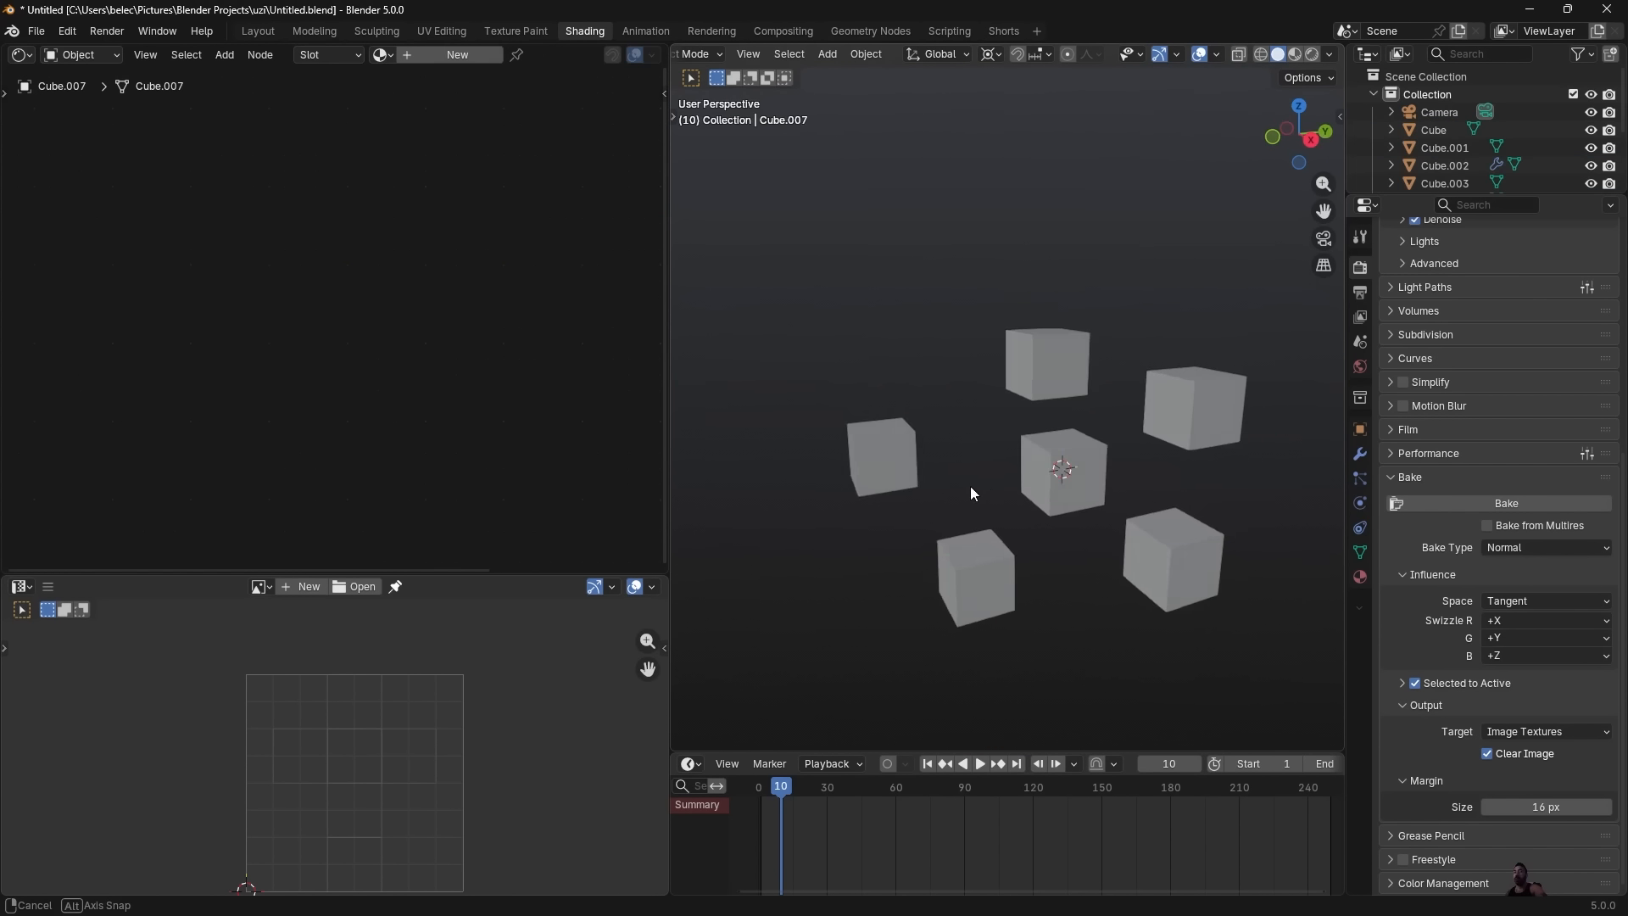
Select all six separate plain cubes and switch the viewport to wireframe display.
{"action": "scroll", "coordinate": [967, 475], "scroll_direction": "up", "scroll_amount": 2}
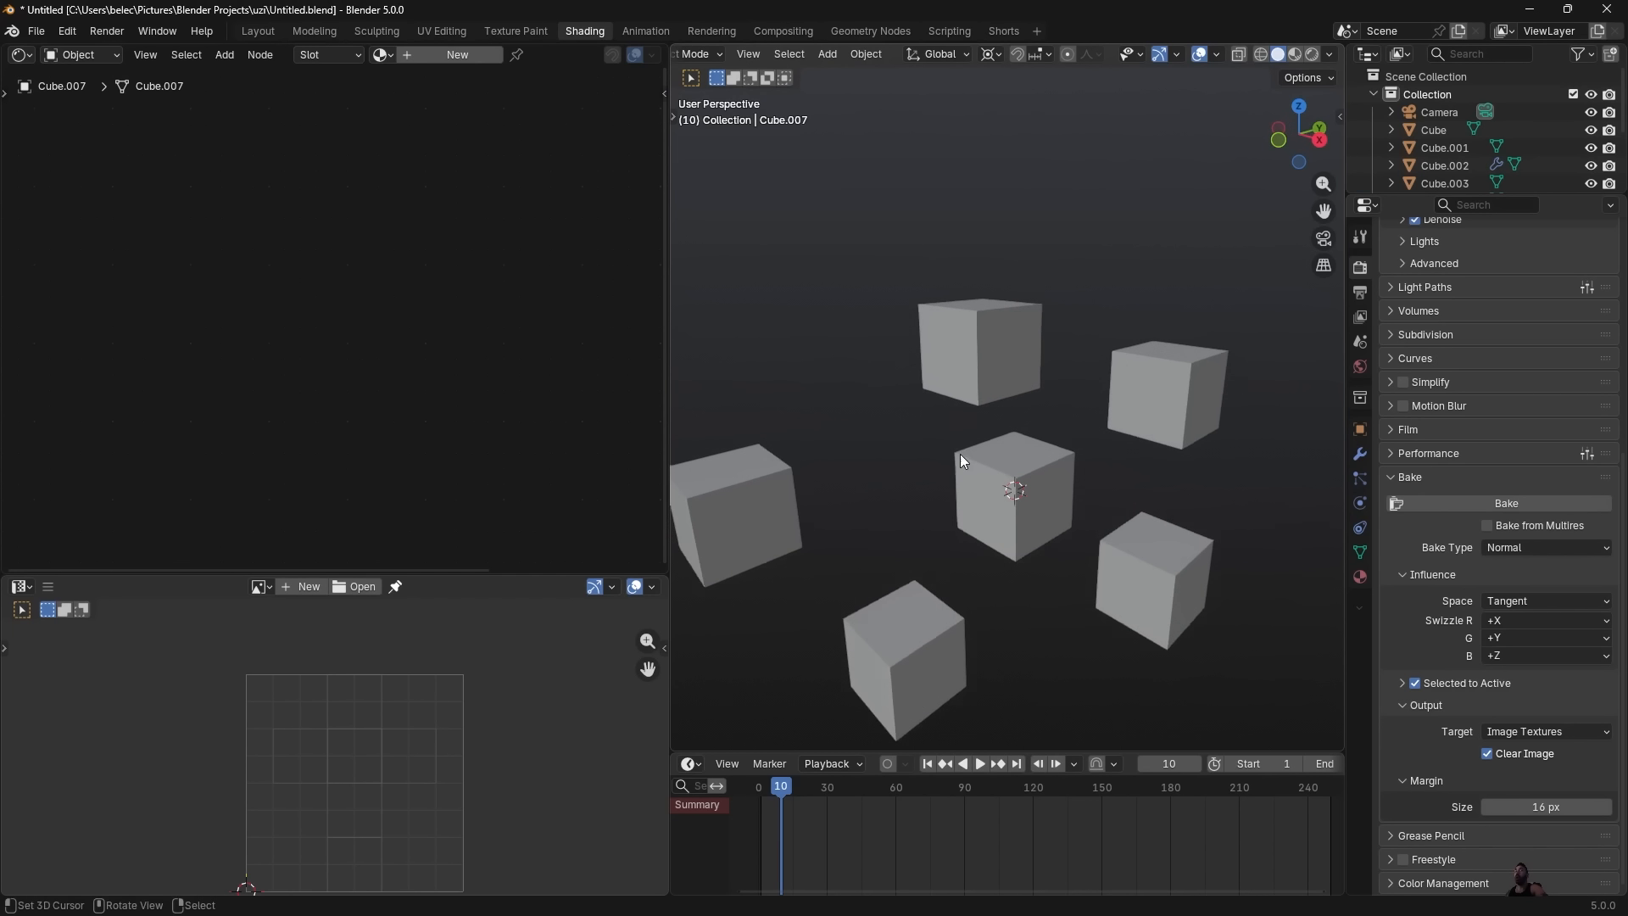
{"action": "right_click", "coordinate": [968, 363], "text": "shift"}
{"action": "right_click", "coordinate": [1163, 409], "text": "shift"}
{"action": "right_click", "coordinate": [1113, 555], "text": "shift"}
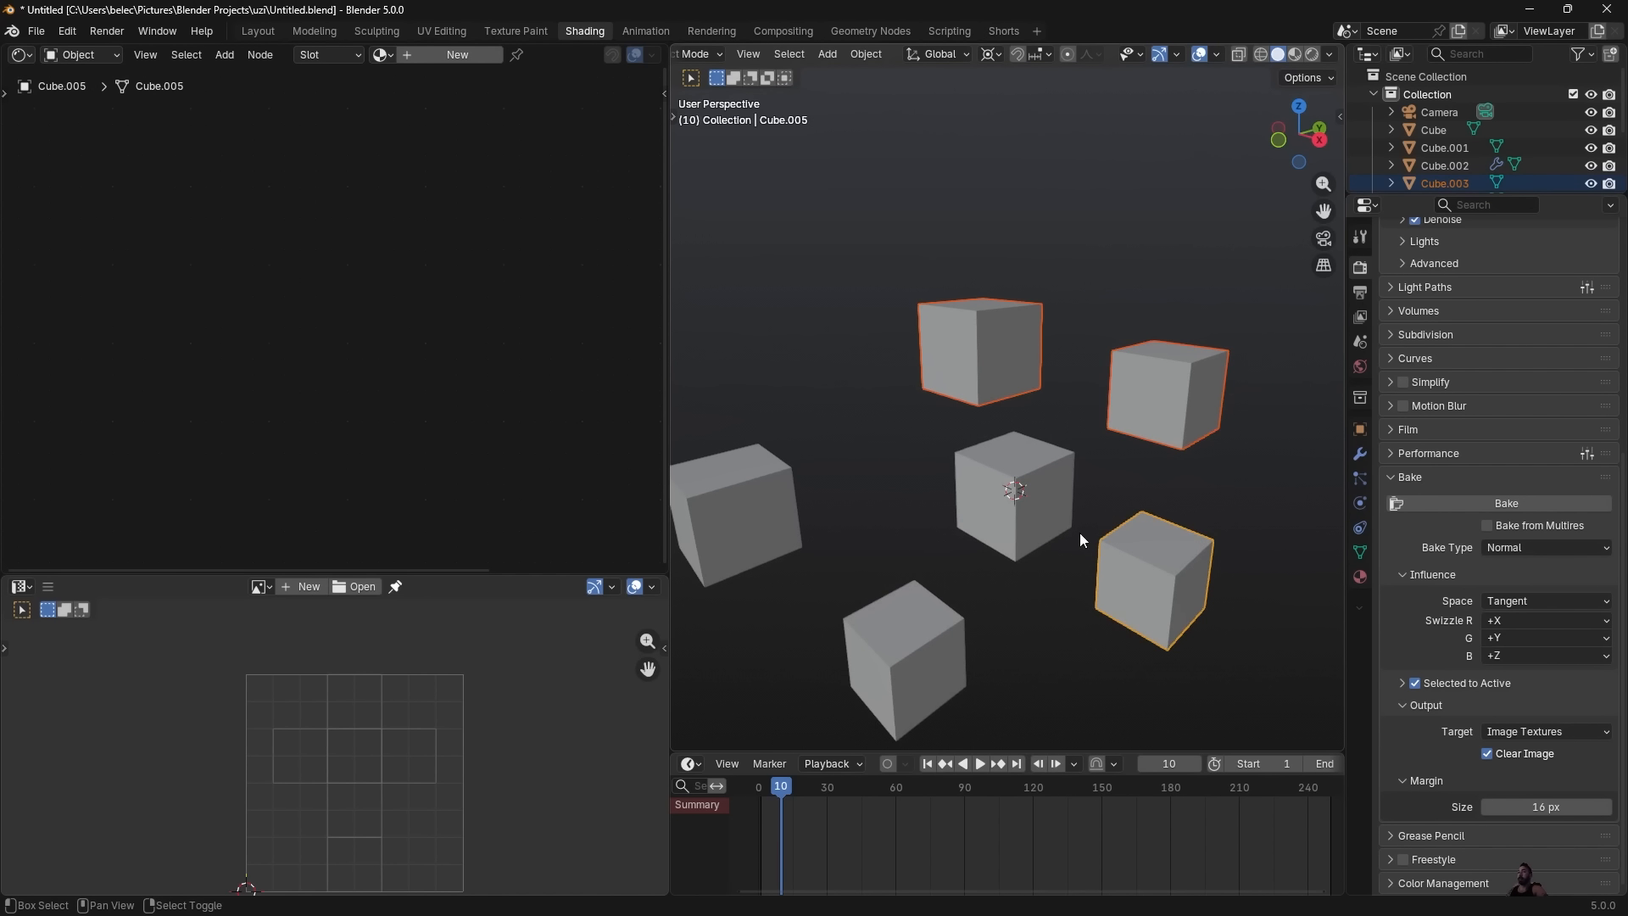
{"action": "right_click", "coordinate": [1005, 510], "text": "shift"}
{"action": "right_click", "coordinate": [923, 628], "text": "shift"}
{"action": "right_click", "coordinate": [782, 502], "text": "shift"}
{"action": "middle_click_drag", "start_coordinate": [782, 502], "coordinate": [907, 468]}
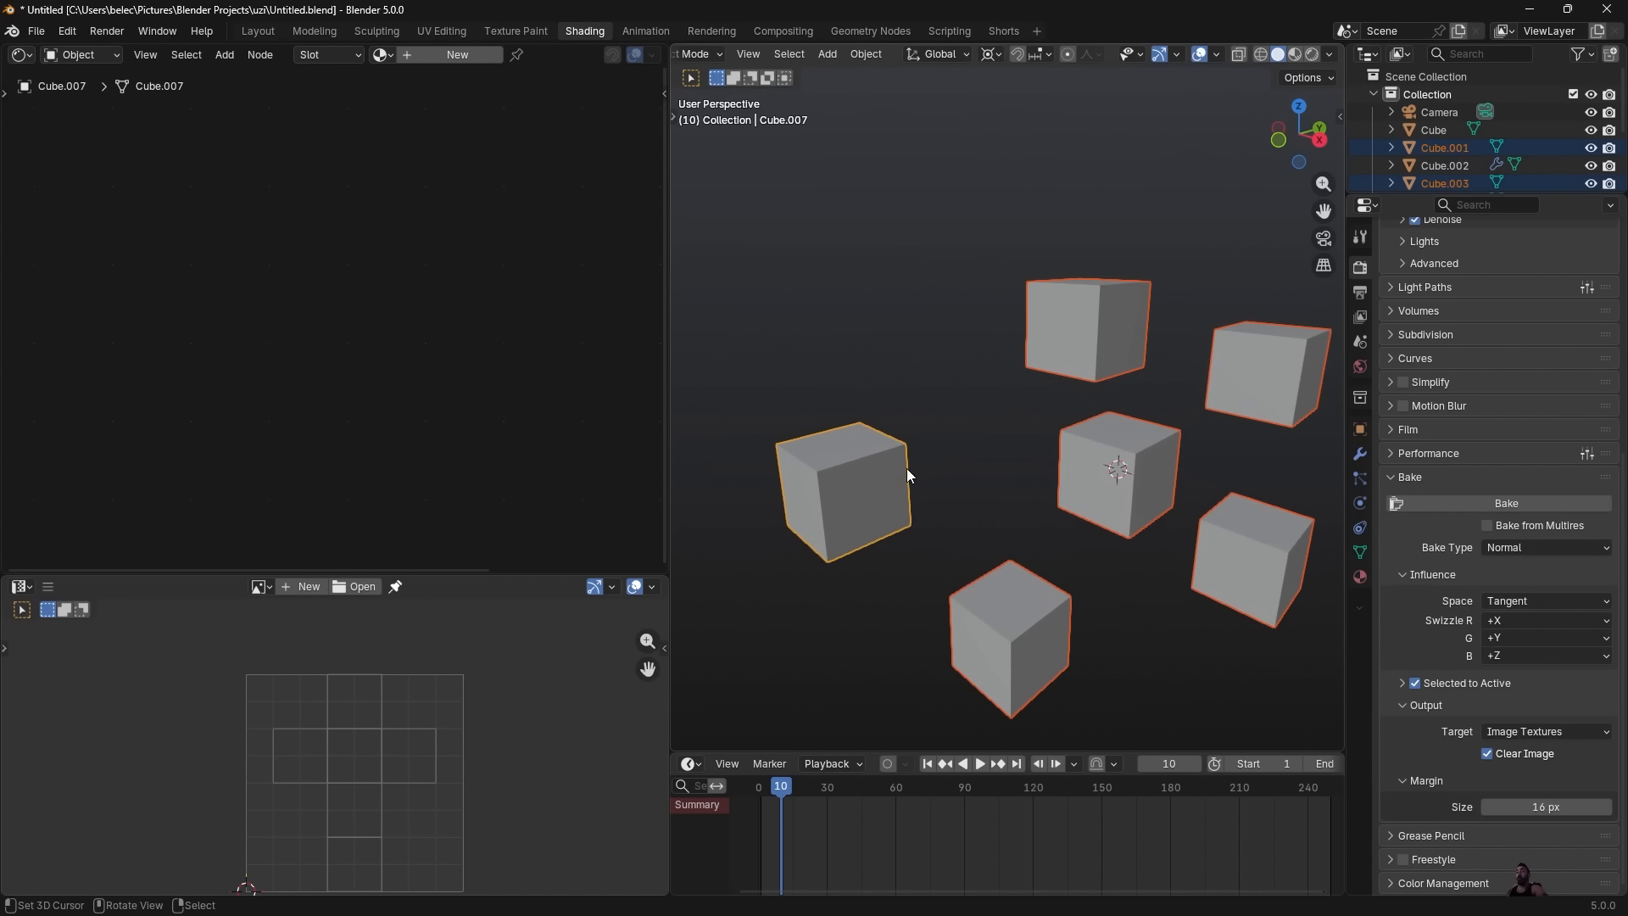
{"action": "key", "text": "shift+z"}
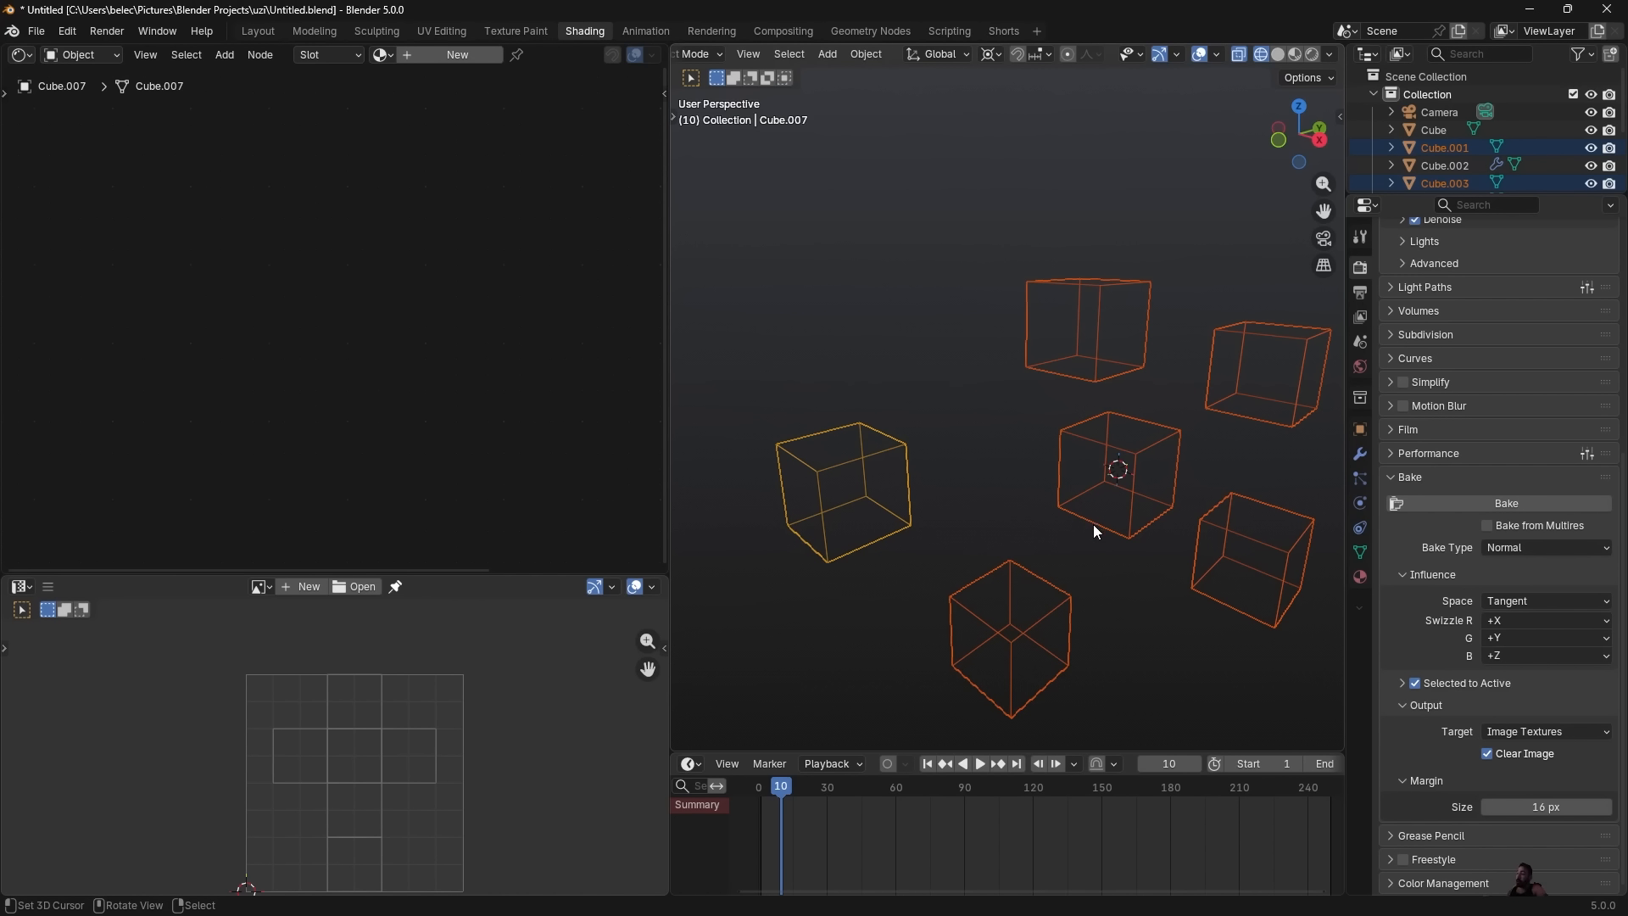
Place the 3D cursor above the active cube and snap the selected cubes to it, keeping their offset.
{"action": "middle_click_drag", "start_coordinate": [1077, 531], "coordinate": [1142, 523], "text": "shift"}
{"action": "right_click", "coordinate": [933, 494], "text": "shift"}
{"action": "right_click", "coordinate": [933, 494], "text": "shift"}
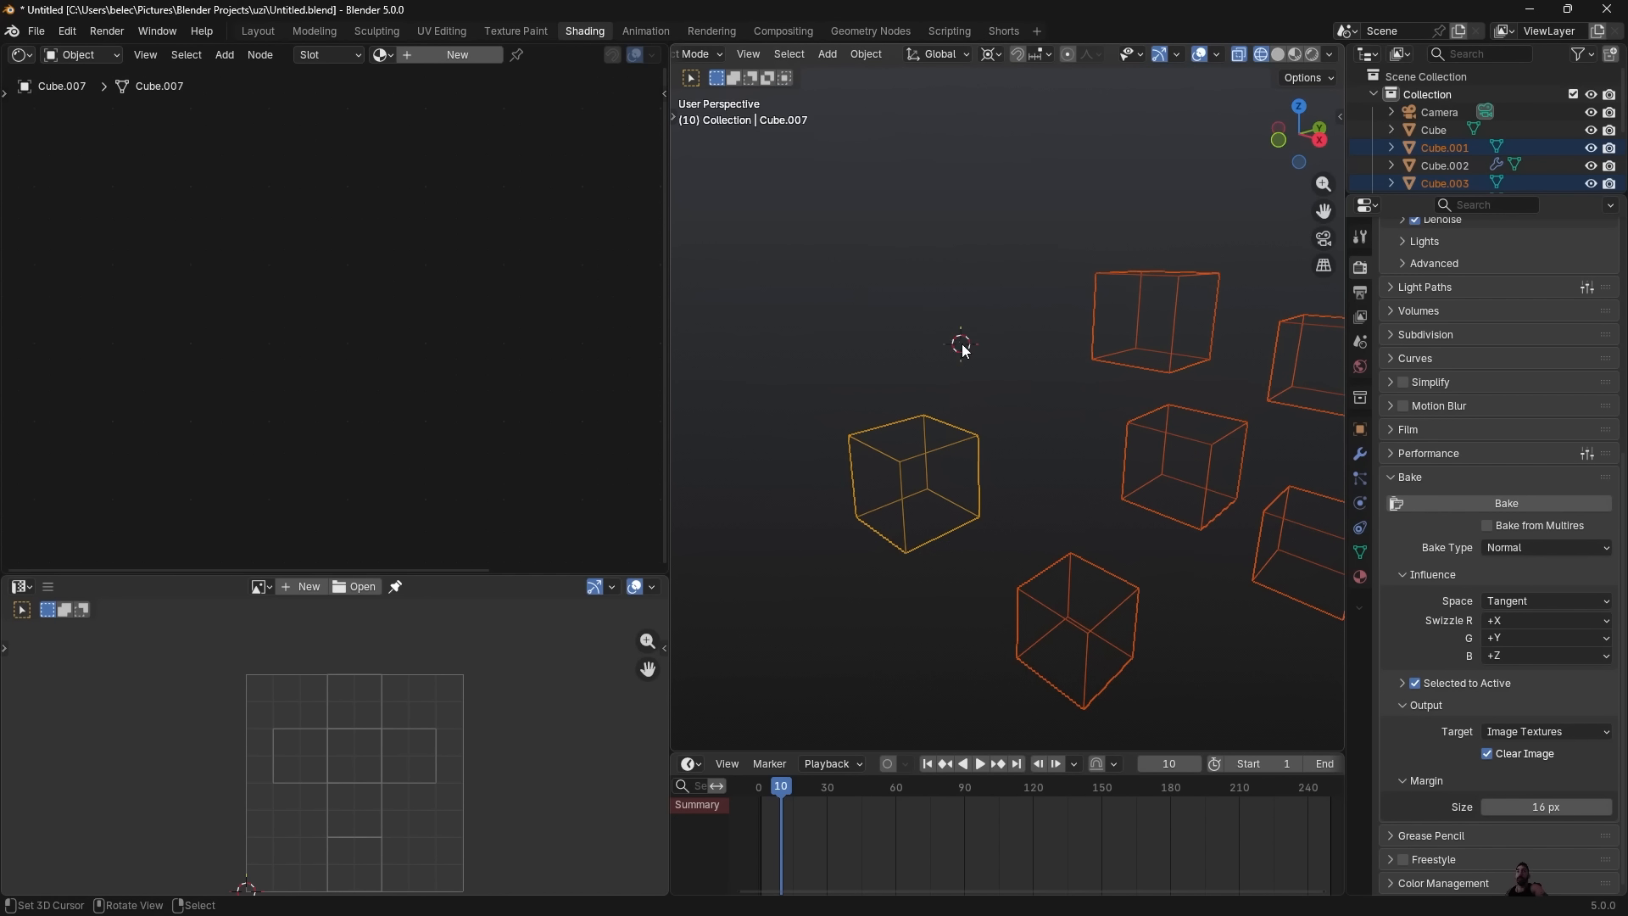
{"action": "key", "text": "period"}
{"action": "left_click", "coordinate": [912, 306]}
{"action": "key", "text": "shift+s"}
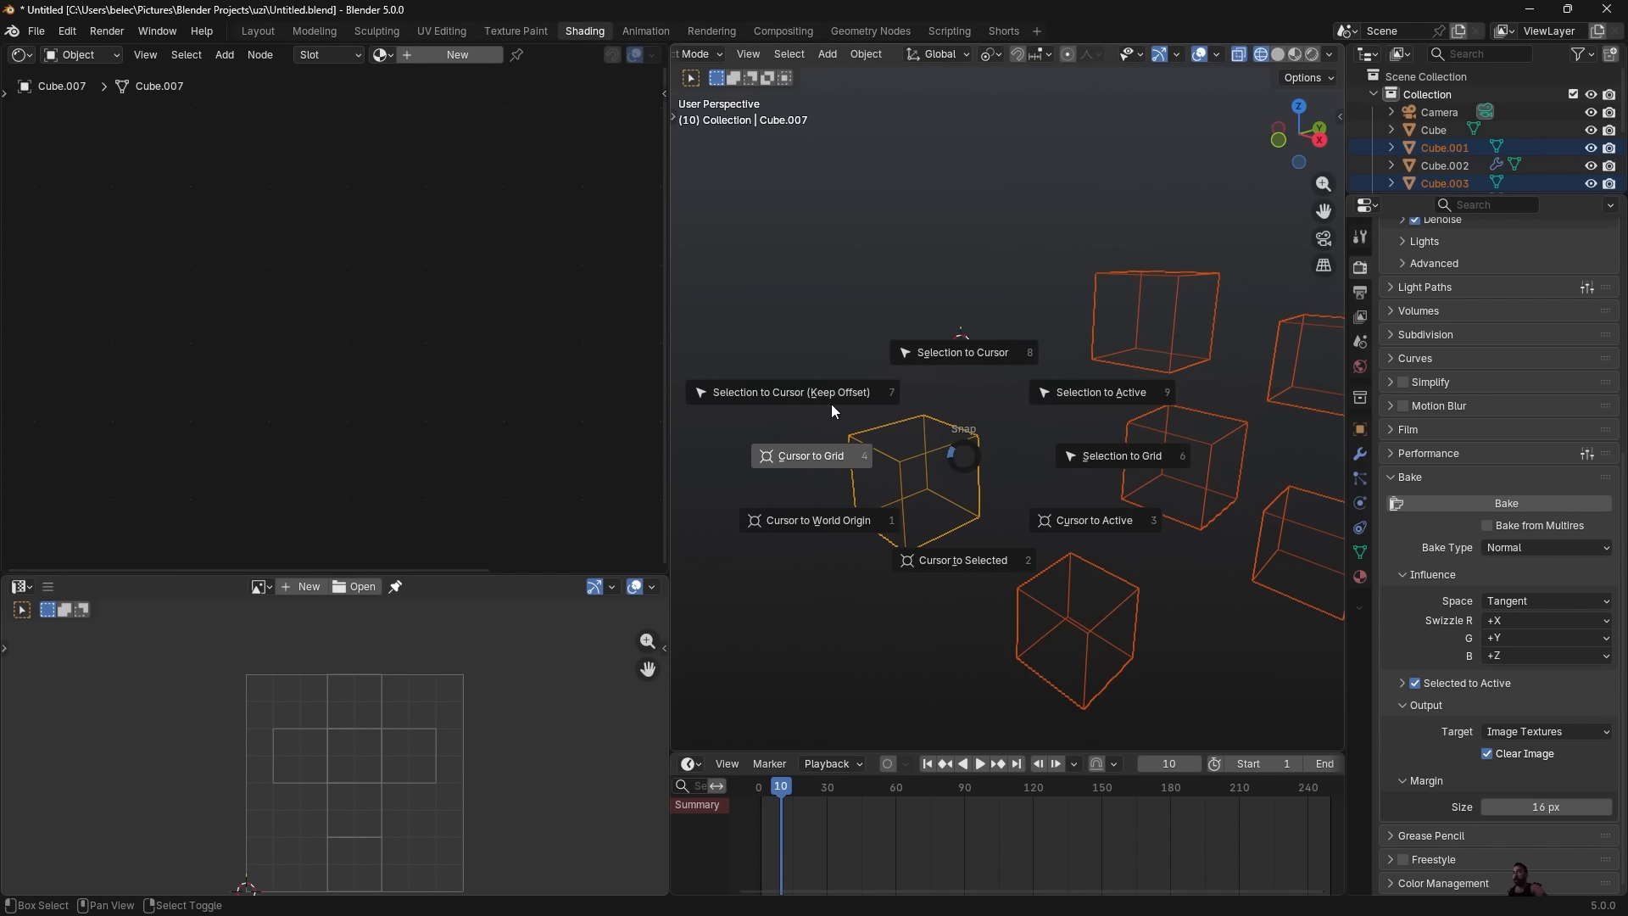
{"action": "left_click", "coordinate": [883, 384]}
{"action": "middle_click_drag", "start_coordinate": [1004, 364], "coordinate": [924, 394]}
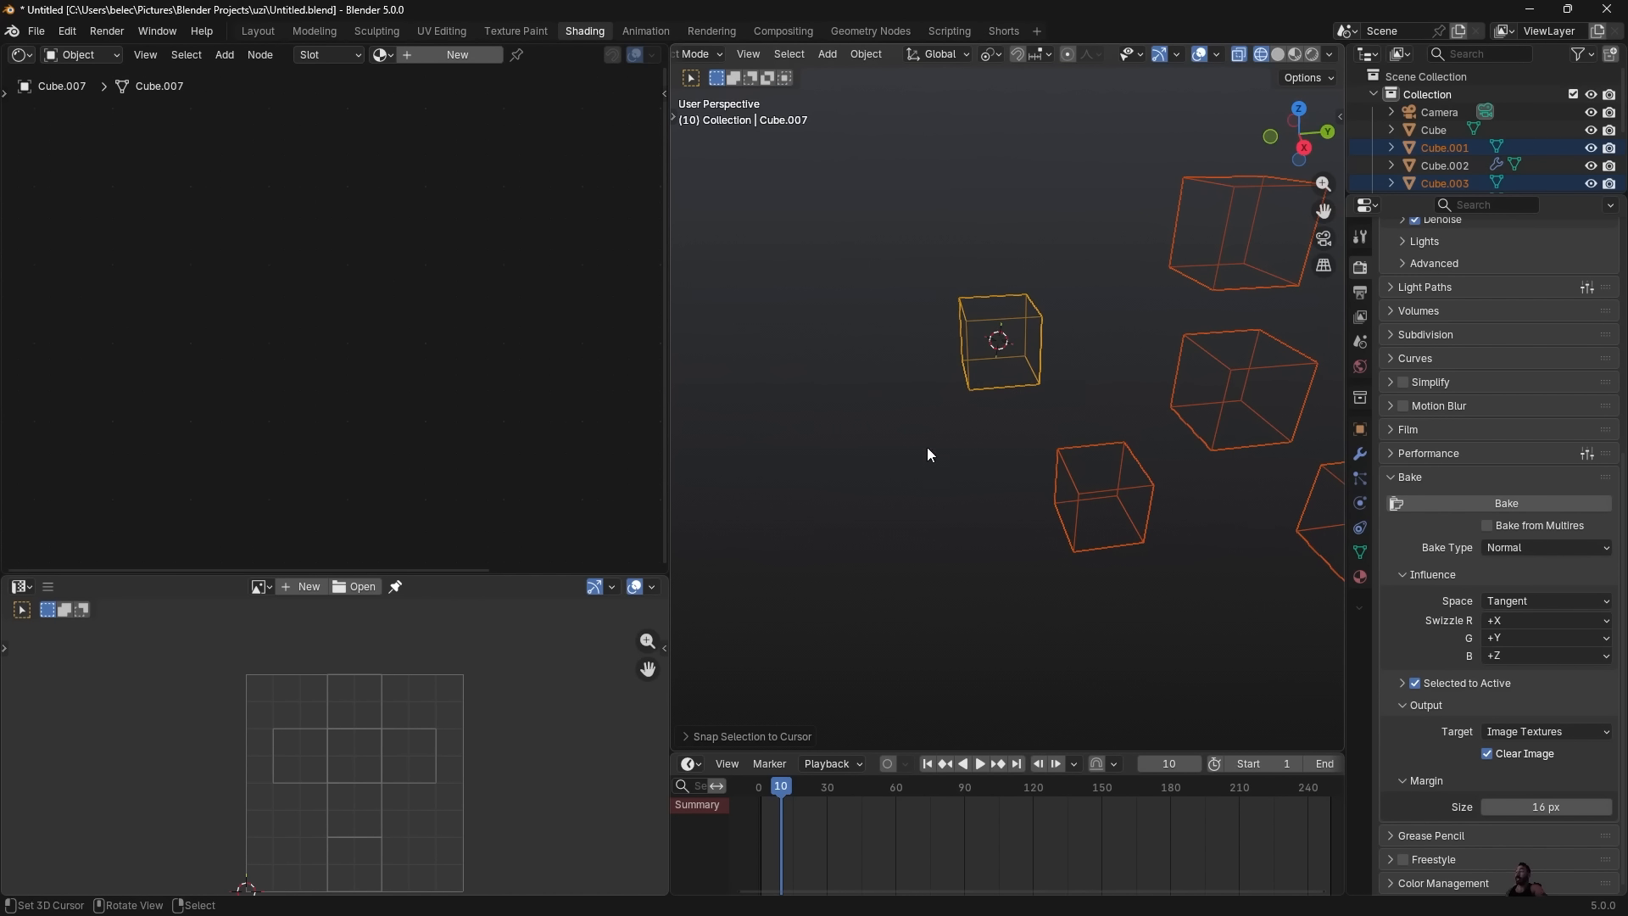
Delete the six selected plain cubes, return to the overlapping cubes and deselect everything.
{"action": "key", "text": "Delete"}
{"action": "right_click", "coordinate": [990, 517]}
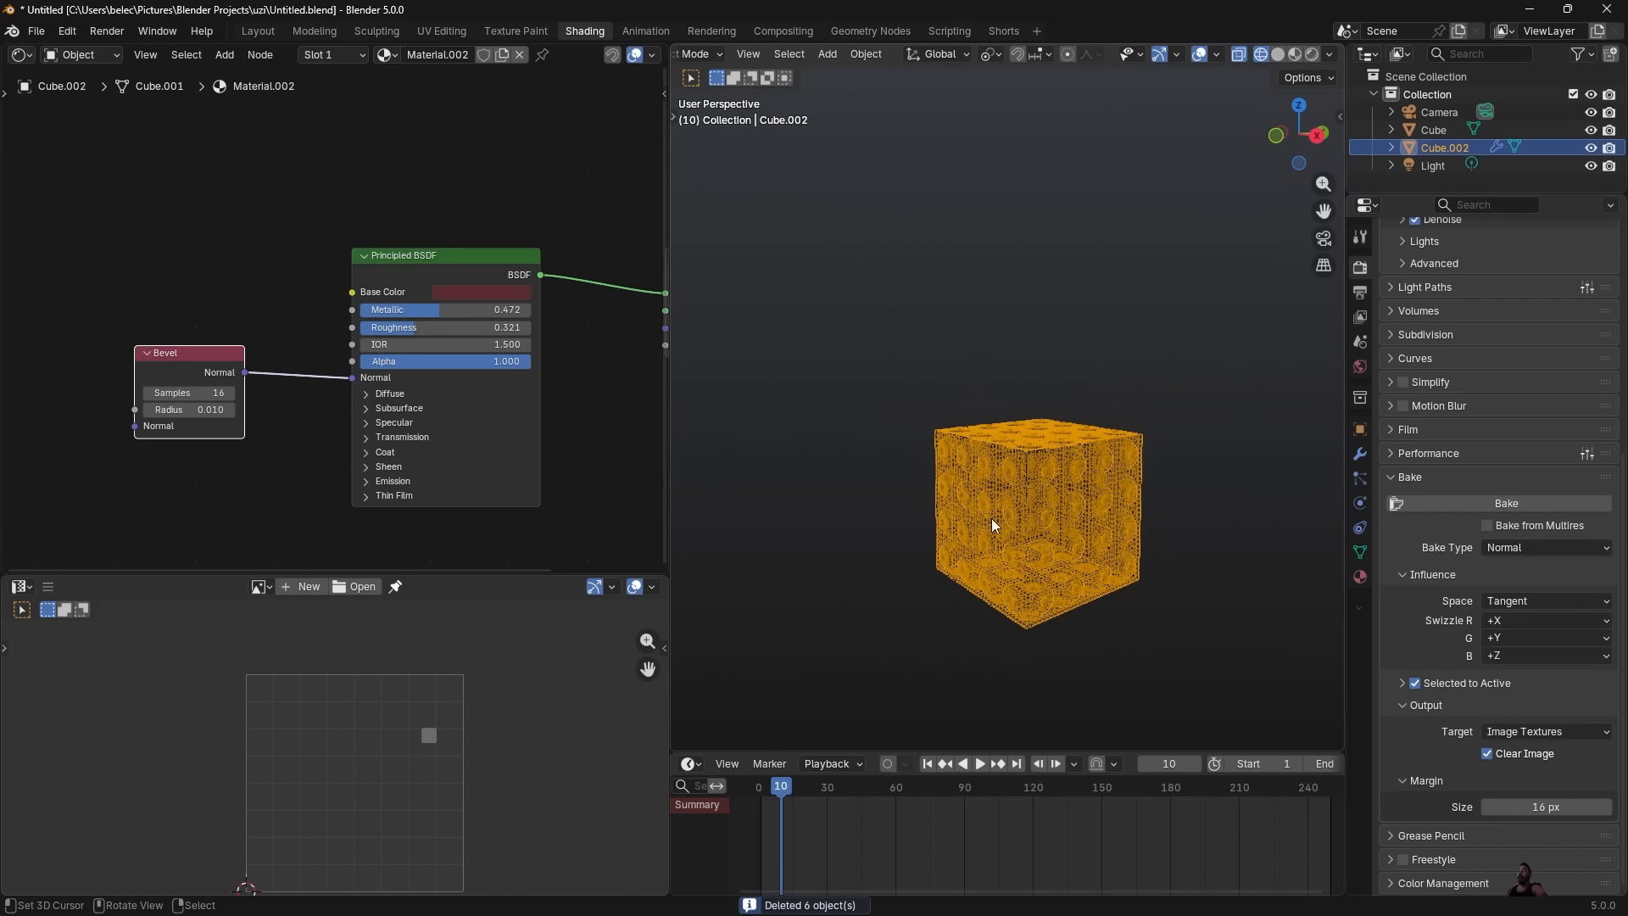
{"action": "middle_click_drag", "start_coordinate": [990, 518], "coordinate": [1002, 477]}
{"action": "scroll", "coordinate": [1002, 476], "scroll_direction": "up", "scroll_amount": 2}
{"action": "key", "text": "alt+a"}
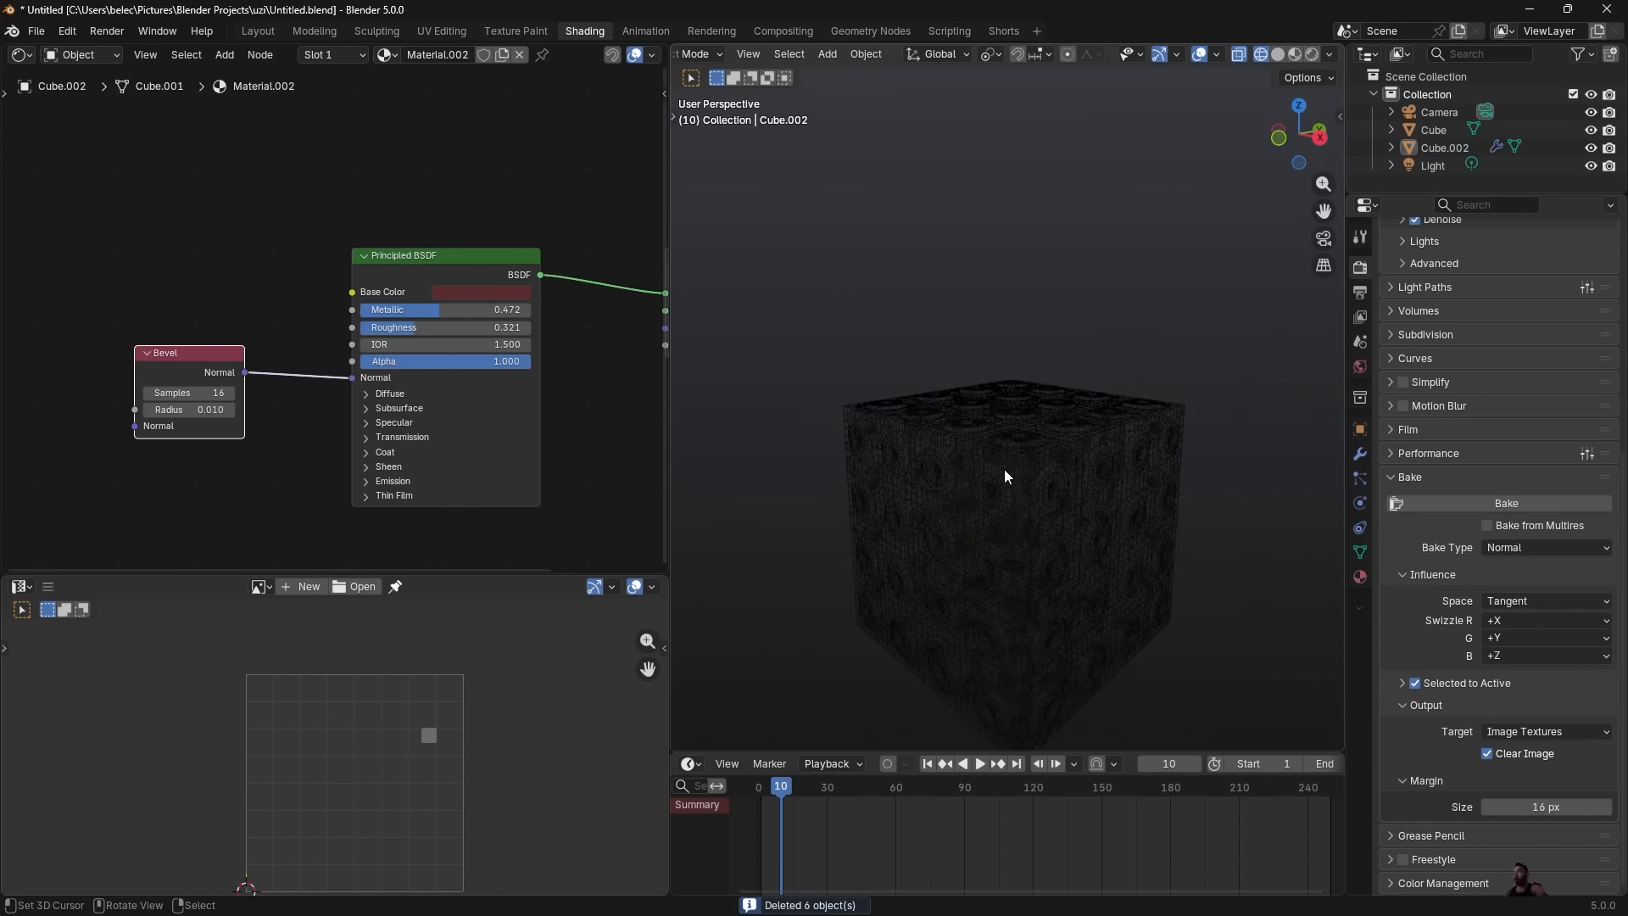
Check the low-poly cube's UV layout in Edit Mode and return to Object Mode.
{"action": "right_click", "coordinate": [1004, 470]}
{"action": "right_click", "coordinate": [1004, 451], "text": "shift"}
{"action": "key", "text": "Tab"}
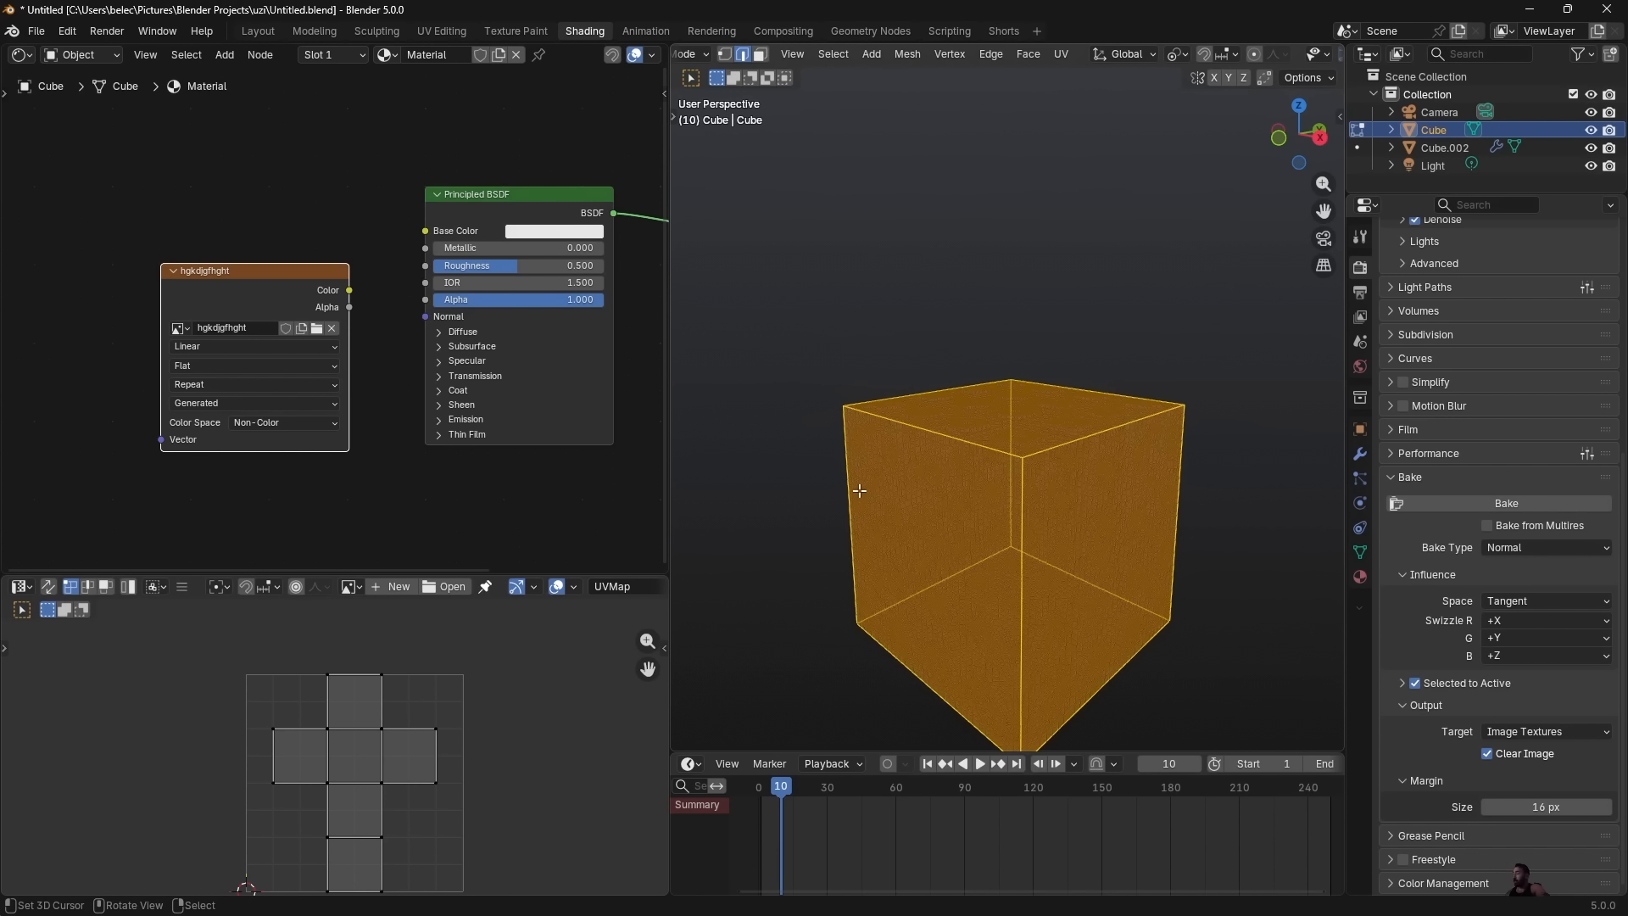
{"action": "key", "text": "Tab"}
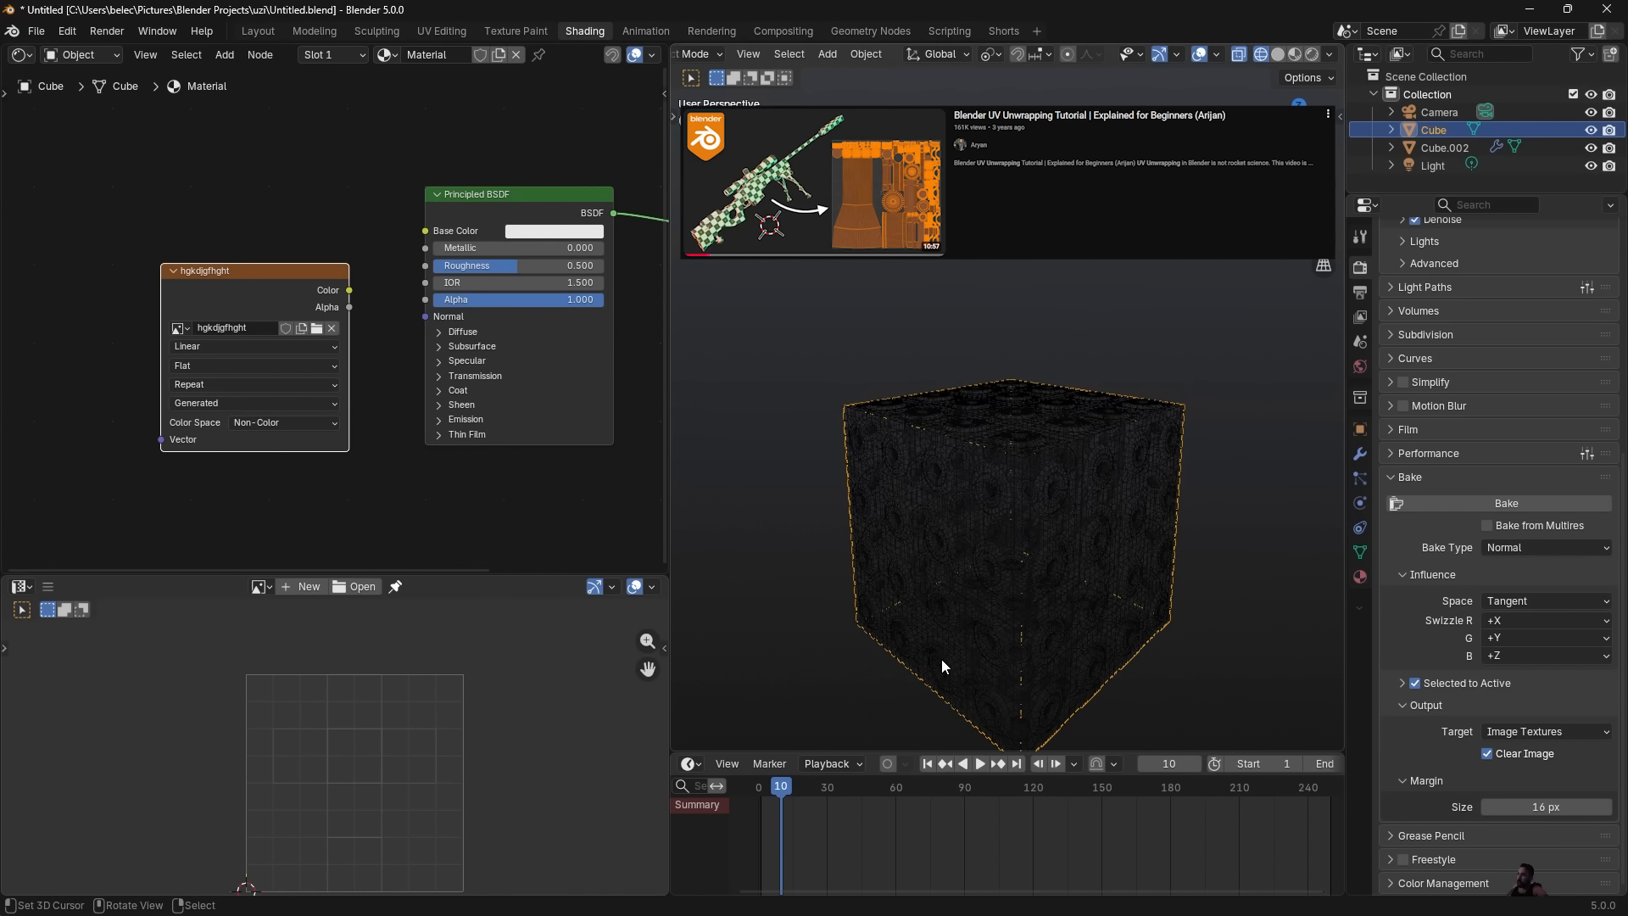
Select the detailed cube, add the low-poly cube as the active object, and display the hgkdjgfhght image in the image editor.
{"action": "left_click", "coordinate": [938, 395]}
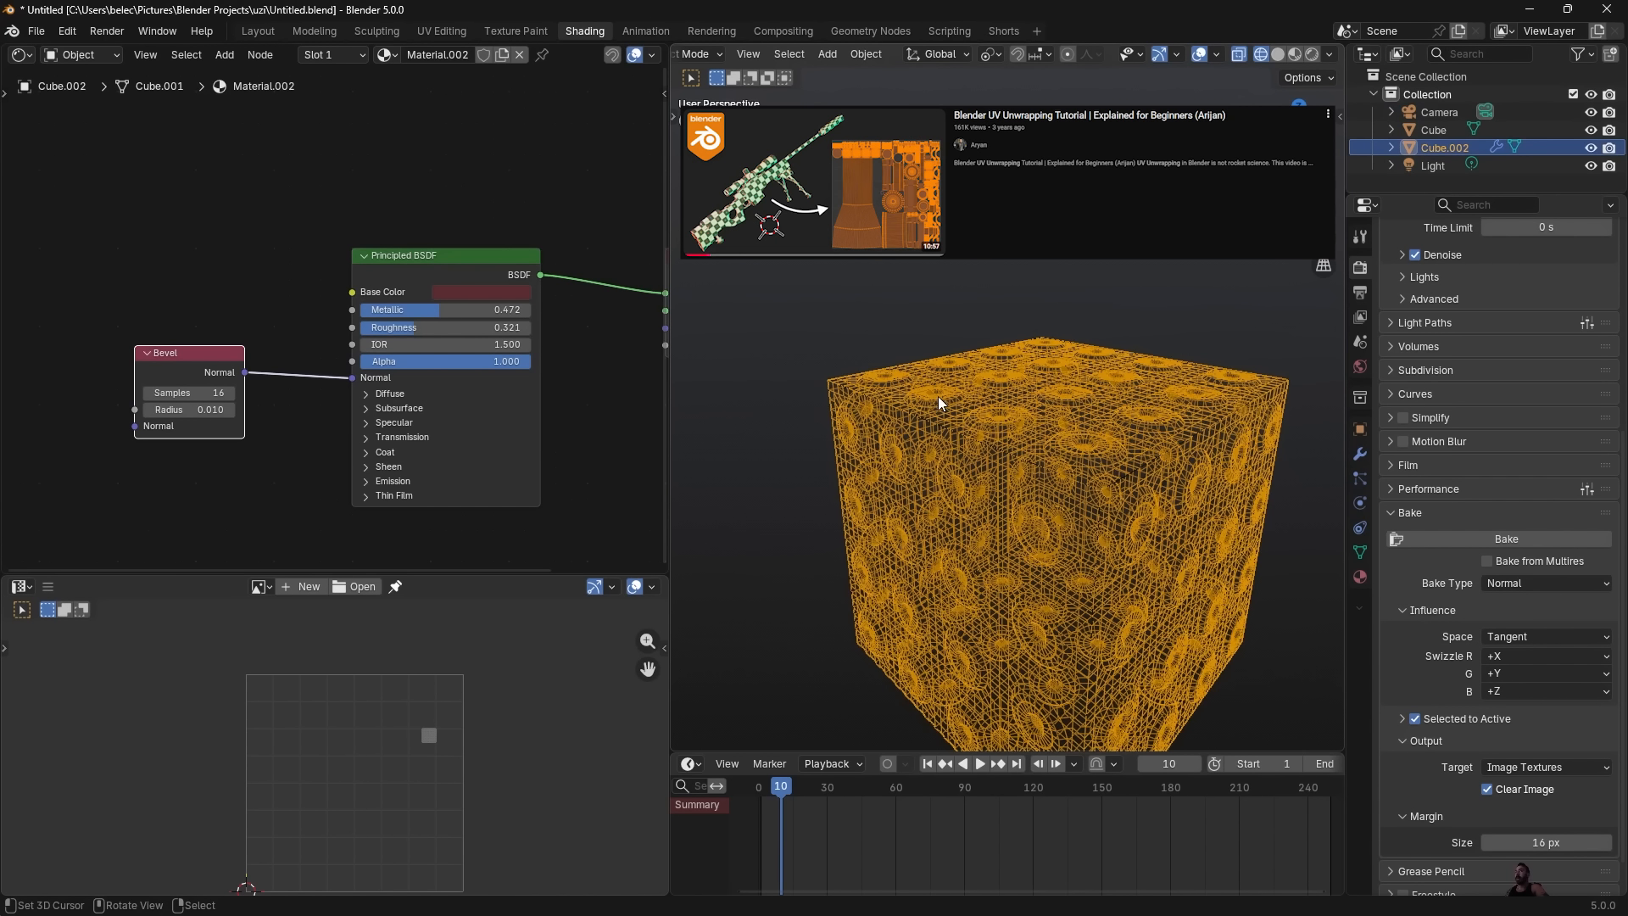
{"action": "left_click", "coordinate": [842, 386], "text": "shift"}
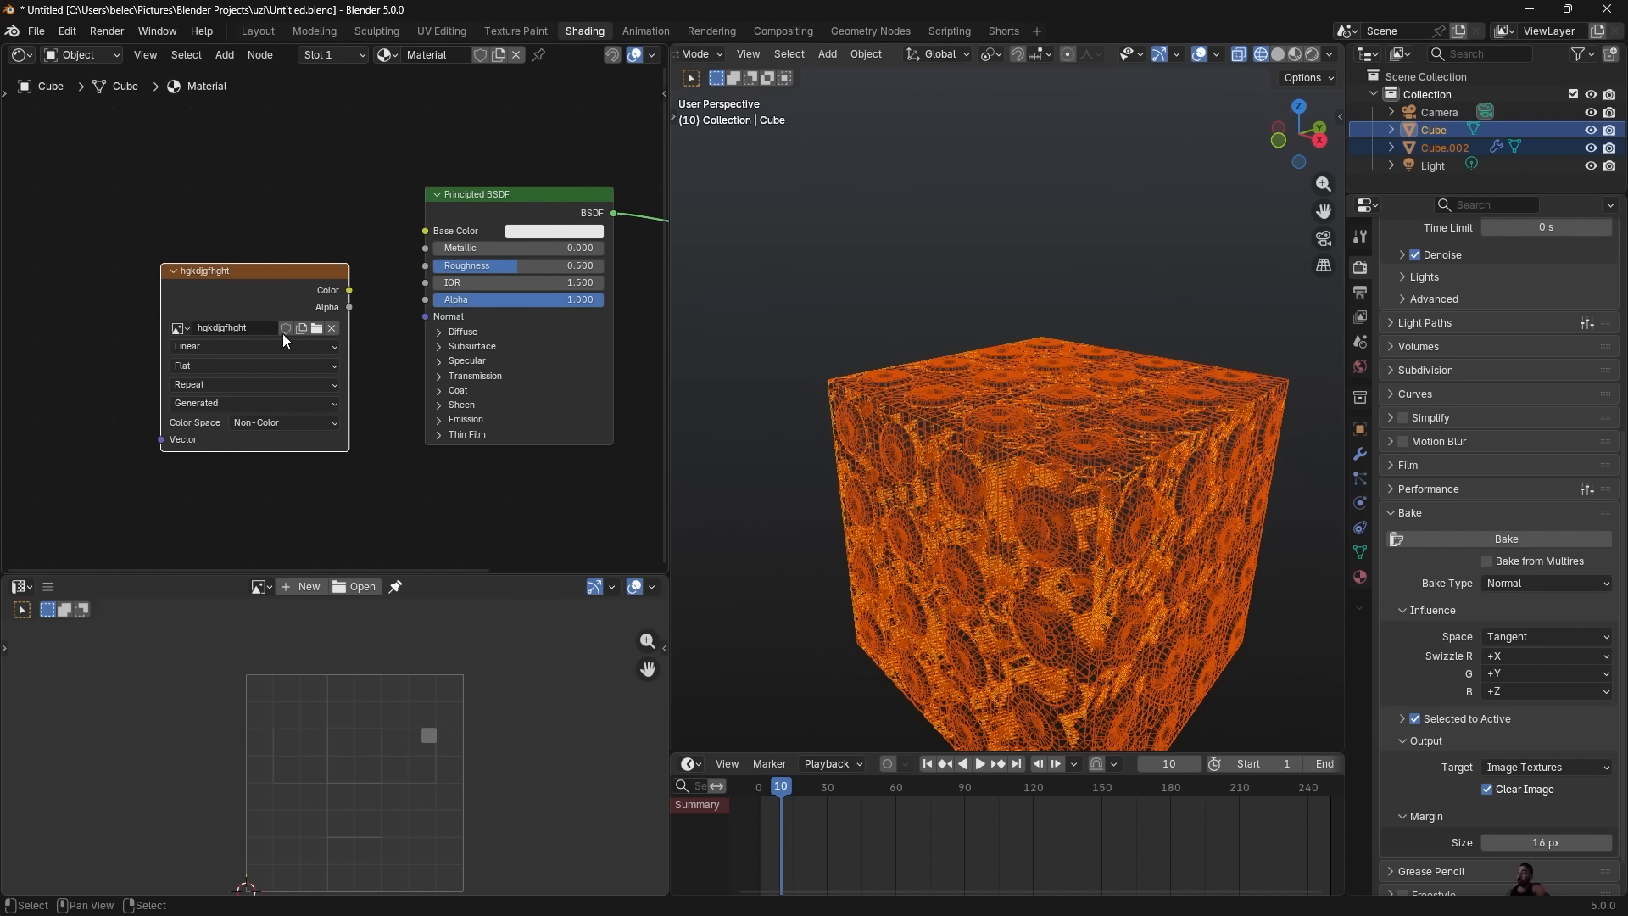
{"action": "left_click", "coordinate": [260, 586]}
{"action": "left_click", "coordinate": [301, 616]}
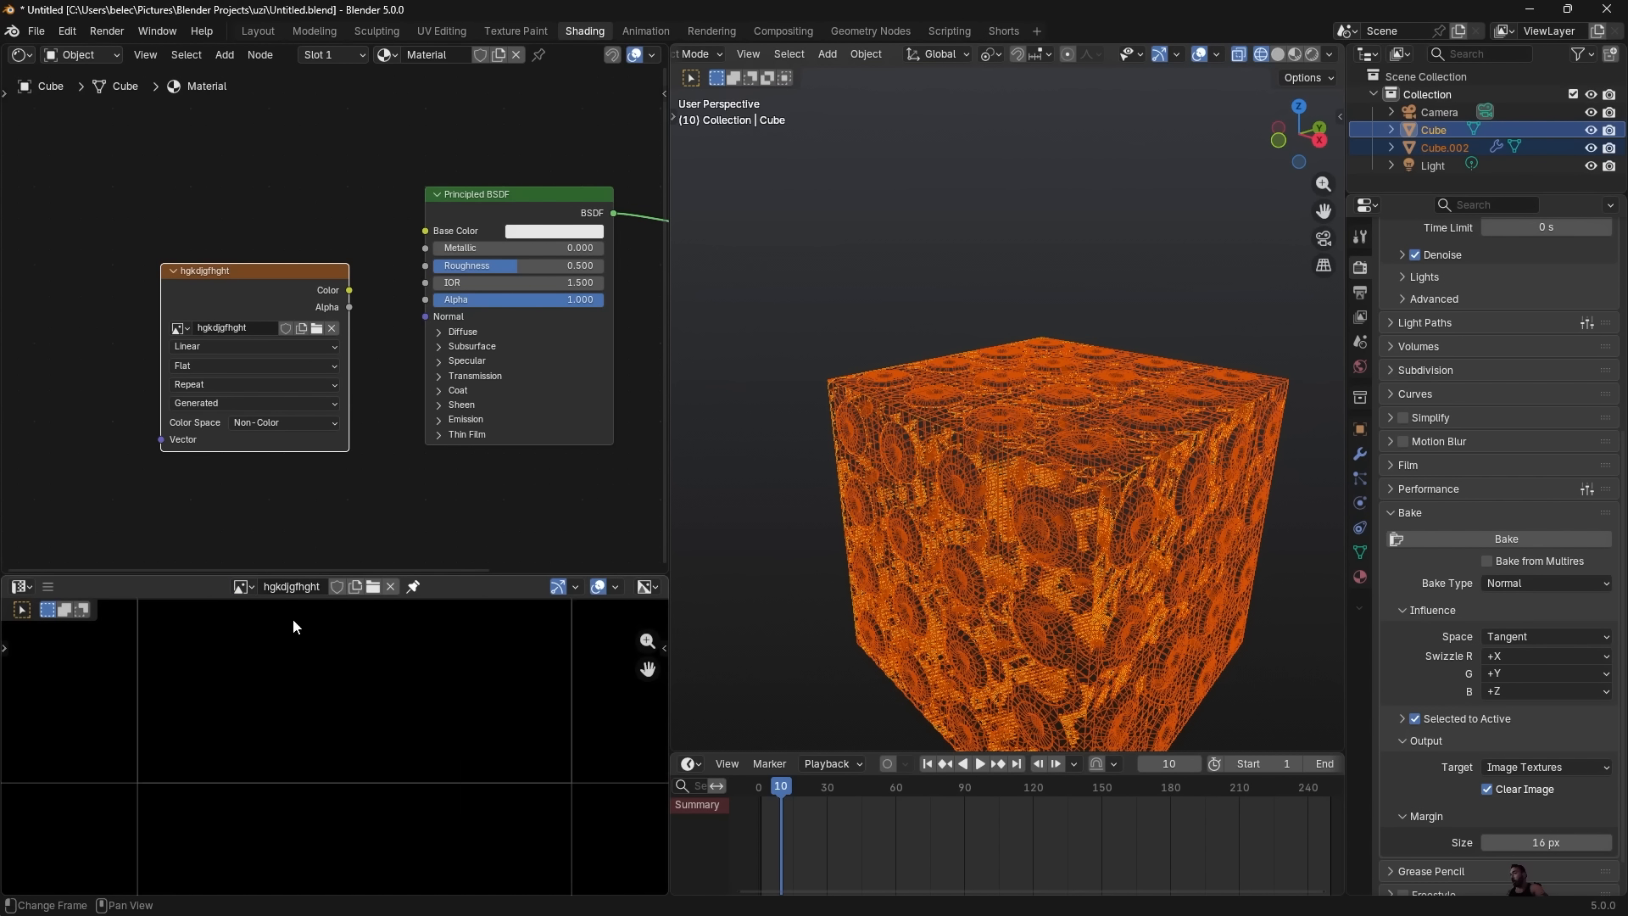
{"action": "scroll", "coordinate": [357, 721], "scroll_direction": "up", "scroll_amount": 5}
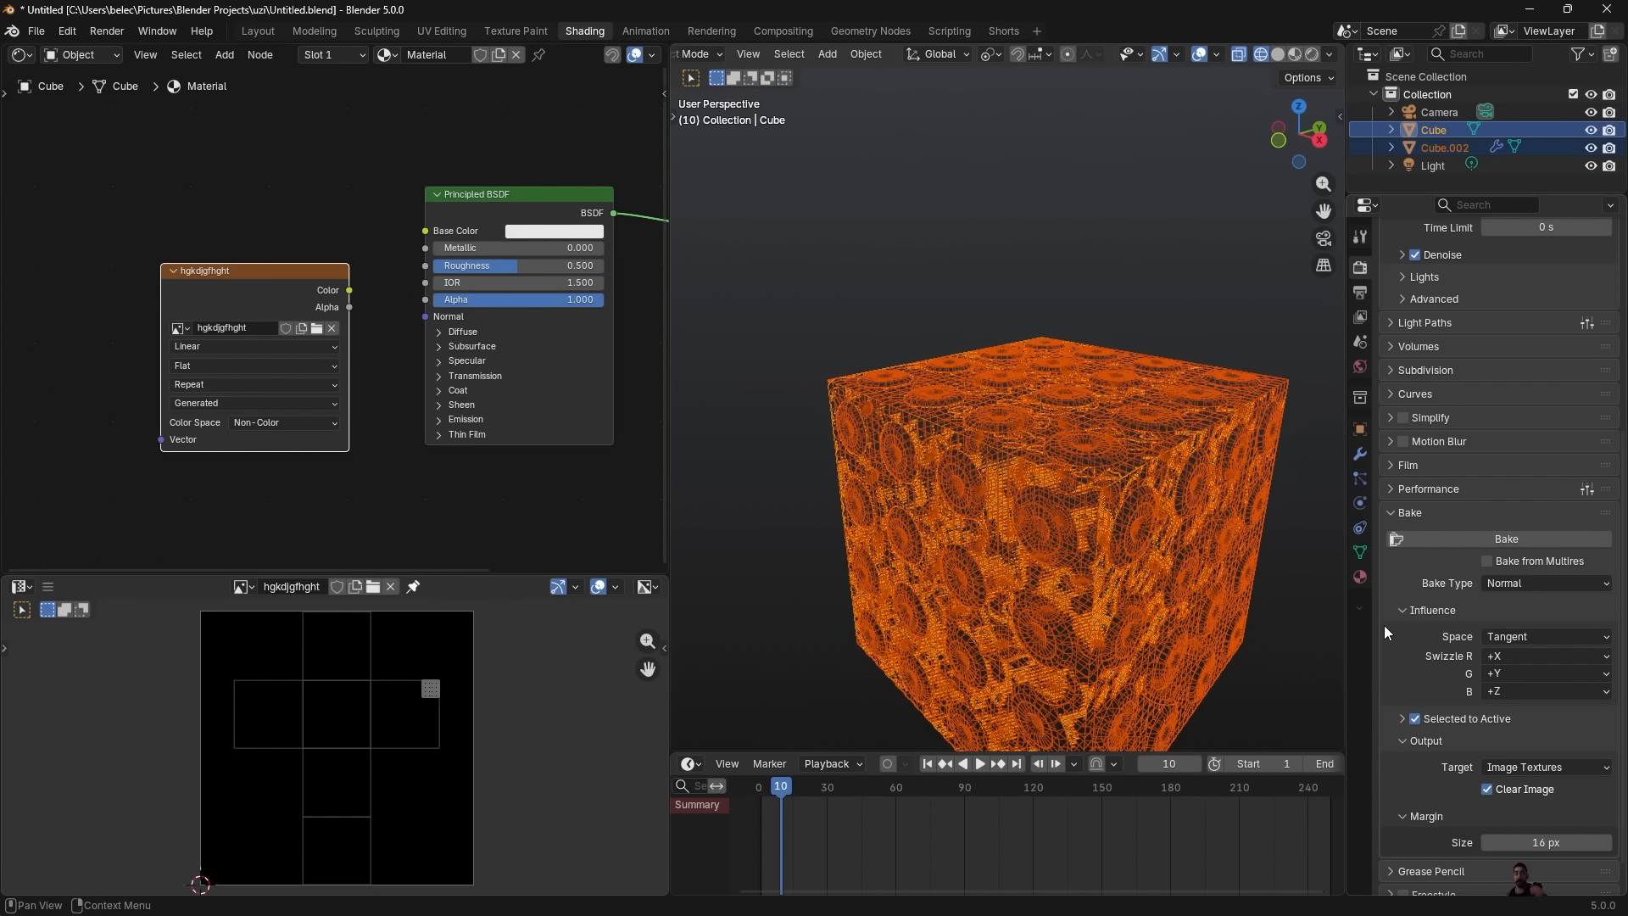
Set the render Max Samples to 128 and go back to the bake settings.
{"action": "scroll", "coordinate": [1443, 638], "scroll_direction": "up", "scroll_amount": 1}
{"action": "scroll", "coordinate": [1443, 552], "scroll_direction": "up", "scroll_amount": 4}
{"action": "scroll", "coordinate": [1444, 553], "scroll_direction": "up", "scroll_amount": 4}
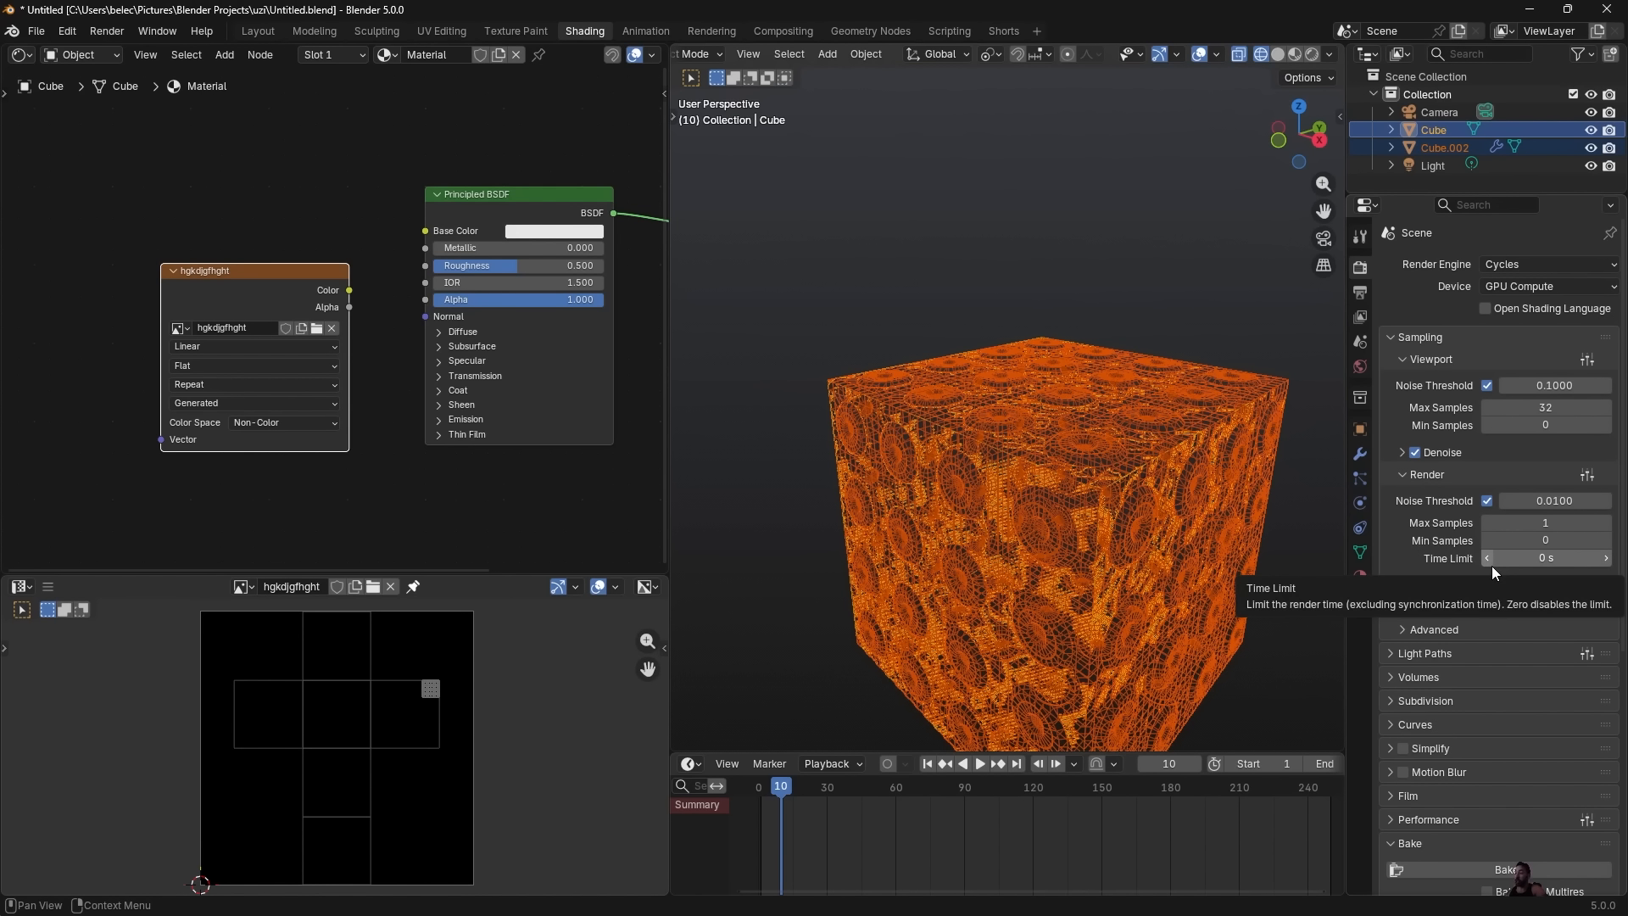
{"action": "left_click", "coordinate": [1548, 523]}
{"action": "type", "text": "12"}
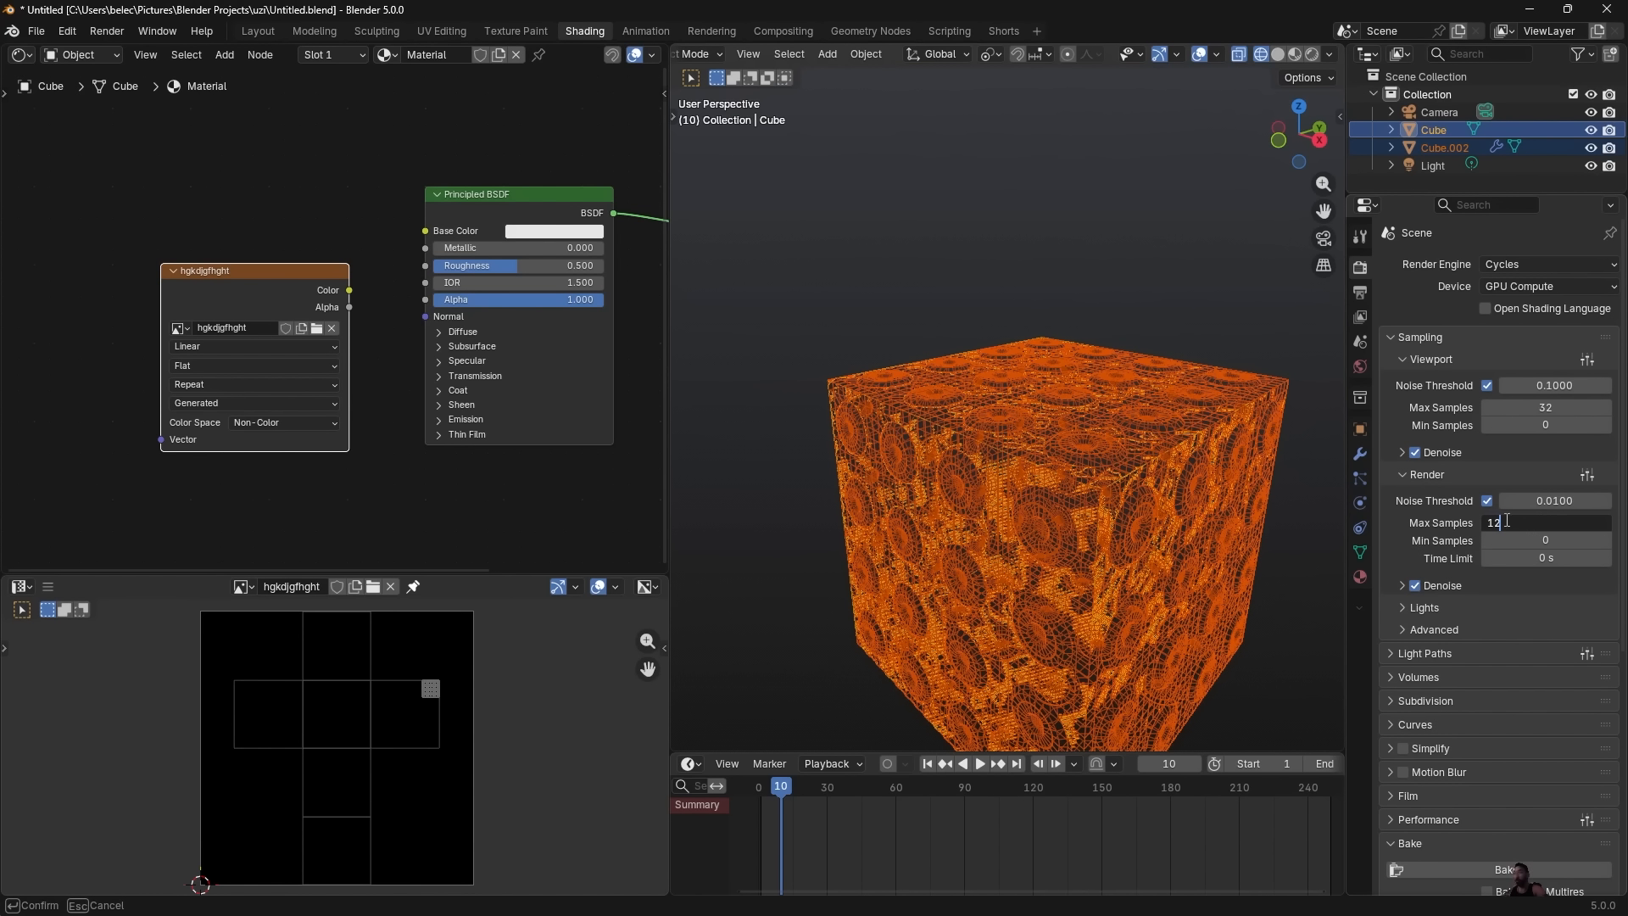
{"action": "type", "text": "8"}
{"action": "key", "text": "Return"}
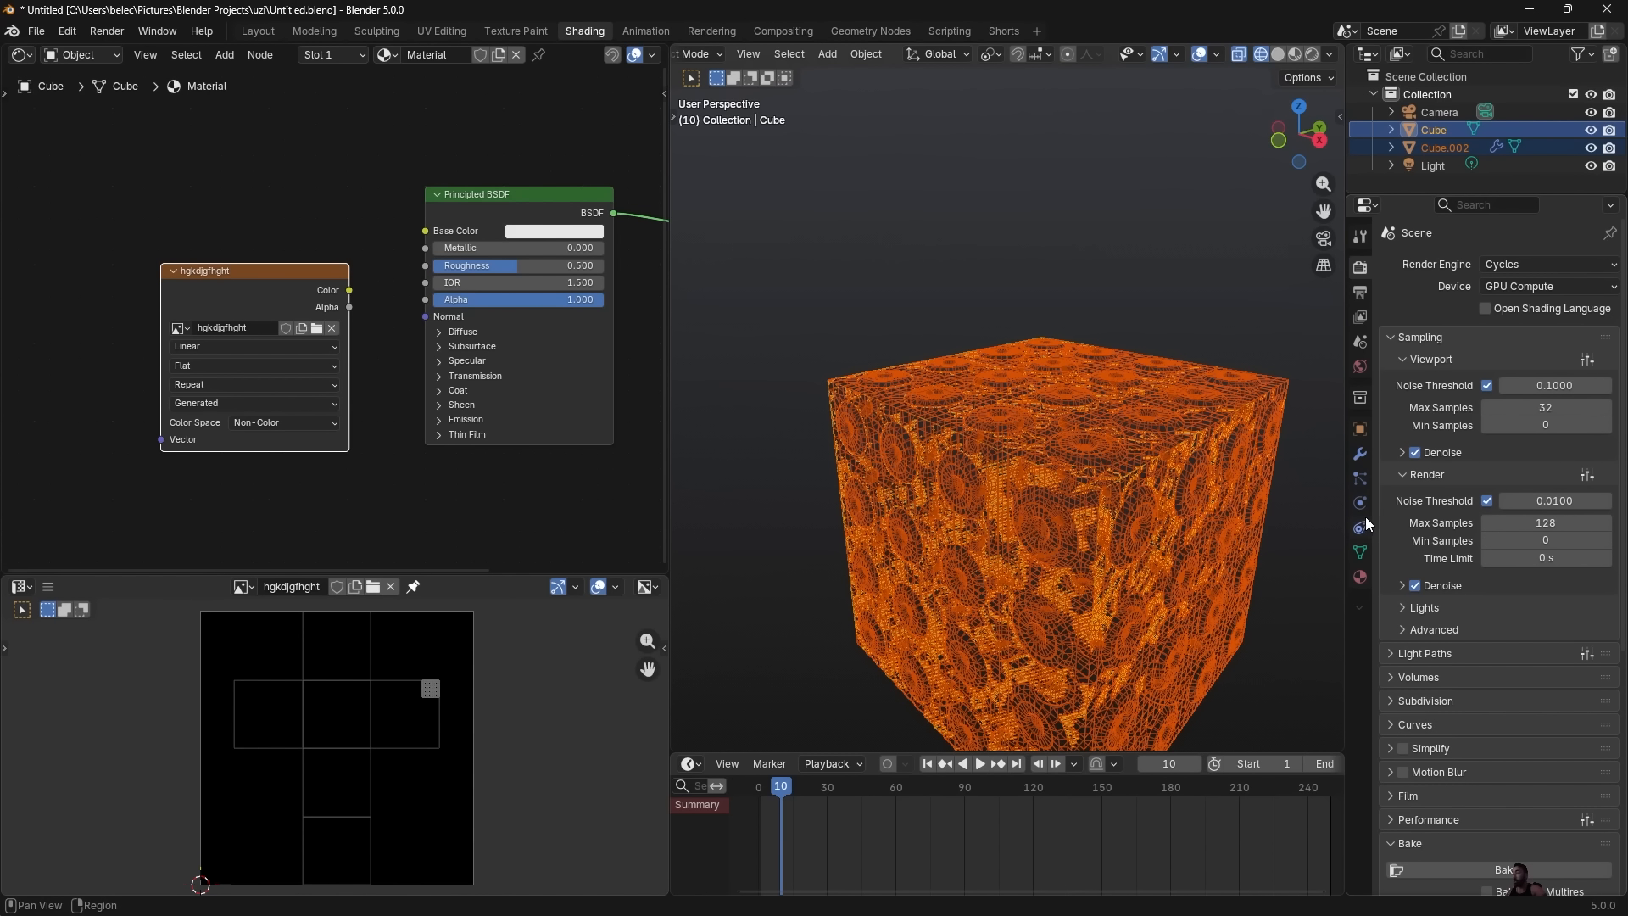
{"action": "scroll", "coordinate": [1530, 797], "scroll_direction": "down", "scroll_amount": 4}
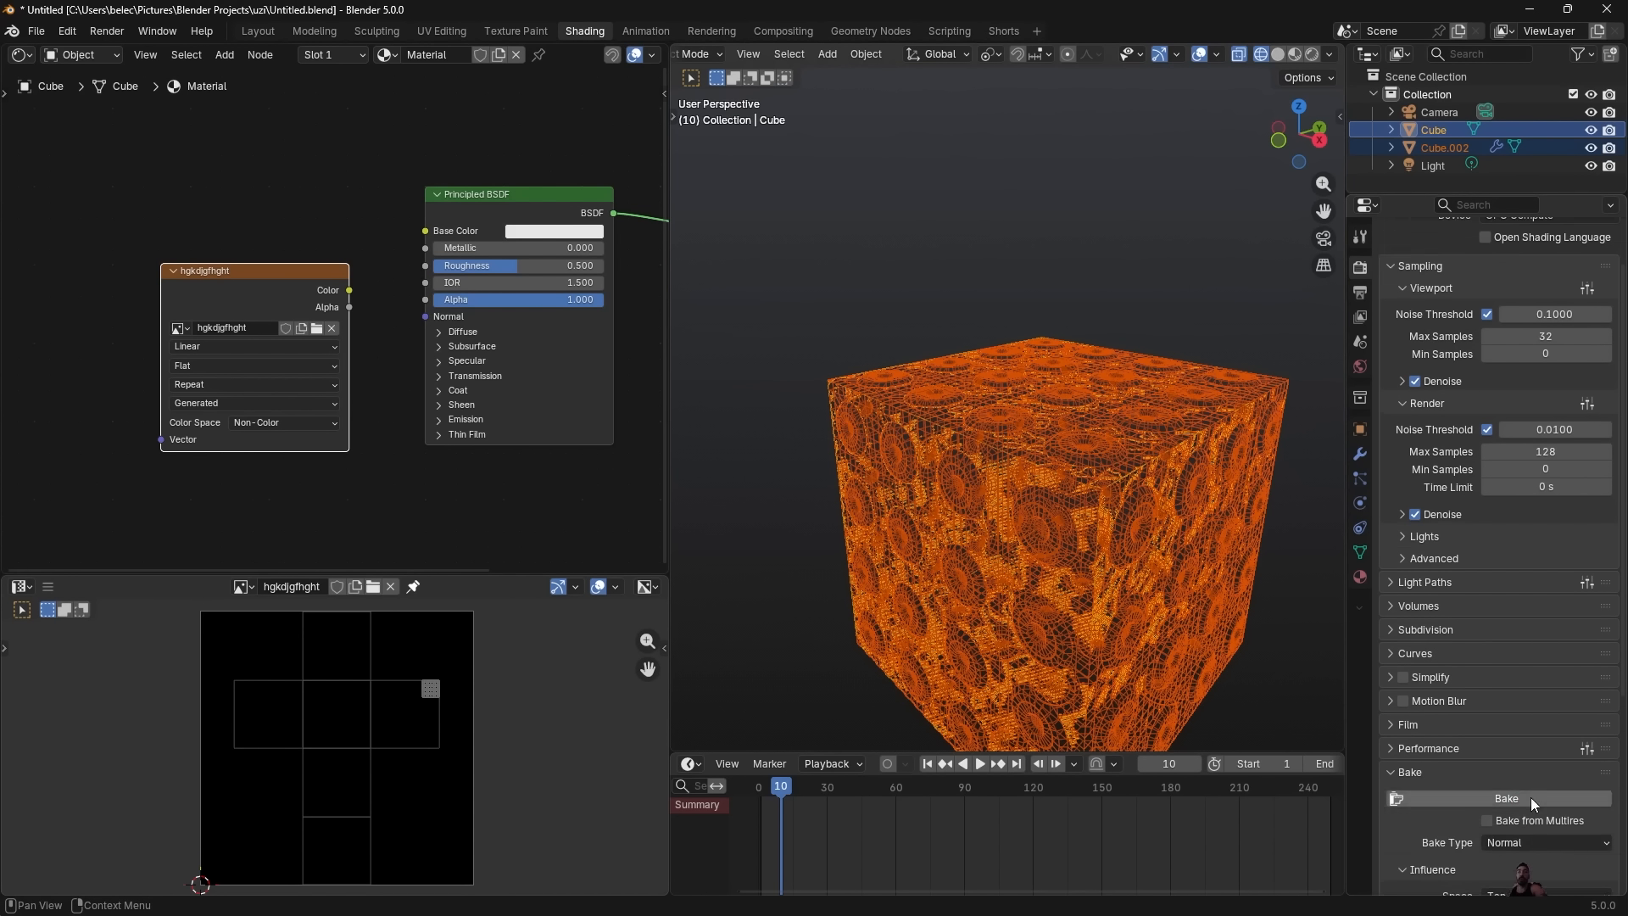
Bake the normal map to the hgkdjgfhght image and enlarge the image editor to examine the rings up close.
{"action": "left_click", "coordinate": [1510, 731]}
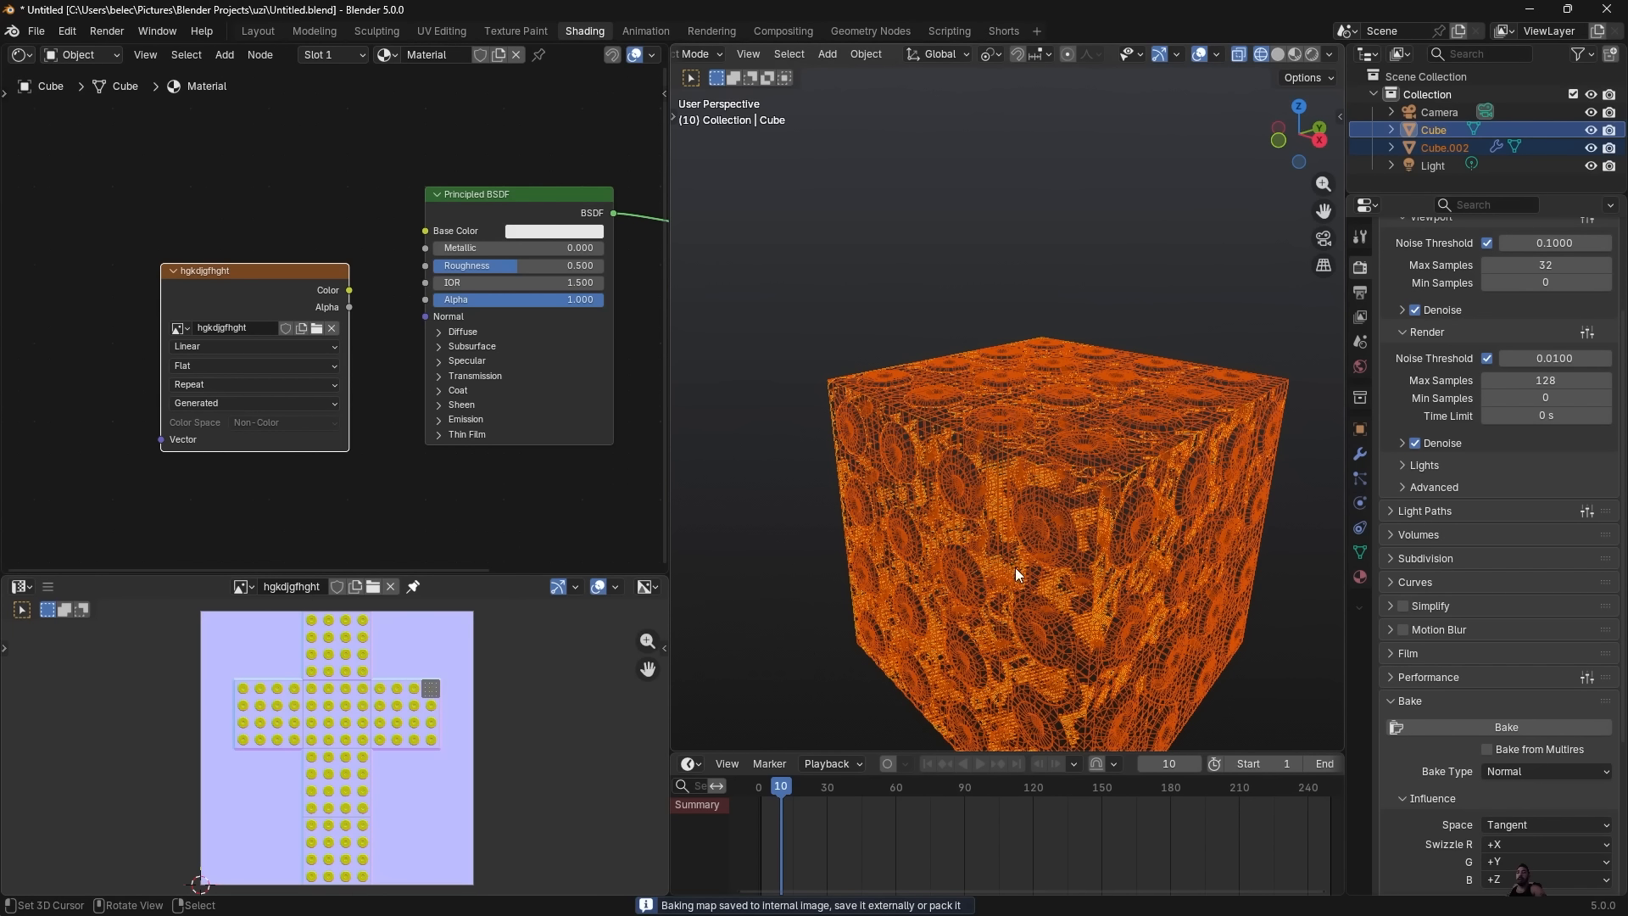
{"action": "left_click_drag", "start_coordinate": [322, 574], "coordinate": [324, 416]}
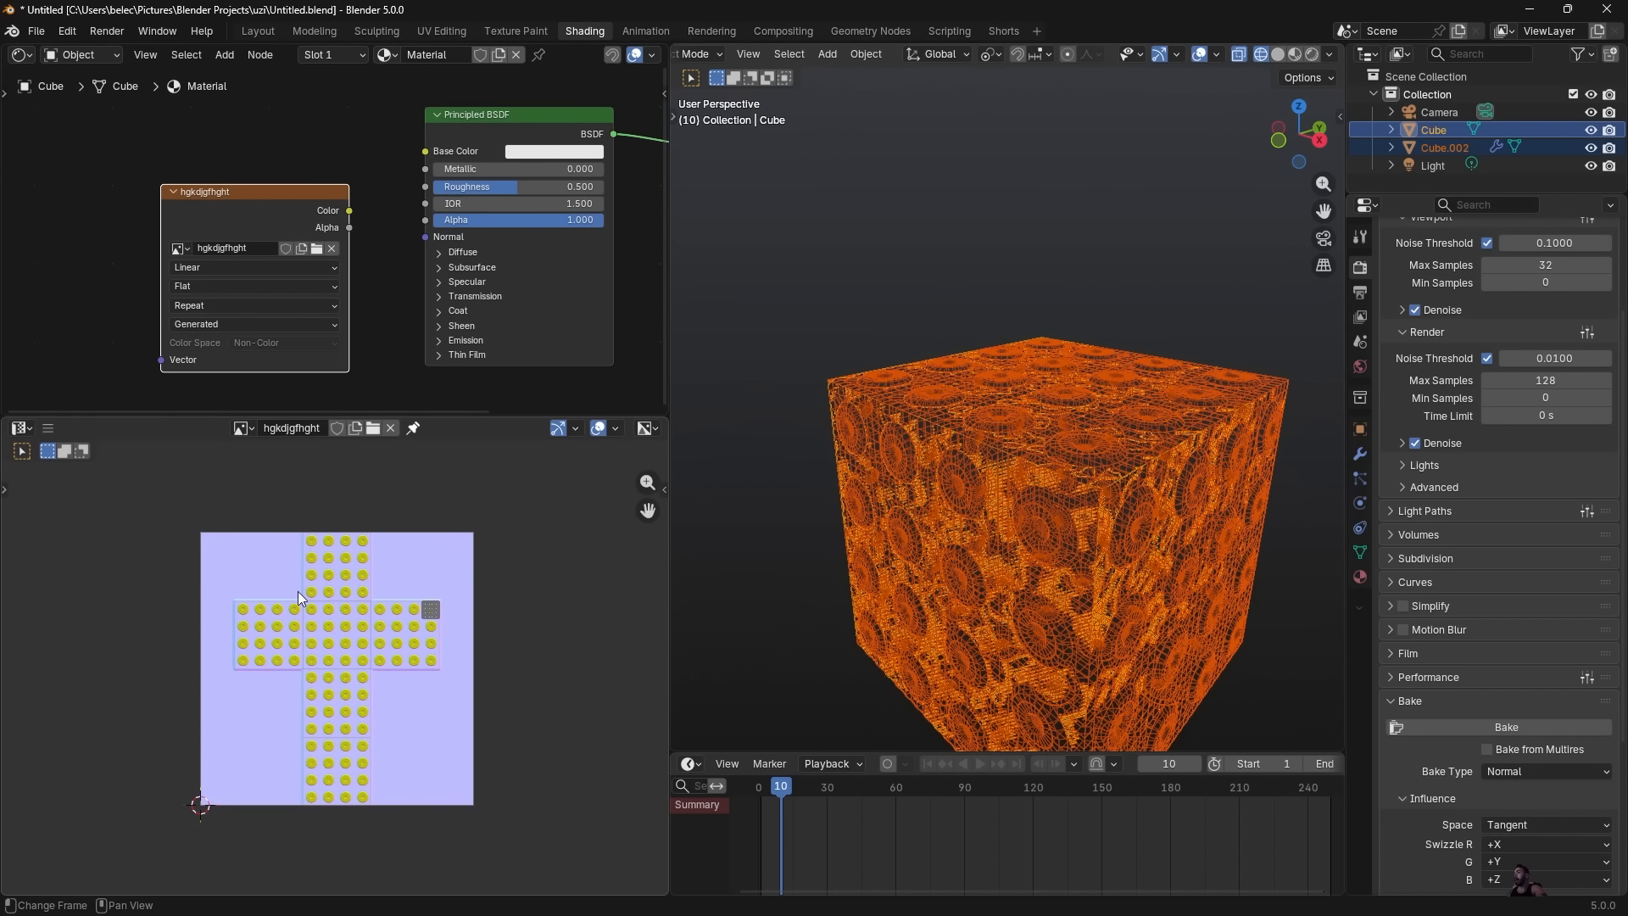
{"action": "scroll", "coordinate": [298, 591], "scroll_direction": "up", "scroll_amount": 1}
{"action": "scroll", "coordinate": [305, 610], "scroll_direction": "up", "scroll_amount": 3}
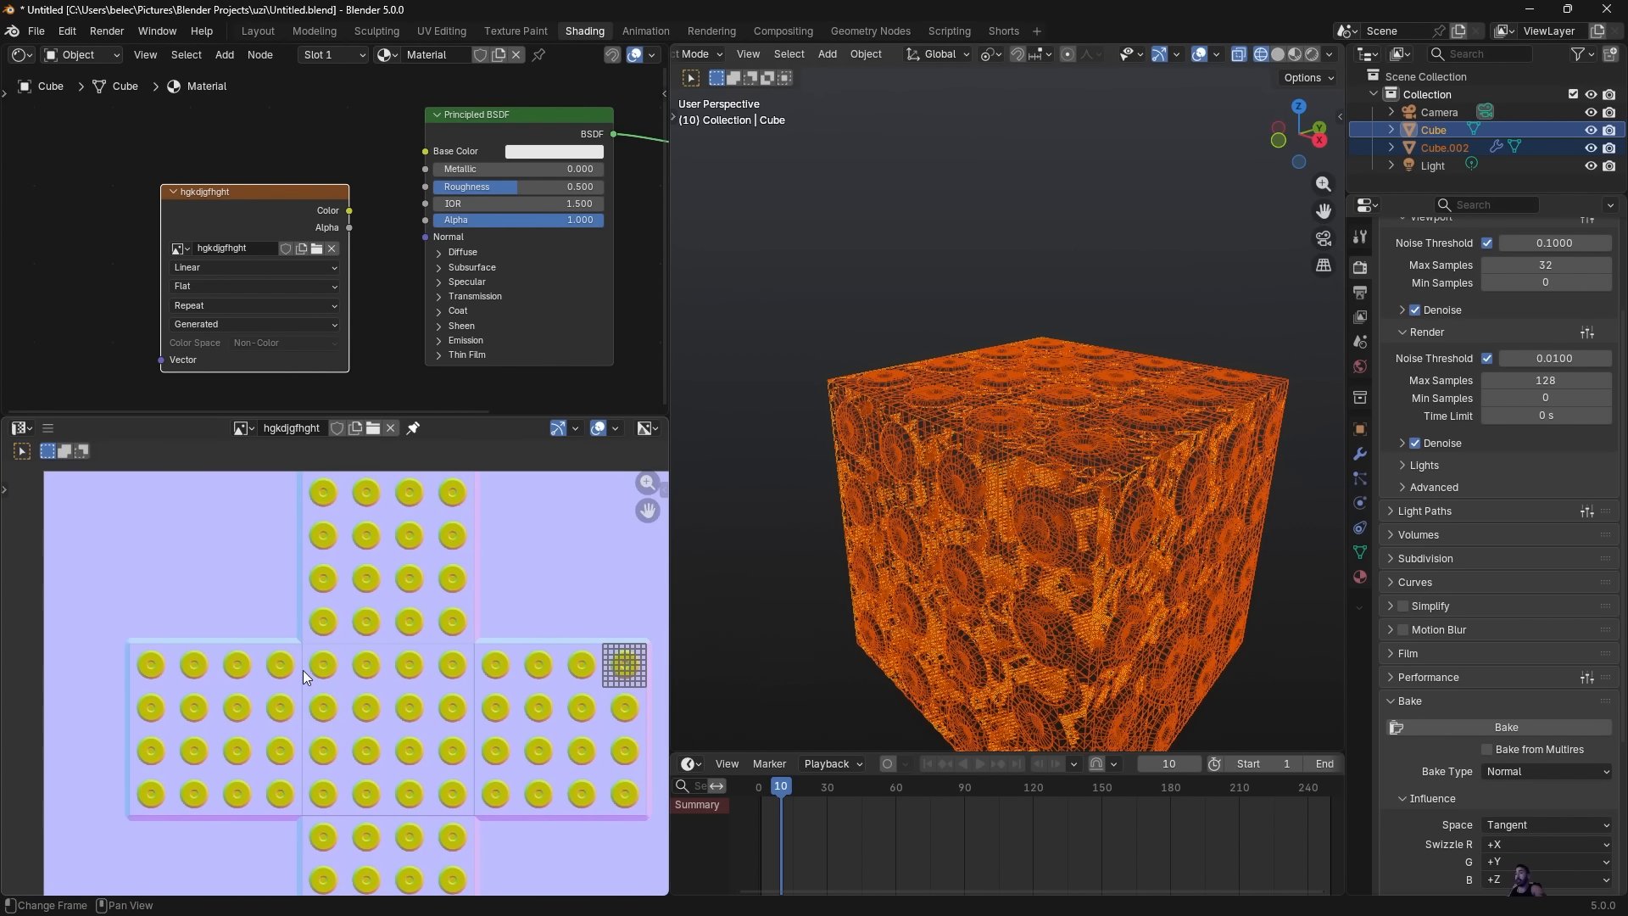
{"action": "scroll", "coordinate": [331, 619], "scroll_direction": "up", "scroll_amount": 3}
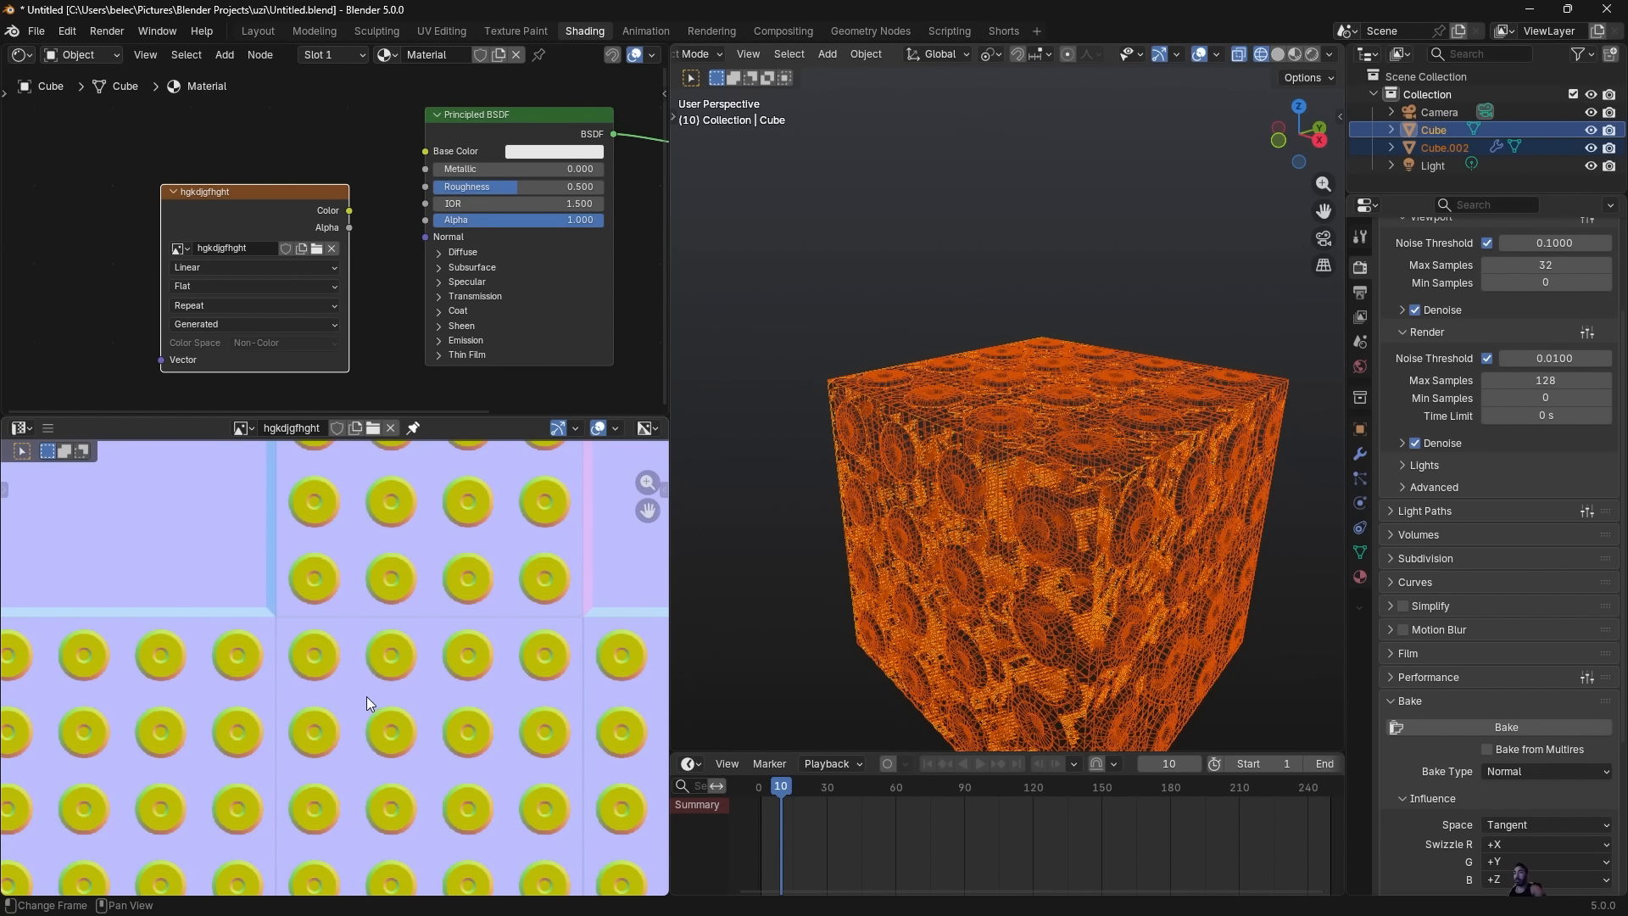
Examine the corner where the two cubes overlap in solid shading, selecting the detailed cube and the low-poly cube in turn.
{"action": "key", "text": "shift+z"}
{"action": "middle_click_drag", "start_coordinate": [946, 501], "coordinate": [977, 431]}
{"action": "key", "text": "alt+a"}
{"action": "right_click", "coordinate": [944, 388]}
{"action": "key", "text": "shift+z"}
{"action": "key", "text": "shift+z"}
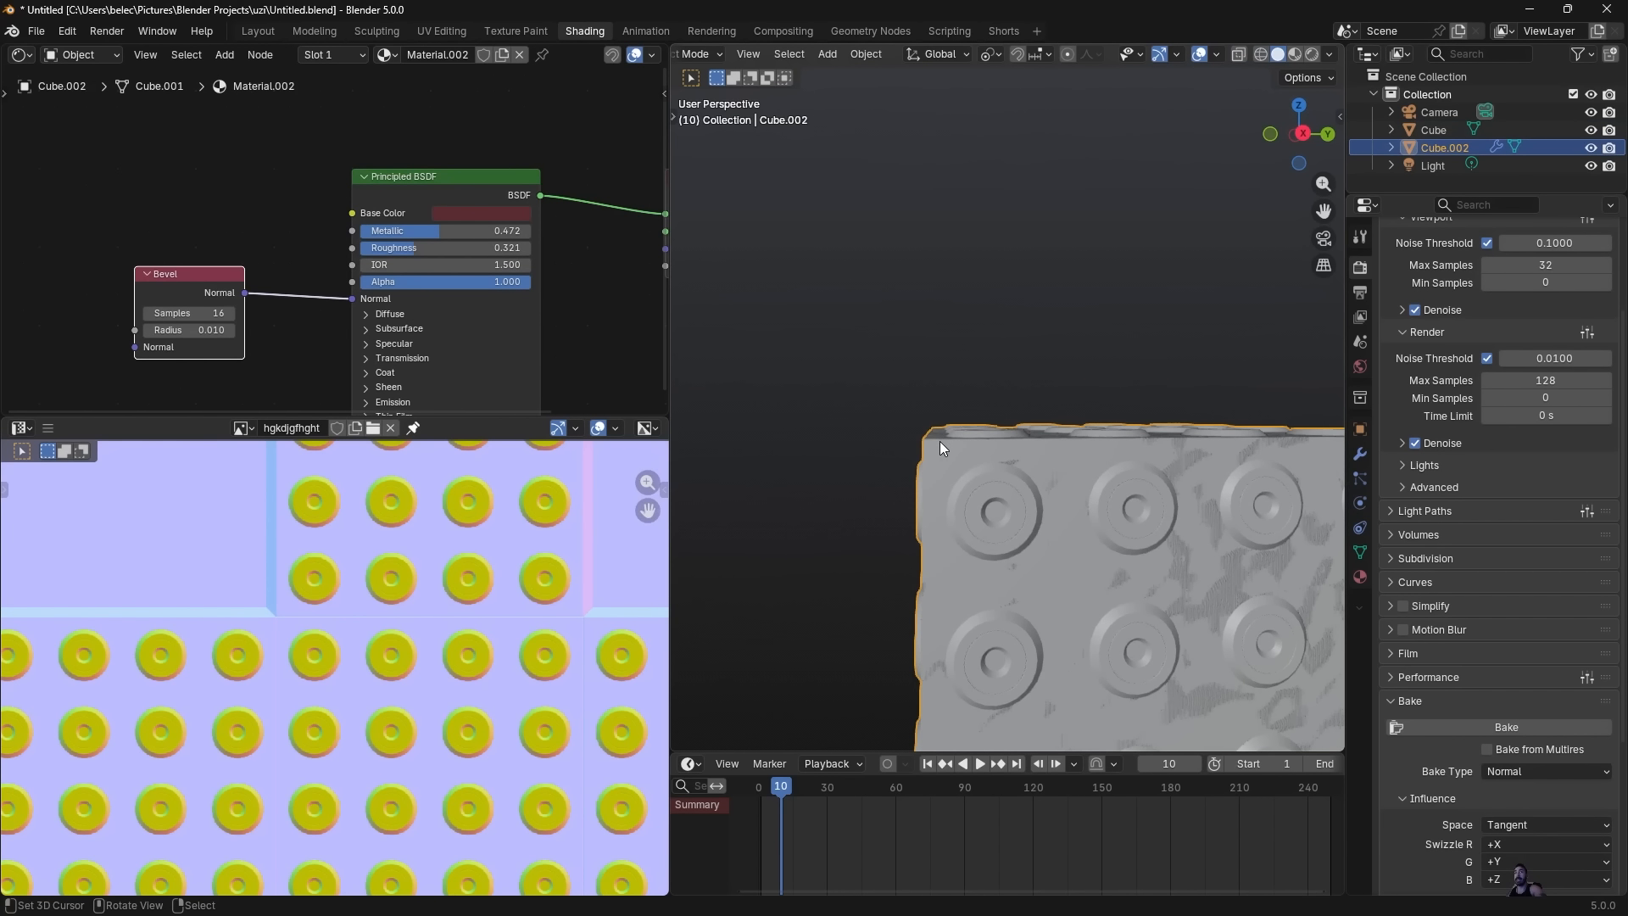
{"action": "right_click", "coordinate": [939, 441]}
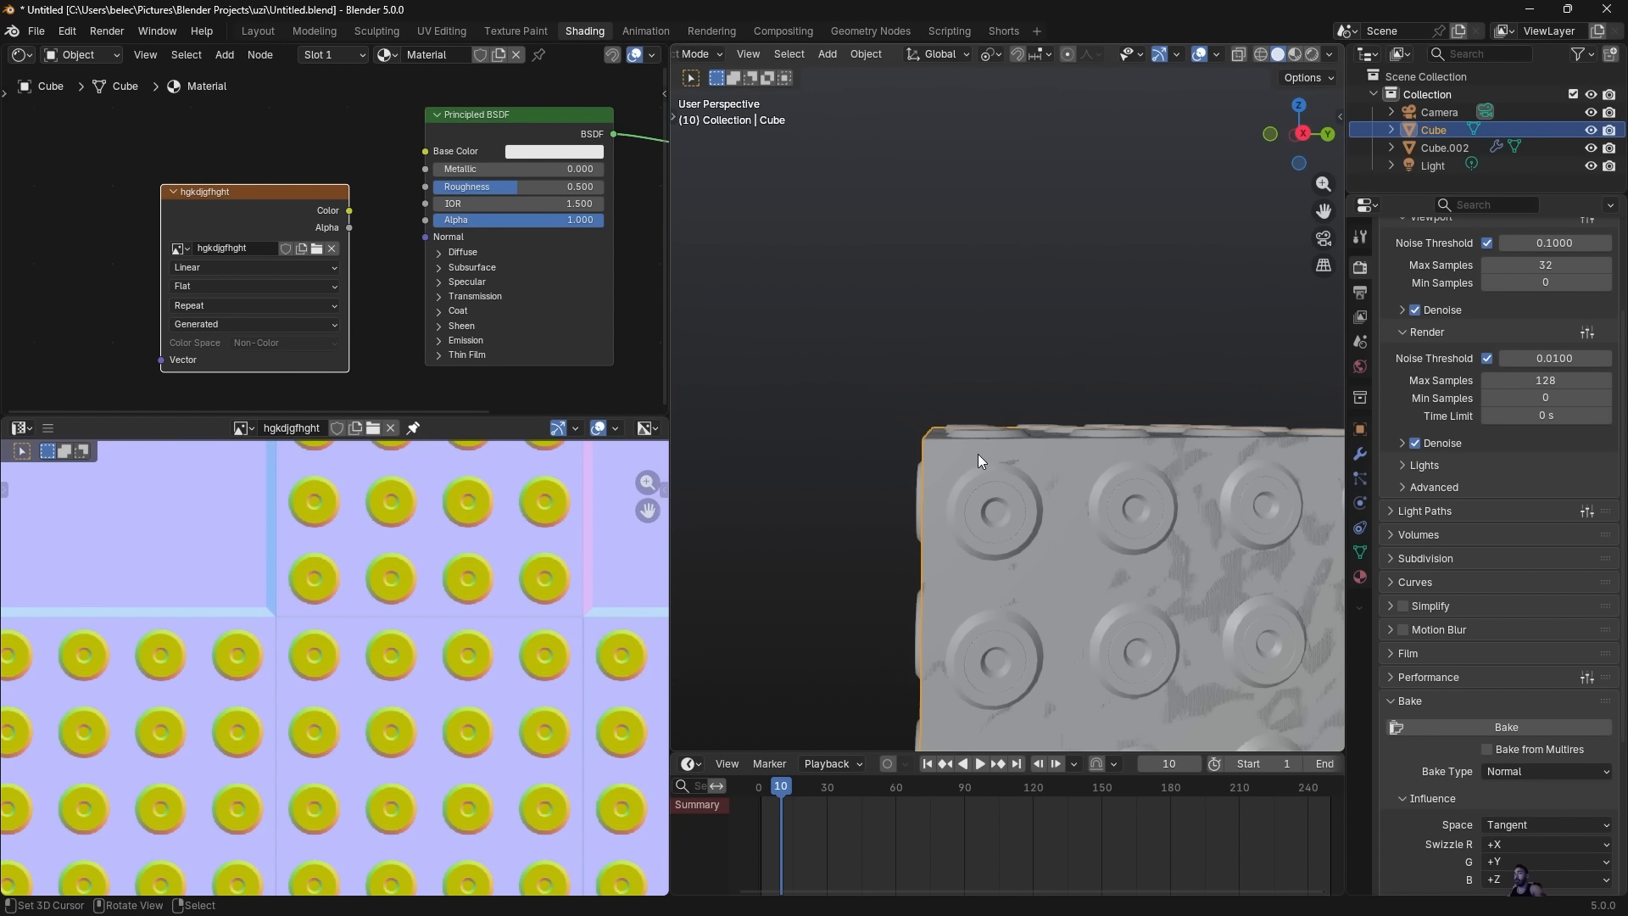
Compare the low-poly cube's mesh in Edit Mode and wireframe with the detailed cube's surface.
{"action": "key", "text": "shift+z"}
{"action": "key", "text": "Tab"}
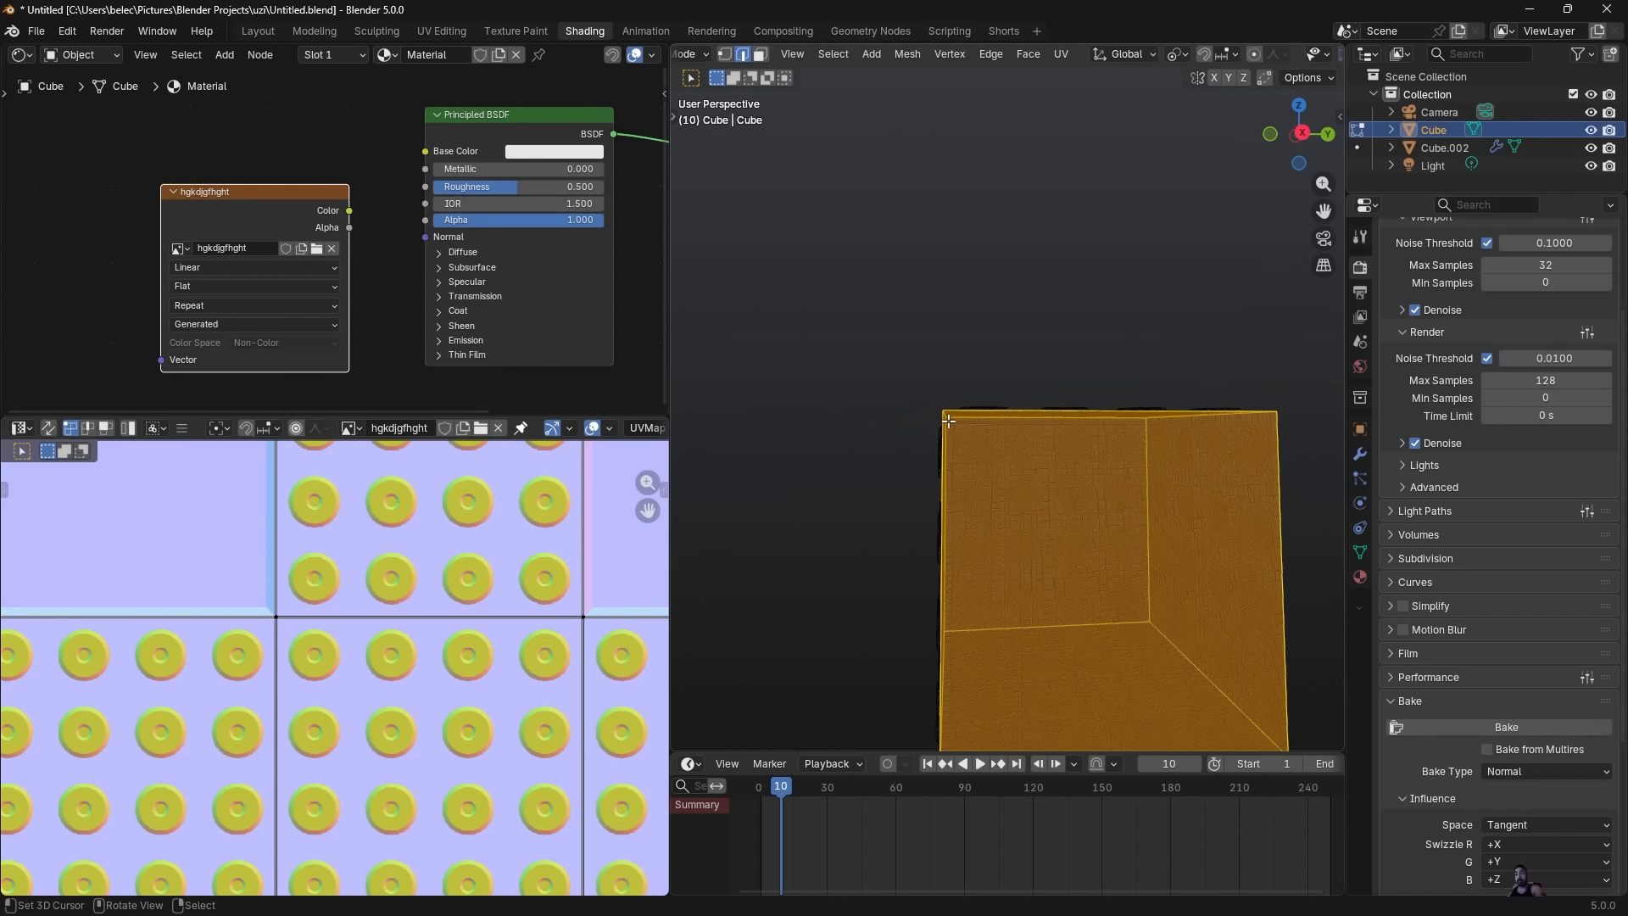
{"action": "key", "text": "alt+a"}
{"action": "key", "text": "a"}
{"action": "key", "text": "shift+z"}
{"action": "key", "text": "Tab"}
{"action": "right_click", "coordinate": [1004, 436]}
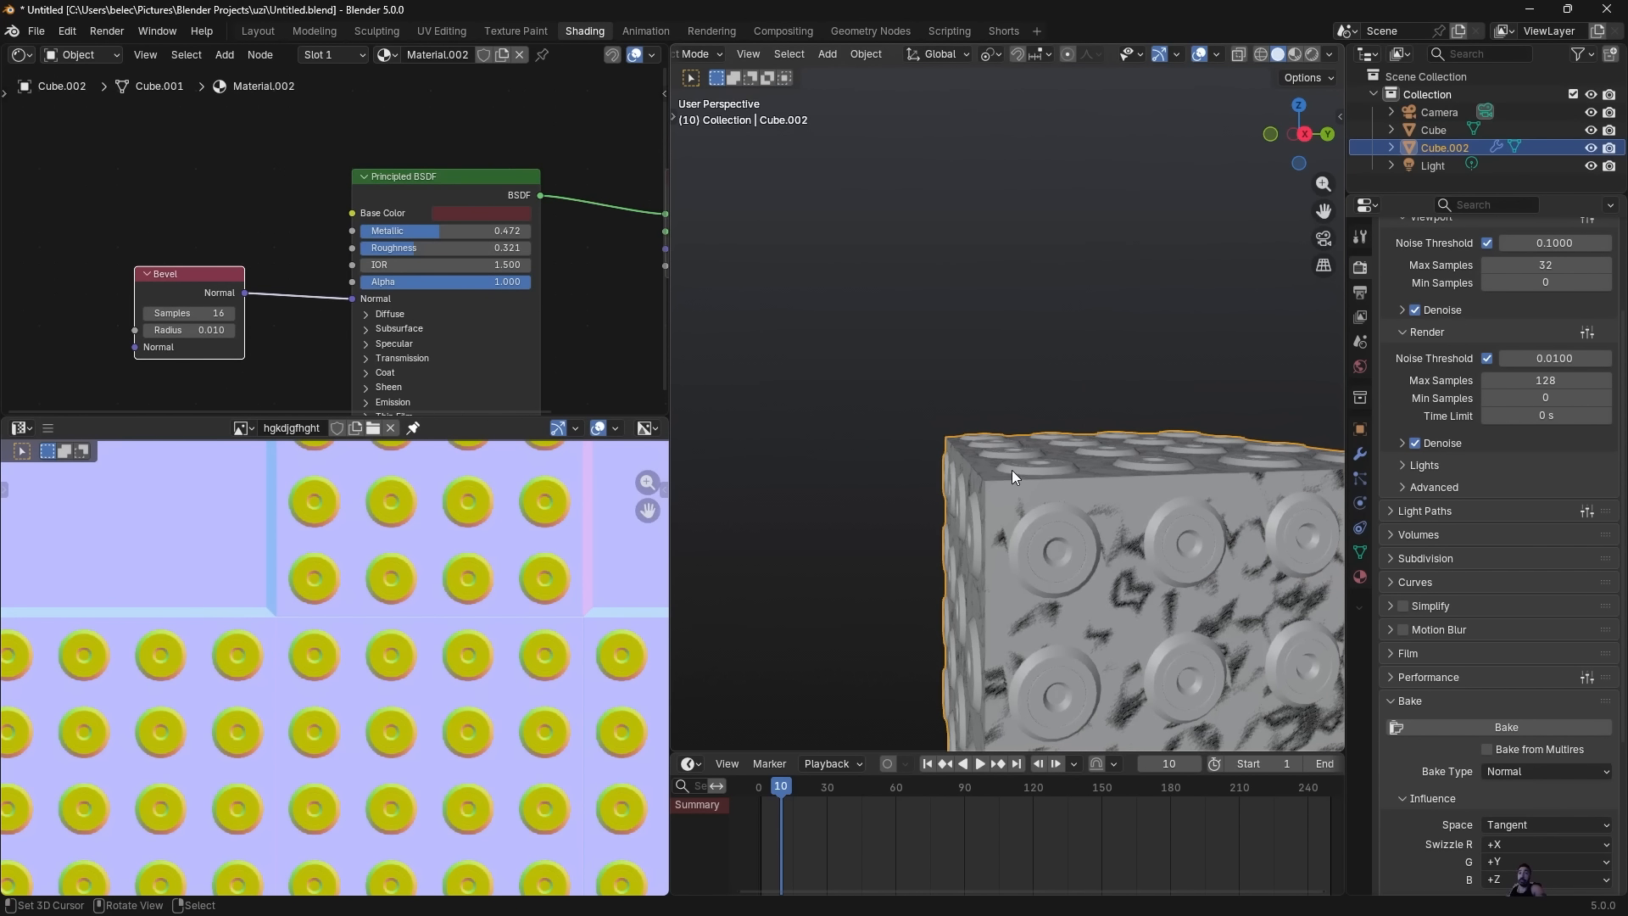
Try enlarging the low-poly cube's mesh to a scale of about 1.02, undo it and return to Object Mode in solid shading.
{"action": "middle_click_drag", "start_coordinate": [1011, 469], "coordinate": [918, 546]}
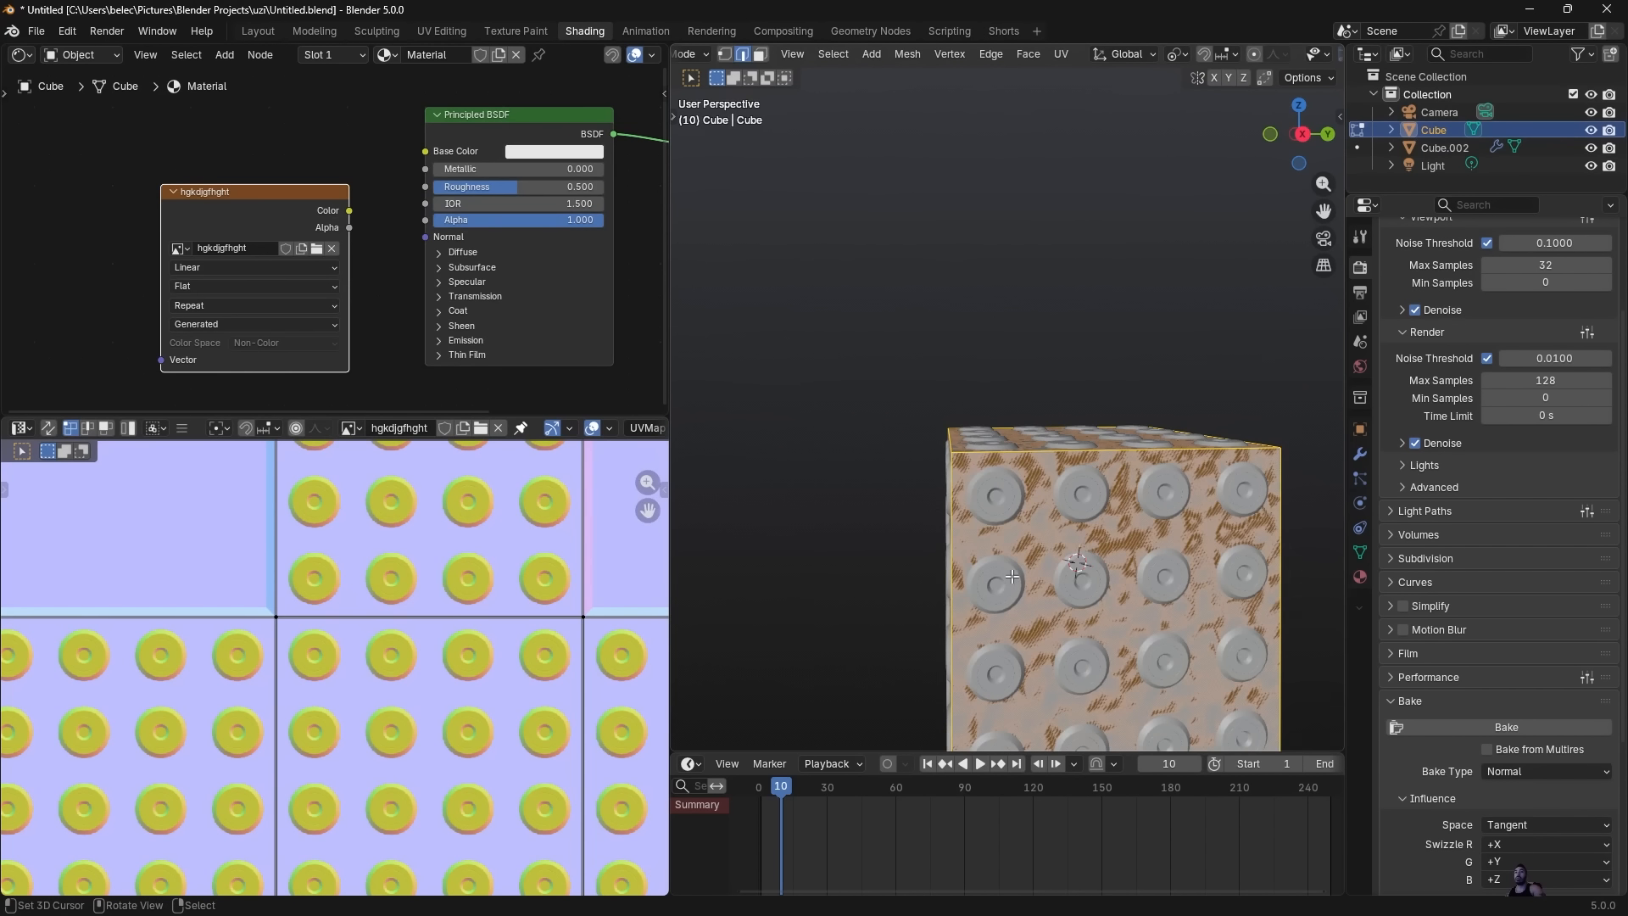
{"action": "key", "text": "shift+z"}
{"action": "scroll", "coordinate": [1010, 555], "scroll_direction": "up", "scroll_amount": 3}
{"action": "key", "text": "shift+z"}
{"action": "middle_click_drag", "start_coordinate": [1010, 553], "coordinate": [1011, 589]}
{"action": "key", "text": "s"}
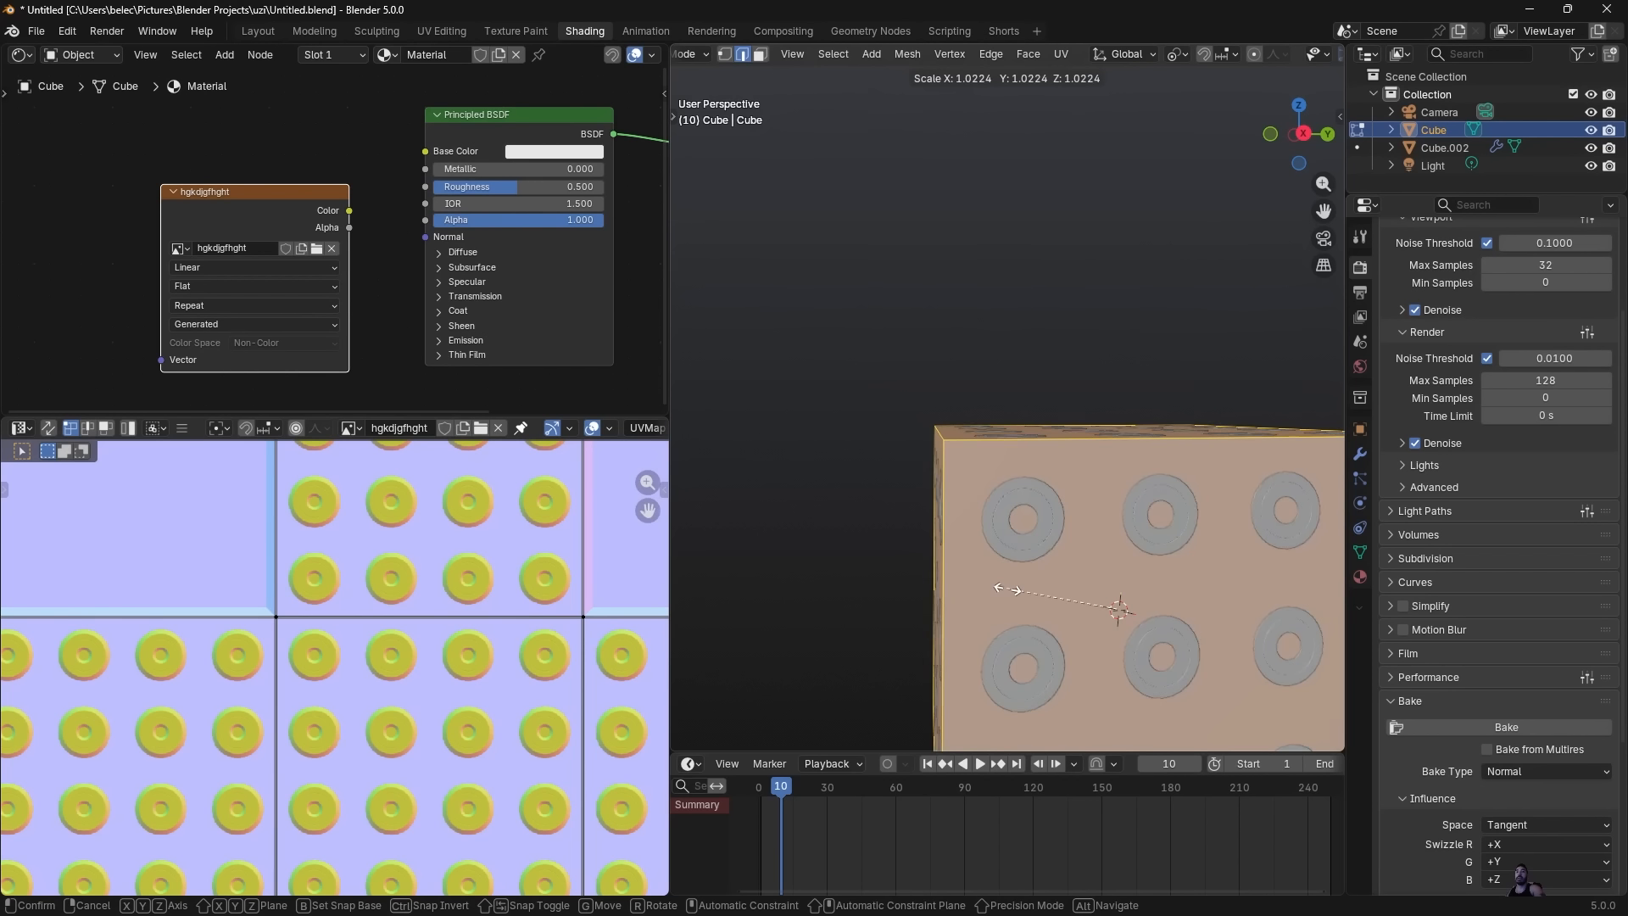
{"action": "left_click", "coordinate": [1006, 587]}
{"action": "key", "text": "shift+z"}
{"action": "scroll", "coordinate": [1075, 488], "scroll_direction": "down", "scroll_amount": 2}
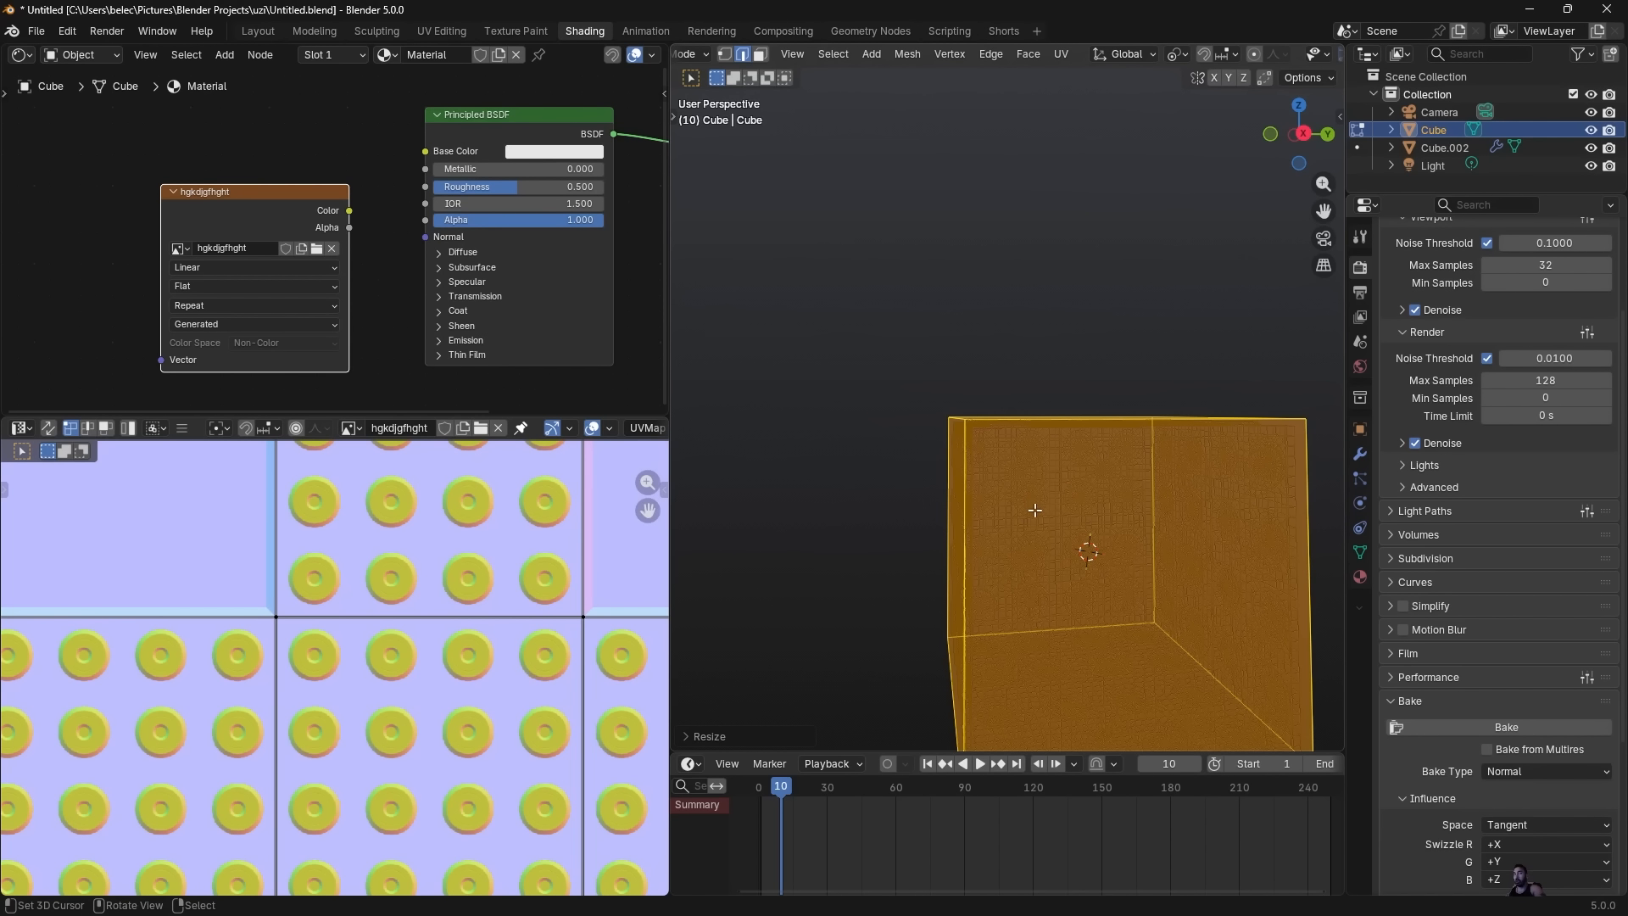
{"action": "key", "text": "ctrl+z"}
{"action": "middle_click_drag", "start_coordinate": [1008, 560], "coordinate": [998, 582]}
{"action": "key", "text": "s"}
{"action": "right_click", "coordinate": [965, 586]}
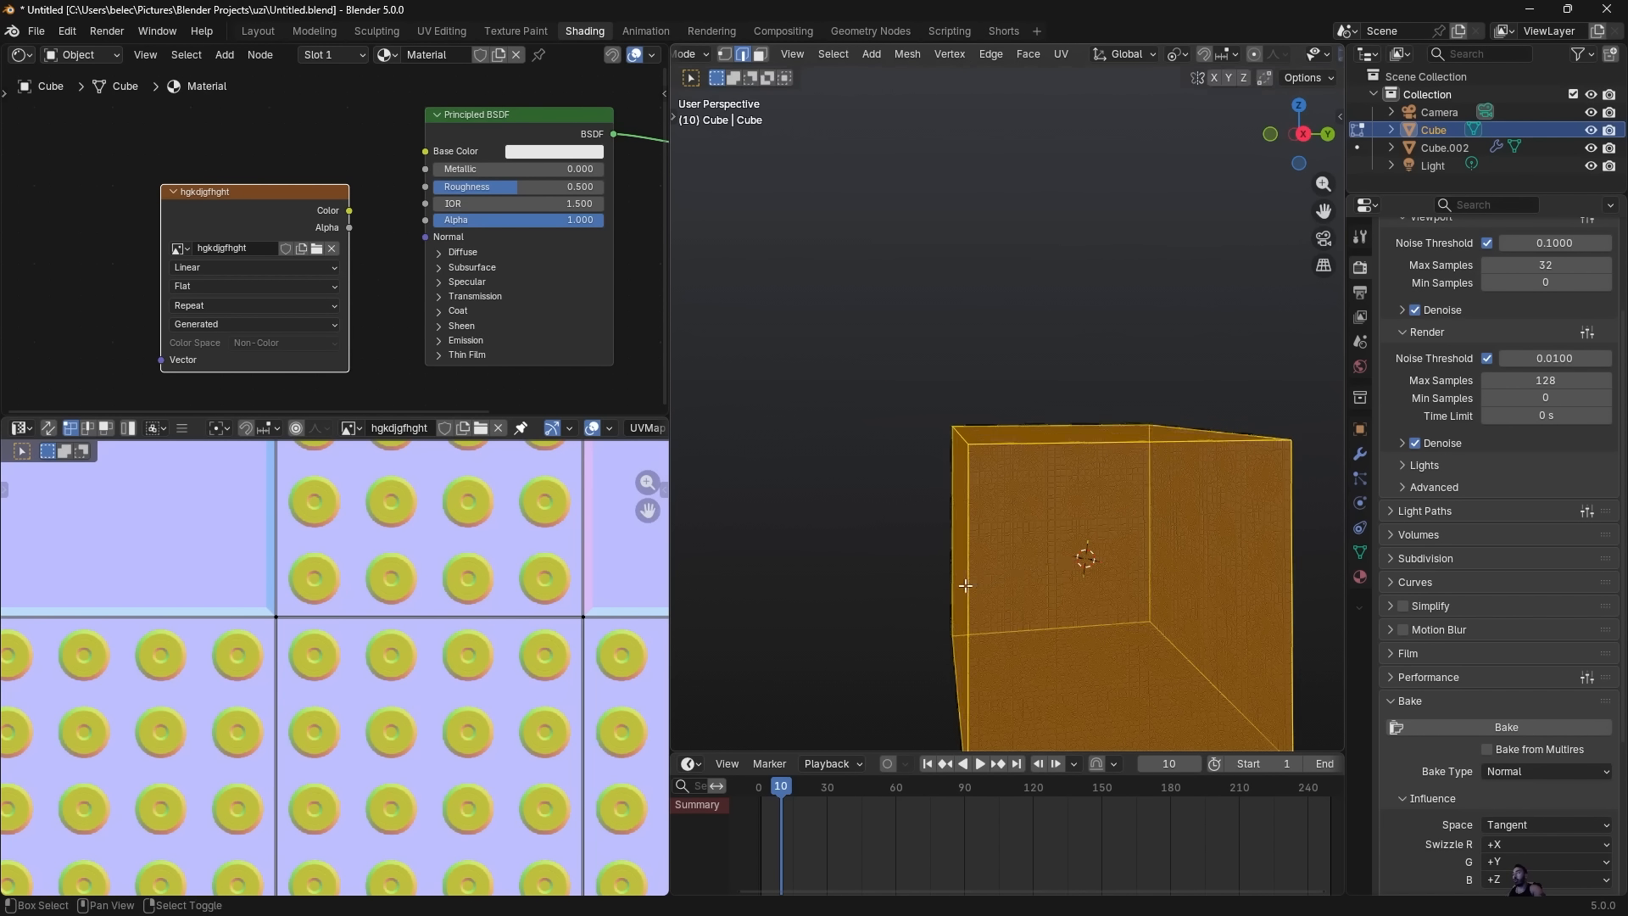
{"action": "key", "text": "Tab"}
{"action": "key", "text": "shift+z"}
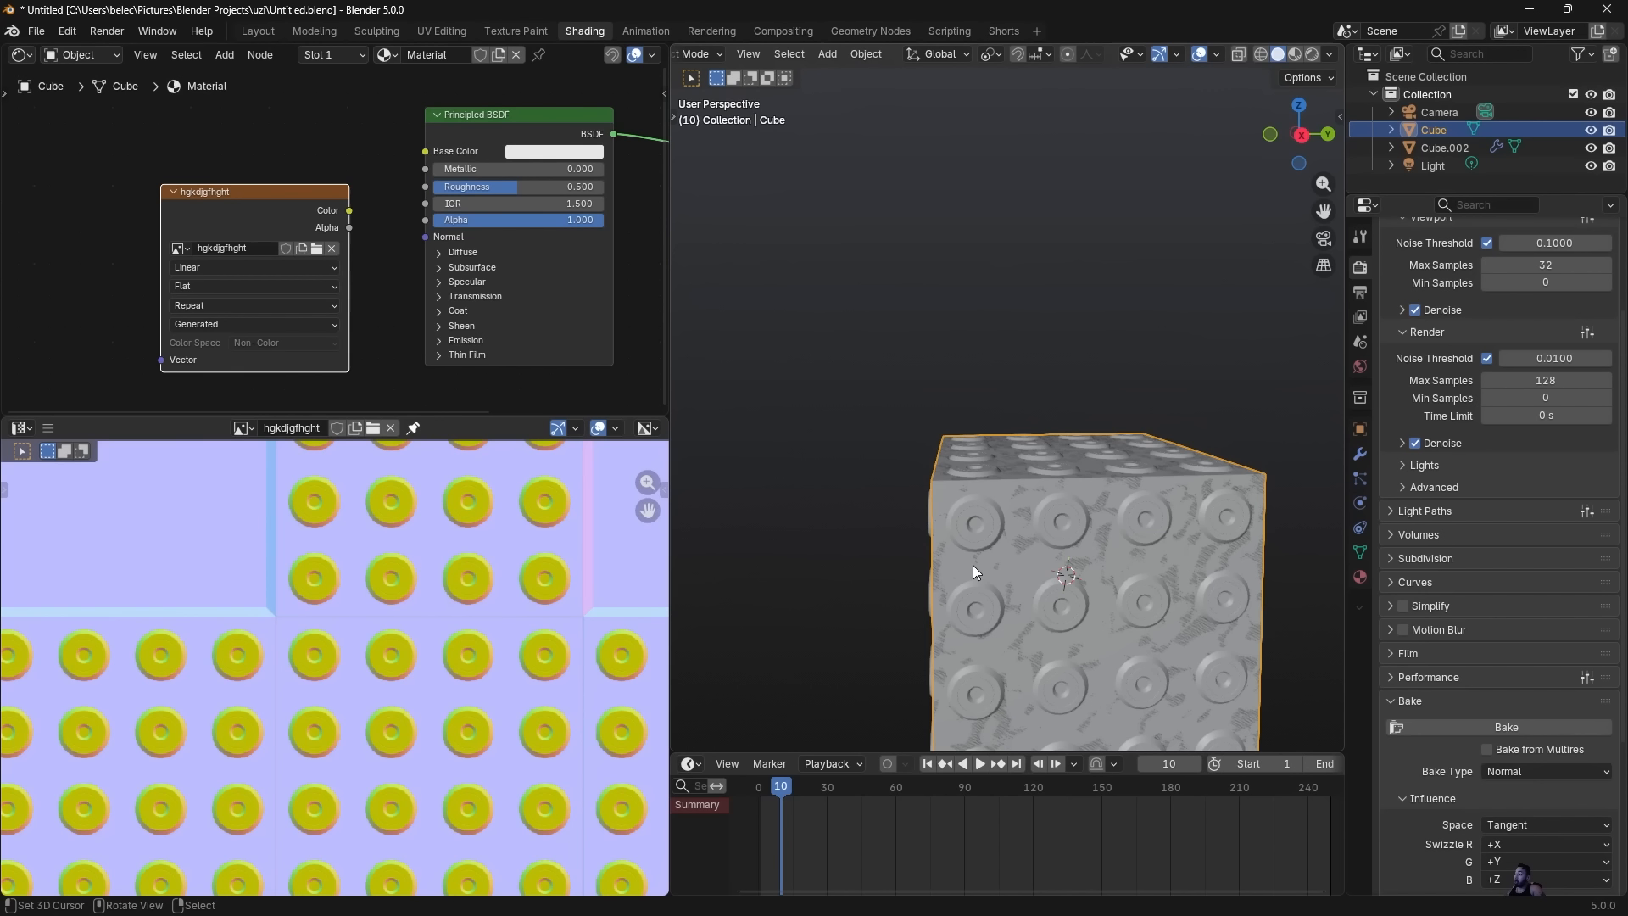
Expand the Selected to Active bake settings and set the Extrusion to 0.31 m.
{"action": "scroll", "coordinate": [1422, 465], "scroll_direction": "down", "scroll_amount": 5}
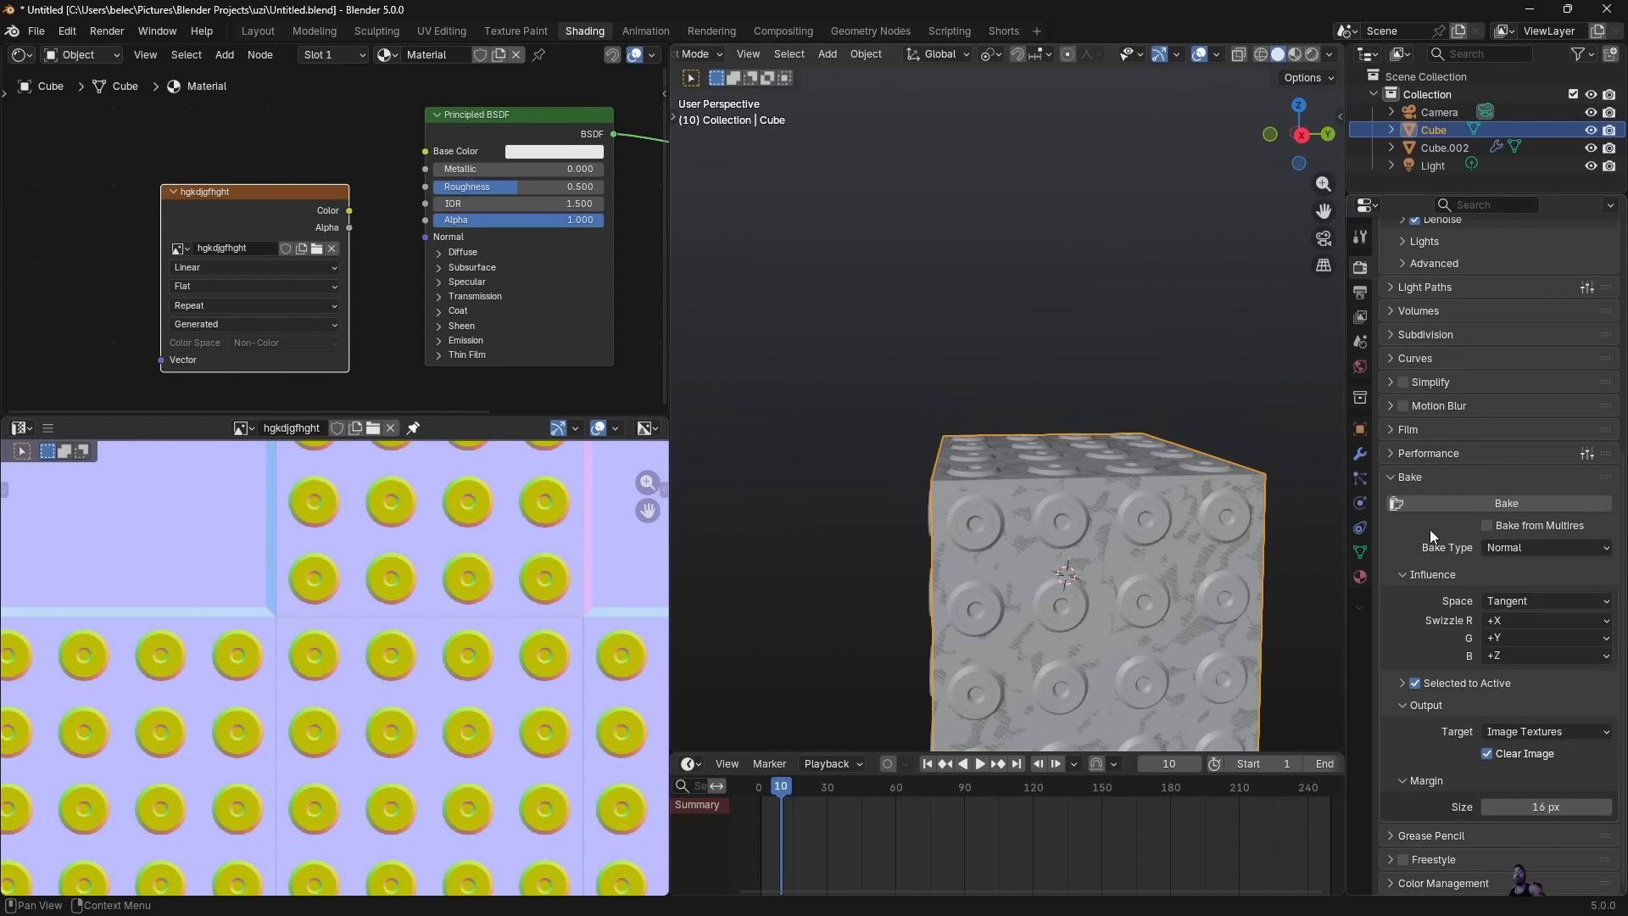
{"action": "left_click", "coordinate": [1401, 683]}
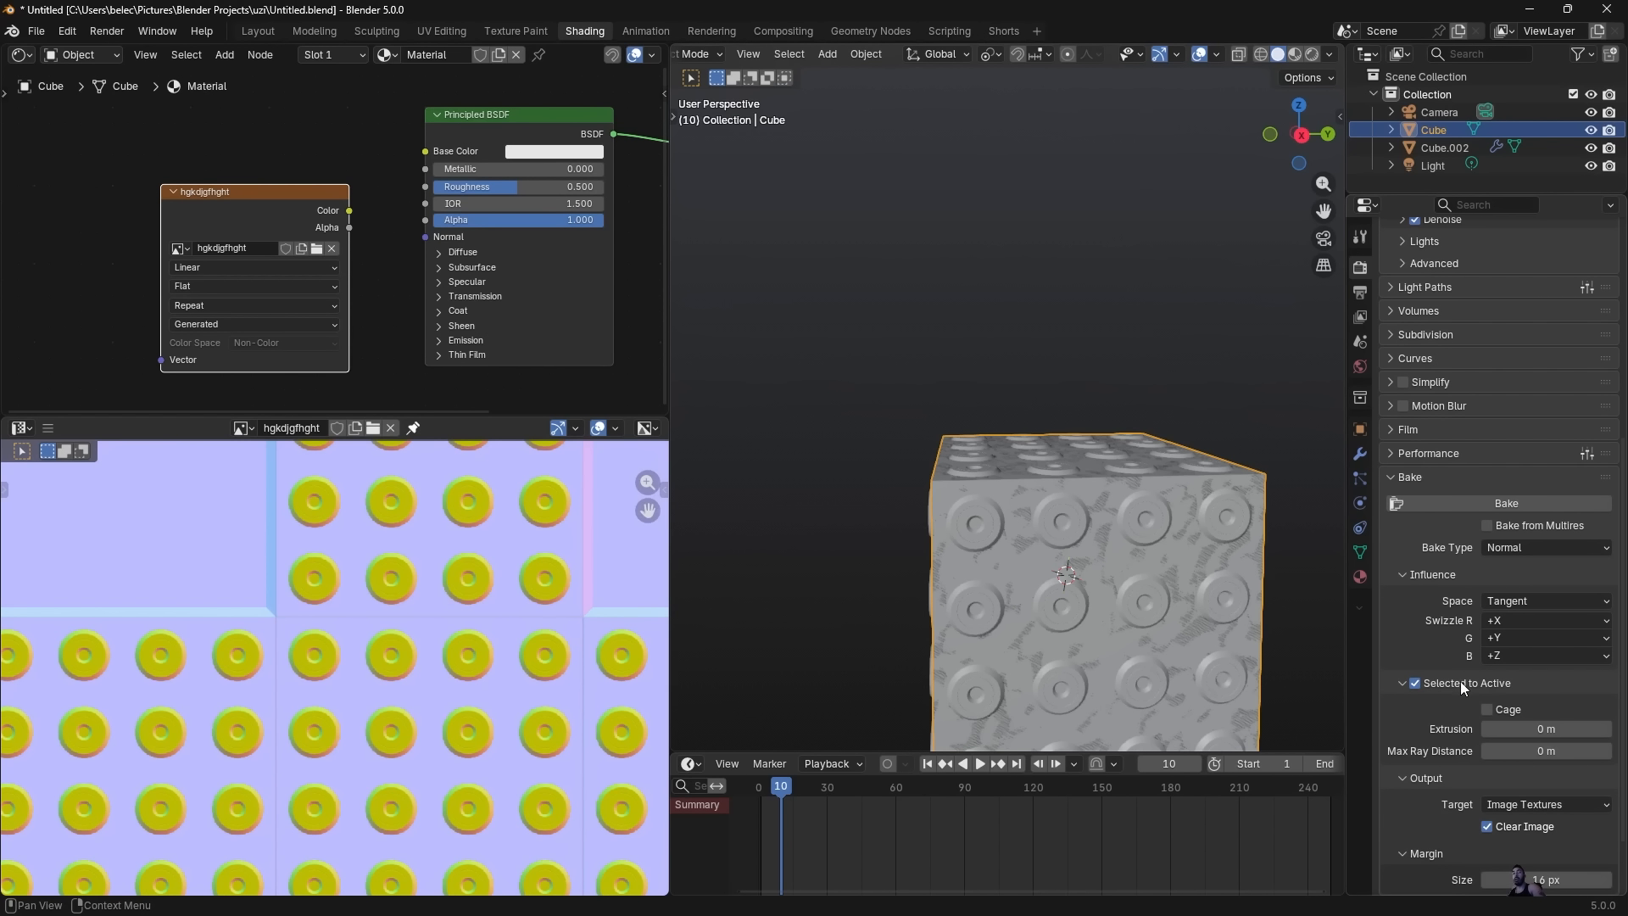
{"action": "scroll", "coordinate": [1442, 644], "scroll_direction": "down", "scroll_amount": 1}
{"action": "left_click_drag", "start_coordinate": [1526, 693], "coordinate": [1544, 693]}
{"action": "middle_click_drag", "start_coordinate": [1072, 404], "coordinate": [1016, 505]}
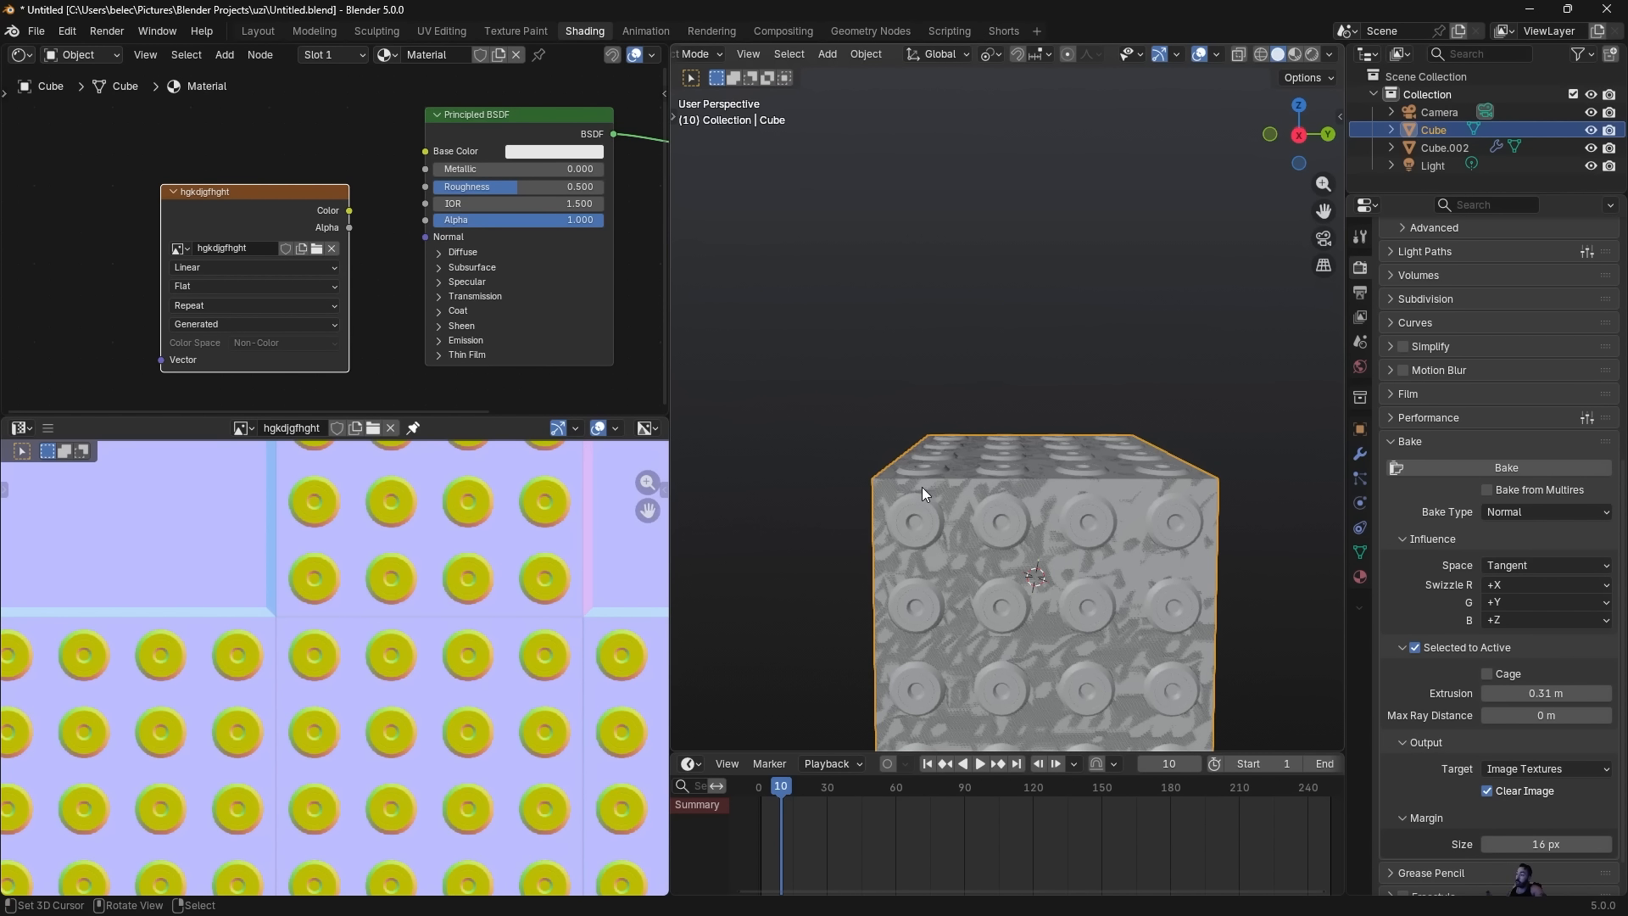
{"action": "left_click", "coordinate": [1524, 693]}
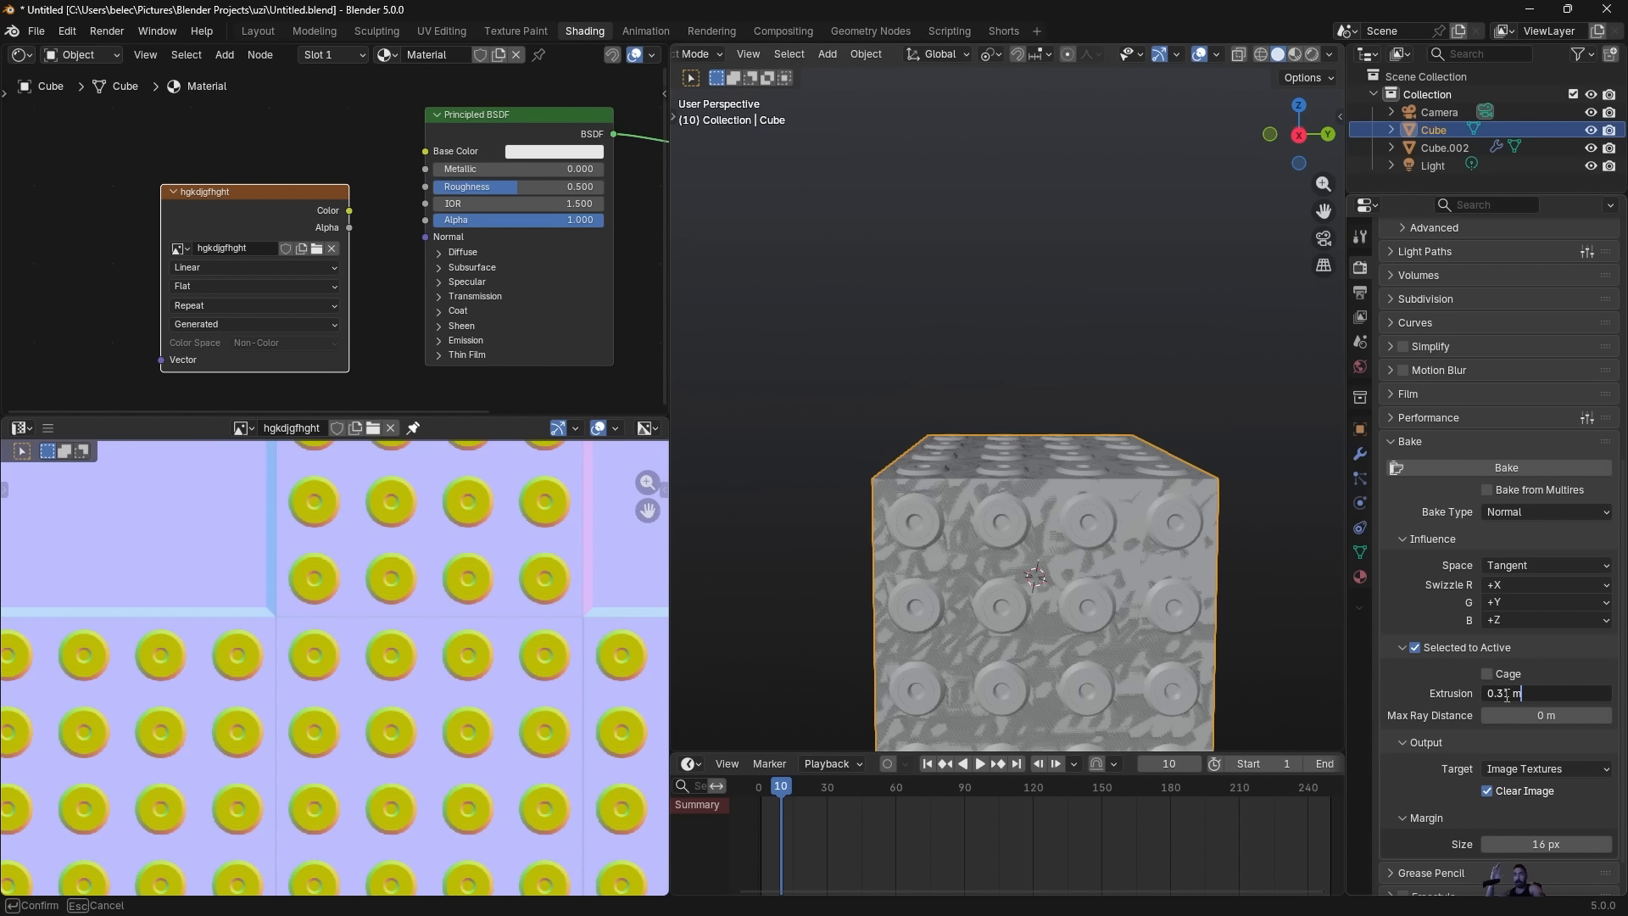
{"action": "key", "text": "Return"}
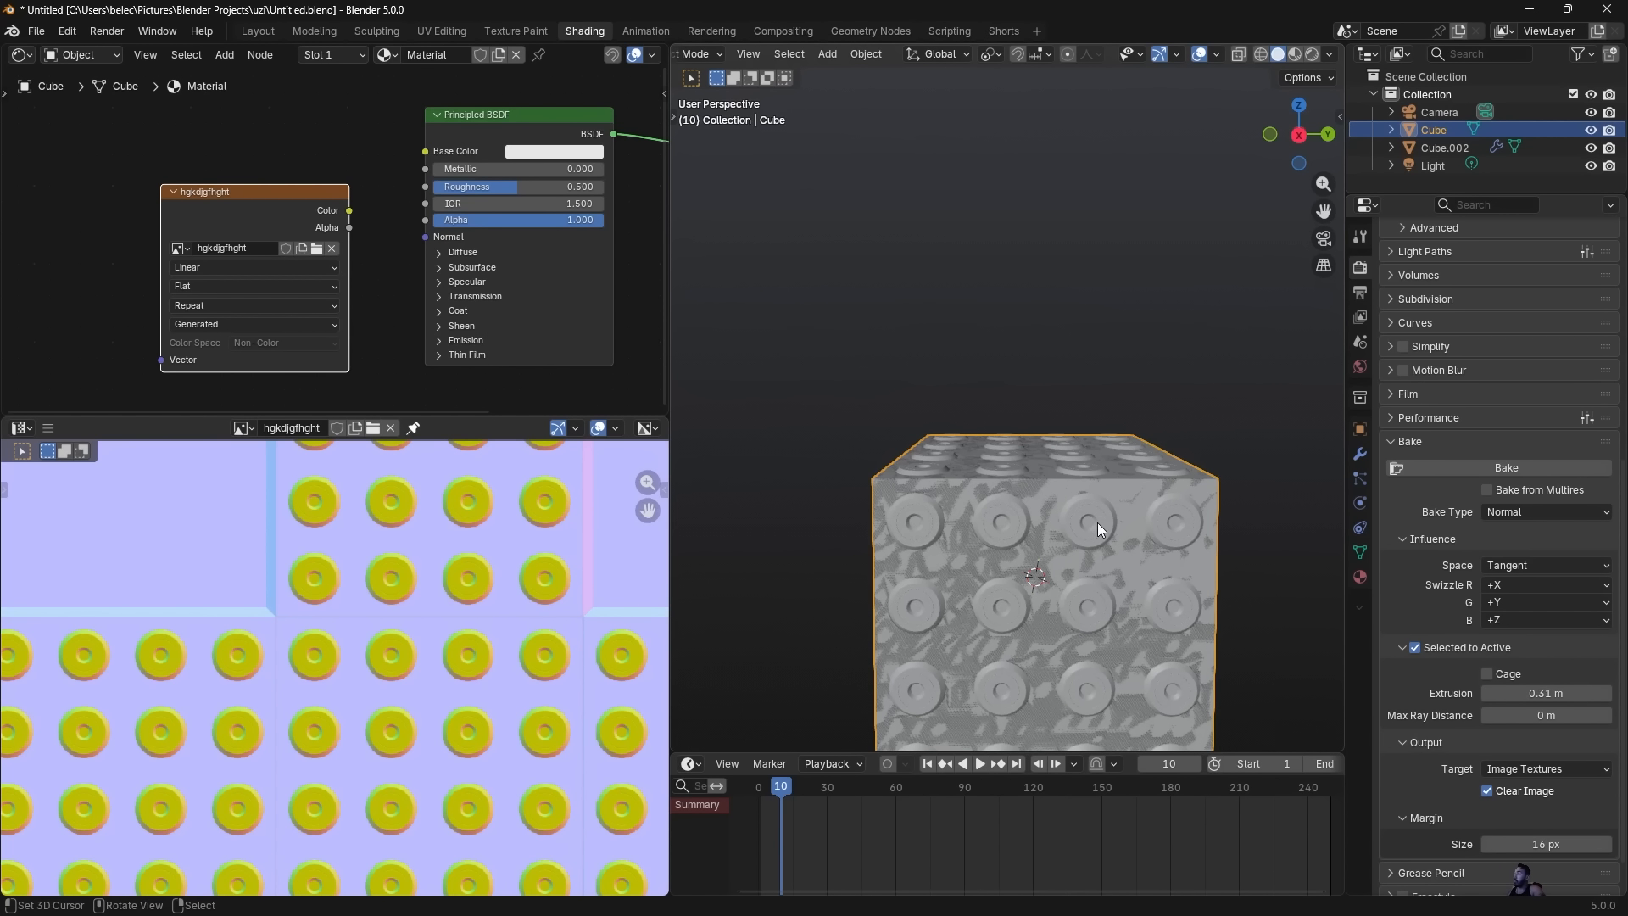
Select the detailed cube with the low-poly cube as the active object, rebake the normal map and inspect the image.
{"action": "left_click", "coordinate": [1037, 523]}
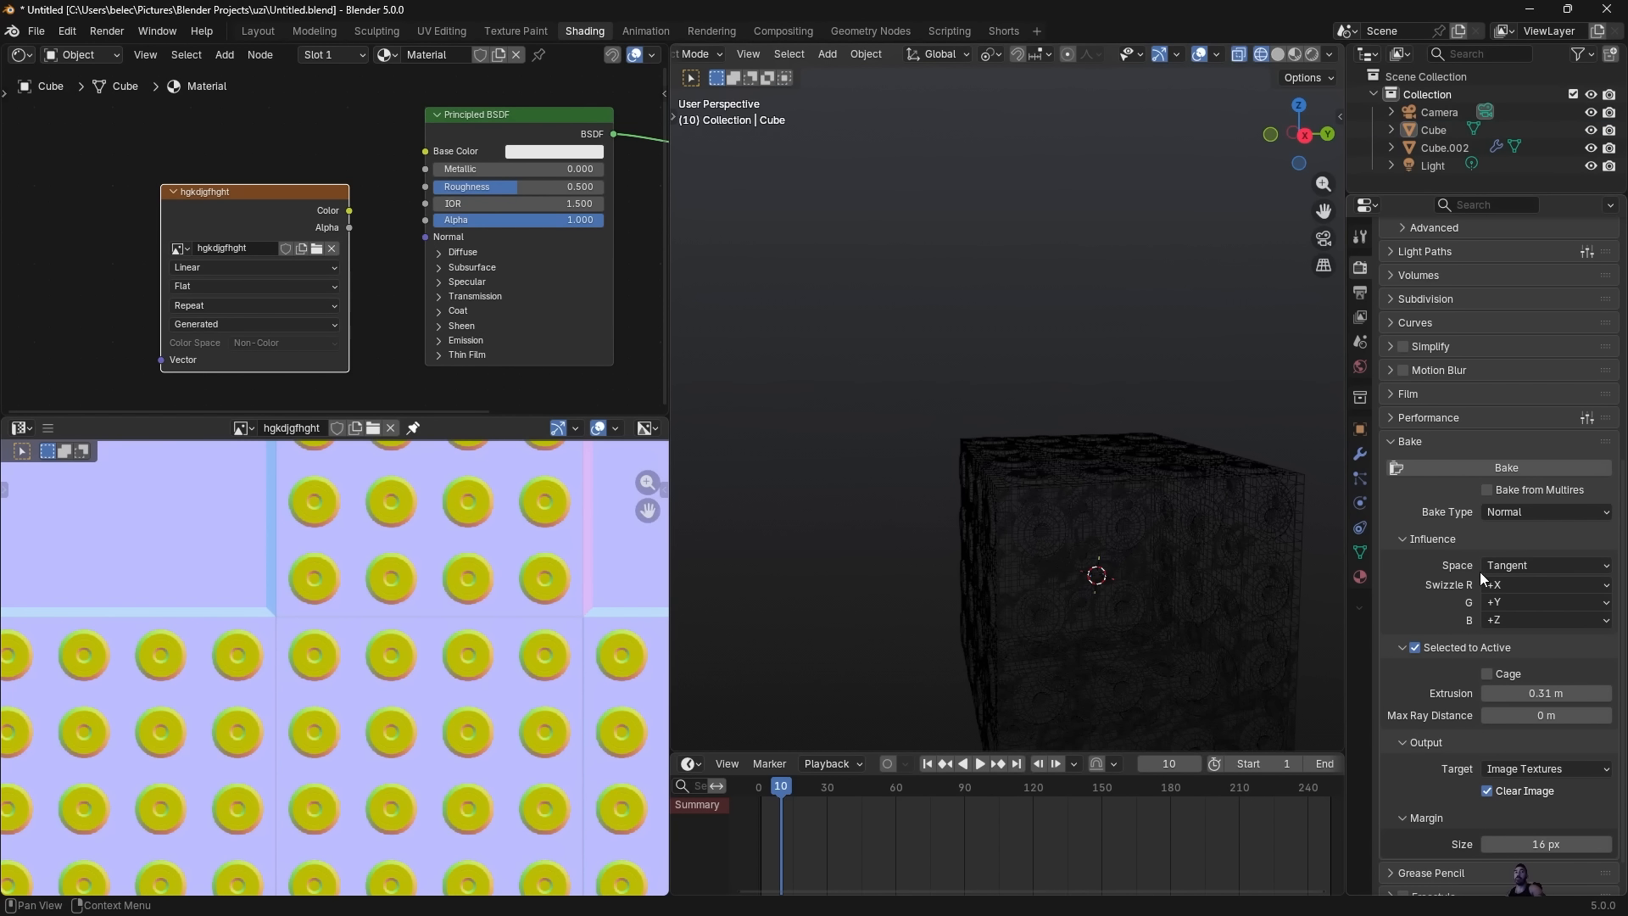
{"action": "left_click", "coordinate": [992, 449], "text": "shift"}
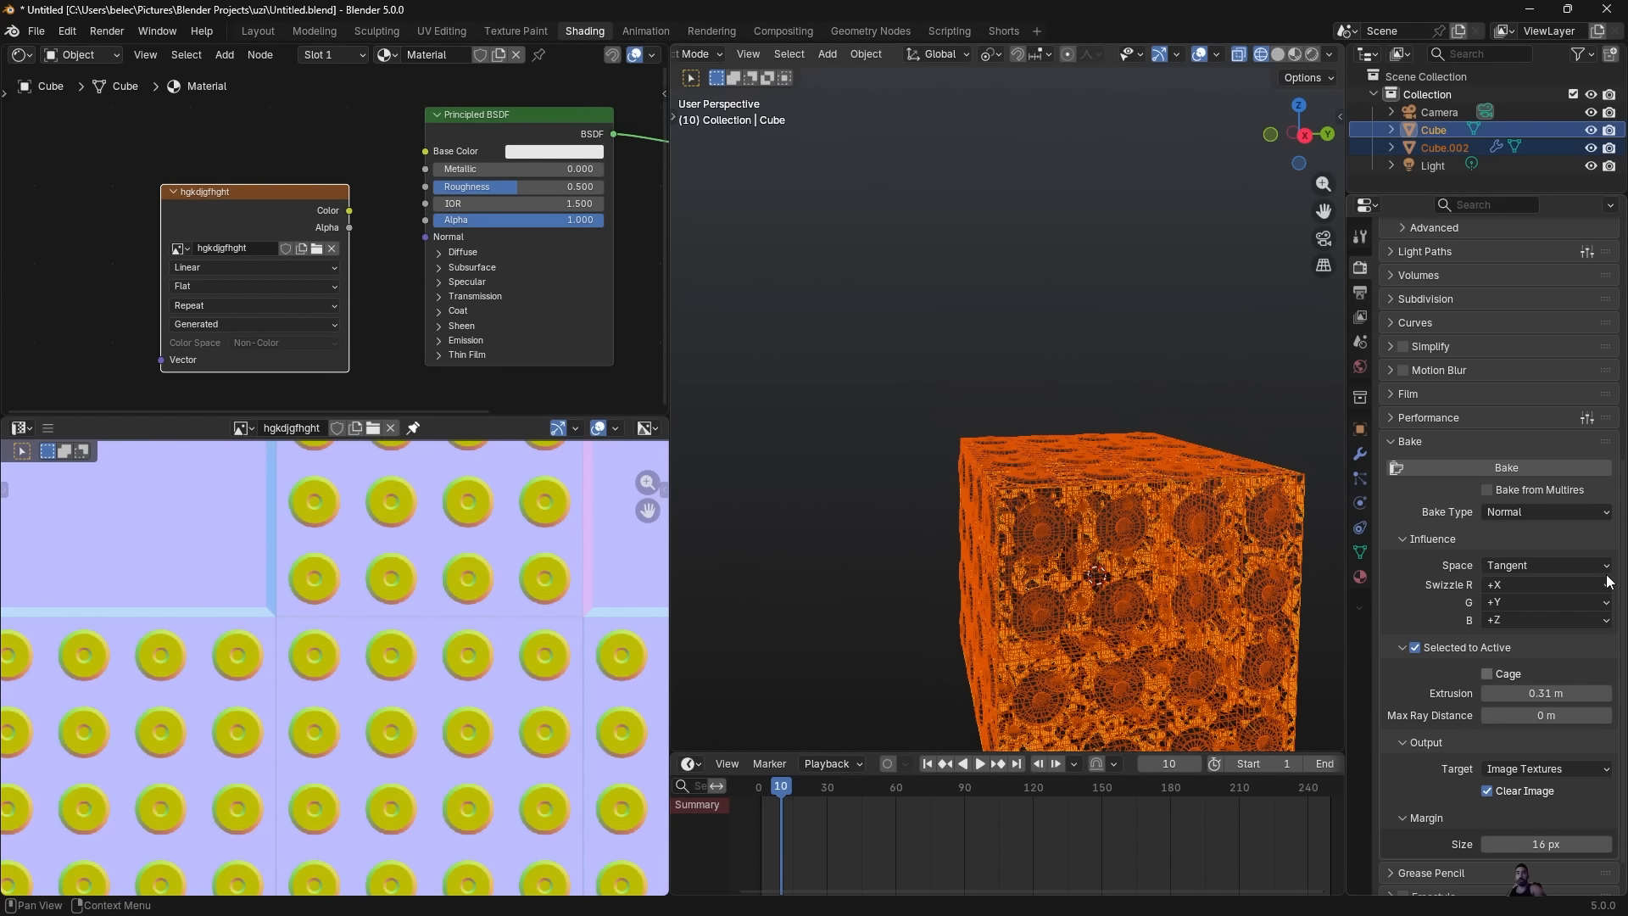
{"action": "left_click", "coordinate": [1536, 470]}
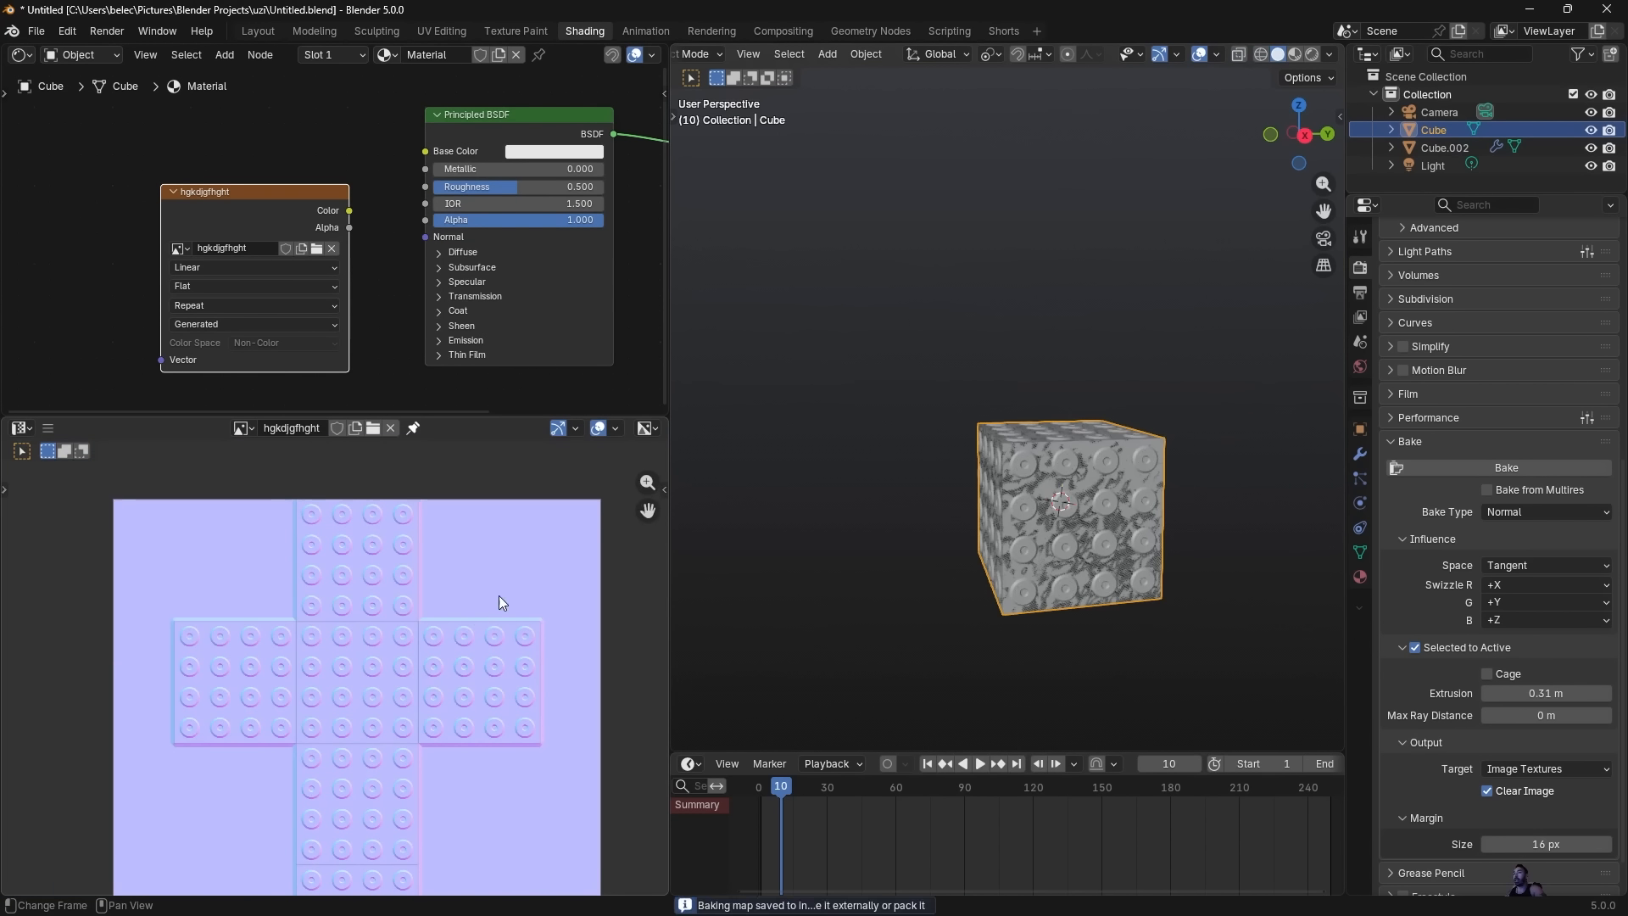
{"action": "scroll", "coordinate": [406, 621], "scroll_direction": "up", "scroll_amount": 2}
{"action": "scroll", "coordinate": [390, 705], "scroll_direction": "up", "scroll_amount": 2}
Select the low-poly cube and move it away from the detailed cube.
{"action": "right_click", "coordinate": [1013, 433]}
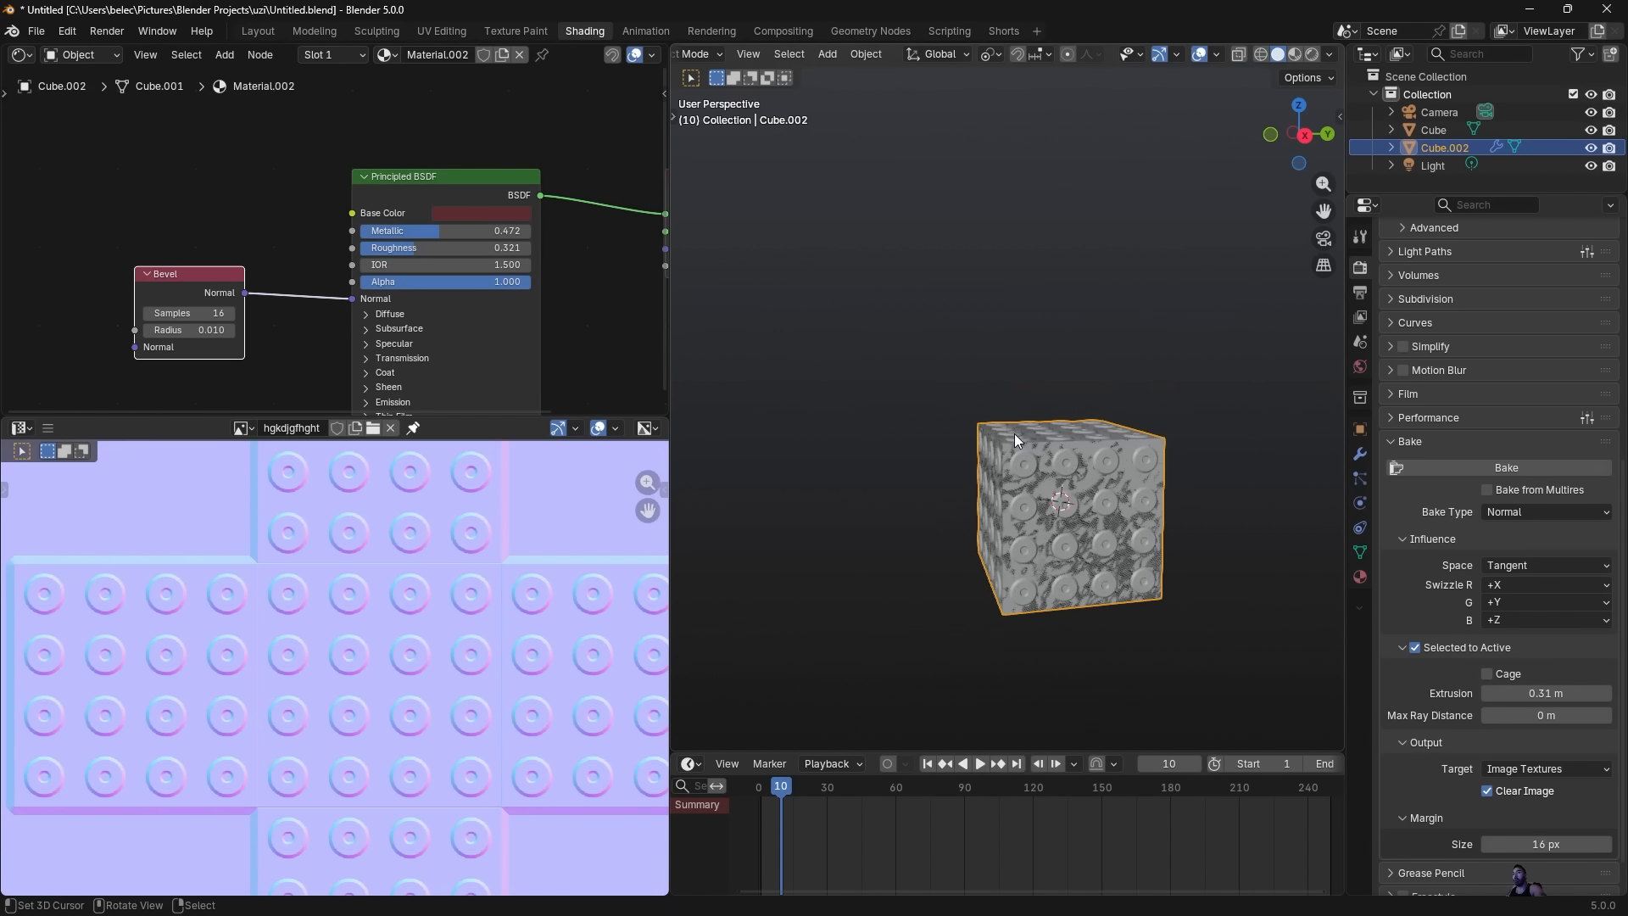
{"action": "right_click", "coordinate": [1019, 439]}
{"action": "scroll", "coordinate": [988, 488], "scroll_direction": "up", "scroll_amount": 5}
{"action": "key", "text": "shift+z"}
{"action": "scroll", "coordinate": [1001, 521], "scroll_direction": "down", "scroll_amount": 5}
{"action": "key", "text": "g"}
{"action": "left_click", "coordinate": [992, 341]}
{"action": "middle_click_drag", "start_coordinate": [1035, 434], "coordinate": [1076, 490], "text": "shift"}
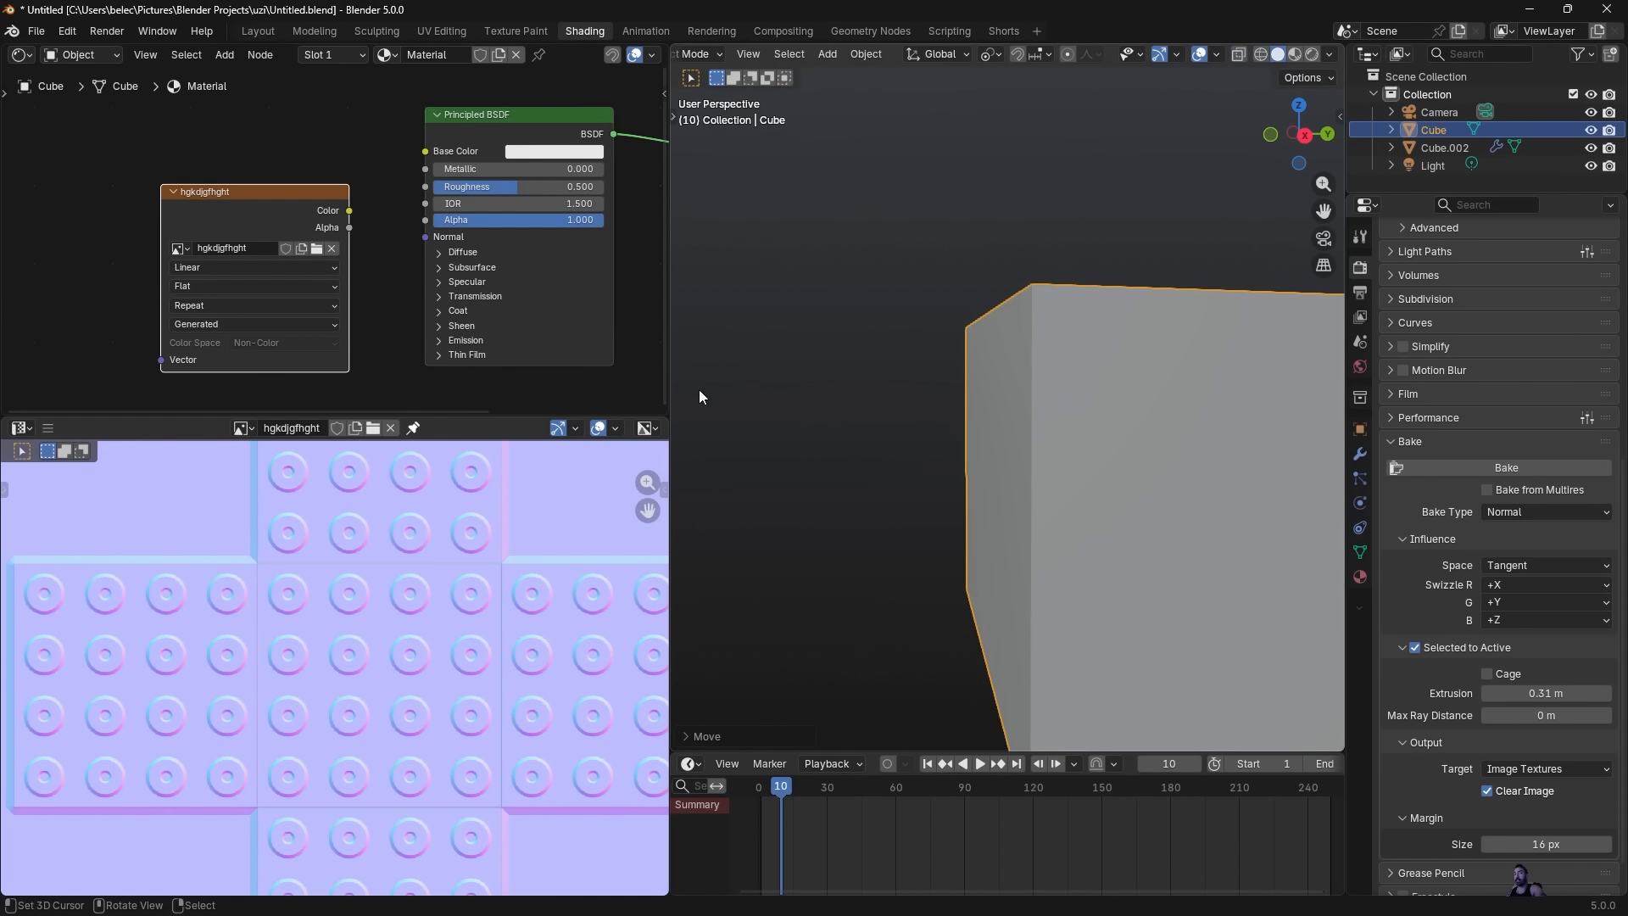
Move the image texture node away from the Principled BSDF, enlarge the shader editor and show the viewport in Material Preview.
{"action": "scroll", "coordinate": [382, 297], "scroll_direction": "down", "scroll_amount": 4}
{"action": "left_click_drag", "start_coordinate": [284, 222], "coordinate": [212, 207]}
{"action": "middle_click_drag", "start_coordinate": [1135, 264], "coordinate": [1153, 321]}
{"action": "middle_click_drag", "start_coordinate": [451, 288], "coordinate": [413, 260]}
{"action": "scroll", "coordinate": [413, 260], "scroll_direction": "down", "scroll_amount": 1}
{"action": "left_click_drag", "start_coordinate": [509, 416], "coordinate": [509, 573]}
{"action": "scroll", "coordinate": [1057, 526], "scroll_direction": "down", "scroll_amount": 2}
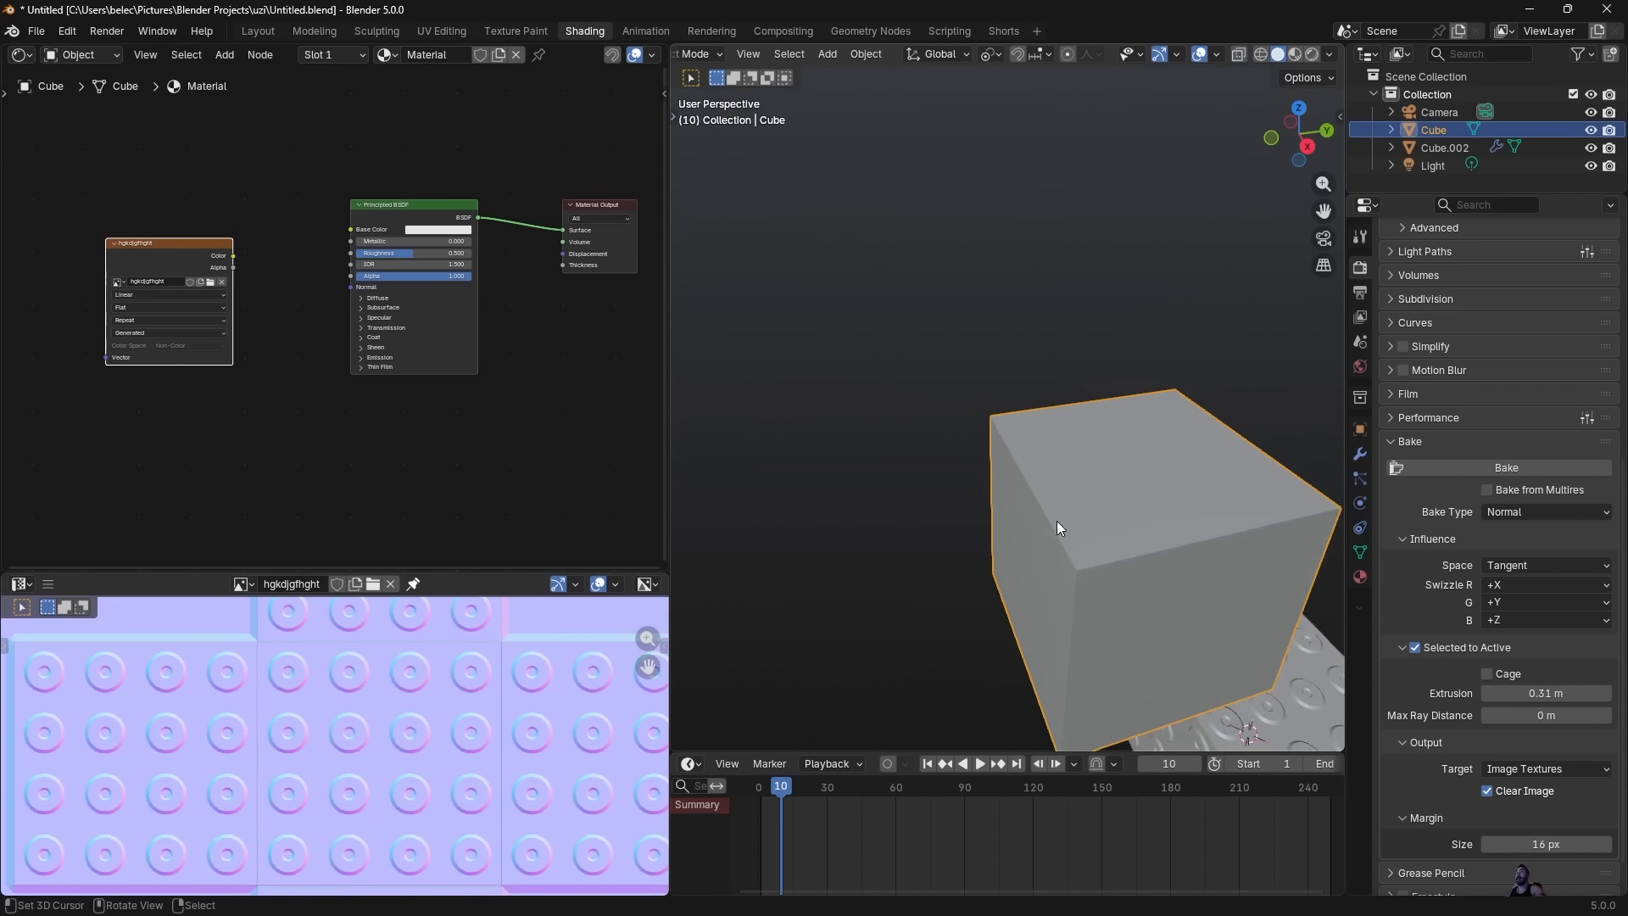
{"action": "middle_click_drag", "start_coordinate": [1057, 527], "coordinate": [1059, 519]}
{"action": "left_click", "coordinate": [1295, 55]}
{"action": "middle_click_drag", "start_coordinate": [1175, 479], "coordinate": [1010, 432], "text": "shift"}
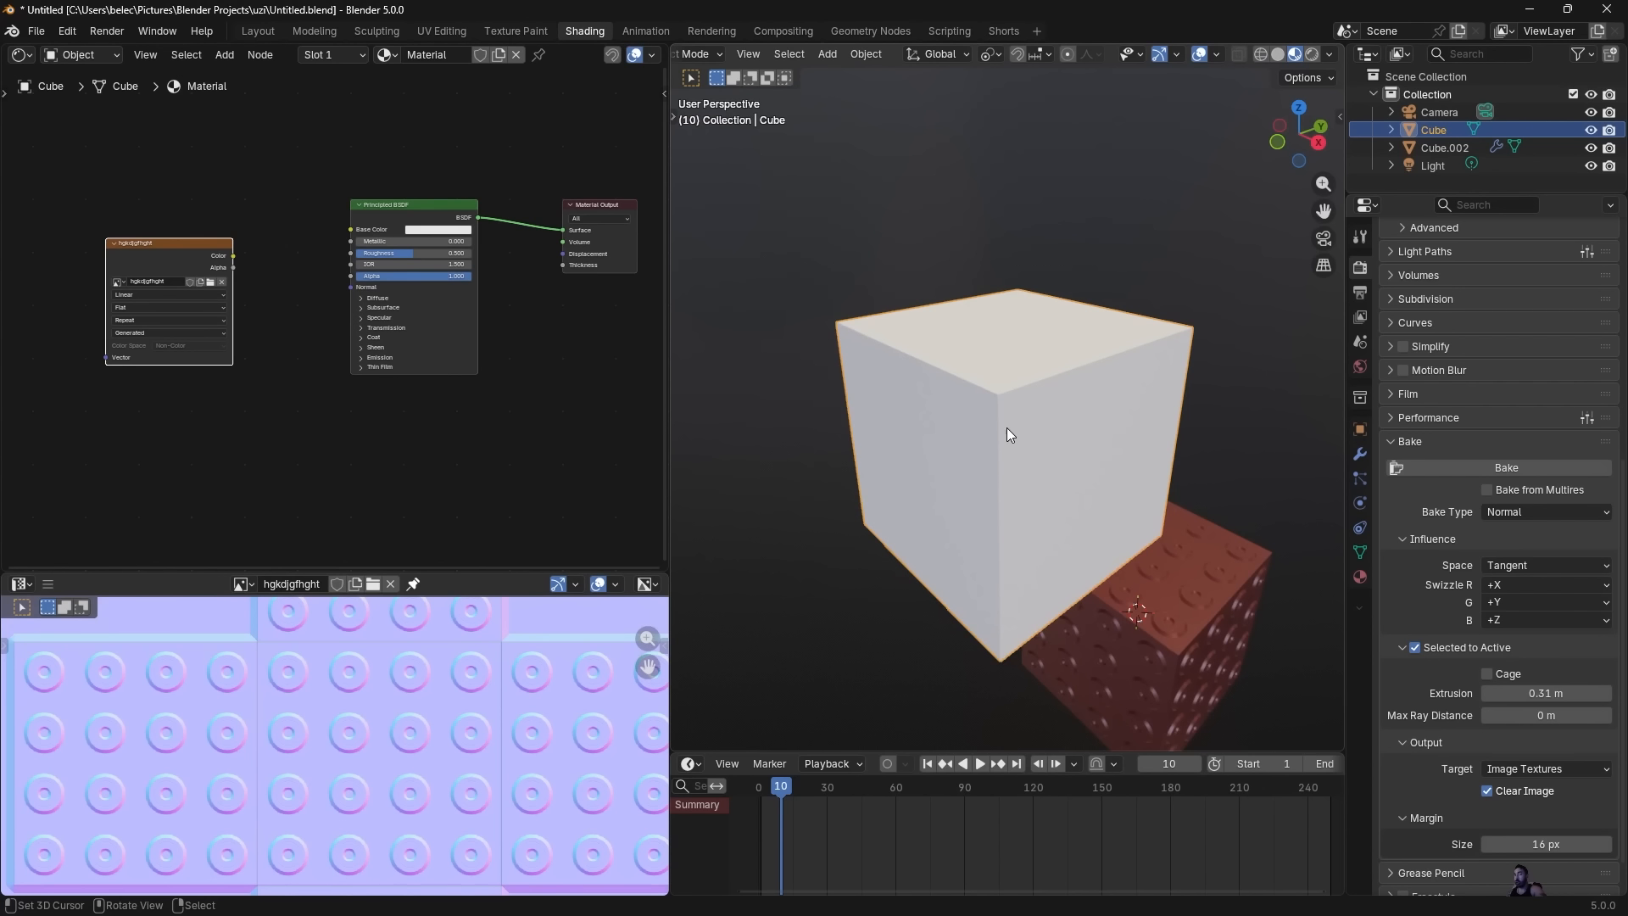
{"action": "scroll", "coordinate": [522, 356], "scroll_direction": "up", "scroll_amount": 1}
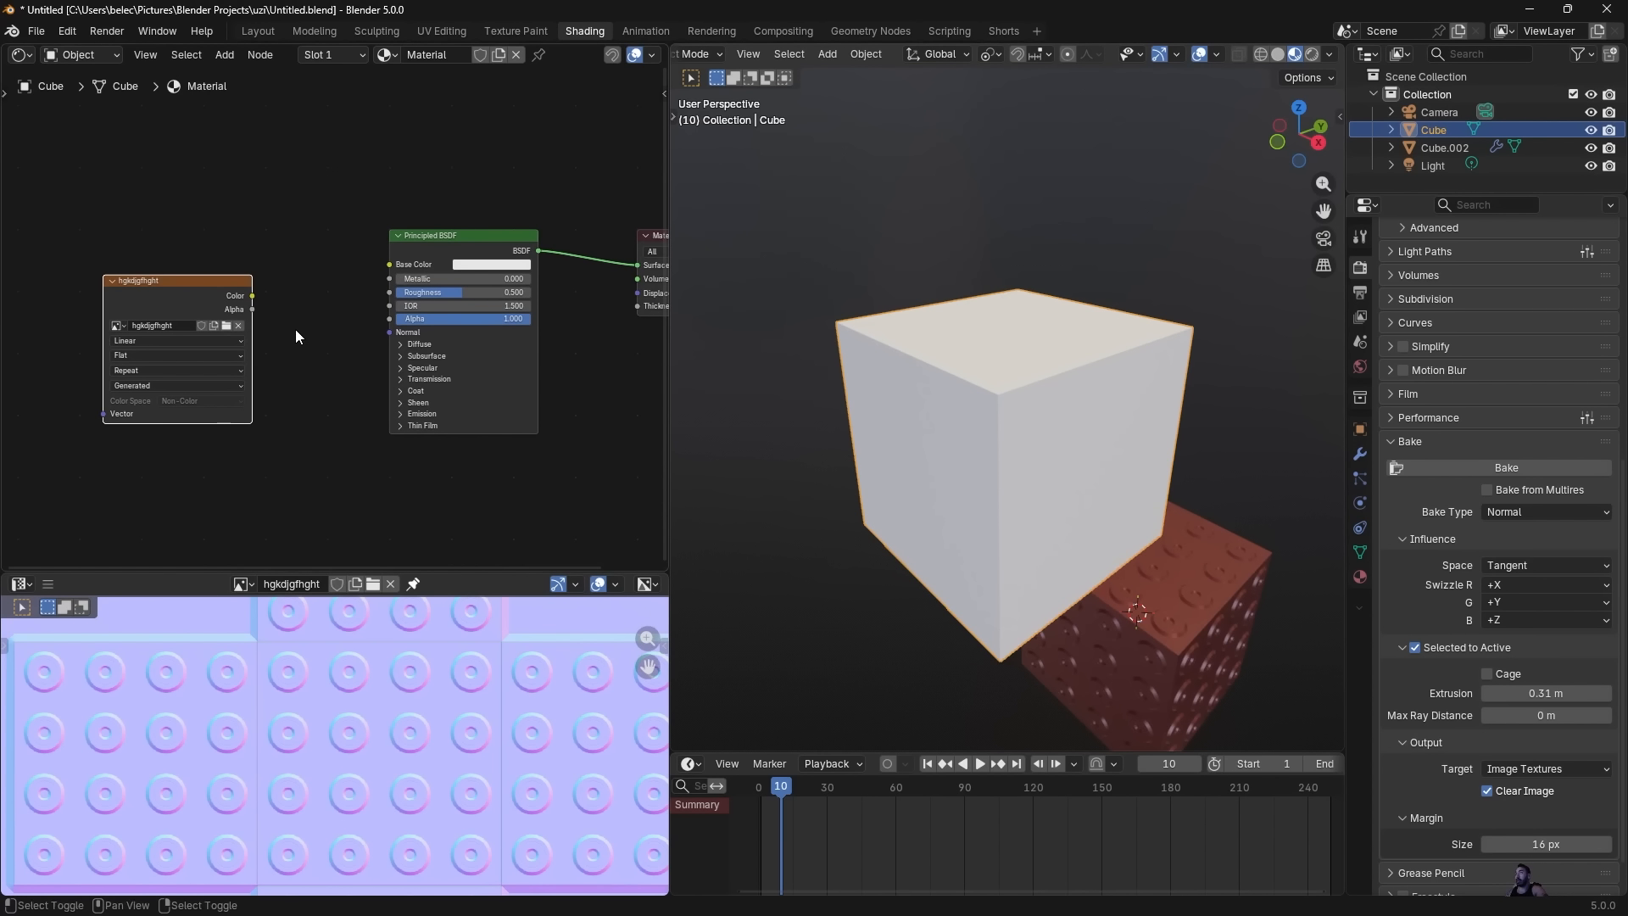
Add a Normal Map node, feeding the image texture's Color into it and its Normal output into the Principled BSDF's Normal.
{"action": "key", "text": "shift+a"}
{"action": "type", "text": "no"}
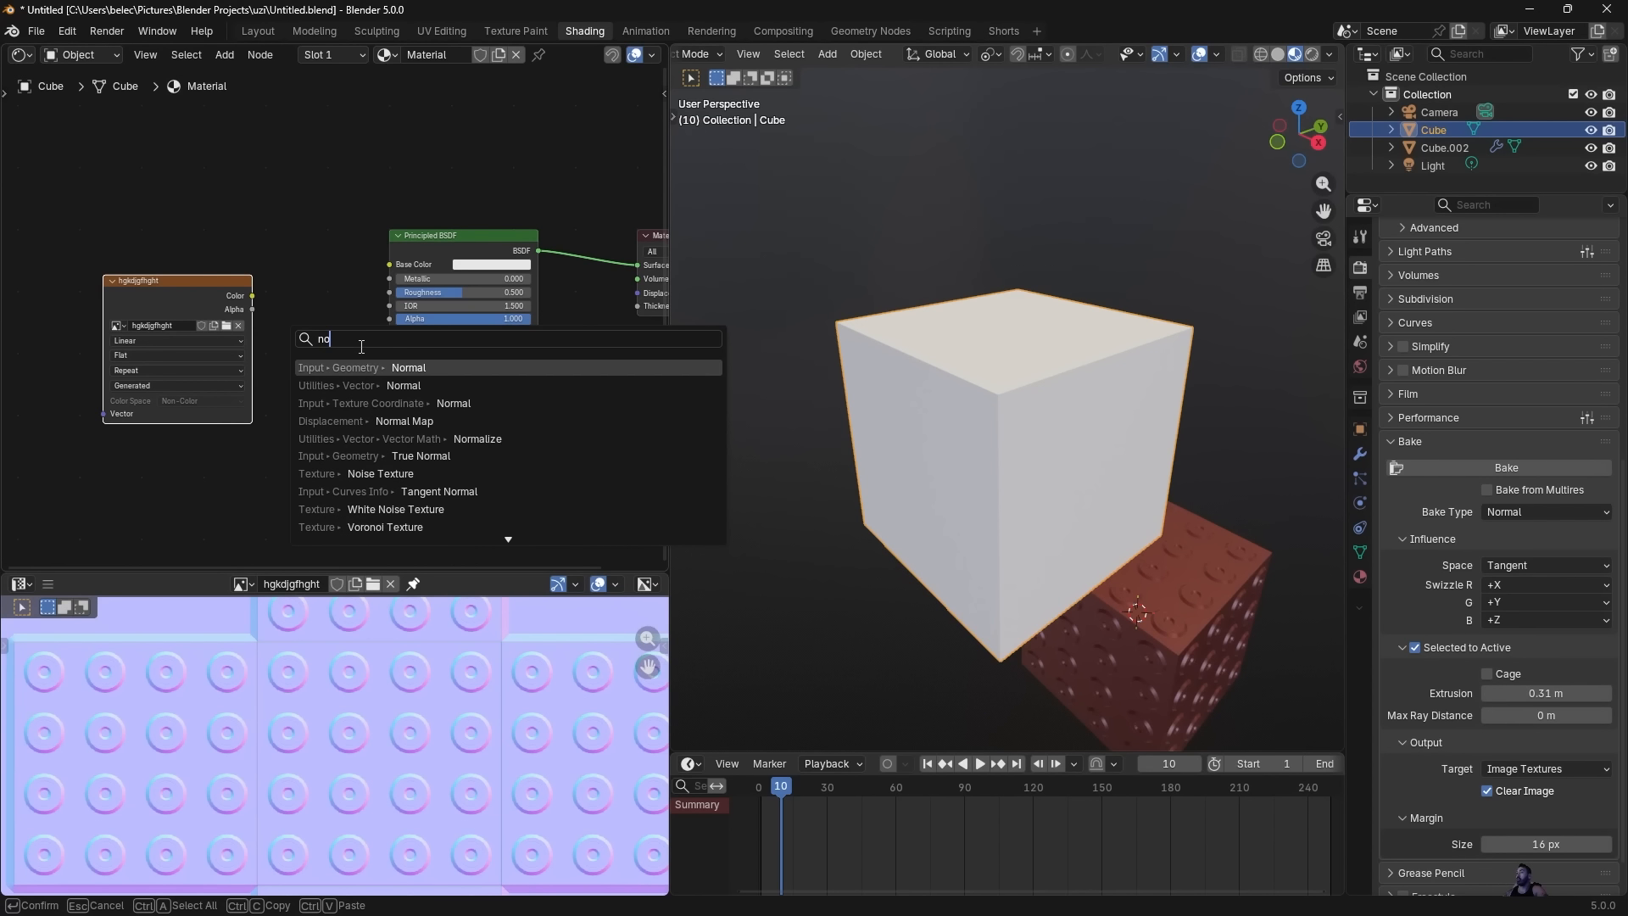
{"action": "left_click", "coordinate": [420, 420]}
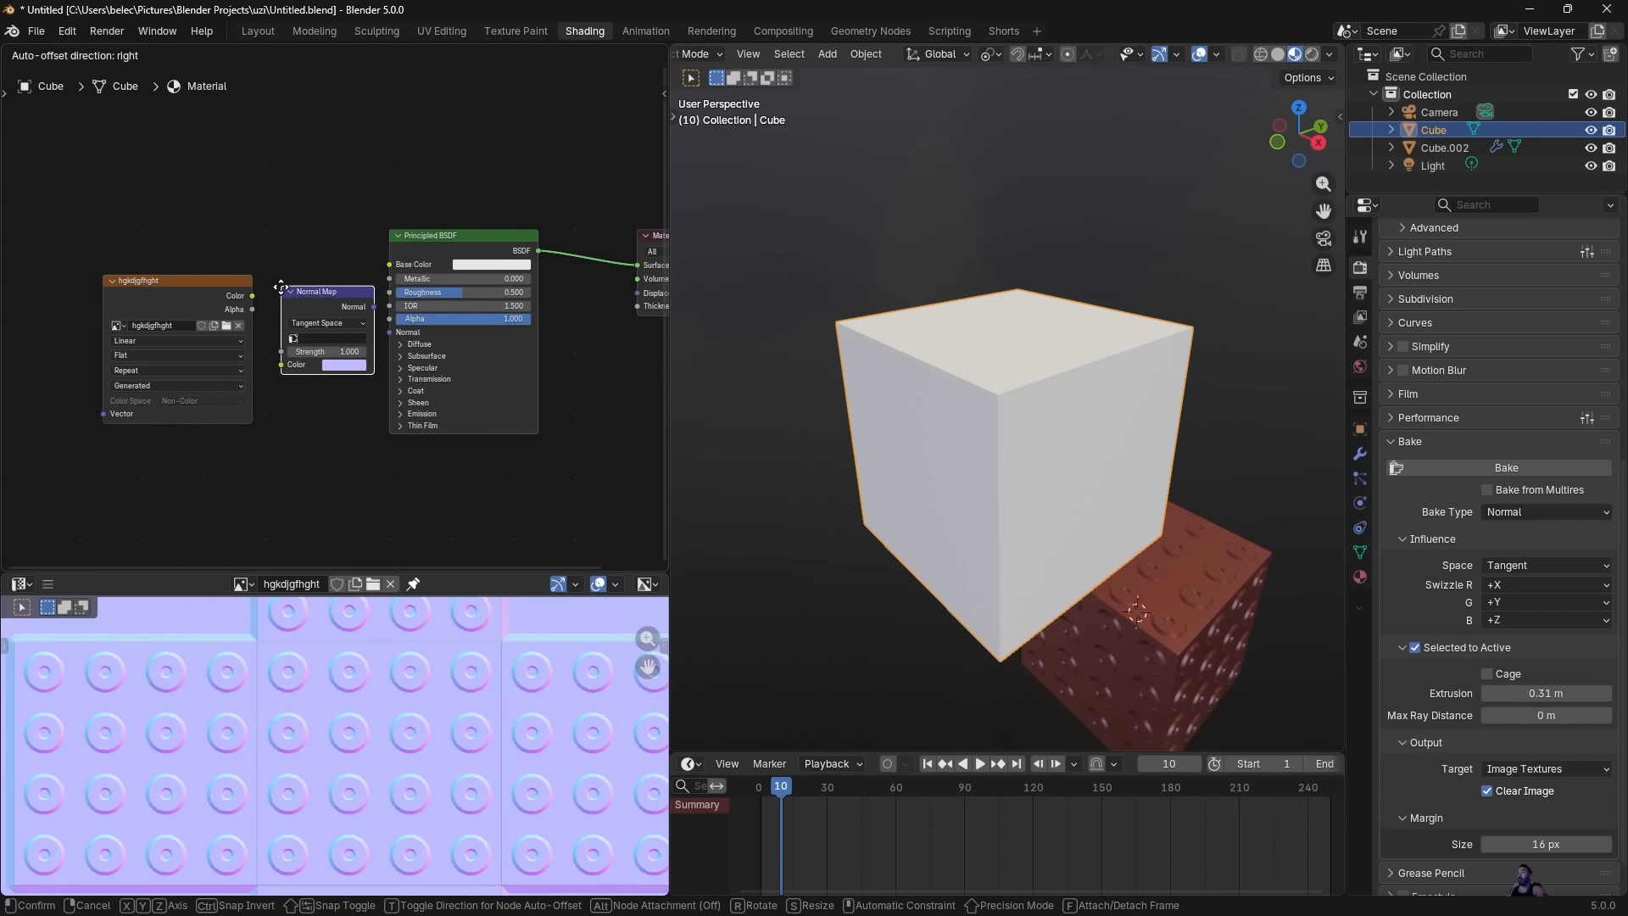
{"action": "left_click", "coordinate": [273, 273]}
{"action": "scroll", "coordinate": [279, 318], "scroll_direction": "up", "scroll_amount": 1}
{"action": "left_click_drag", "start_coordinate": [222, 288], "coordinate": [257, 390]}
{"action": "left_click_drag", "start_coordinate": [384, 309], "coordinate": [410, 337]}
{"action": "middle_click_drag", "start_coordinate": [1049, 475], "coordinate": [954, 504]}
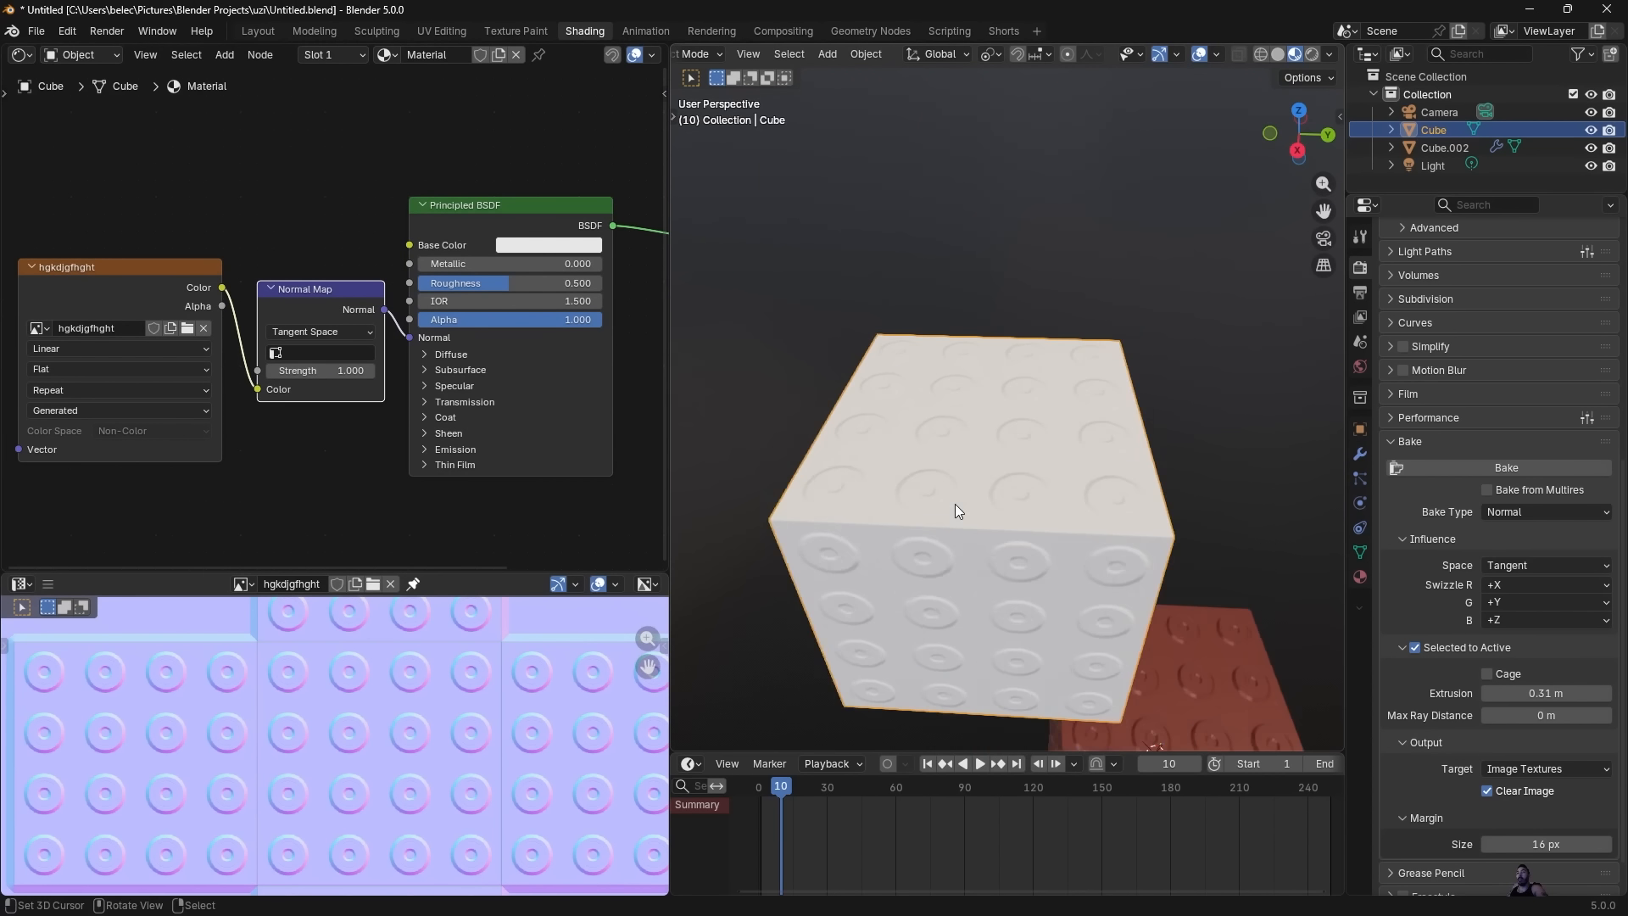
Set the low-poly cube's material Metallic to 1.000 and change its Base Color to a light salmon tone.
{"action": "scroll", "coordinate": [955, 504], "scroll_direction": "up", "scroll_amount": 4}
{"action": "left_click_drag", "start_coordinate": [516, 260], "coordinate": [697, 259]}
{"action": "left_click", "coordinate": [538, 246]}
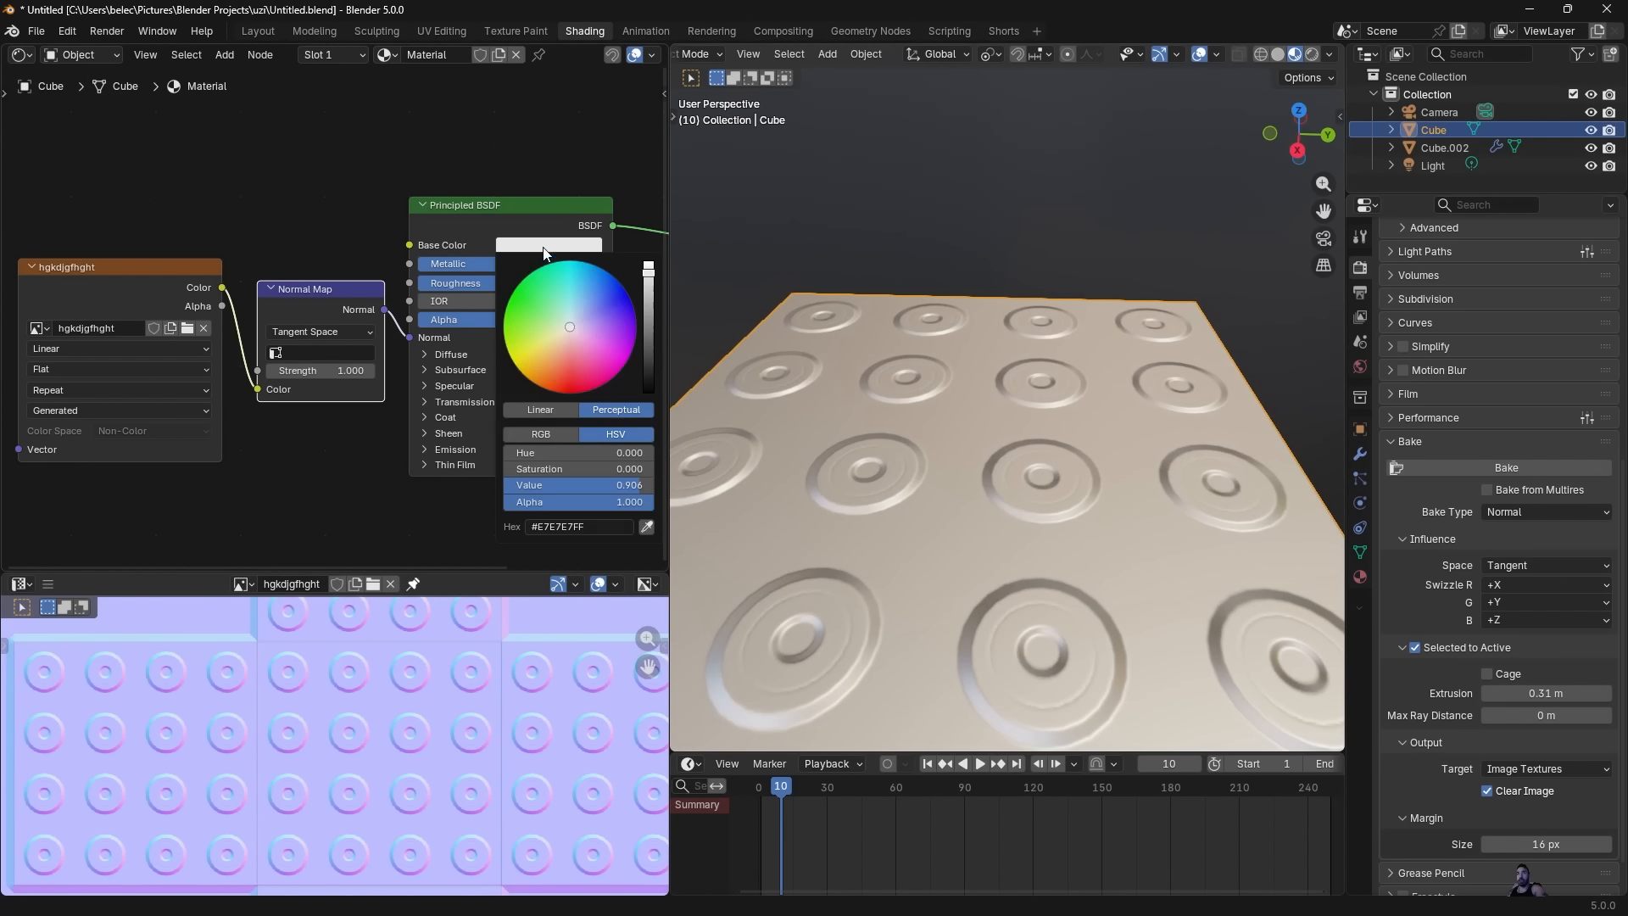
{"action": "left_click_drag", "start_coordinate": [558, 343], "coordinate": [562, 359]}
Check the detailed cube's mesh in Edit Mode, return to Object Mode and add the low-poly cube to the selection as the active object.
{"action": "scroll", "coordinate": [969, 391], "scroll_direction": "down", "scroll_amount": 6}
{"action": "middle_click_drag", "start_coordinate": [1025, 408], "coordinate": [1000, 543]}
{"action": "left_click", "coordinate": [1000, 543]}
{"action": "key", "text": "Tab"}
{"action": "scroll", "coordinate": [1051, 522], "scroll_direction": "up", "scroll_amount": 2}
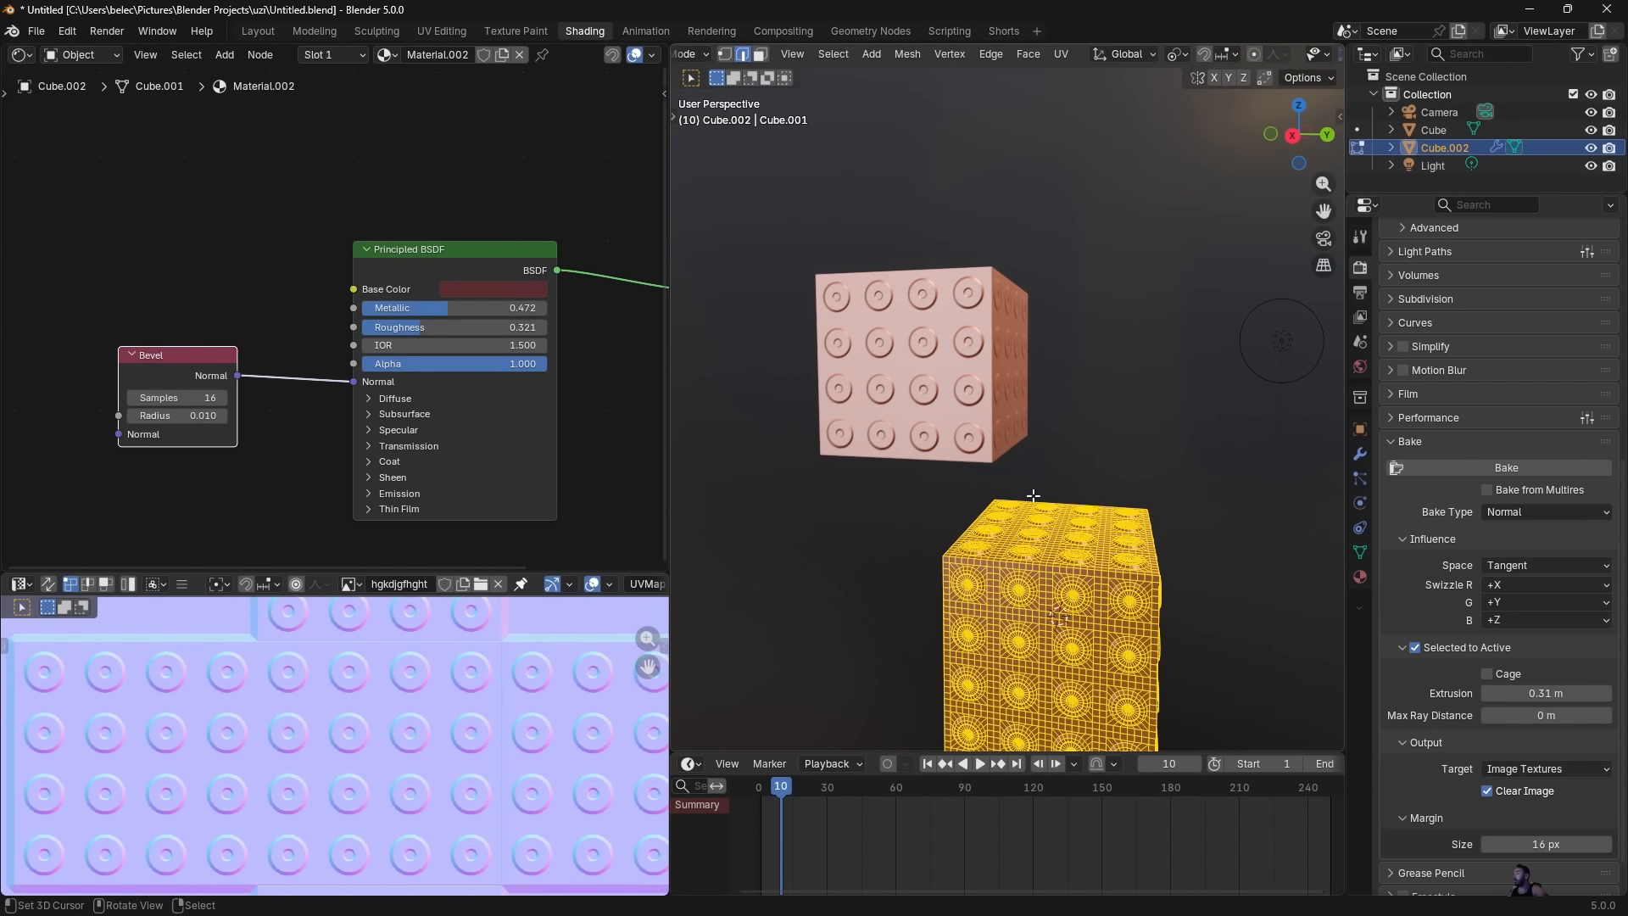
{"action": "key", "text": "Tab"}
{"action": "left_click", "coordinate": [956, 333], "text": "shift"}
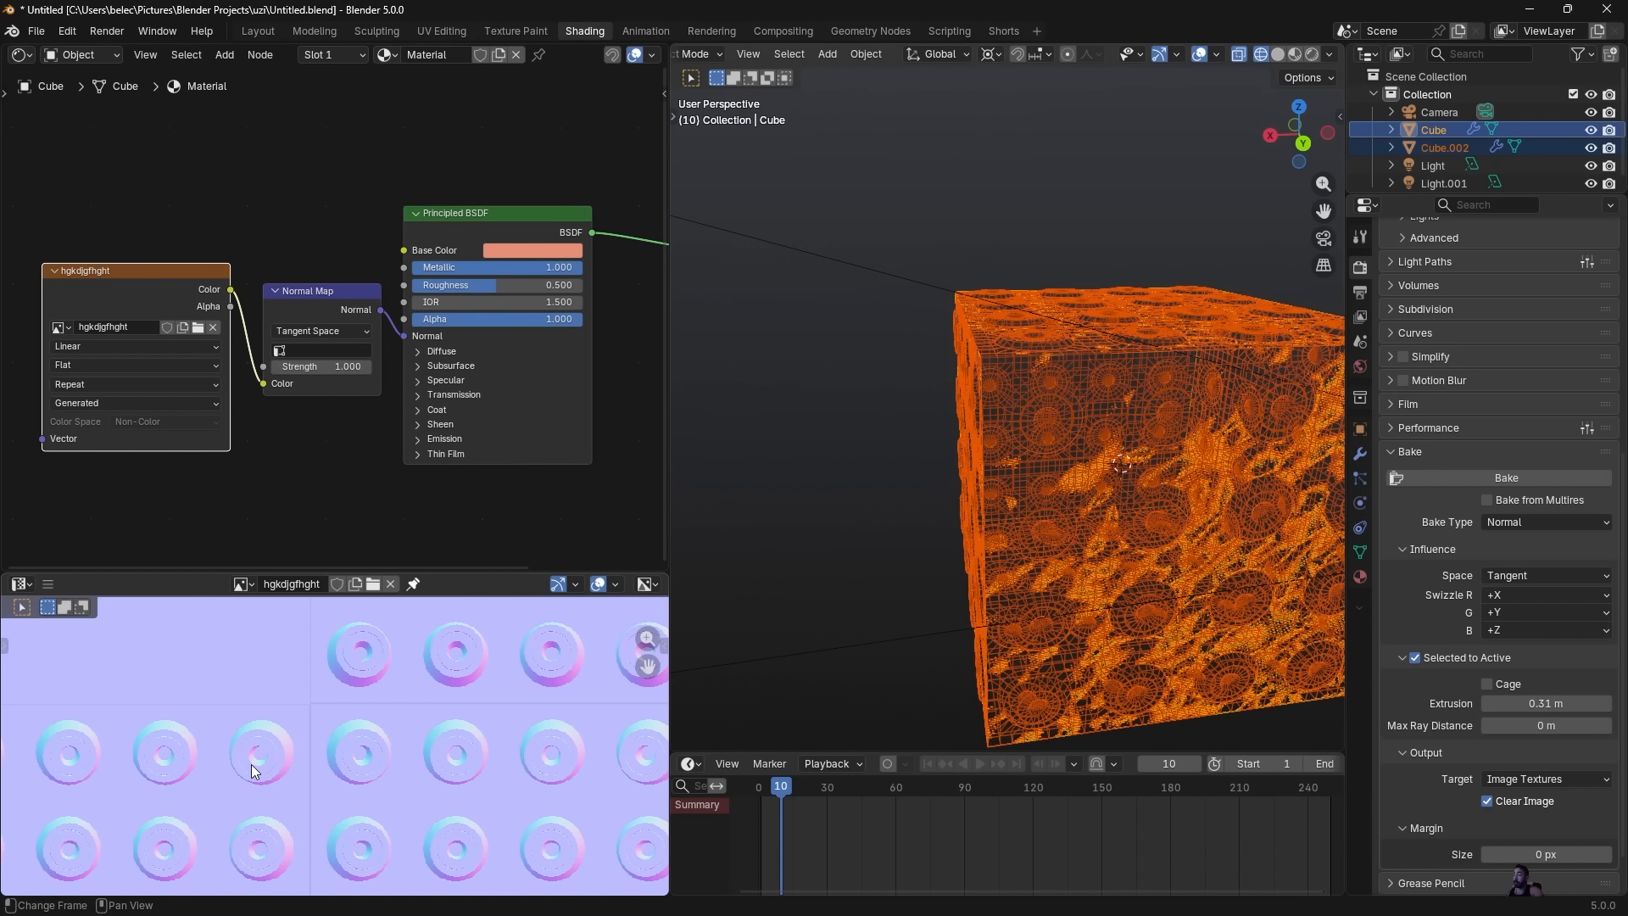
Examine the pixels around one ring of the baked normal map and bring up the image editor's commands.
{"action": "scroll", "coordinate": [224, 766], "scroll_direction": "up", "scroll_amount": 7}
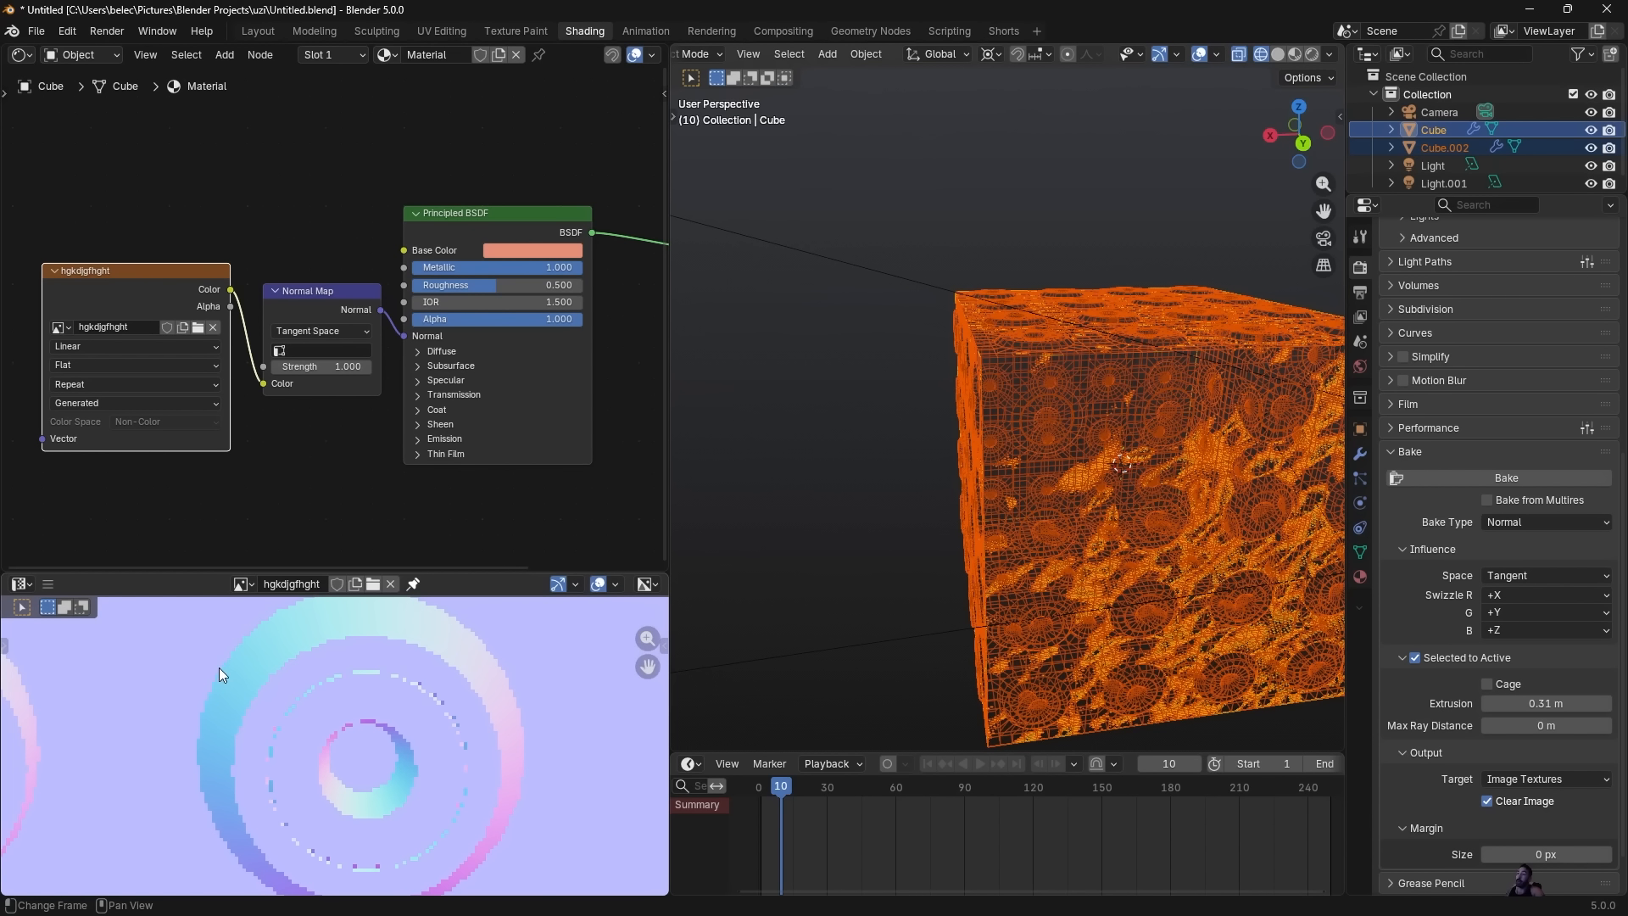
{"action": "left_click", "coordinate": [48, 583]}
{"action": "mouse_move", "coordinate": [109, 625]}
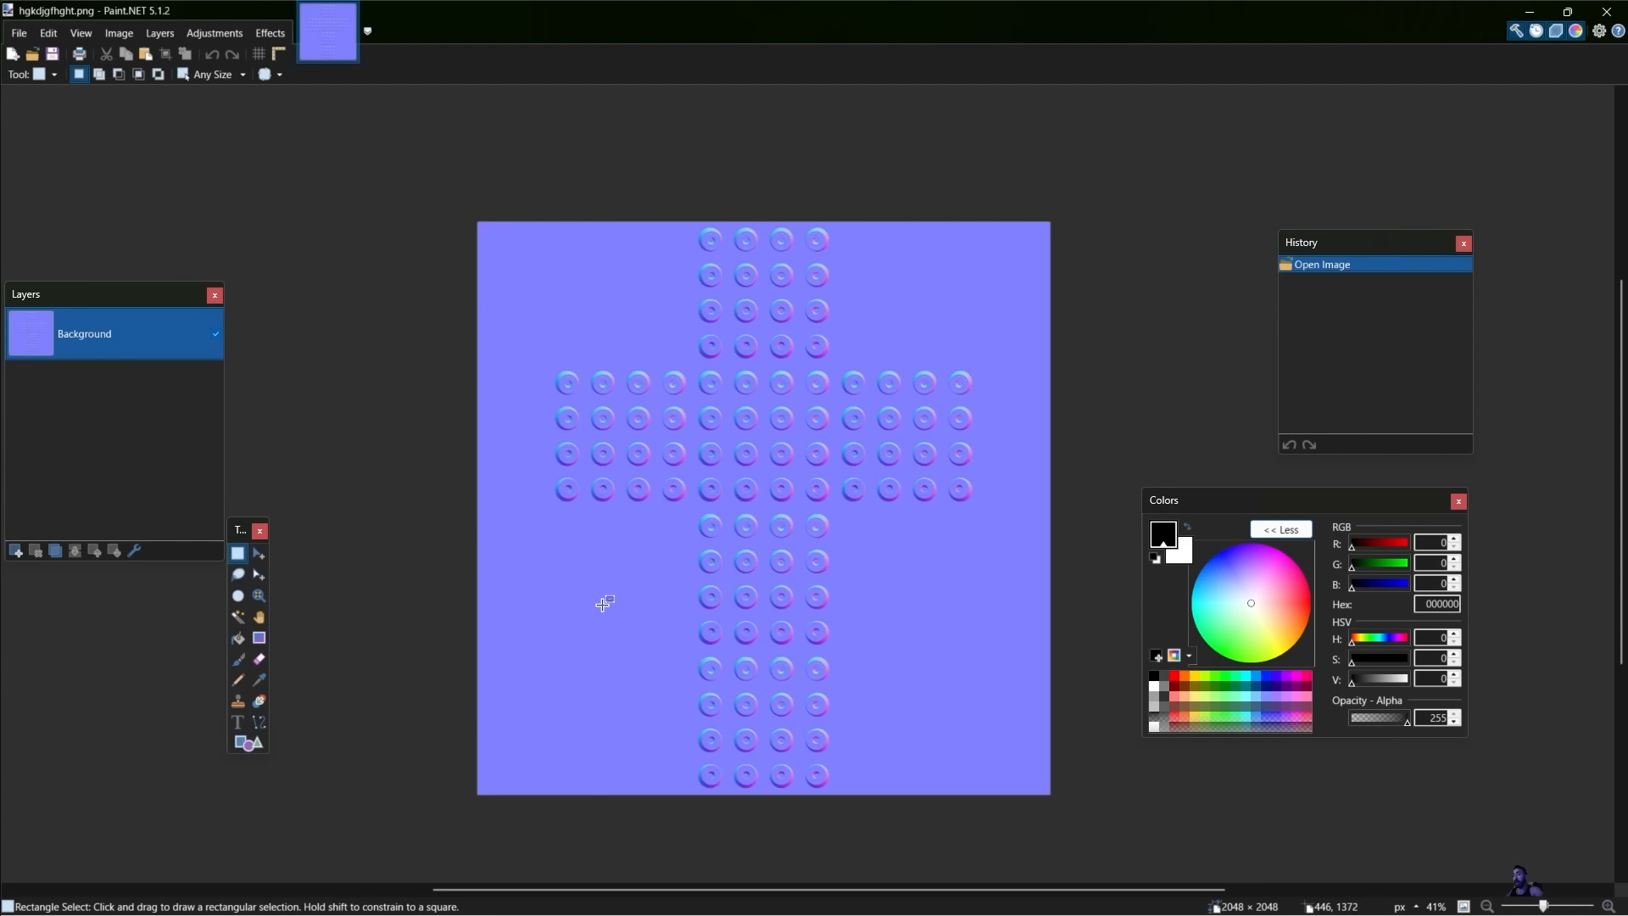
In Paint.NET, cut and re-paste the whole hgkdjgfhght.png image and shrink it to about half its width and height toward the canvas's lower-left corner.
{"action": "key", "text": "ctrl+a"}
{"action": "key", "text": "ctrl+x"}
{"action": "key", "text": "ctrl+v"}
{"action": "key", "text": "ctrl+a"}
{"action": "key", "text": "ctrl+x"}
{"action": "key", "text": "ctrl+v"}
{"action": "left_click_drag", "start_coordinate": [1116, 158], "coordinate": [832, 455]}
Select the entire canvas and examine the shrunken normal map's rings up close.
{"action": "scroll", "coordinate": [879, 400], "scroll_direction": "up", "scroll_amount": 7, "text": "ctrl"}
{"action": "key", "text": "ctrl+a"}
{"action": "scroll", "coordinate": [832, 454], "scroll_direction": "down", "scroll_amount": 7, "text": "ctrl"}
{"action": "scroll", "coordinate": [619, 522], "scroll_direction": "up", "scroll_amount": 9, "text": "ctrl"}
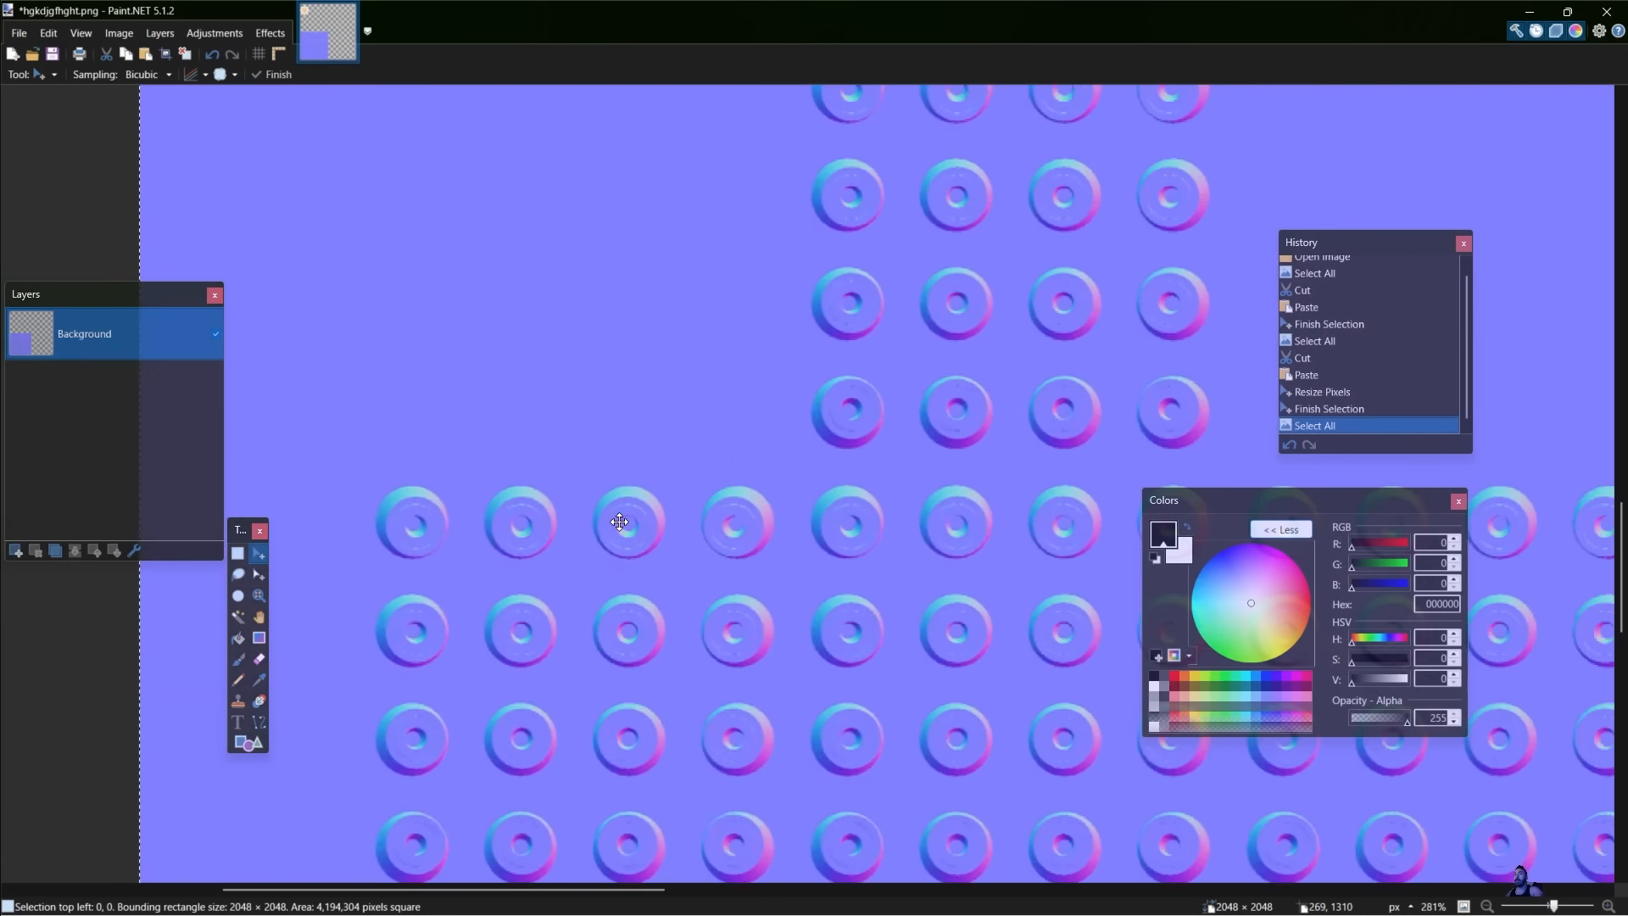
Examine the pixels of the shrunken normal map's small rings at several magnifications.
{"action": "scroll", "coordinate": [619, 522], "scroll_direction": "up", "scroll_amount": 7, "text": "ctrl"}
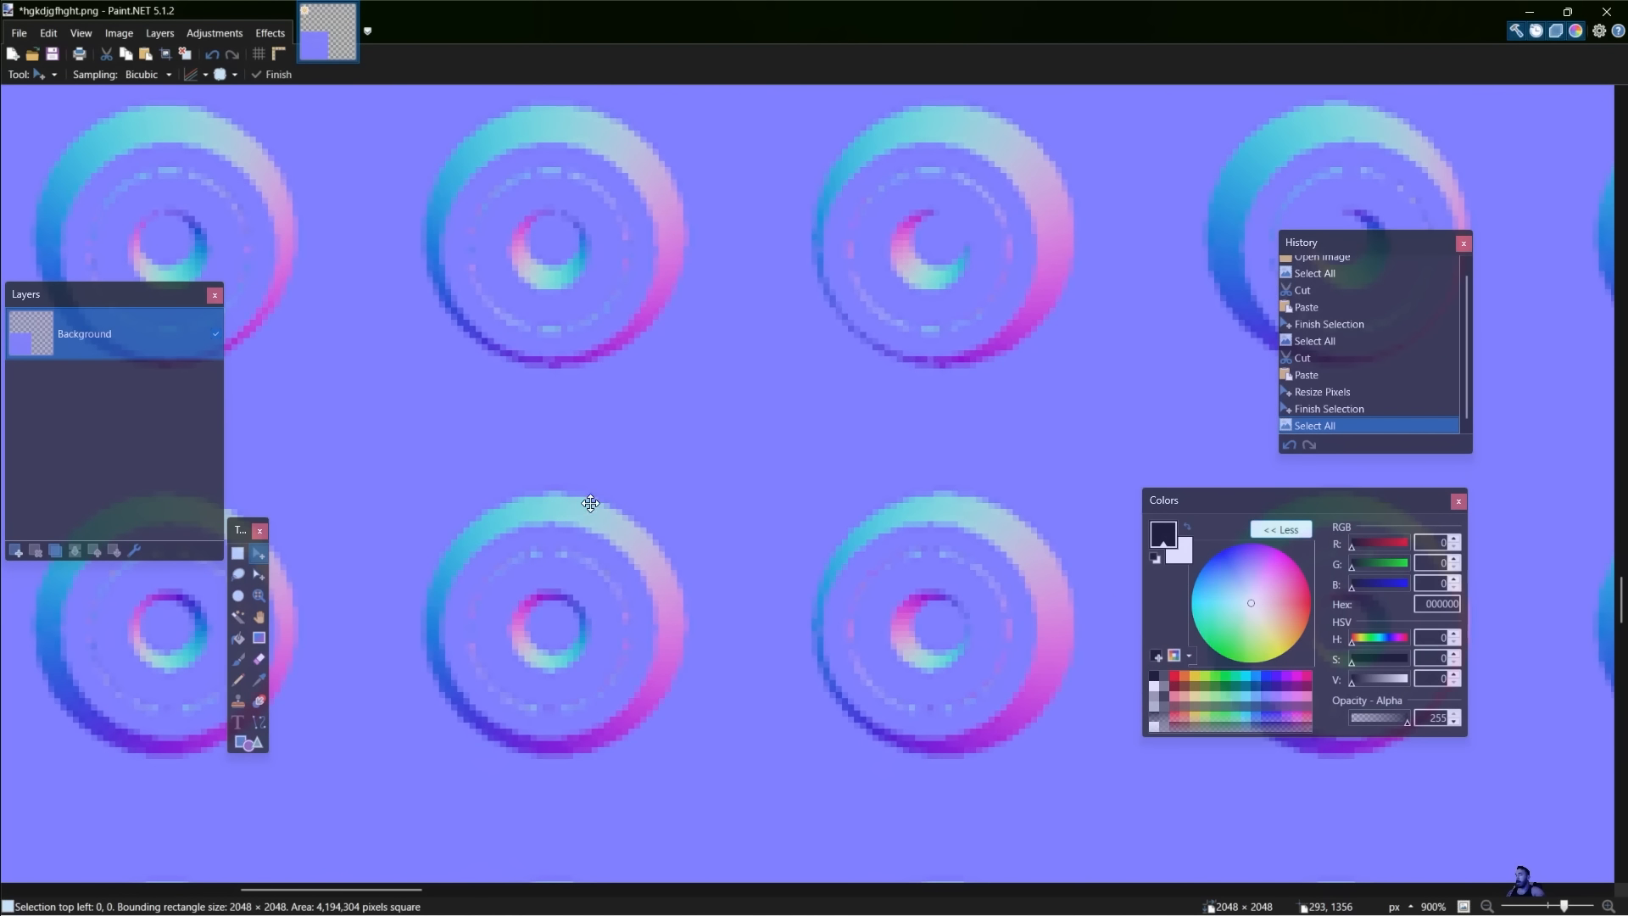
{"action": "scroll", "coordinate": [585, 552], "scroll_direction": "down", "scroll_amount": 5, "text": "ctrl"}
{"action": "scroll", "coordinate": [573, 578], "scroll_direction": "up", "scroll_amount": 3, "text": "ctrl"}
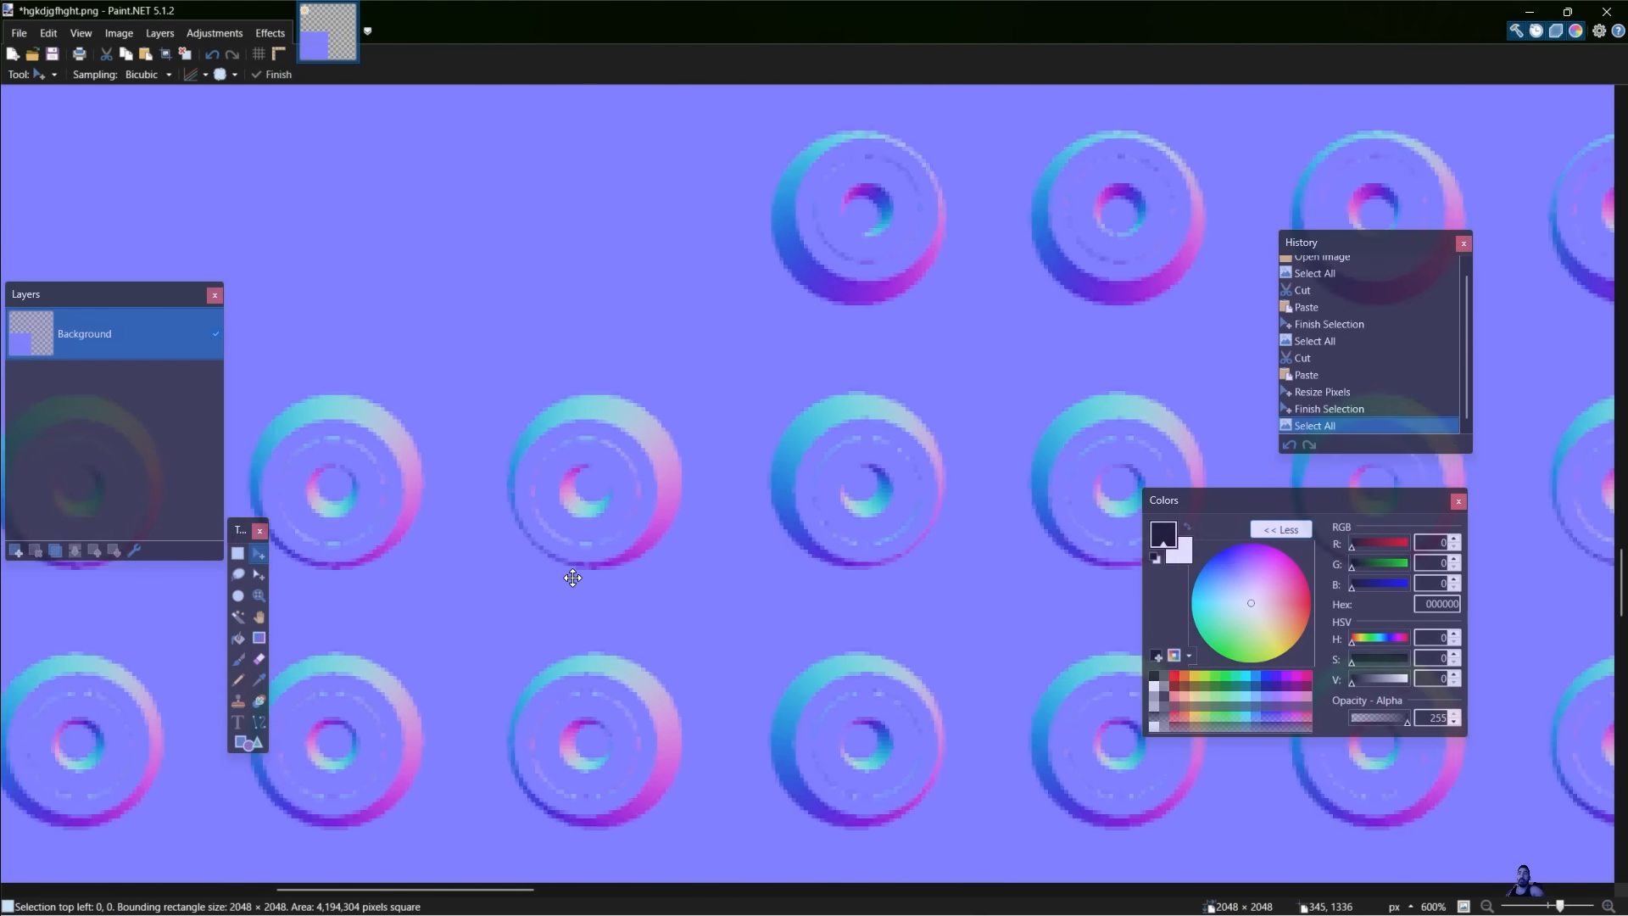
{"action": "scroll", "coordinate": [573, 578], "scroll_direction": "up", "scroll_amount": 1, "text": "ctrl"}
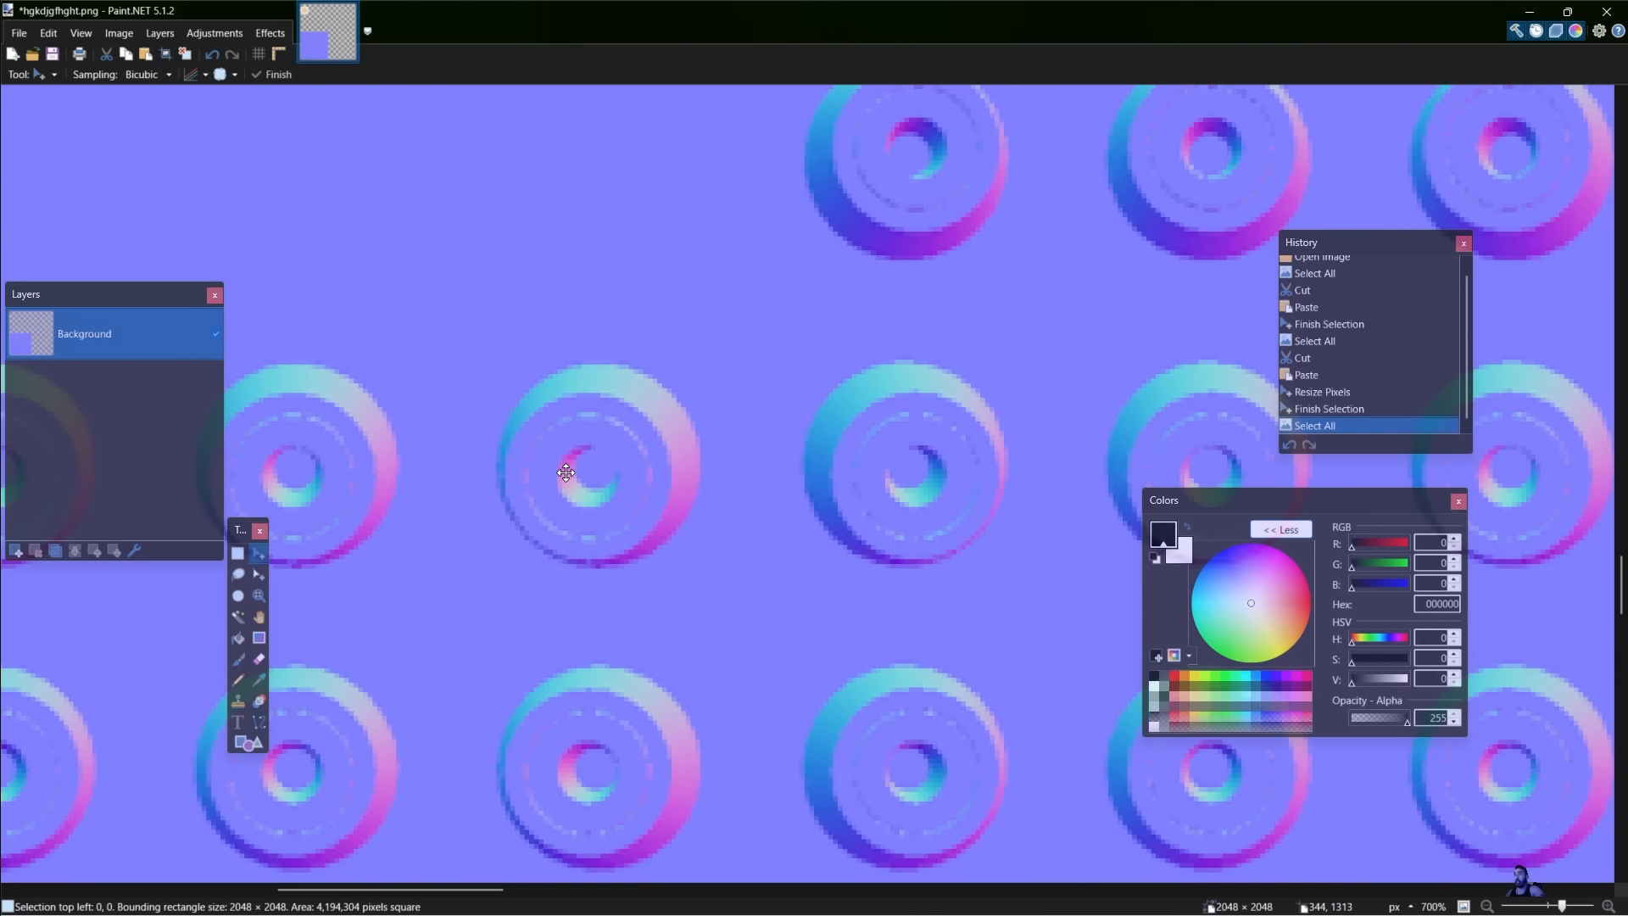
{"action": "middle_click_drag", "start_coordinate": [566, 473], "coordinate": [617, 548]}
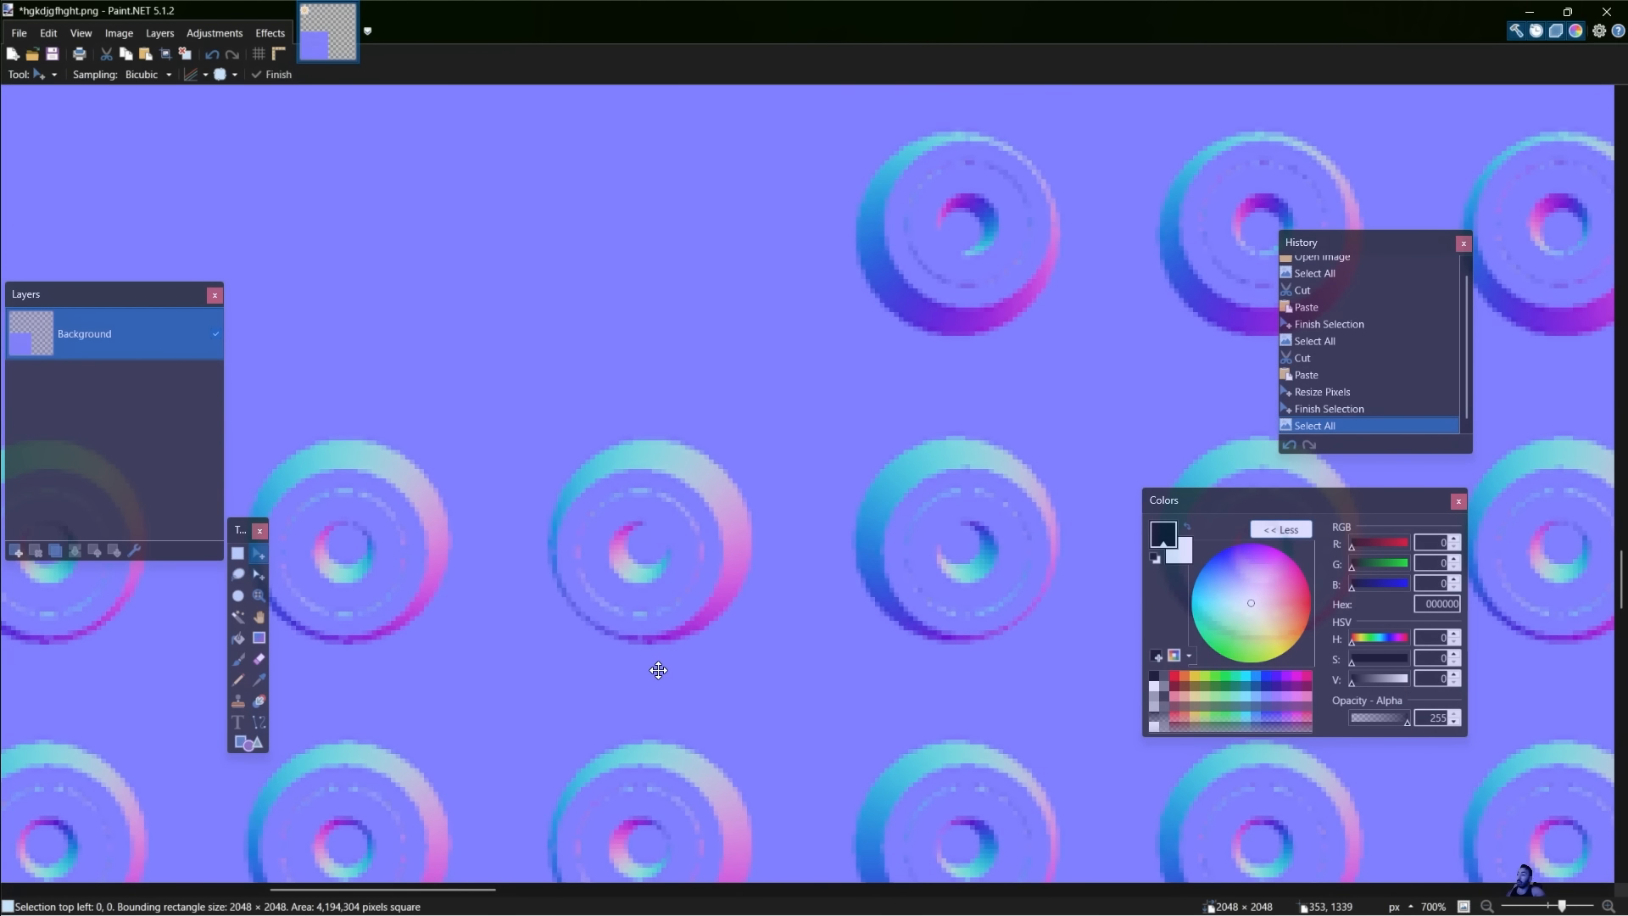
Switch to the uzi.blend project in Blender and select the front gun's handguard, lower frame and upper body parts.
{"action": "mouse_move", "coordinate": [298, 884]}
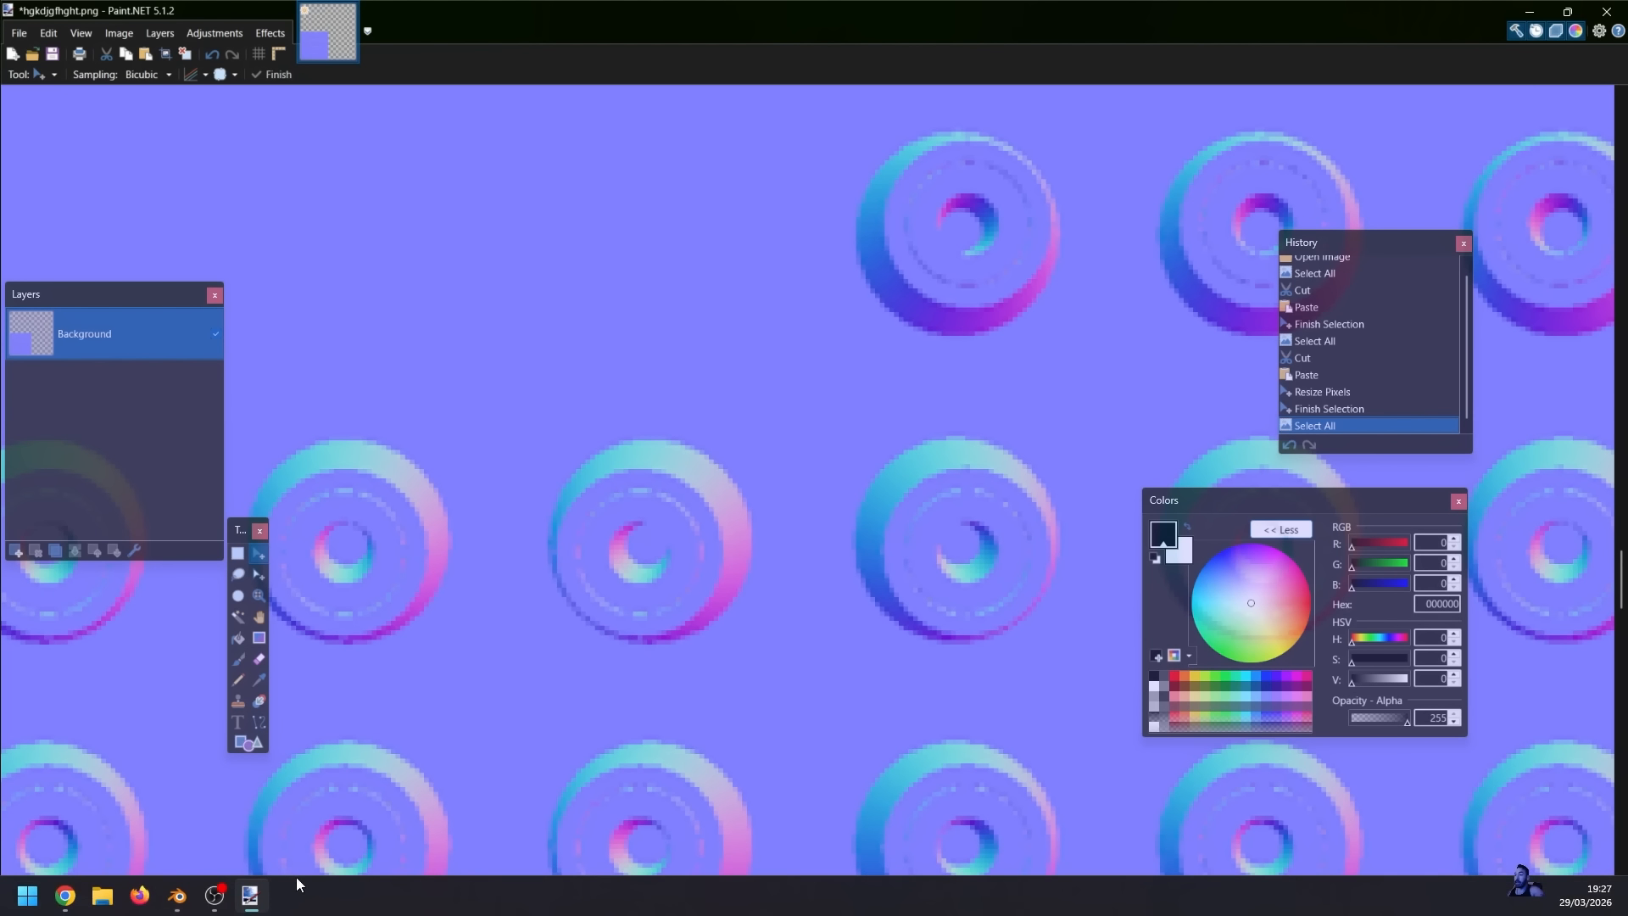
{"action": "left_click", "coordinate": [178, 904]}
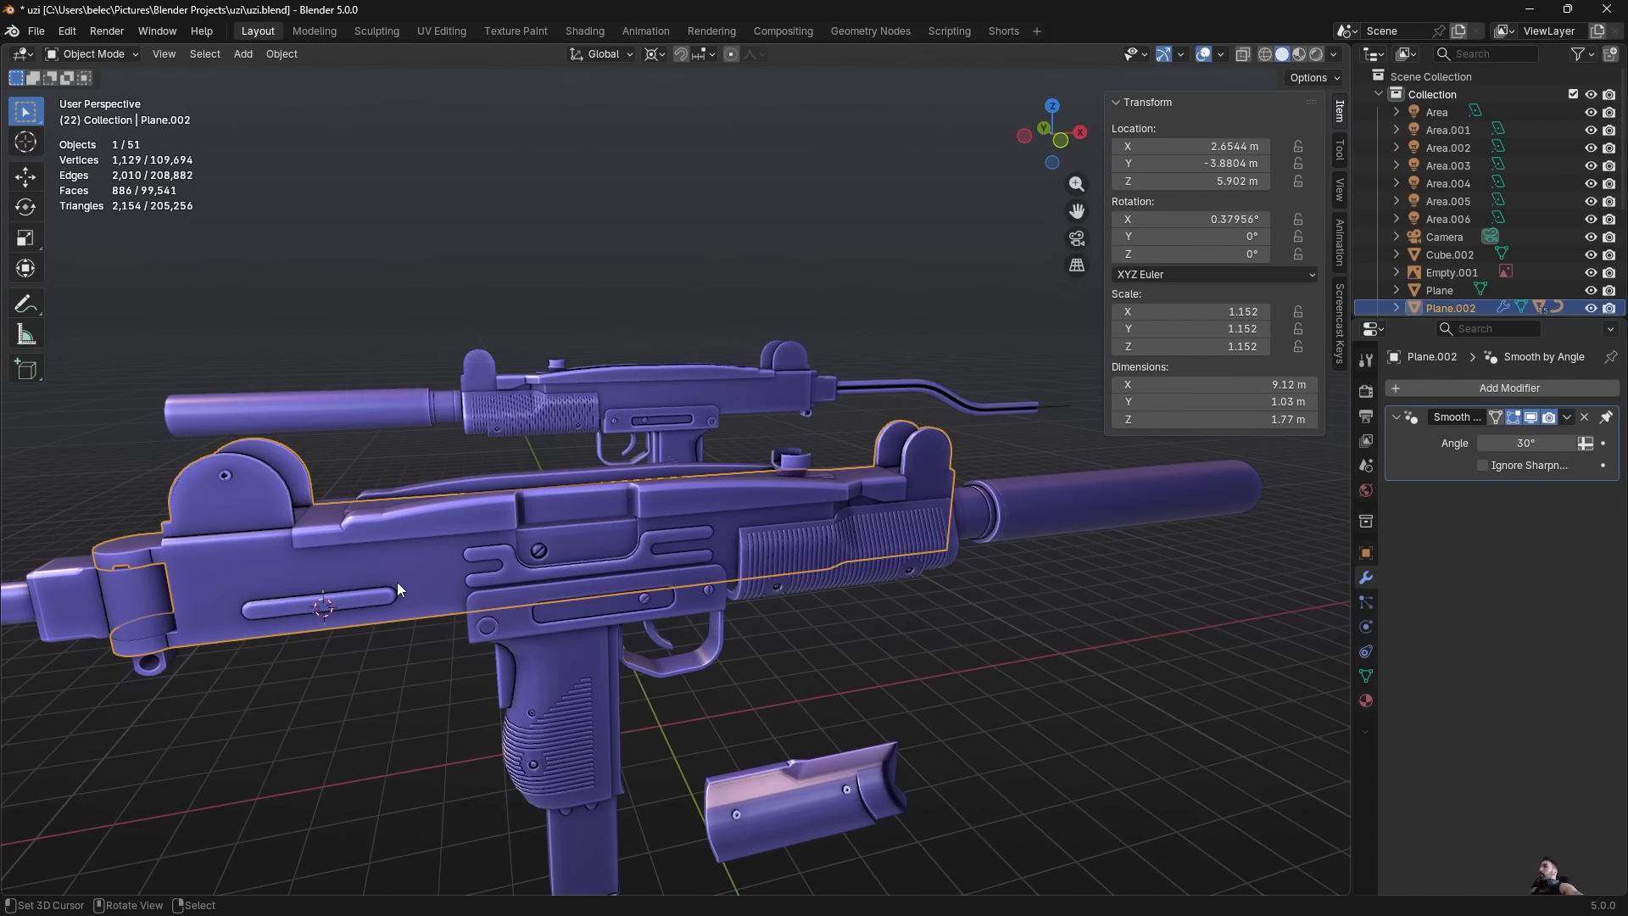
{"action": "middle_click_drag", "start_coordinate": [397, 581], "coordinate": [531, 583]}
{"action": "left_click", "coordinate": [536, 597]}
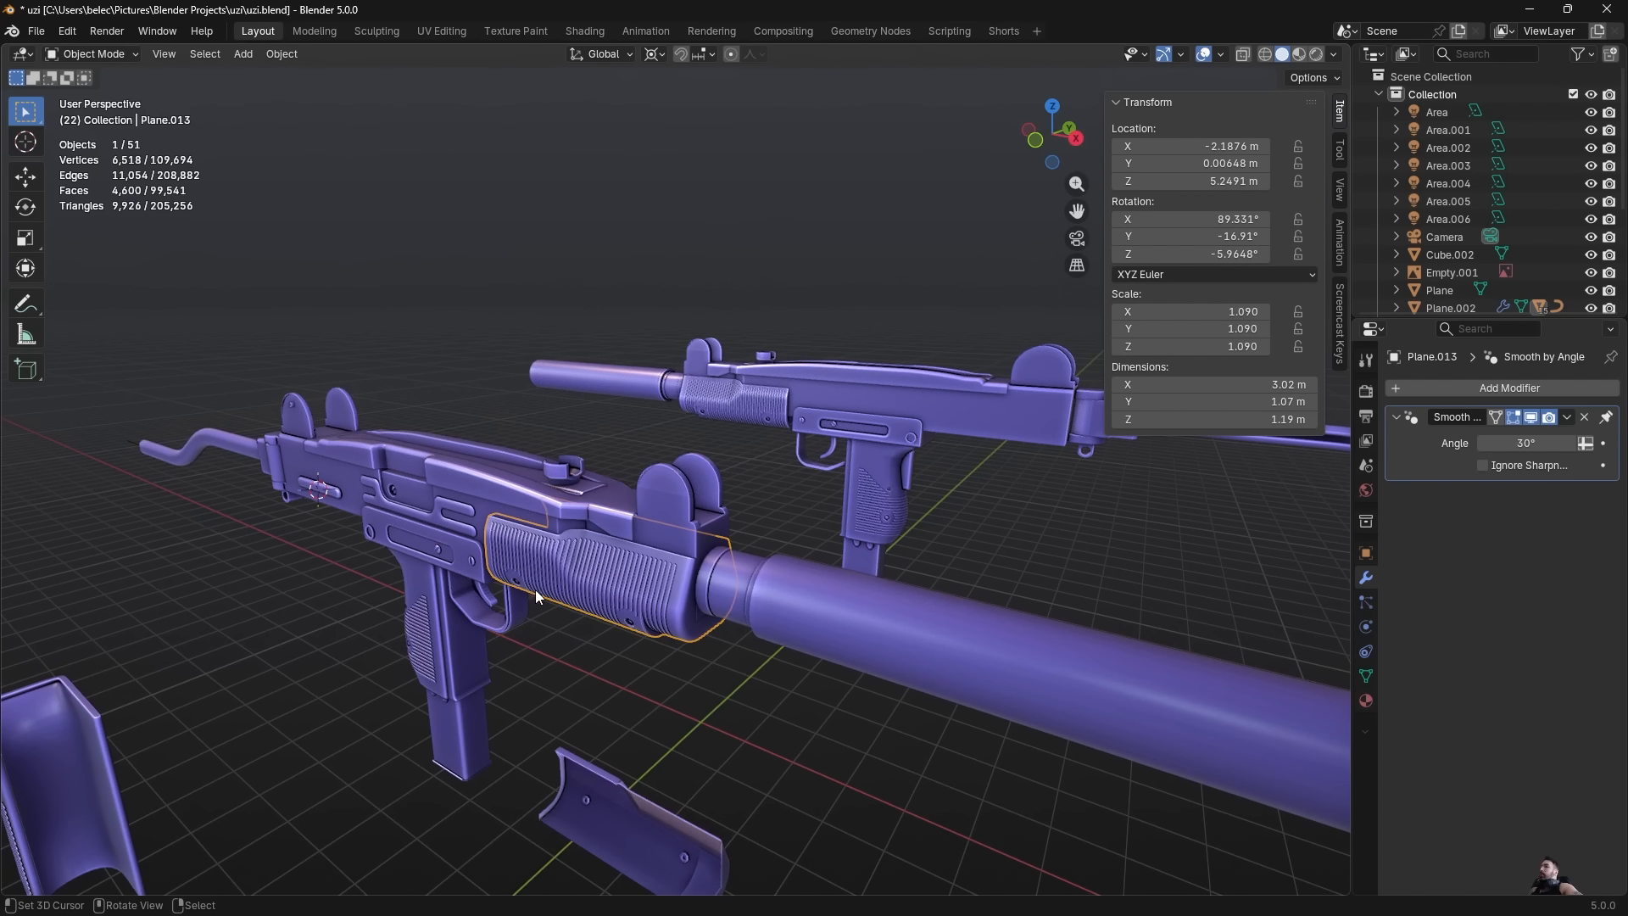
{"action": "right_click", "coordinate": [435, 571]}
{"action": "right_click", "coordinate": [439, 552], "text": "shift"}
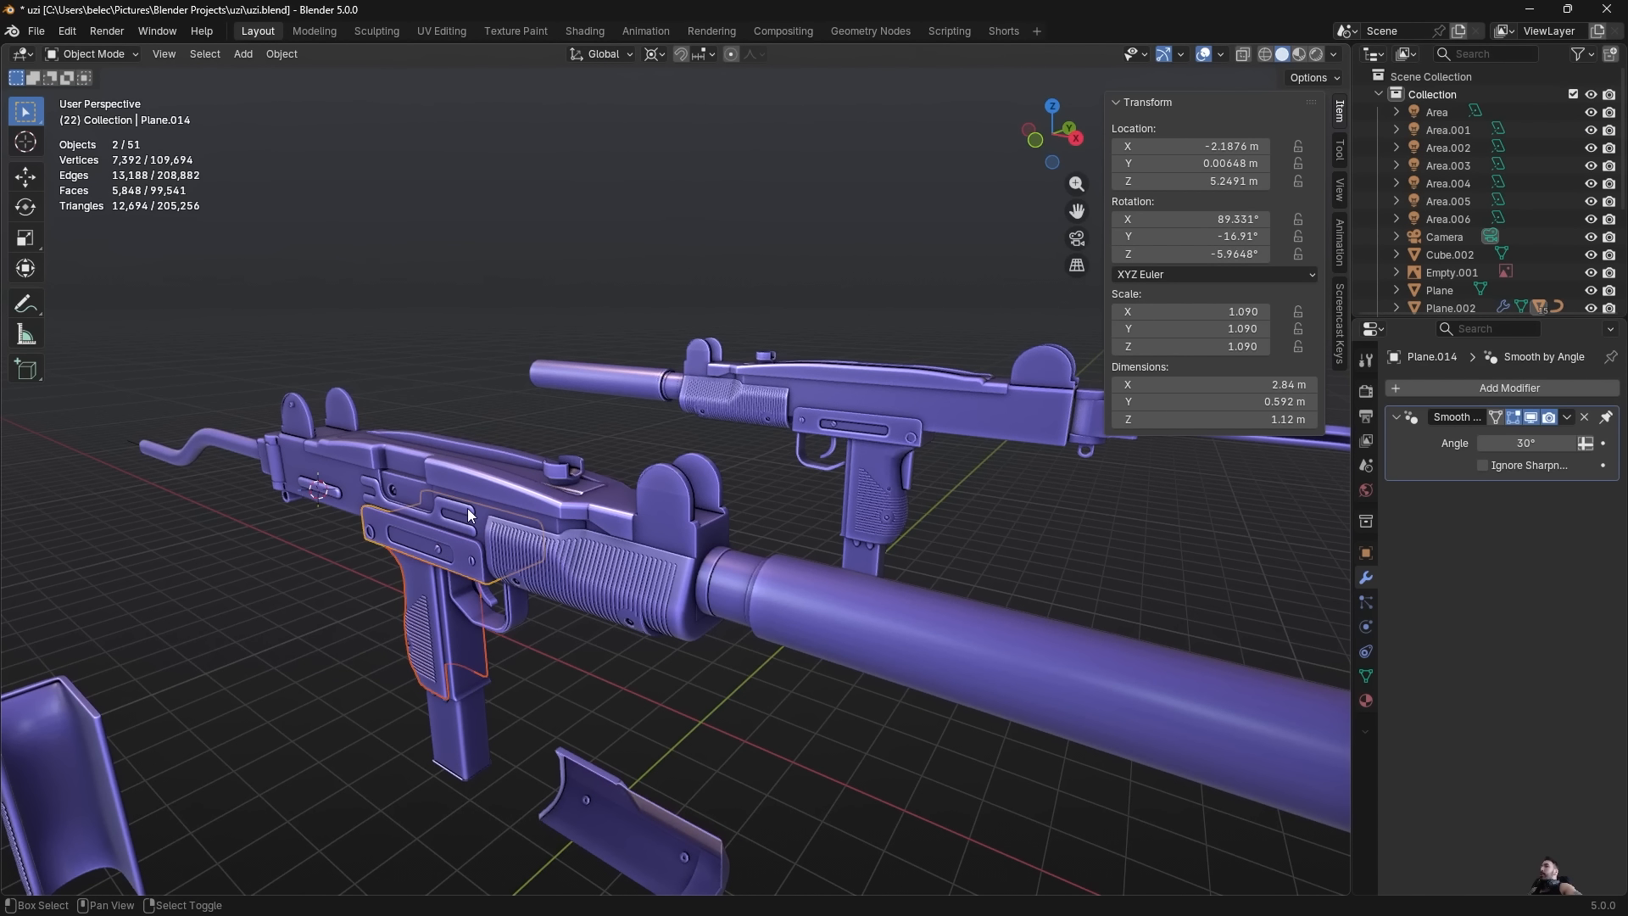
{"action": "right_click", "coordinate": [466, 508], "text": "shift"}
{"action": "right_click", "coordinate": [483, 457], "text": "shift"}
Highlight the front gun's body, grip, magazine and suppressor in wireframe to check their meshes, and clear the selection.
{"action": "left_click_drag", "start_coordinate": [420, 475], "coordinate": [624, 653]}
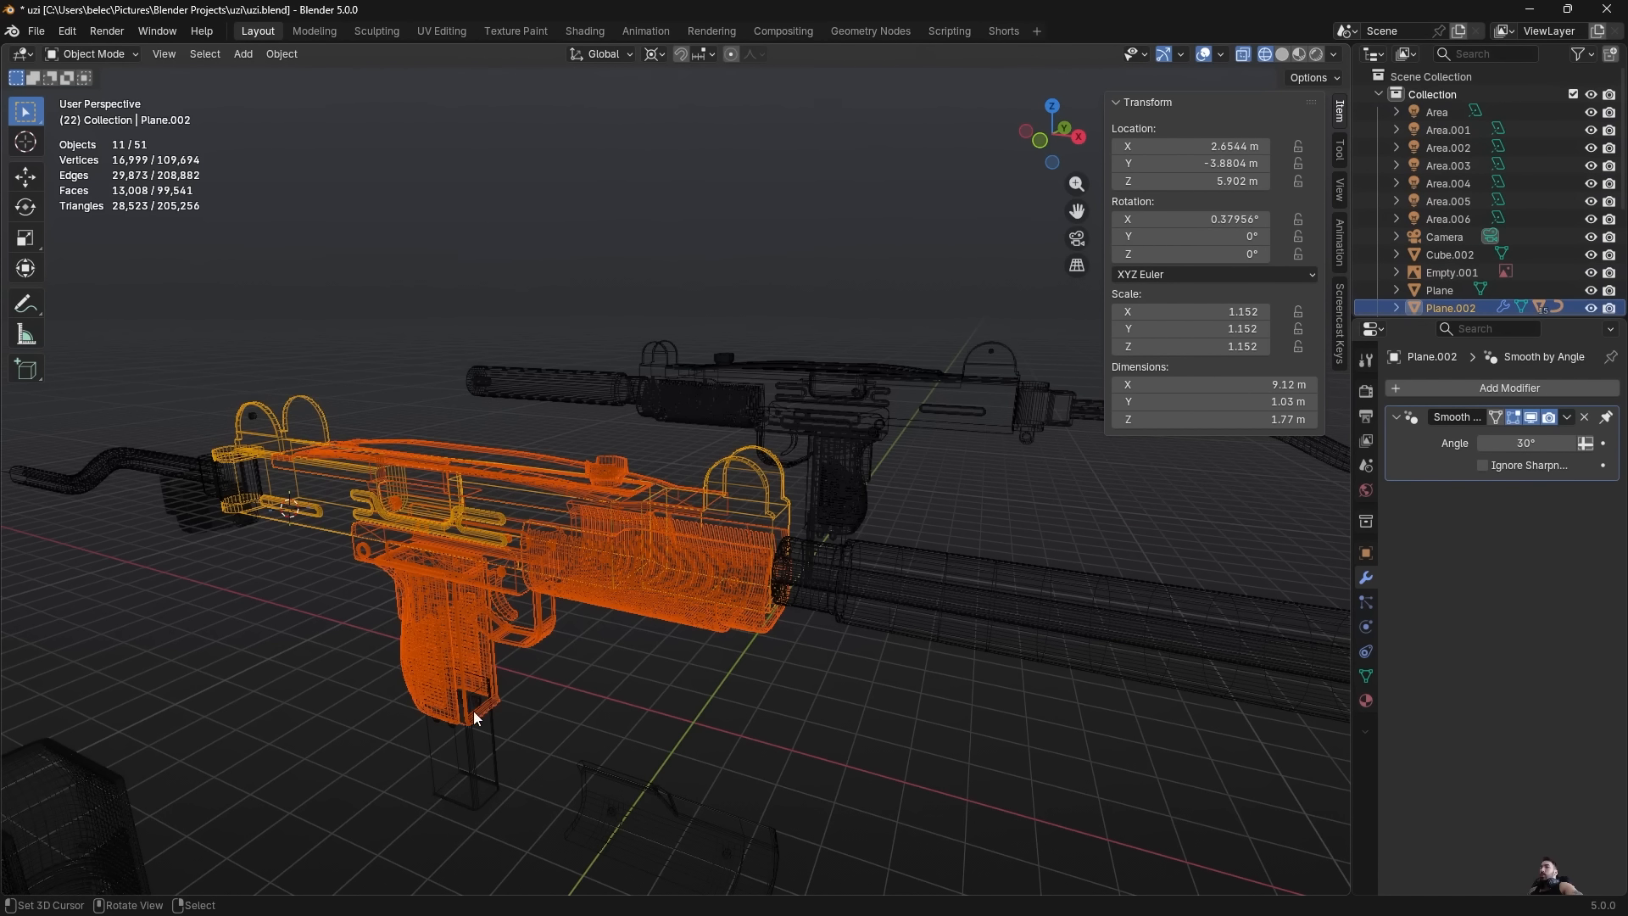
{"action": "right_click", "coordinate": [472, 710], "text": "shift"}
{"action": "right_click", "coordinate": [835, 577], "text": "shift"}
{"action": "right_click", "coordinate": [331, 521], "text": "shift"}
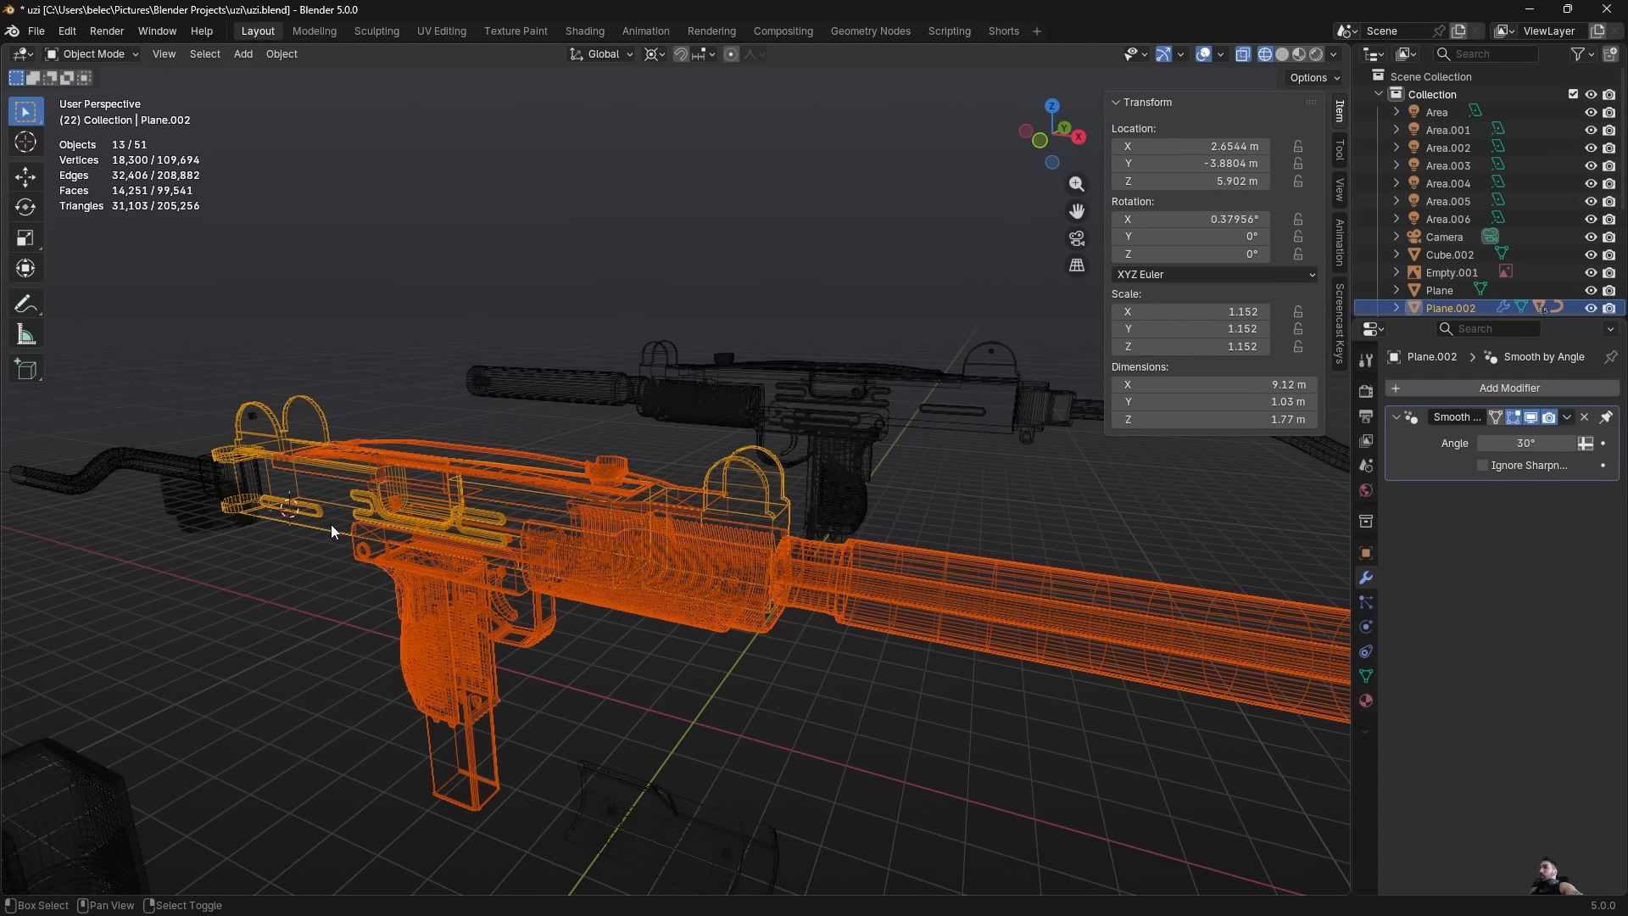
{"action": "middle_click_drag", "start_coordinate": [330, 524], "coordinate": [527, 505]}
{"action": "key", "text": "shift+z"}
{"action": "key", "text": "alt+a"}
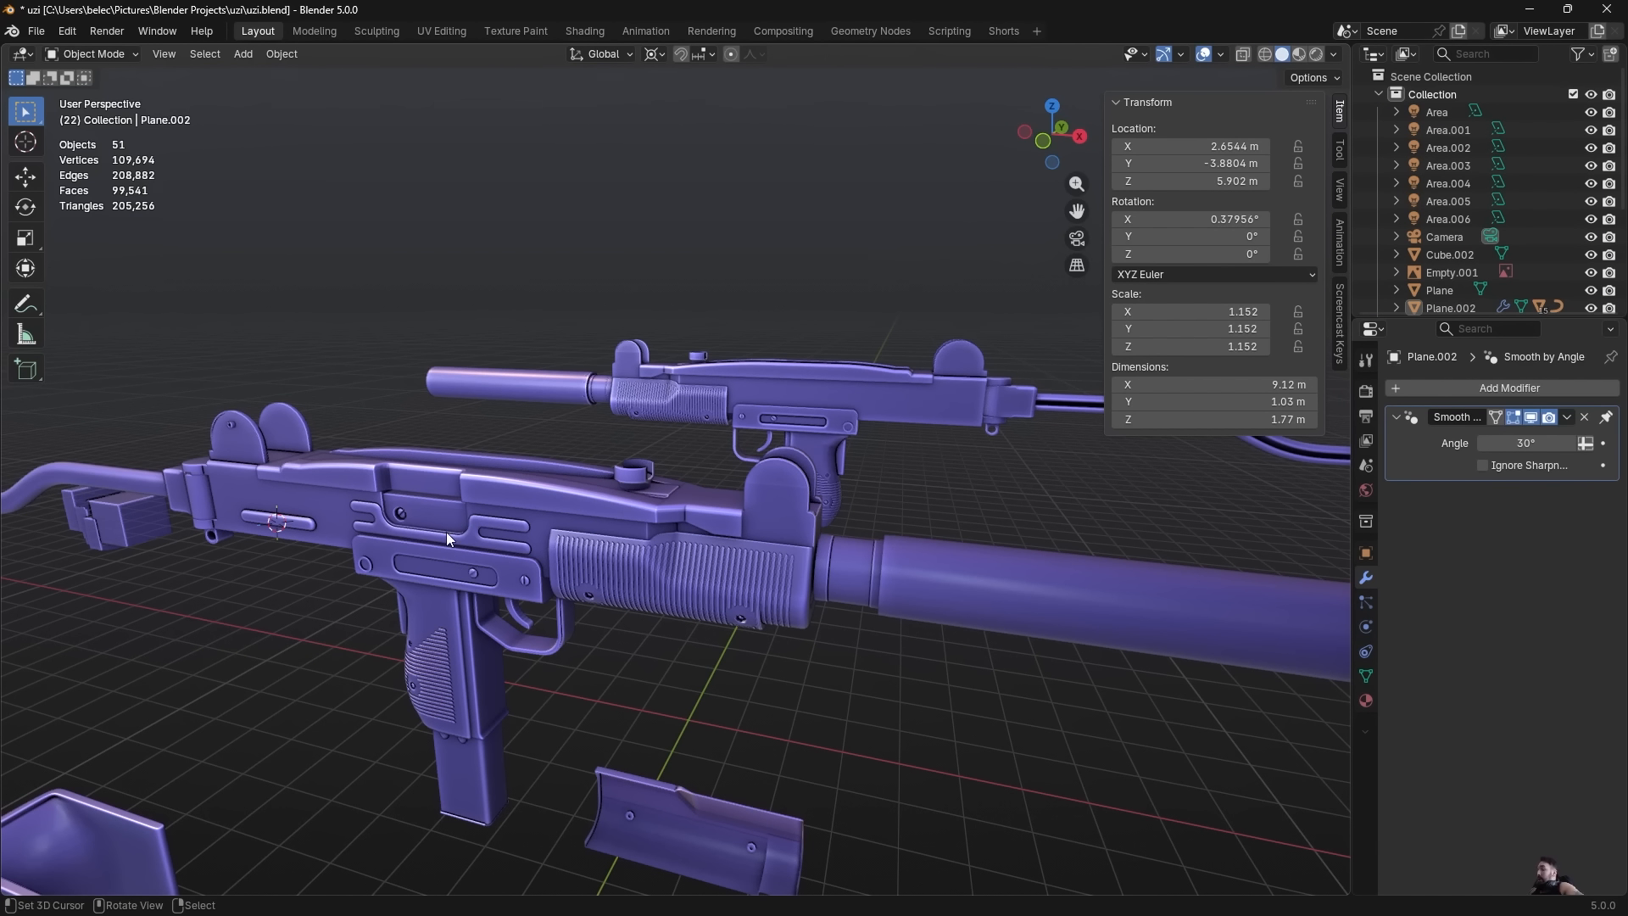
Select the front gun's ribbed handguard, lower frame and pistol grip together.
{"action": "middle_click_drag", "start_coordinate": [472, 587], "coordinate": [447, 595]}
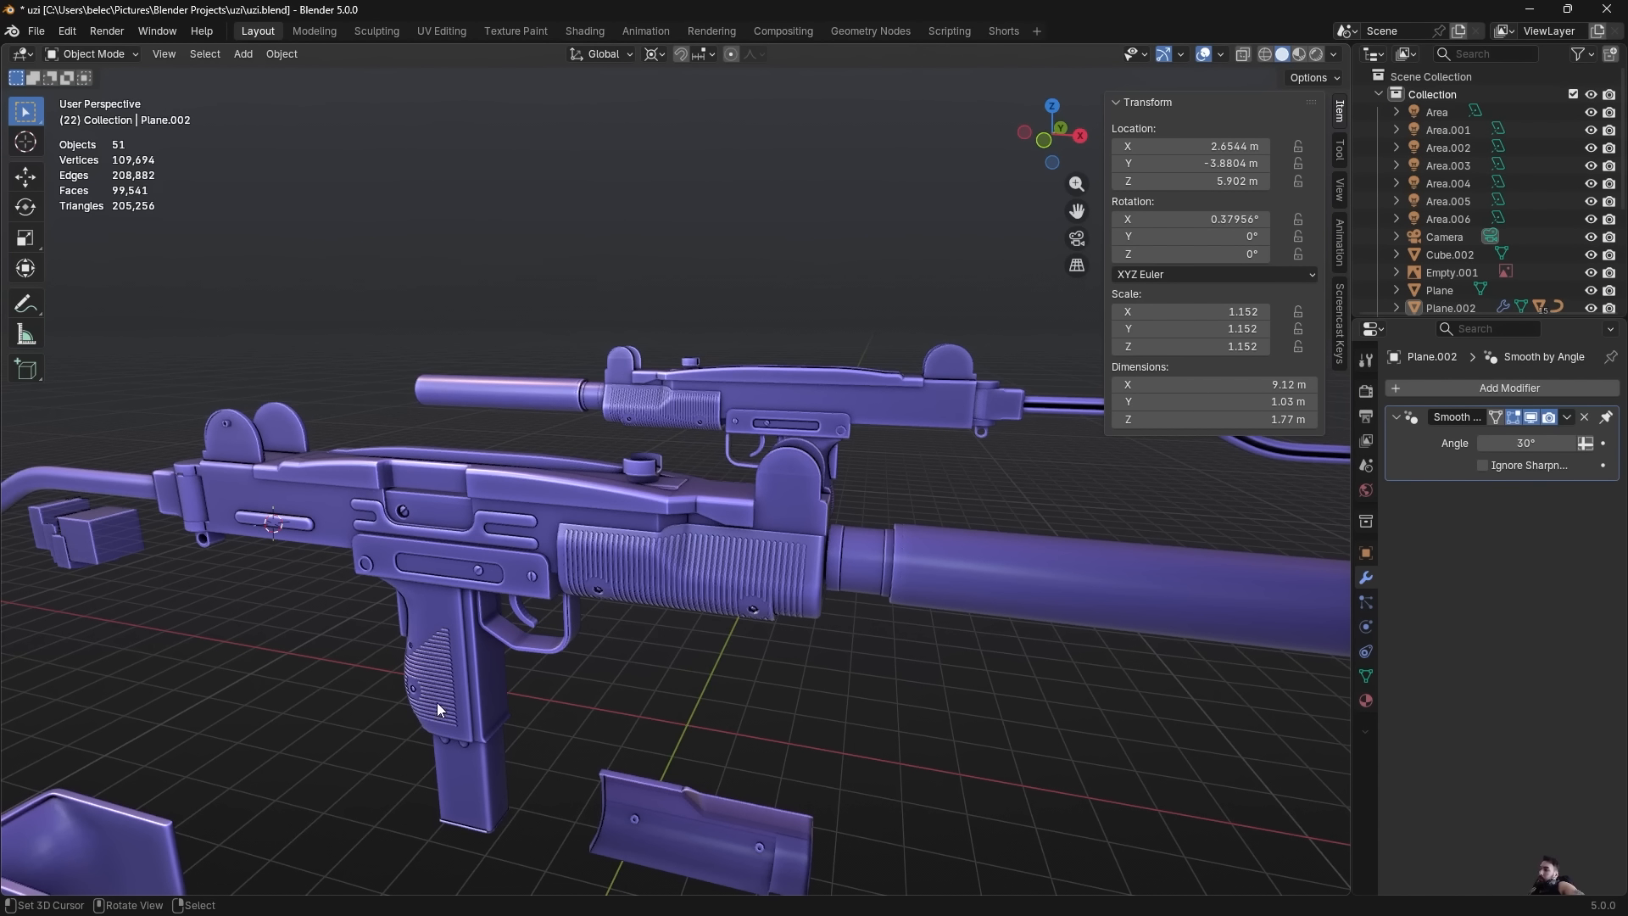
{"action": "scroll", "coordinate": [477, 702], "scroll_direction": "up", "scroll_amount": 2}
{"action": "left_click", "coordinate": [413, 609], "text": "shift"}
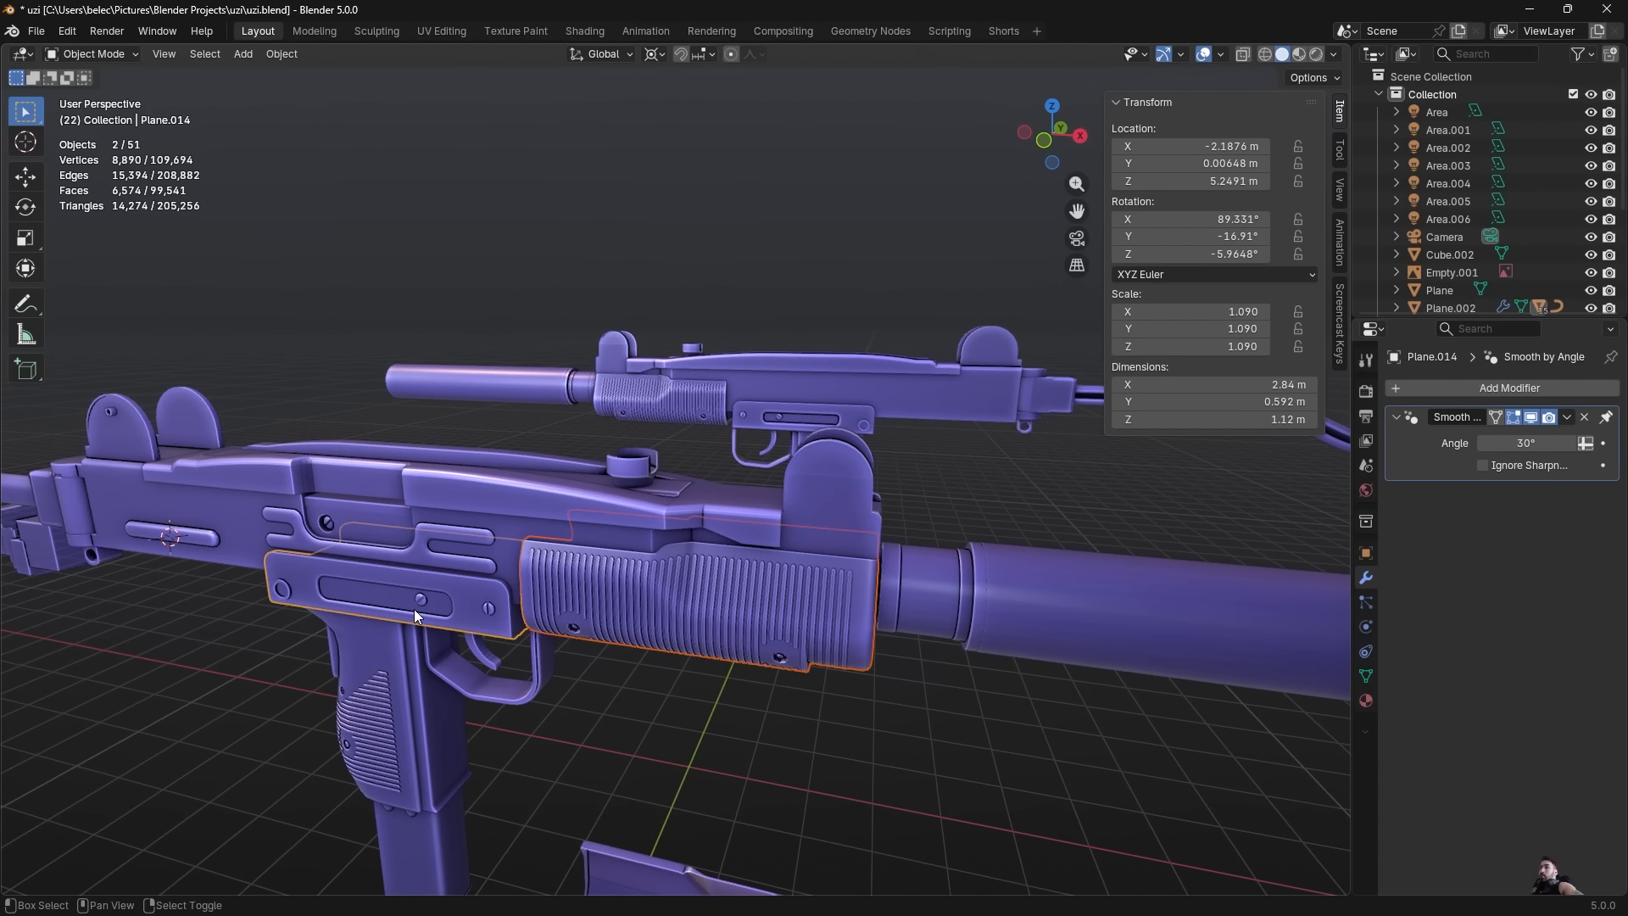
{"action": "left_click", "coordinate": [379, 666], "text": "shift"}
Inspect the selected handguard, frame and grip in wireframe and solid shading from the other side of the gun.
{"action": "middle_click_drag", "start_coordinate": [379, 667], "coordinate": [627, 631]}
{"action": "key", "text": "shift+z"}
{"action": "scroll", "coordinate": [638, 624], "scroll_direction": "down", "scroll_amount": 3}
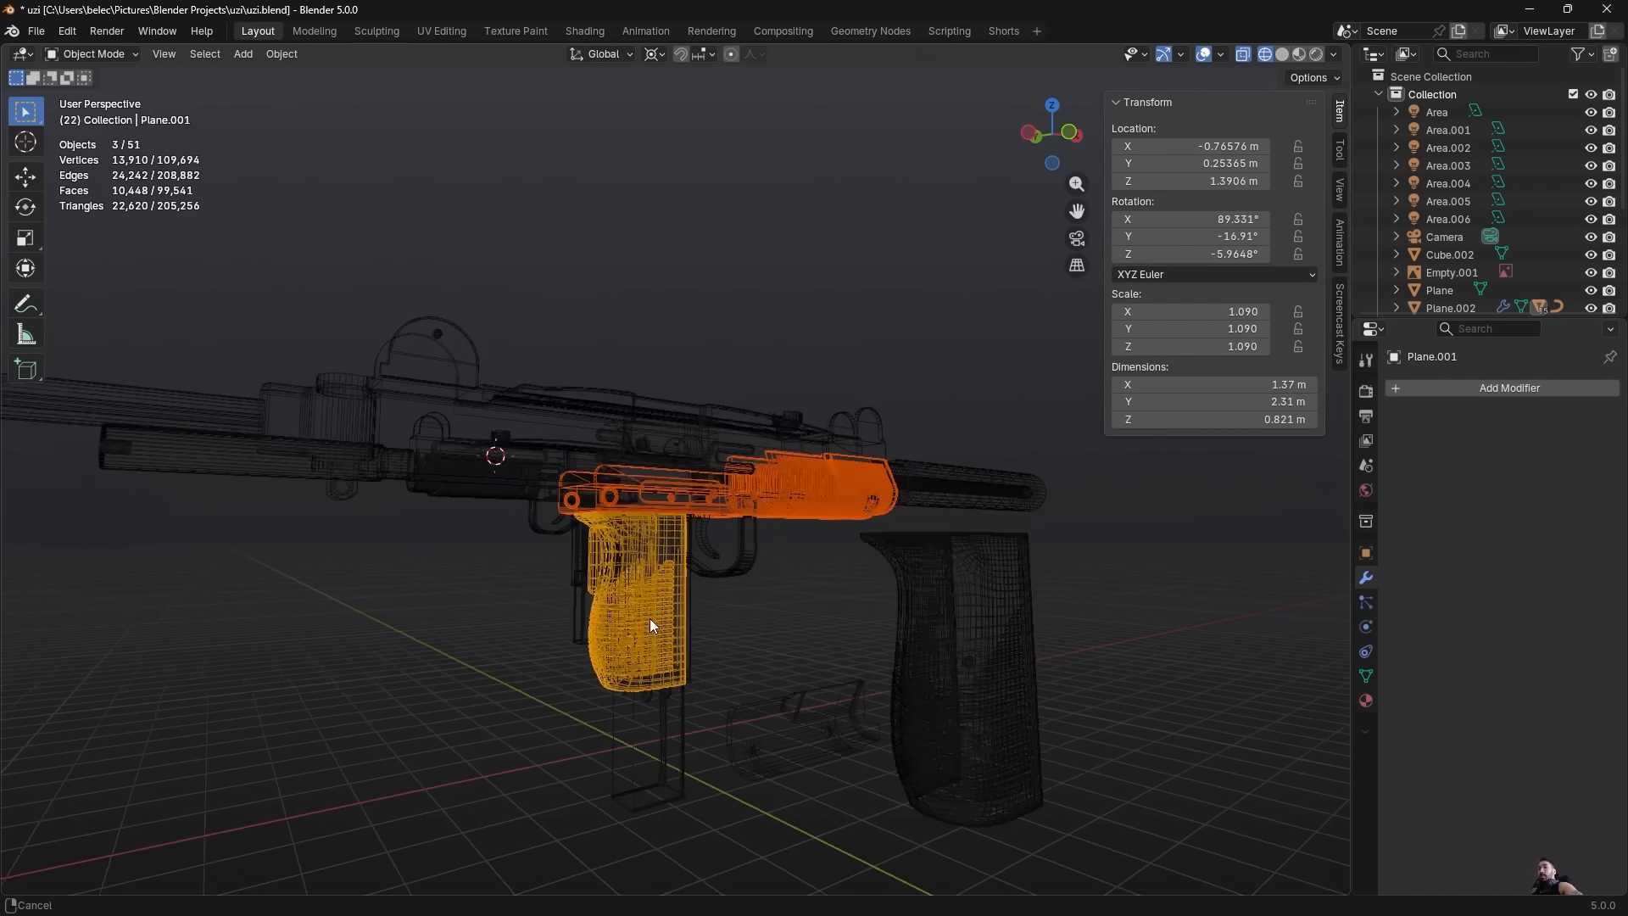
{"action": "key", "text": "shift+z"}
{"action": "scroll", "coordinate": [838, 500], "scroll_direction": "up", "scroll_amount": 3}
{"action": "mouse_move", "coordinate": [838, 500]}
{"action": "middle_mouse_down", "text": "shift"}
{"action": "mouse_move", "coordinate": [736, 527]}
{"action": "mouse_move", "coordinate": [699, 560]}
{"action": "middle_mouse_up", "text": "shift"}
{"action": "scroll", "coordinate": [653, 551], "scroll_direction": "down", "scroll_amount": 2}
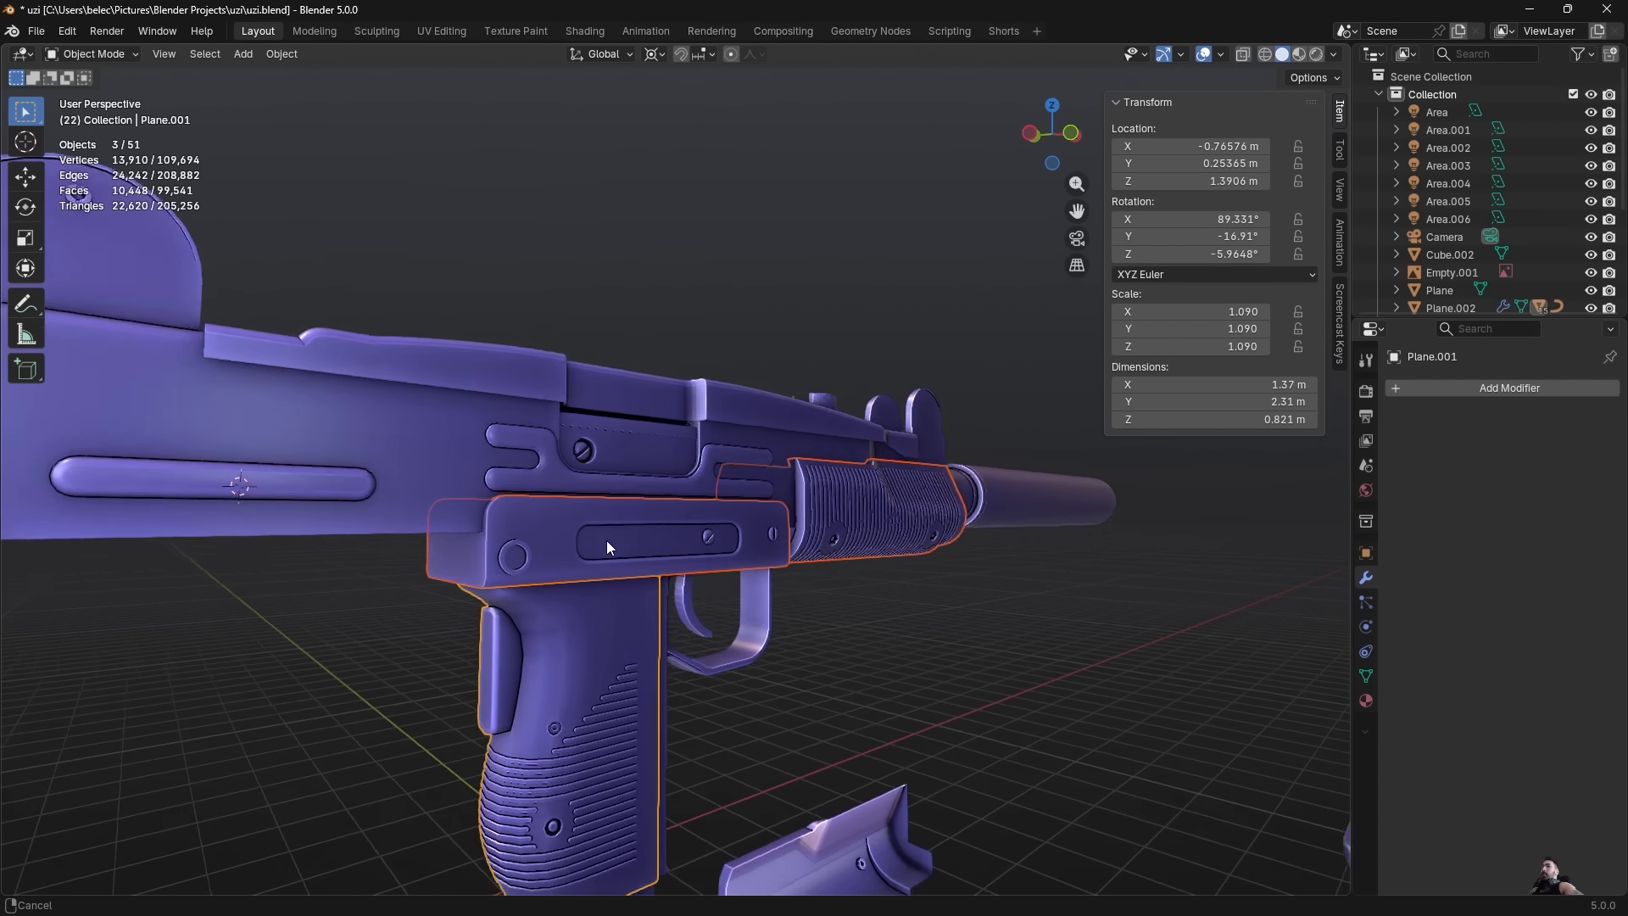
{"action": "mouse_move", "coordinate": [607, 541]}
{"action": "middle_mouse_down"}
{"action": "mouse_move", "coordinate": [585, 573]}
{"action": "mouse_move", "coordinate": [543, 577]}
{"action": "mouse_move", "coordinate": [597, 593]}
{"action": "mouse_move", "coordinate": [577, 544]}
{"action": "mouse_move", "coordinate": [595, 592]}
{"action": "mouse_move", "coordinate": [622, 578]}
{"action": "mouse_move", "coordinate": [577, 547]}
{"action": "middle_mouse_up"}
{"action": "scroll", "coordinate": [597, 593], "scroll_direction": "up", "scroll_amount": 2}
Open the three selected parts in Edit Mode with edge selection, deselect everything and save uzi.blend.
{"action": "key", "text": "Tab"}
{"action": "key", "text": "2"}
{"action": "key", "text": "alt+a"}
{"action": "scroll", "coordinate": [621, 549], "scroll_direction": "down", "scroll_amount": 1}
{"action": "scroll", "coordinate": [578, 547], "scroll_direction": "up", "scroll_amount": 1}
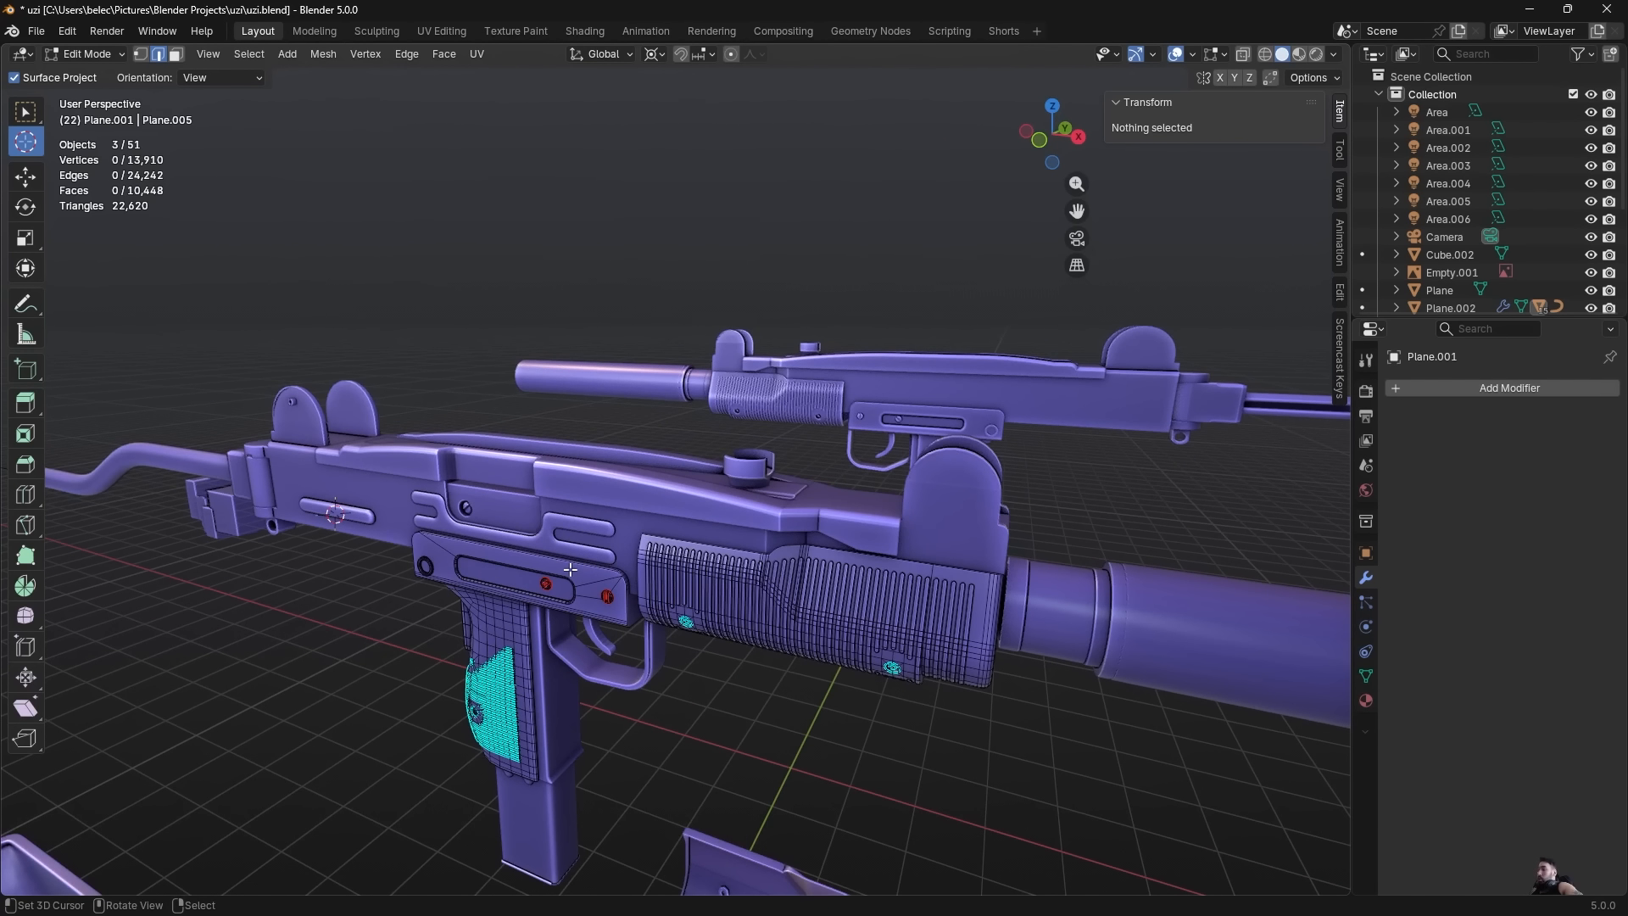
{"action": "scroll", "coordinate": [534, 528], "scroll_direction": "up", "scroll_amount": 2}
{"action": "key", "text": "ctrl+s"}
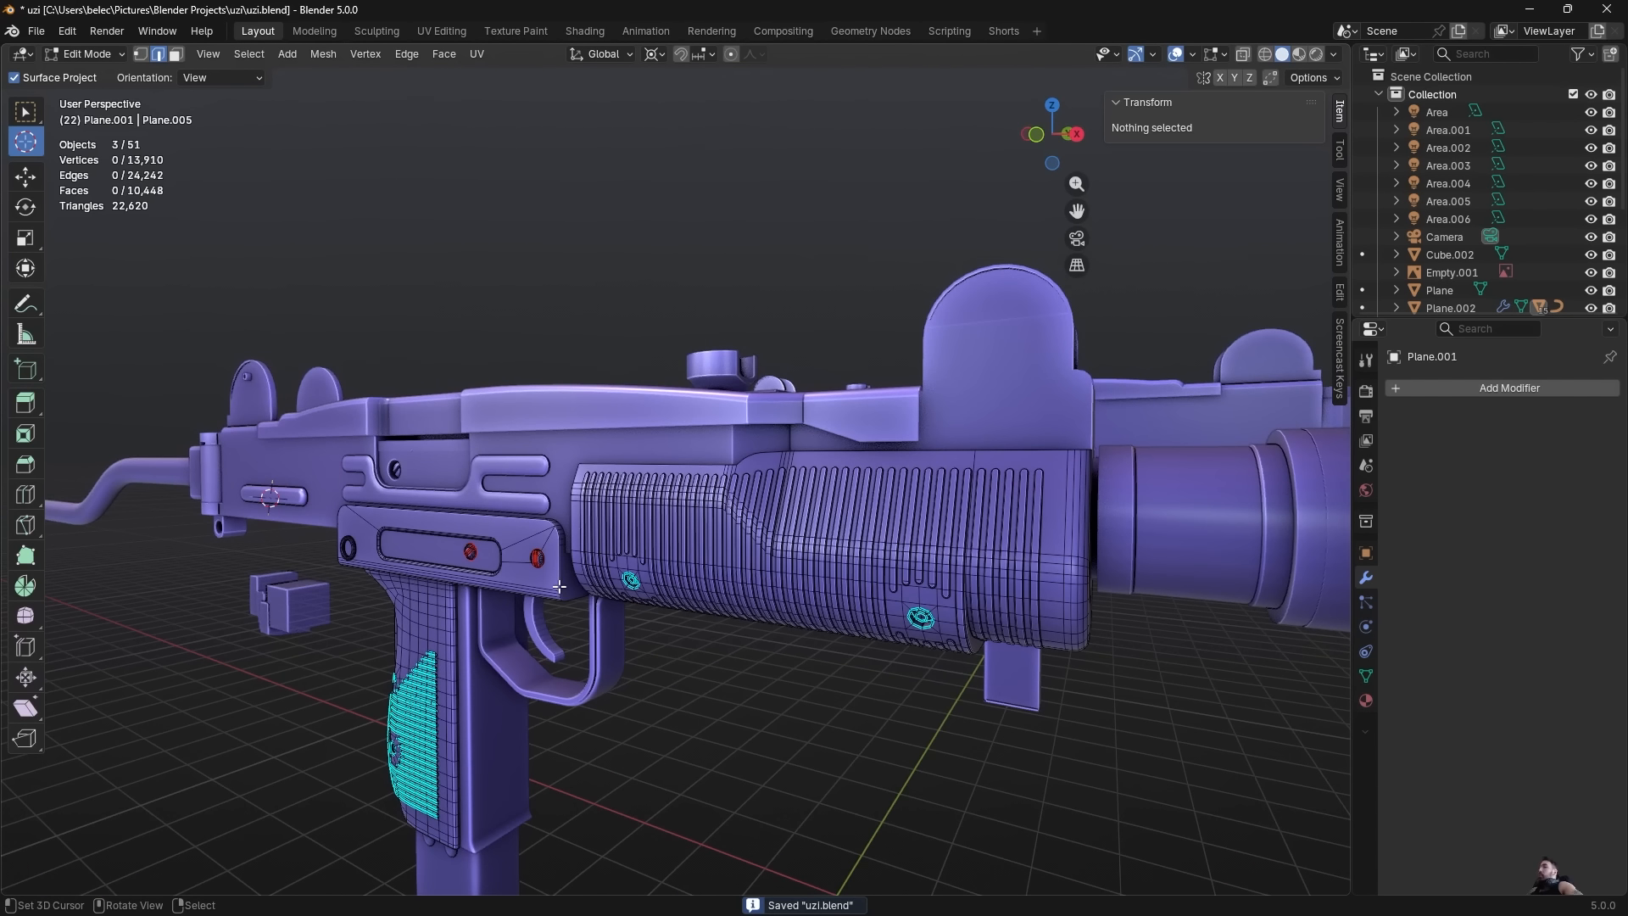
Duplicate the handguard's linked shell and move the copy 2 m up along Z.
{"action": "middle_click_drag", "start_coordinate": [530, 566], "coordinate": [689, 622]}
{"action": "scroll", "coordinate": [758, 509], "scroll_direction": "up", "scroll_amount": 2}
{"action": "key", "text": "l"}
{"action": "scroll", "coordinate": [568, 462], "scroll_direction": "down", "scroll_amount": 5}
{"action": "key", "text": "shift+d"}
{"action": "type", "text": "z2"}
{"action": "key", "text": "Return"}
{"action": "middle_click_drag", "start_coordinate": [670, 475], "coordinate": [697, 468]}
{"action": "scroll", "coordinate": [680, 449], "scroll_direction": "up", "scroll_amount": 6}
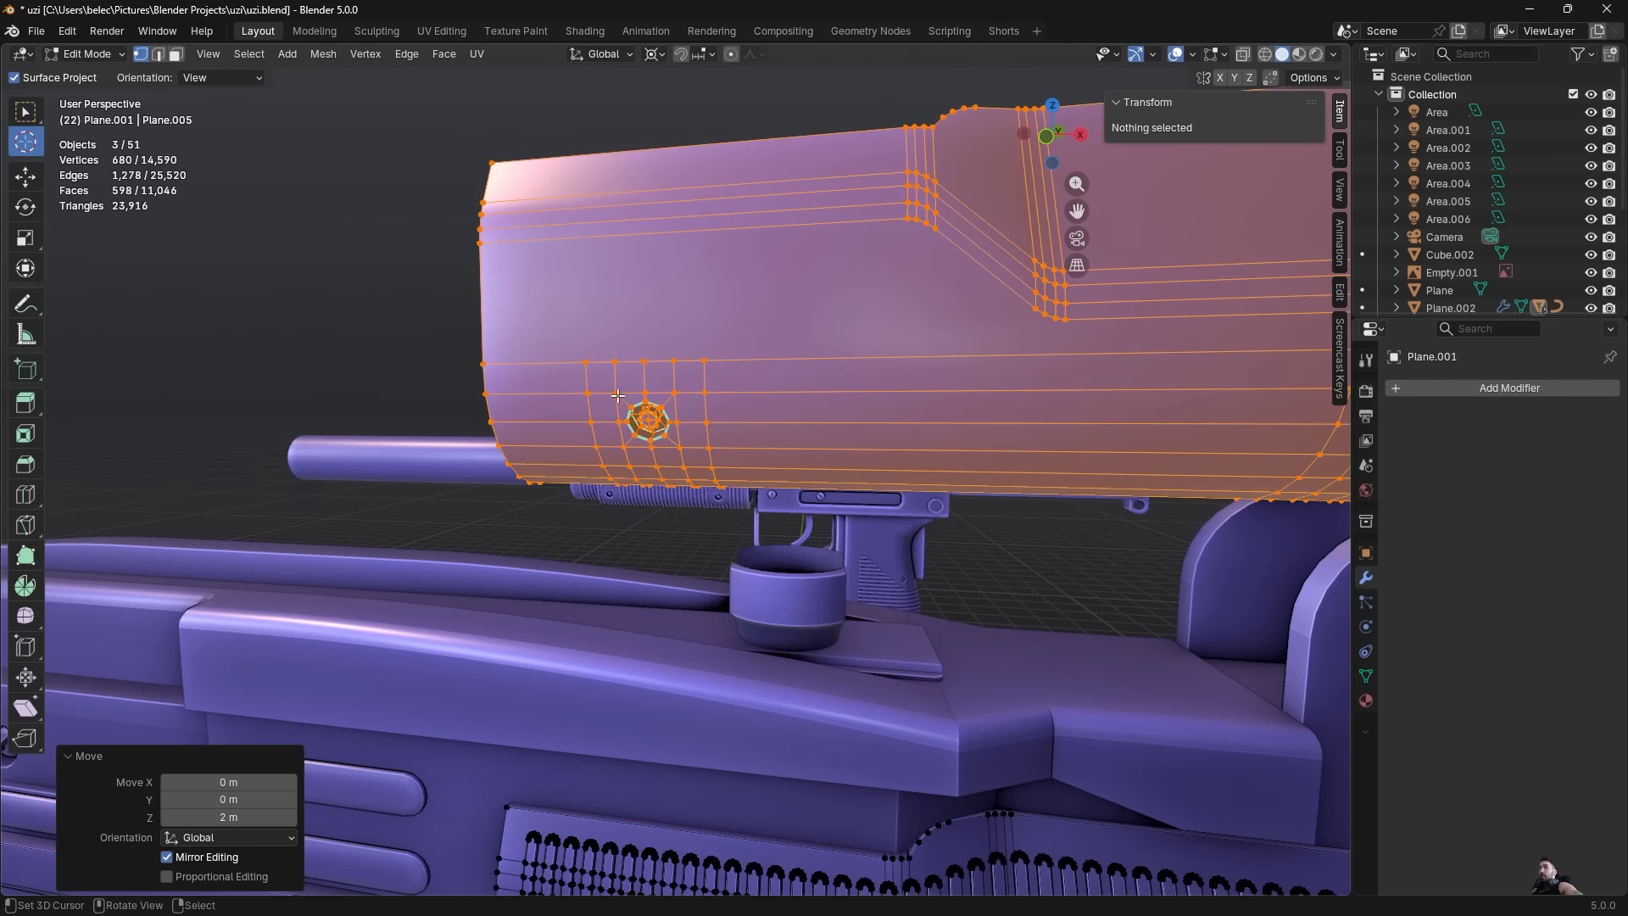
Remove the extra edge loops around the screws on the duplicated handguard shell.
{"action": "key", "text": "2"}
{"action": "left_click", "coordinate": [660, 413], "text": "alt"}
{"action": "middle_click_drag", "start_coordinate": [818, 414], "coordinate": [728, 446]}
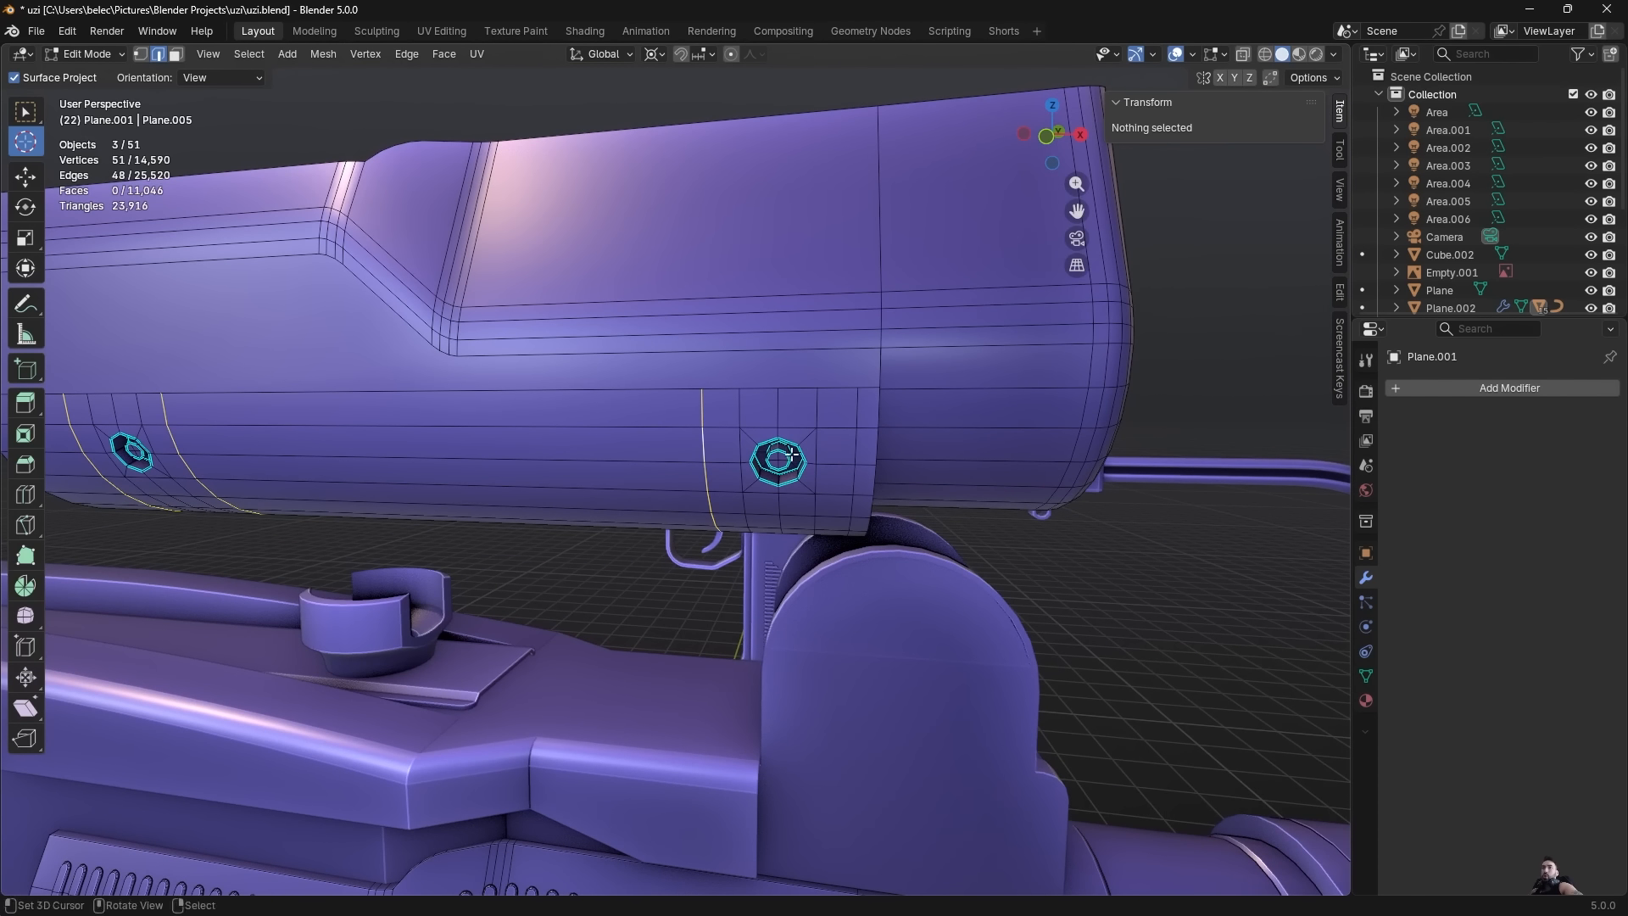
{"action": "key", "text": "x"}
{"action": "left_click", "coordinate": [999, 504]}
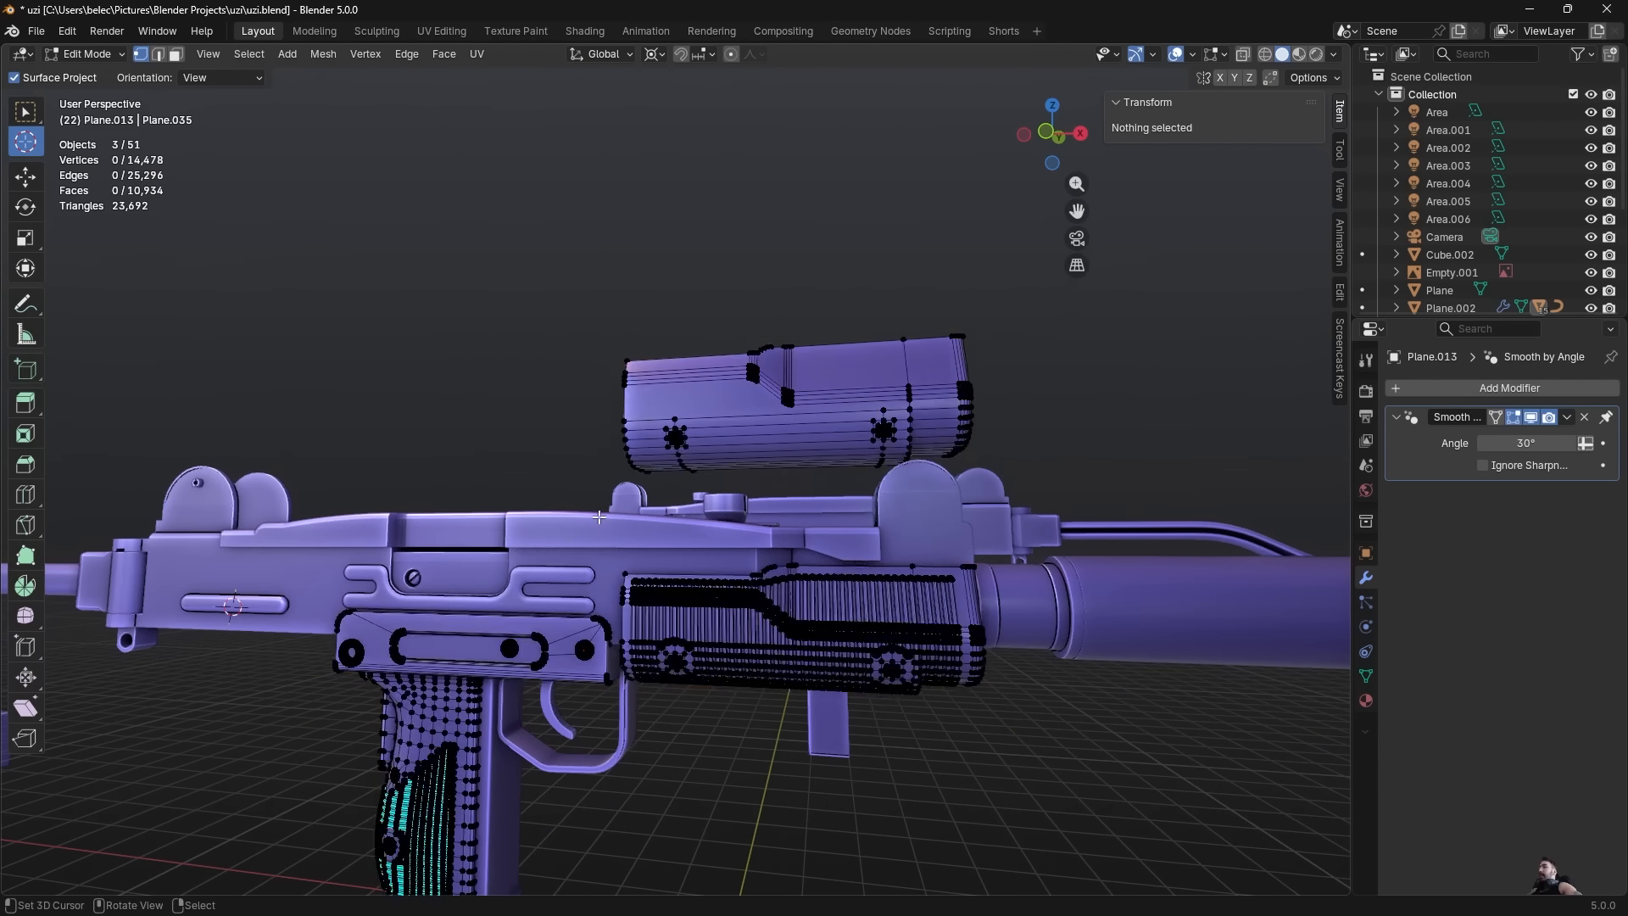
Select the whole lower frame with its linked screws and details and move it 5 m up along Z.
{"action": "middle_click_drag", "start_coordinate": [588, 571], "coordinate": [764, 518], "text": "shift"}
{"action": "mouse_move", "coordinate": [610, 560]}
{"action": "middle_mouse_down"}
{"action": "mouse_move", "coordinate": [687, 564]}
{"action": "mouse_move", "coordinate": [604, 568]}
{"action": "middle_mouse_up"}
{"action": "scroll", "coordinate": [604, 567], "scroll_direction": "up", "scroll_amount": 4}
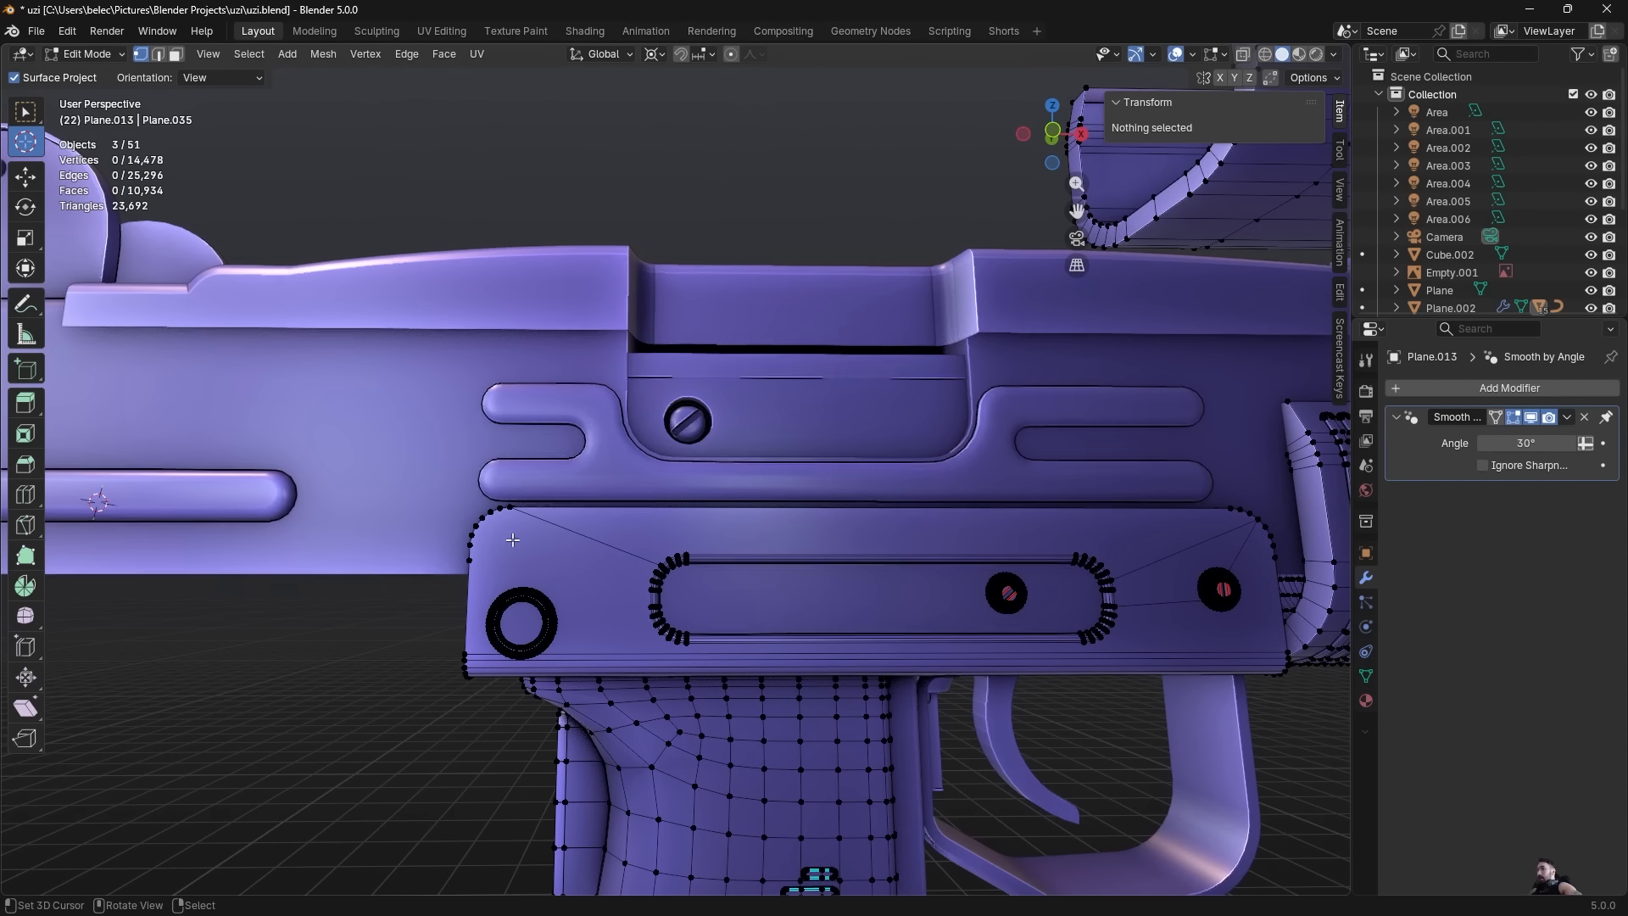
{"action": "middle_click_drag", "start_coordinate": [513, 539], "coordinate": [655, 531]}
{"action": "key", "text": "l"}
{"action": "key", "text": "l"}
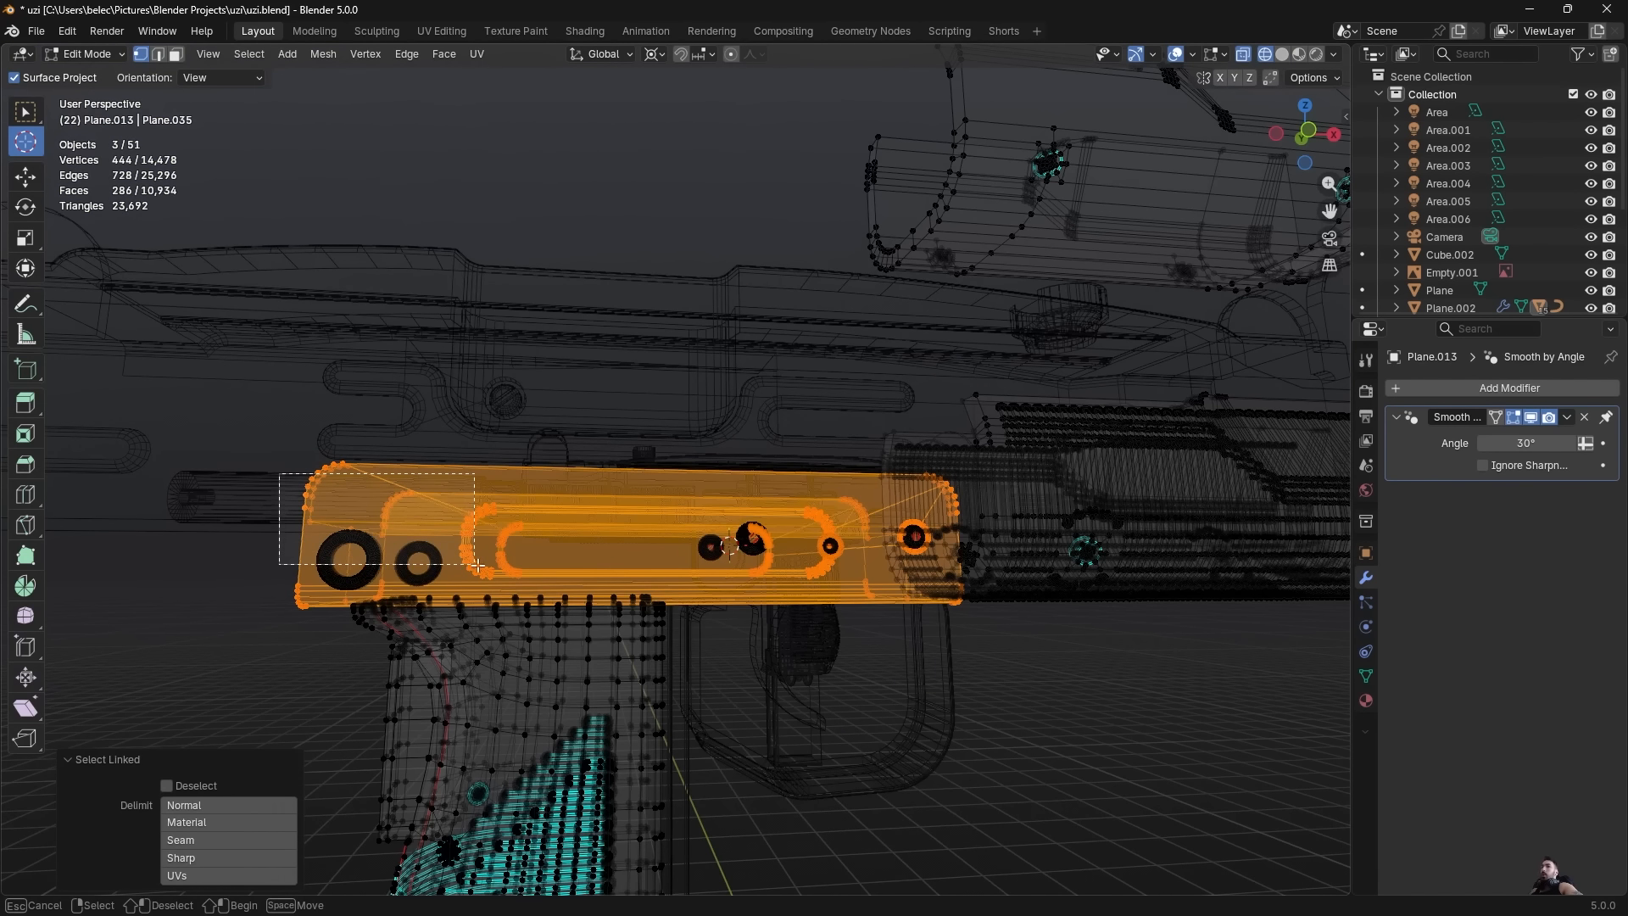
{"action": "middle_click_drag", "start_coordinate": [561, 502], "coordinate": [534, 497]}
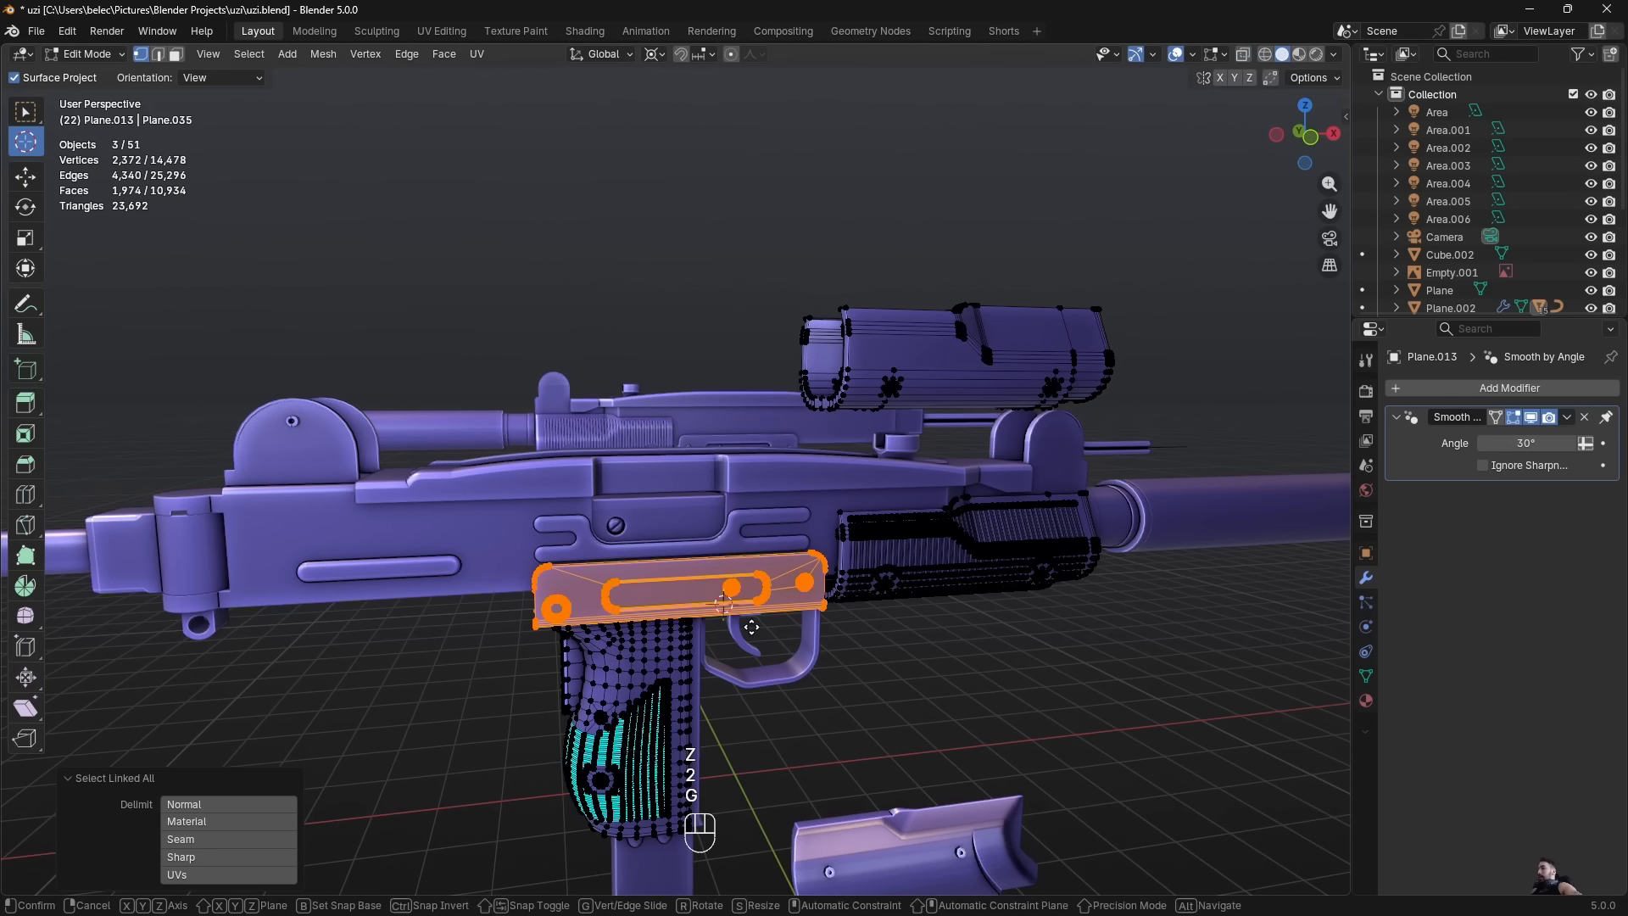
{"action": "key", "text": "g"}
{"action": "key", "text": "z"}
{"action": "key", "text": "5"}
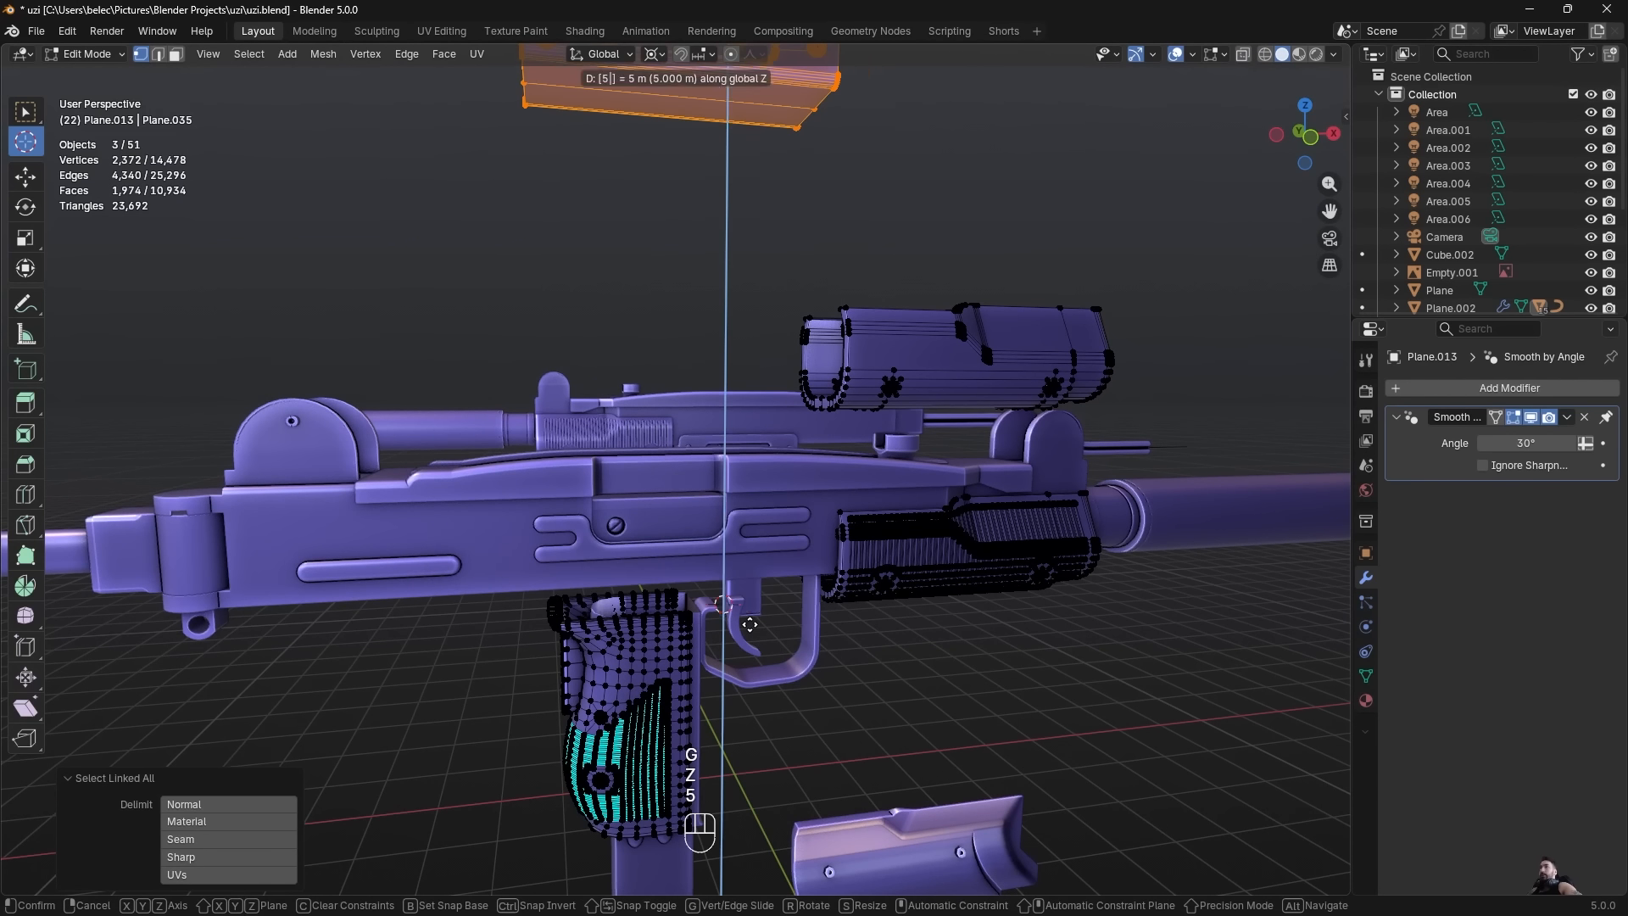
{"action": "key", "text": "Return"}
Select the outer edge path along the raised frame's side wall and continue it around the end.
{"action": "middle_click_drag", "start_coordinate": [644, 560], "coordinate": [688, 563]}
{"action": "scroll", "coordinate": [680, 568], "scroll_direction": "up", "scroll_amount": 3}
{"action": "key", "text": "2"}
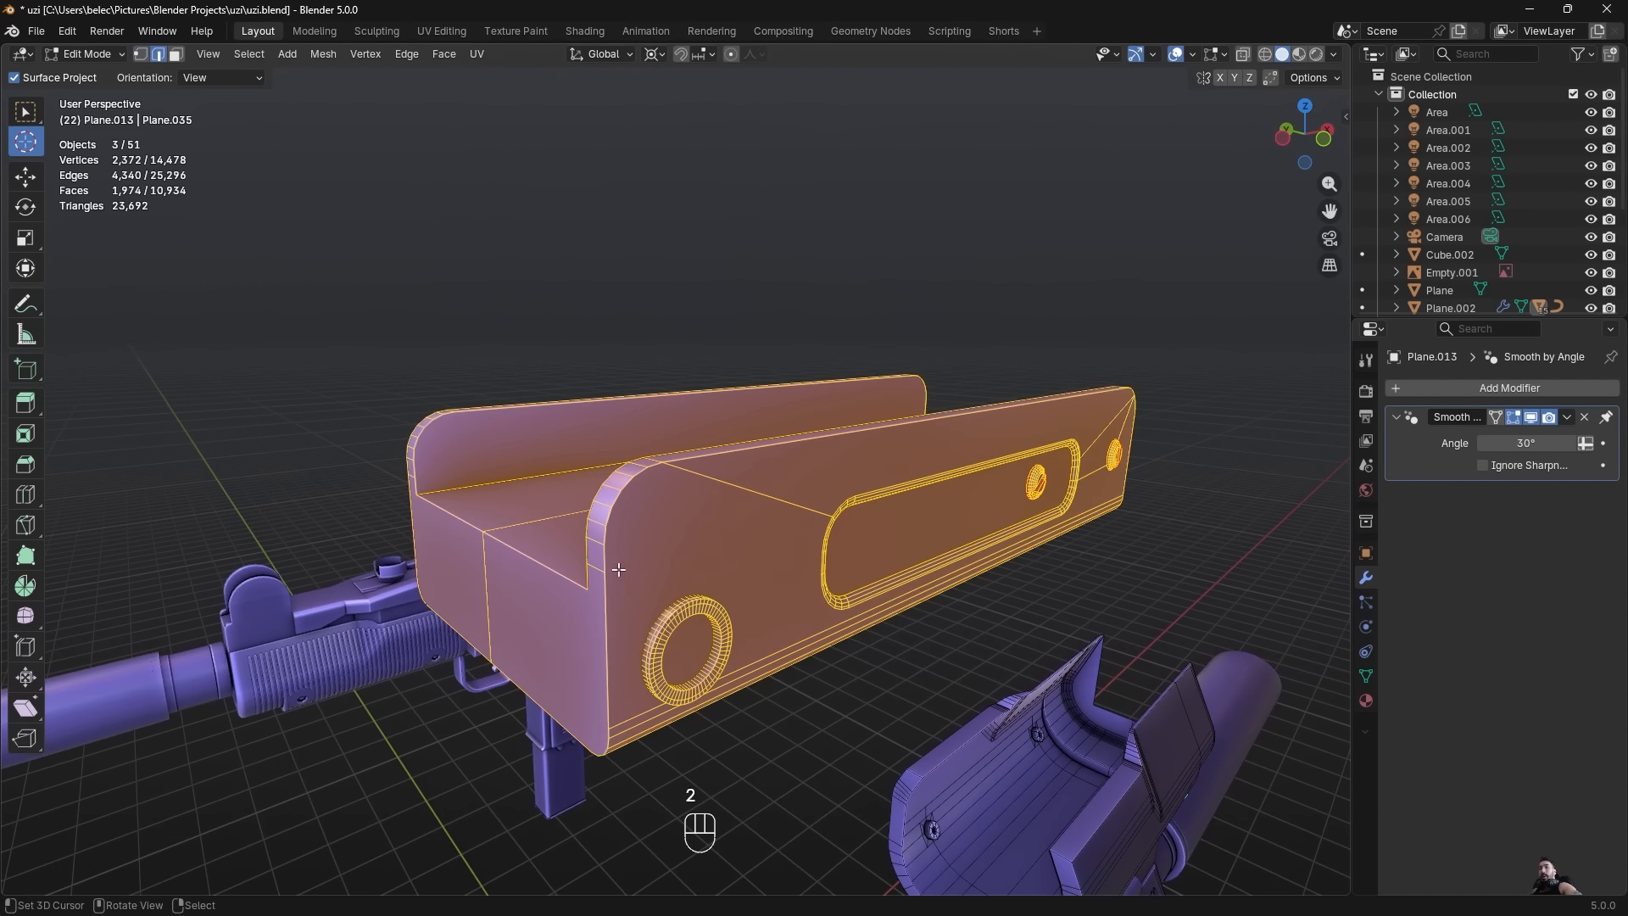
{"action": "right_click", "coordinate": [608, 605], "text": "alt"}
{"action": "left_click", "coordinate": [836, 472], "text": "ctrl"}
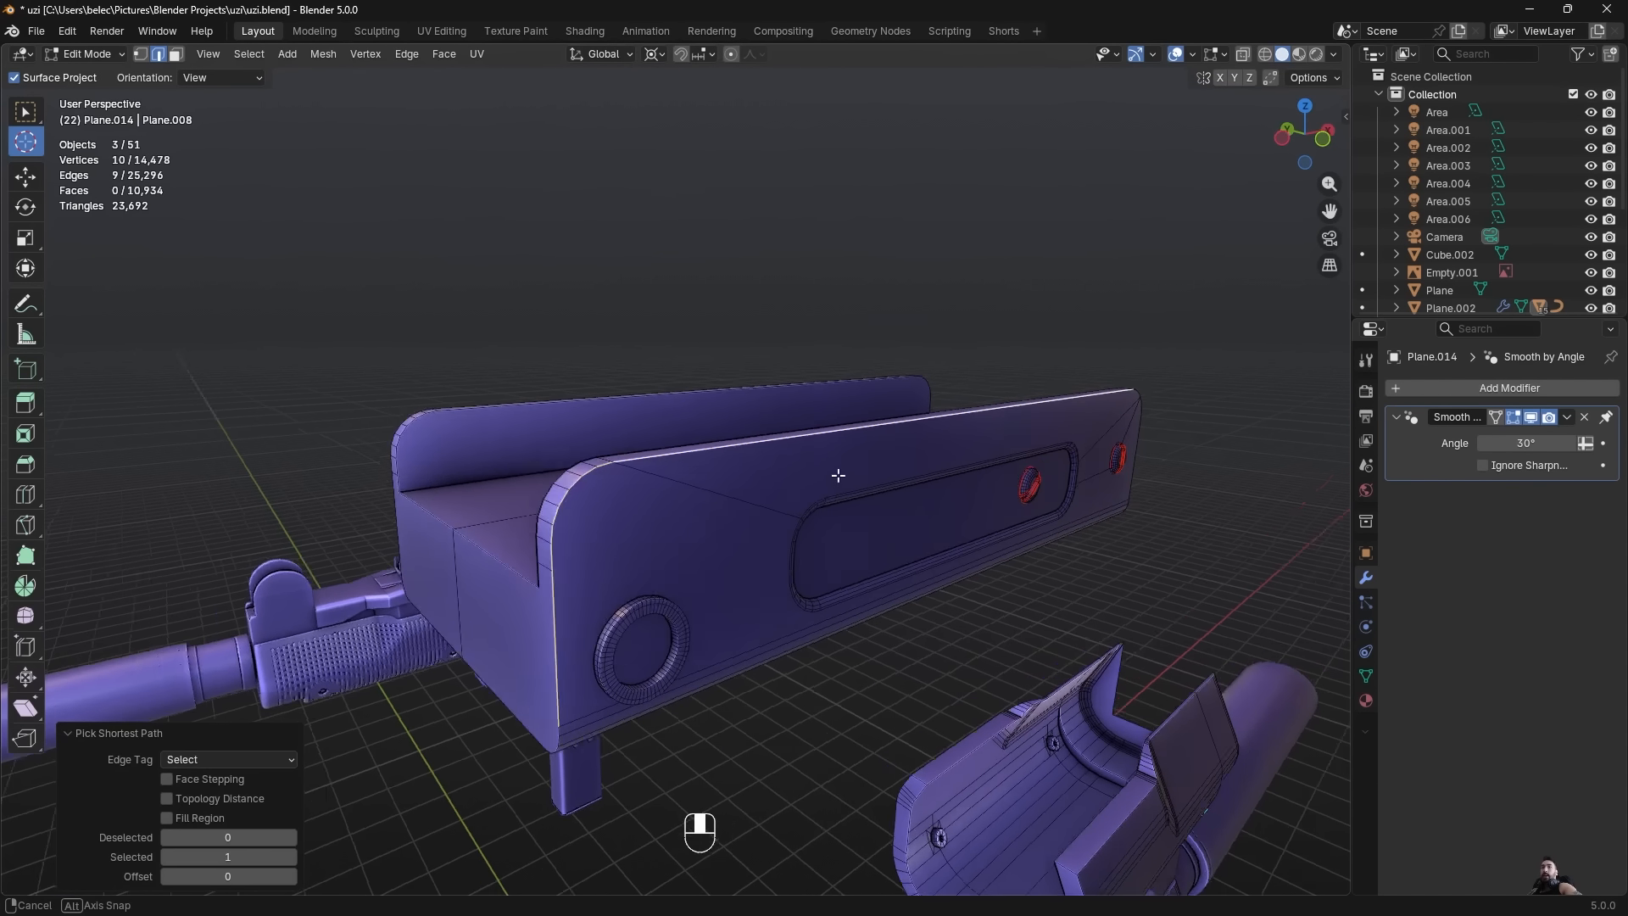
{"action": "middle_click_drag", "start_coordinate": [837, 473], "coordinate": [441, 517]}
{"action": "key", "text": "z"}
{"action": "key", "text": "z"}
{"action": "right_click", "coordinate": [582, 447], "text": "ctrl"}
{"action": "right_click", "coordinate": [498, 415], "text": "ctrl"}
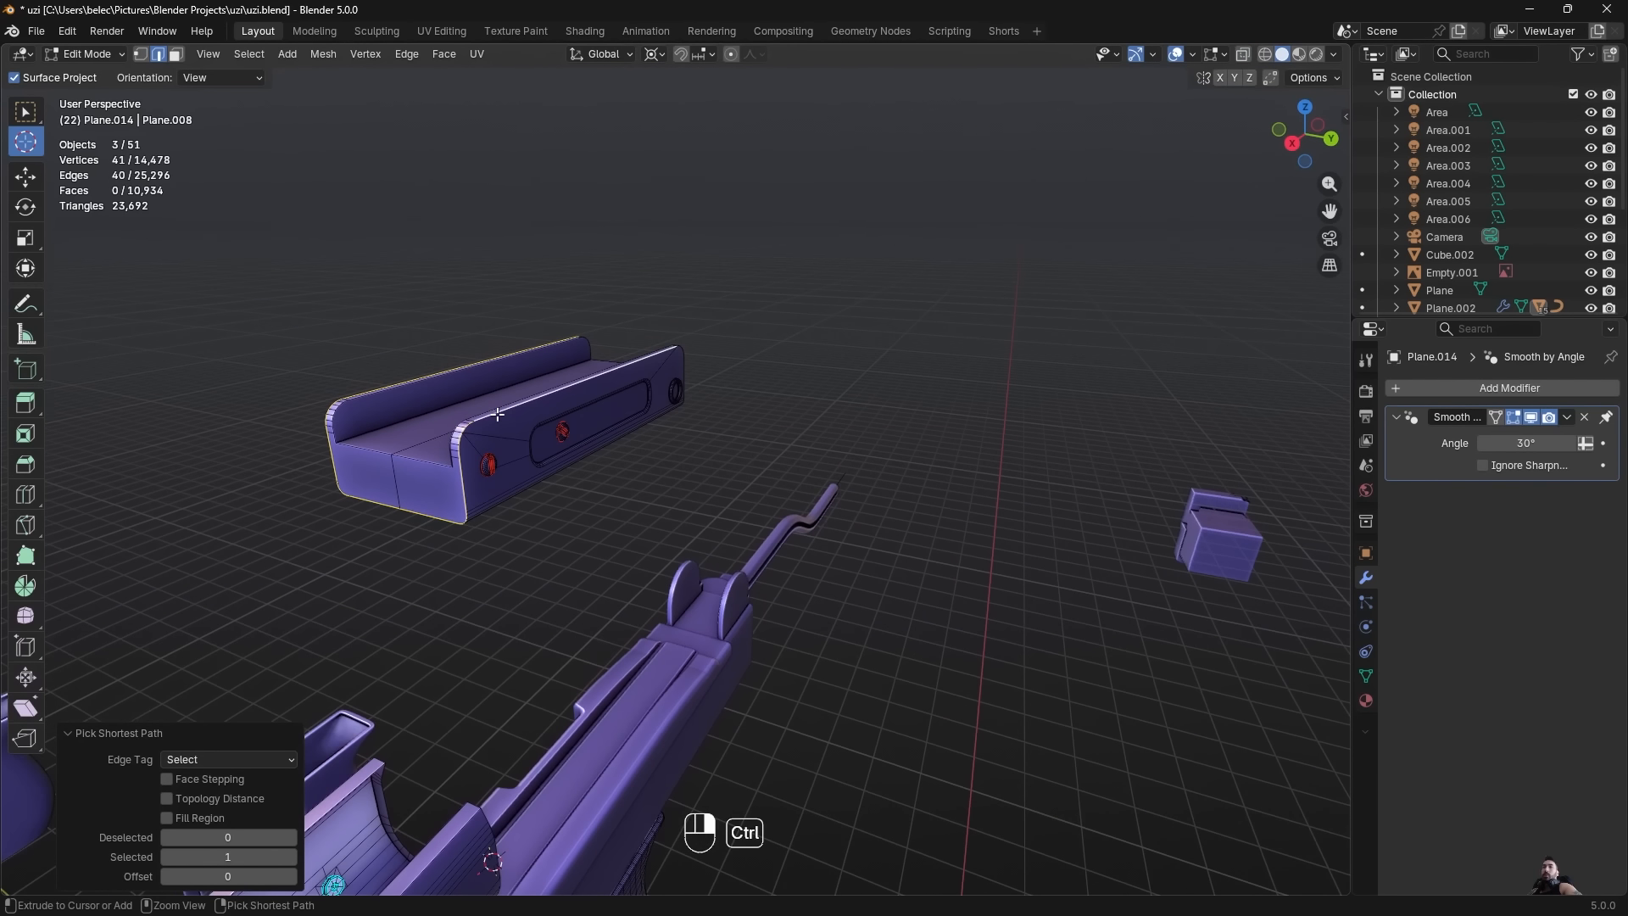
Undo the last path pick and extend the edge selection around the frame's remaining ends to complete the outline.
{"action": "middle_click_drag", "start_coordinate": [954, 500], "coordinate": [761, 448]}
{"action": "key", "text": "ctrl+z"}
{"action": "right_click", "coordinate": [911, 535], "text": "ctrl"}
{"action": "right_click", "coordinate": [1229, 552], "text": "ctrl"}
{"action": "middle_click_drag", "start_coordinate": [1229, 552], "coordinate": [1070, 653]}
{"action": "middle_click_drag", "start_coordinate": [636, 567], "coordinate": [628, 589]}
{"action": "right_click", "coordinate": [628, 588], "text": "ctrl"}
{"action": "middle_click_drag", "start_coordinate": [763, 569], "coordinate": [699, 575]}
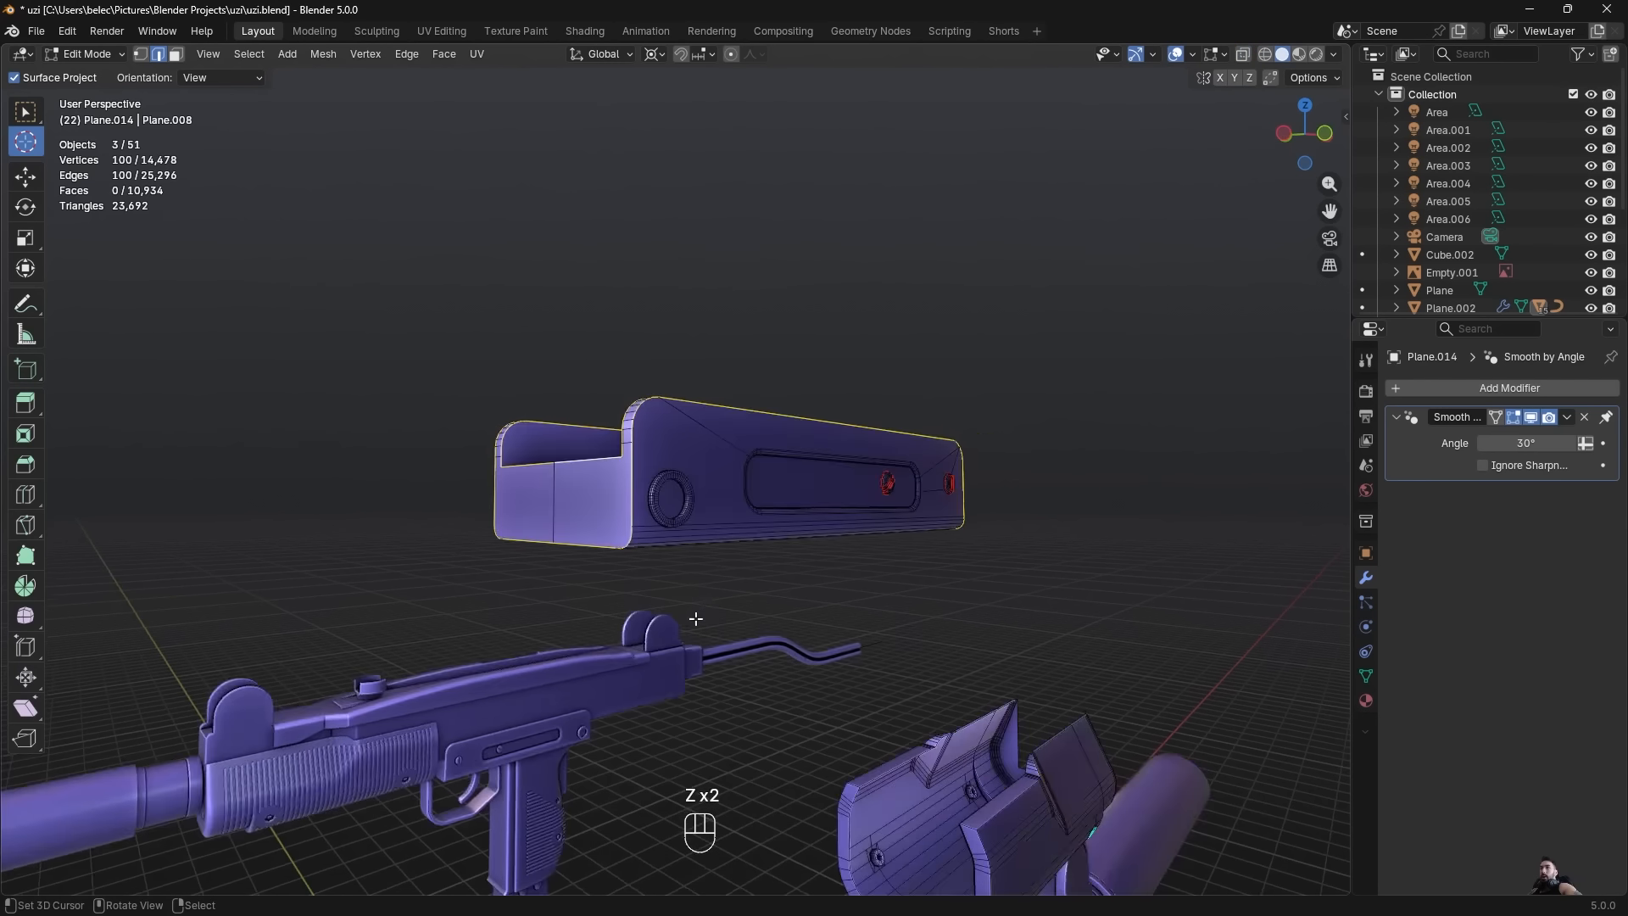
Duplicate the outline edges, move the copy about 1 m up along Z, and separate it into its own object.
{"action": "middle_click_drag", "start_coordinate": [695, 619], "coordinate": [690, 622]}
{"action": "key", "text": "shift+d"}
{"action": "right_click", "coordinate": [691, 622]}
{"action": "key", "text": "g"}
{"action": "key", "text": "z"}
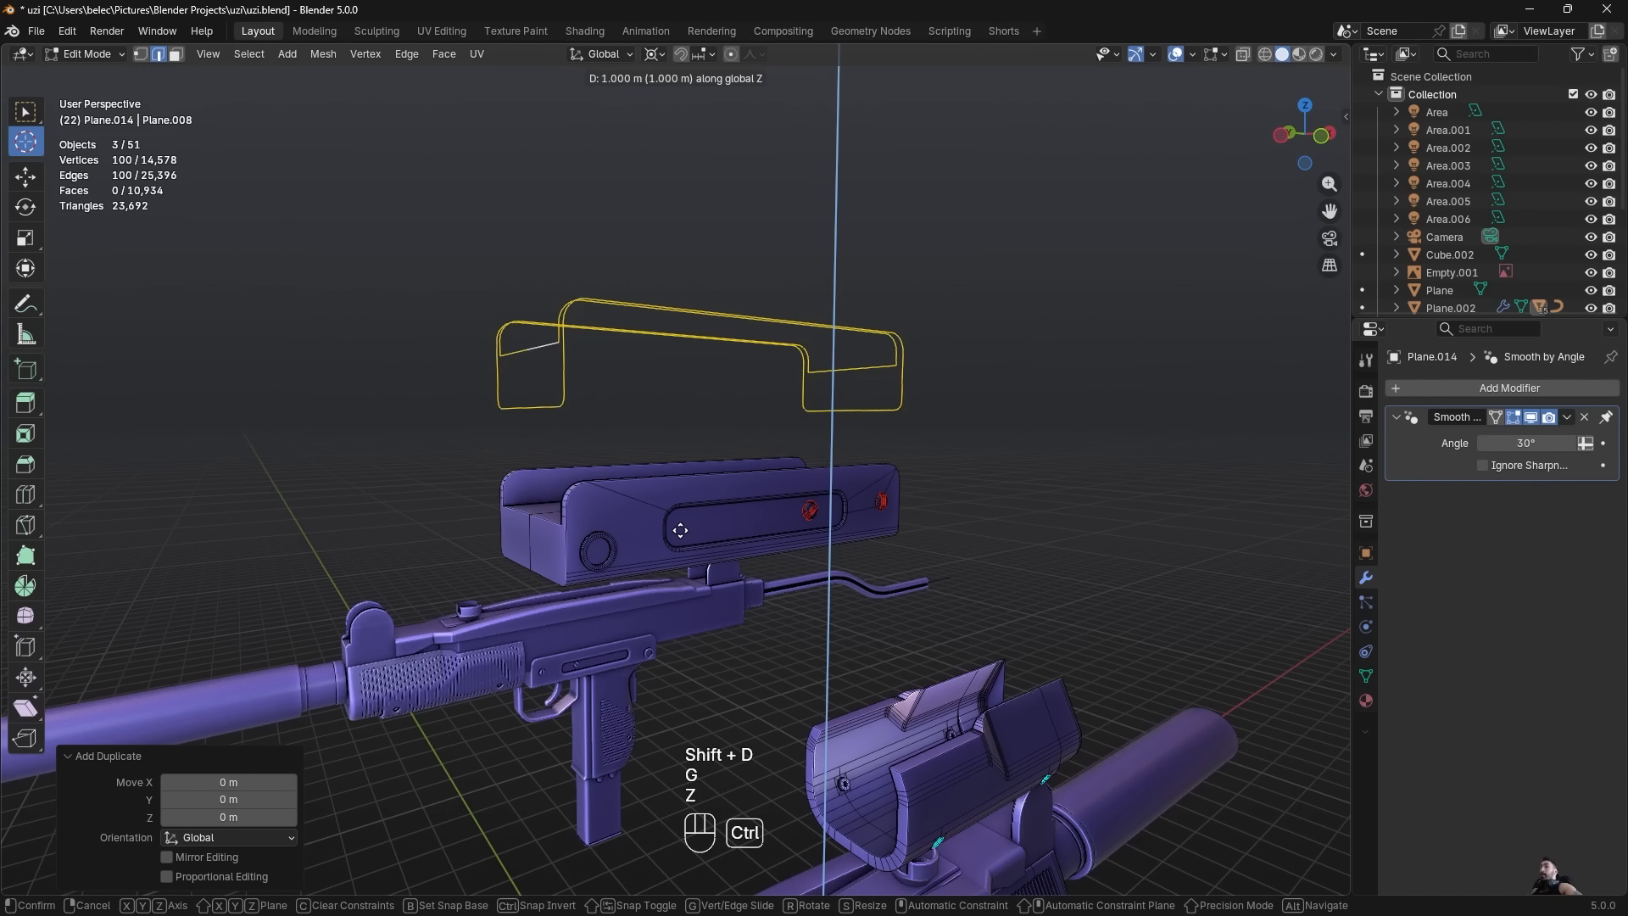
{"action": "left_click", "coordinate": [678, 488], "text": "ctrl"}
{"action": "left_click", "coordinate": [694, 474]}
{"action": "middle_click_drag", "start_coordinate": [645, 448], "coordinate": [612, 523], "text": "shift"}
{"action": "key", "text": "Tab"}
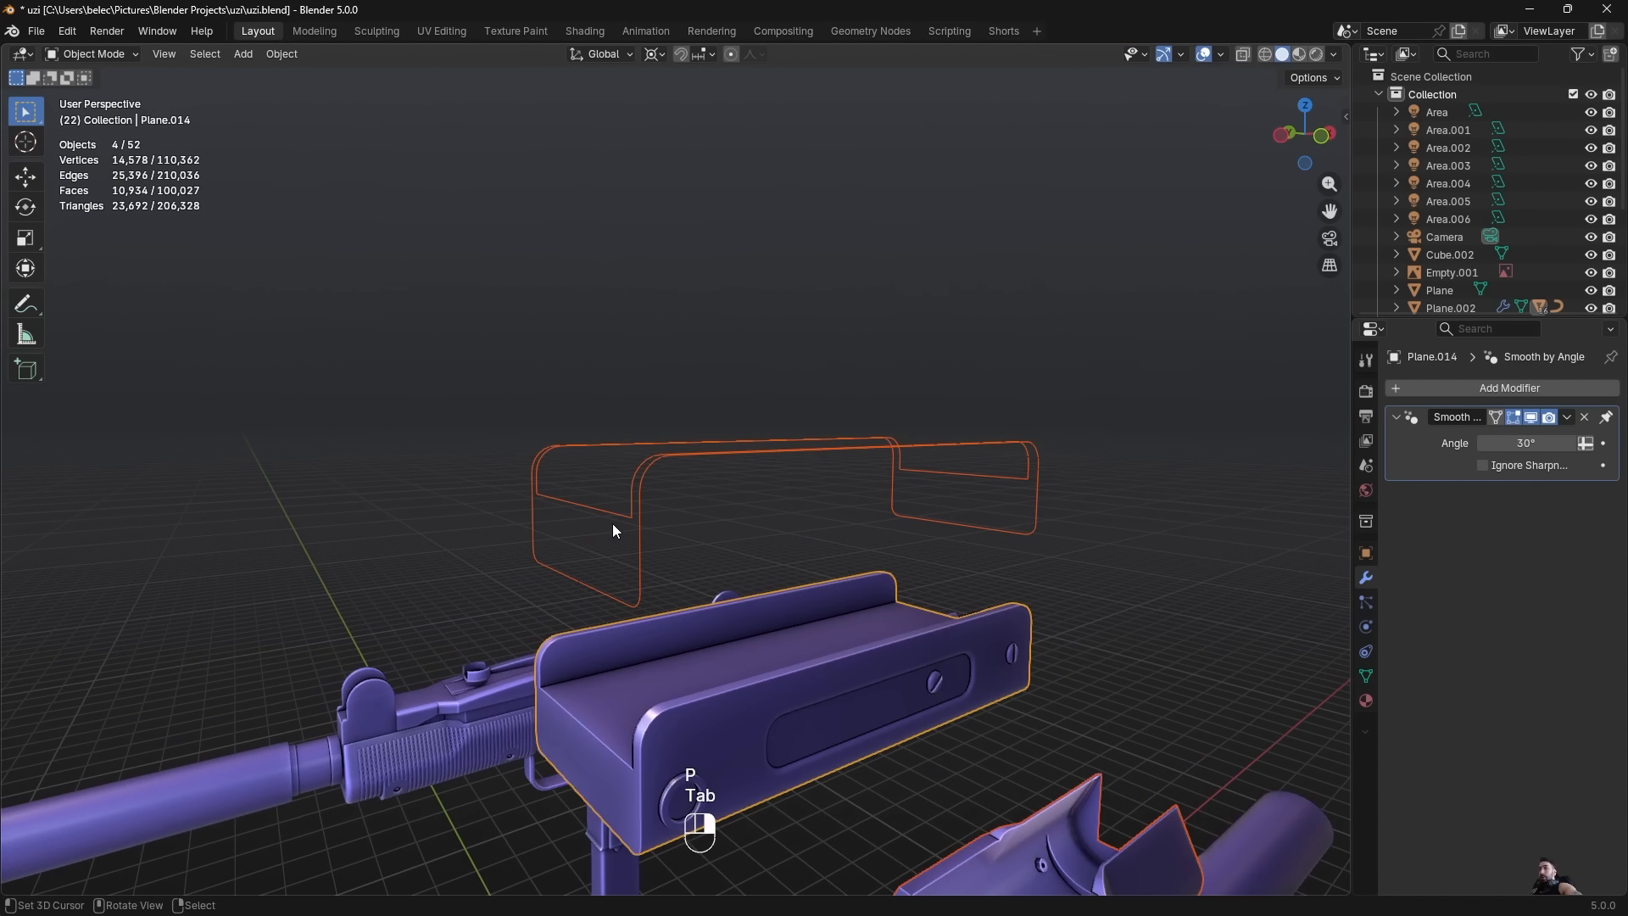
Edit the separated outline, select all vertices of one end profile and fill them with a face.
{"action": "right_click", "coordinate": [612, 522]}
{"action": "key", "text": "b"}
{"action": "left_click_drag", "start_coordinate": [593, 553], "coordinate": [818, 764]}
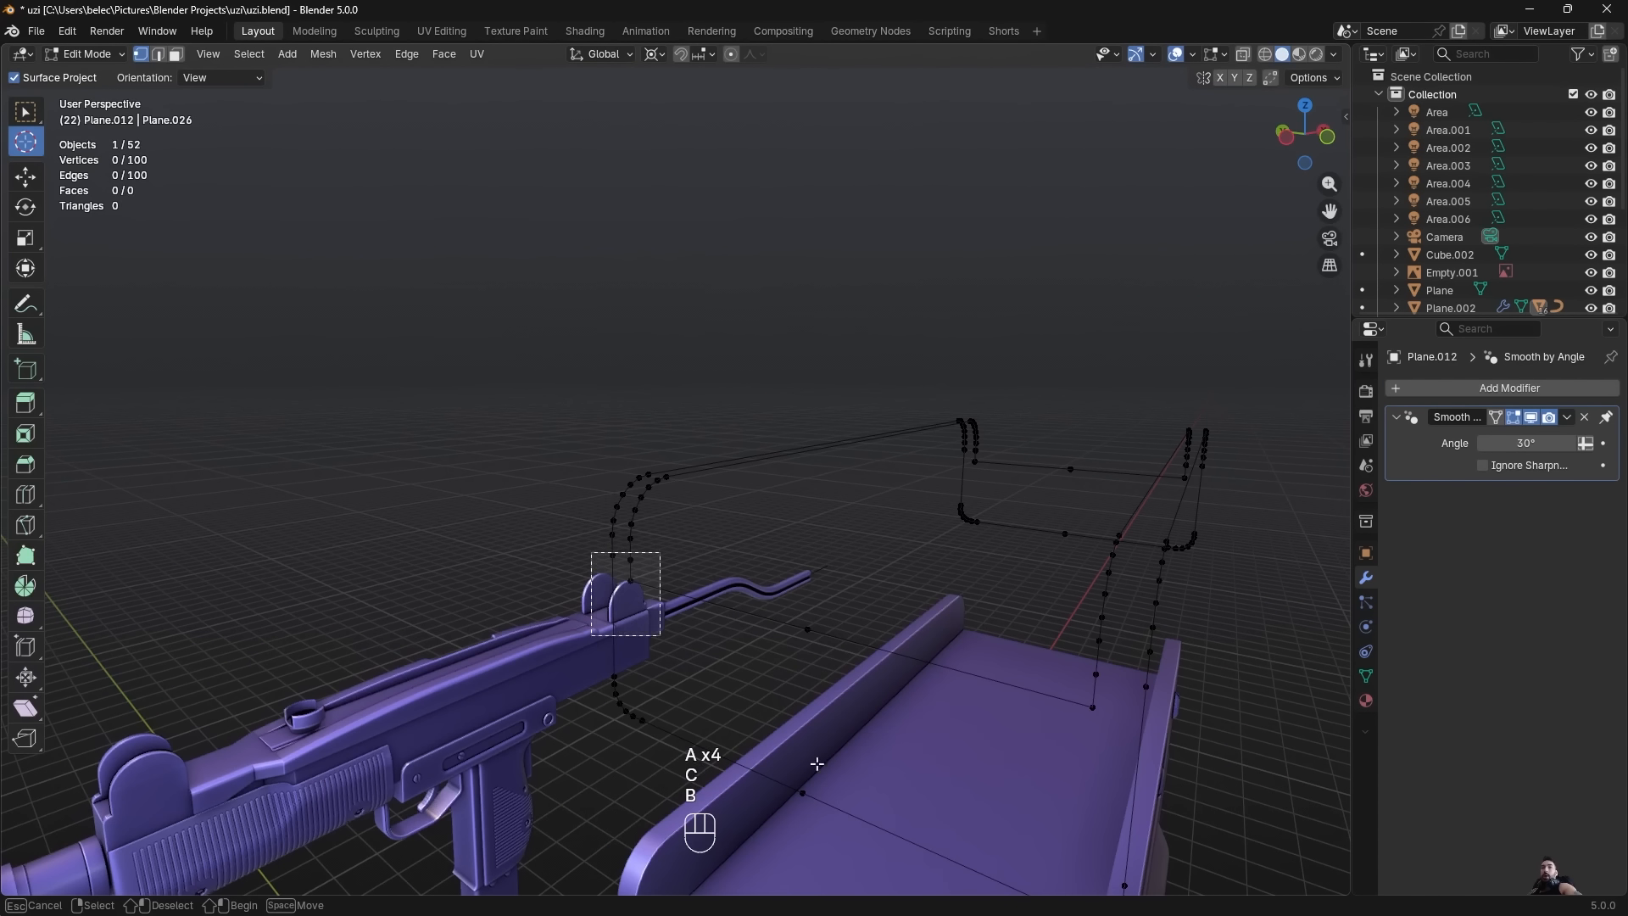
{"action": "middle_click_drag", "start_coordinate": [817, 763], "coordinate": [807, 501], "text": "shift"}
{"action": "key", "text": "b"}
{"action": "left_click_drag", "start_coordinate": [807, 501], "coordinate": [1006, 669]}
{"action": "key", "text": "b"}
{"action": "left_click_drag", "start_coordinate": [745, 618], "coordinate": [1007, 857]}
{"action": "key", "text": "f"}
{"action": "middle_click_drag", "start_coordinate": [888, 598], "coordinate": [715, 565]}
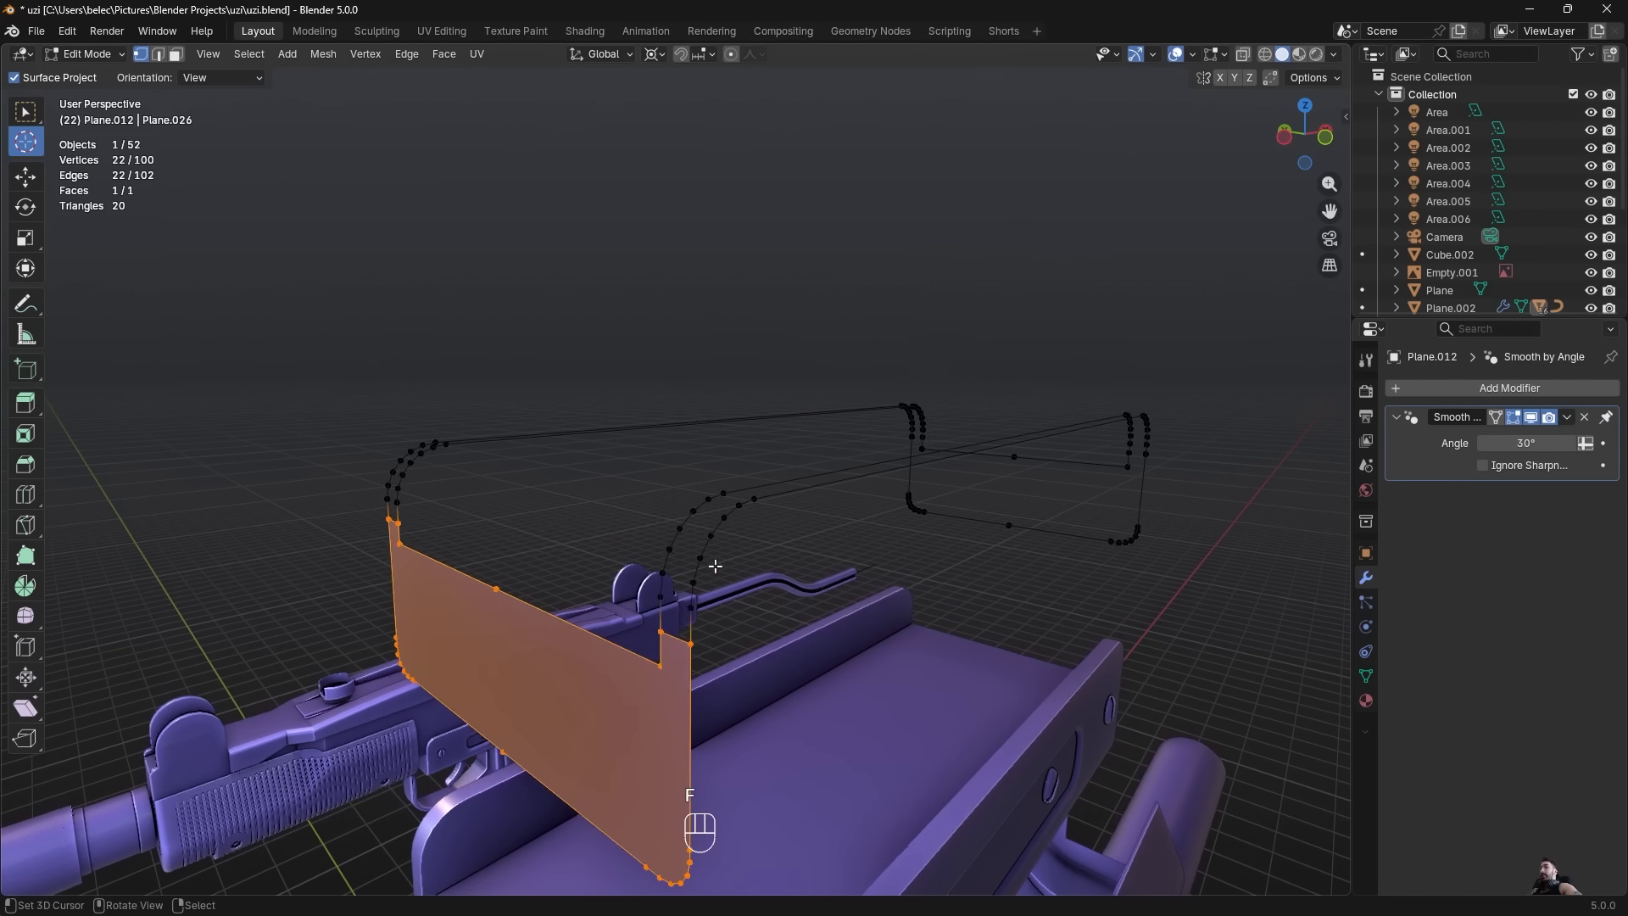
Select the vertices of the outline's opposite end profile and fill them with a face.
{"action": "key", "text": "b"}
{"action": "left_click_drag", "start_coordinate": [600, 443], "coordinate": [854, 653]}
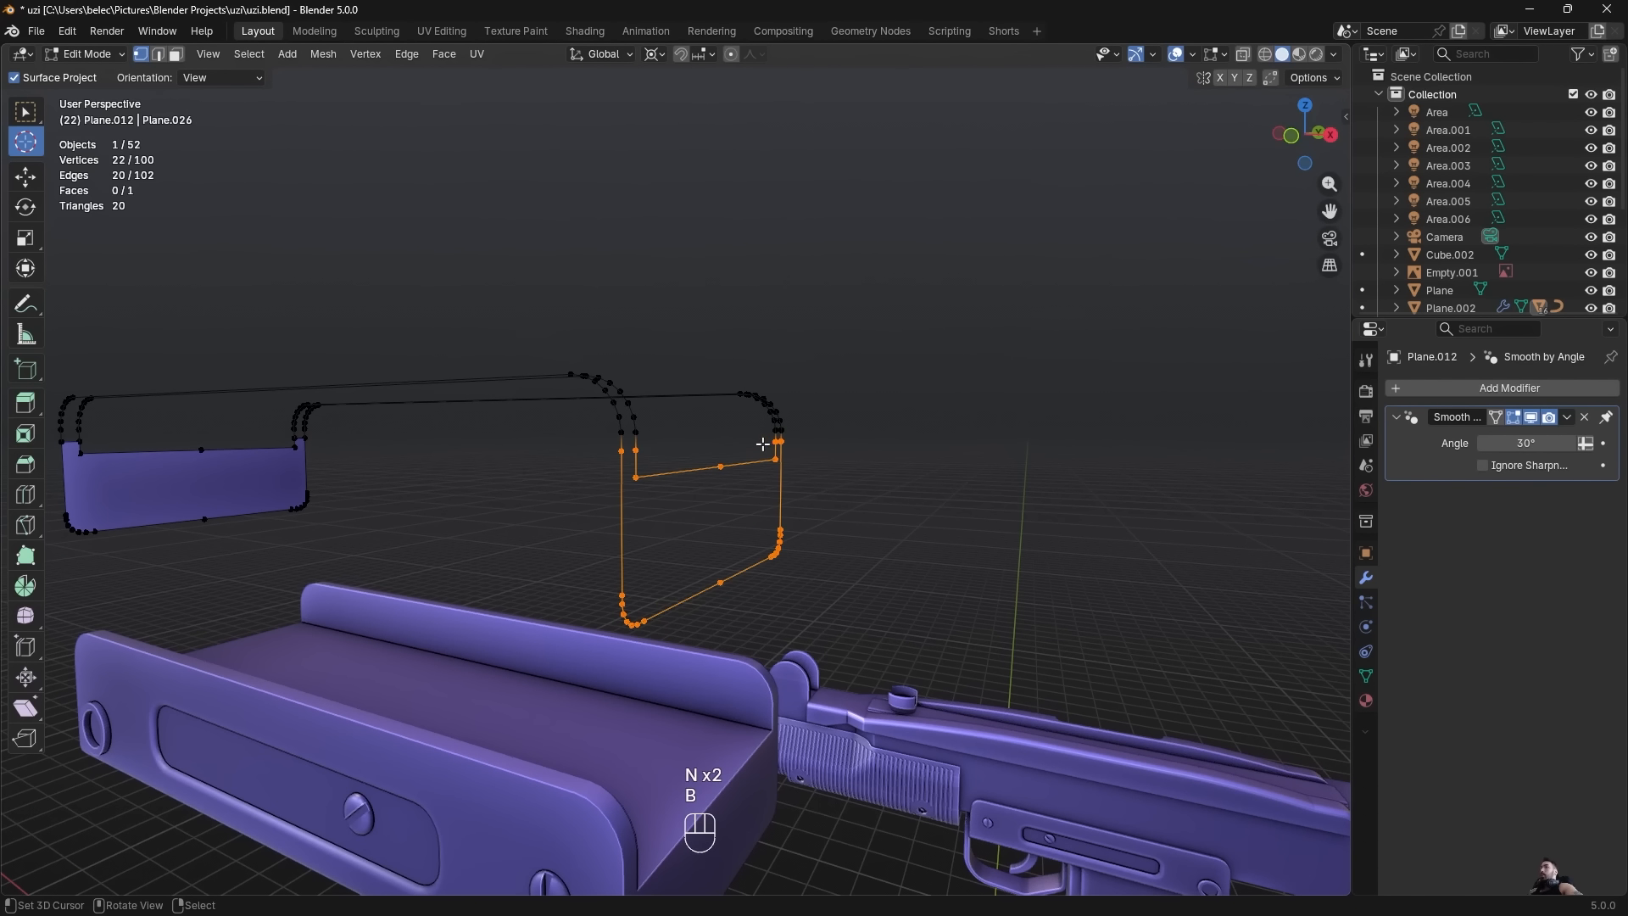
{"action": "key", "text": "f"}
{"action": "middle_click_drag", "start_coordinate": [763, 509], "coordinate": [712, 555]}
Select the outline's two parallel edge loops and bridge them with faces.
{"action": "key", "text": "2"}
{"action": "right_click", "coordinate": [578, 514], "text": "alt"}
{"action": "right_click", "coordinate": [593, 509], "text": "alt+shift"}
{"action": "key", "text": "w"}
{"action": "left_click", "coordinate": [780, 437]}
{"action": "key", "text": "ctrl+z"}
{"action": "key", "text": "w"}
{"action": "left_click", "coordinate": [932, 458]}
Recalculate the normals of the whole new mesh and clear the selection.
{"action": "key", "text": "Tab"}
{"action": "key", "text": "Tab"}
{"action": "key", "text": "a"}
{"action": "key", "text": "shift+n"}
{"action": "key", "text": "Tab"}
{"action": "key", "text": "Tab"}
{"action": "key", "text": "a"}
{"action": "key", "text": "a"}
Pick edge paths along the new shell's open sides and fill each one with a face.
{"action": "key", "text": "2"}
{"action": "right_click", "coordinate": [626, 594]}
{"action": "middle_click_drag", "start_coordinate": [969, 526], "coordinate": [477, 479]}
{"action": "right_click", "coordinate": [923, 491], "text": "ctrl"}
{"action": "key", "text": "f"}
{"action": "right_click", "coordinate": [474, 479]}
{"action": "right_click", "coordinate": [675, 451], "text": "ctrl"}
{"action": "key", "text": "f"}
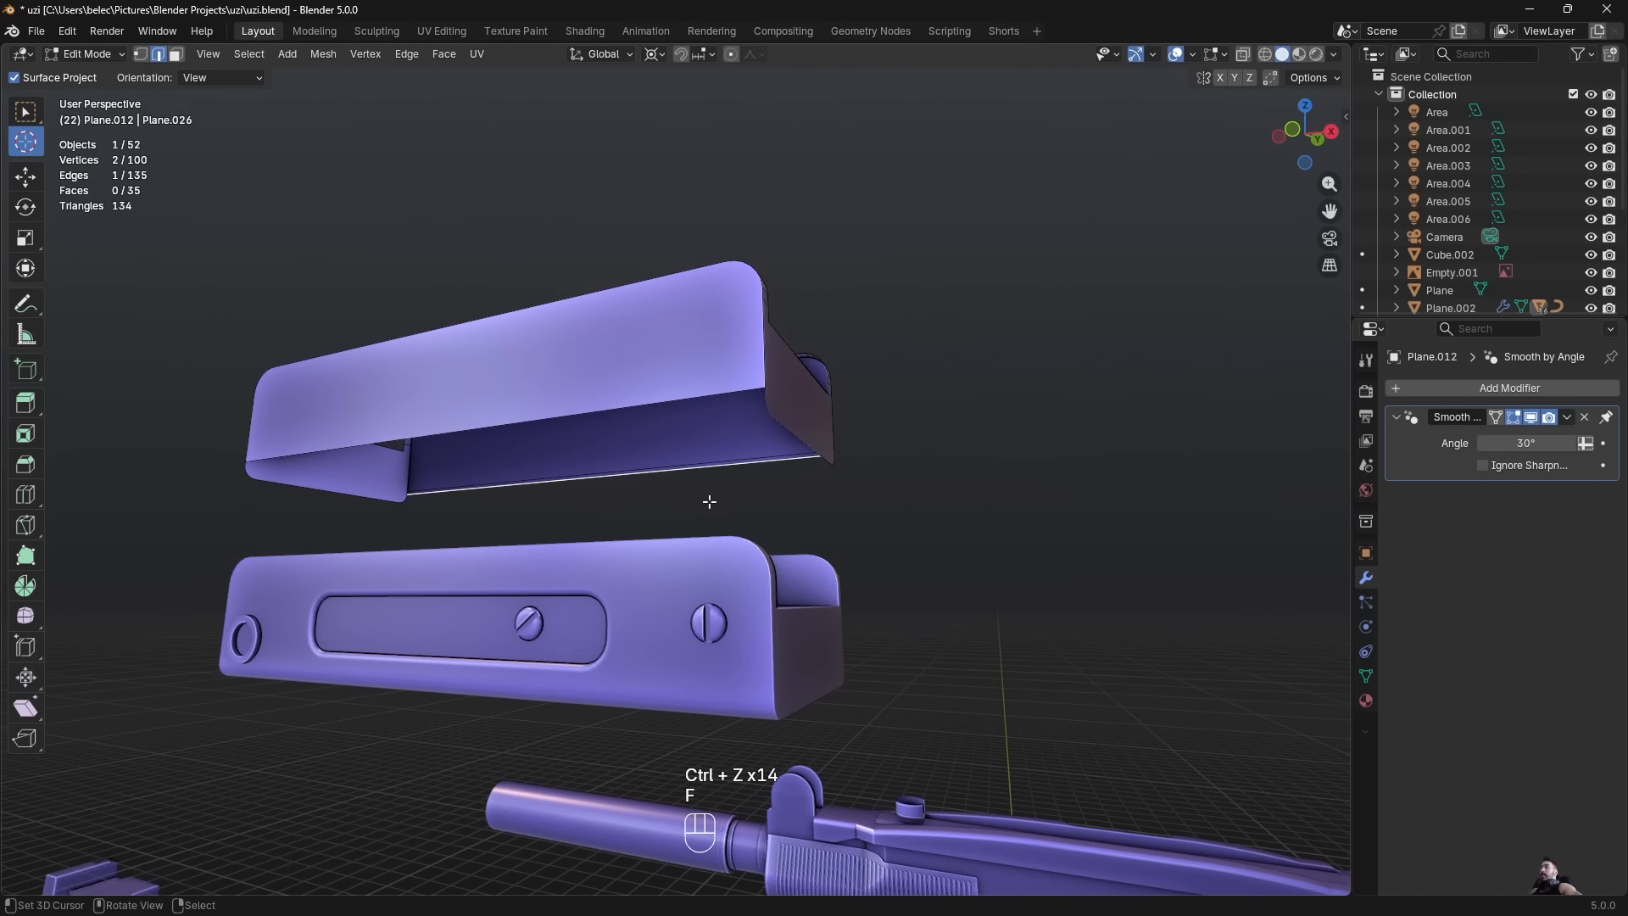
Close the shell's open underside with a row of successive faces starting from the selected bottom edge.
{"action": "key", "text": "f"}
{"action": "key", "text": "f"}
{"action": "key", "text": "f"}
{"action": "key", "text": "f"}
{"action": "key", "text": "f"}
{"action": "key", "text": "f"}
{"action": "key", "text": "f"}
{"action": "key", "text": "f"}
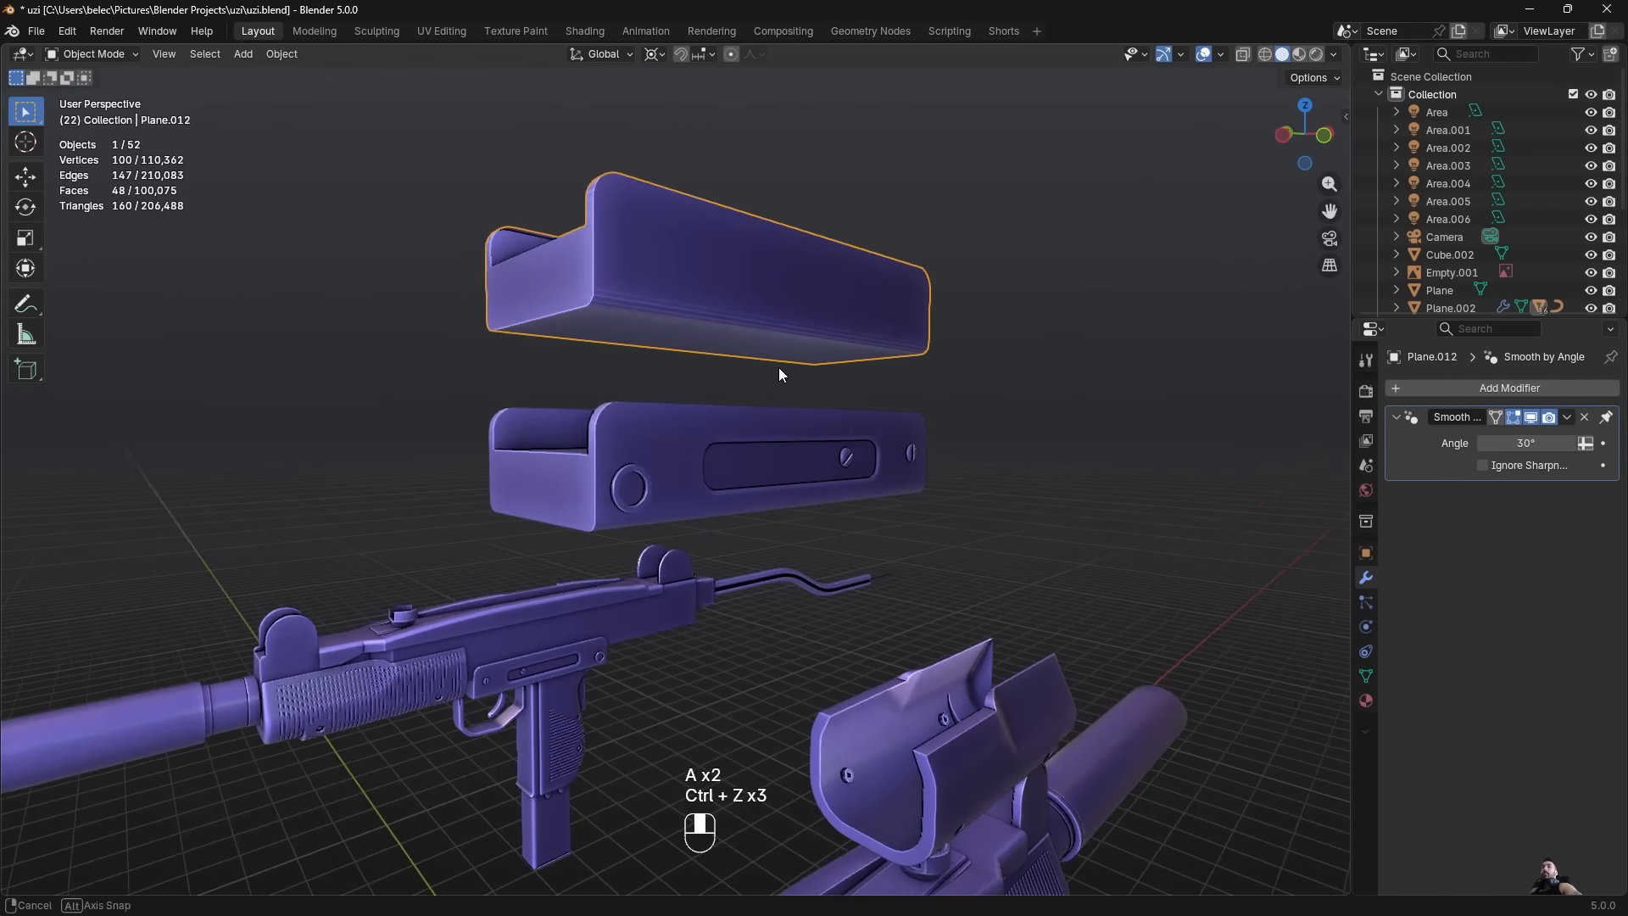
Lower the low-poly shell 1 m along Z over the detailed part and raise it again to compare the two.
{"action": "key", "text": "g"}
{"action": "key", "text": "z"}
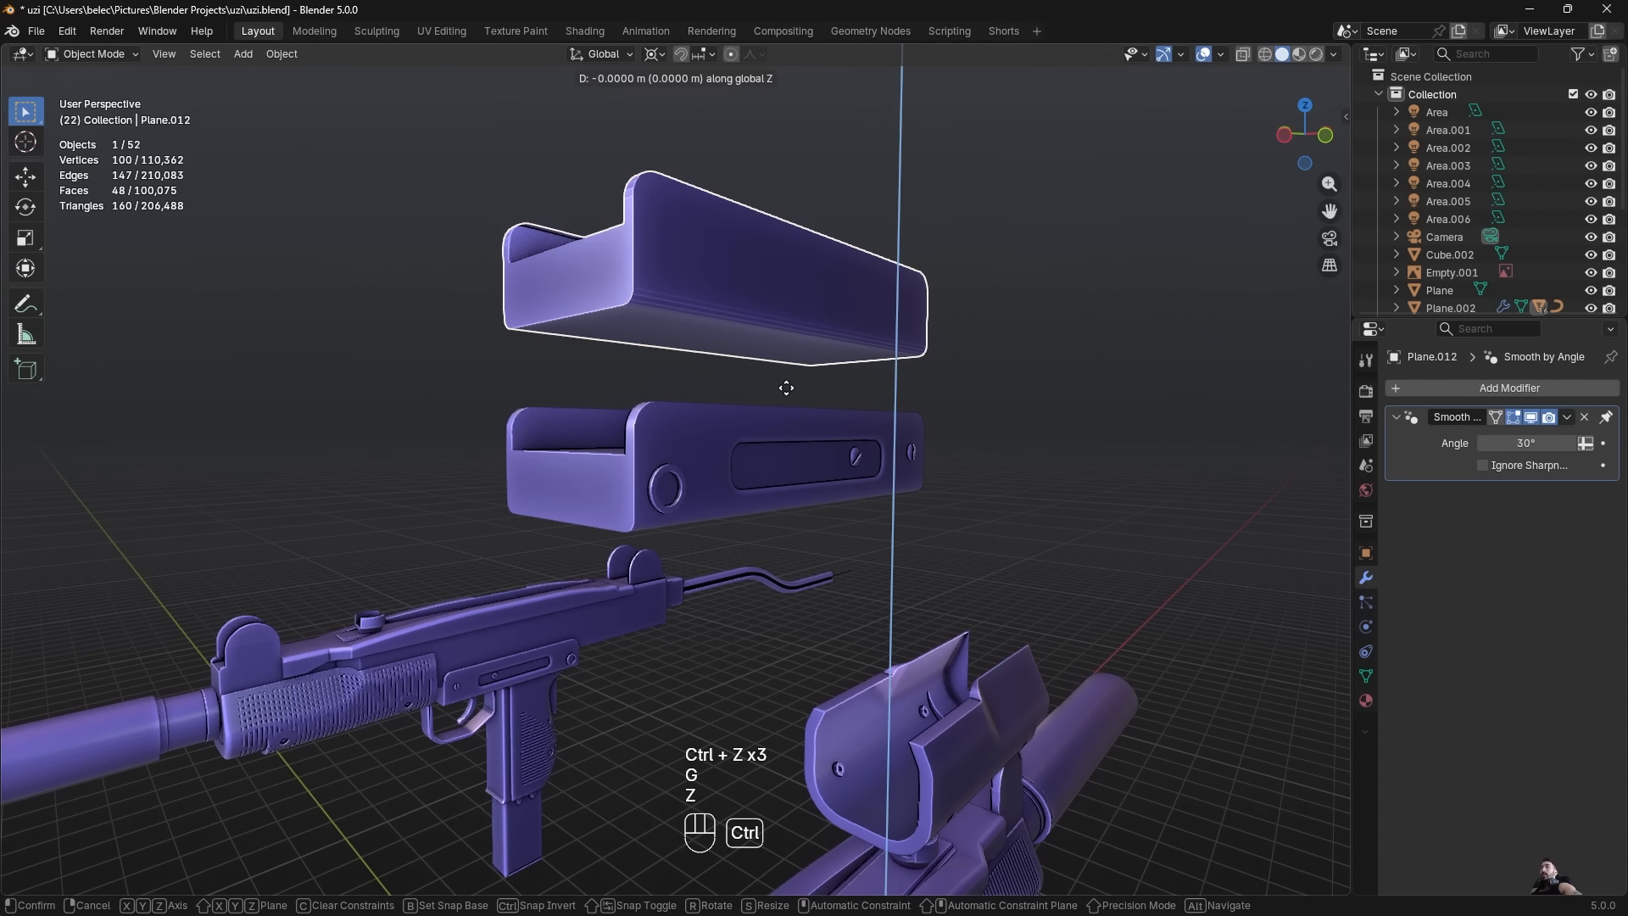
{"action": "left_click", "coordinate": [778, 465]}
{"action": "scroll", "coordinate": [721, 508], "scroll_direction": "up", "scroll_amount": 2}
{"action": "scroll", "coordinate": [767, 498], "scroll_direction": "down", "scroll_amount": 1}
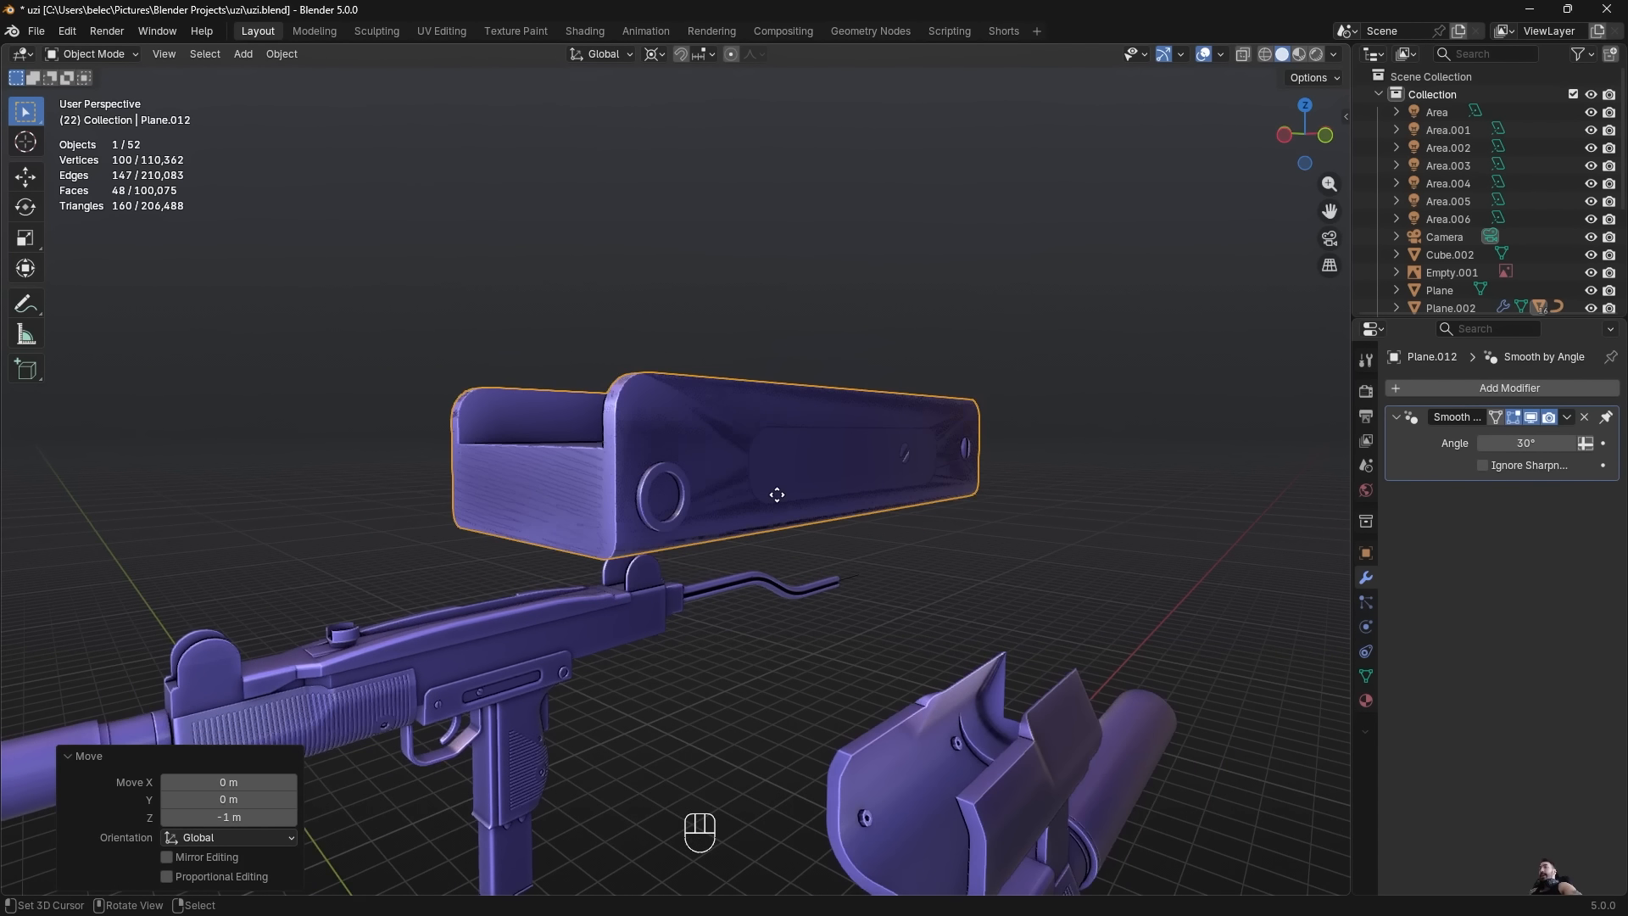
{"action": "key", "text": "g"}
{"action": "key", "text": "z"}
{"action": "left_click", "coordinate": [785, 333]}
{"action": "left_click", "coordinate": [762, 446]}
{"action": "key", "text": "g"}
{"action": "key", "text": "z"}
{"action": "middle_click_drag", "start_coordinate": [771, 436], "coordinate": [746, 475]}
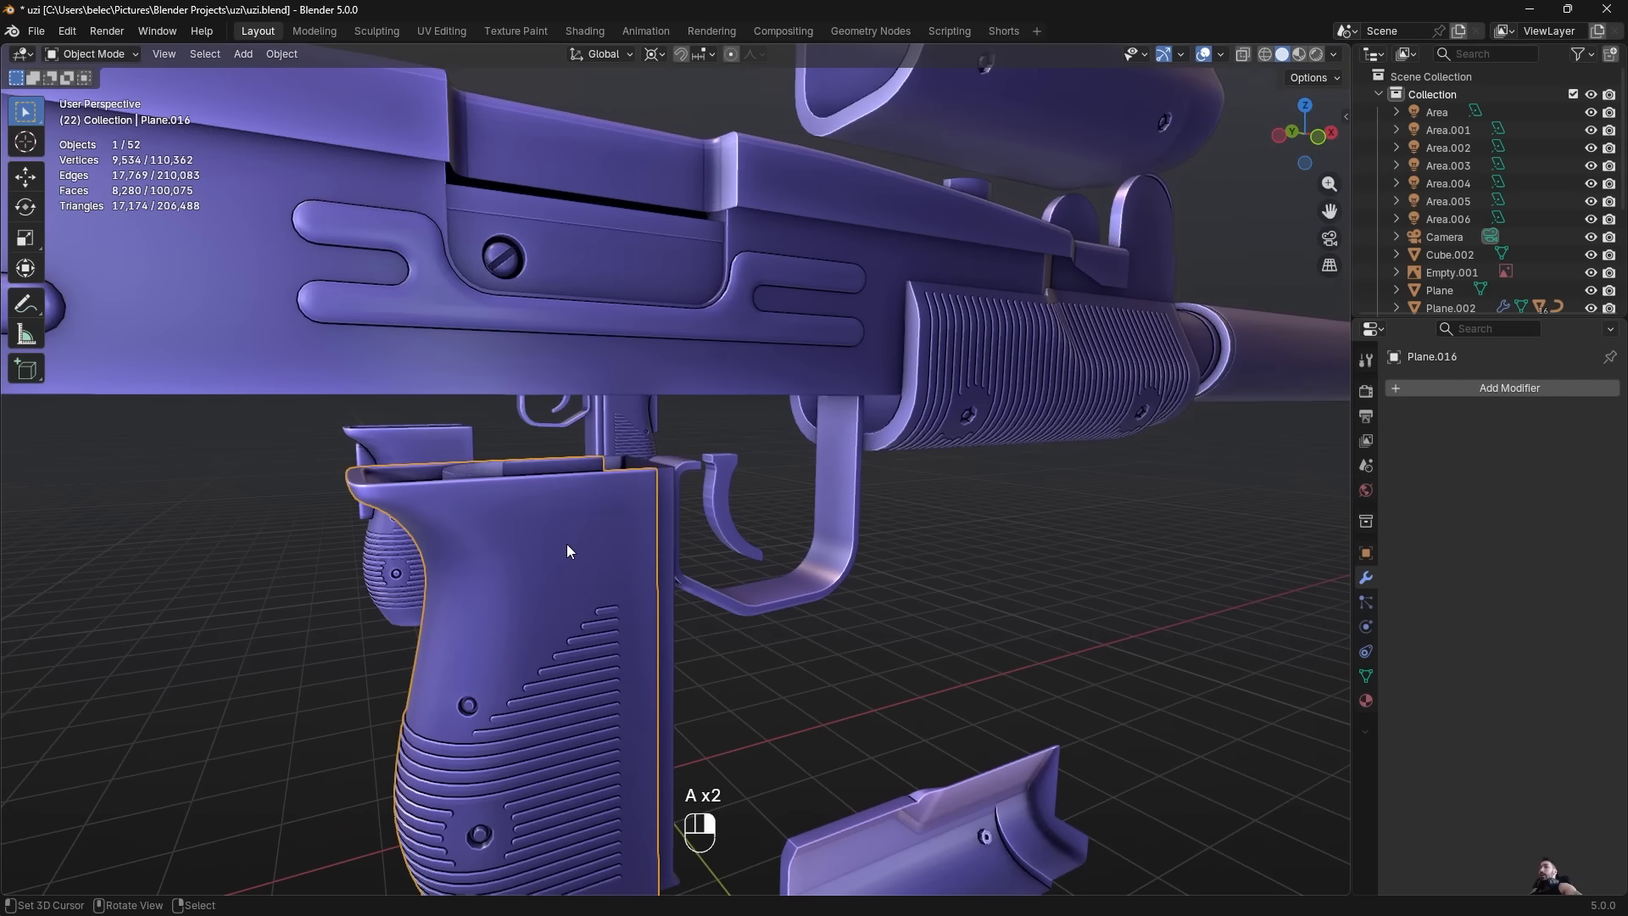
Select the detailed grip and examine its dense mesh in Edit Mode.
{"action": "left_click", "coordinate": [567, 542]}
{"action": "key", "text": "Tab"}
{"action": "middle_click_drag", "start_coordinate": [567, 543], "coordinate": [673, 436]}
{"action": "key", "text": "1"}
{"action": "key", "text": "2"}
{"action": "key", "text": "1"}
{"action": "key", "text": "Tab"}
Select the simplified, groove-free grip and examine its mesh in Edit Mode for comparison.
{"action": "middle_click_drag", "start_coordinate": [835, 454], "coordinate": [746, 436]}
{"action": "right_click", "coordinate": [1055, 427]}
{"action": "key", "text": "Tab"}
{"action": "middle_click_drag", "start_coordinate": [1055, 427], "coordinate": [1000, 482]}
{"action": "key", "text": "1"}
{"action": "key", "text": "a"}
{"action": "key", "text": "Tab"}
{"action": "scroll", "coordinate": [1026, 526], "scroll_direction": "down", "scroll_amount": 3}
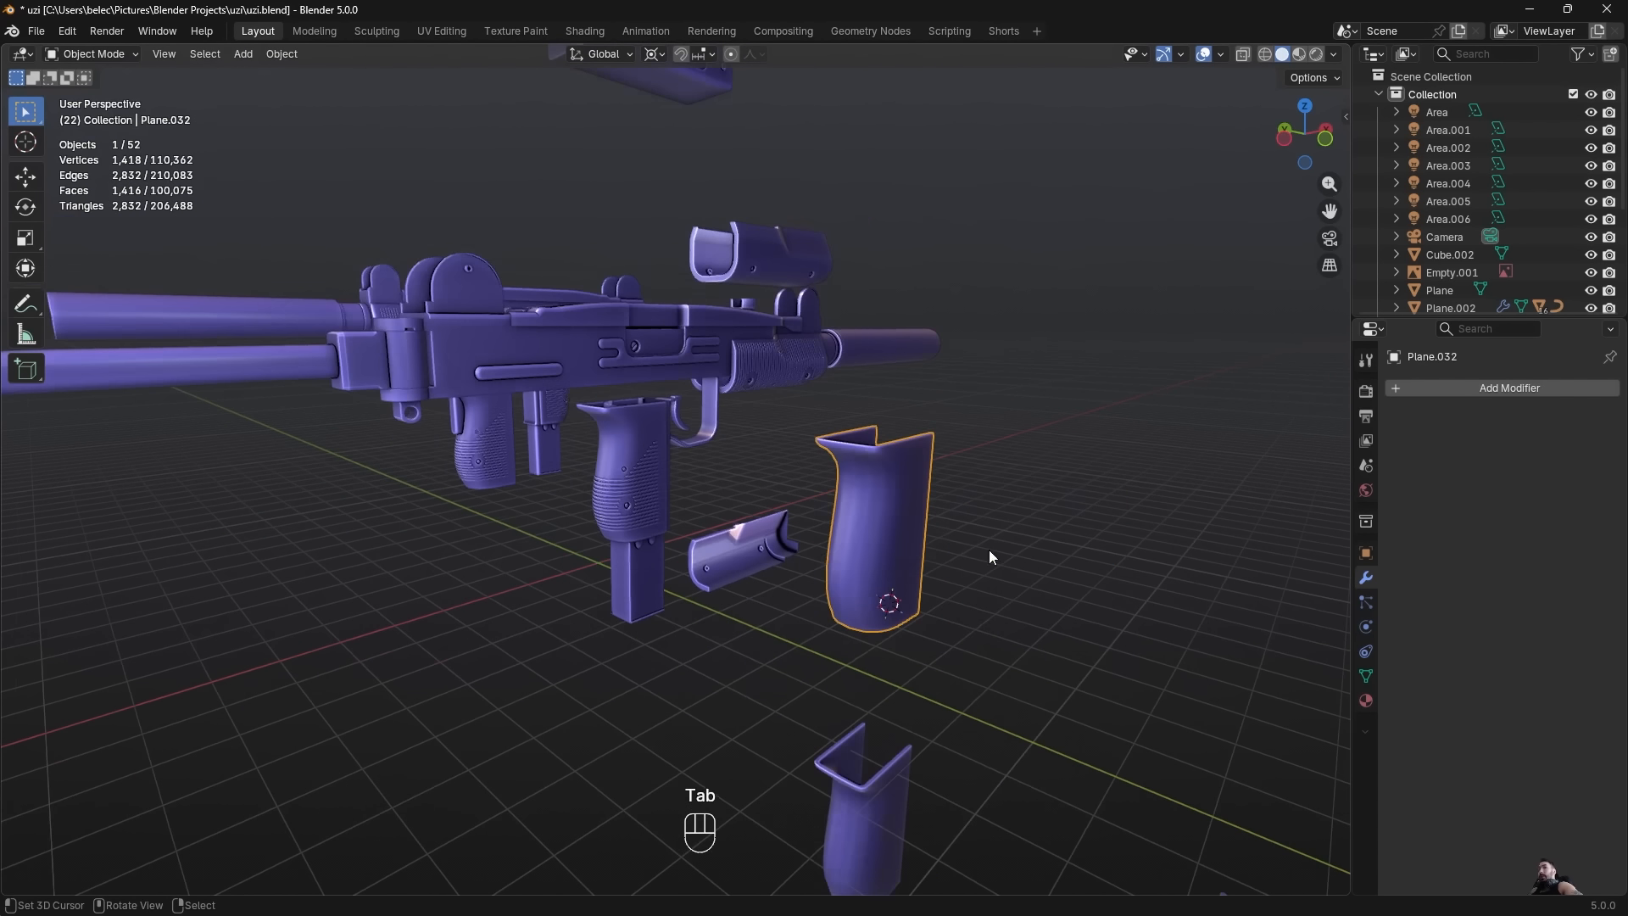
Reselect the detailed grip and inspect its groove edges and vertices in Edit Mode.
{"action": "scroll", "coordinate": [636, 424], "scroll_direction": "up", "scroll_amount": 6}
{"action": "right_click", "coordinate": [585, 412]}
{"action": "key", "text": "Tab"}
{"action": "middle_click_drag", "start_coordinate": [519, 409], "coordinate": [617, 385]}
{"action": "key", "text": "1"}
{"action": "key", "text": "2"}
{"action": "scroll", "coordinate": [617, 385], "scroll_direction": "down", "scroll_amount": 4}
{"action": "key", "text": "1"}
{"action": "key", "text": "a"}
{"action": "key", "text": "a"}
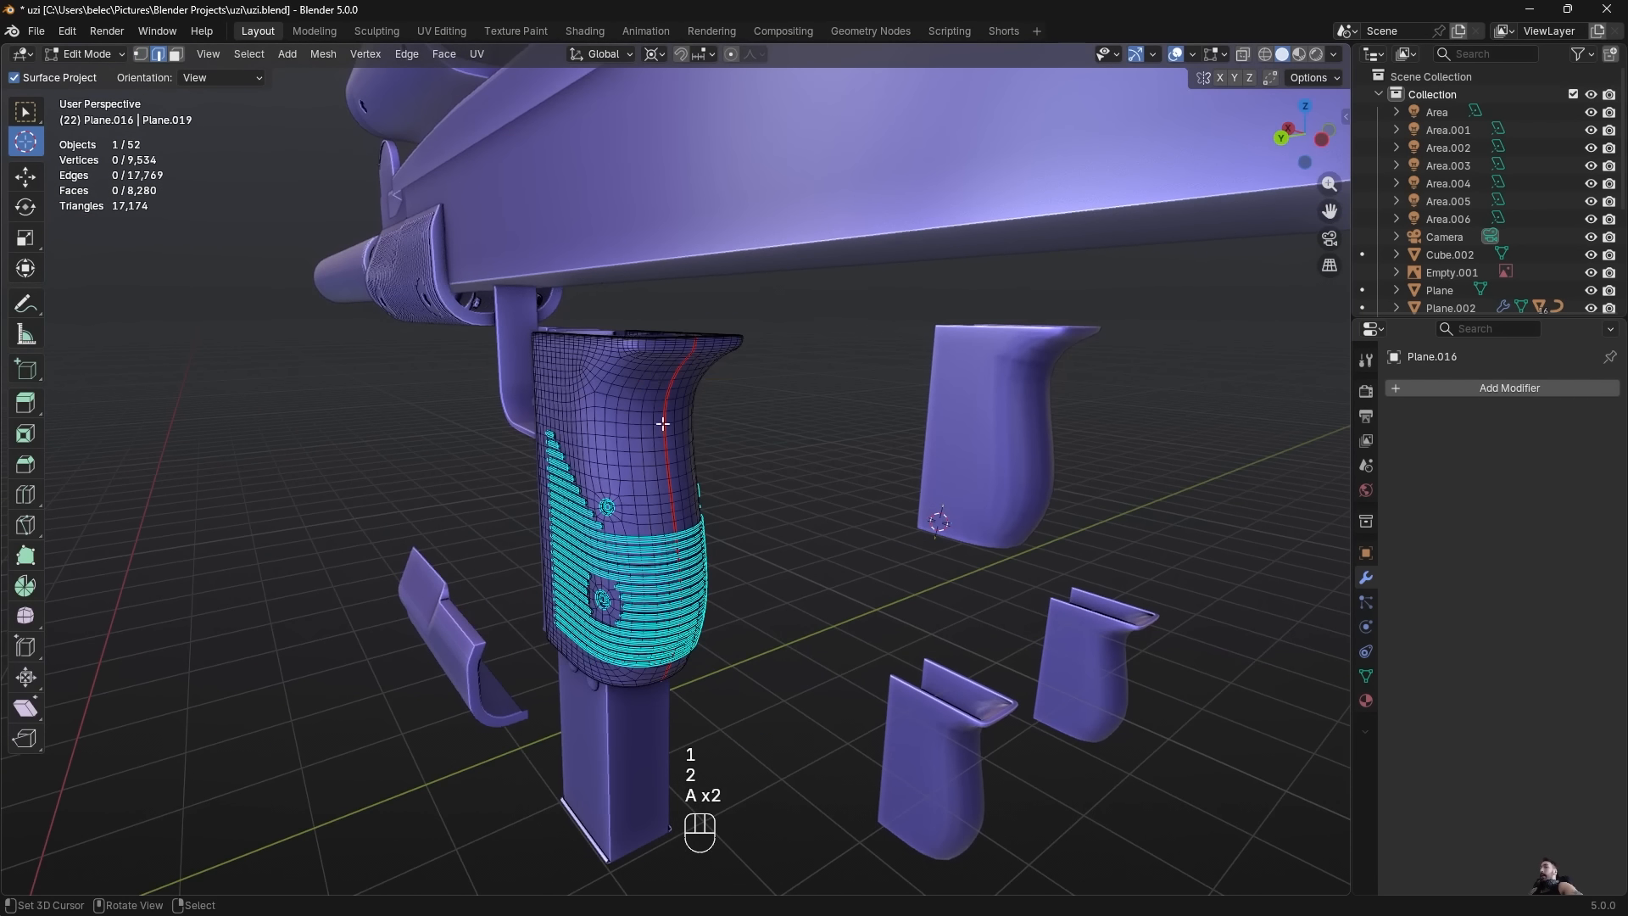
{"action": "key", "text": "Tab"}
{"action": "scroll", "coordinate": [1033, 405], "scroll_direction": "up", "scroll_amount": 4}
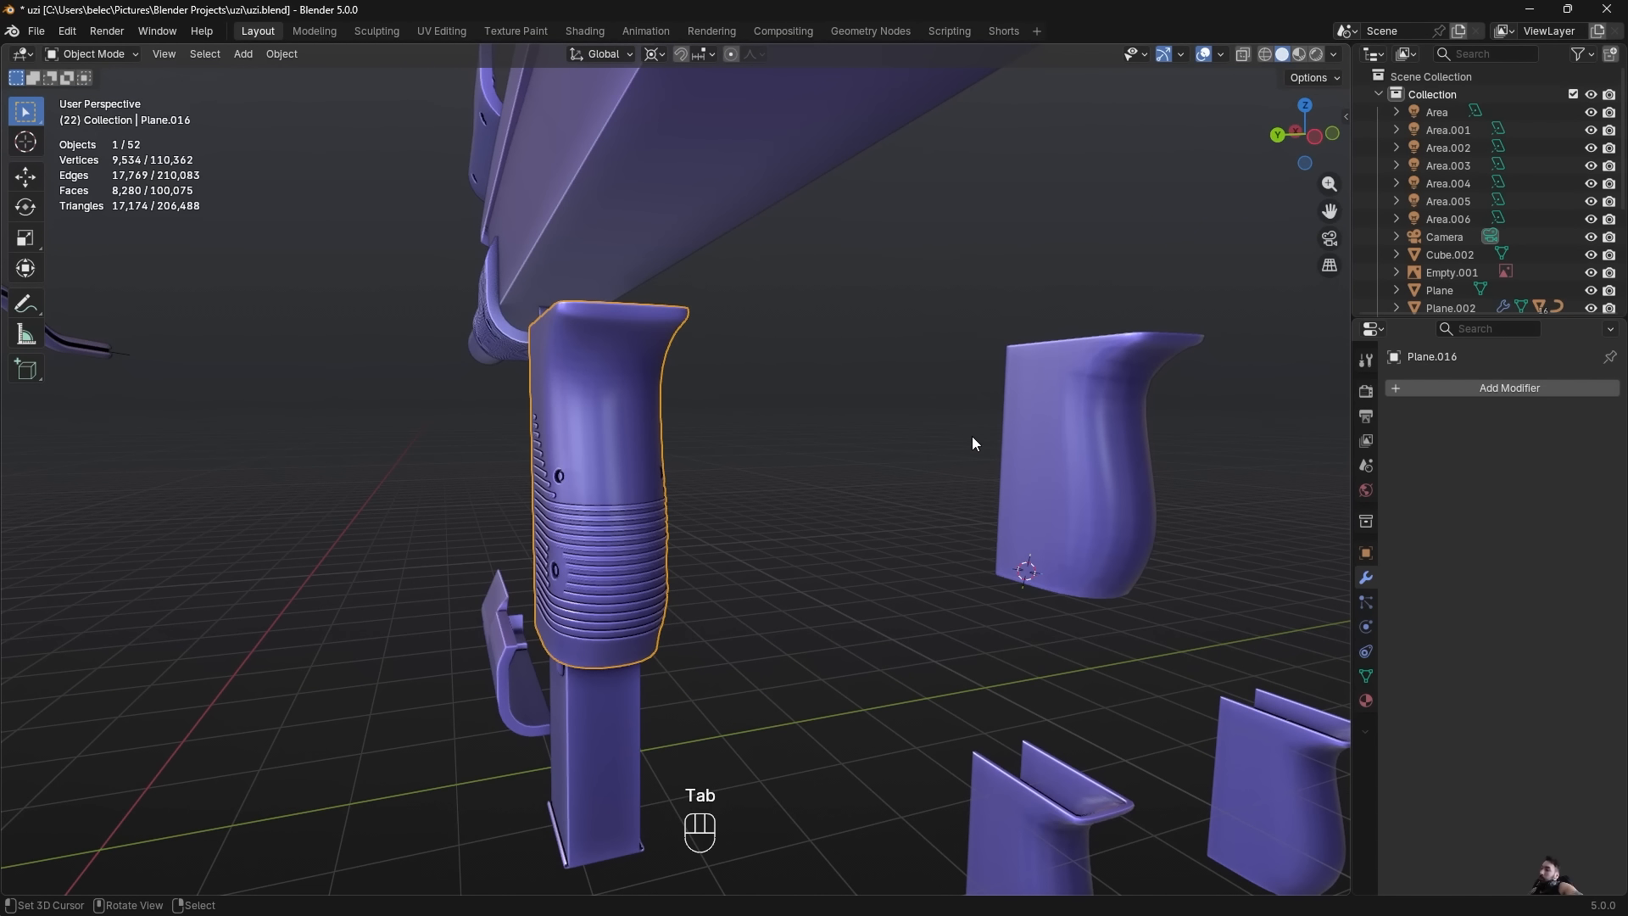
Move the simplified grip about 4.5 m along global Y onto the detailed grip and undo the move.
{"action": "middle_click_drag", "start_coordinate": [759, 407], "coordinate": [774, 441]}
{"action": "left_click", "coordinate": [971, 483]}
{"action": "key", "text": "g"}
{"action": "key", "text": "y"}
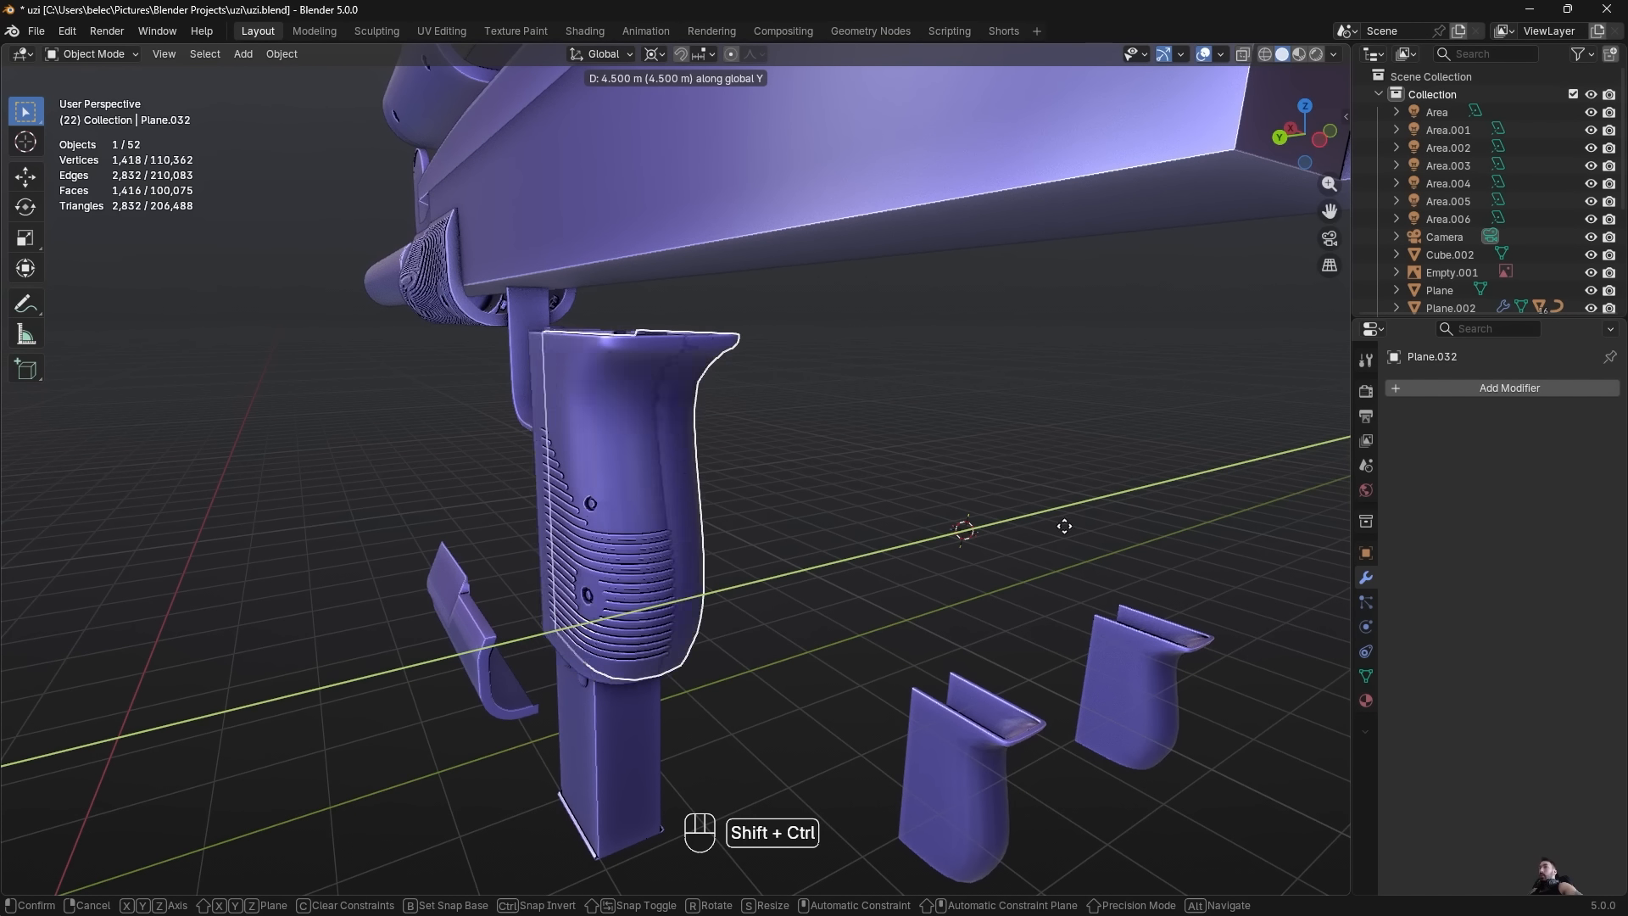
{"action": "left_click", "coordinate": [802, 575]}
{"action": "key", "text": "ctrl+z"}
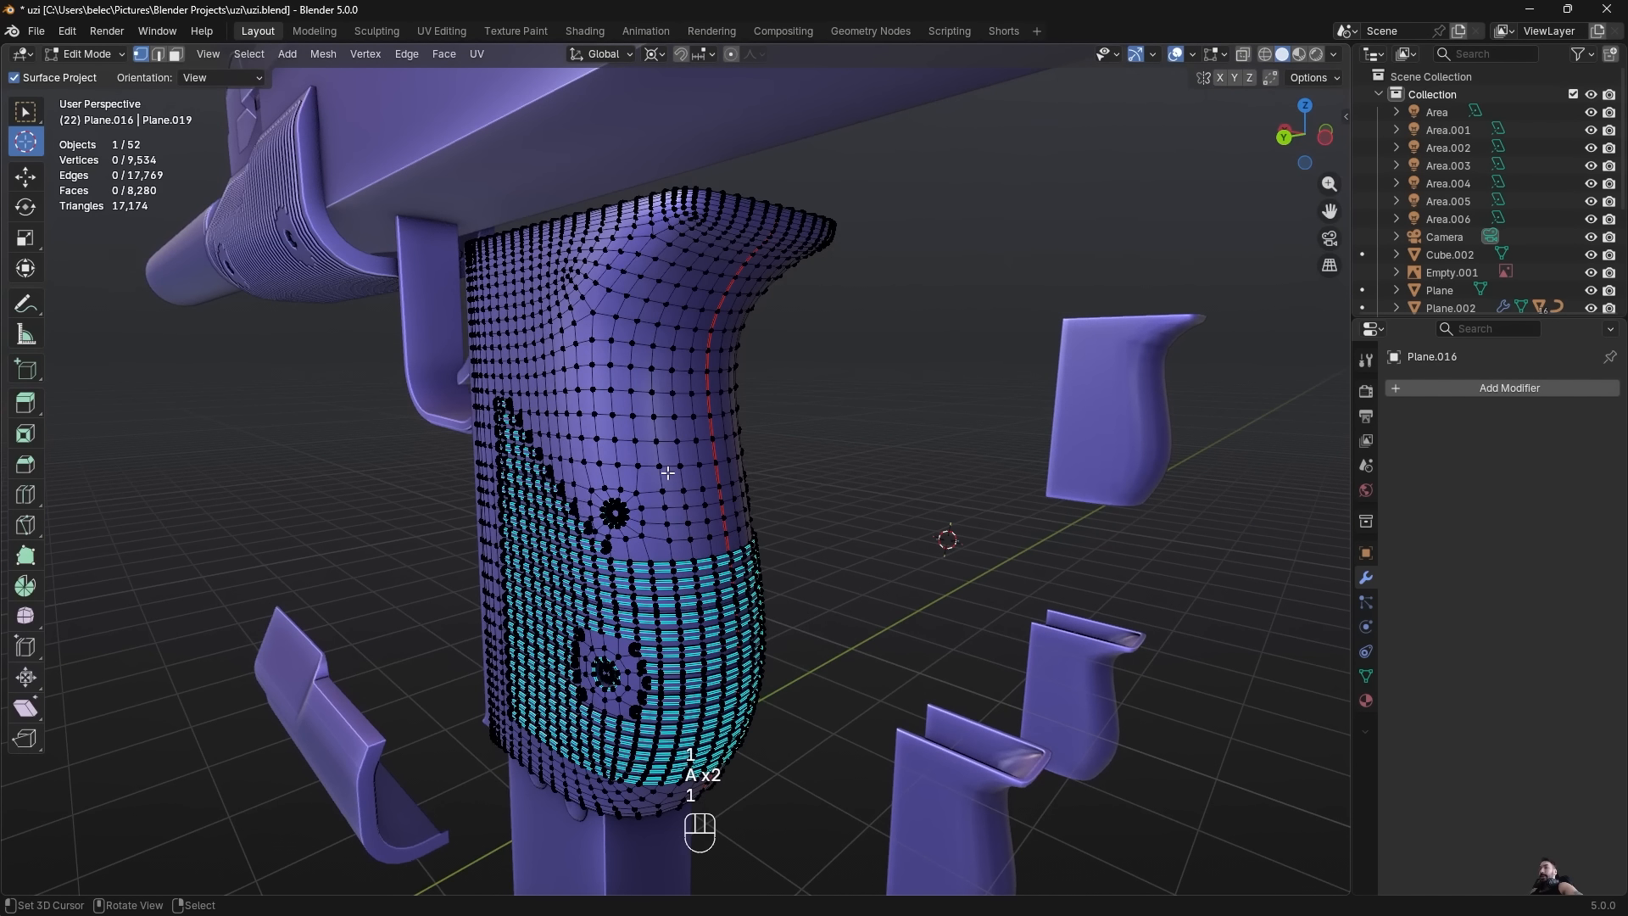
Select the detailed grip's connected main body and examine how the groove geometry is separated from it.
{"action": "key", "text": "l"}
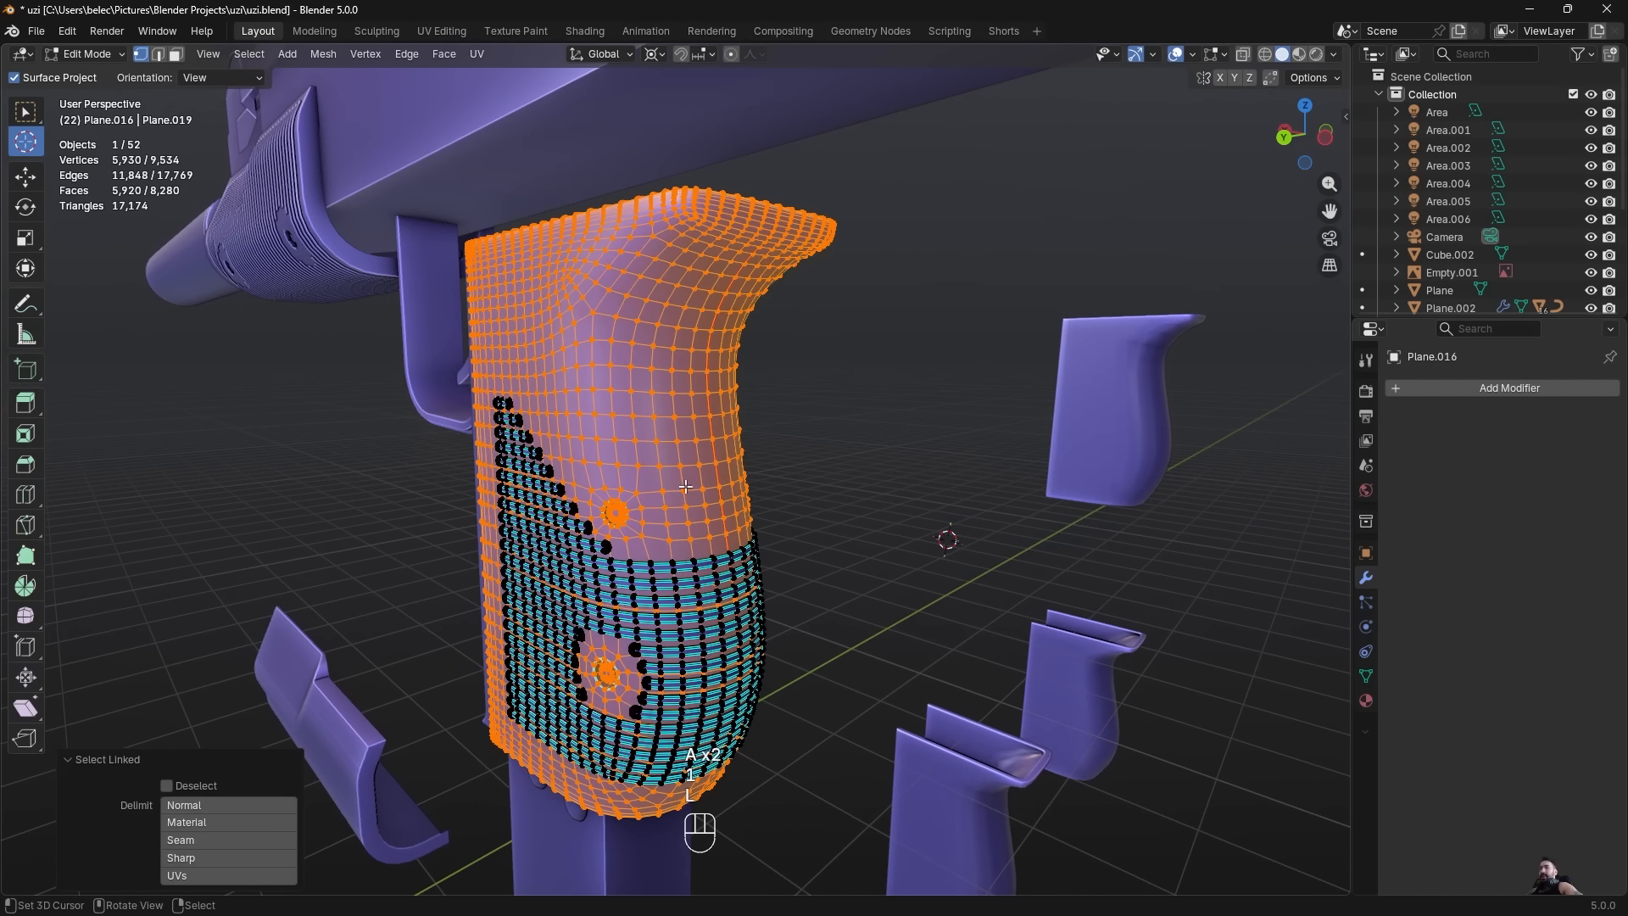
{"action": "middle_click_drag", "start_coordinate": [665, 473], "coordinate": [657, 491]}
{"action": "key", "text": "p"}
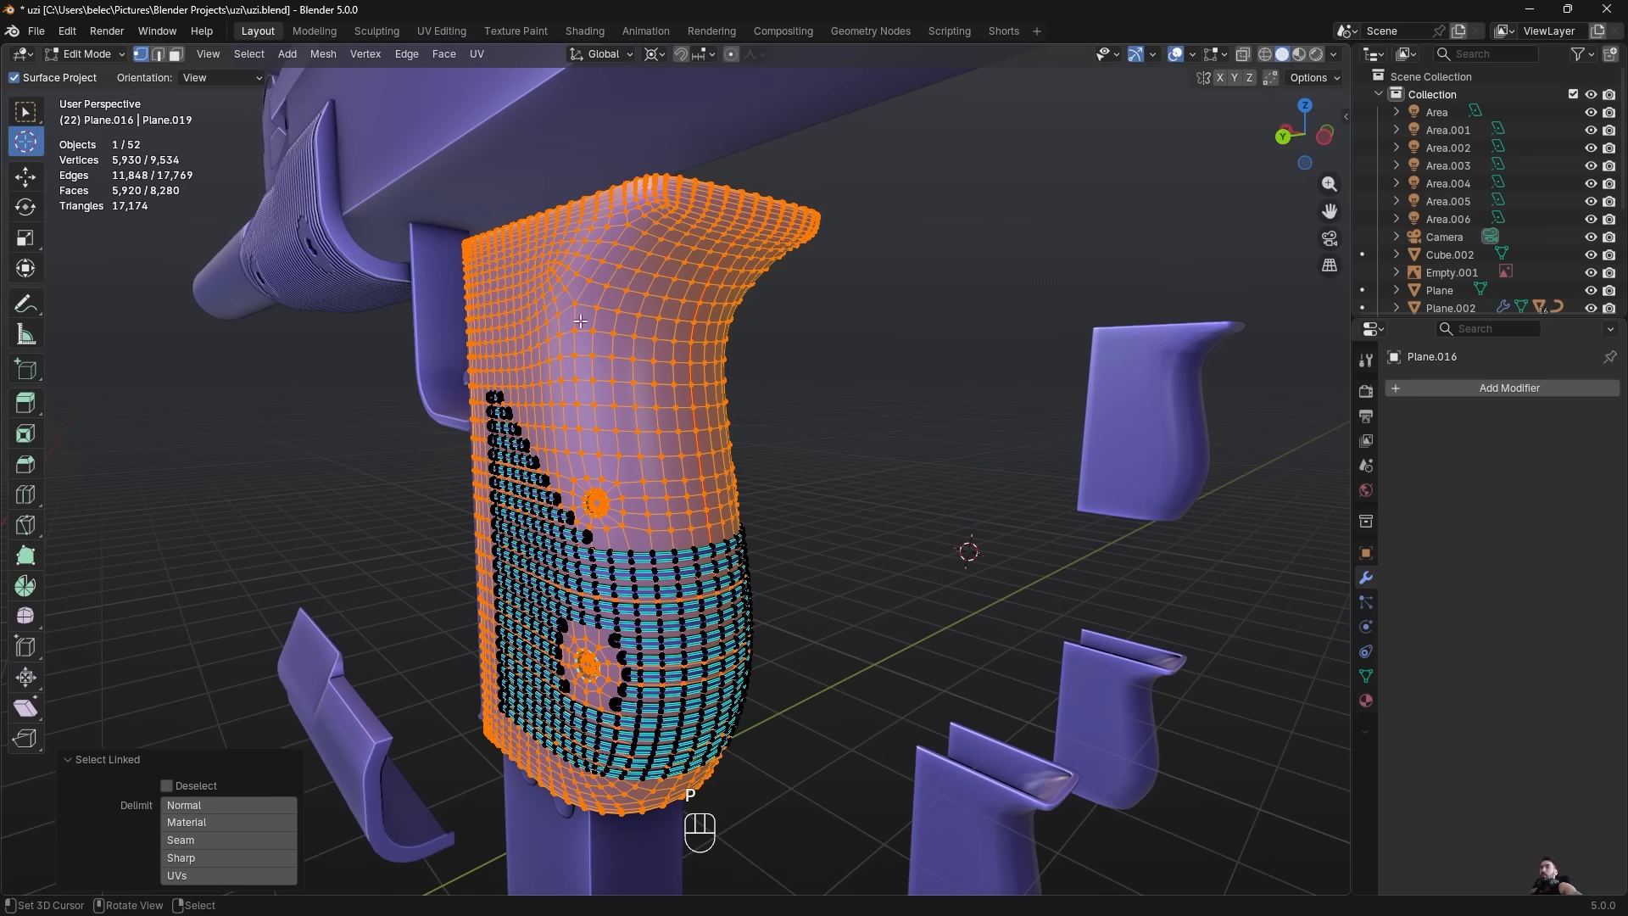
{"action": "scroll", "coordinate": [580, 320], "scroll_direction": "down", "scroll_amount": 3}
{"action": "scroll", "coordinate": [560, 336], "scroll_direction": "up", "scroll_amount": 3}
{"action": "scroll", "coordinate": [651, 278], "scroll_direction": "down", "scroll_amount": 1}
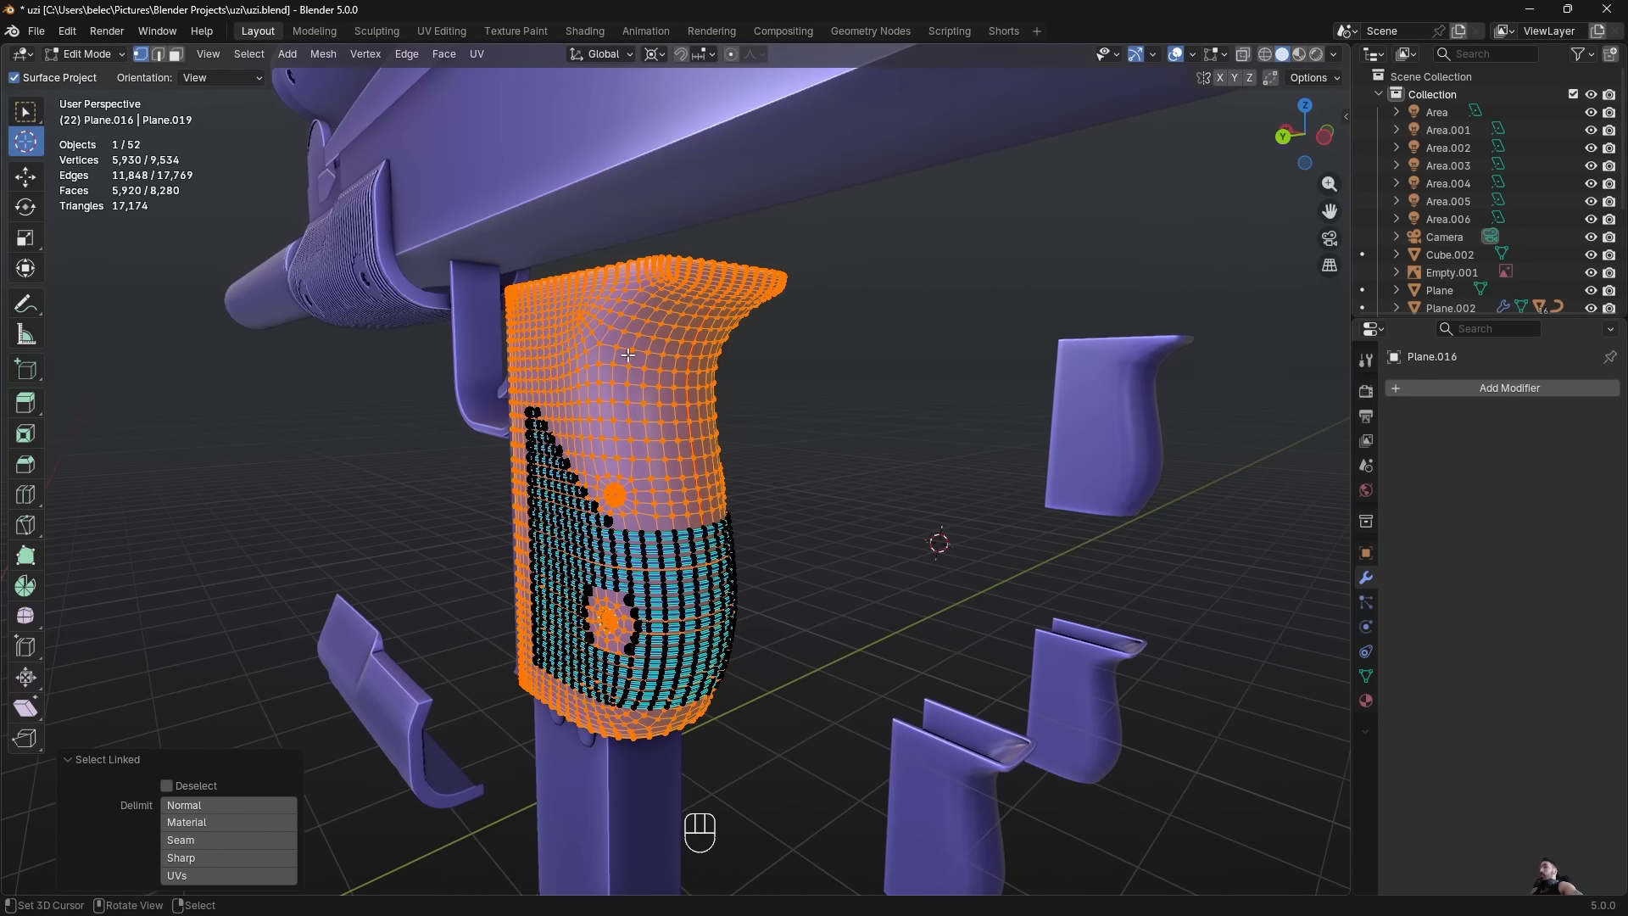
{"action": "scroll", "coordinate": [650, 277], "scroll_direction": "up", "scroll_amount": 1}
{"action": "middle_click_drag", "start_coordinate": [685, 441], "coordinate": [711, 443]}
{"action": "key", "text": "g"}
{"action": "right_click", "coordinate": [677, 433]}
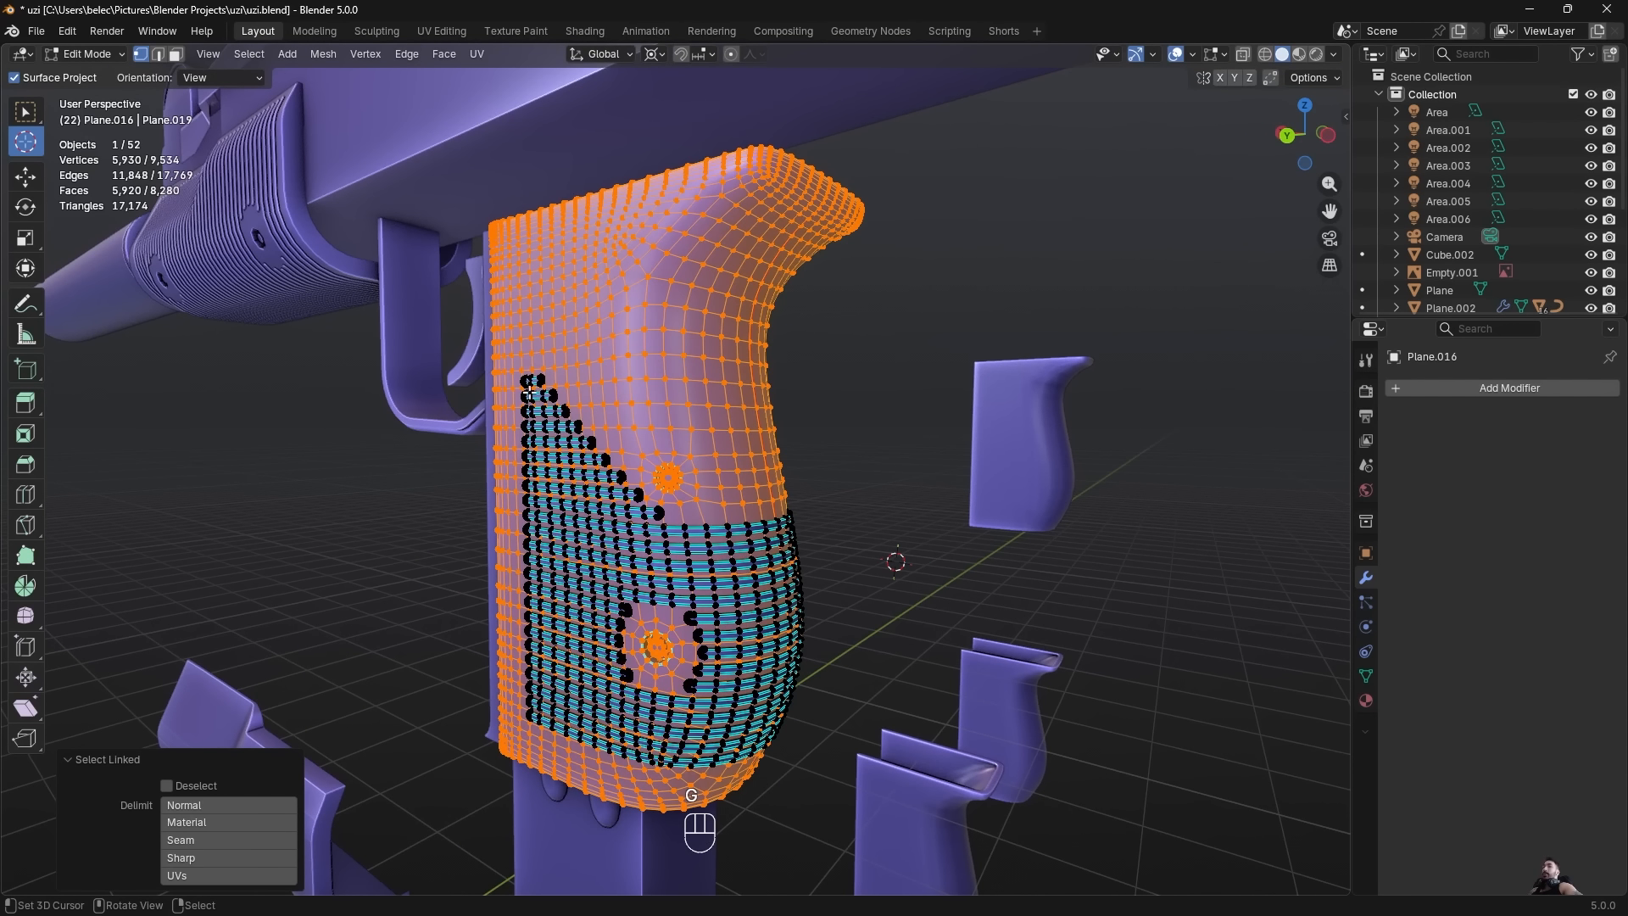
{"action": "scroll", "coordinate": [789, 694], "scroll_direction": "down", "scroll_amount": 3}
{"action": "scroll", "coordinate": [607, 460], "scroll_direction": "up", "scroll_amount": 3}
{"action": "key", "text": "Tab"}
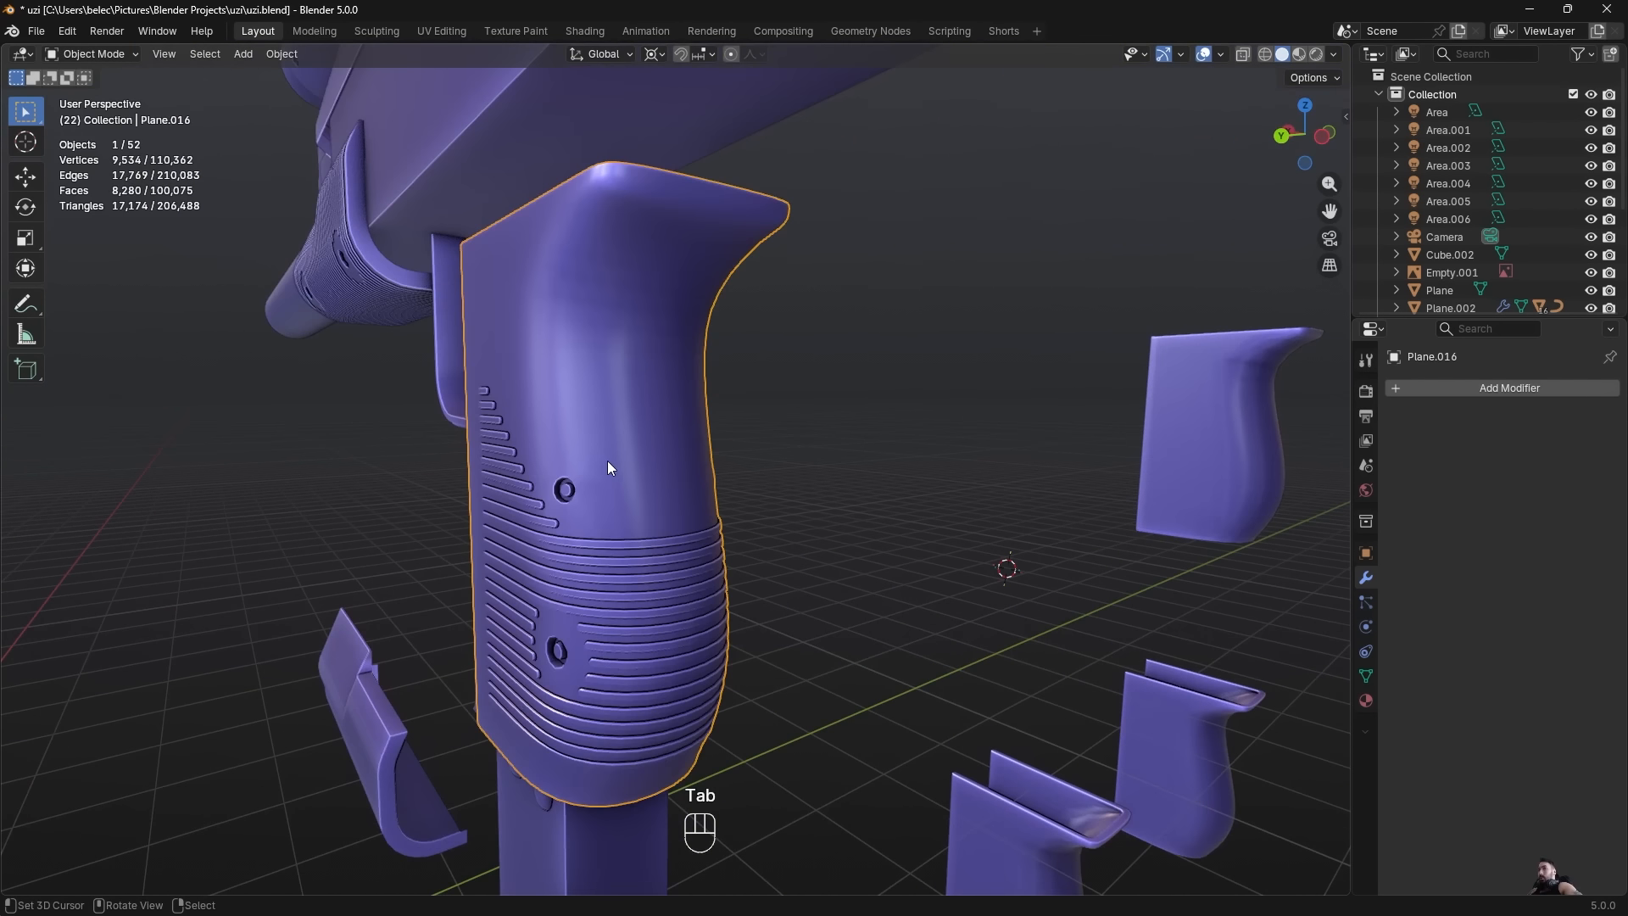
Deselect the detailed grip and examine the simplified grip's mesh once more in Edit Mode.
{"action": "key", "text": "a"}
{"action": "key", "text": "a"}
{"action": "middle_click_drag", "start_coordinate": [607, 460], "coordinate": [500, 462]}
{"action": "right_click", "coordinate": [1244, 562]}
{"action": "key", "text": "Tab"}
{"action": "middle_click_drag", "start_coordinate": [1244, 562], "coordinate": [1051, 585]}
{"action": "scroll", "coordinate": [898, 505], "scroll_direction": "down", "scroll_amount": 3}
{"action": "key", "text": "1"}
{"action": "key", "text": "Tab"}
Join the handguard part with the low-poly shell into one object and move it along Z.
{"action": "middle_click_drag", "start_coordinate": [581, 97], "coordinate": [587, 249], "text": "shift"}
{"action": "right_click", "coordinate": [588, 255], "text": "shift"}
{"action": "right_click", "coordinate": [664, 467], "text": "shift"}
{"action": "middle_click_drag", "start_coordinate": [665, 467], "coordinate": [675, 72]}
{"action": "key", "text": "ctrl+j"}
{"action": "key", "text": "g"}
{"action": "key", "text": "z"}
{"action": "left_click", "coordinate": [712, 476]}
Open the Shading workspace and create a new material for the joined object.
{"action": "left_click", "coordinate": [592, 32]}
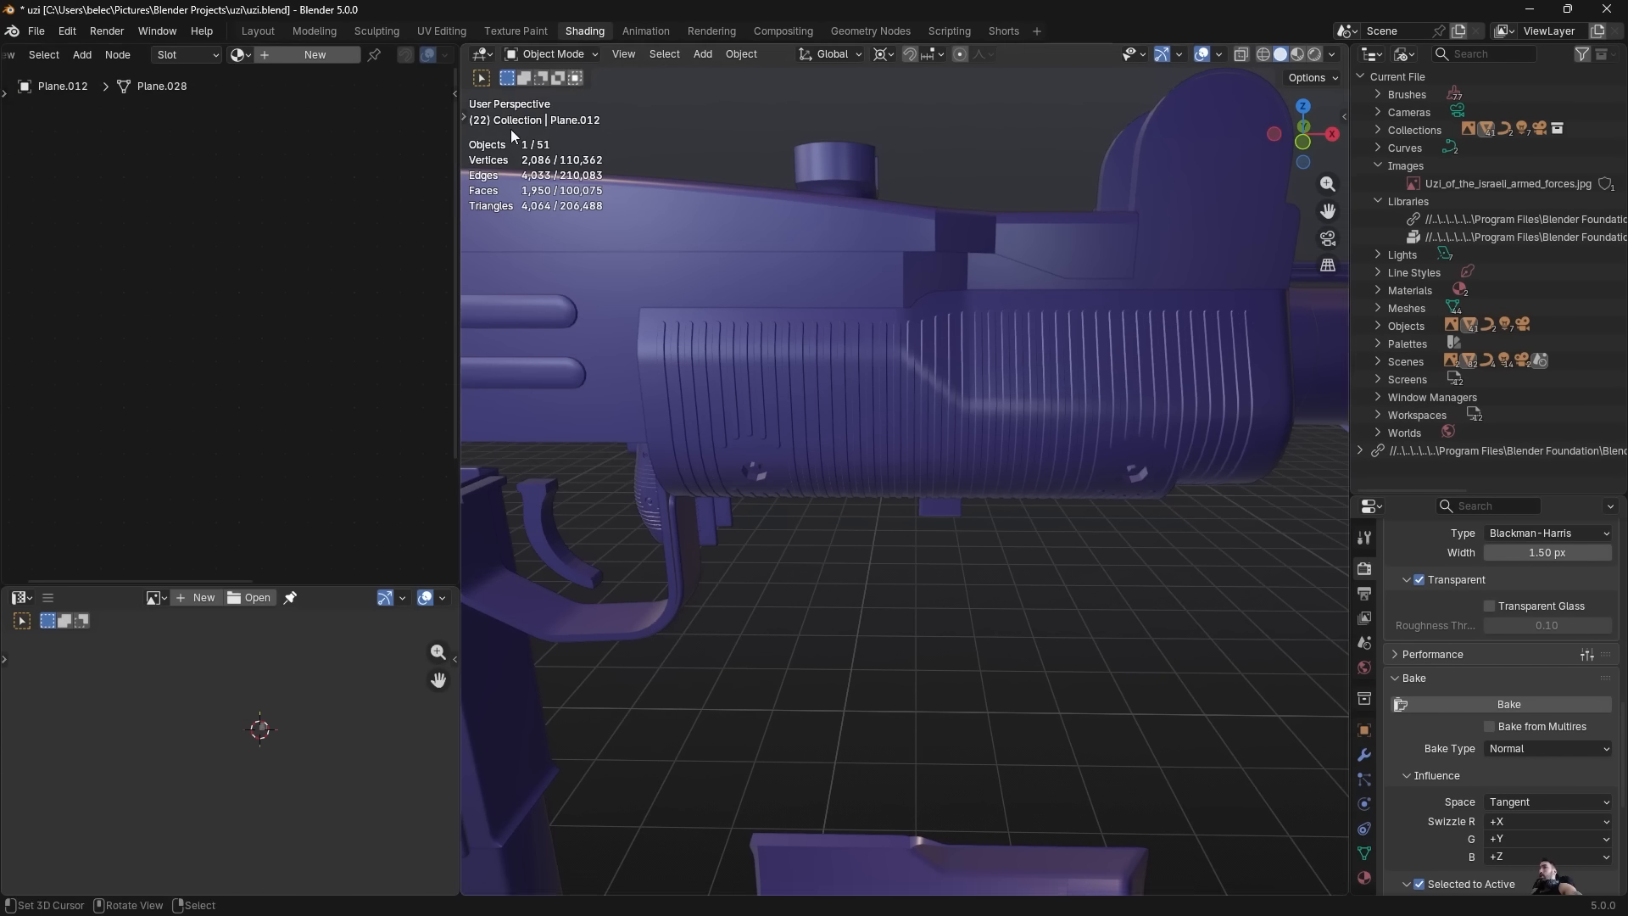
{"action": "left_click", "coordinate": [323, 58]}
{"action": "scroll", "coordinate": [872, 353], "scroll_direction": "down", "scroll_amount": 7}
{"action": "middle_click_drag", "start_coordinate": [823, 382], "coordinate": [753, 395]}
{"action": "scroll", "coordinate": [276, 343], "scroll_direction": "down", "scroll_amount": 2}
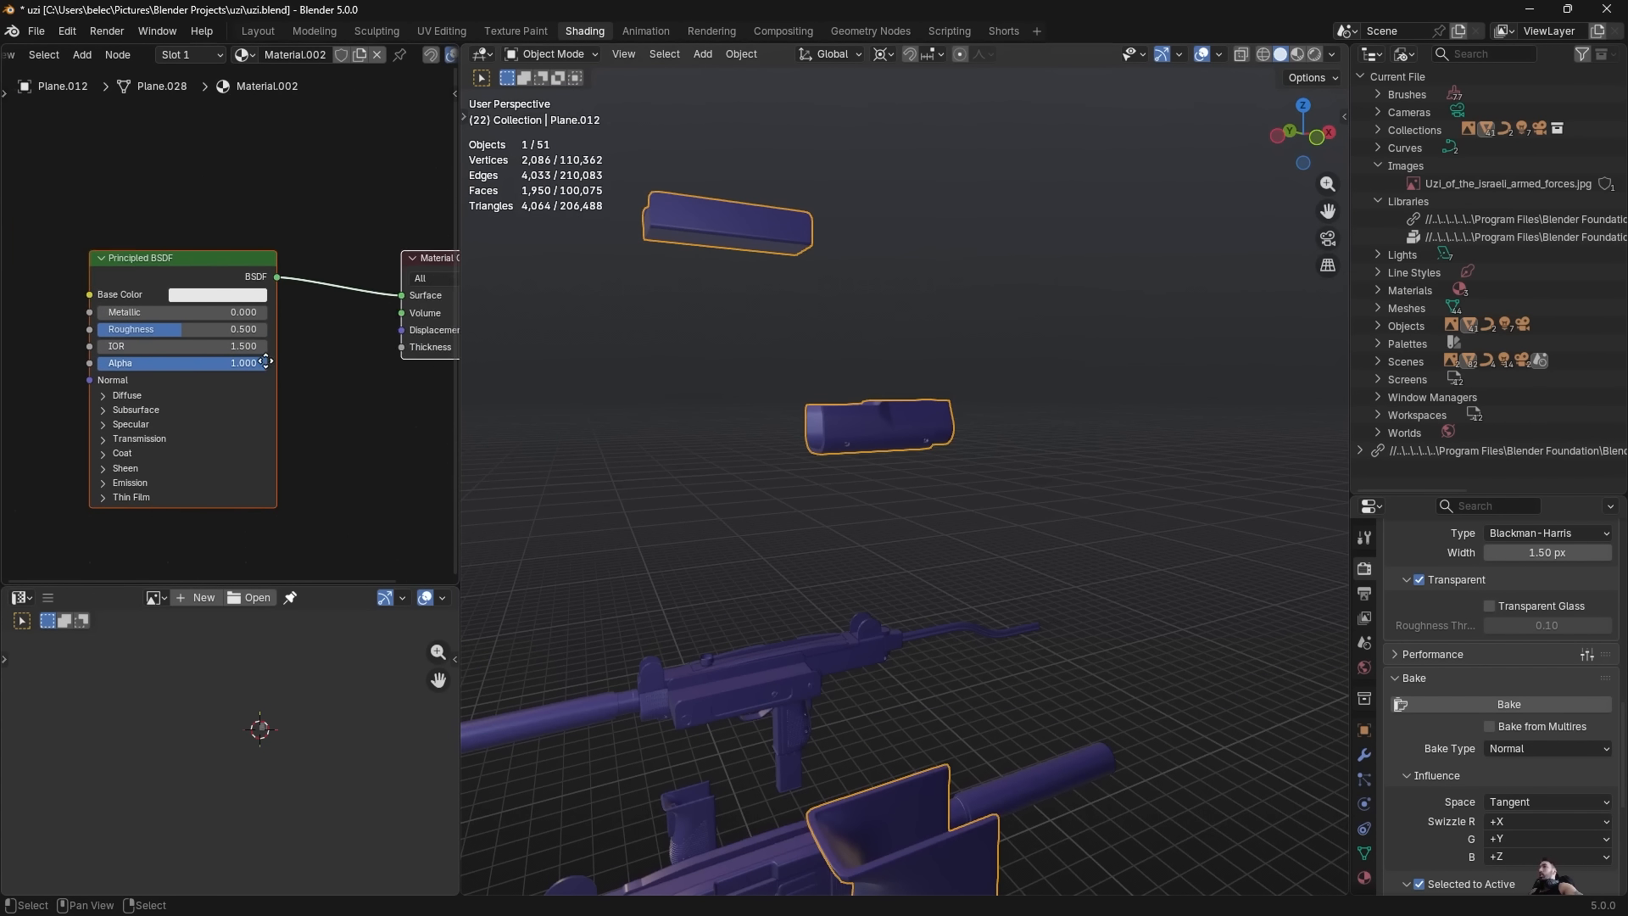
Add an Image Texture node and place it in front of the Principled BSDF node.
{"action": "middle_click_drag", "start_coordinate": [265, 358], "coordinate": [430, 356]}
{"action": "key", "text": "shift+a"}
{"action": "left_click", "coordinate": [115, 321]}
{"action": "key", "text": "Escape"}
{"action": "key", "text": "shift+a"}
{"action": "left_click", "coordinate": [219, 316]}
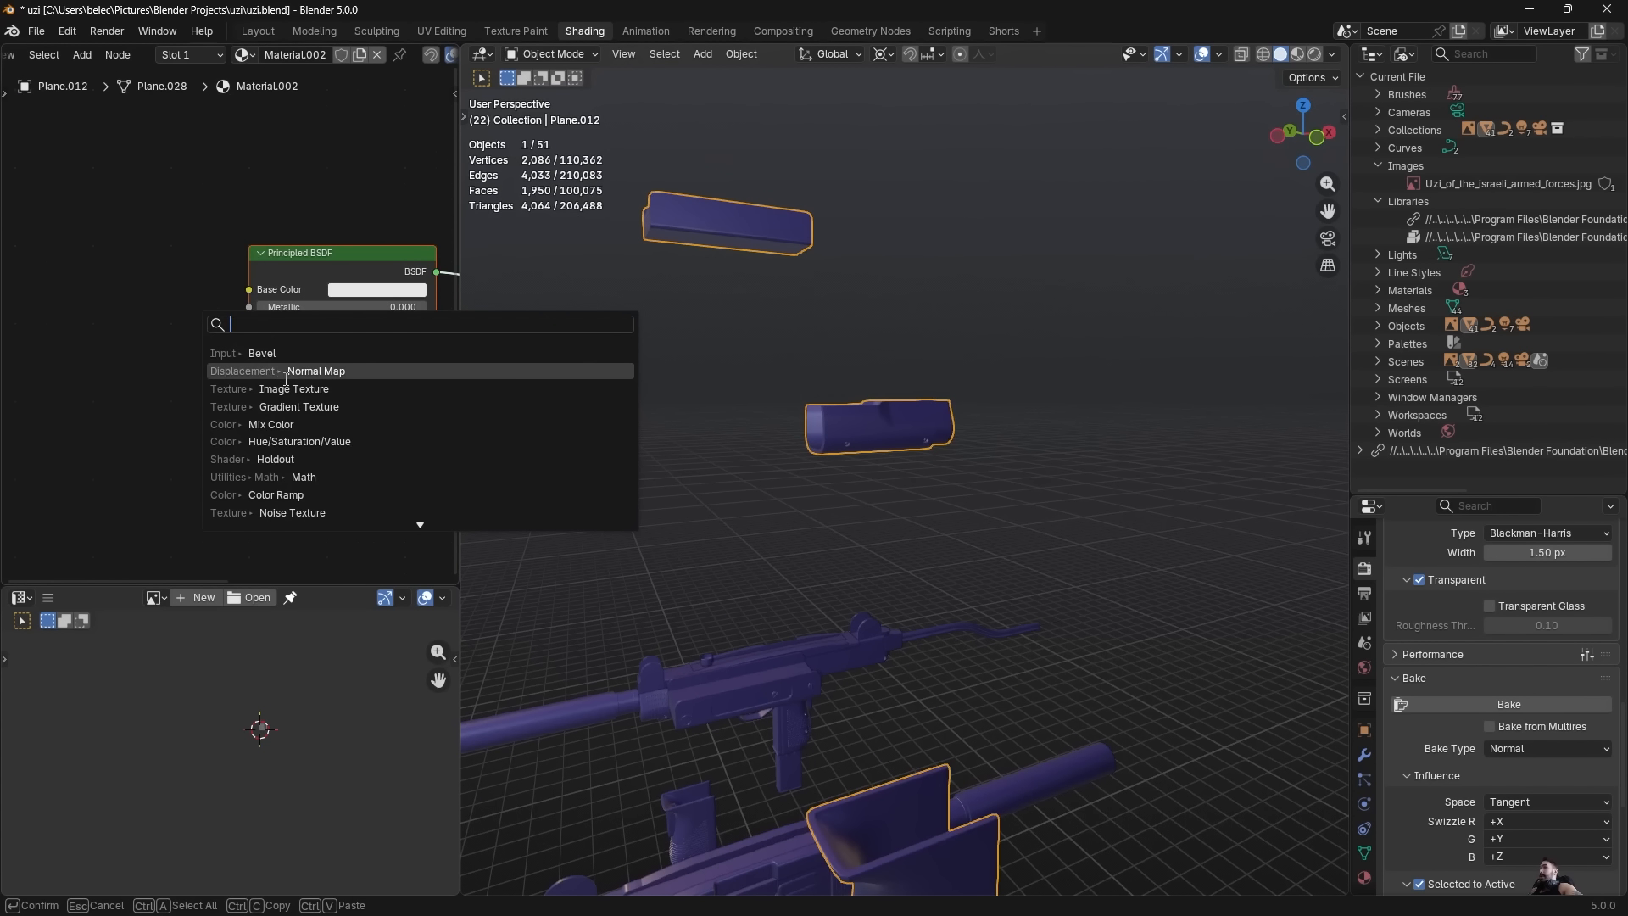
{"action": "left_click", "coordinate": [271, 390]}
{"action": "left_click", "coordinate": [77, 271]}
{"action": "middle_click_drag", "start_coordinate": [78, 272], "coordinate": [252, 311]}
{"action": "scroll", "coordinate": [254, 312], "scroll_direction": "up", "scroll_amount": 2}
{"action": "left_click_drag", "start_coordinate": [350, 328], "coordinate": [202, 283]}
Create a new 2048 × 2048 px image with the UV Grid generated type in the Image Texture node.
{"action": "left_click", "coordinate": [235, 355]}
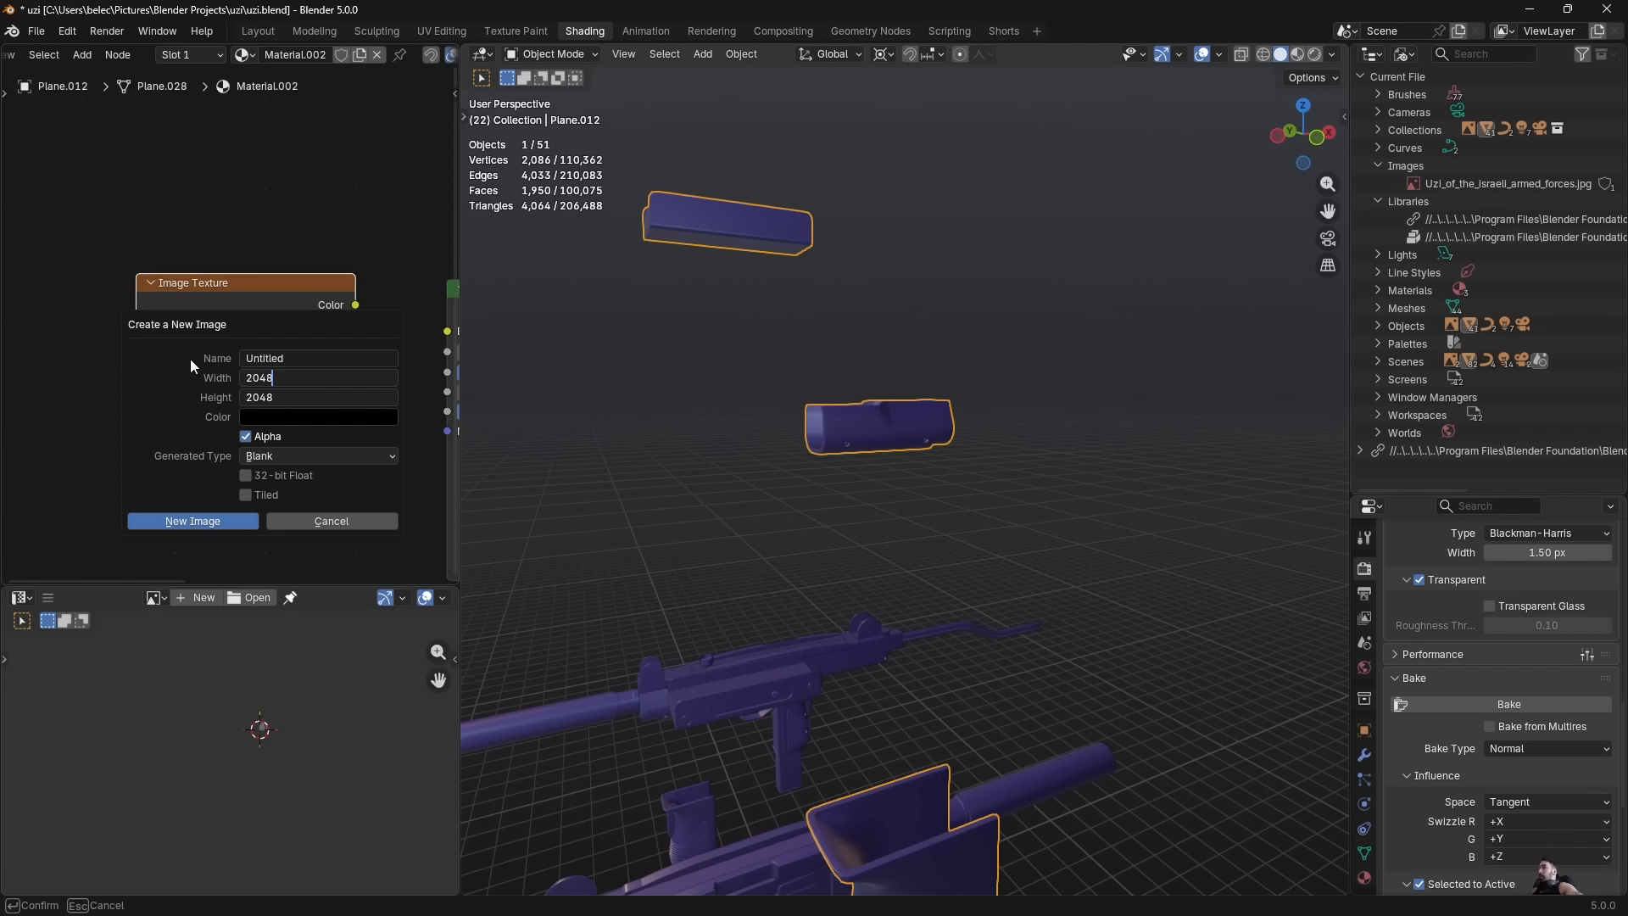
{"action": "left_click", "coordinate": [281, 491]}
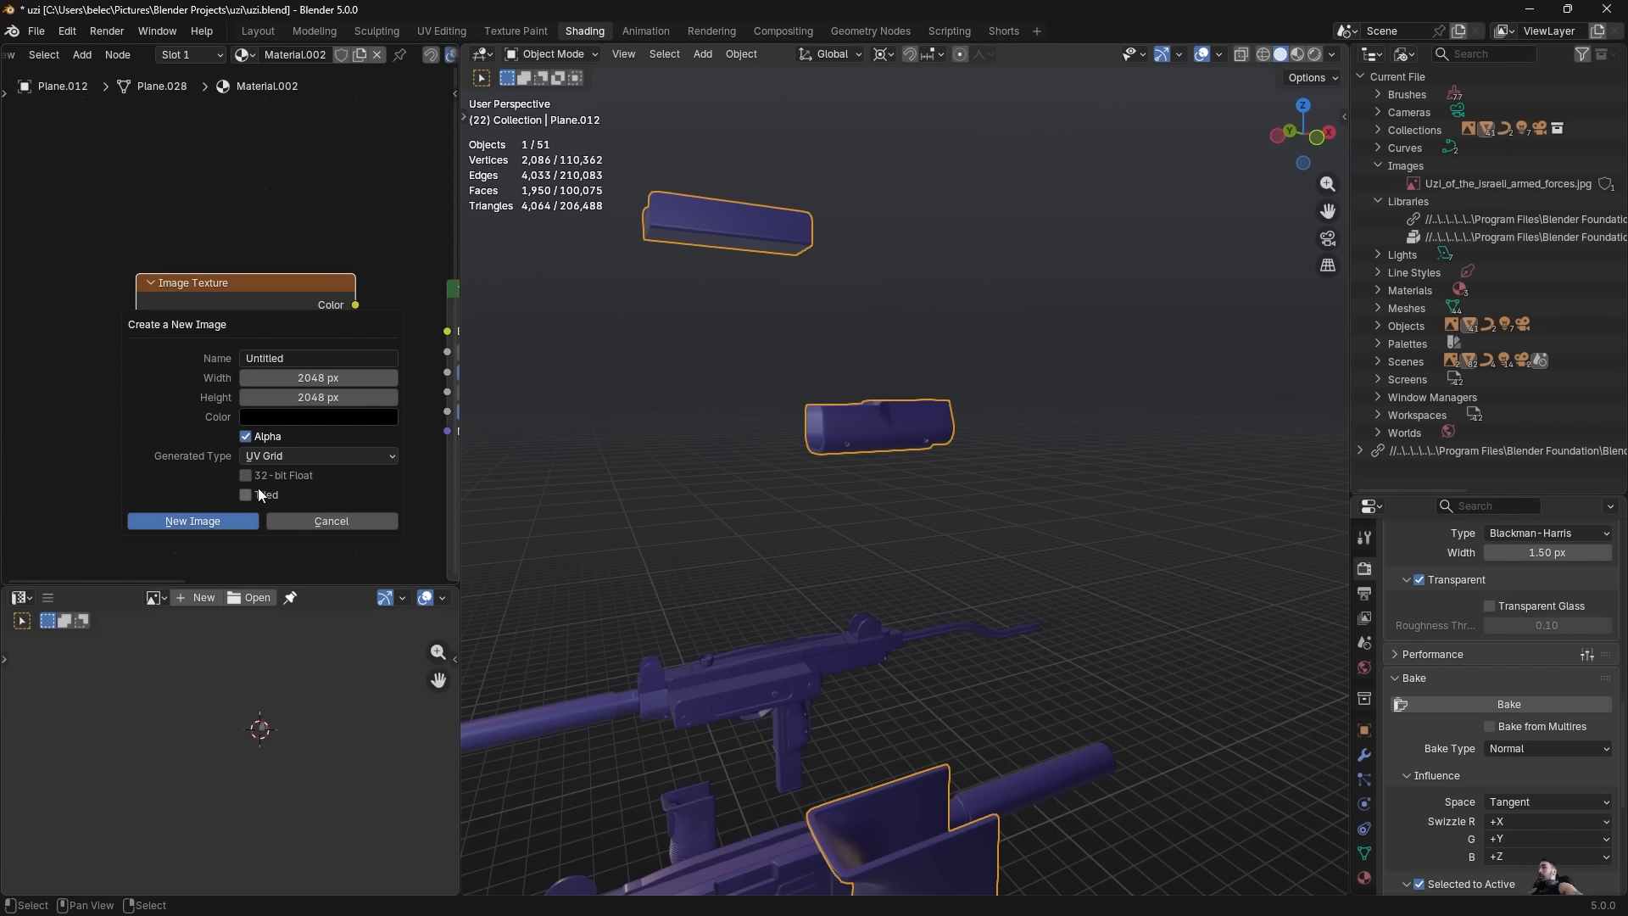
{"action": "left_click", "coordinate": [222, 521]}
{"action": "middle_click_drag", "start_coordinate": [250, 460], "coordinate": [188, 461]}
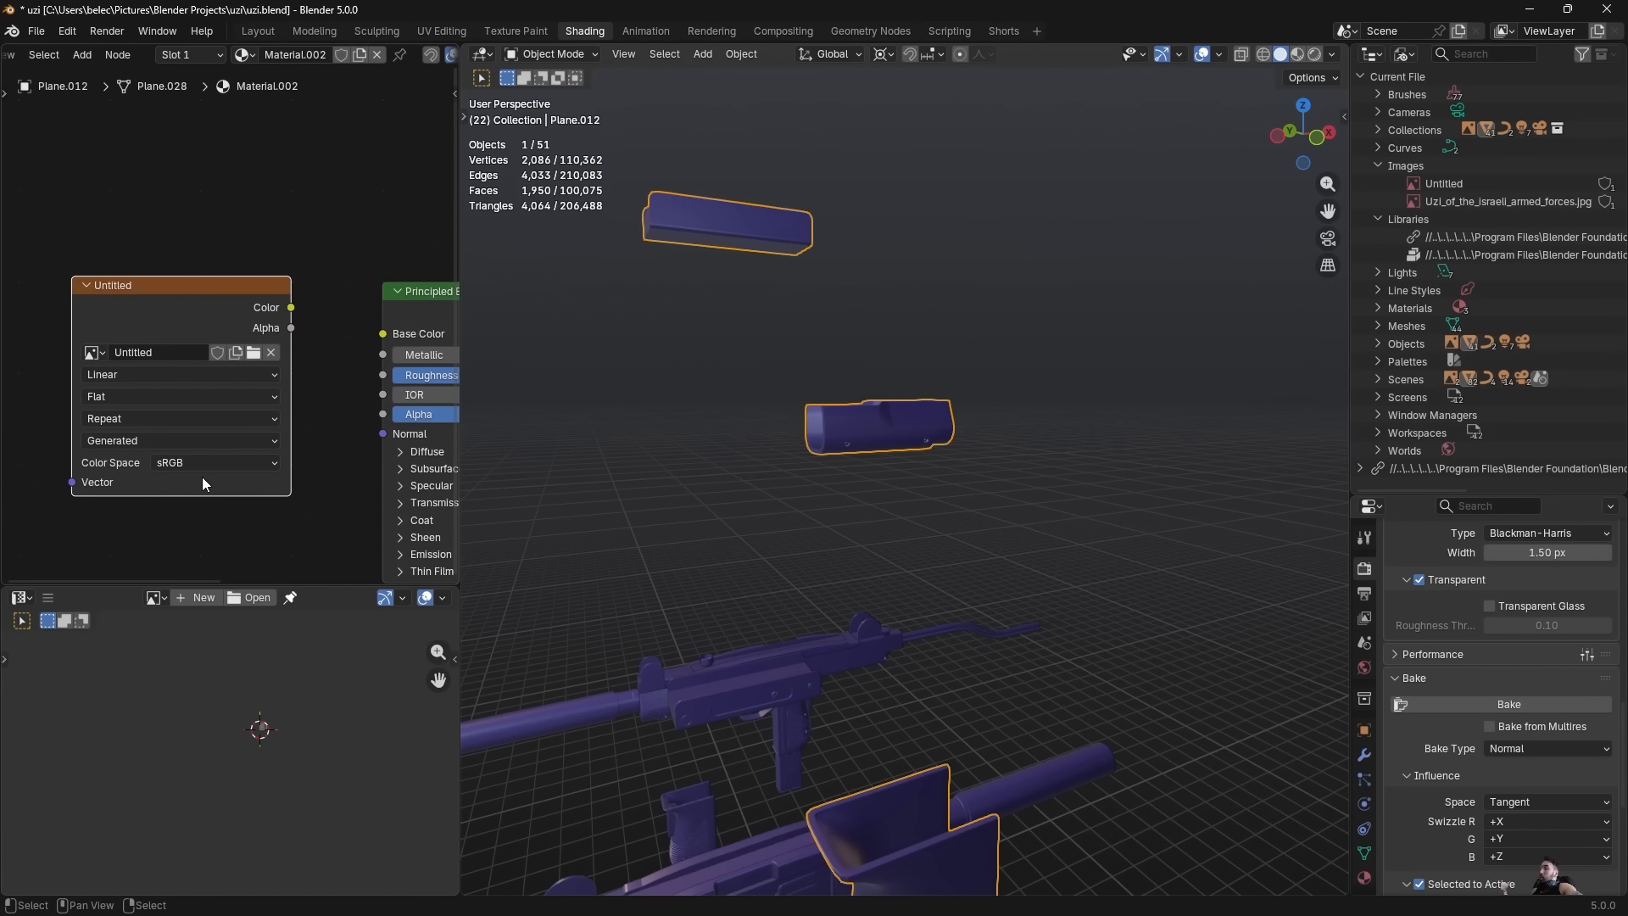
Connect the image texture's Color output to Base Color and change the viewport shading to display the texture.
{"action": "middle_click_drag", "start_coordinate": [266, 409], "coordinate": [184, 453]}
{"action": "left_click_drag", "start_coordinate": [273, 382], "coordinate": [294, 385]}
{"action": "key", "text": "z"}
{"action": "middle_click_drag", "start_coordinate": [1060, 474], "coordinate": [796, 557]}
Pick edge paths along the low-poly shell's side outlines and mark them as seams.
{"action": "key", "text": "Tab"}
{"action": "key", "text": "2"}
{"action": "left_click", "coordinate": [890, 585], "text": "alt"}
{"action": "key", "text": "alt+a"}
{"action": "left_click", "coordinate": [922, 429], "text": "ctrl"}
{"action": "middle_click_drag", "start_coordinate": [923, 429], "coordinate": [786, 553]}
{"action": "left_click", "coordinate": [865, 442], "text": "ctrl"}
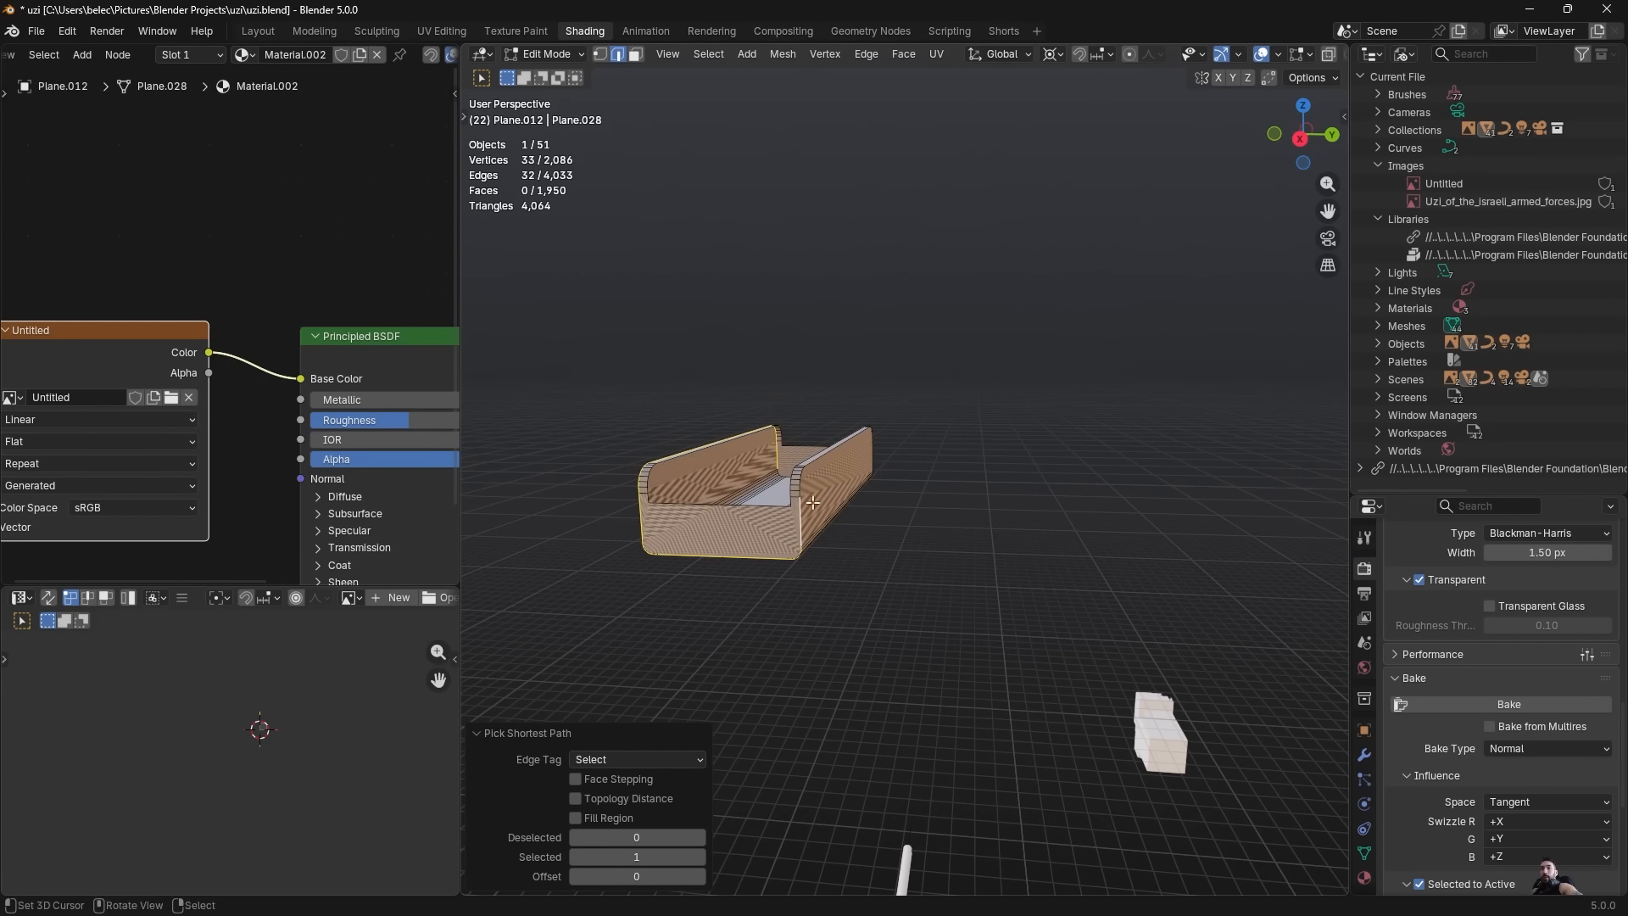
{"action": "middle_click_drag", "start_coordinate": [851, 456], "coordinate": [923, 471]}
{"action": "left_click", "coordinate": [1085, 486], "text": "ctrl"}
{"action": "scroll", "coordinate": [1085, 487], "scroll_direction": "up", "scroll_amount": 2}
{"action": "key", "text": "ctrl+e"}
{"action": "left_click", "coordinate": [1017, 462]}
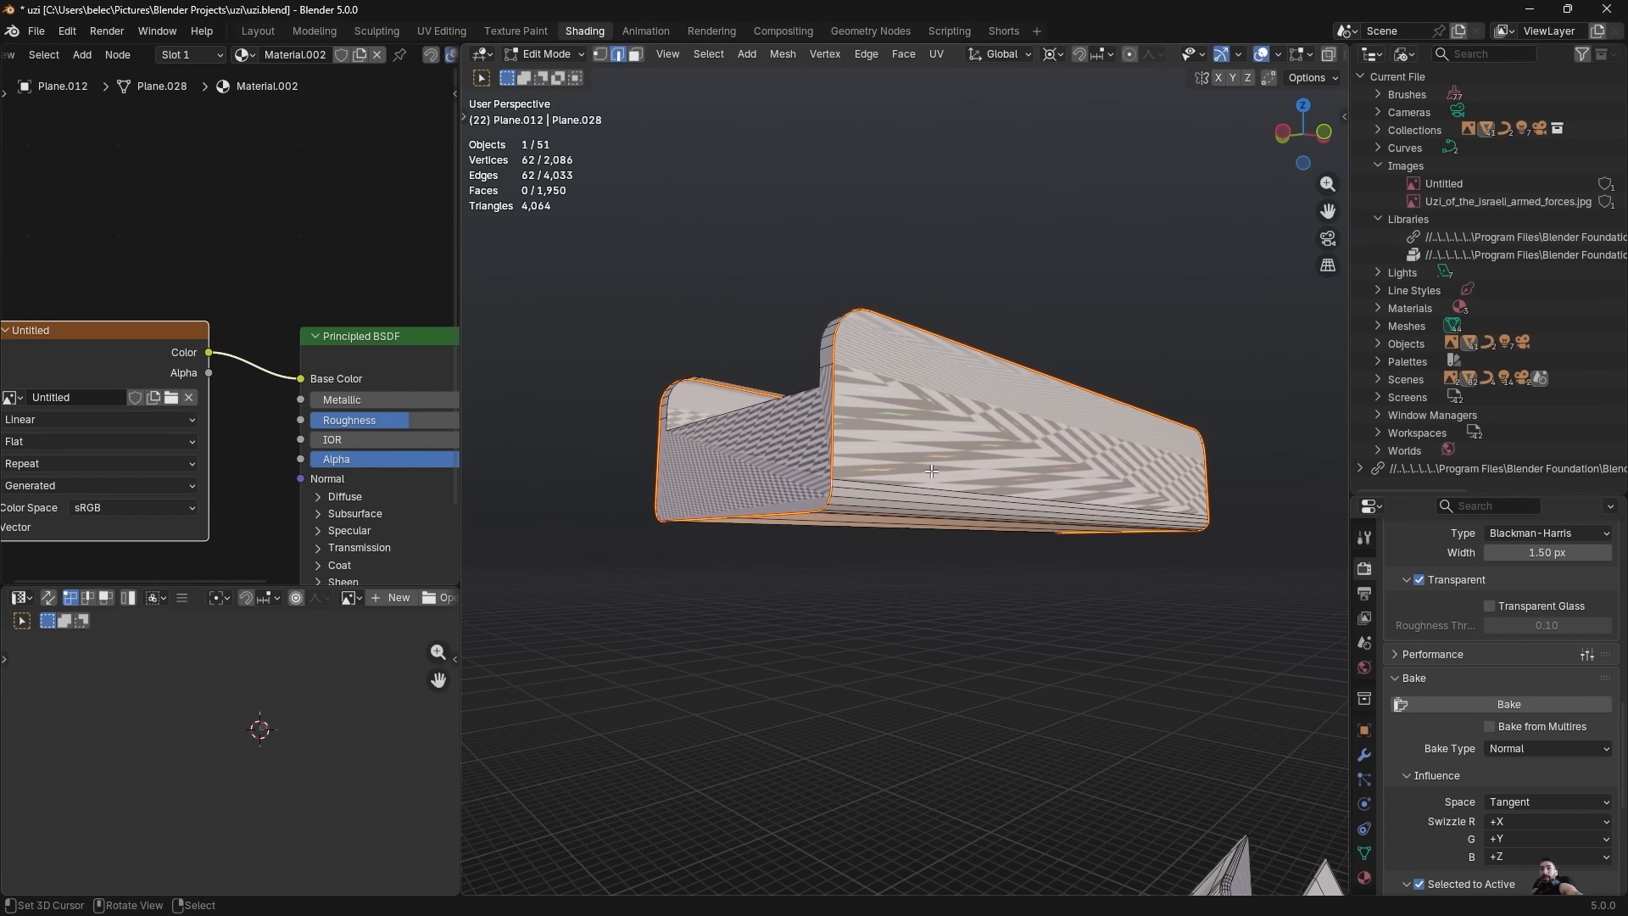
Select the whole mesh in face mode and UV unwrap it.
{"action": "key", "text": "3"}
{"action": "key", "text": "a"}
{"action": "key", "text": "alt+a"}
{"action": "key", "text": "a"}
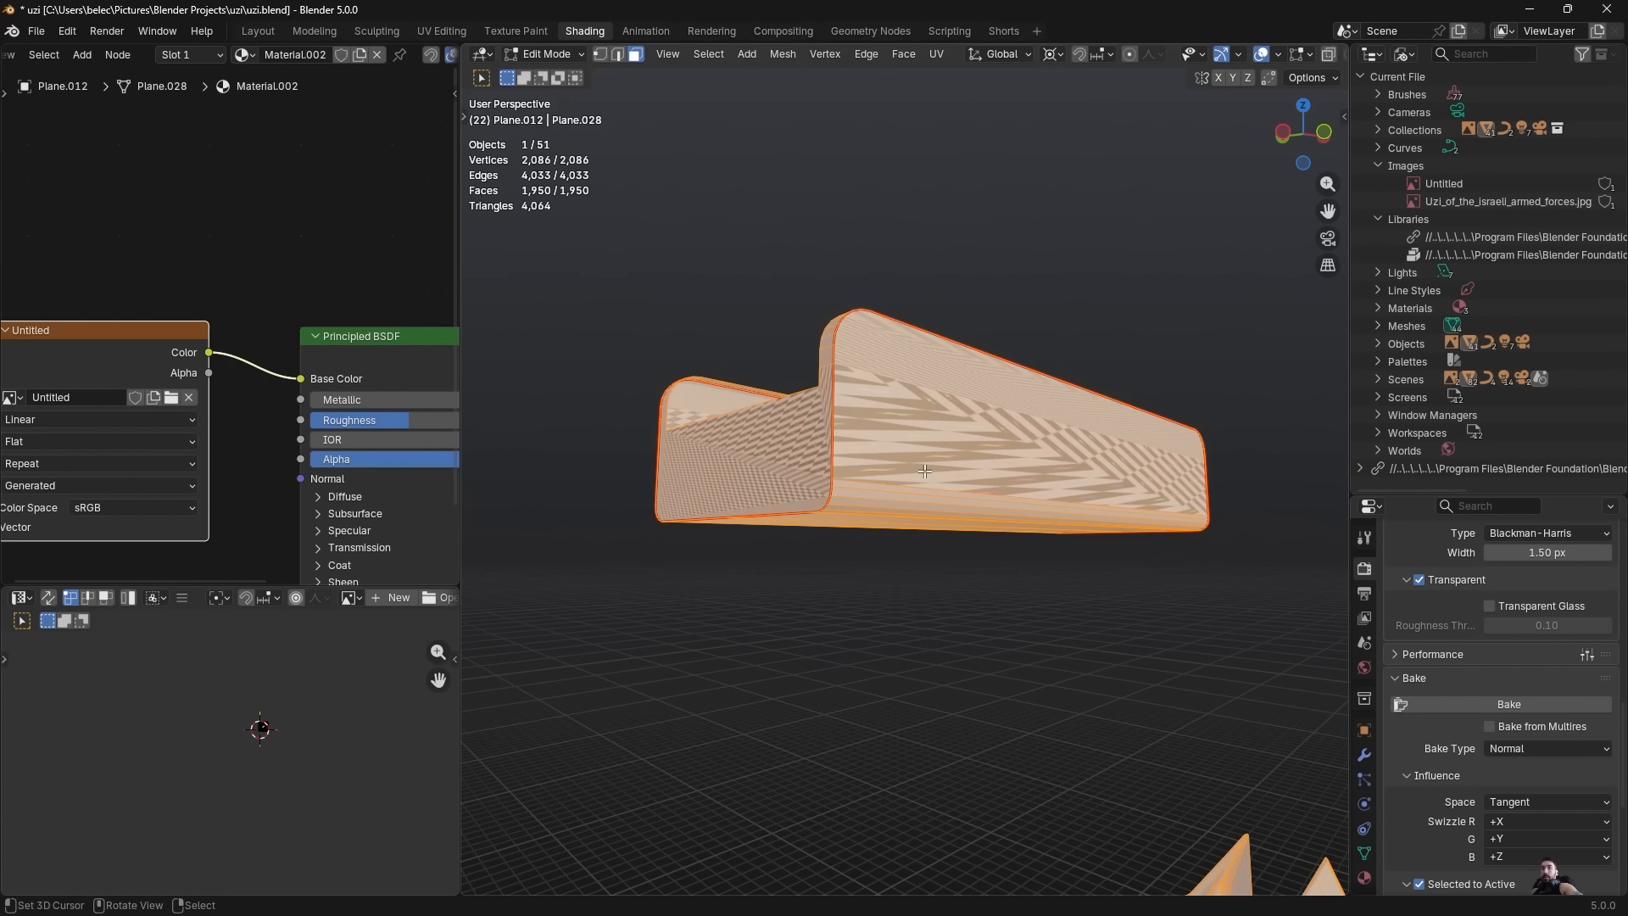
{"action": "key", "text": "u"}
{"action": "left_click", "coordinate": [838, 232]}
{"action": "middle_click_drag", "start_coordinate": [838, 232], "coordinate": [977, 489]}
{"action": "middle_click_drag", "start_coordinate": [811, 531], "coordinate": [744, 506]}
{"action": "key", "text": "1"}
{"action": "middle_click_drag", "start_coordinate": [998, 538], "coordinate": [657, 438]}
{"action": "left_click", "coordinate": [657, 438], "text": "alt"}
{"action": "key", "text": "alt+z"}
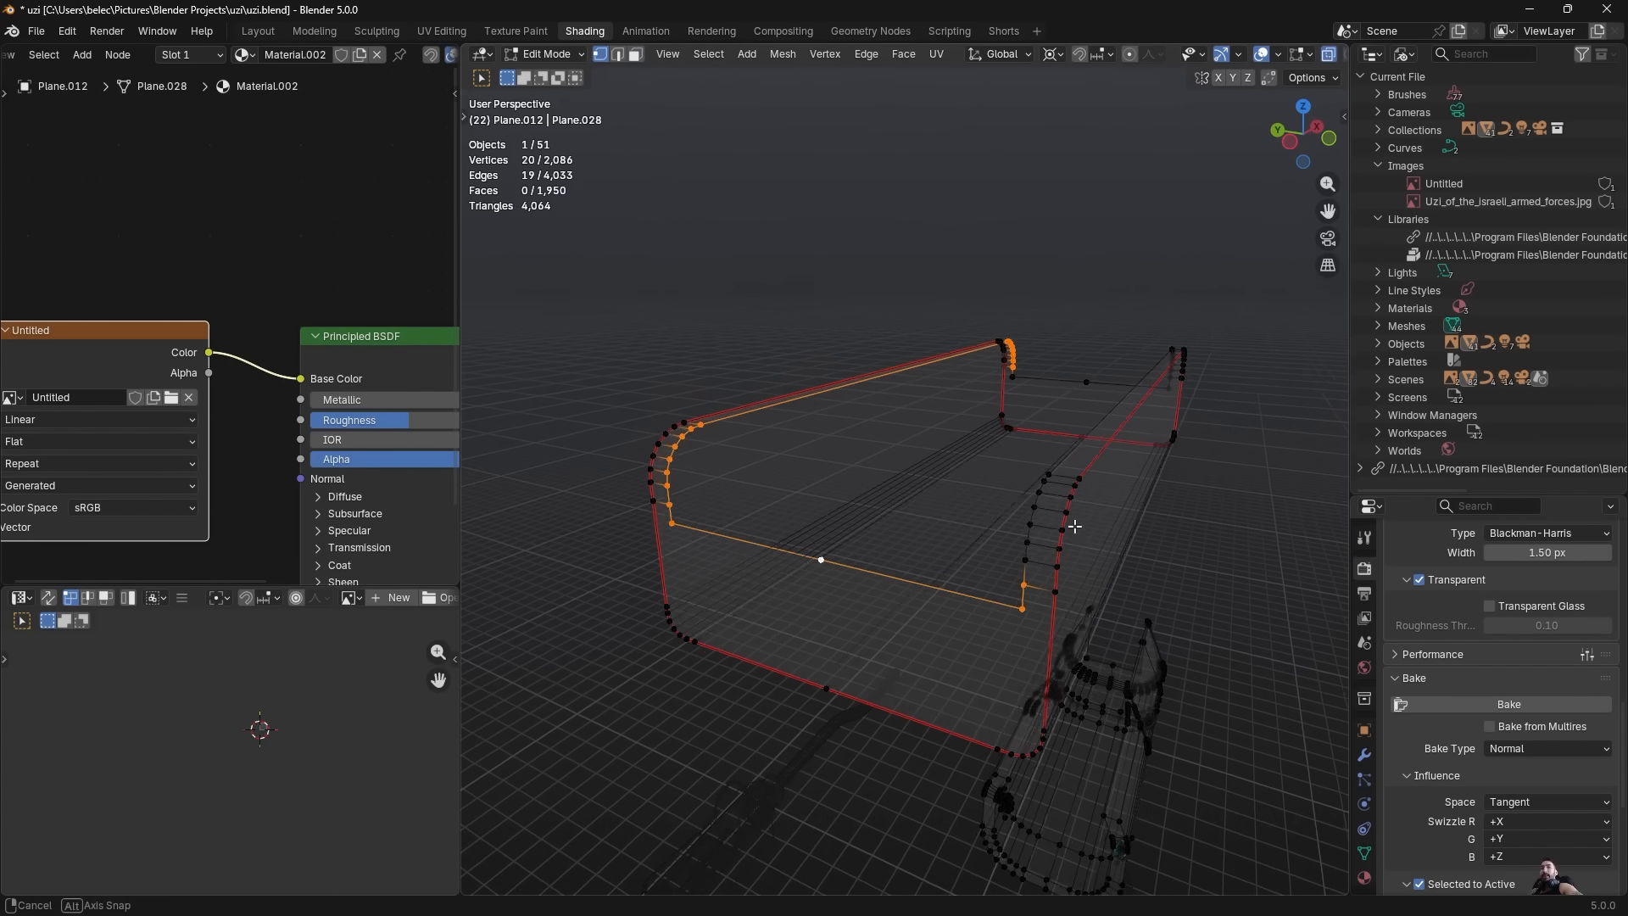
{"action": "left_click", "coordinate": [1064, 443], "text": "alt+shift"}
{"action": "middle_click_drag", "start_coordinate": [1074, 379], "coordinate": [987, 497]}
{"action": "key", "text": "alt+z"}
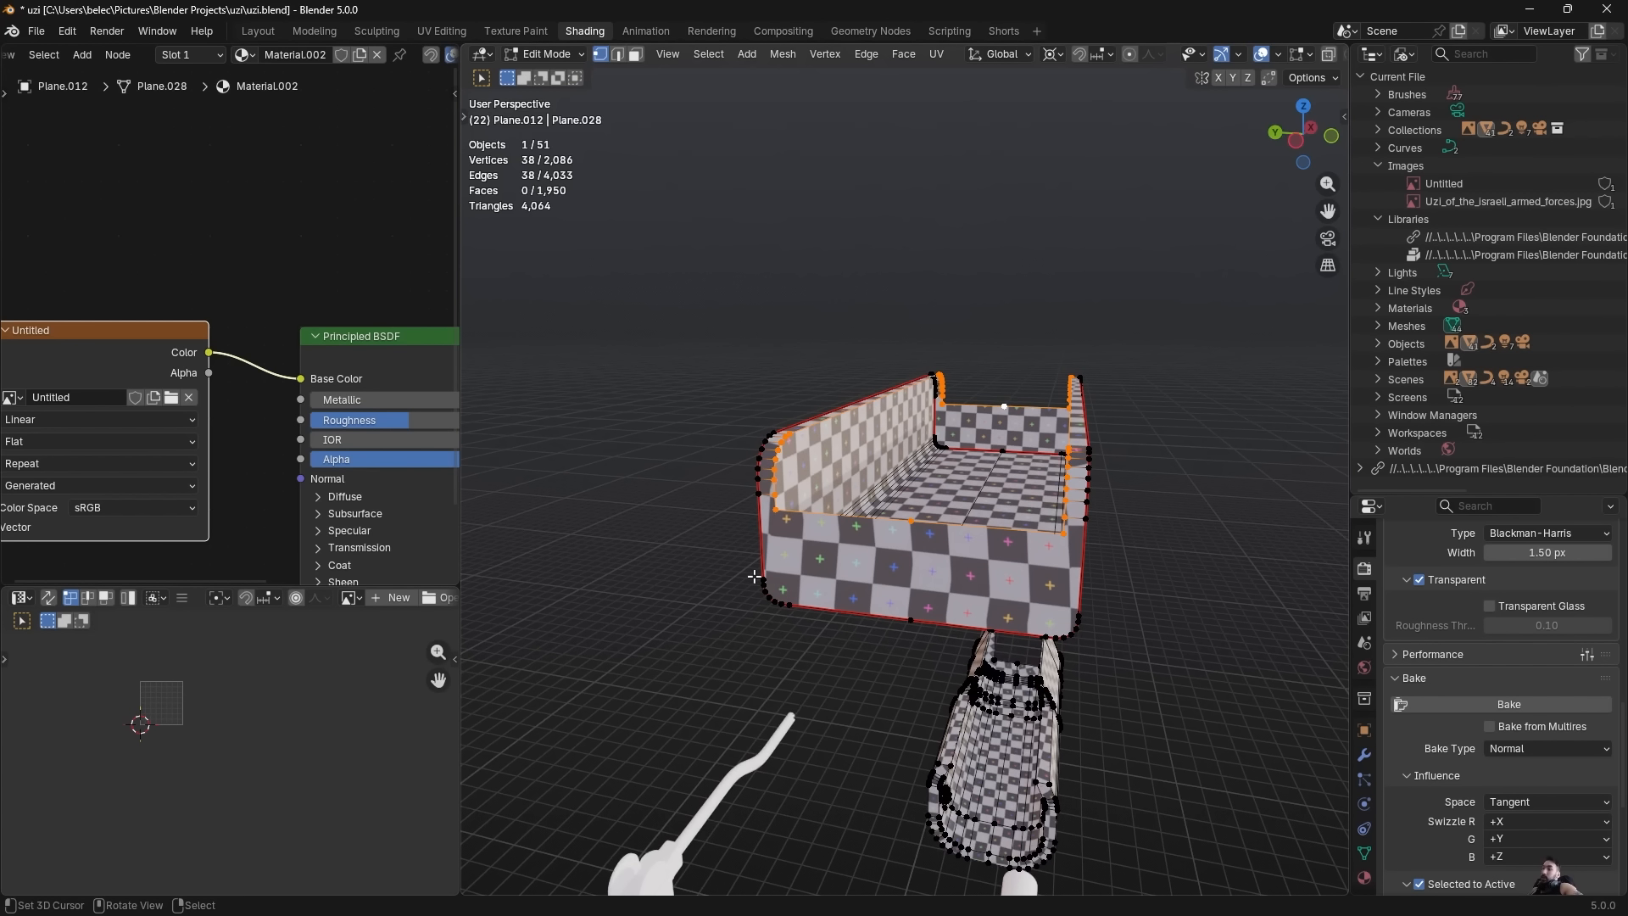
{"action": "key", "text": "alt+a"}
Select the short edges across the rims at the shell's inner corners and mark them as seams.
{"action": "key", "text": "2"}
{"action": "middle_click_drag", "start_coordinate": [872, 526], "coordinate": [864, 547]}
{"action": "scroll", "coordinate": [863, 547], "scroll_direction": "up", "scroll_amount": 2}
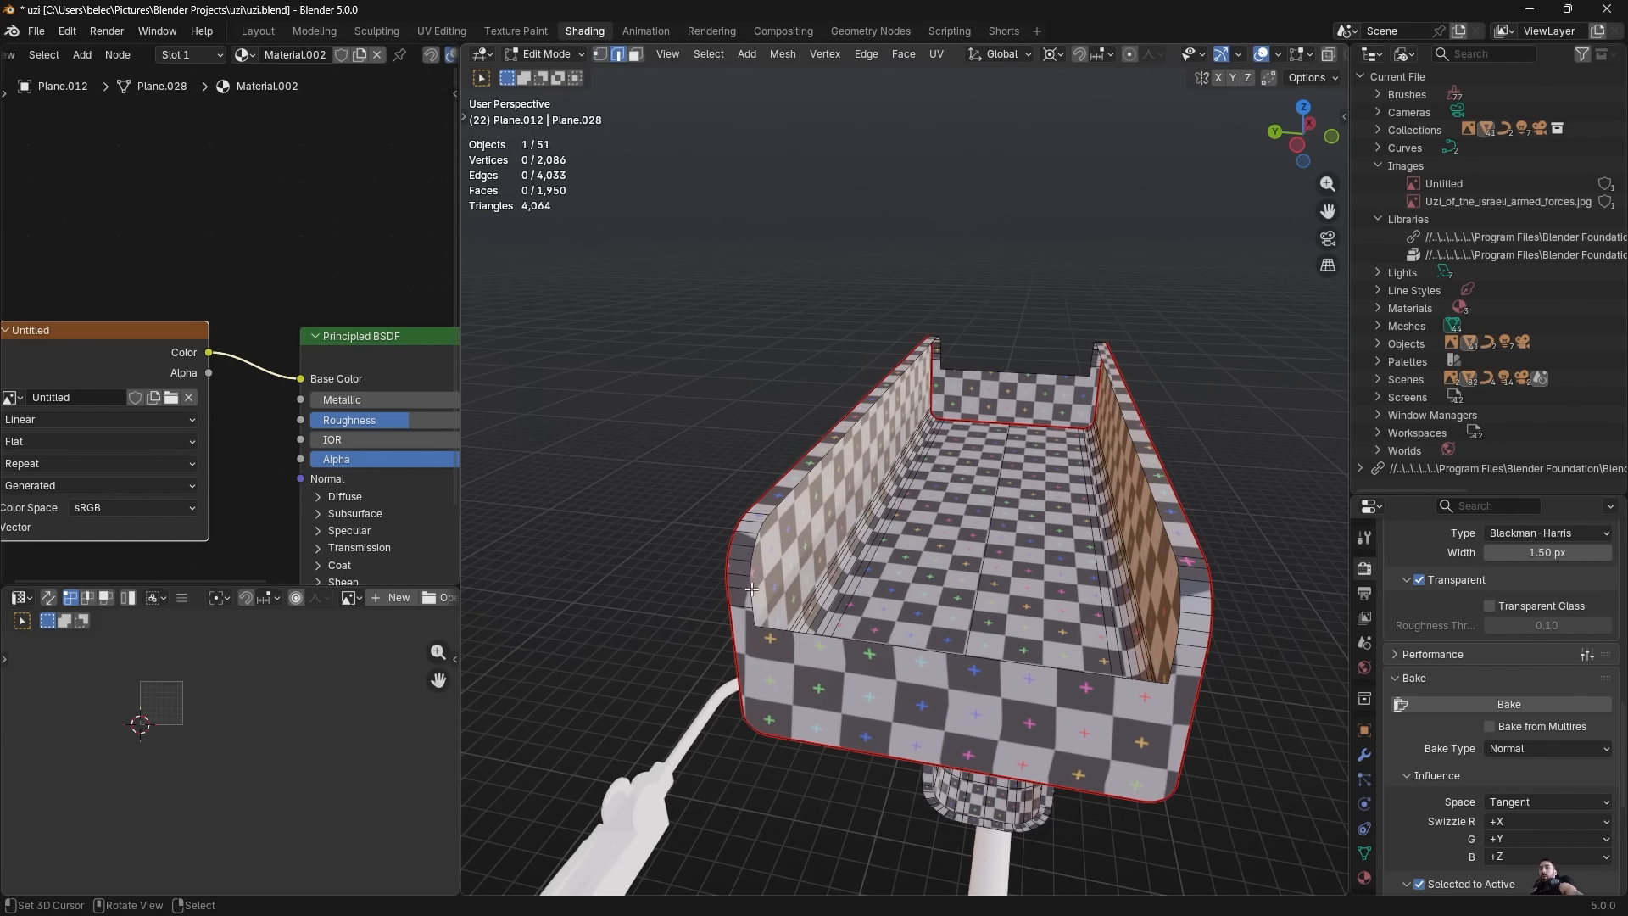
{"action": "middle_click_drag", "start_coordinate": [1148, 670], "coordinate": [816, 541]}
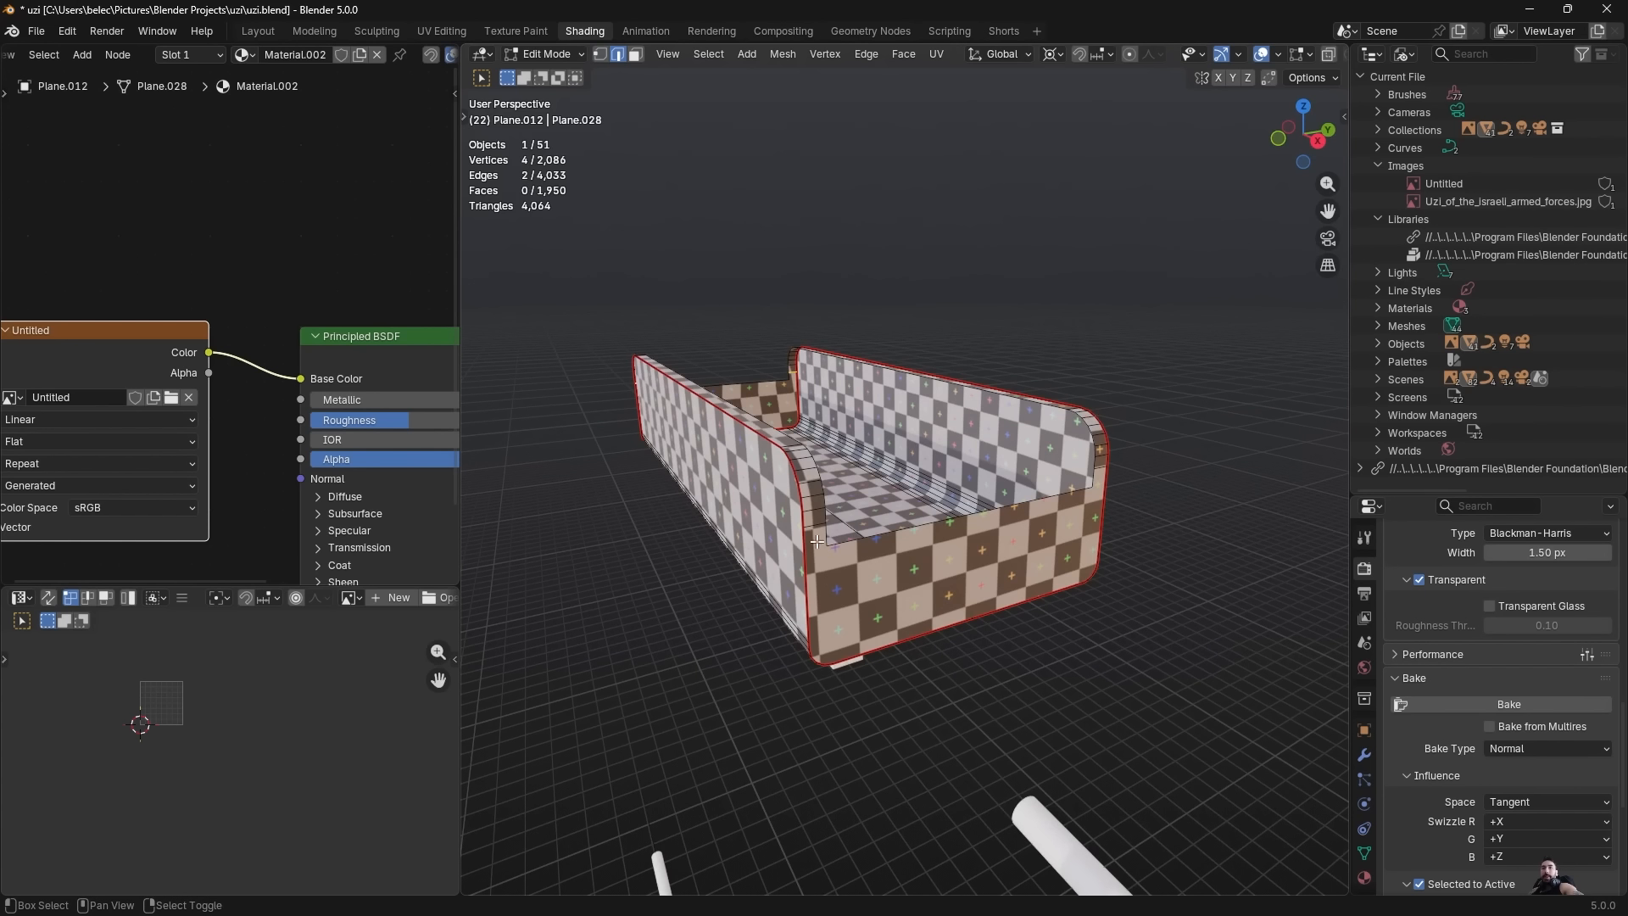
{"action": "right_click", "coordinate": [1099, 468], "text": "shift"}
{"action": "key", "text": "ctrl+e"}
{"action": "left_click", "coordinate": [1178, 476]}
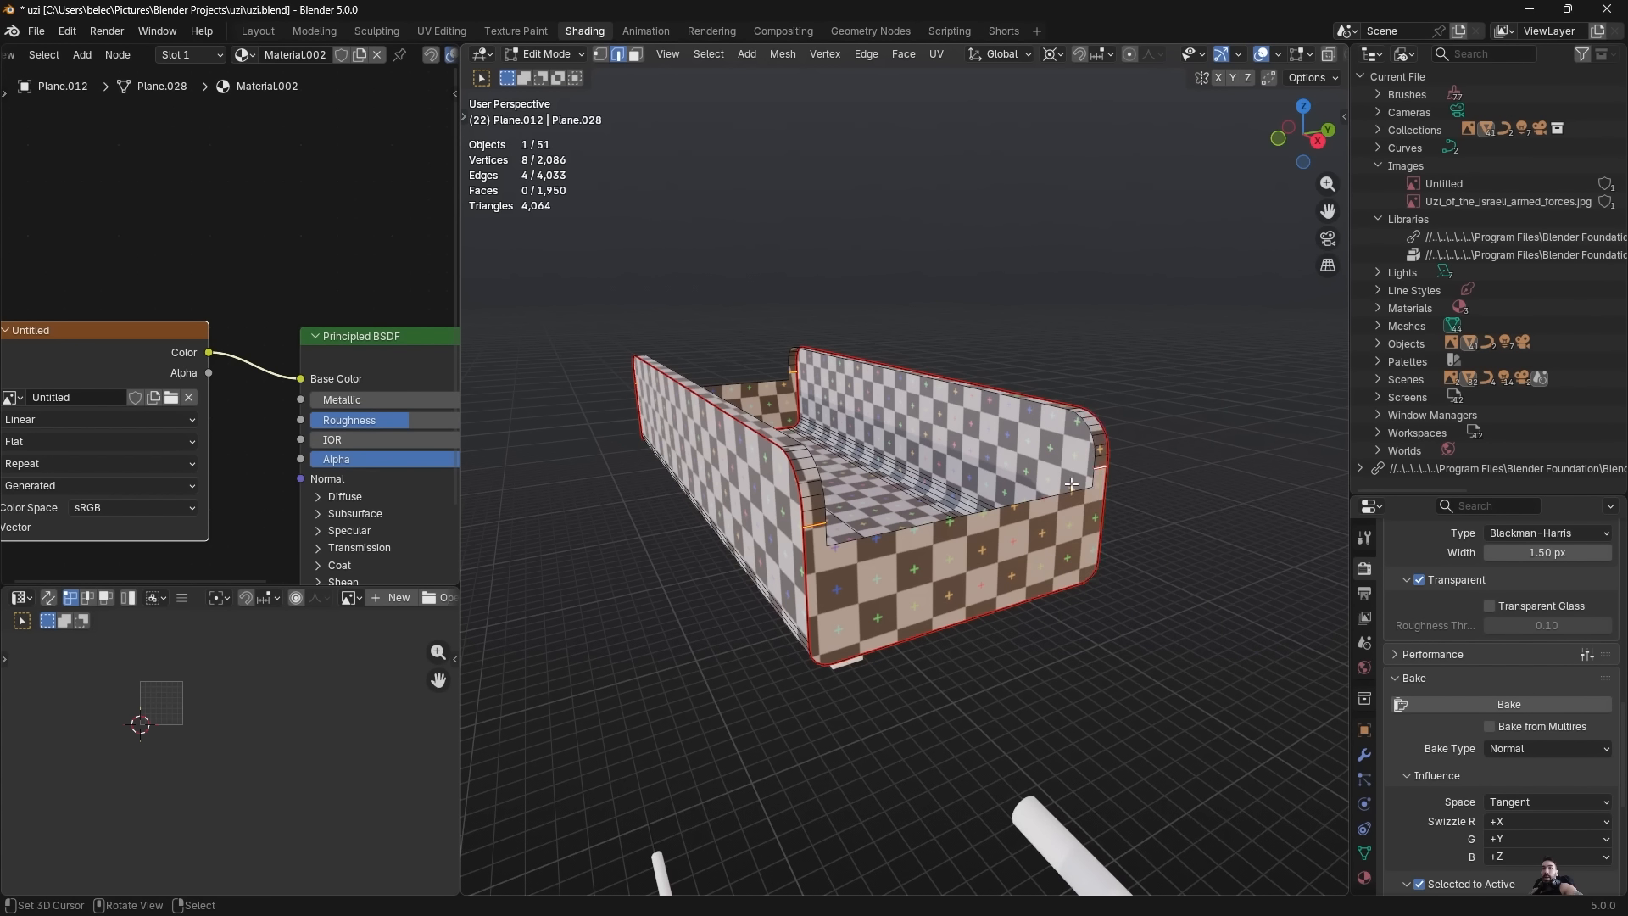
Select the shell's linked geometry and unwrap it with Unwrap Conformal.
{"action": "key", "text": "l"}
{"action": "key", "text": "u"}
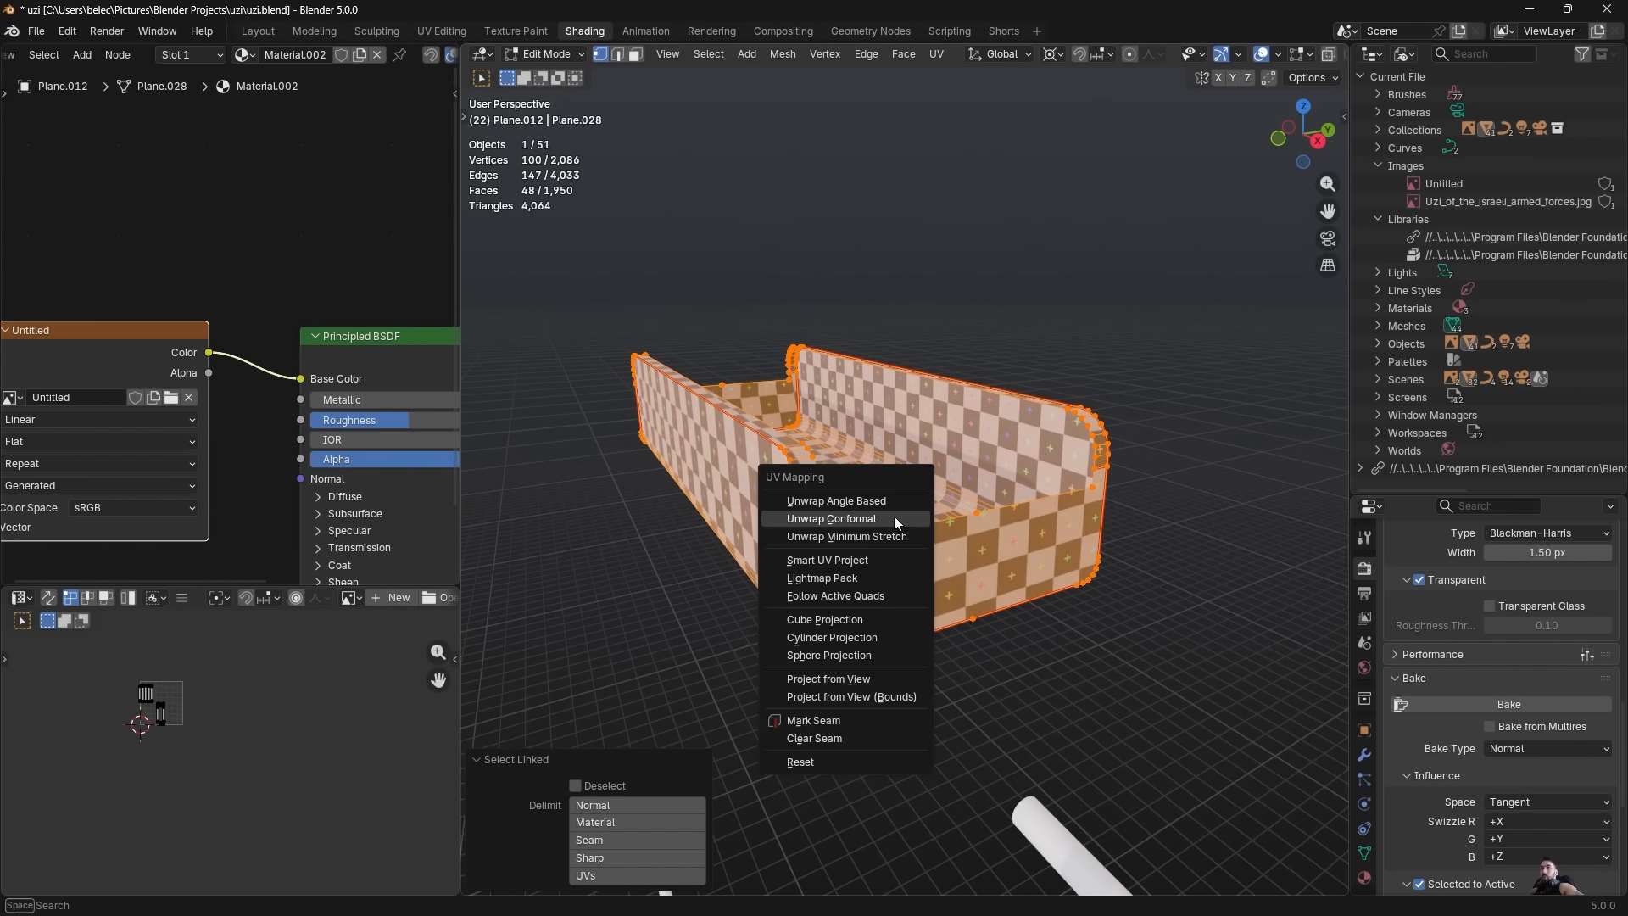
{"action": "left_click", "coordinate": [844, 517]}
Examine the checker pattern on the unwrapped parts for stretching, in both Object and Edit Mode.
{"action": "key", "text": "Tab"}
{"action": "middle_click_drag", "start_coordinate": [845, 517], "coordinate": [881, 527]}
{"action": "scroll", "coordinate": [855, 541], "scroll_direction": "up", "scroll_amount": 3}
{"action": "key", "text": "Tab"}
{"action": "key", "text": "a"}
{"action": "key", "text": "alt+a"}
{"action": "scroll", "coordinate": [871, 551], "scroll_direction": "up", "scroll_amount": 2}
{"action": "scroll", "coordinate": [871, 551], "scroll_direction": "down", "scroll_amount": 2}
{"action": "key", "text": "a"}
{"action": "key", "text": "Tab"}
Select the edge loop near the handguard's rounded end and mark it as a seam.
{"action": "left_click", "coordinate": [876, 377], "text": "alt"}
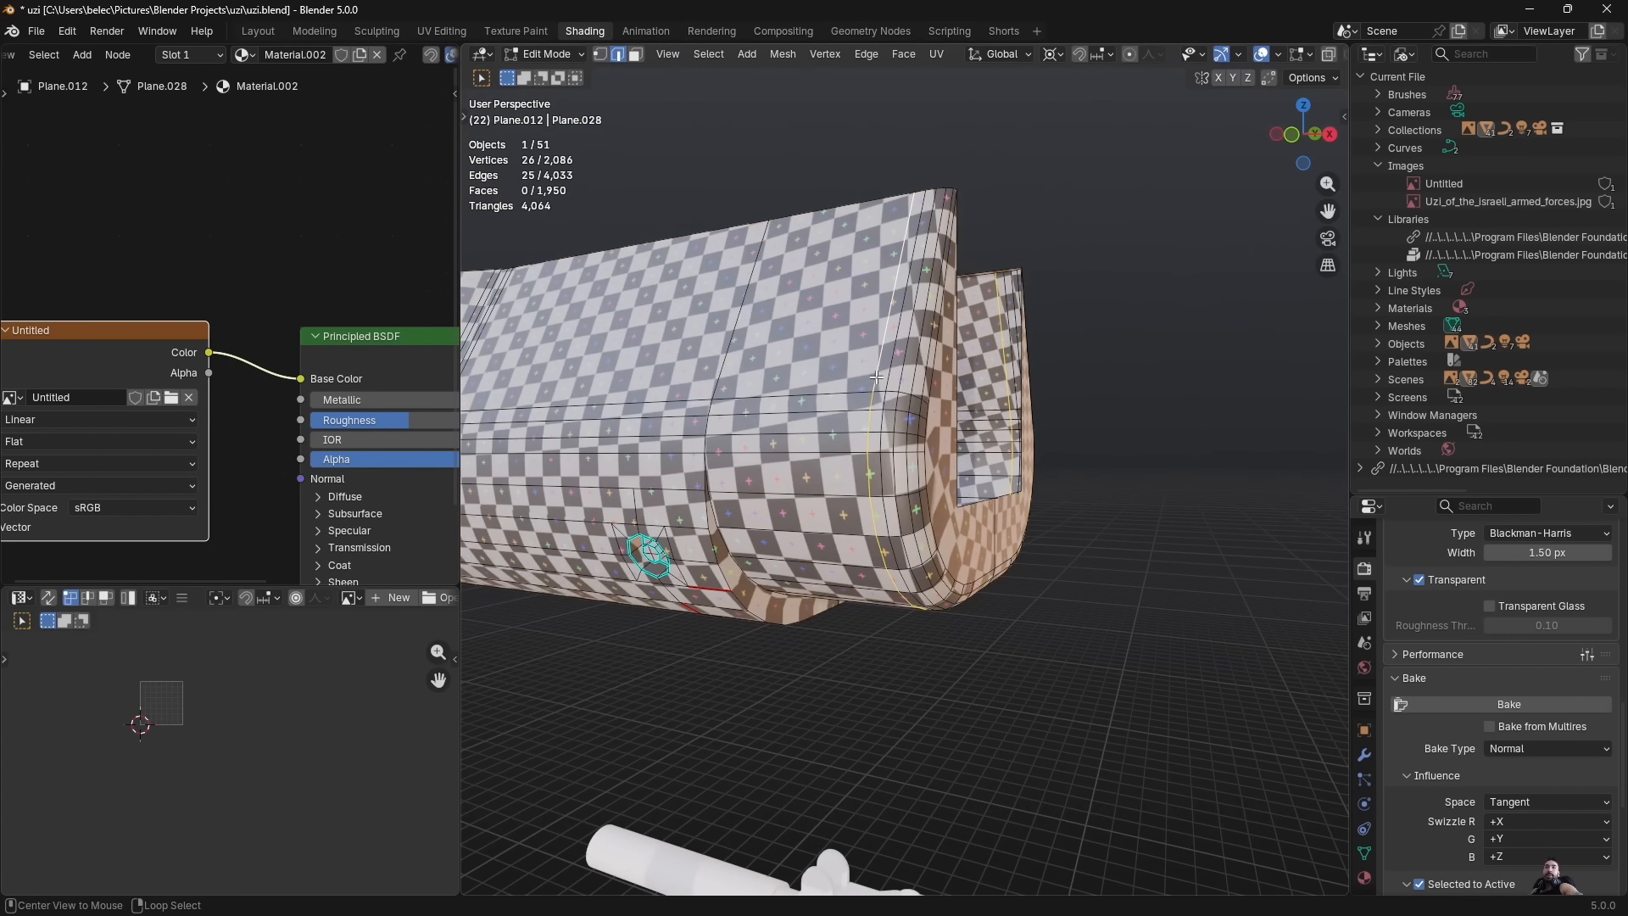
{"action": "middle_click_drag", "start_coordinate": [899, 361], "coordinate": [848, 415]}
{"action": "key", "text": "ctrl+e"}
{"action": "left_click", "coordinate": [1060, 462]}
Select the edge loops bordering the curved step near the handguard's open end and mark them as seams.
{"action": "scroll", "coordinate": [731, 424], "scroll_direction": "up", "scroll_amount": 2}
{"action": "left_click", "coordinate": [730, 424], "text": "alt"}
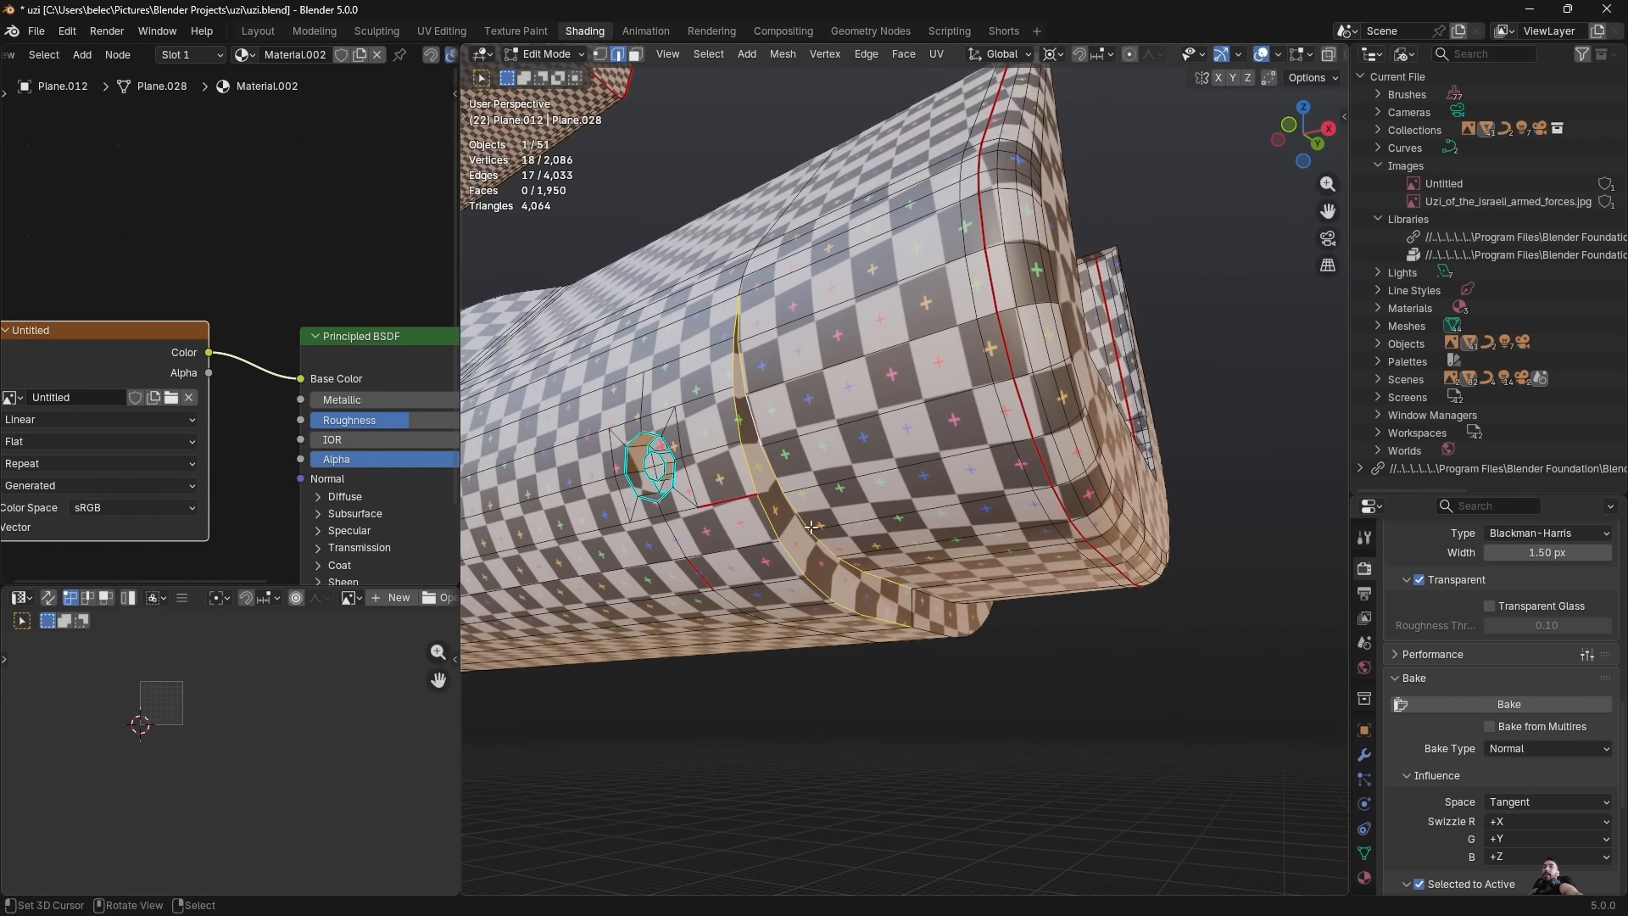
{"action": "middle_click_drag", "start_coordinate": [812, 527], "coordinate": [958, 579]}
{"action": "left_click", "coordinate": [771, 545], "text": "alt+shift"}
{"action": "scroll", "coordinate": [771, 545], "scroll_direction": "down", "scroll_amount": 4}
{"action": "key", "text": "ctrl+e"}
{"action": "left_click", "coordinate": [892, 539]}
{"action": "key", "text": "alt+a"}
{"action": "key", "text": "ctrl+e"}
{"action": "left_click", "coordinate": [775, 597]}
{"action": "key", "text": "alt+a"}
Select the edge loop around the small round screw recess on the handguard's side and mark it as a seam.
{"action": "scroll", "coordinate": [958, 579], "scroll_direction": "up", "scroll_amount": 3}
{"action": "scroll", "coordinate": [899, 568], "scroll_direction": "down", "scroll_amount": 4}
{"action": "scroll", "coordinate": [763, 547], "scroll_direction": "up", "scroll_amount": 1}
{"action": "middle_click_drag", "start_coordinate": [763, 547], "coordinate": [808, 557]}
{"action": "left_click", "coordinate": [811, 554], "text": "alt"}
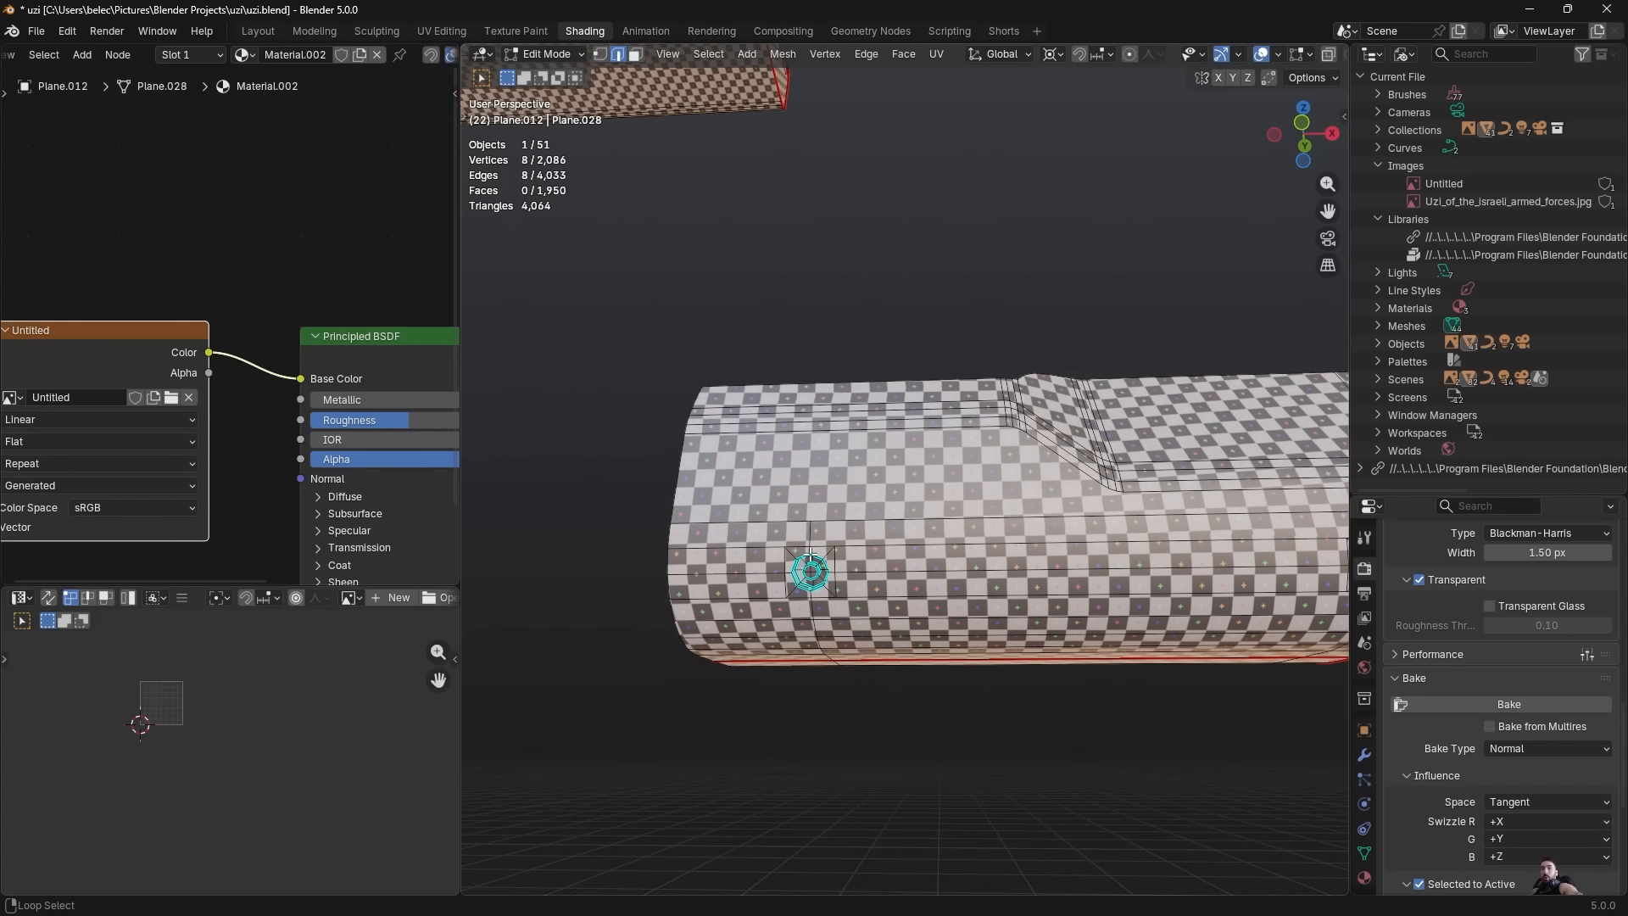
{"action": "key", "text": "ctrl+e"}
{"action": "left_click", "coordinate": [1011, 559]}
{"action": "key", "text": "alt+a"}
Select the entire mesh, unwrap it with the new seams, and inspect the checker pattern in Object Mode.
{"action": "middle_click_drag", "start_coordinate": [1012, 559], "coordinate": [839, 497]}
{"action": "key", "text": "1"}
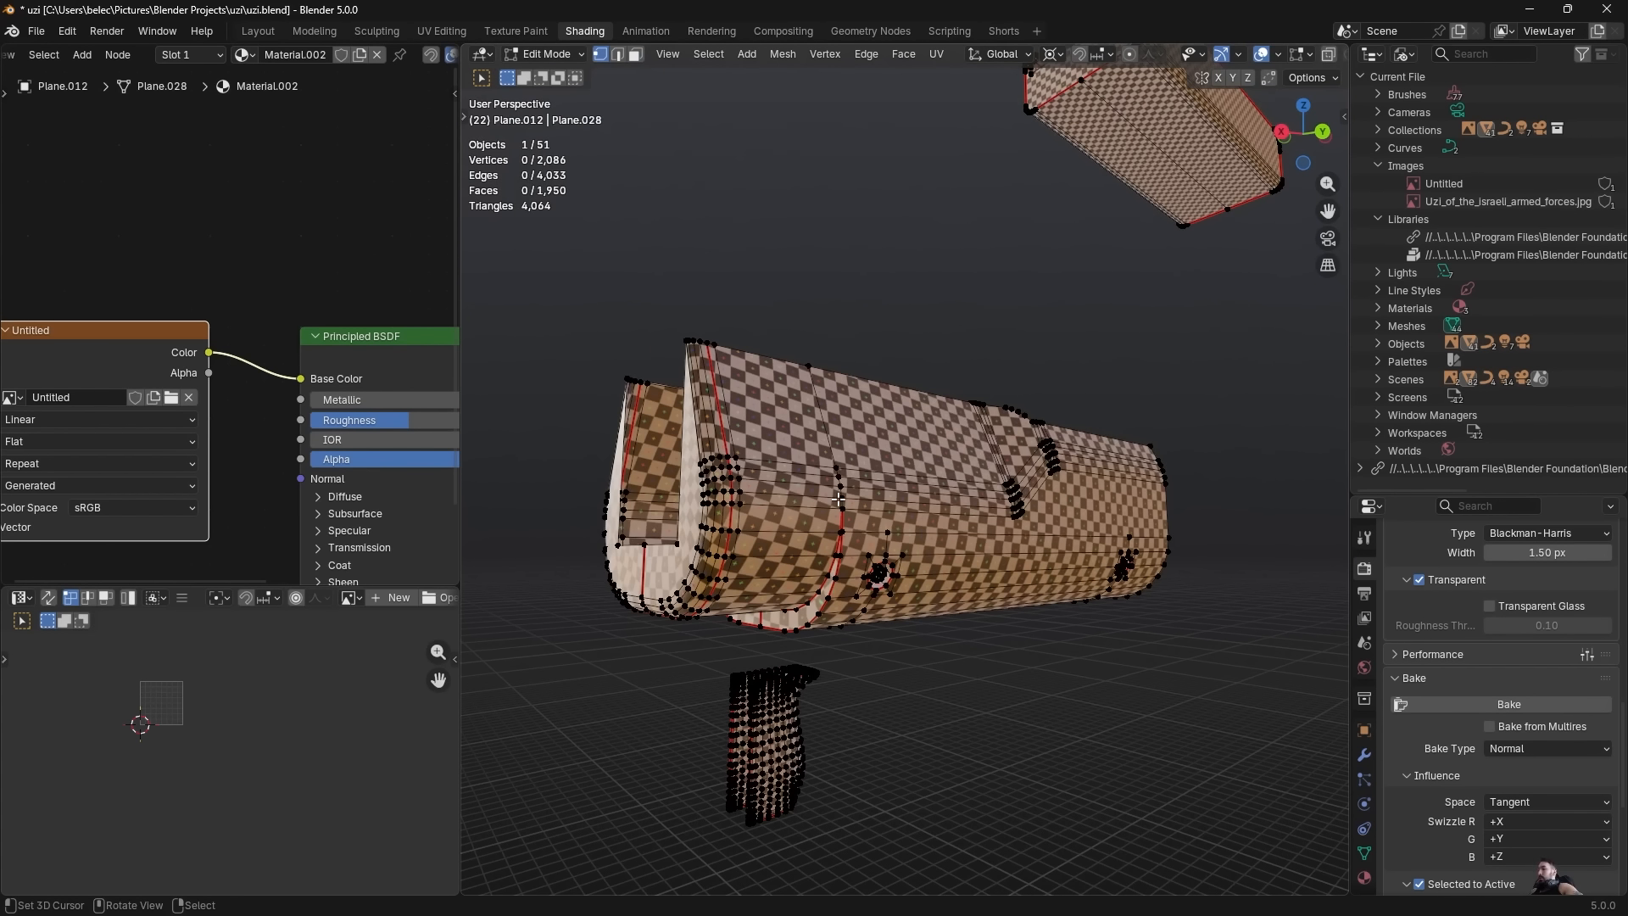
{"action": "key", "text": "a"}
{"action": "key", "text": "u"}
{"action": "left_click", "coordinate": [982, 521]}
{"action": "key", "text": "Tab"}
{"action": "middle_click_drag", "start_coordinate": [969, 526], "coordinate": [1031, 646]}
Select several further edge loops on the handguard shell and mark them as seams.
{"action": "key", "text": "Tab"}
{"action": "key", "text": "2"}
{"action": "left_click", "coordinate": [743, 623], "text": "alt"}
{"action": "middle_click_drag", "start_coordinate": [742, 623], "coordinate": [818, 610]}
{"action": "middle_click_drag", "start_coordinate": [1221, 517], "coordinate": [871, 367]}
{"action": "right_click", "coordinate": [896, 552], "text": "alt+shift"}
{"action": "scroll", "coordinate": [813, 509], "scroll_direction": "up", "scroll_amount": 2}
{"action": "right_click", "coordinate": [760, 495], "text": "alt+shift"}
{"action": "scroll", "coordinate": [763, 500], "scroll_direction": "down", "scroll_amount": 3}
{"action": "right_click", "coordinate": [963, 571], "text": "alt+shift"}
{"action": "right_click", "coordinate": [883, 458], "text": "alt+shift"}
{"action": "key", "text": "ctrl+e"}
{"action": "left_click", "coordinate": [1086, 534]}
Unwrap the whole mesh again and check the checker pattern on the parts in Object Mode.
{"action": "key", "text": "1"}
{"action": "key", "text": "a"}
{"action": "scroll", "coordinate": [1004, 531], "scroll_direction": "down", "scroll_amount": 3}
{"action": "key", "text": "u"}
{"action": "left_click", "coordinate": [965, 519]}
{"action": "key", "text": "Tab"}
{"action": "scroll", "coordinate": [919, 482], "scroll_direction": "up", "scroll_amount": 2}
{"action": "scroll", "coordinate": [914, 340], "scroll_direction": "down", "scroll_amount": 3}
{"action": "scroll", "coordinate": [842, 344], "scroll_direction": "up", "scroll_amount": 3}
{"action": "scroll", "coordinate": [872, 368], "scroll_direction": "up", "scroll_amount": 2}
Focus on the grip part, select the edge loop running around its open rim, and mark it as a seam.
{"action": "key", "text": "Tab"}
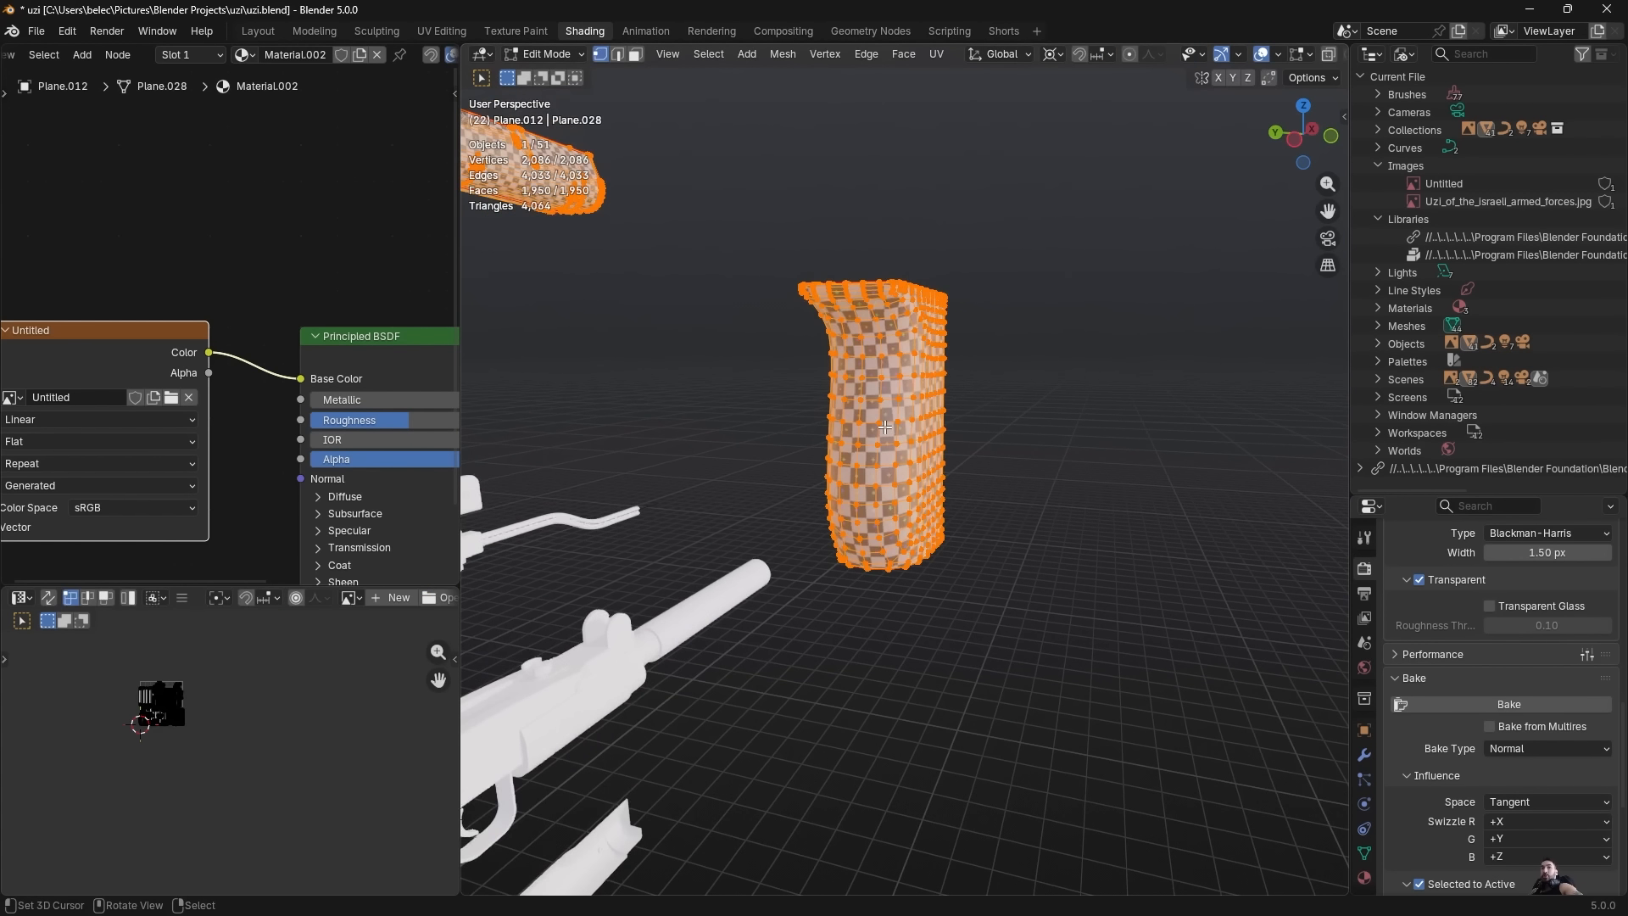
{"action": "key", "text": "shift+z"}
{"action": "key", "text": "alt+a"}
{"action": "key", "text": "b"}
{"action": "left_click_drag", "start_coordinate": [761, 218], "coordinate": [1120, 603]}
{"action": "key", "text": "KP_Decimal"}
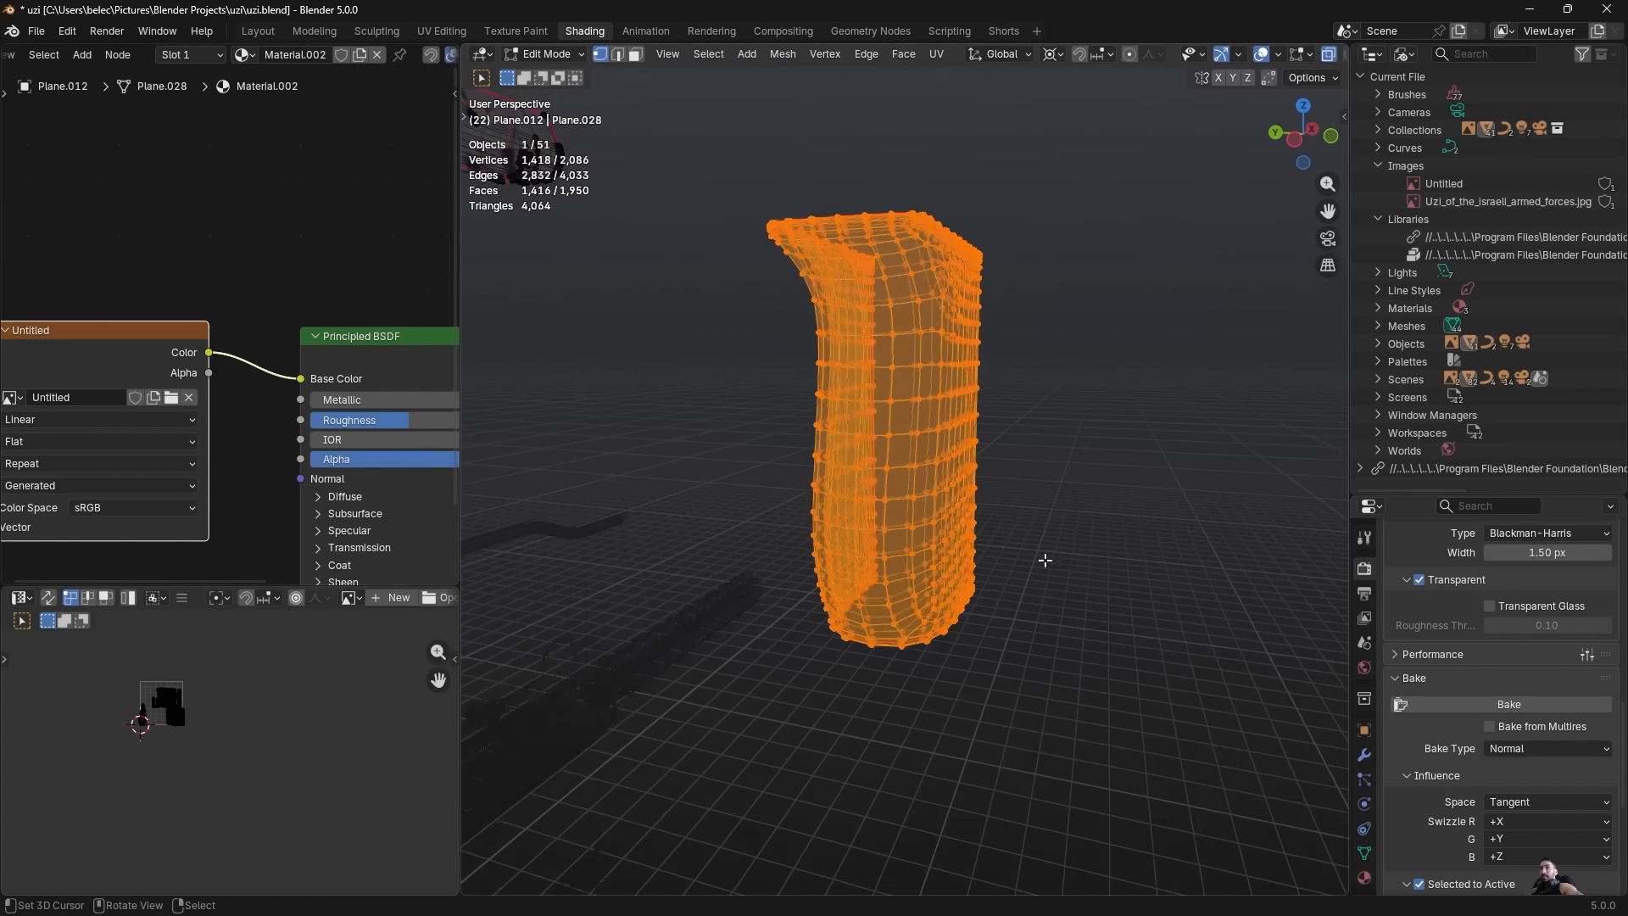
{"action": "key", "text": "shift+z"}
{"action": "key", "text": "alt+a"}
{"action": "middle_click_drag", "start_coordinate": [1043, 571], "coordinate": [945, 494]}
{"action": "scroll", "coordinate": [963, 535], "scroll_direction": "up", "scroll_amount": 2}
{"action": "right_click", "coordinate": [975, 565], "text": "alt"}
{"action": "key", "text": "shift+z"}
{"action": "scroll", "coordinate": [975, 556], "scroll_direction": "down", "scroll_amount": 4}
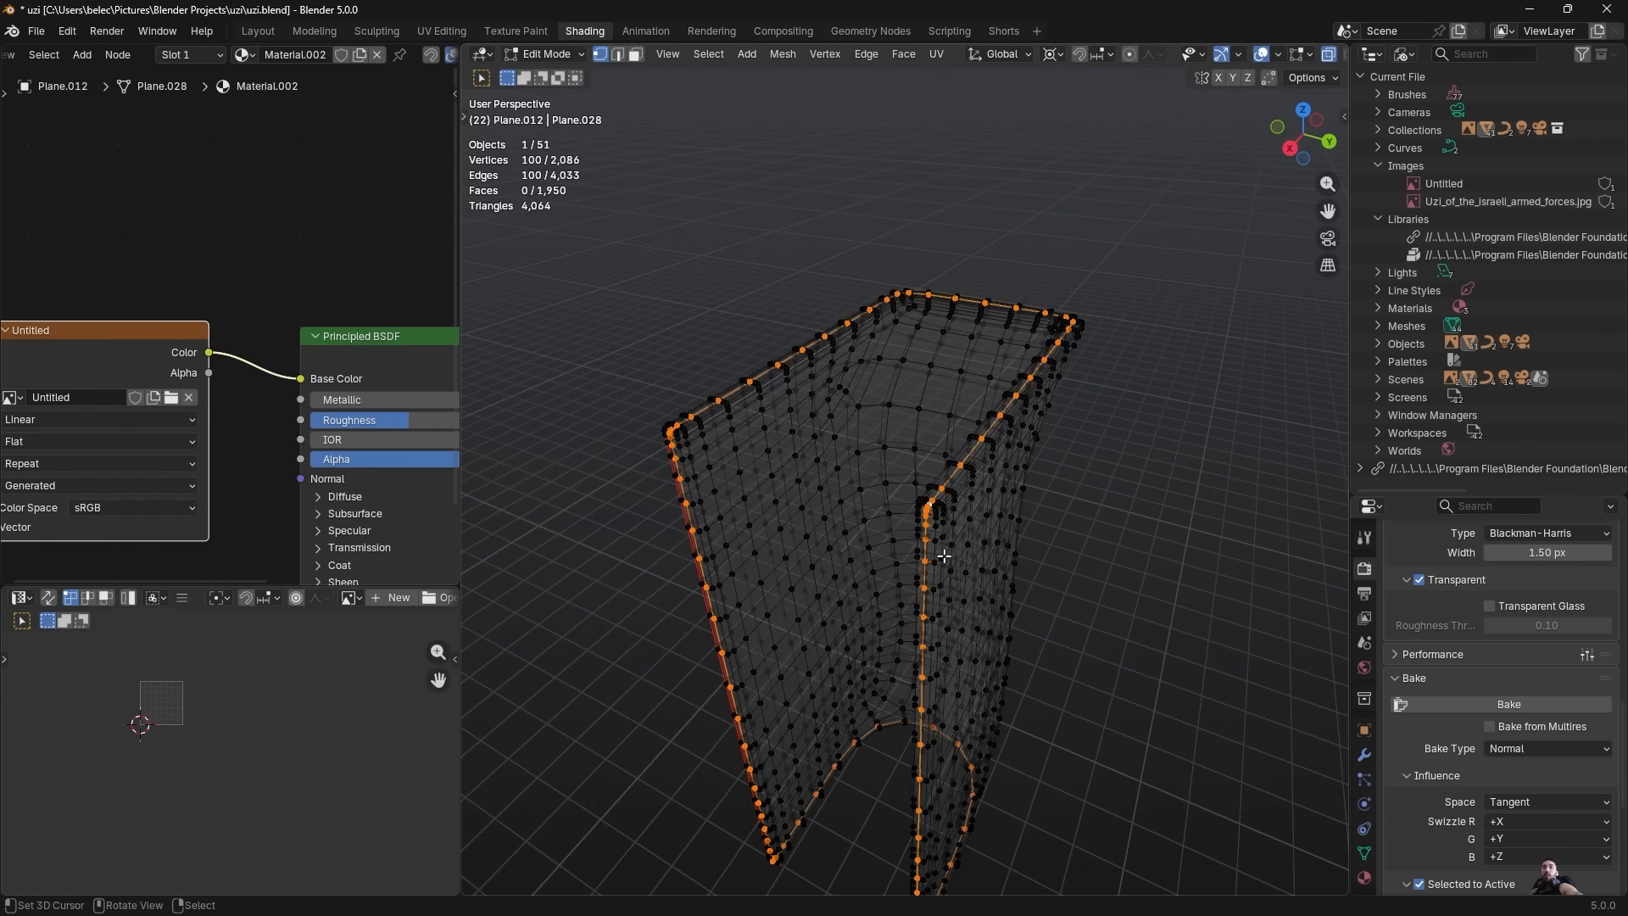
{"action": "middle_click_drag", "start_coordinate": [943, 555], "coordinate": [902, 509]}
{"action": "key", "text": "ctrl+e"}
{"action": "left_click", "coordinate": [1088, 530]}
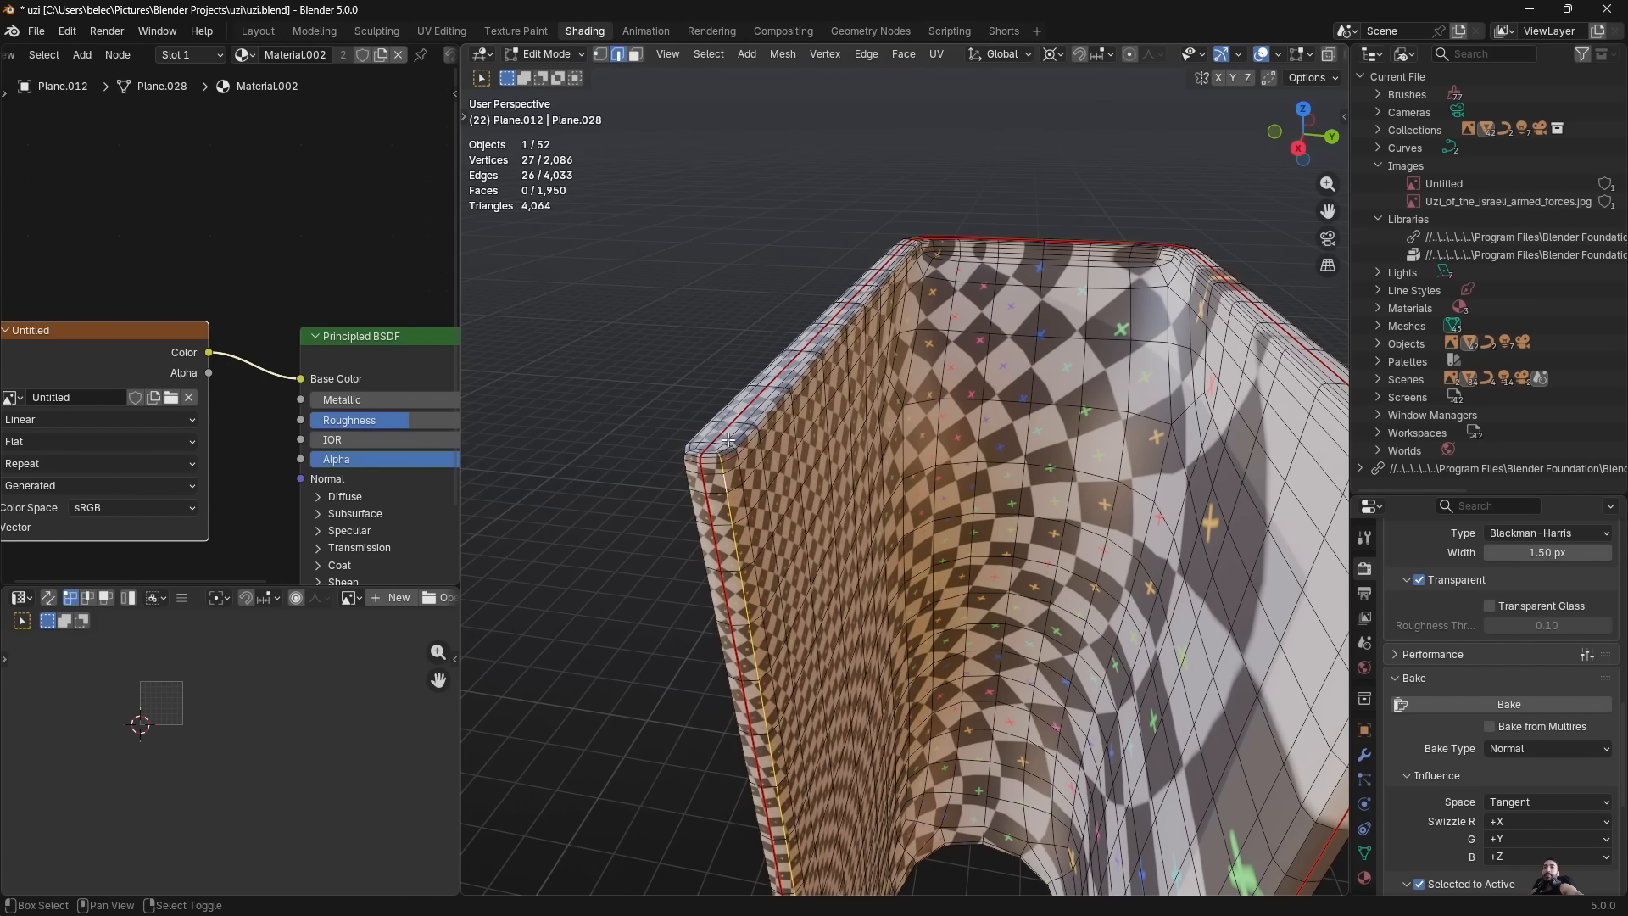
Select the inner edge loops along both sides of the grip's rim and mark them as seams.
{"action": "middle_click_drag", "start_coordinate": [731, 438], "coordinate": [1165, 520]}
{"action": "right_click", "coordinate": [1169, 526], "text": "alt+shift"}
{"action": "key", "text": "ctrl+z"}
{"action": "key", "text": "ctrl+z"}
{"action": "left_click", "coordinate": [1224, 507], "text": "alt+shift"}
{"action": "key", "text": "ctrl+e"}
{"action": "left_click", "coordinate": [692, 434]}
Select the grip's inner surface as linked faces delimited by seams and delete it.
{"action": "key", "text": "alt+a"}
{"action": "key", "text": "l"}
{"action": "middle_click_drag", "start_coordinate": [690, 437], "coordinate": [985, 486]}
{"action": "scroll", "coordinate": [984, 485], "scroll_direction": "up", "scroll_amount": 3}
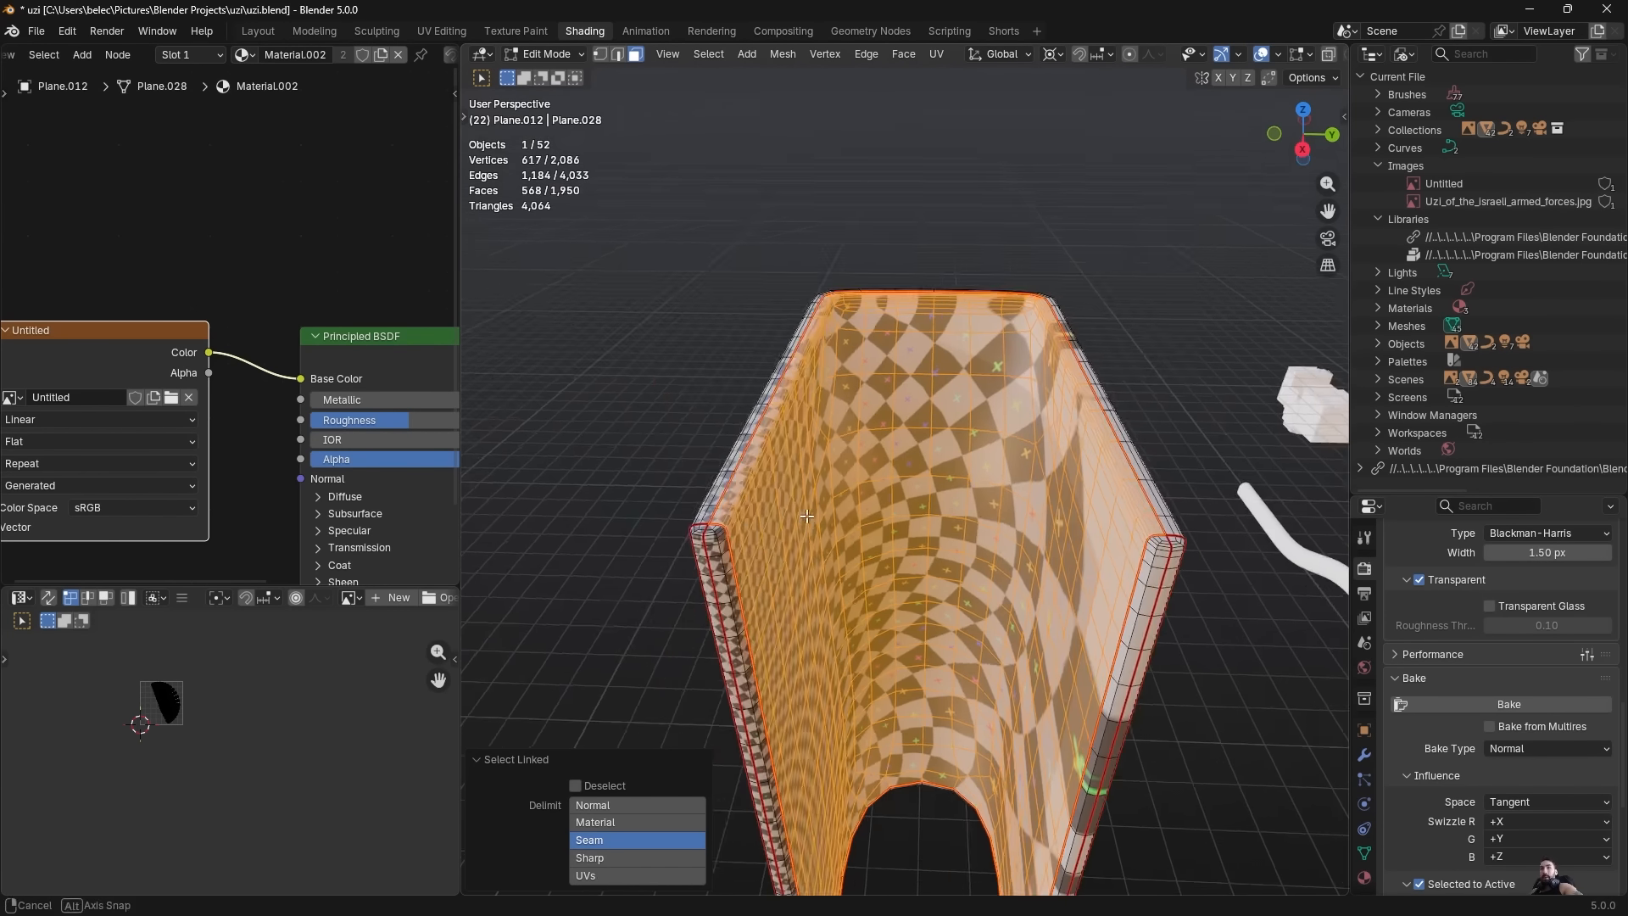
{"action": "middle_click_drag", "start_coordinate": [980, 514], "coordinate": [973, 476]}
{"action": "key", "text": "x"}
{"action": "left_click", "coordinate": [881, 392]}
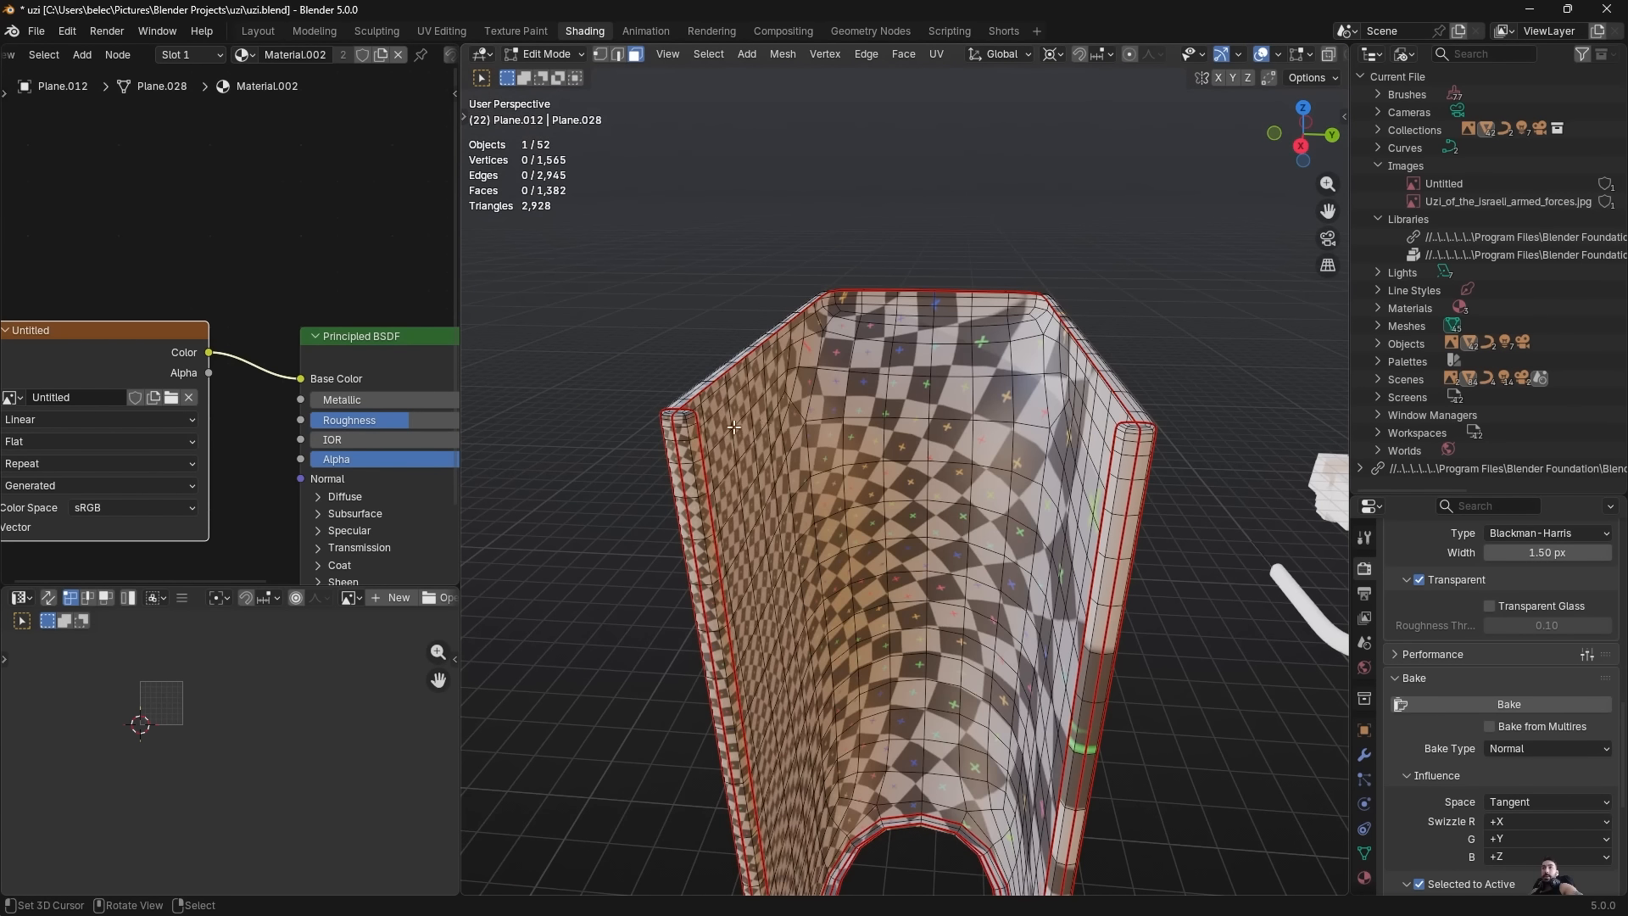
Select the grip's remaining linked surface, unwrap it, and return to Object Mode.
{"action": "middle_click_drag", "start_coordinate": [882, 392], "coordinate": [920, 347]}
{"action": "key", "text": "l"}
{"action": "scroll", "coordinate": [874, 456], "scroll_direction": "up", "scroll_amount": 2}
{"action": "key", "text": "u"}
{"action": "left_click", "coordinate": [847, 460]}
{"action": "key", "text": "Tab"}
{"action": "scroll", "coordinate": [920, 347], "scroll_direction": "down", "scroll_amount": 4}
{"action": "key", "text": "g"}
{"action": "key", "text": "z"}
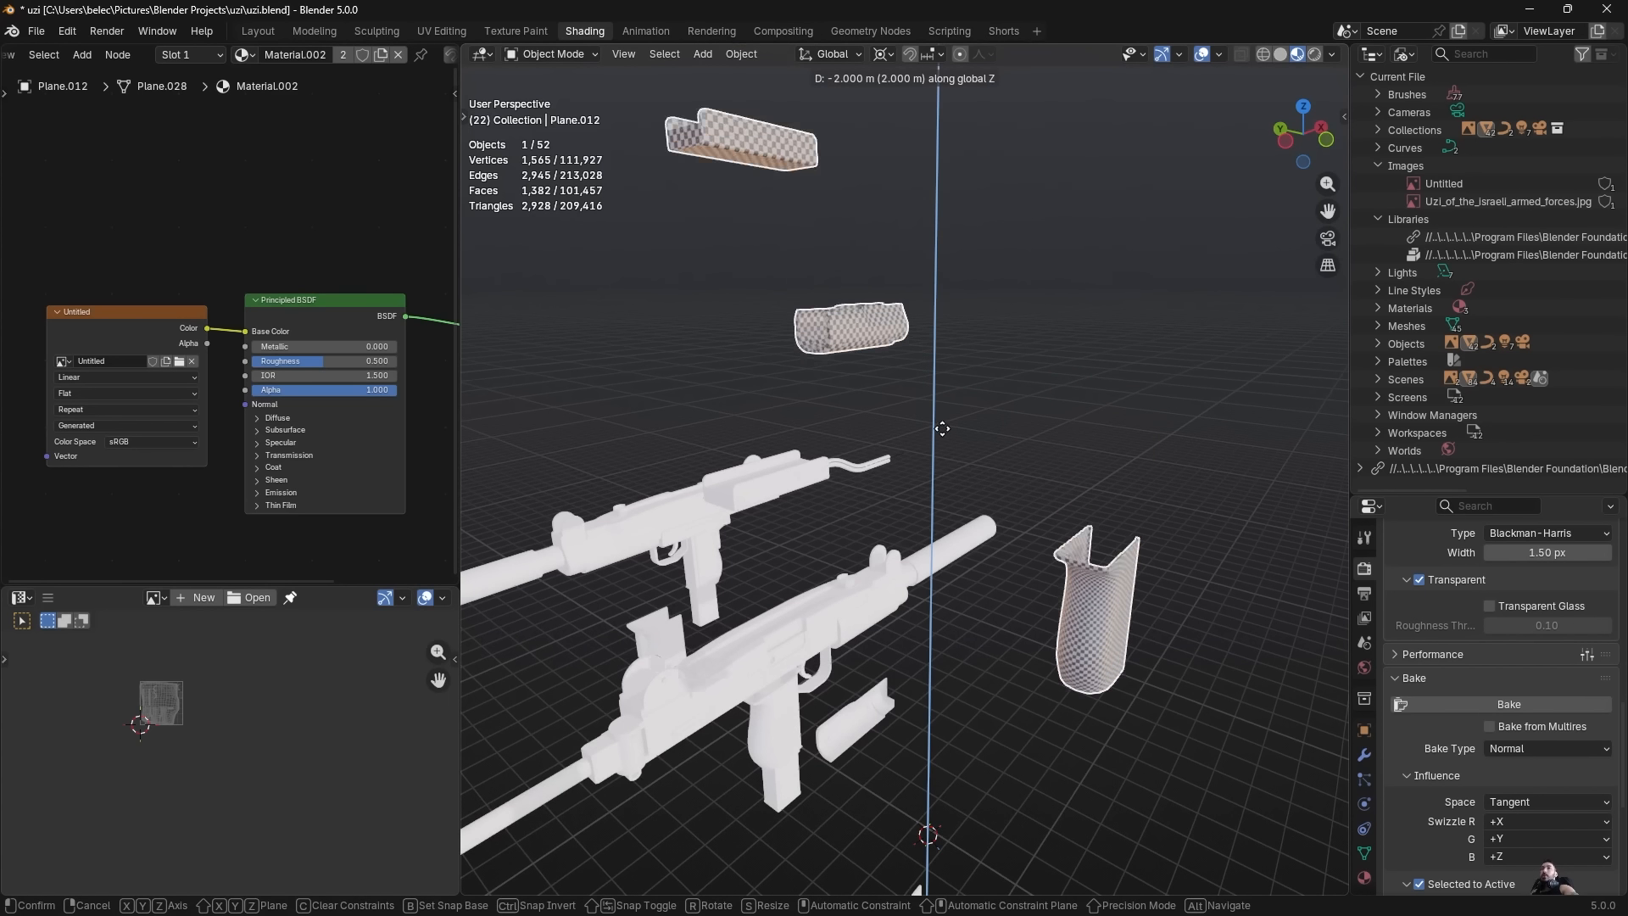
{"action": "right_click", "coordinate": [967, 582]}
Move the detailed cover part up 9 m along global Z onto its checkered low-poly version.
{"action": "right_click", "coordinate": [800, 496]}
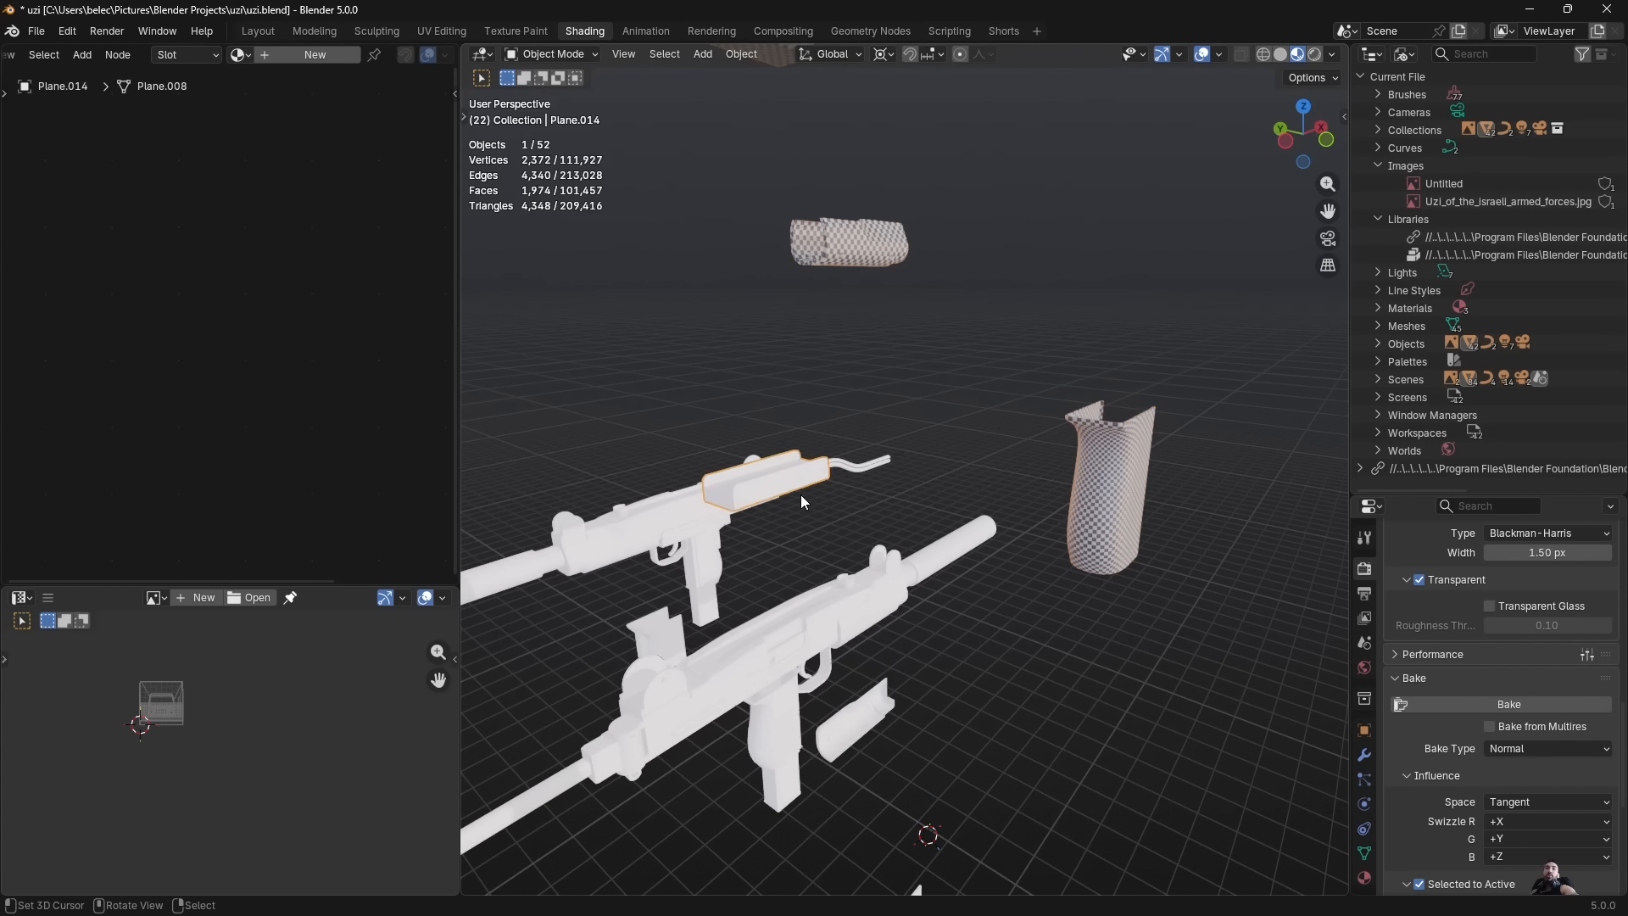
{"action": "key", "text": "shift+z"}
{"action": "middle_click_drag", "start_coordinate": [848, 543], "coordinate": [881, 585]}
{"action": "key", "text": "shift+z"}
{"action": "right_click", "coordinate": [889, 633], "text": "shift"}
{"action": "key", "text": "shift+z"}
{"action": "key", "text": "shift+z"}
{"action": "right_click", "coordinate": [821, 324]}
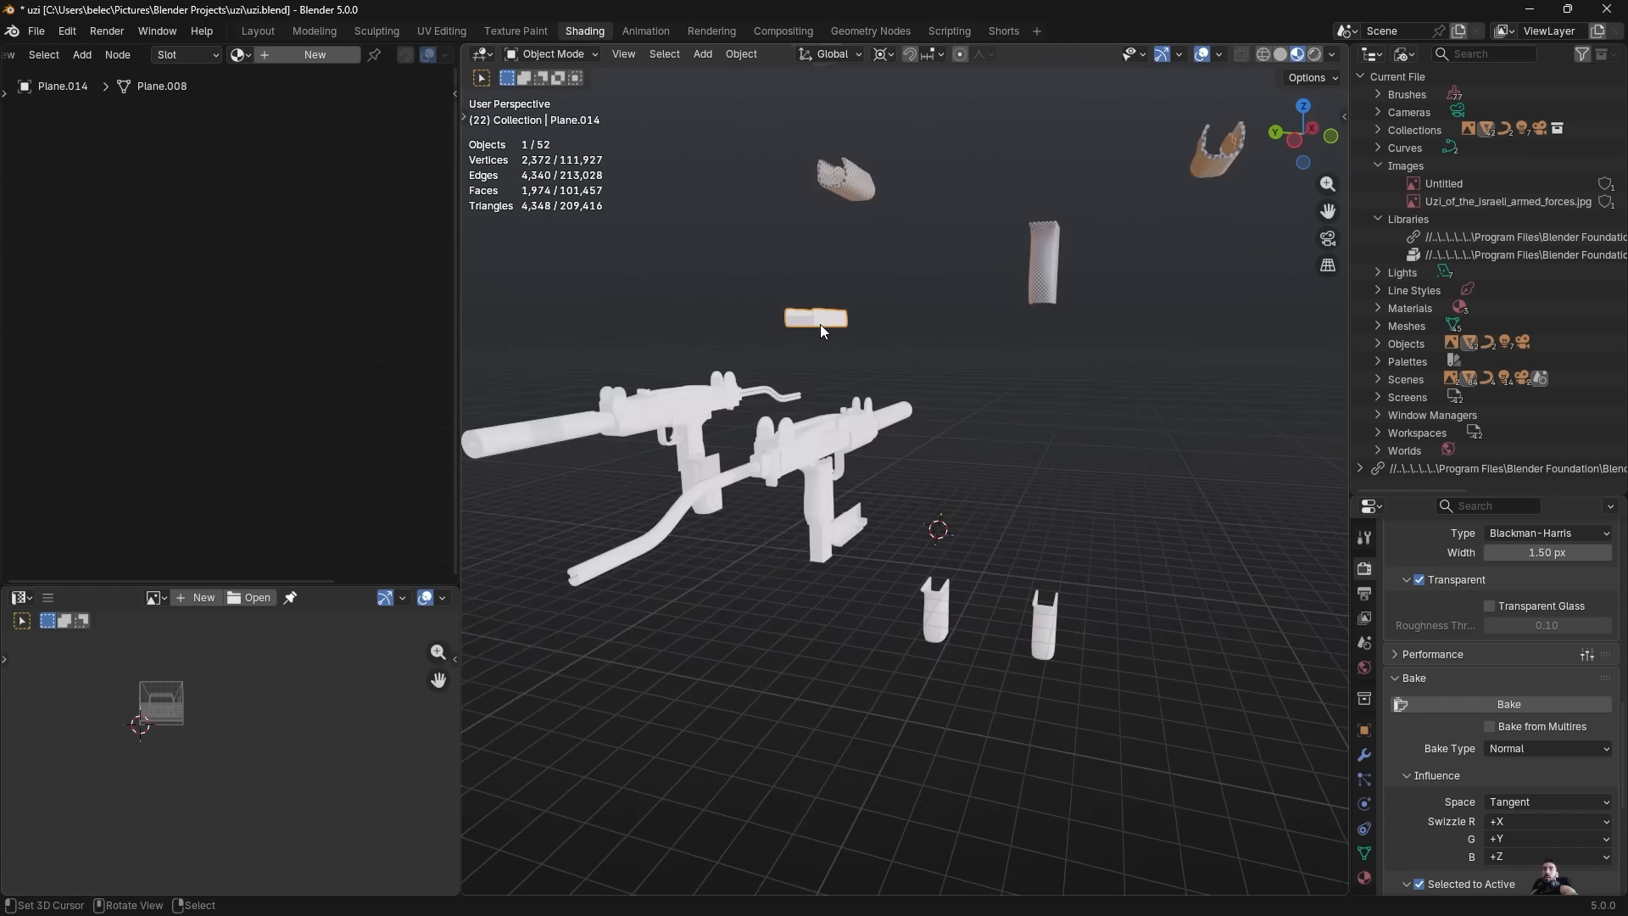
{"action": "middle_click_drag", "start_coordinate": [821, 324], "coordinate": [886, 551]}
{"action": "key", "text": "g"}
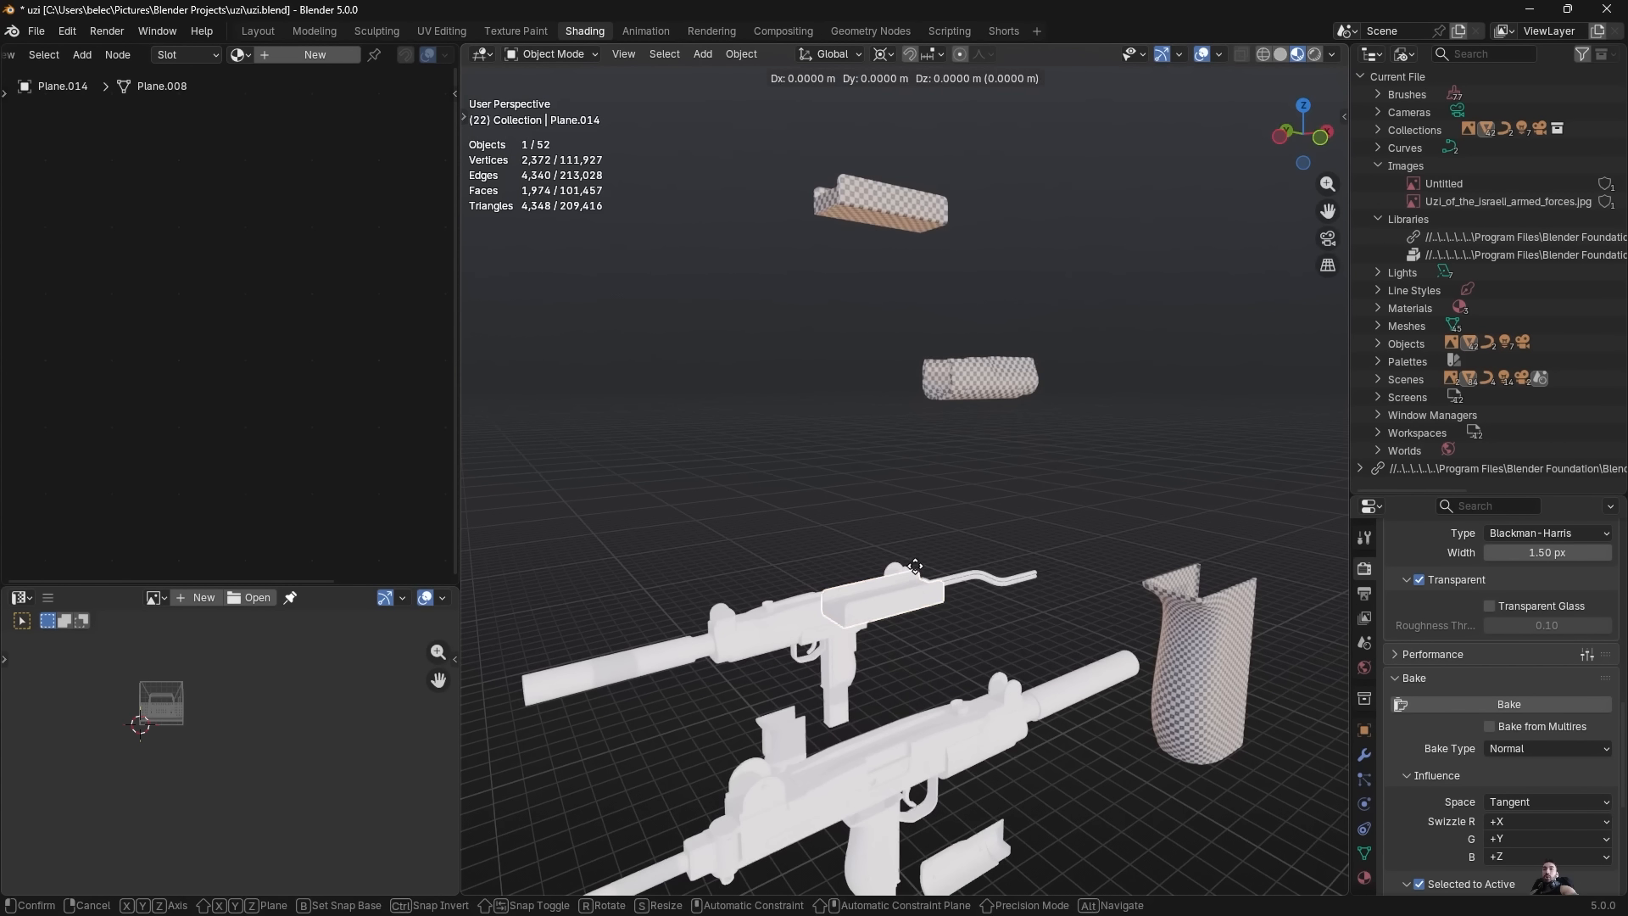
{"action": "key", "text": "z"}
{"action": "left_click", "coordinate": [891, 160]}
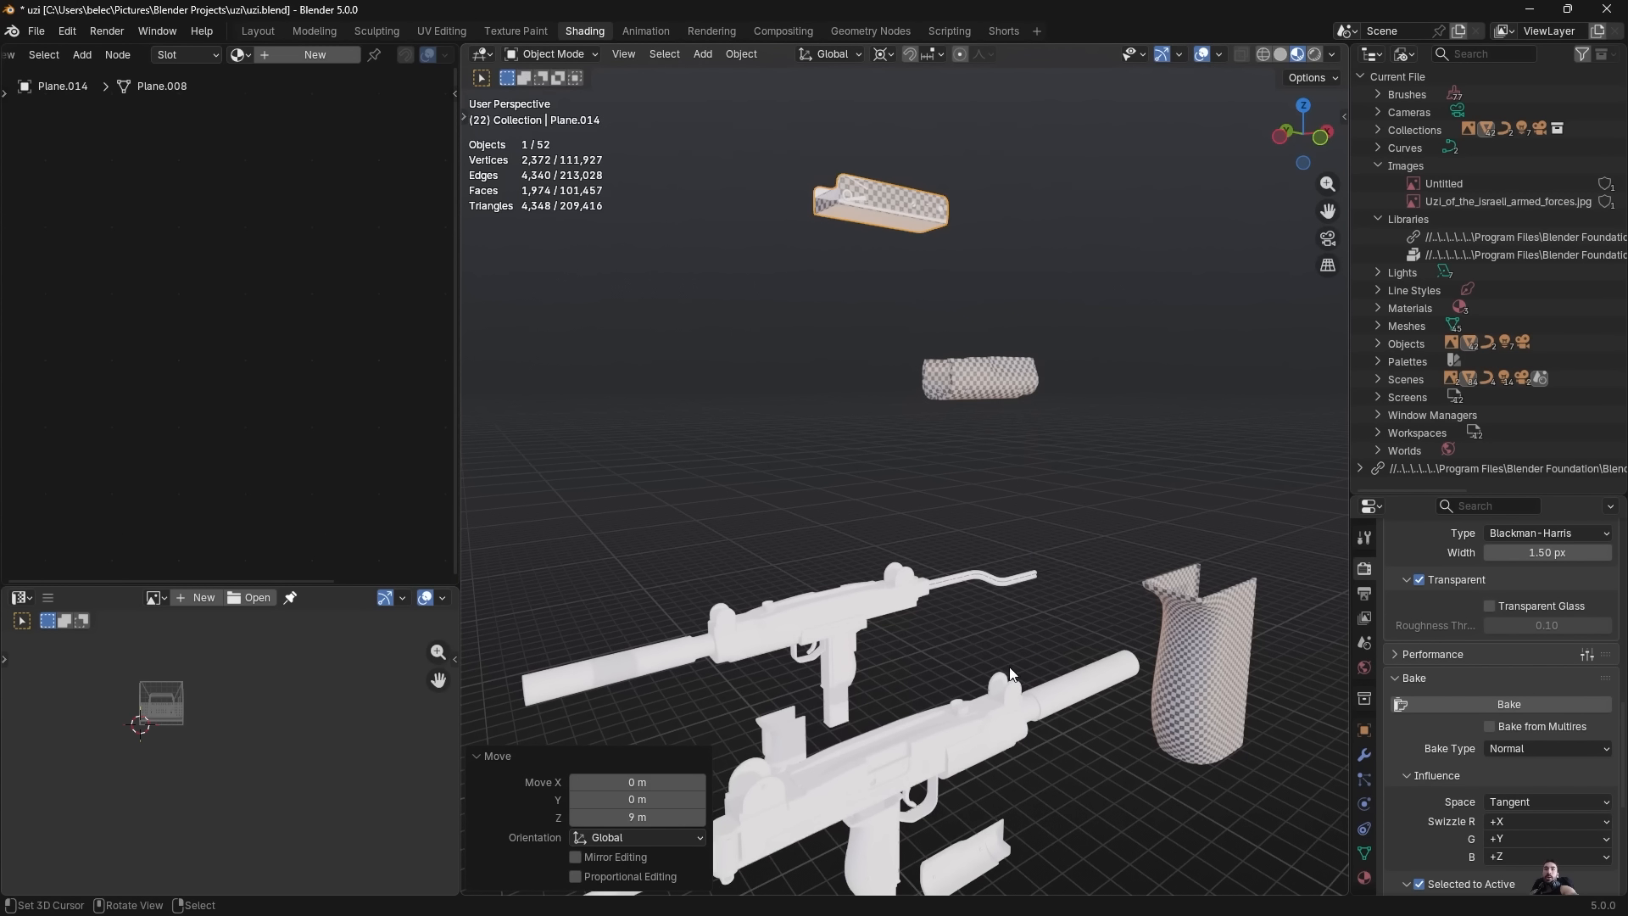
Move the detailed handguard up 10 m along global Z onto its checkered low-poly version.
{"action": "right_click", "coordinate": [966, 856]}
{"action": "key", "text": "g"}
{"action": "key", "text": "z"}
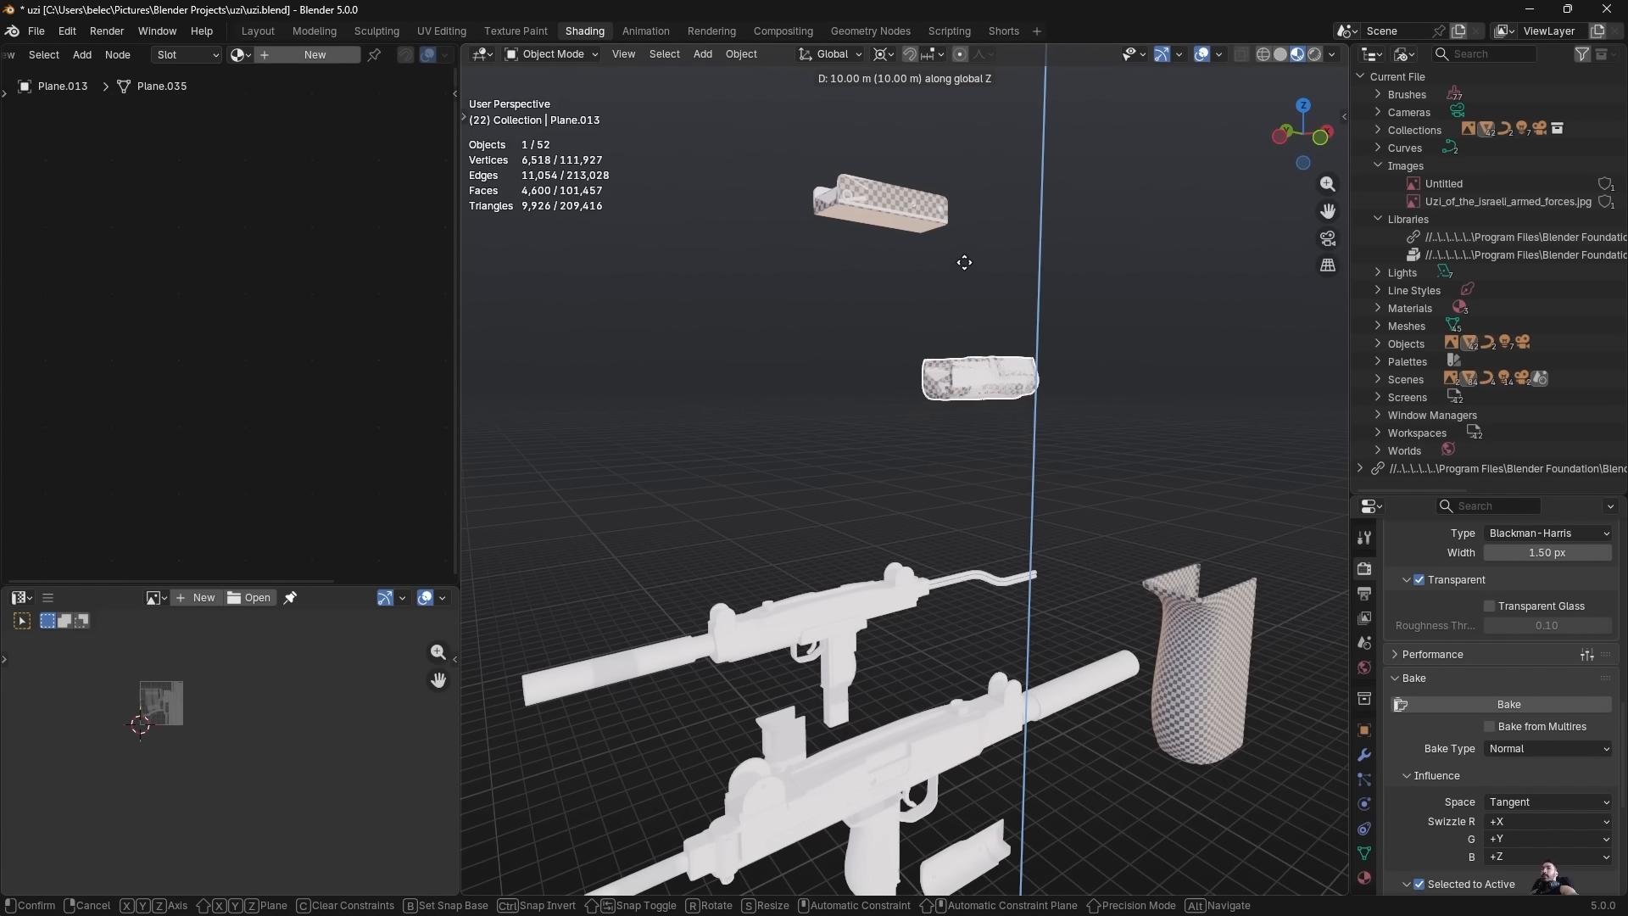
{"action": "left_click", "coordinate": [963, 261]}
Raise the detailed grip along global Z towards the level of its low-poly version.
{"action": "middle_click_drag", "start_coordinate": [963, 261], "coordinate": [797, 509]}
{"action": "right_click", "coordinate": [729, 604]}
{"action": "key", "text": "g"}
{"action": "key", "text": "z"}
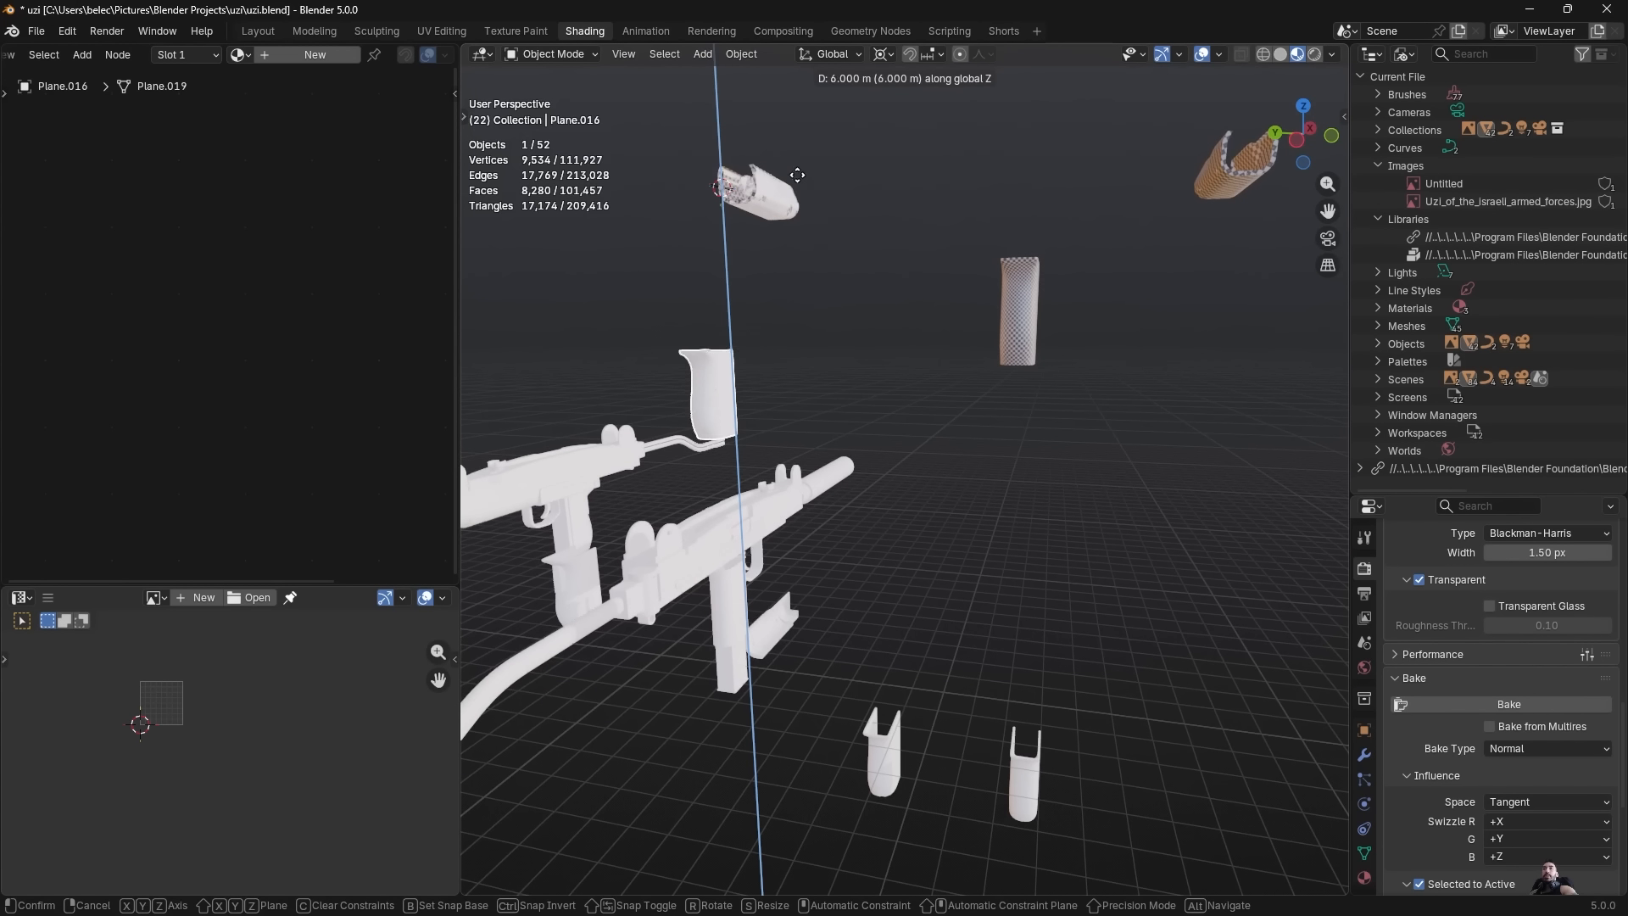
{"action": "left_click", "coordinate": [795, 106]}
Shift the parts along global Y to line up, and raise the checkered low-poly object 2 m along global Z.
{"action": "middle_click_drag", "start_coordinate": [858, 276], "coordinate": [878, 311]}
{"action": "key", "text": "g"}
{"action": "key", "text": "y"}
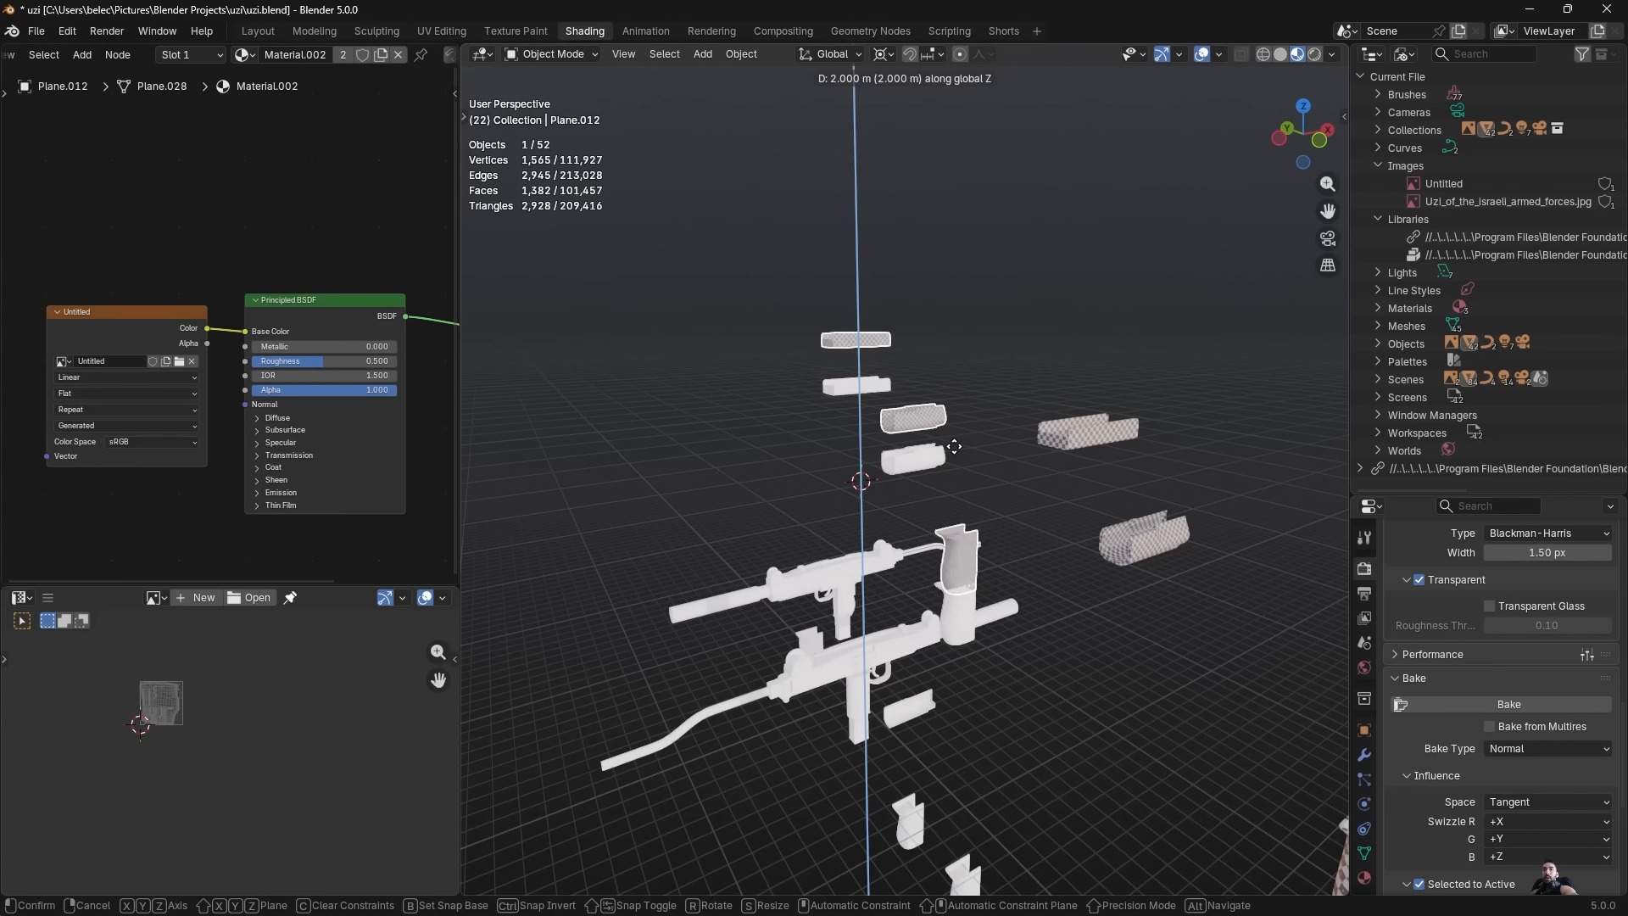
{"action": "left_click", "coordinate": [903, 458]}
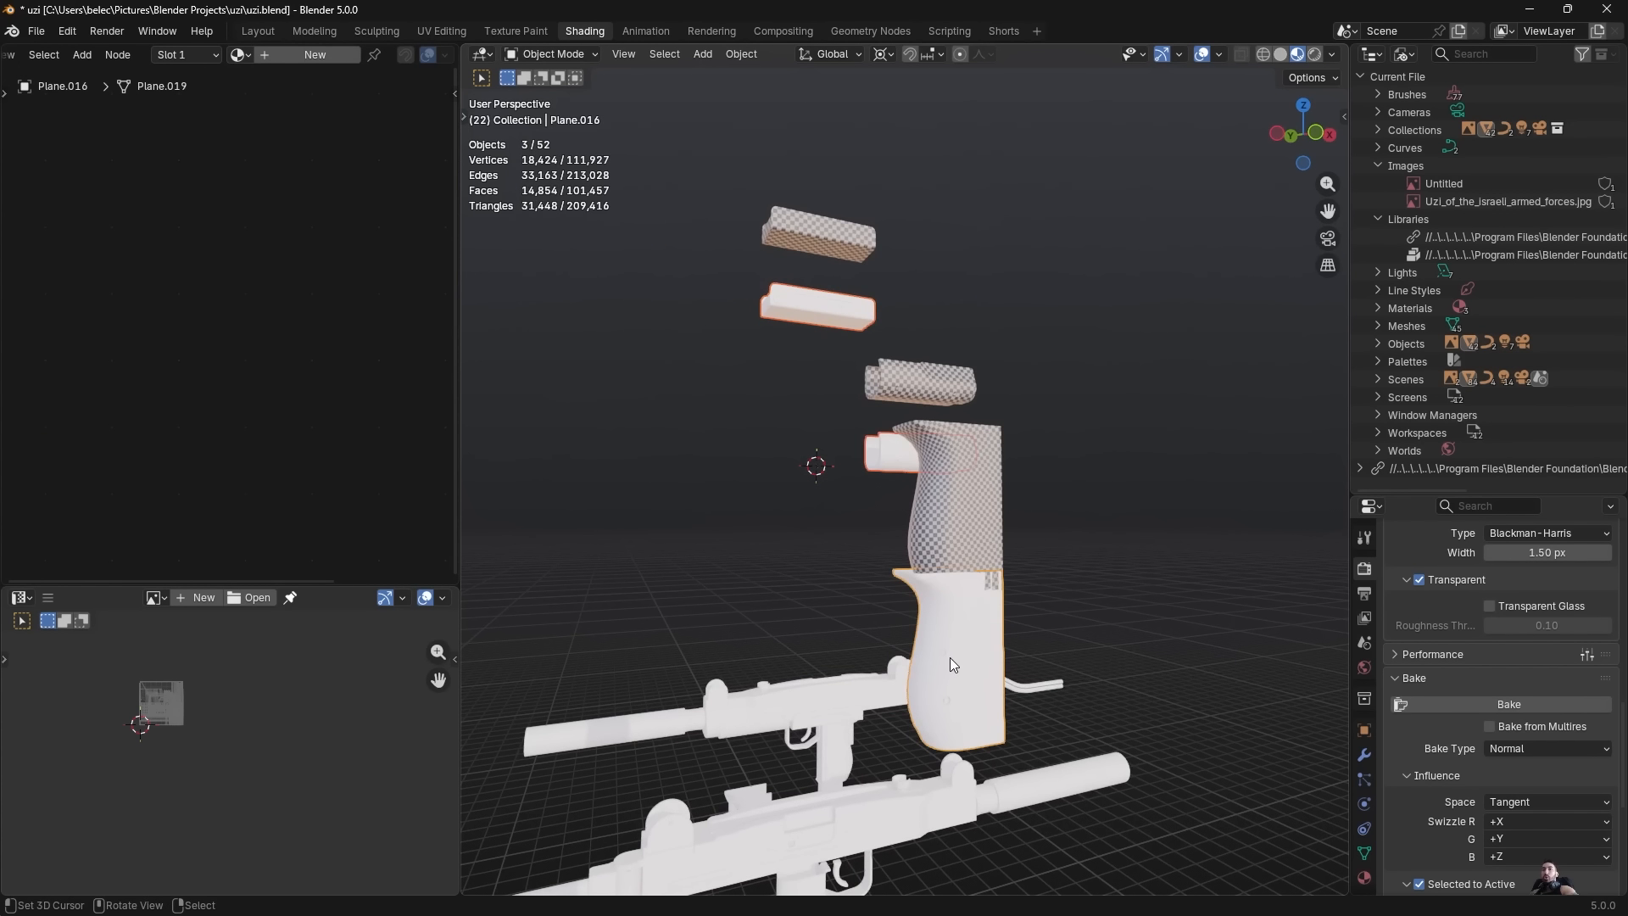
Join the three detailed parts into one object and move the checkered low-poly object down 2 m along global Z.
{"action": "key", "text": "l"}
{"action": "key", "text": "Tab"}
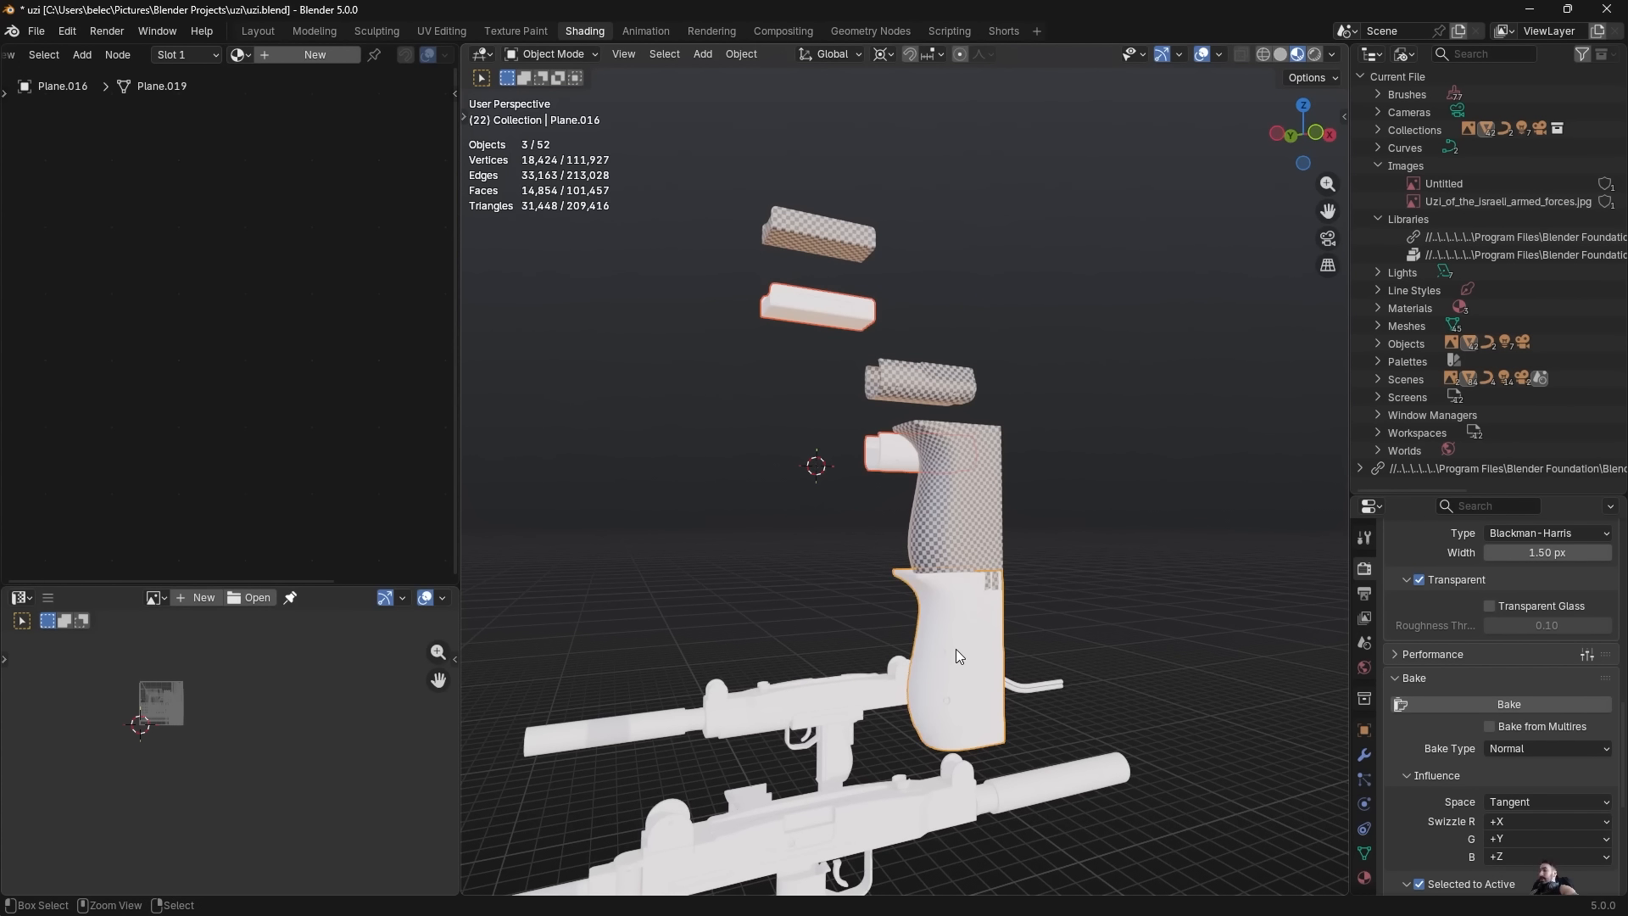
{"action": "key", "text": "shift+z"}
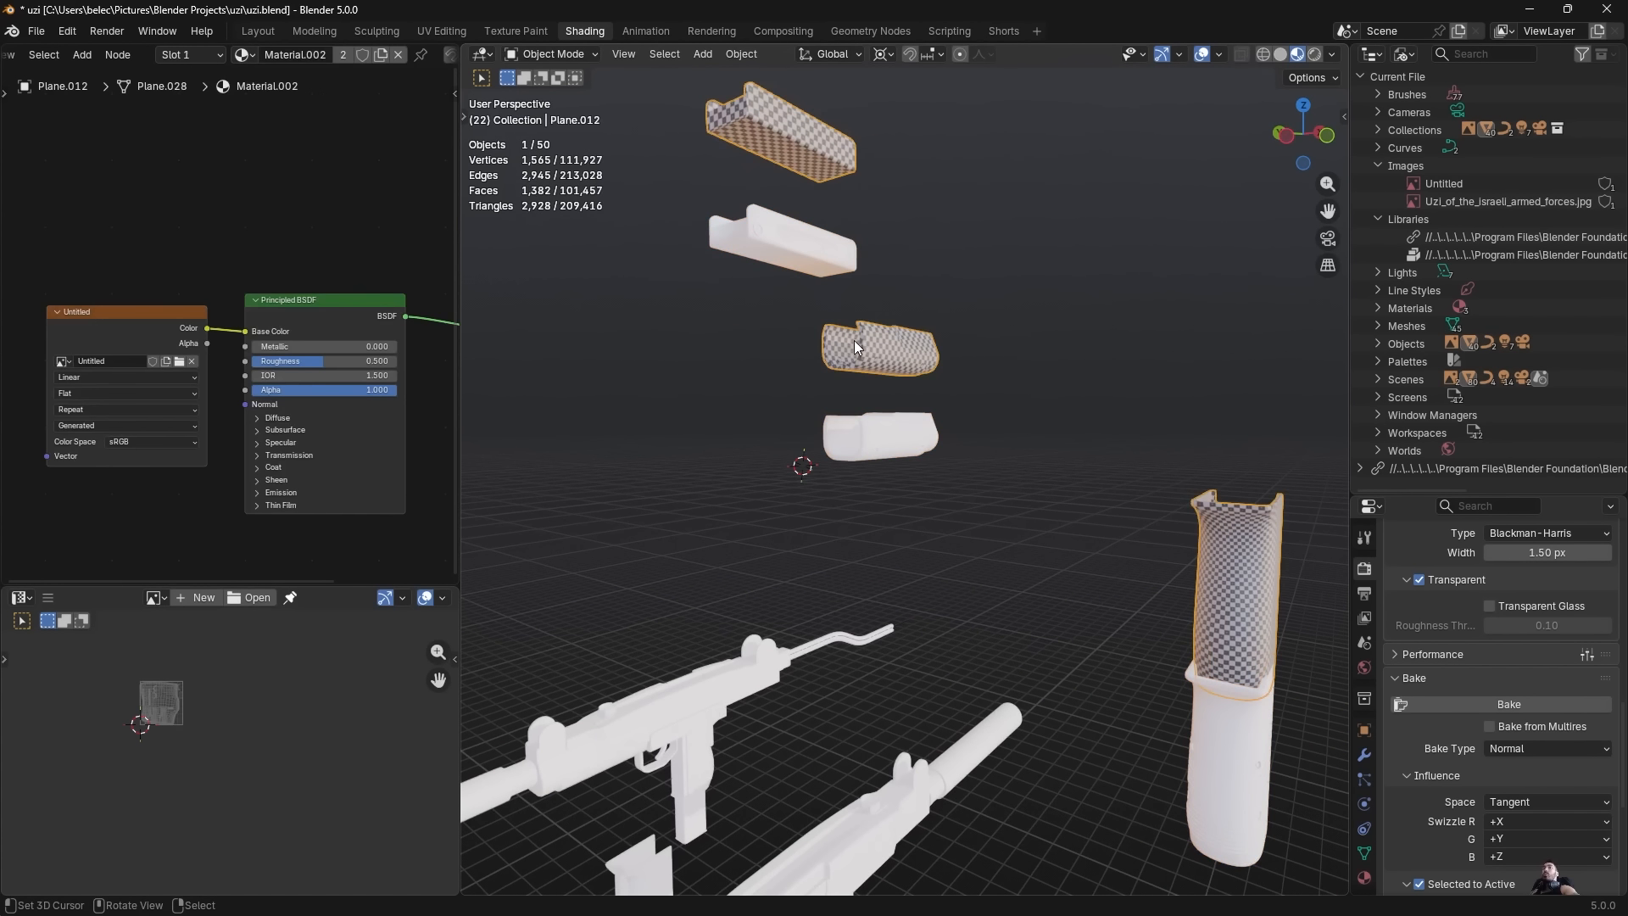
{"action": "type", "text": "gz-2"}
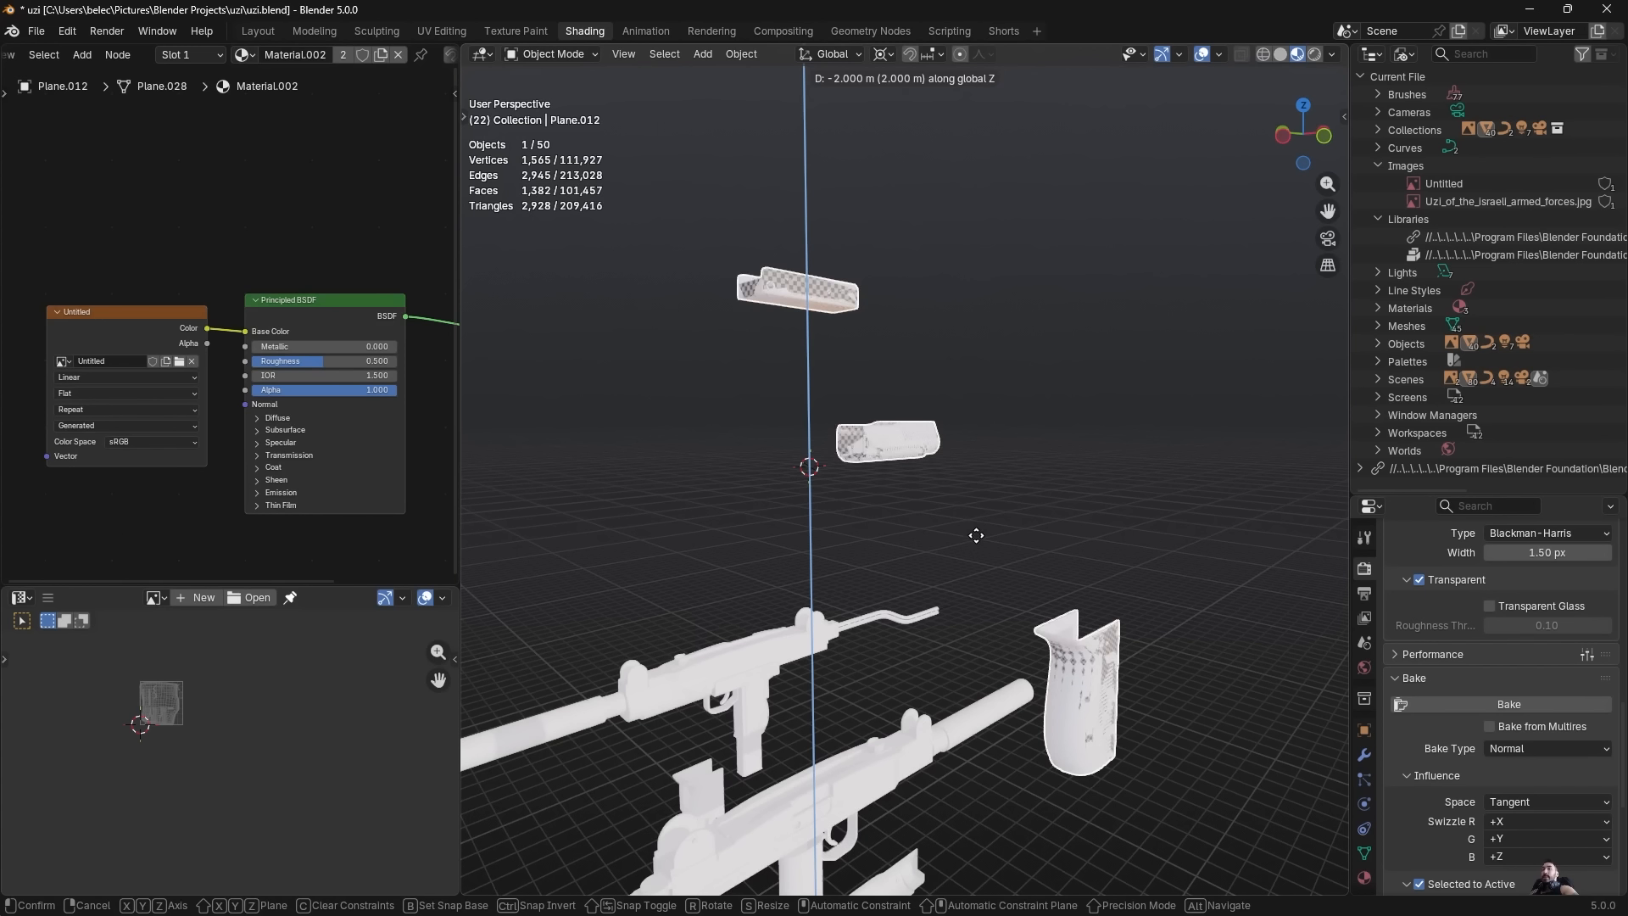
{"action": "key", "text": "Return"}
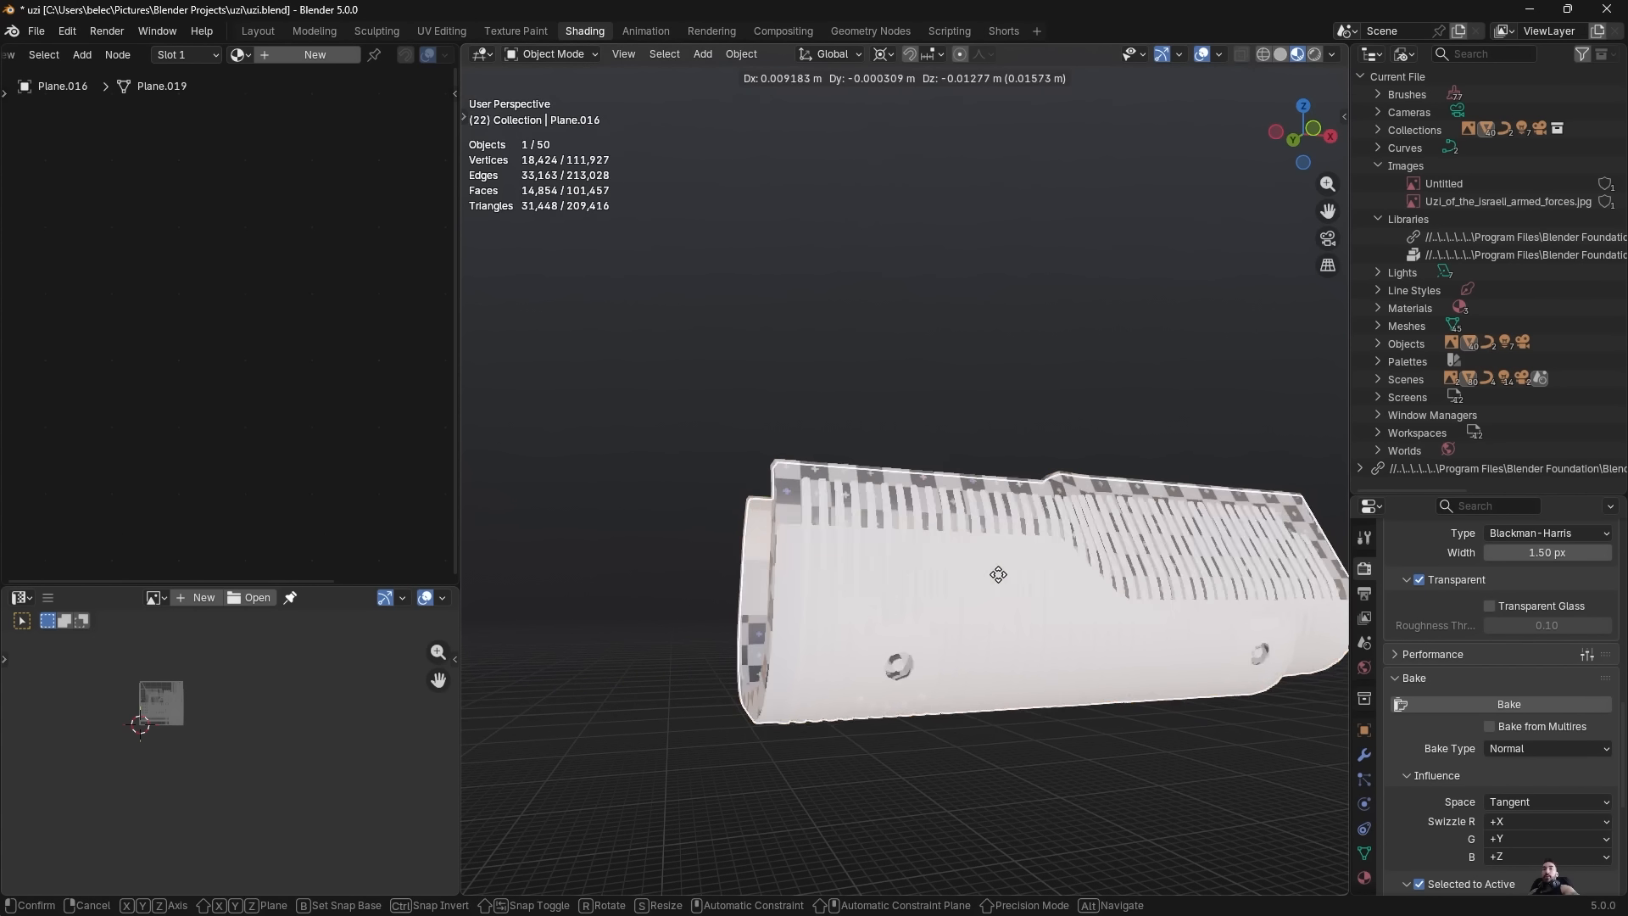
Give the joined detailed object a new material with a black base color.
{"action": "right_click", "coordinate": [887, 463]}
{"action": "left_click", "coordinate": [314, 54]}
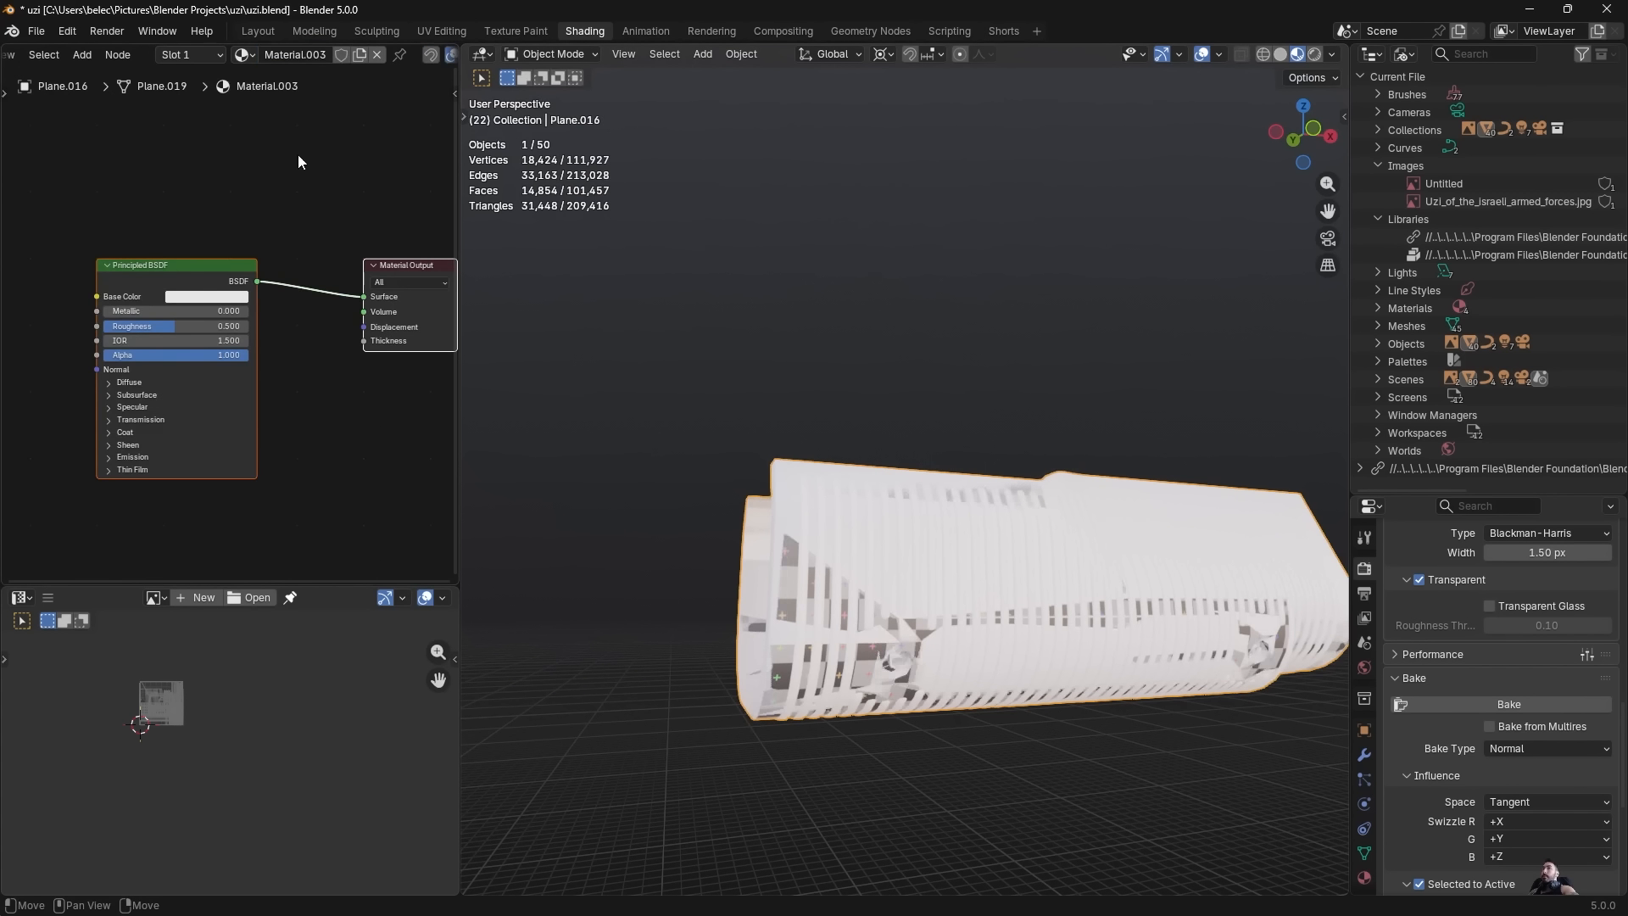
{"action": "left_click", "coordinate": [339, 299]}
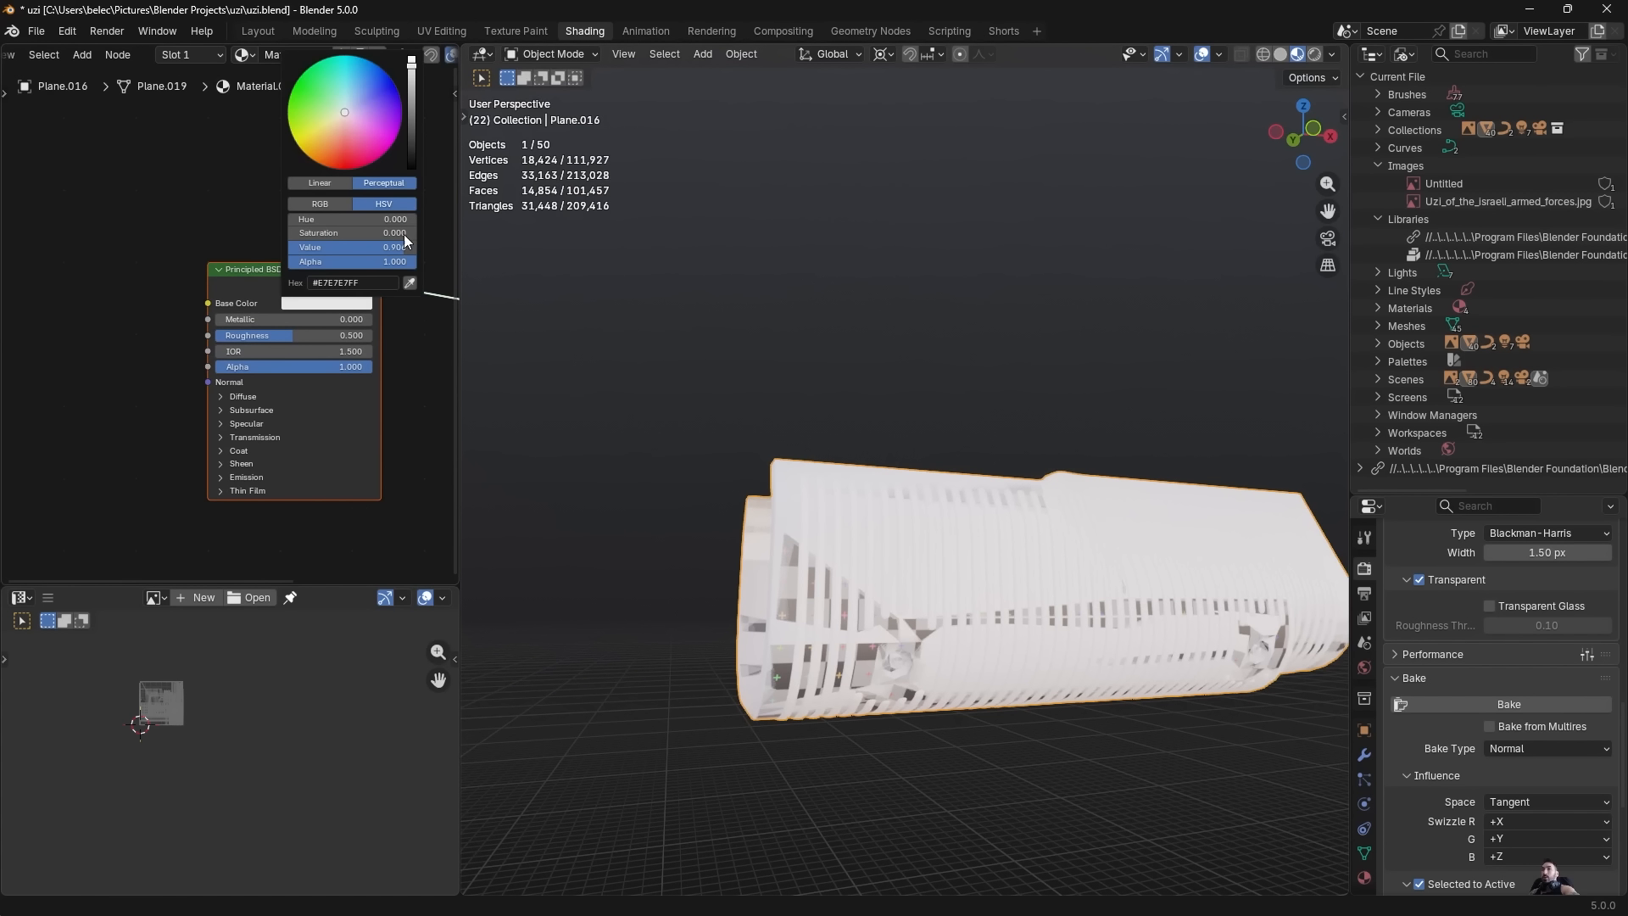
{"action": "left_click", "coordinate": [412, 161]}
Apply Shade Auto Smooth to the joined detailed object.
{"action": "left_click", "coordinate": [739, 55]}
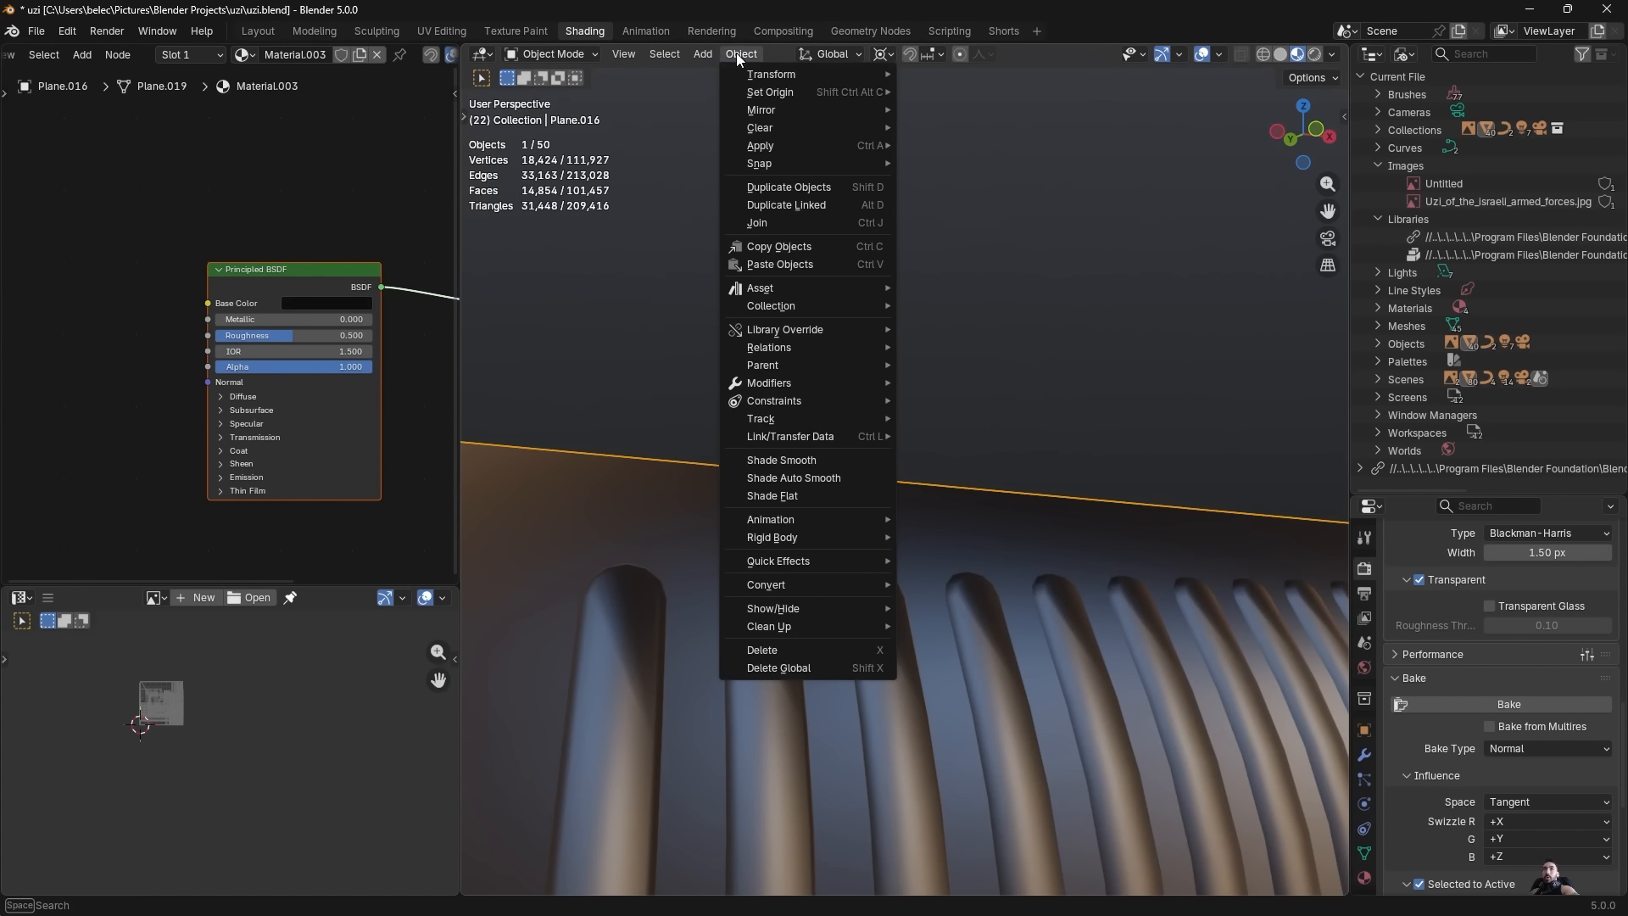
{"action": "left_click", "coordinate": [831, 477]}
{"action": "scroll", "coordinate": [834, 468], "scroll_direction": "down", "scroll_amount": 5}
Add a Bevel node to the detailed object's material and connect it to the Principled BSDF's Normal input.
{"action": "key", "text": "shift+a"}
{"action": "type", "text": "b"}
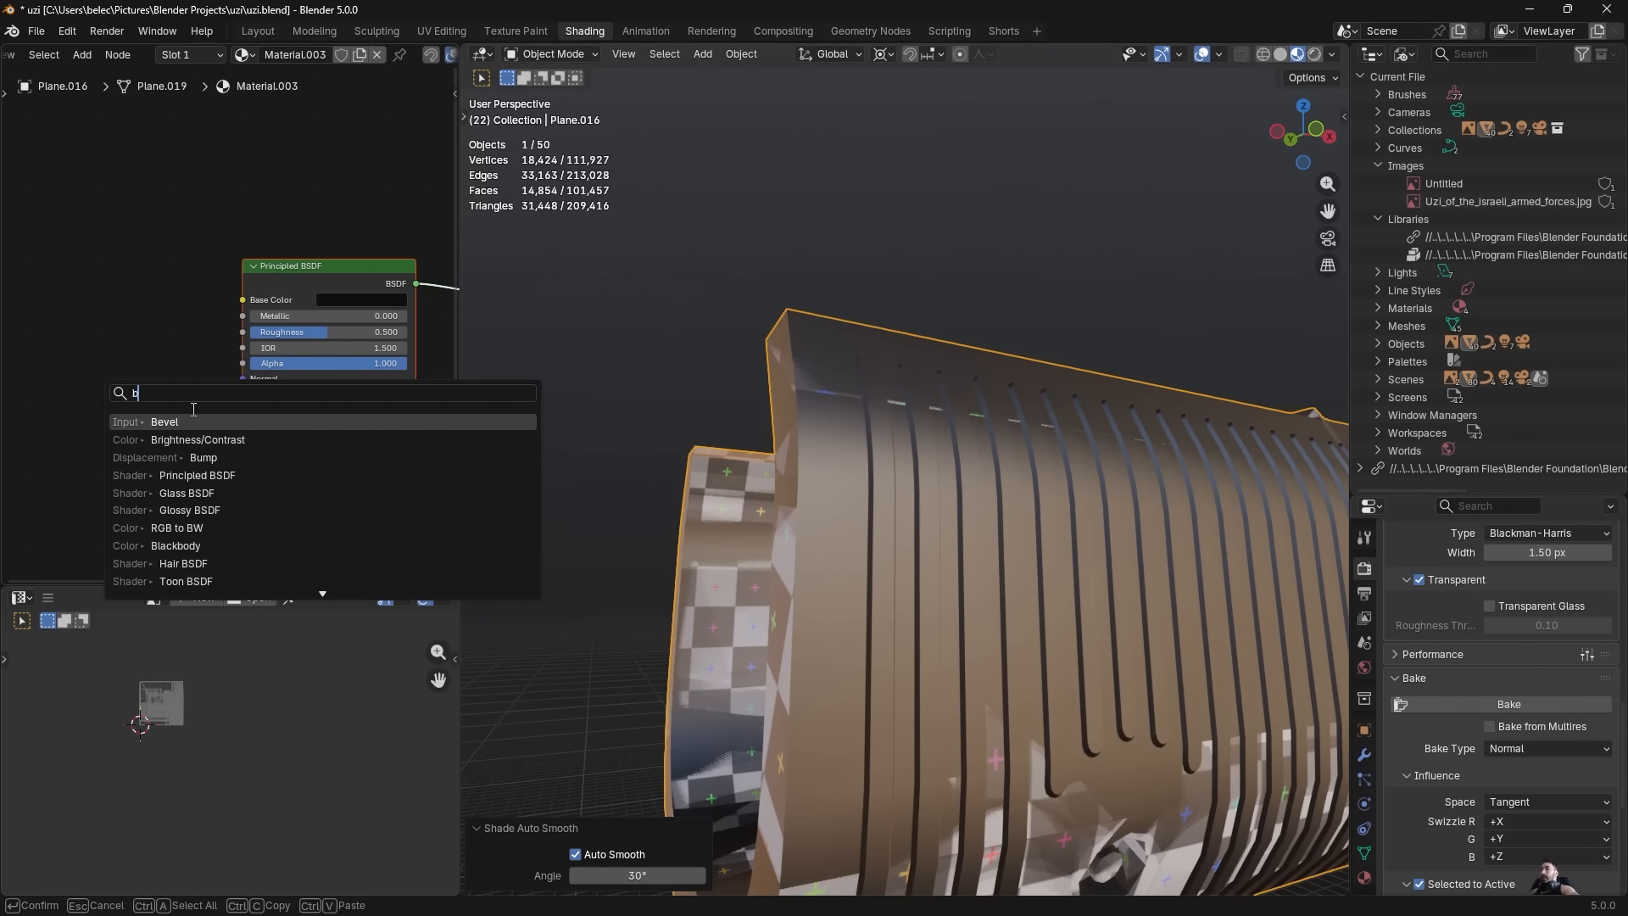
{"action": "key", "text": "Return"}
{"action": "left_click", "coordinate": [129, 397]}
{"action": "left_click_drag", "start_coordinate": [180, 379], "coordinate": [250, 378]}
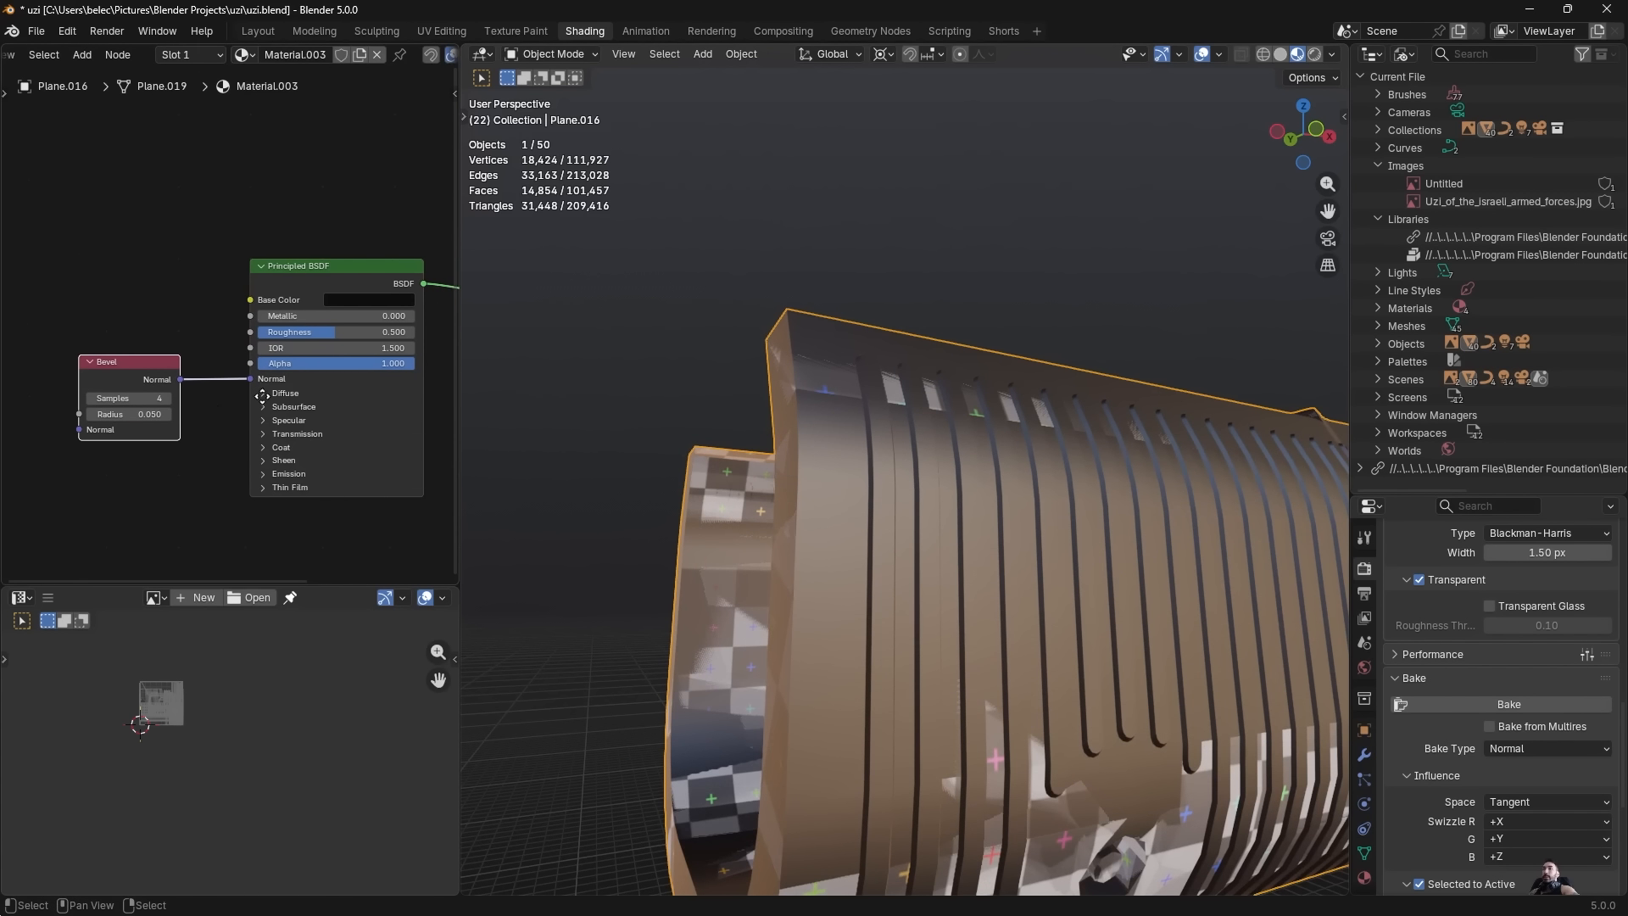
Set the Bevel node's samples to 16 and its radius to 0.010.
{"action": "middle_click_drag", "start_coordinate": [262, 396], "coordinate": [399, 392]}
{"action": "scroll", "coordinate": [279, 390], "scroll_direction": "up", "scroll_amount": 4}
{"action": "left_click_drag", "start_coordinate": [255, 385], "coordinate": [339, 386]}
{"action": "scroll", "coordinate": [243, 415], "scroll_direction": "up", "scroll_amount": 3}
{"action": "left_click_drag", "start_coordinate": [261, 436], "coordinate": [238, 437]}
{"action": "scroll", "coordinate": [877, 446], "scroll_direction": "down", "scroll_amount": 6}
Move the detailed object up 1 m along global Z, clear of the checkered low-poly object.
{"action": "middle_click_drag", "start_coordinate": [876, 446], "coordinate": [834, 454]}
{"action": "key", "text": "g"}
{"action": "key", "text": "z"}
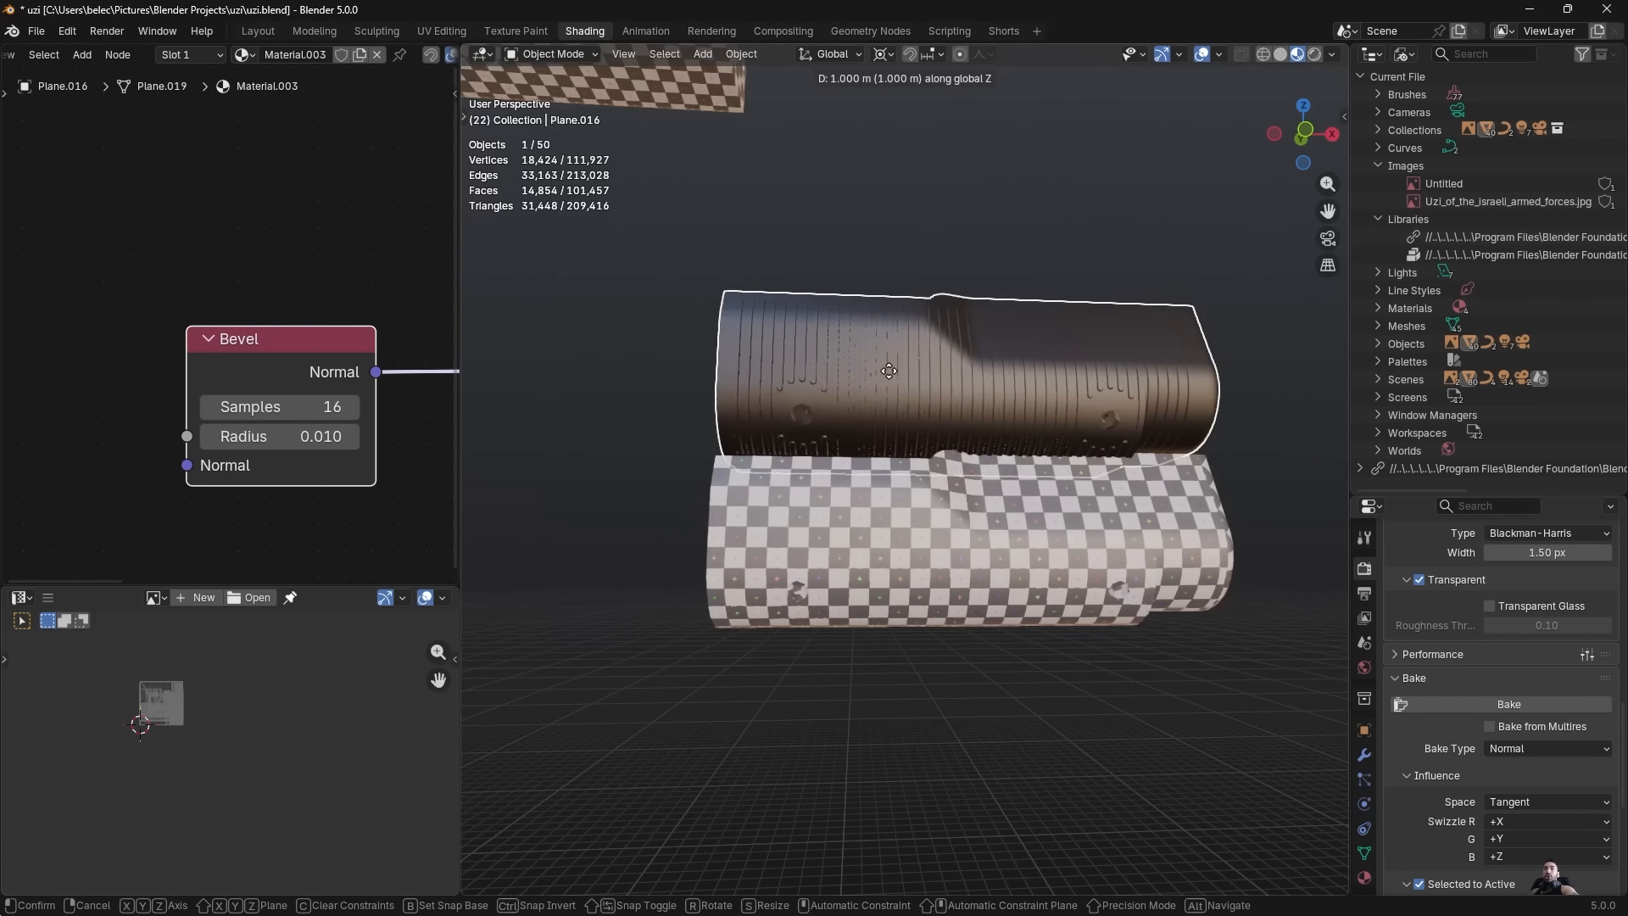
{"action": "left_click", "coordinate": [889, 371]}
Examine the beveled grooves in Rendered shading under an area light, and return the viewport to Solid shading.
{"action": "key", "text": "z"}
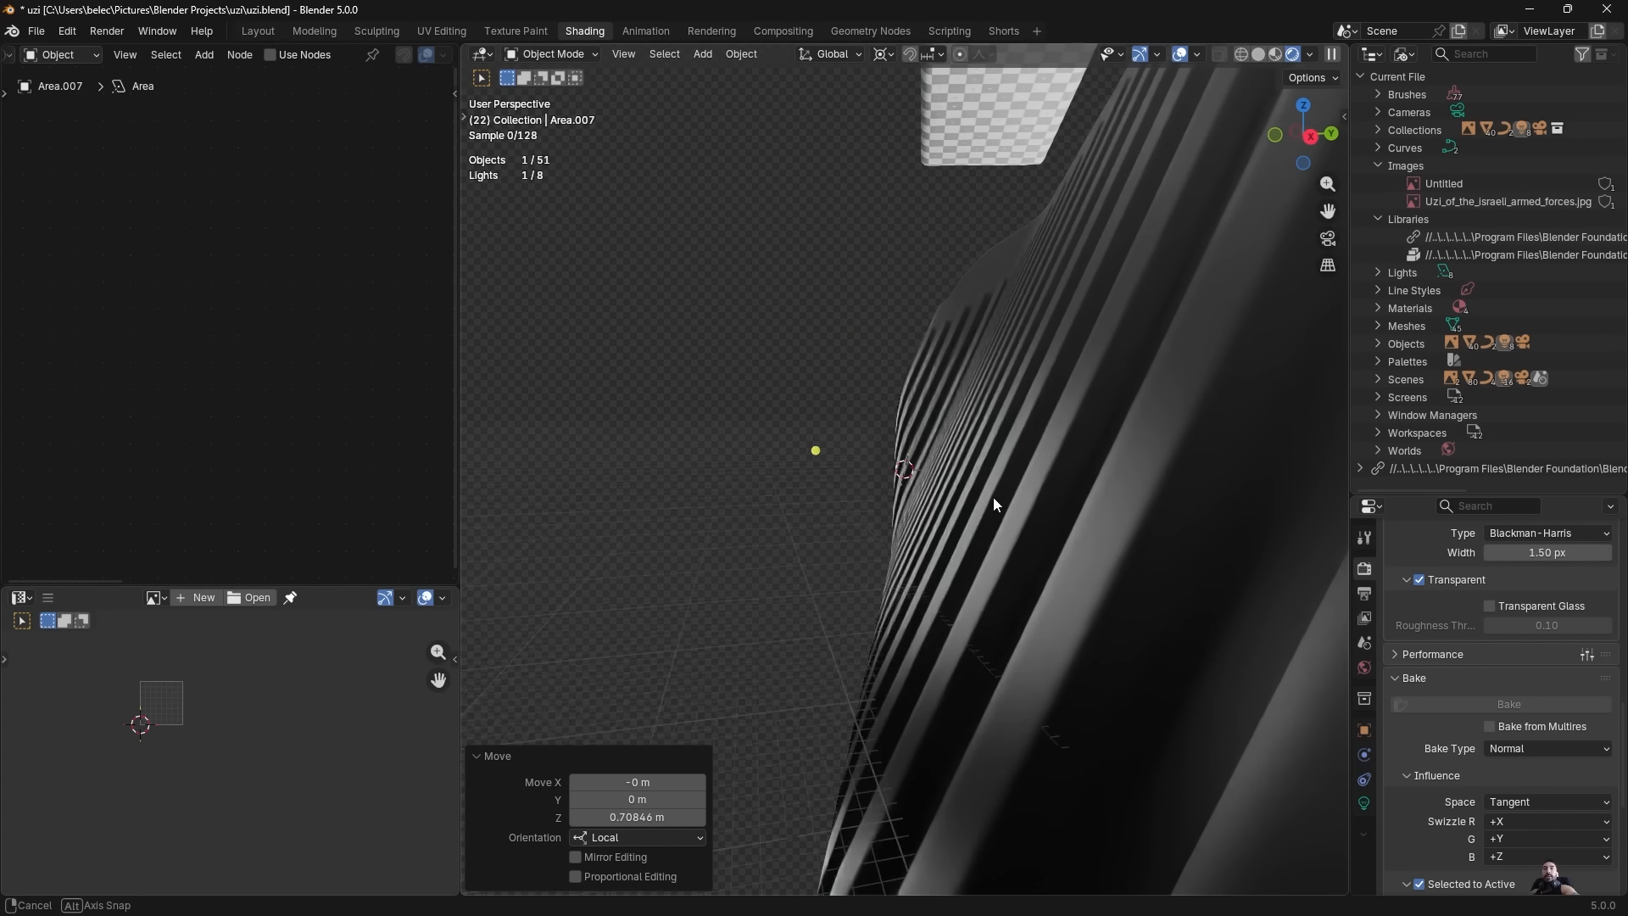
{"action": "mouse_move", "coordinate": [994, 497]}
{"action": "middle_mouse_down"}
{"action": "mouse_move", "coordinate": [1026, 491]}
{"action": "mouse_move", "coordinate": [1020, 440]}
{"action": "mouse_move", "coordinate": [1005, 440]}
{"action": "middle_mouse_up"}
{"action": "left_click", "coordinate": [1258, 53]}
{"action": "scroll", "coordinate": [932, 591], "scroll_direction": "down", "scroll_amount": 3}
Select the checkered low-poly object, bring its image texture node into view, and set the viewport to Material Preview.
{"action": "right_click", "coordinate": [933, 591]}
{"action": "scroll", "coordinate": [931, 585], "scroll_direction": "down", "scroll_amount": 5}
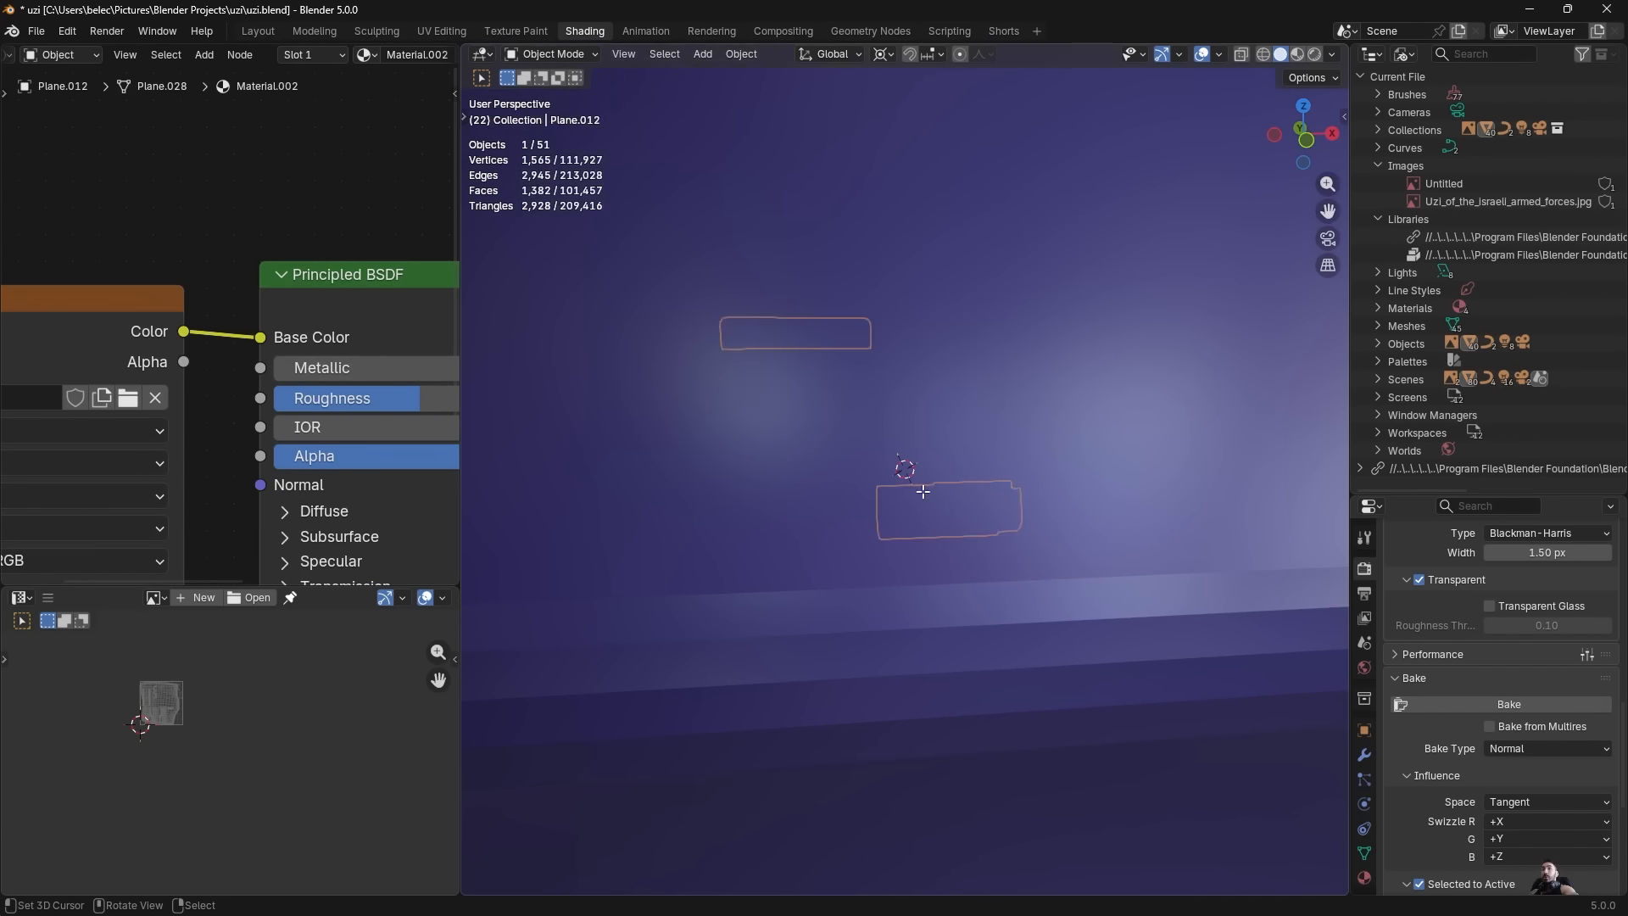
{"action": "middle_click_drag", "start_coordinate": [921, 485], "coordinate": [771, 428]}
{"action": "scroll", "coordinate": [229, 330], "scroll_direction": "down", "scroll_amount": 7}
{"action": "mouse_move", "coordinate": [174, 350]}
{"action": "middle_mouse_down"}
{"action": "mouse_move", "coordinate": [315, 348]}
{"action": "mouse_move", "coordinate": [292, 314]}
{"action": "middle_mouse_up"}
{"action": "left_click", "coordinate": [1298, 54]}
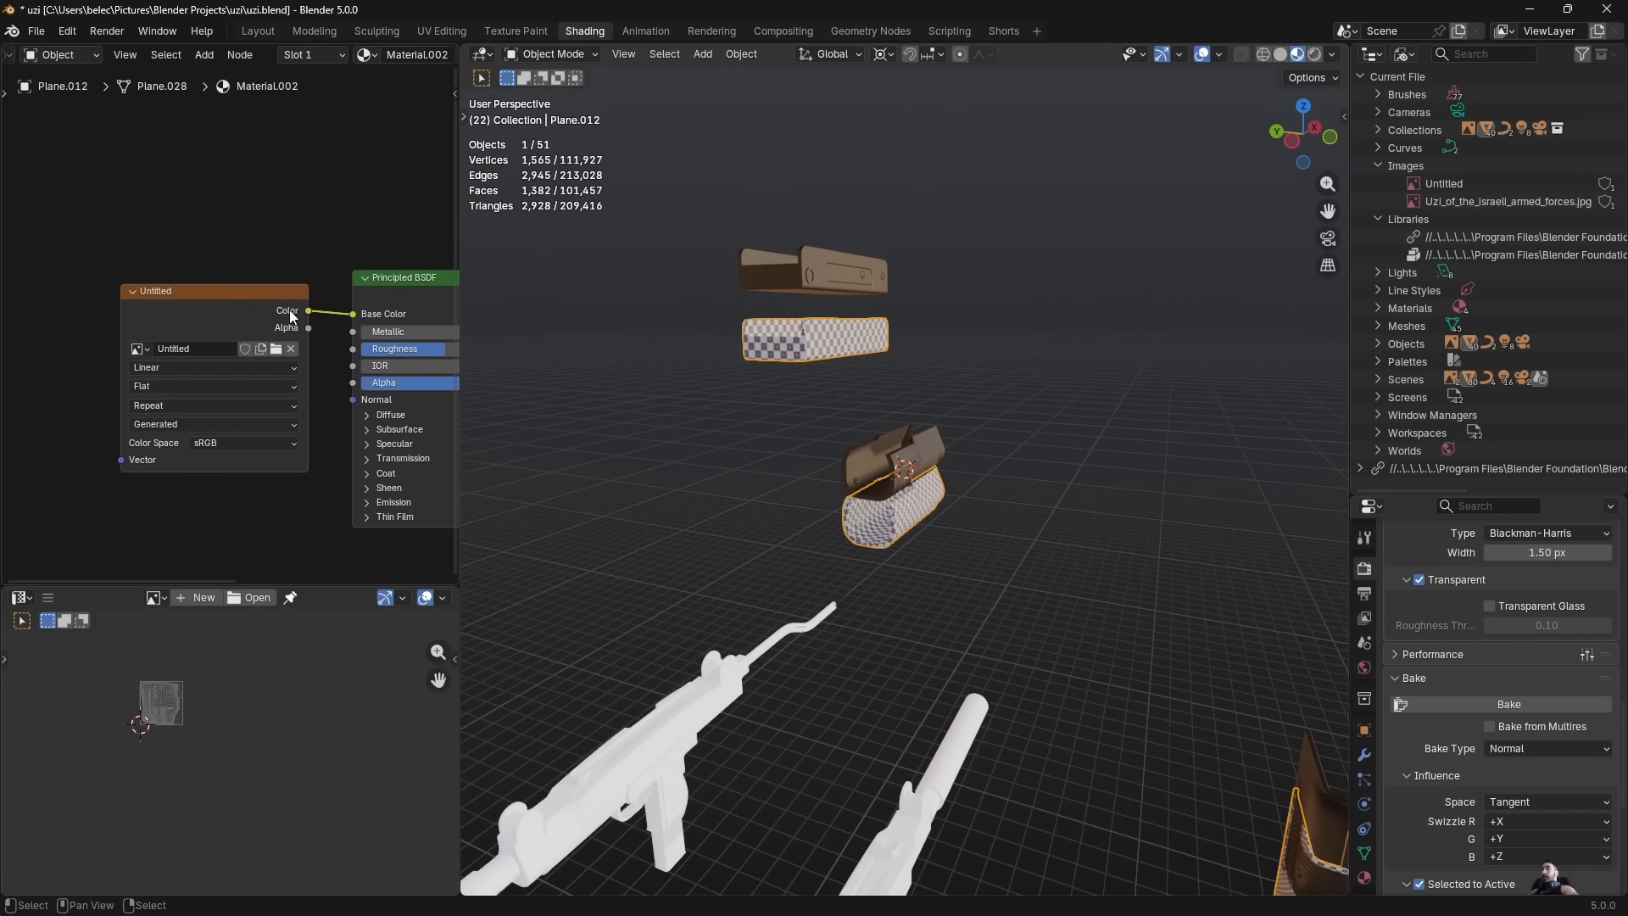
Delete the low-poly material's checker image node and add a new Image Texture node in its place.
{"action": "left_click", "coordinate": [263, 316]}
{"action": "key", "text": "x"}
{"action": "middle_click_drag", "start_coordinate": [151, 323], "coordinate": [190, 329]}
{"action": "key", "text": "shift+a"}
{"action": "left_click", "coordinate": [190, 330]}
{"action": "left_click", "coordinate": [278, 382]}
{"action": "left_click", "coordinate": [134, 310]}
Create a Blank image named Normal Map Uzi at 8192 by 8192 px in the new Image Texture node.
{"action": "scroll", "coordinate": [287, 361], "scroll_direction": "up", "scroll_amount": 2}
{"action": "left_click", "coordinate": [194, 386]}
{"action": "left_click", "coordinate": [275, 415]}
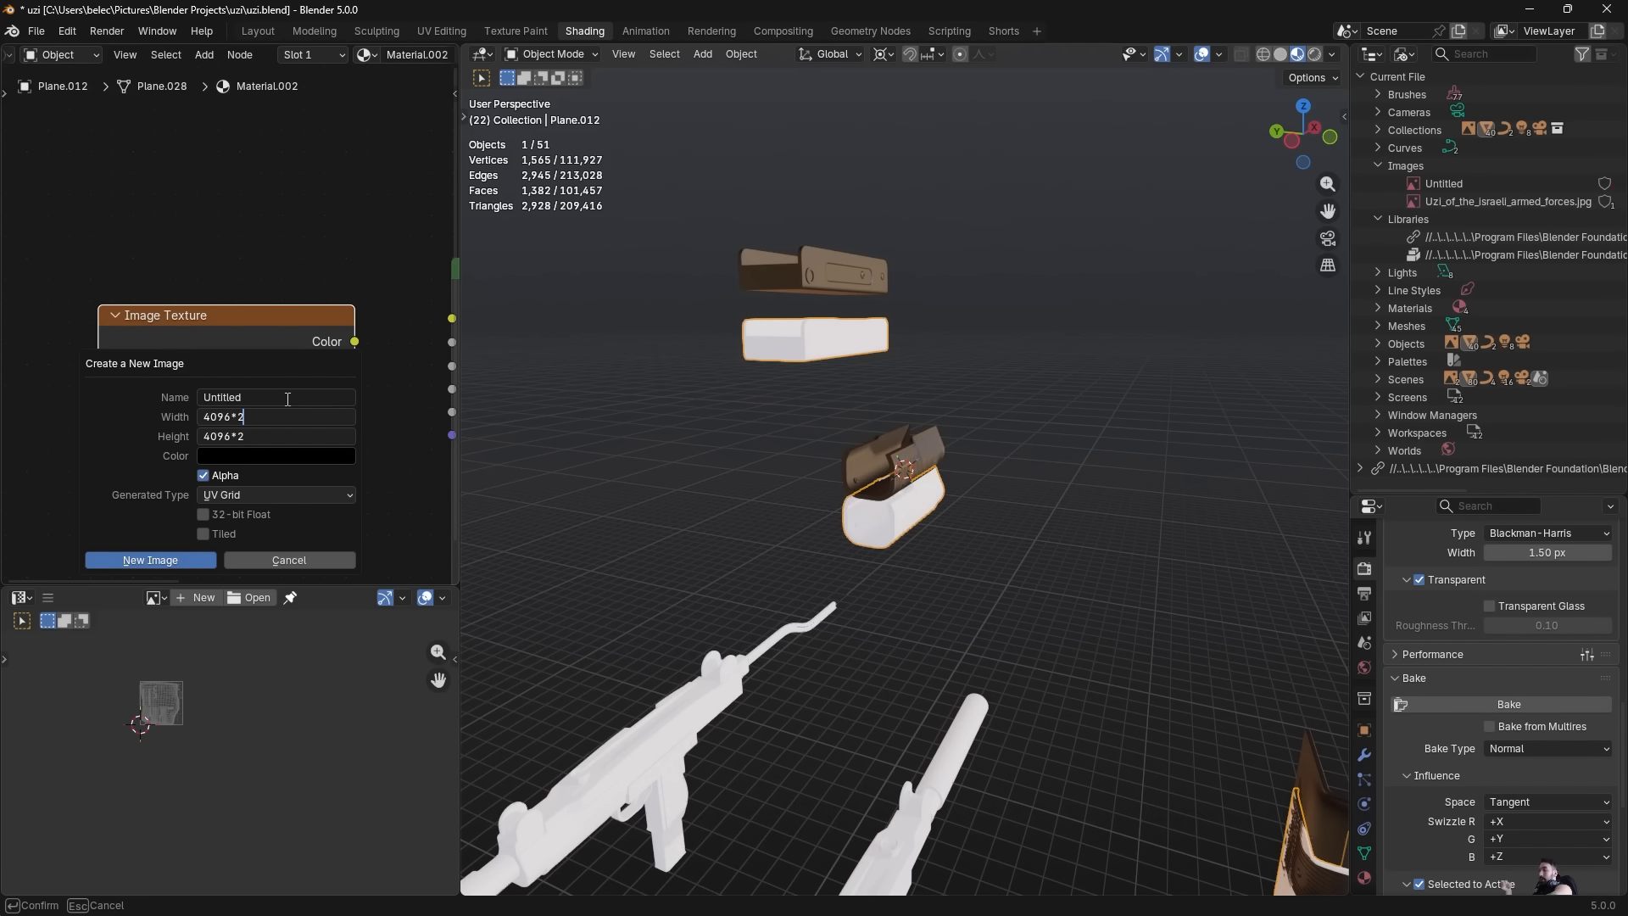
{"action": "key", "text": "Return"}
{"action": "left_click", "coordinate": [252, 495]}
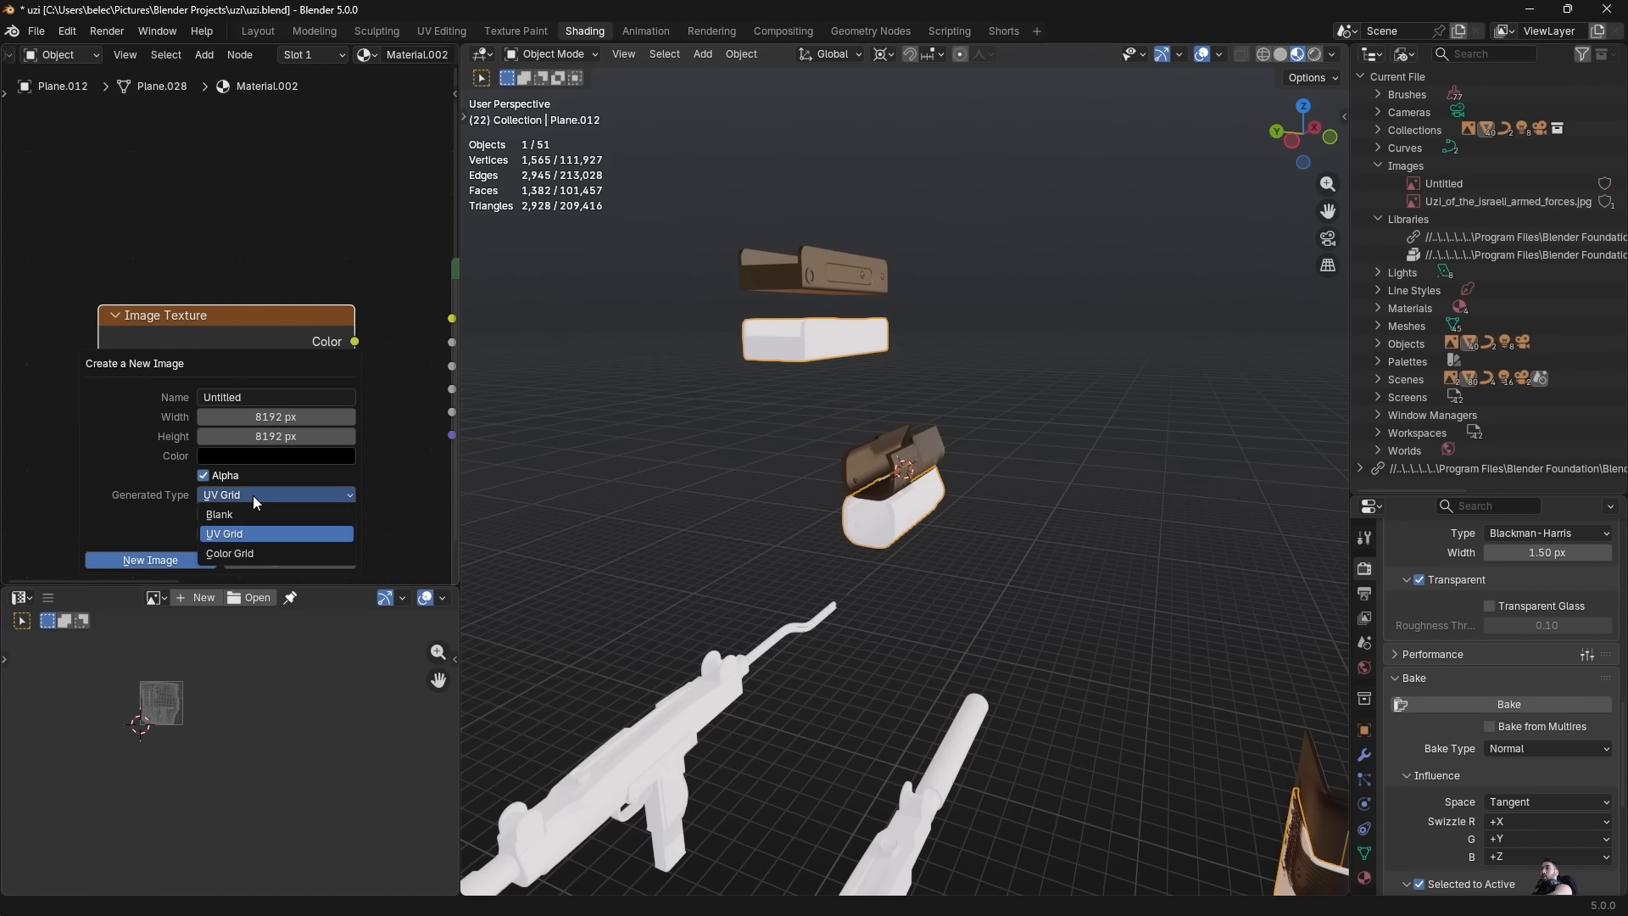
{"action": "left_click", "coordinate": [255, 513]}
{"action": "left_click", "coordinate": [259, 397]}
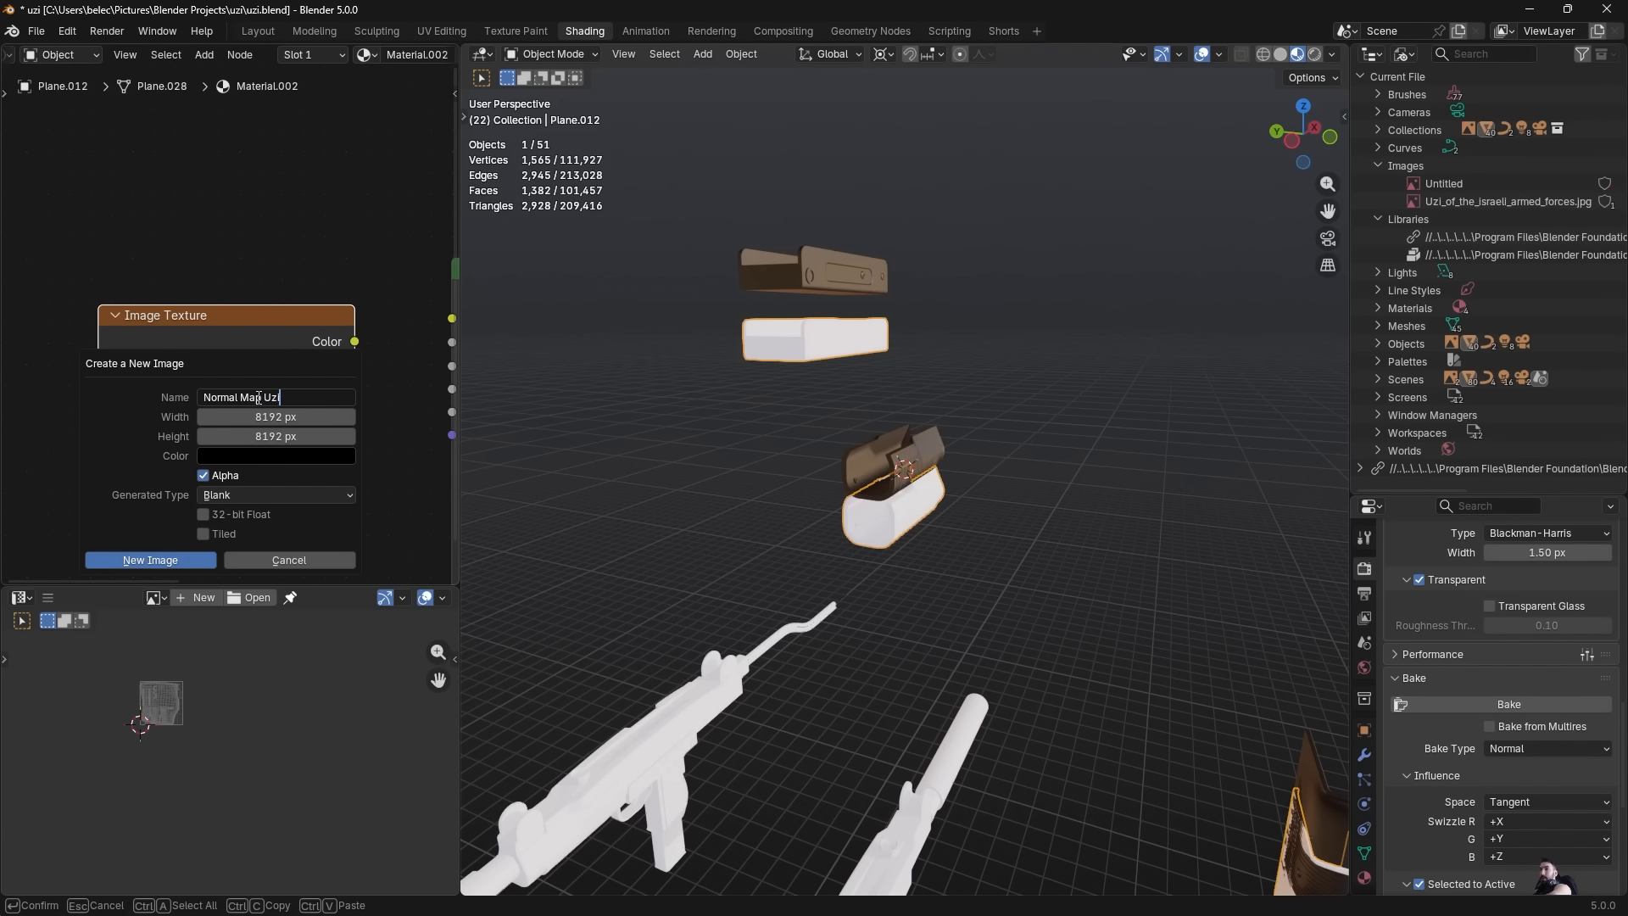
{"action": "key", "text": "Return"}
{"action": "left_click", "coordinate": [160, 563]}
Set the color space of the Normal Map Uzi texture to Non-Color.
{"action": "middle_click_drag", "start_coordinate": [173, 520], "coordinate": [133, 487]}
{"action": "left_click", "coordinate": [223, 498]}
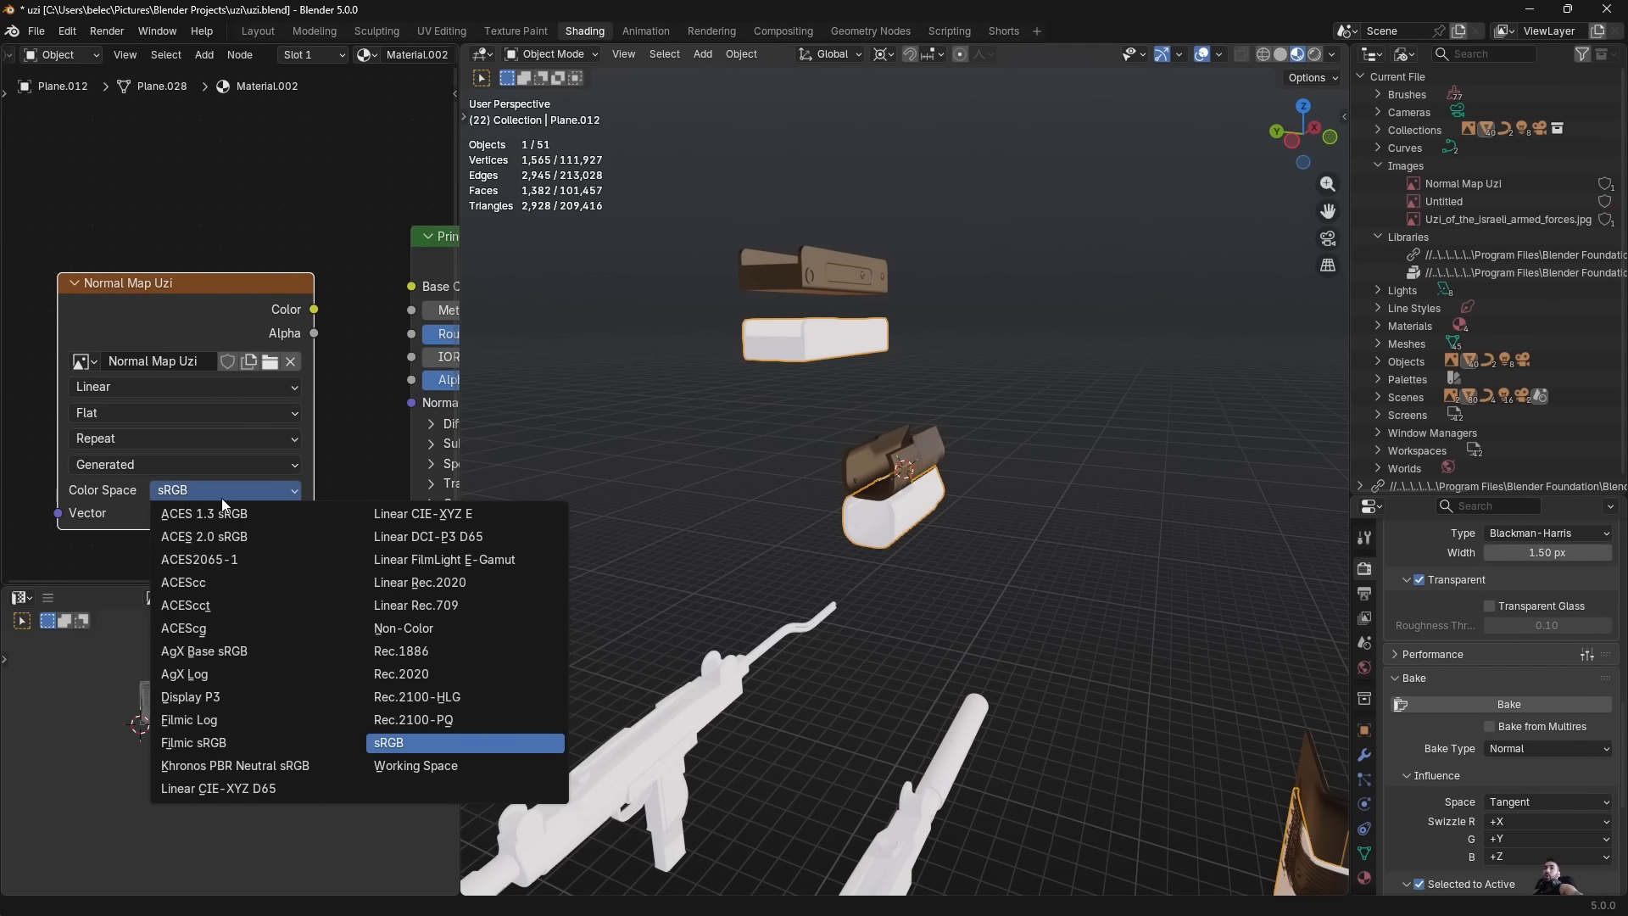
{"action": "left_click", "coordinate": [406, 628]}
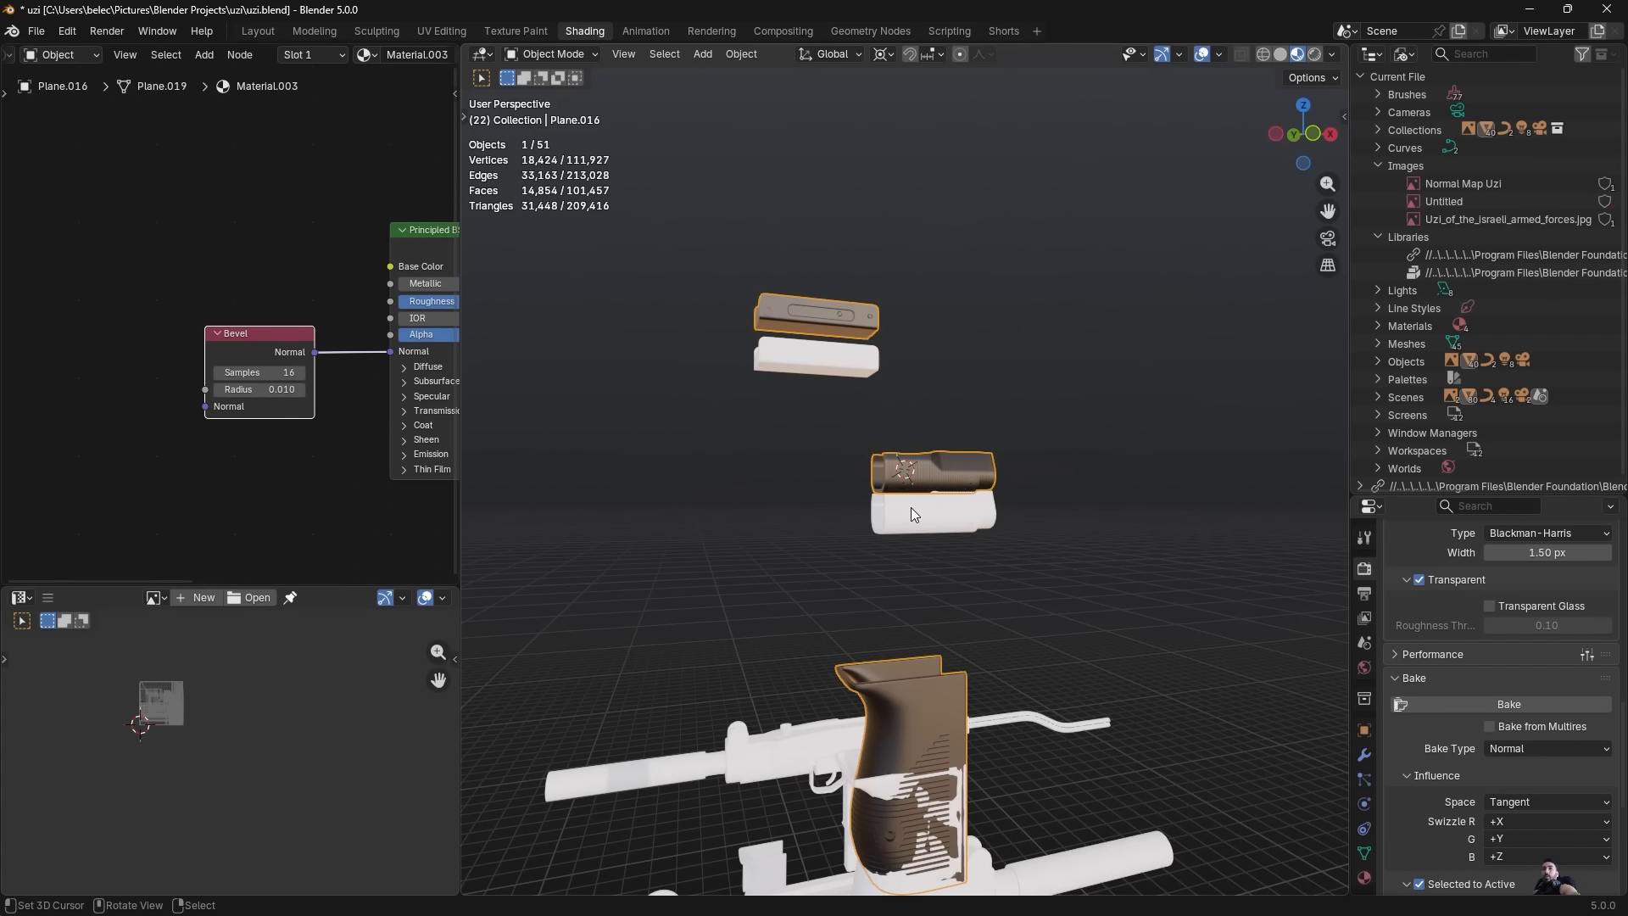
Move the low-poly object up 1 m along global Z so it overlaps the detailed high-poly object.
{"action": "left_click", "coordinate": [910, 507]}
{"action": "key", "text": "g"}
{"action": "key", "text": "z"}
{"action": "key", "text": "1"}
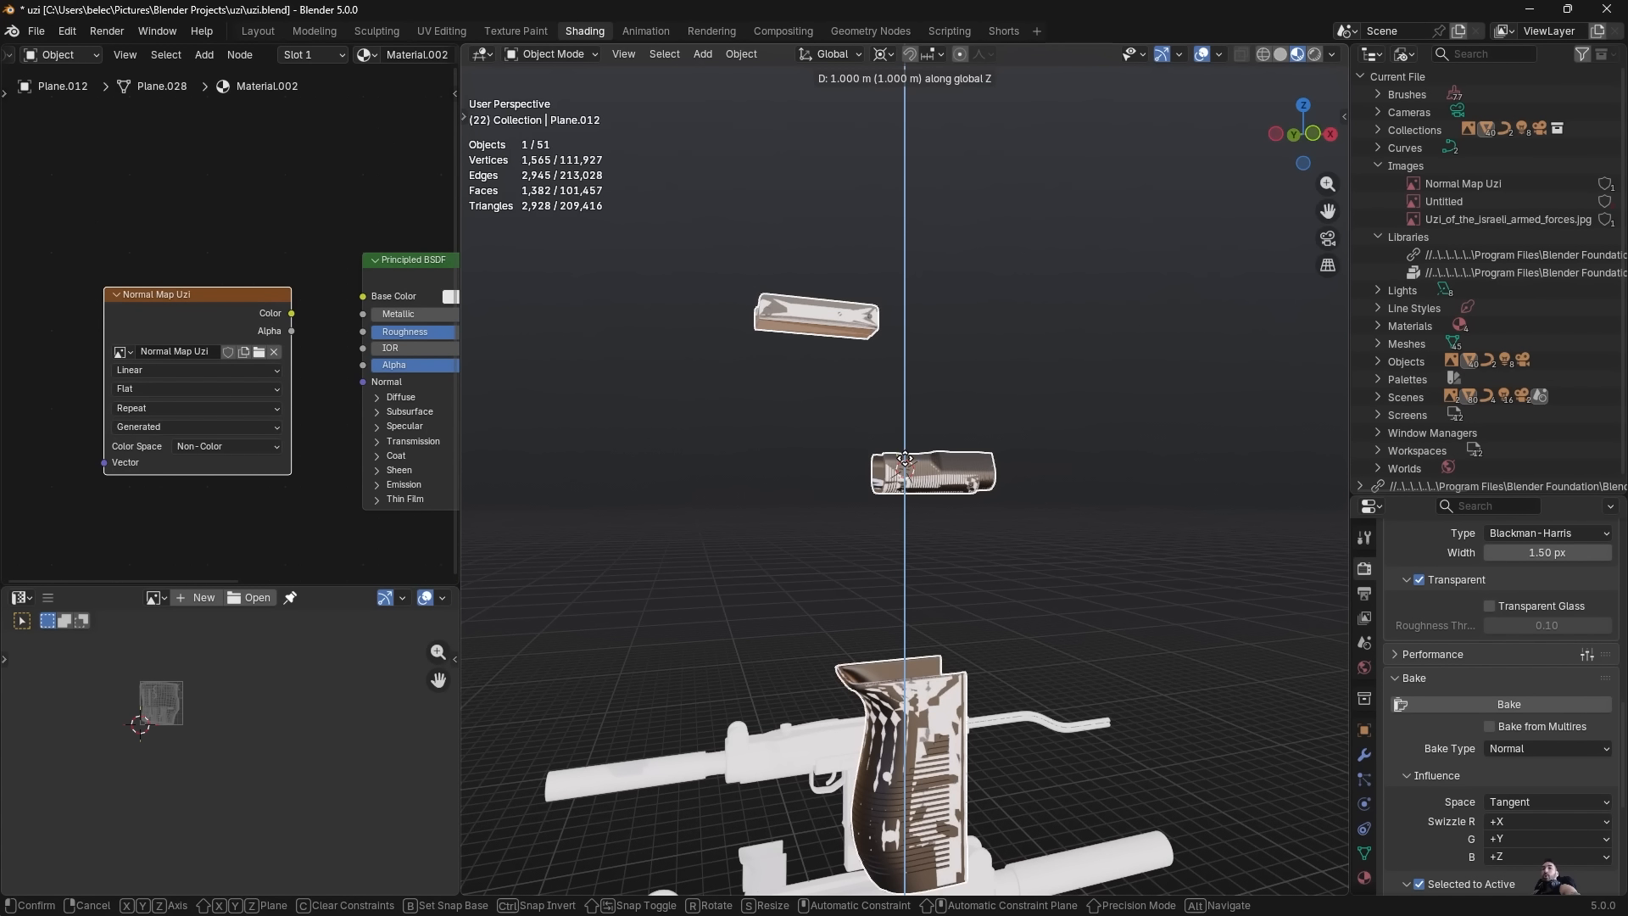
{"action": "key", "text": "Return"}
{"action": "middle_click_drag", "start_coordinate": [905, 458], "coordinate": [782, 497]}
{"action": "scroll", "coordinate": [782, 497], "scroll_direction": "up", "scroll_amount": 2}
{"action": "key", "text": "shift+z"}
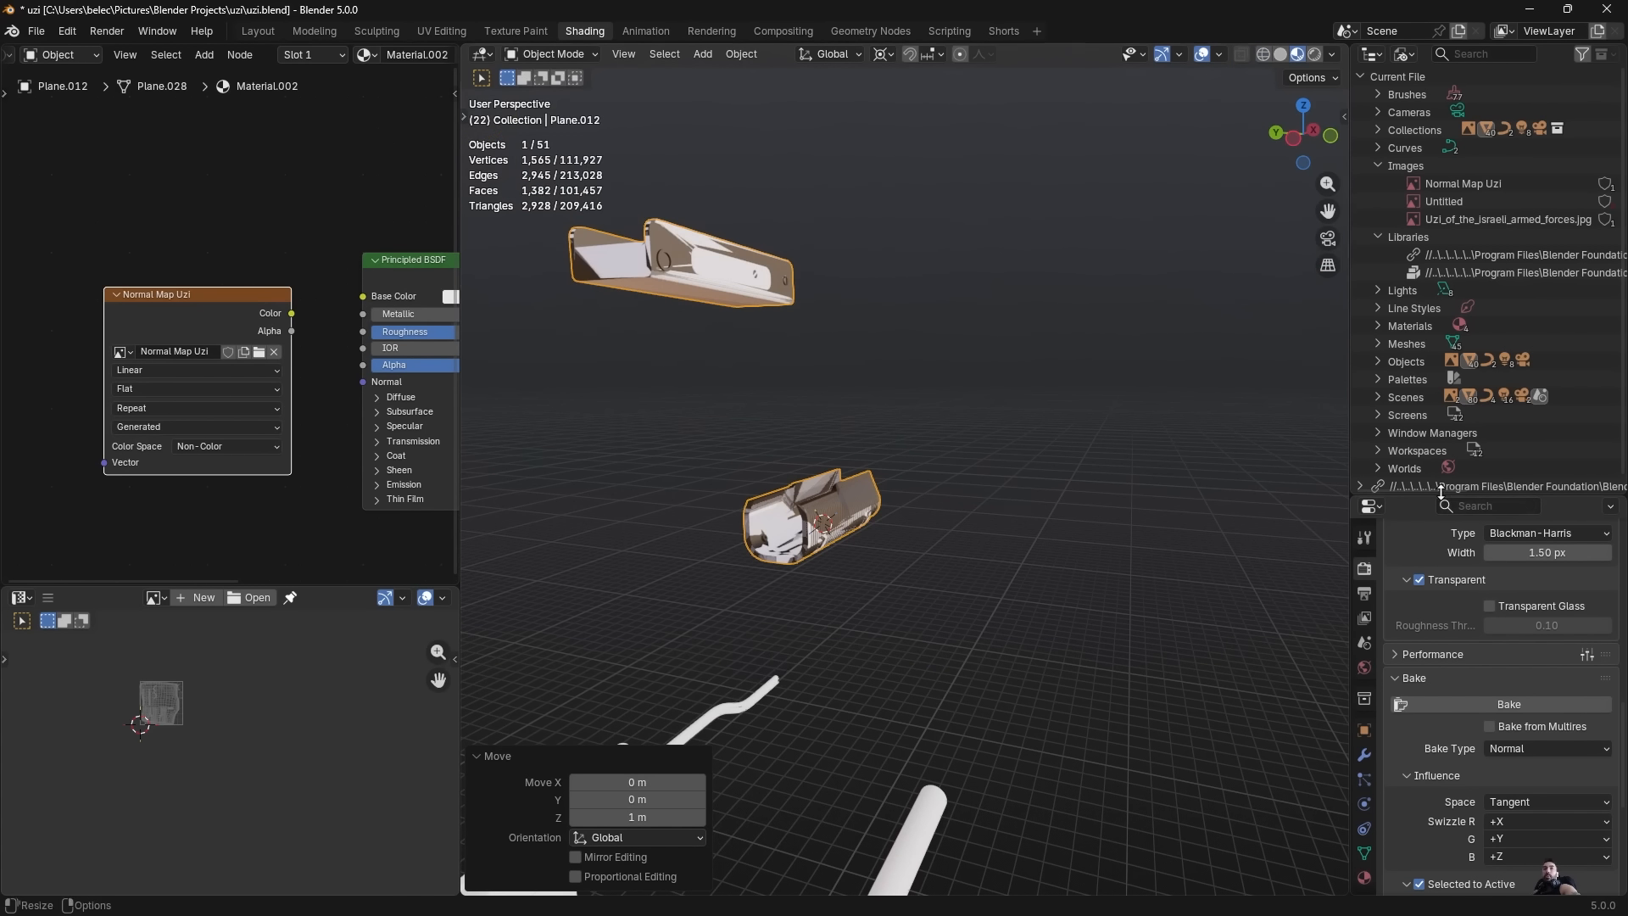
Enlarge the properties editor and bring the complete Bake settings into view.
{"action": "left_click_drag", "start_coordinate": [1443, 495], "coordinate": [1451, 179]}
{"action": "scroll", "coordinate": [1492, 287], "scroll_direction": "up", "scroll_amount": 5}
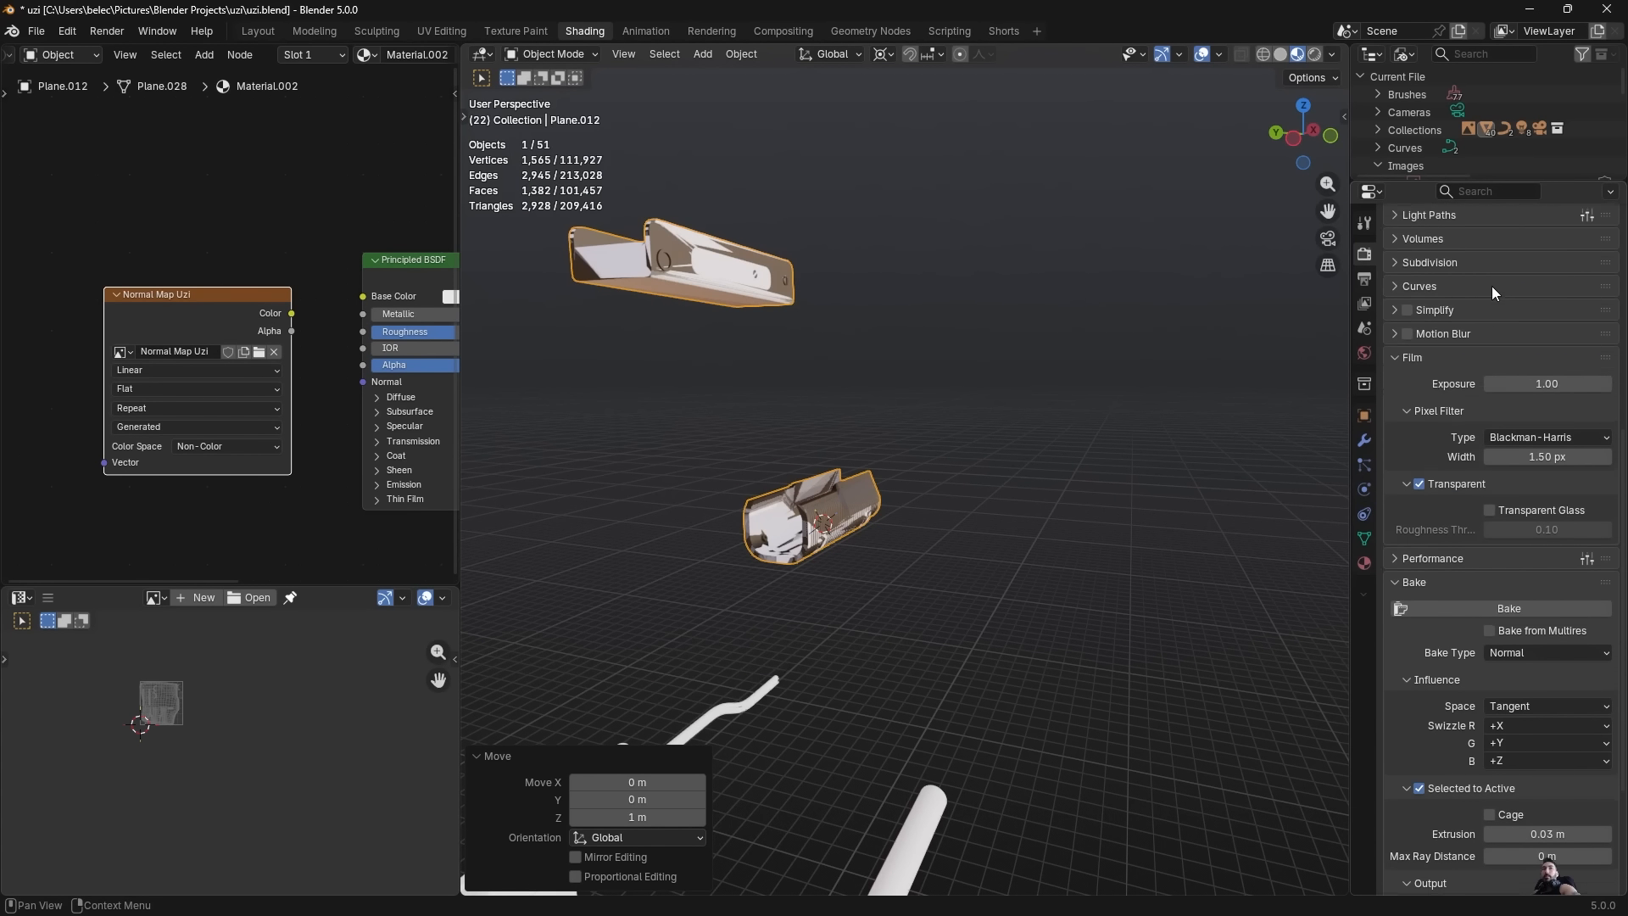
{"action": "scroll", "coordinate": [1382, 244], "scroll_direction": "up", "scroll_amount": 5}
{"action": "scroll", "coordinate": [1438, 403], "scroll_direction": "down", "scroll_amount": 10}
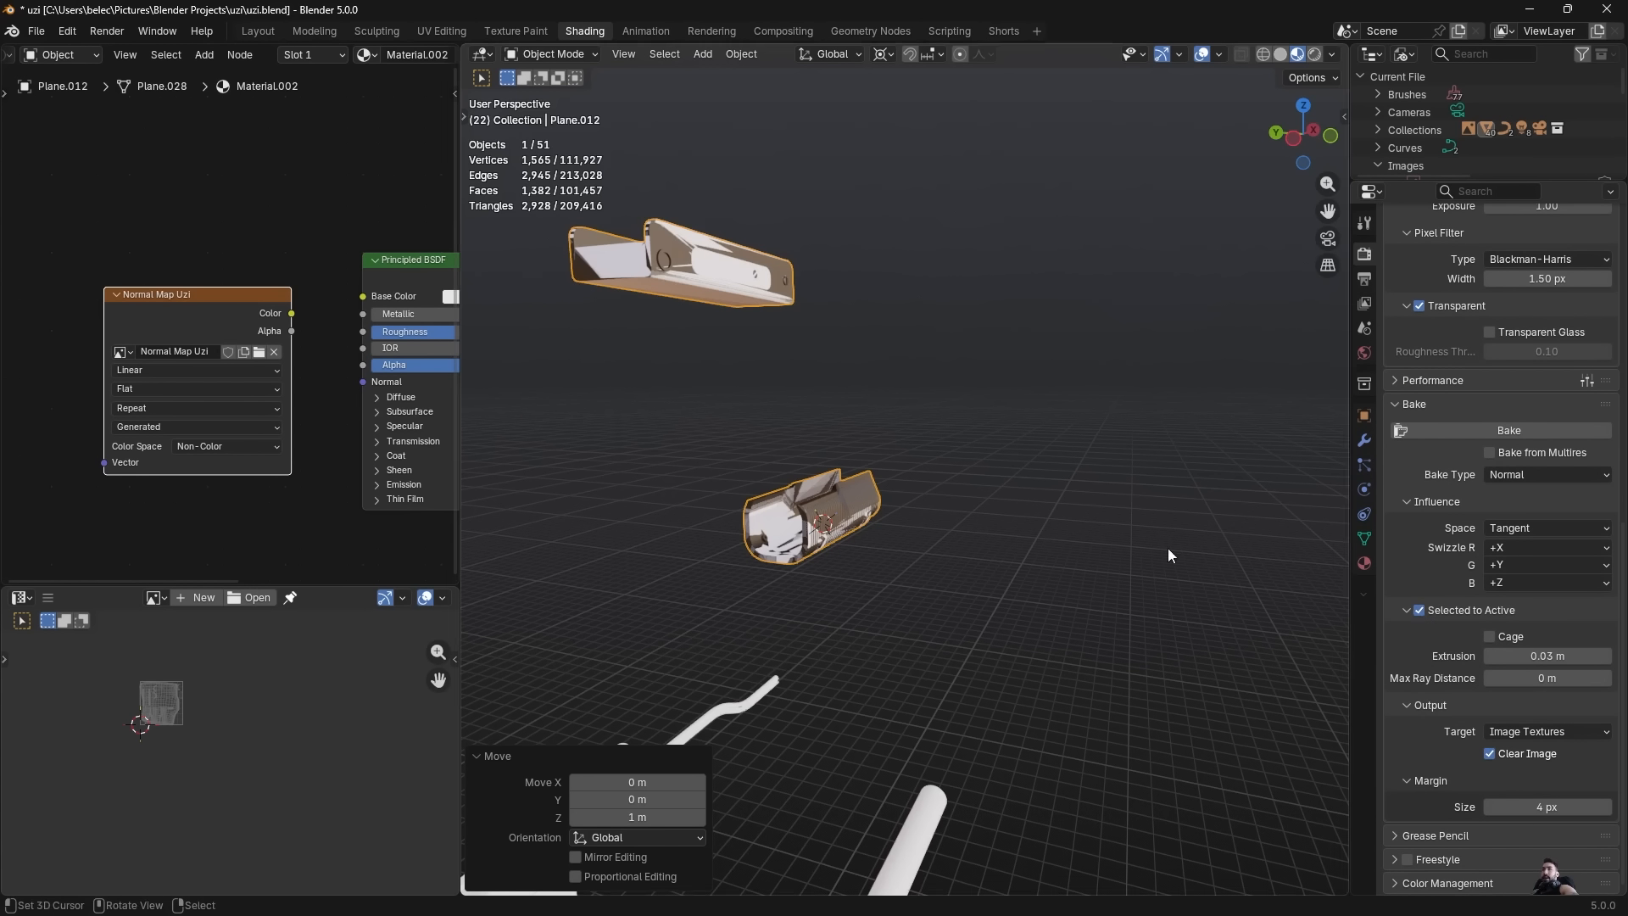
{"action": "key", "text": "ctrl+z"}
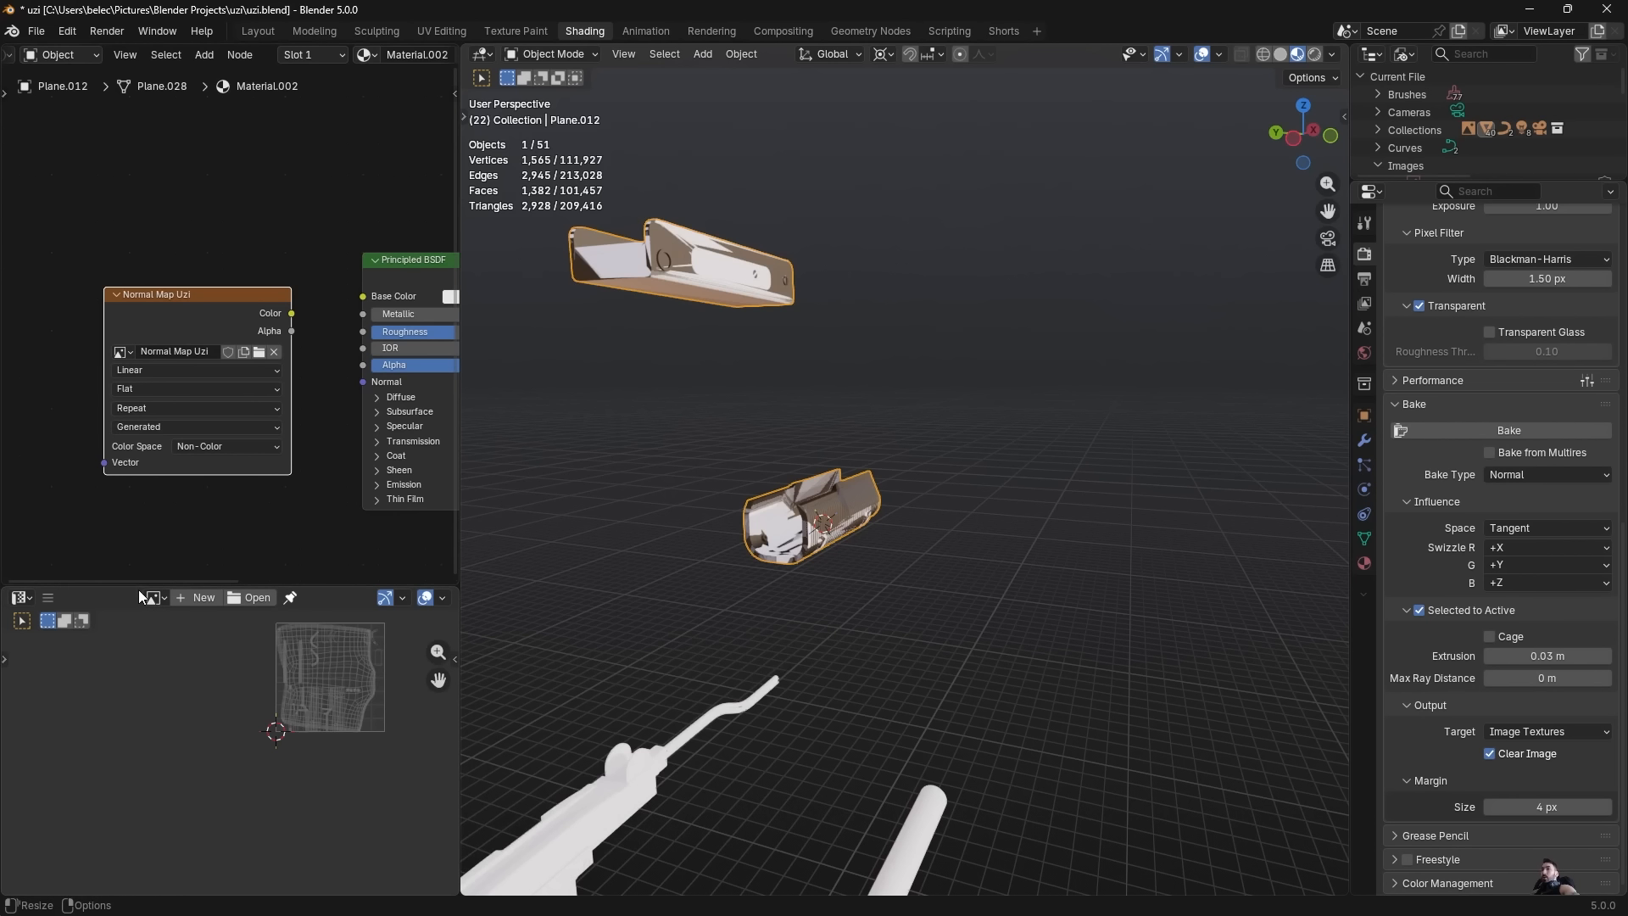
Show the Normal Map Uzi image in the image editor and save the file.
{"action": "left_click", "coordinate": [155, 598]}
{"action": "left_click", "coordinate": [204, 626]}
{"action": "key", "text": "ctrl+s"}
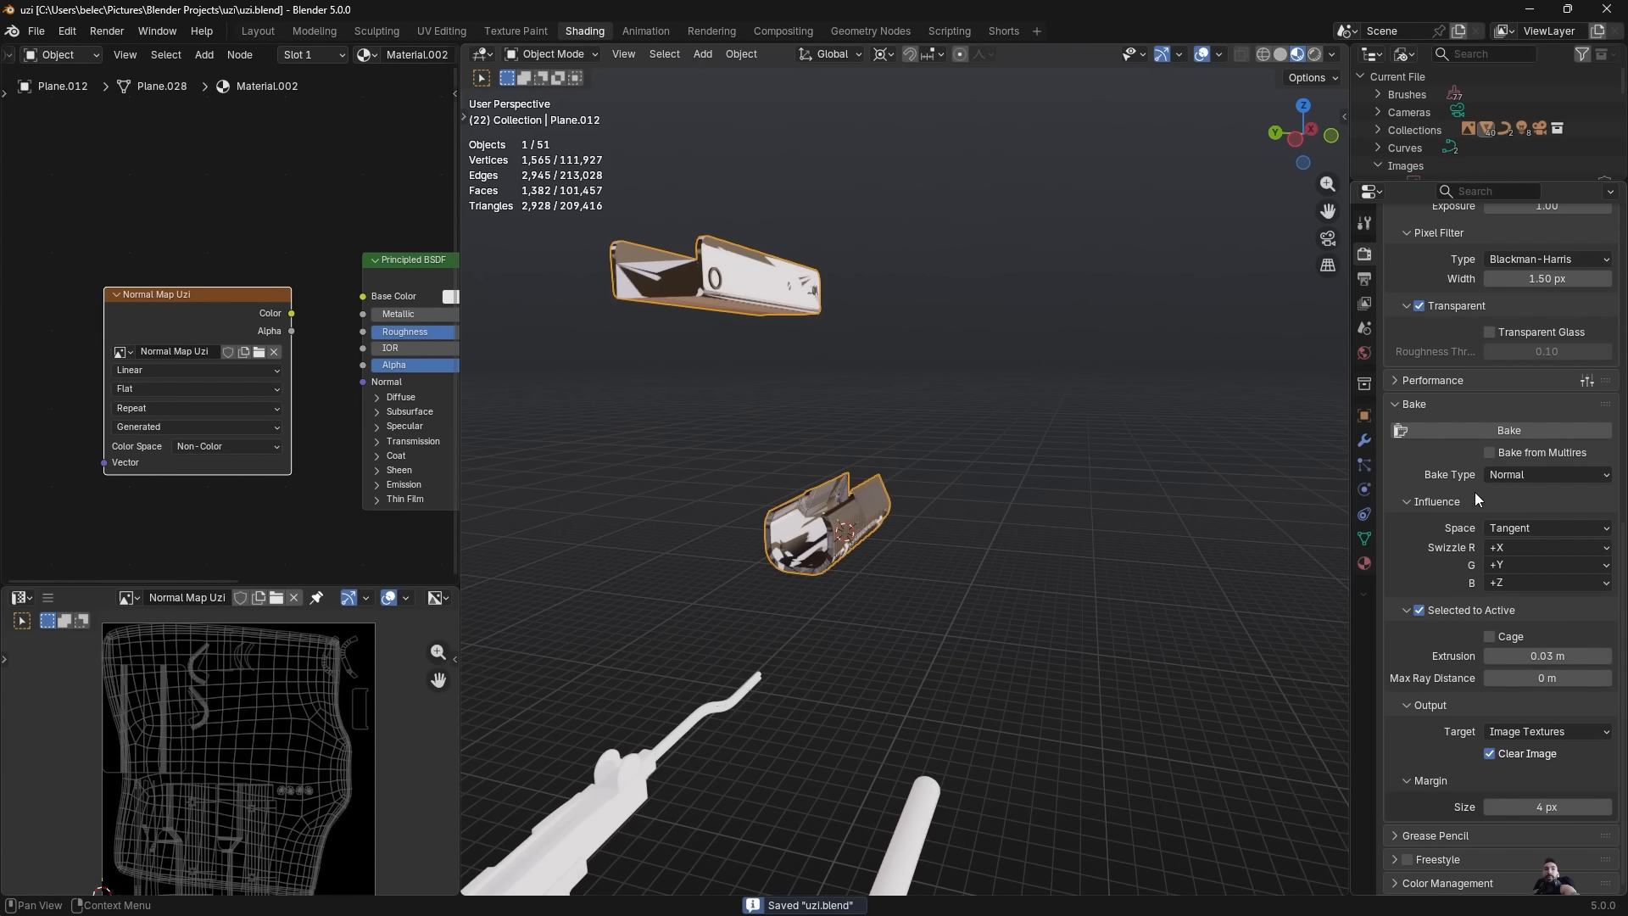
Bake the tangent-space normal map from the detailed object onto the low-poly object.
{"action": "left_click", "coordinate": [1484, 434]}
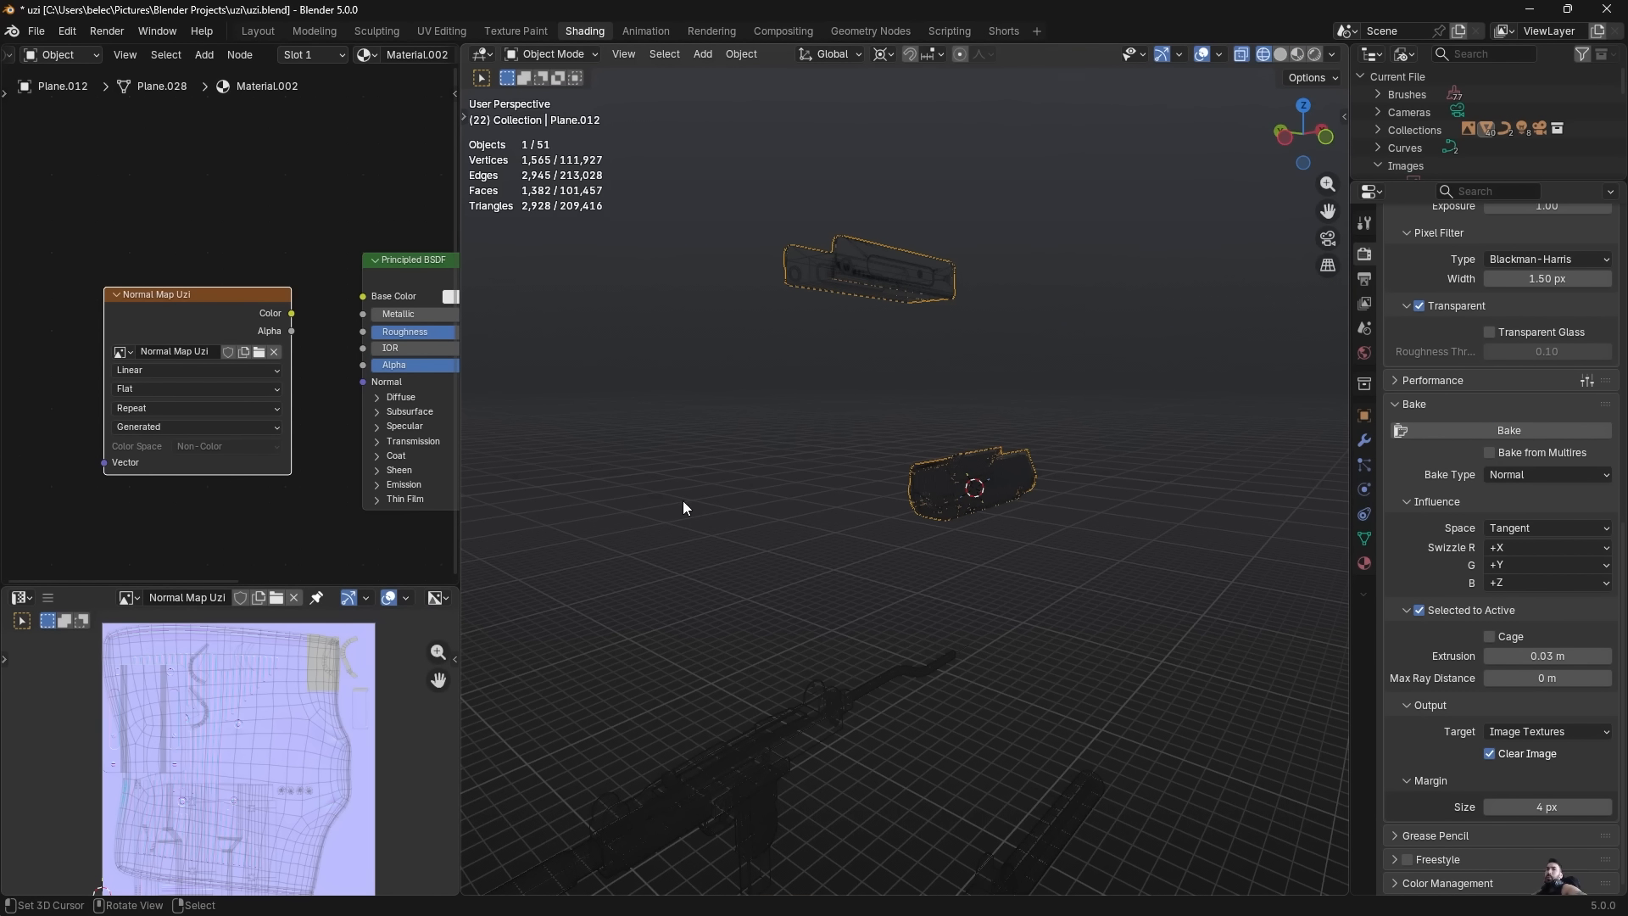
{"action": "scroll", "coordinate": [273, 710], "scroll_direction": "up", "scroll_amount": 2}
{"action": "scroll", "coordinate": [246, 785], "scroll_direction": "down", "scroll_amount": 3}
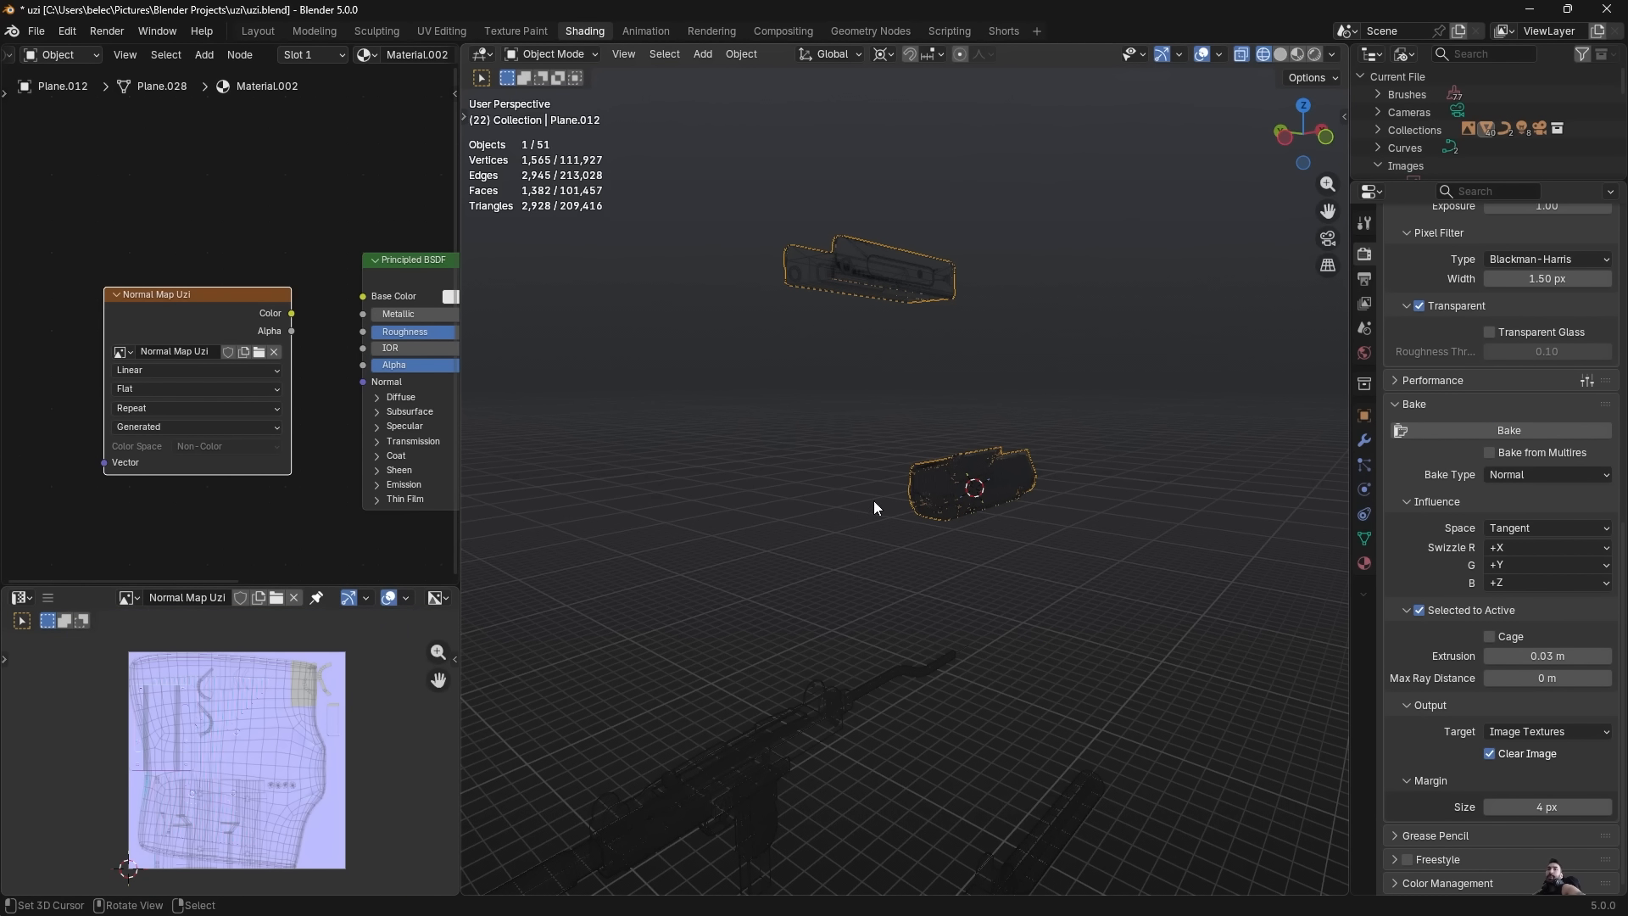
Examine the baked normal map and UV layout against the low-poly parts, checking the handguard's shape and bolt details.
{"action": "middle_click_drag", "start_coordinate": [875, 501], "coordinate": [952, 458]}
{"action": "key", "text": "Tab"}
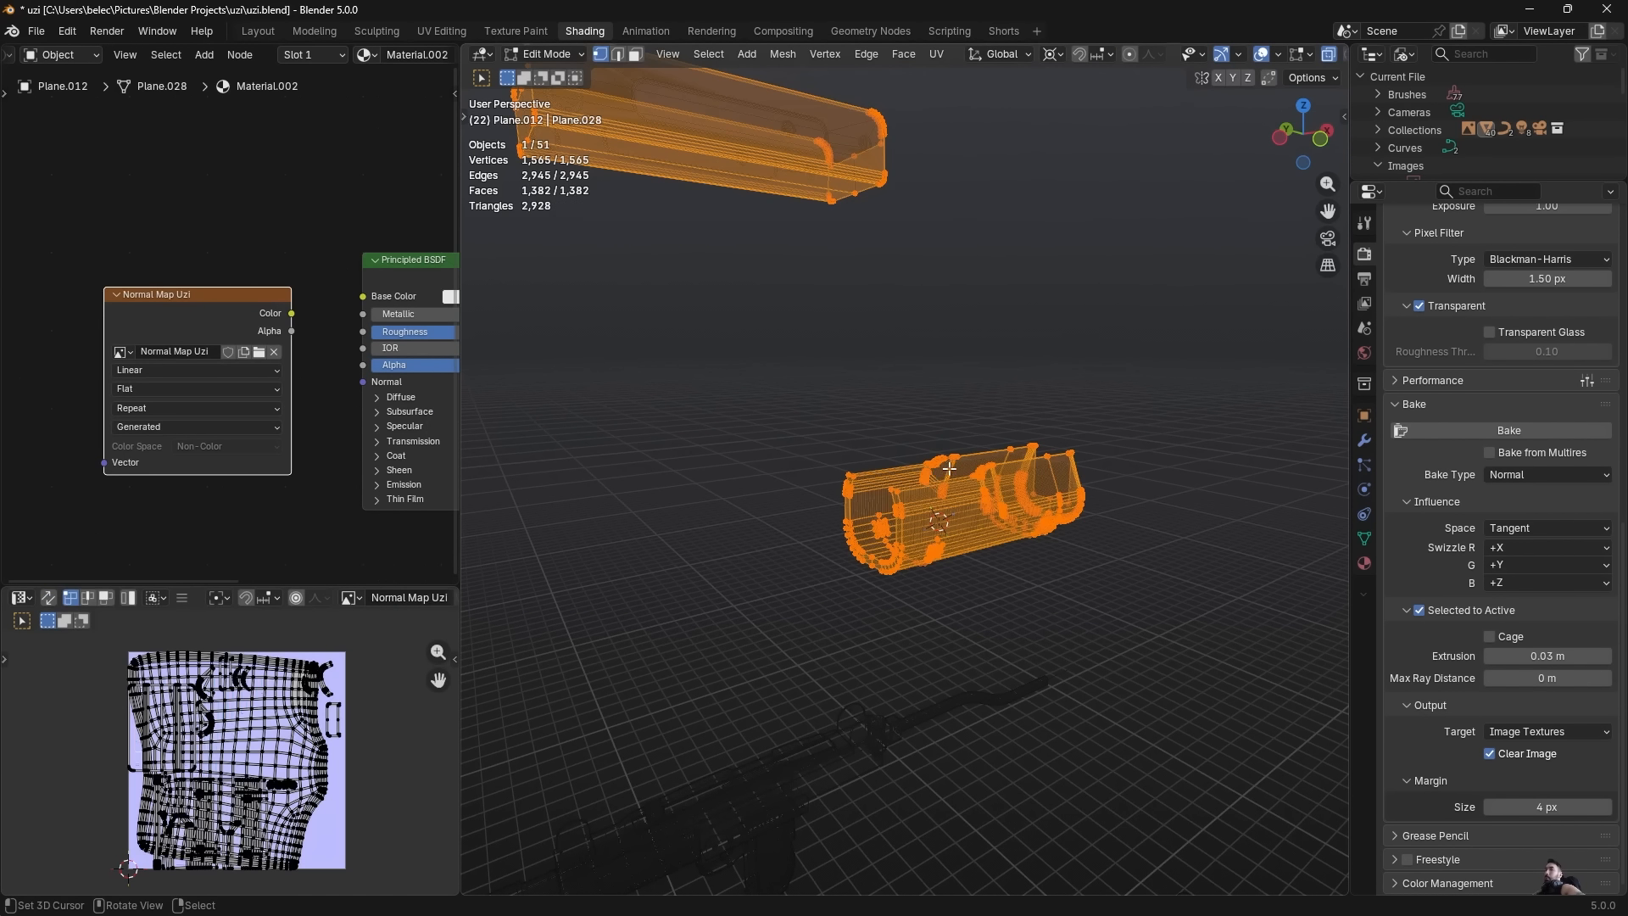
{"action": "scroll", "coordinate": [217, 748], "scroll_direction": "down", "scroll_amount": 2}
{"action": "scroll", "coordinate": [211, 751], "scroll_direction": "up", "scroll_amount": 3}
{"action": "scroll", "coordinate": [1023, 562], "scroll_direction": "down", "scroll_amount": 5}
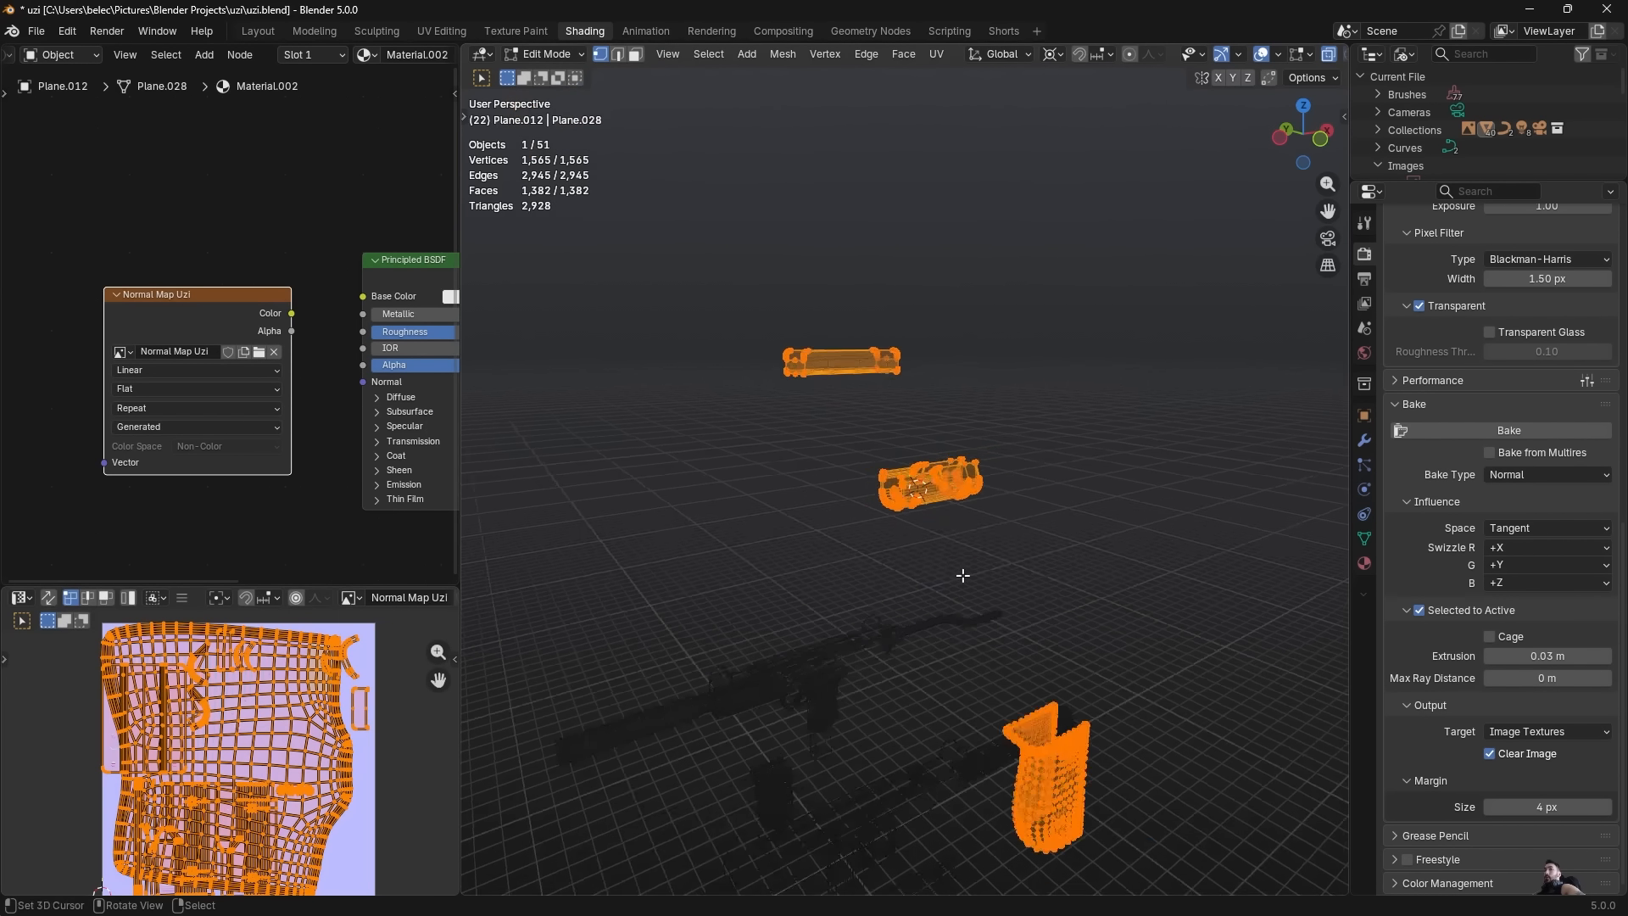
{"action": "middle_click_drag", "start_coordinate": [1024, 563], "coordinate": [938, 561], "text": "shift"}
{"action": "scroll", "coordinate": [933, 517], "scroll_direction": "up", "scroll_amount": 2}
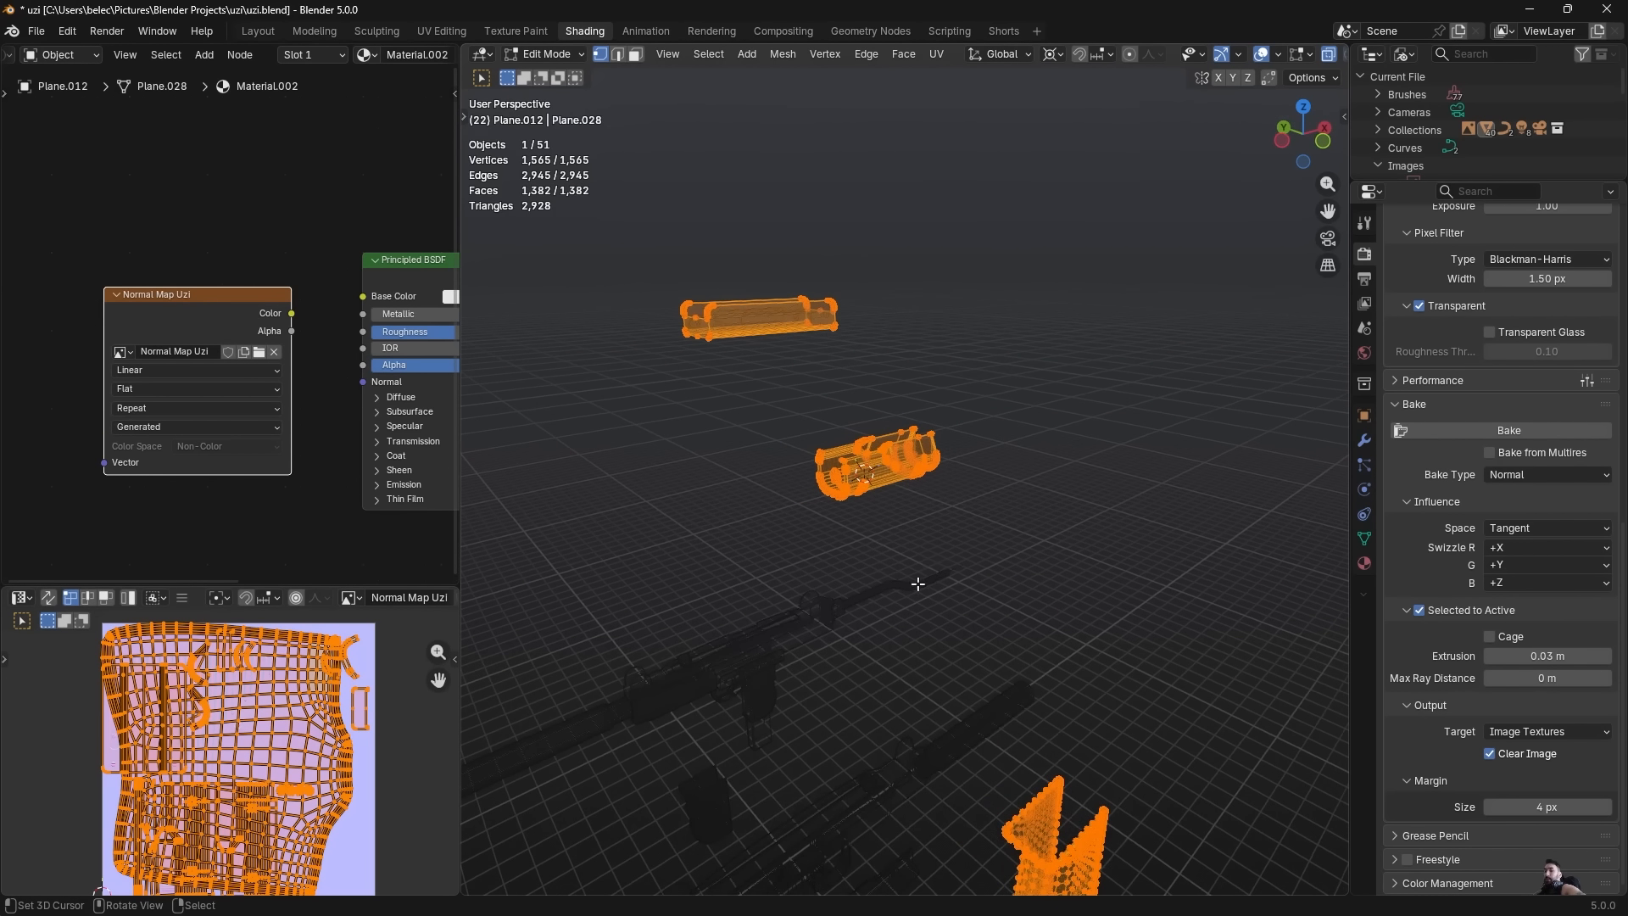
{"action": "middle_click_drag", "start_coordinate": [937, 570], "coordinate": [919, 533]}
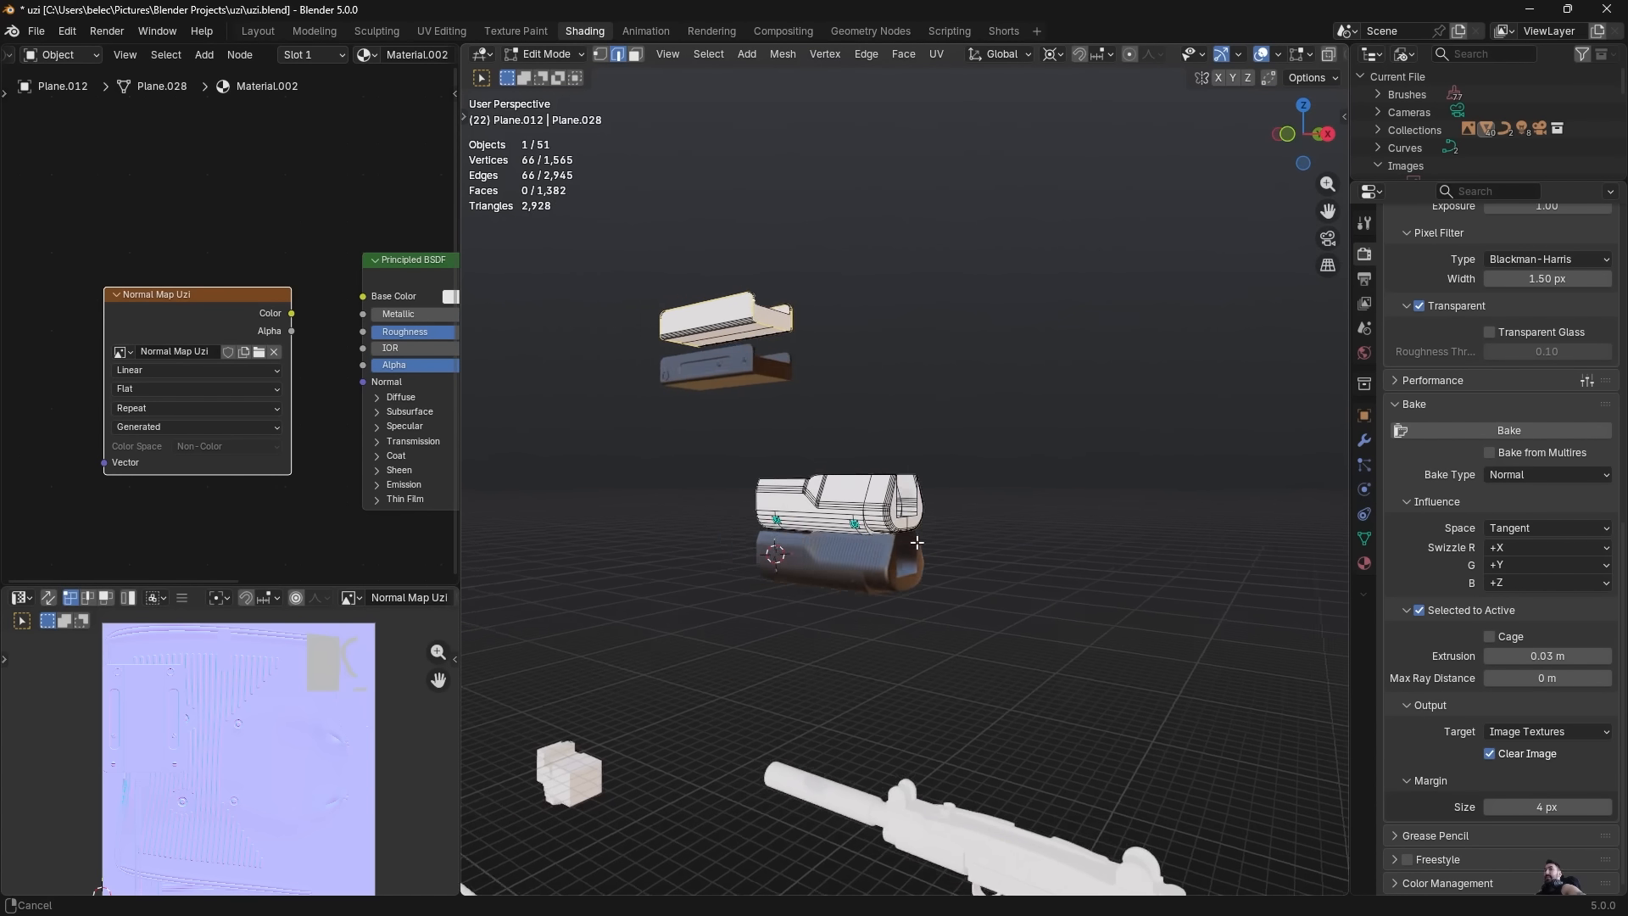
{"action": "scroll", "coordinate": [848, 542], "scroll_direction": "up", "scroll_amount": 5}
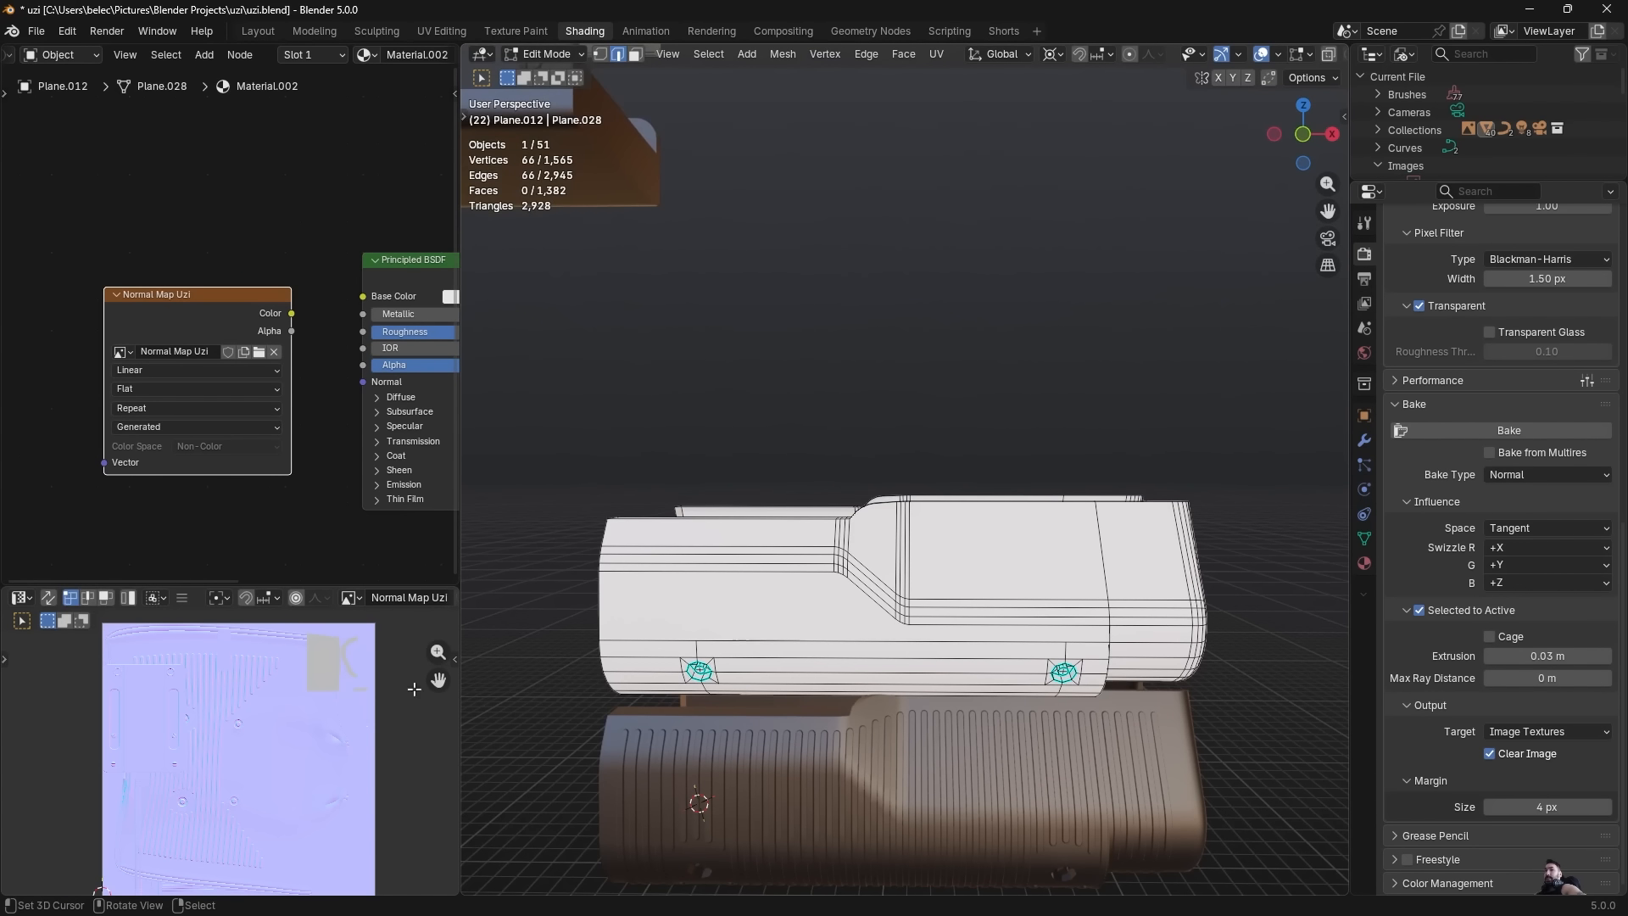
{"action": "scroll", "coordinate": [312, 692], "scroll_direction": "down", "scroll_amount": 1}
{"action": "middle_click_drag", "start_coordinate": [814, 542], "coordinate": [836, 548]}
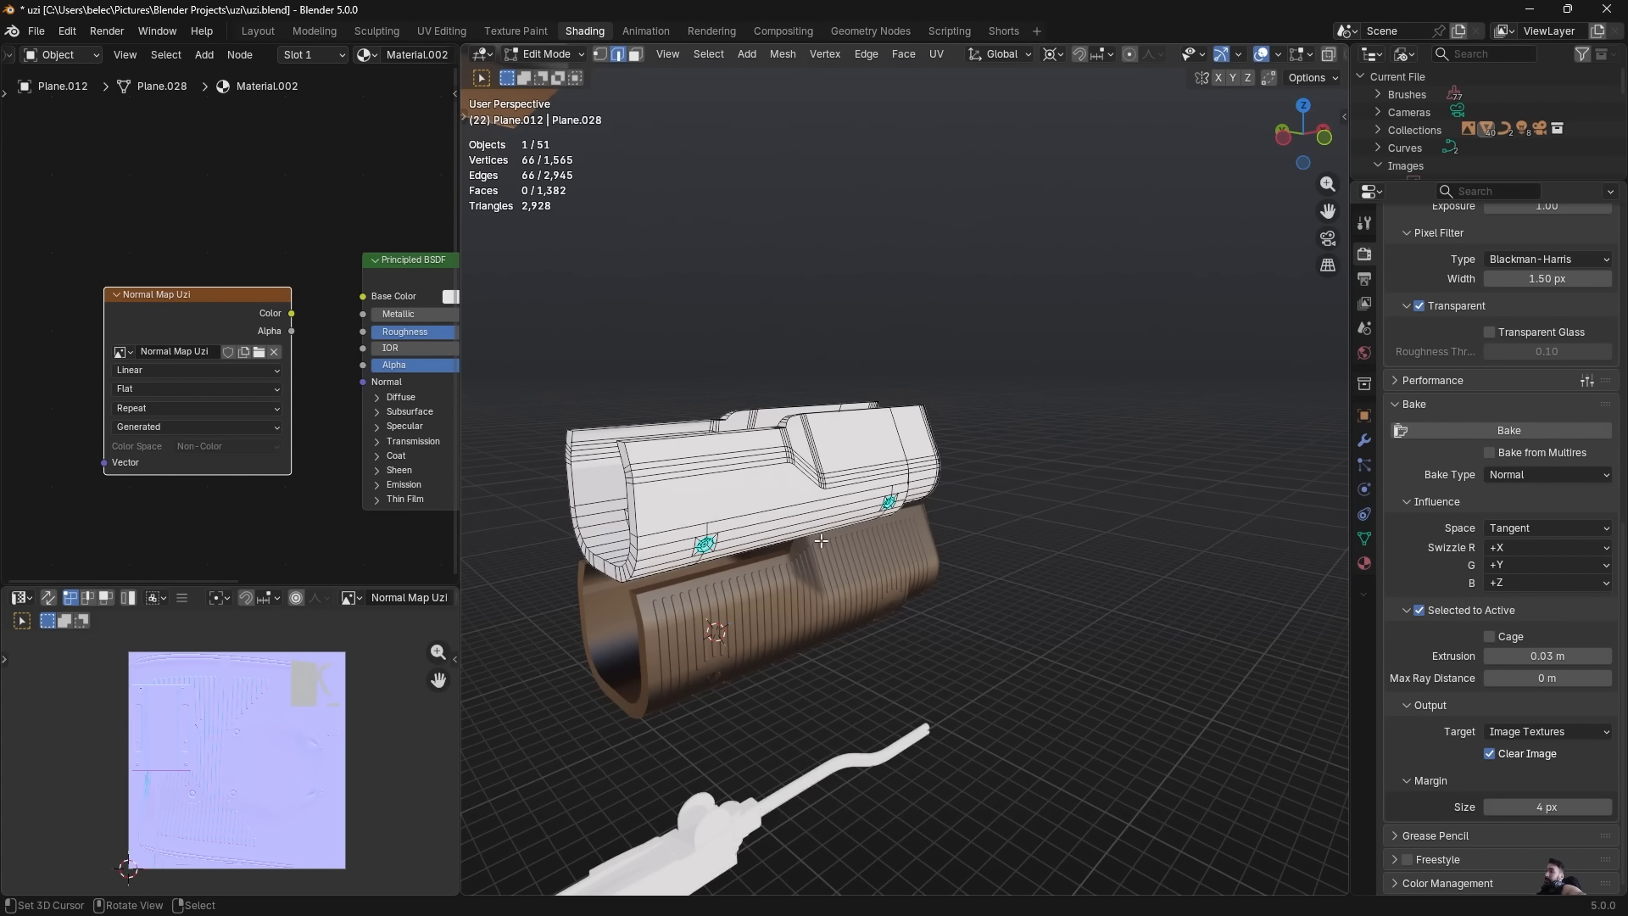
{"action": "middle_click_drag", "start_coordinate": [726, 560], "coordinate": [744, 557]}
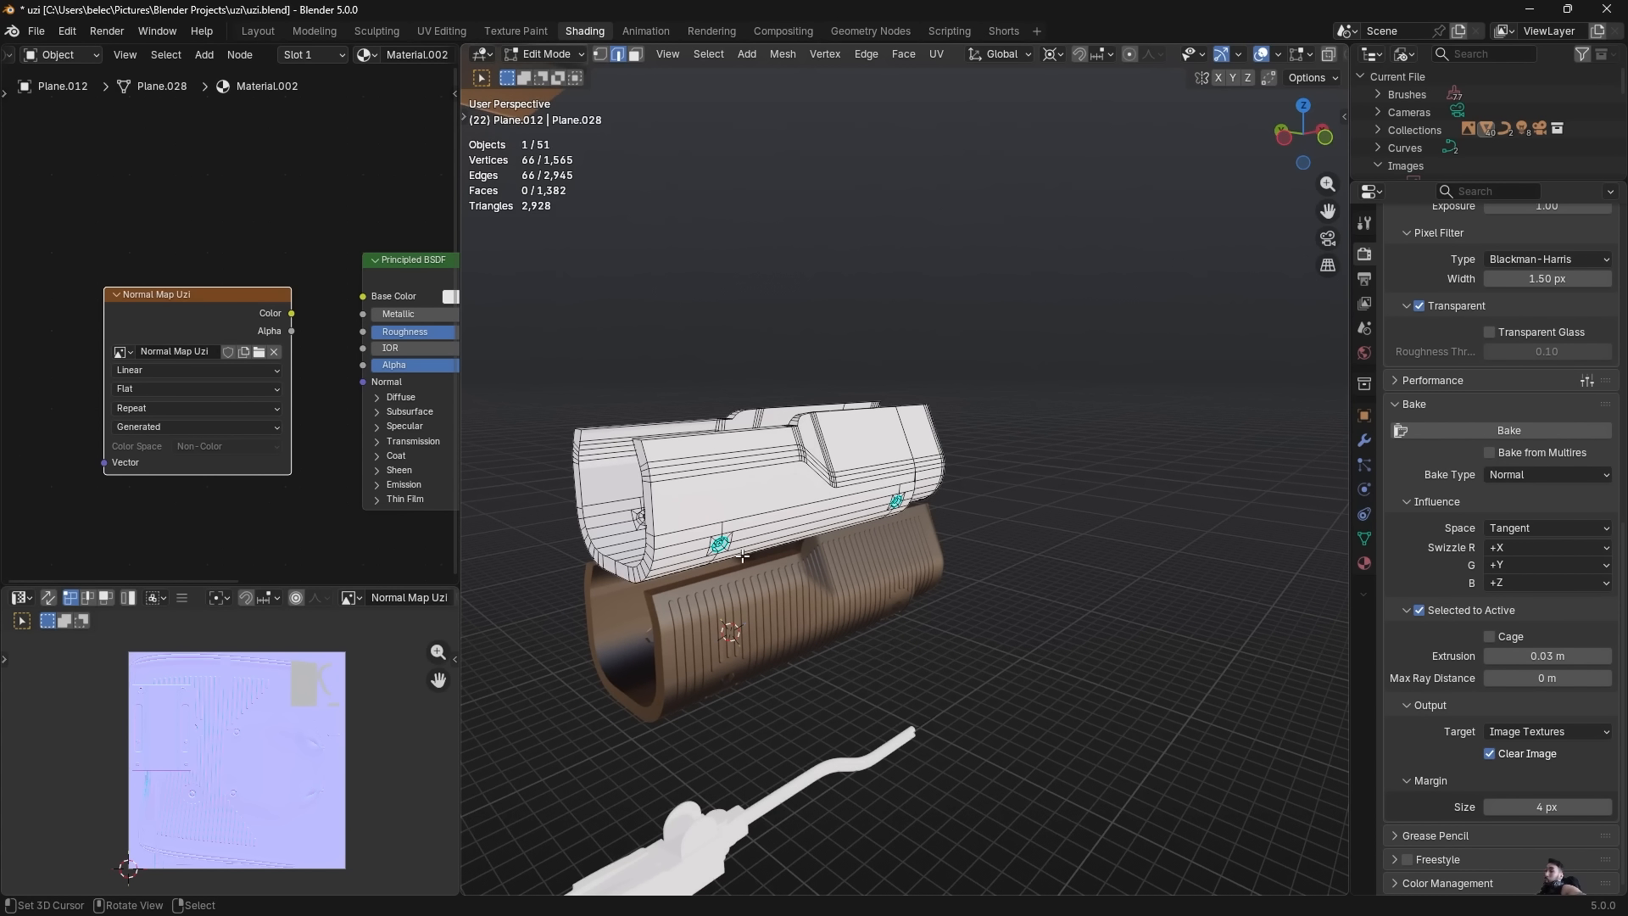
{"action": "scroll", "coordinate": [217, 695], "scroll_direction": "up", "scroll_amount": 3}
{"action": "middle_click_drag", "start_coordinate": [216, 685], "coordinate": [247, 727]}
{"action": "scroll", "coordinate": [254, 736], "scroll_direction": "down", "scroll_amount": 2}
{"action": "middle_click_drag", "start_coordinate": [293, 755], "coordinate": [254, 744]}
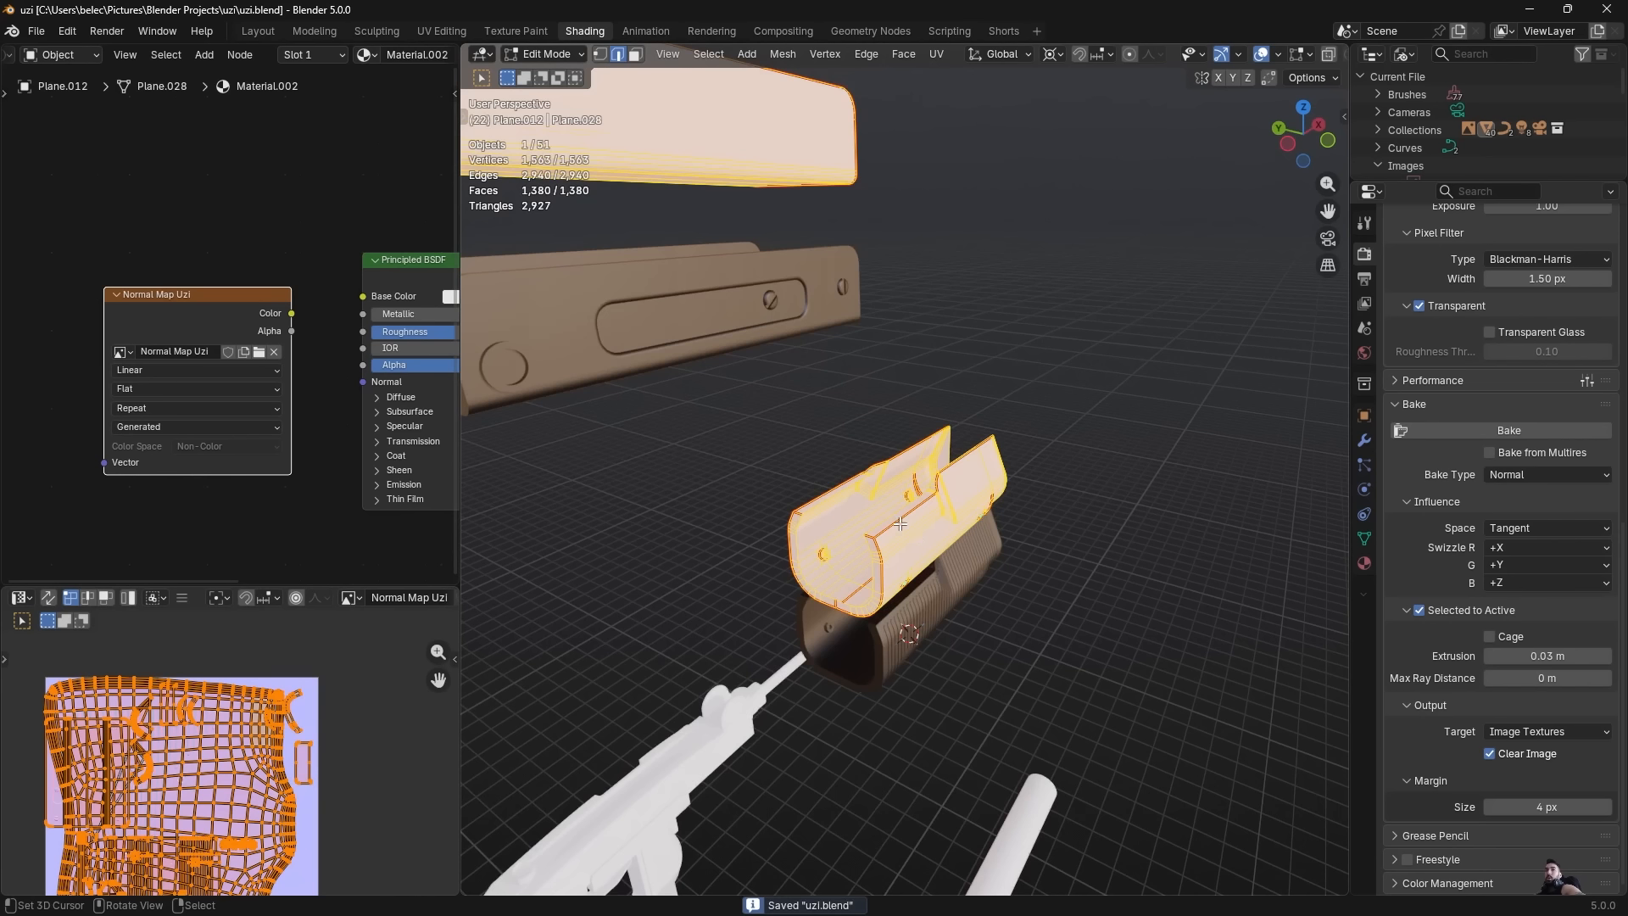
Select the entire low-poly mesh and unwrap its UVs again.
{"action": "key", "text": "alt+a"}
{"action": "middle_click_drag", "start_coordinate": [835, 487], "coordinate": [909, 523]}
{"action": "key", "text": "a"}
{"action": "key", "text": "u"}
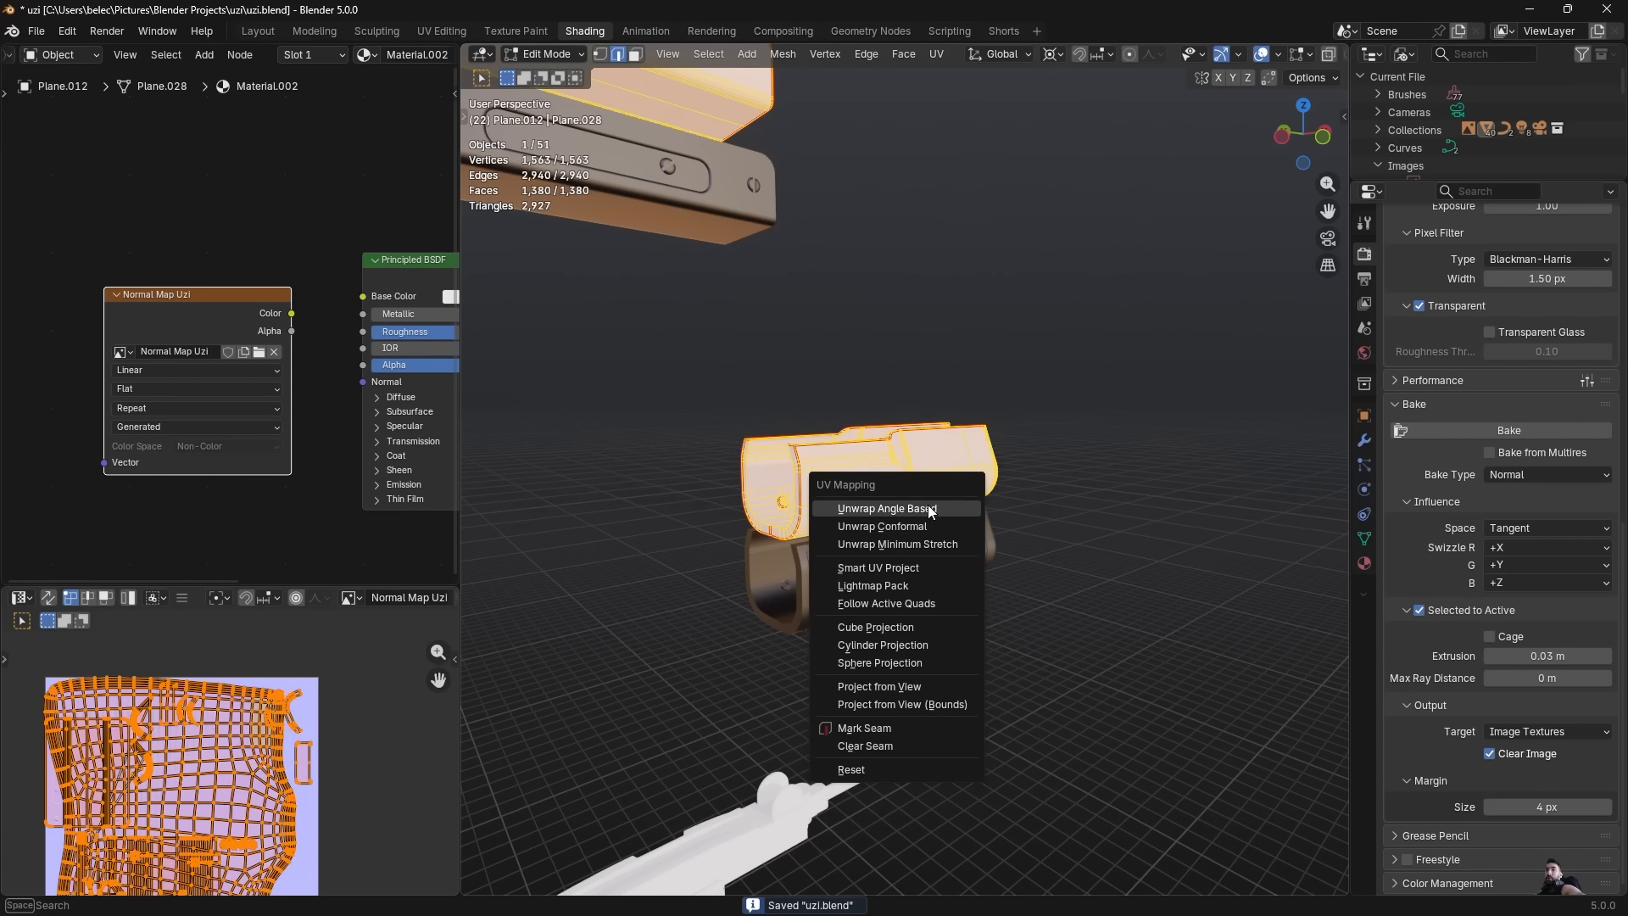
{"action": "left_click", "coordinate": [927, 524]}
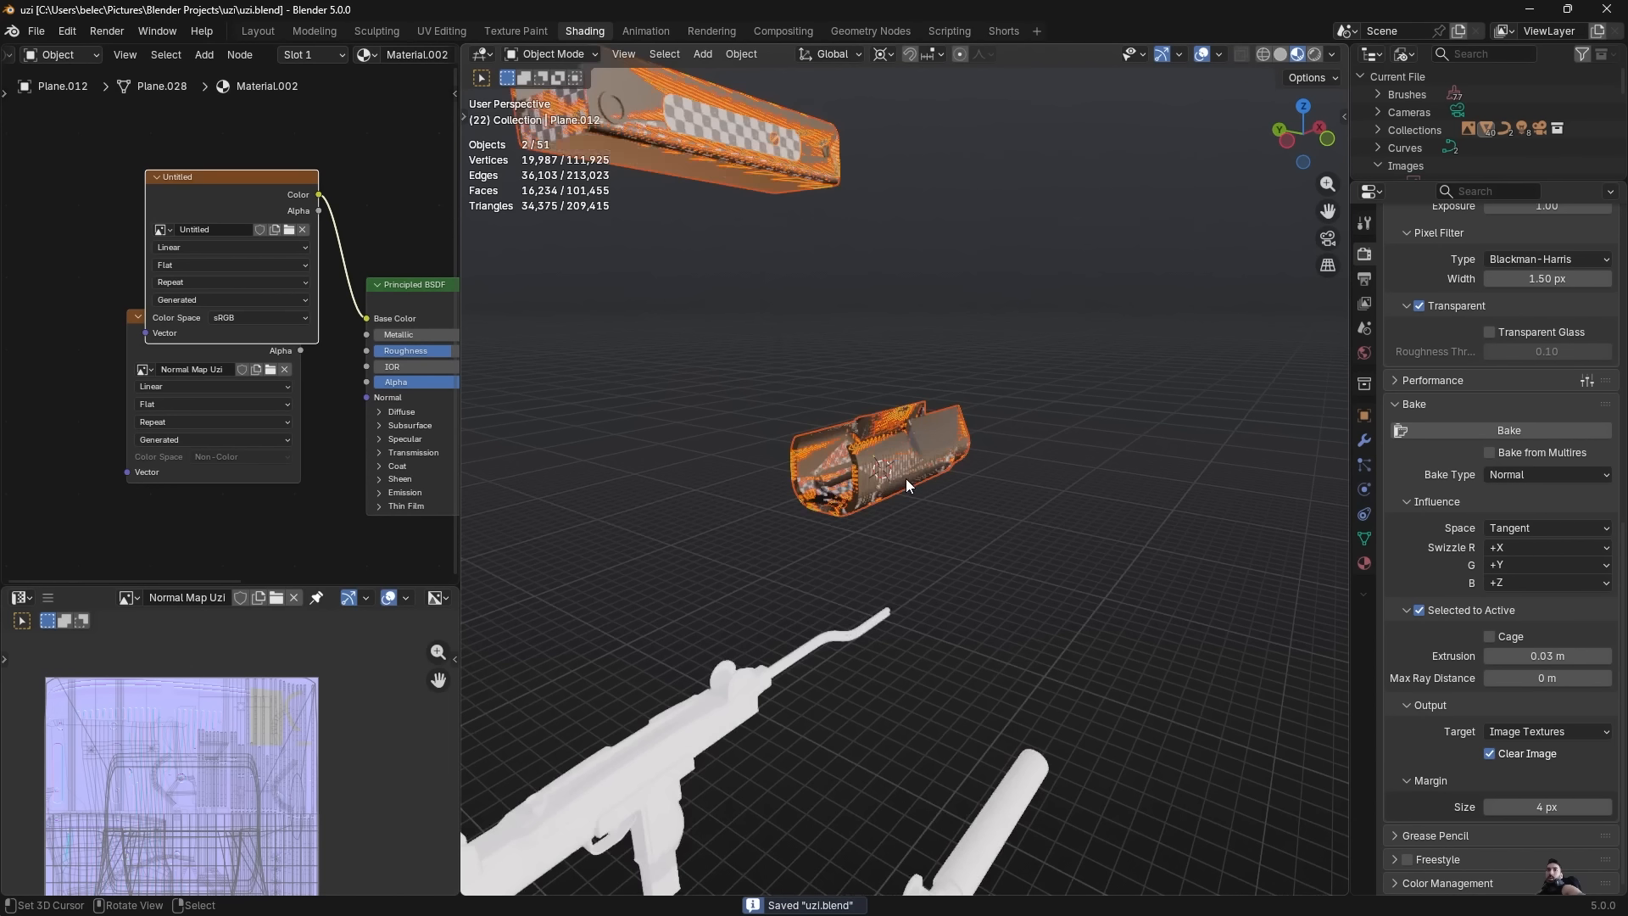
Move the Normal Map Uzi texture node clear below the checker image node.
{"action": "scroll", "coordinate": [906, 478], "scroll_direction": "down", "scroll_amount": 4}
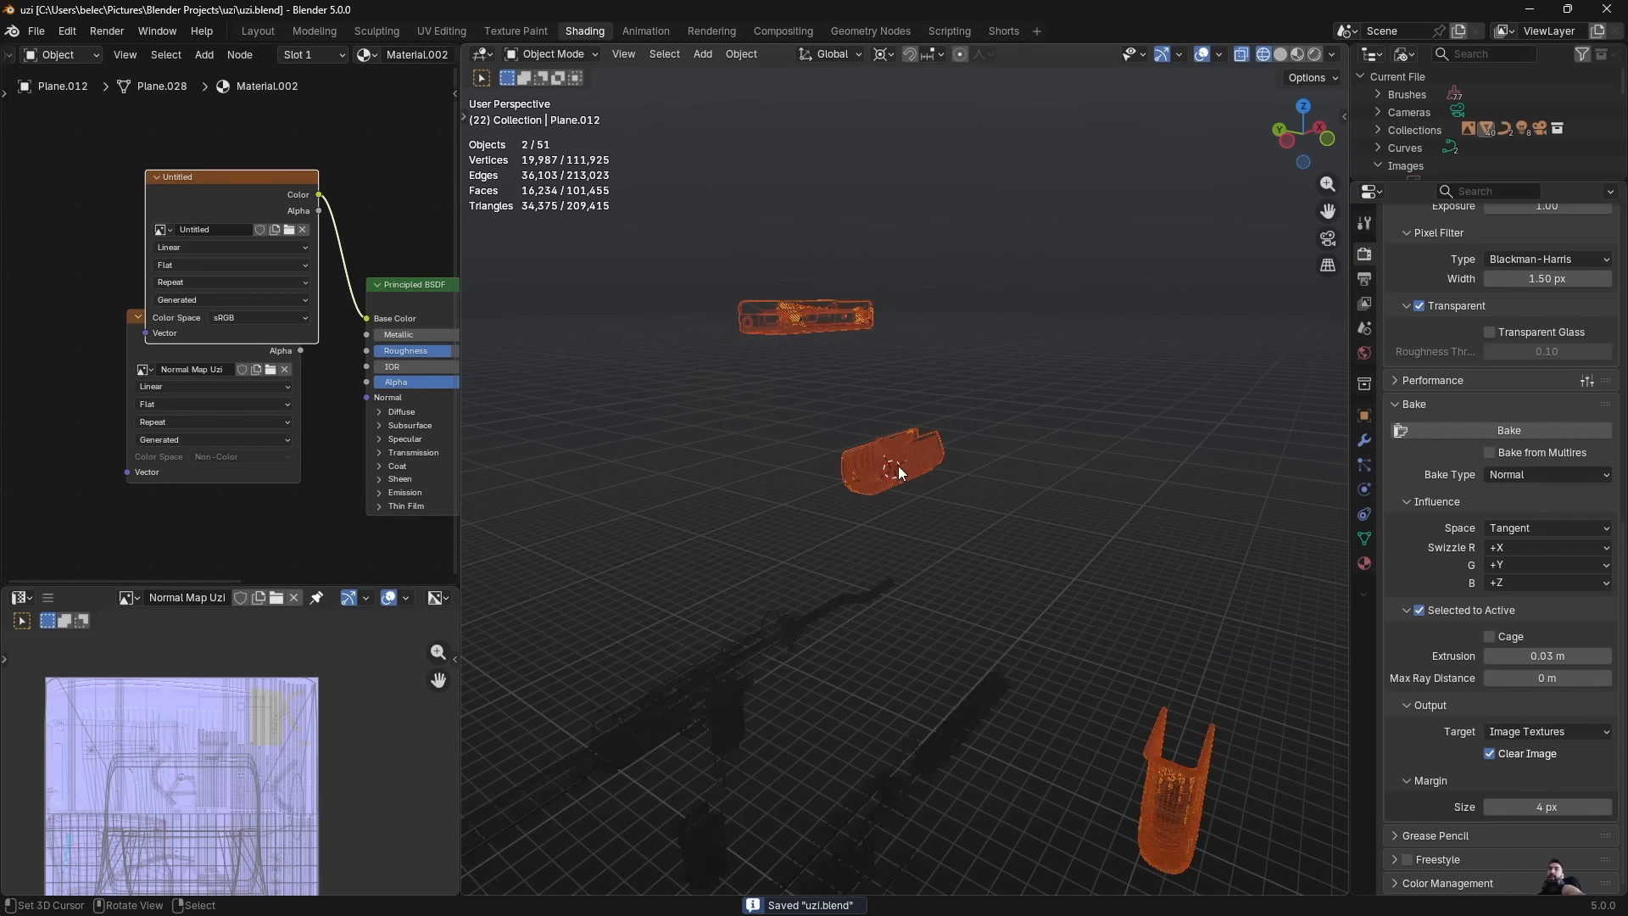
{"action": "left_click_drag", "start_coordinate": [203, 344], "coordinate": [195, 380]}
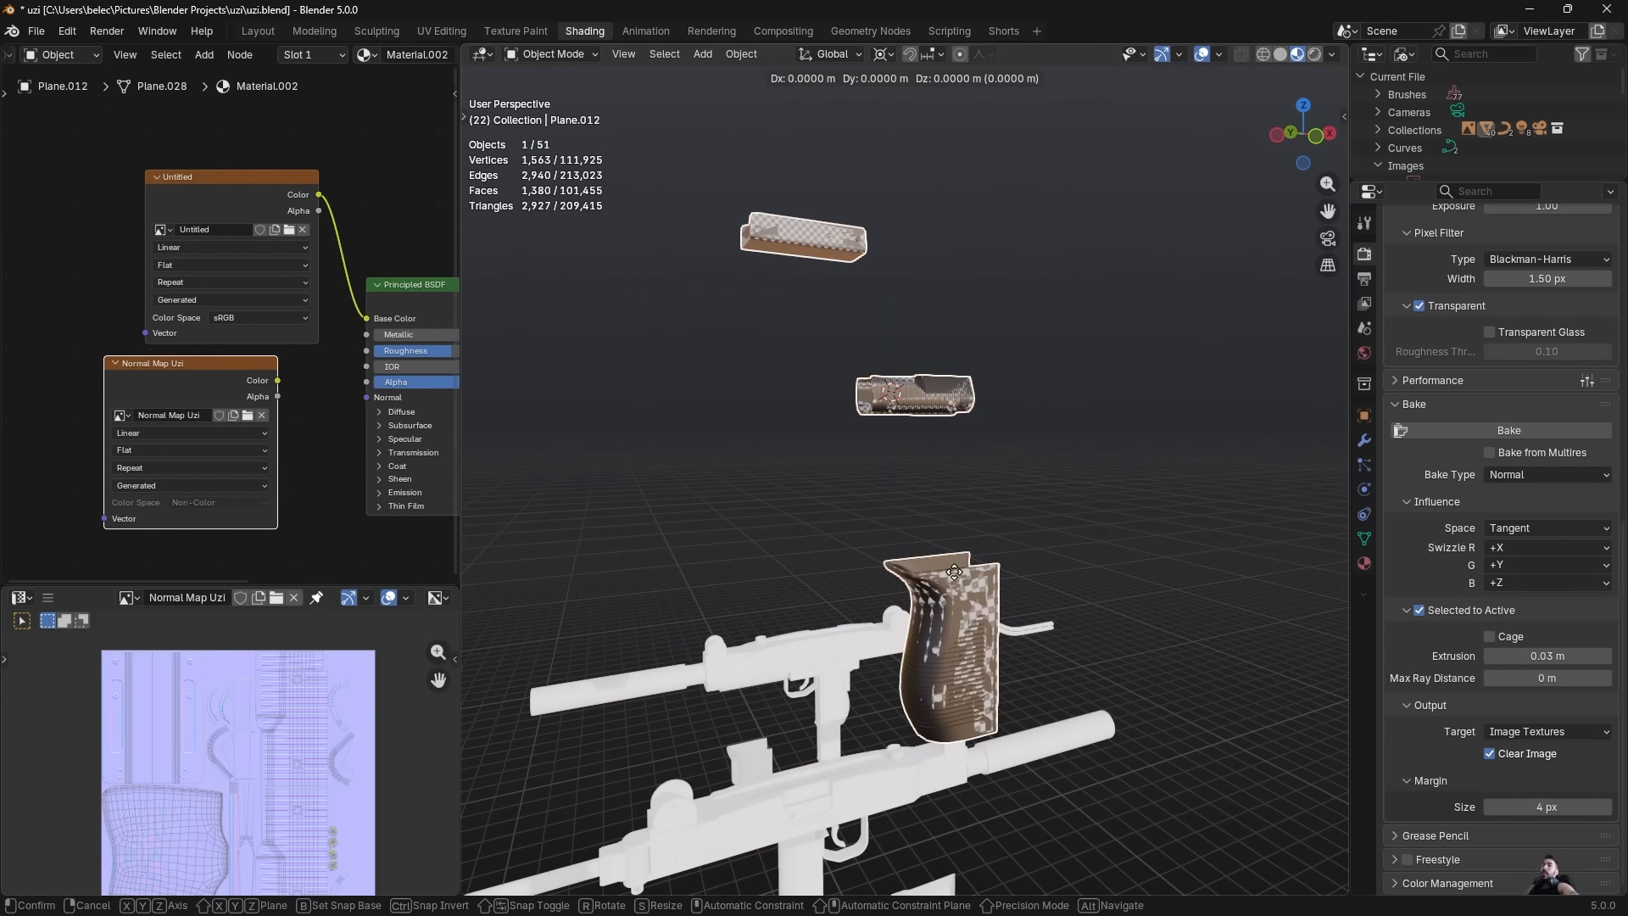
Move the low-poly object up 2 m along global Z, away from the detailed object.
{"action": "key", "text": "g"}
{"action": "key", "text": "z"}
{"action": "left_click", "coordinate": [942, 501]}
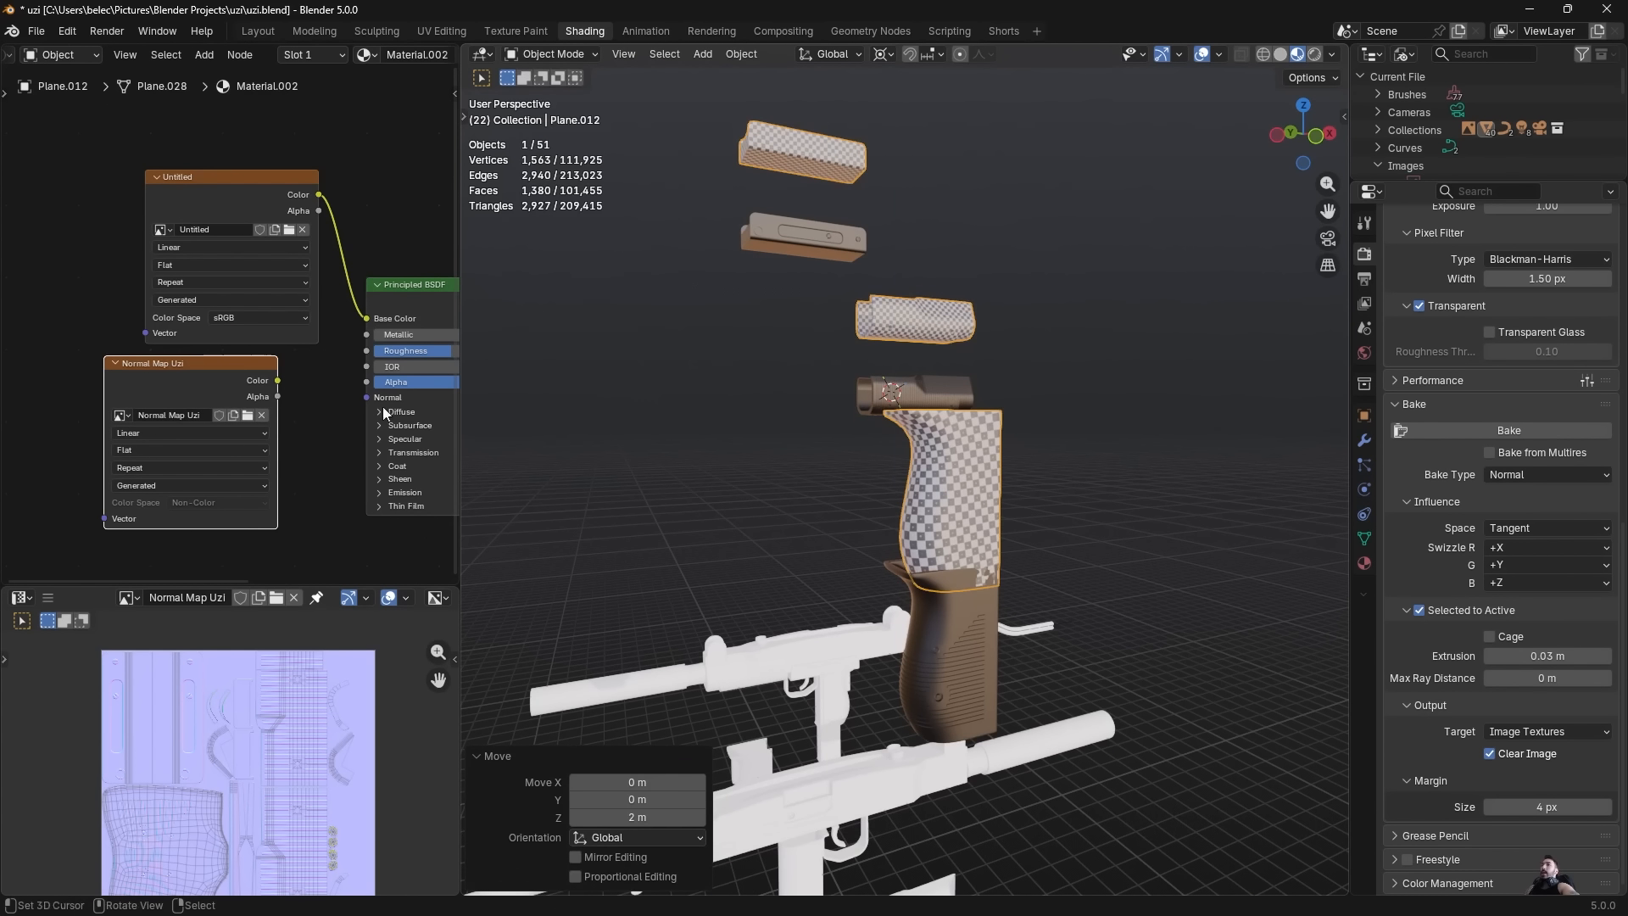
Add a Normal Map node and connect the Normal Map Uzi color through it to the Principled BSDF's Normal input.
{"action": "scroll", "coordinate": [273, 402], "scroll_direction": "up", "scroll_amount": 2}
{"action": "key", "text": "Return"}
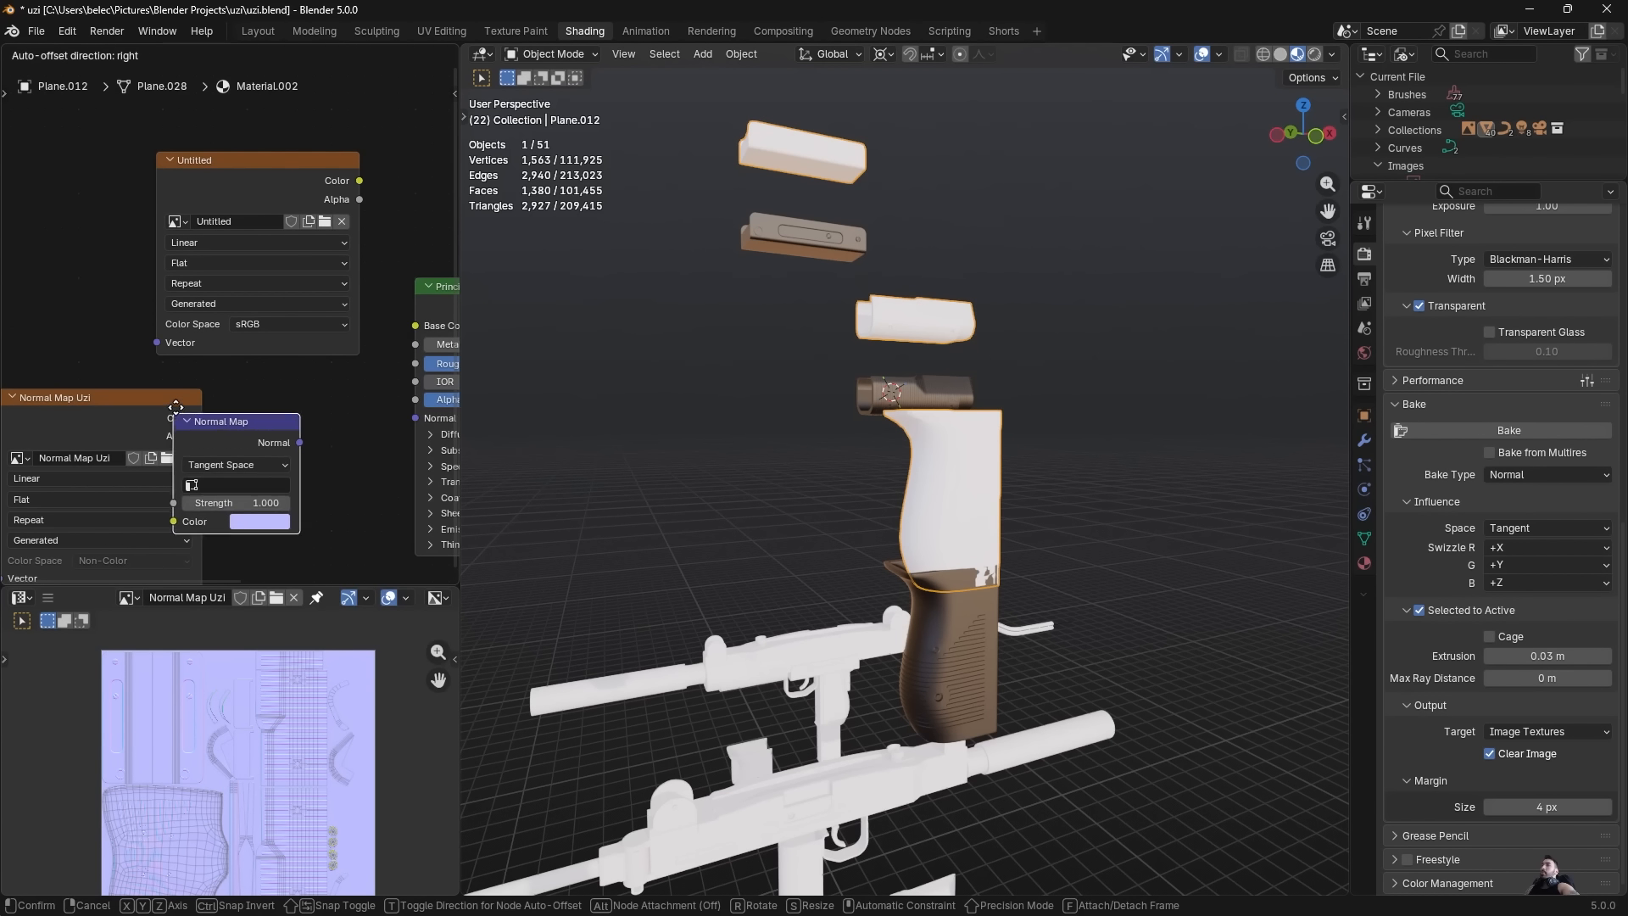
{"action": "left_click", "coordinate": [309, 424]}
{"action": "left_click_drag", "start_coordinate": [260, 509], "coordinate": [261, 509]}
{"action": "middle_click_drag", "start_coordinate": [379, 419], "coordinate": [303, 445]}
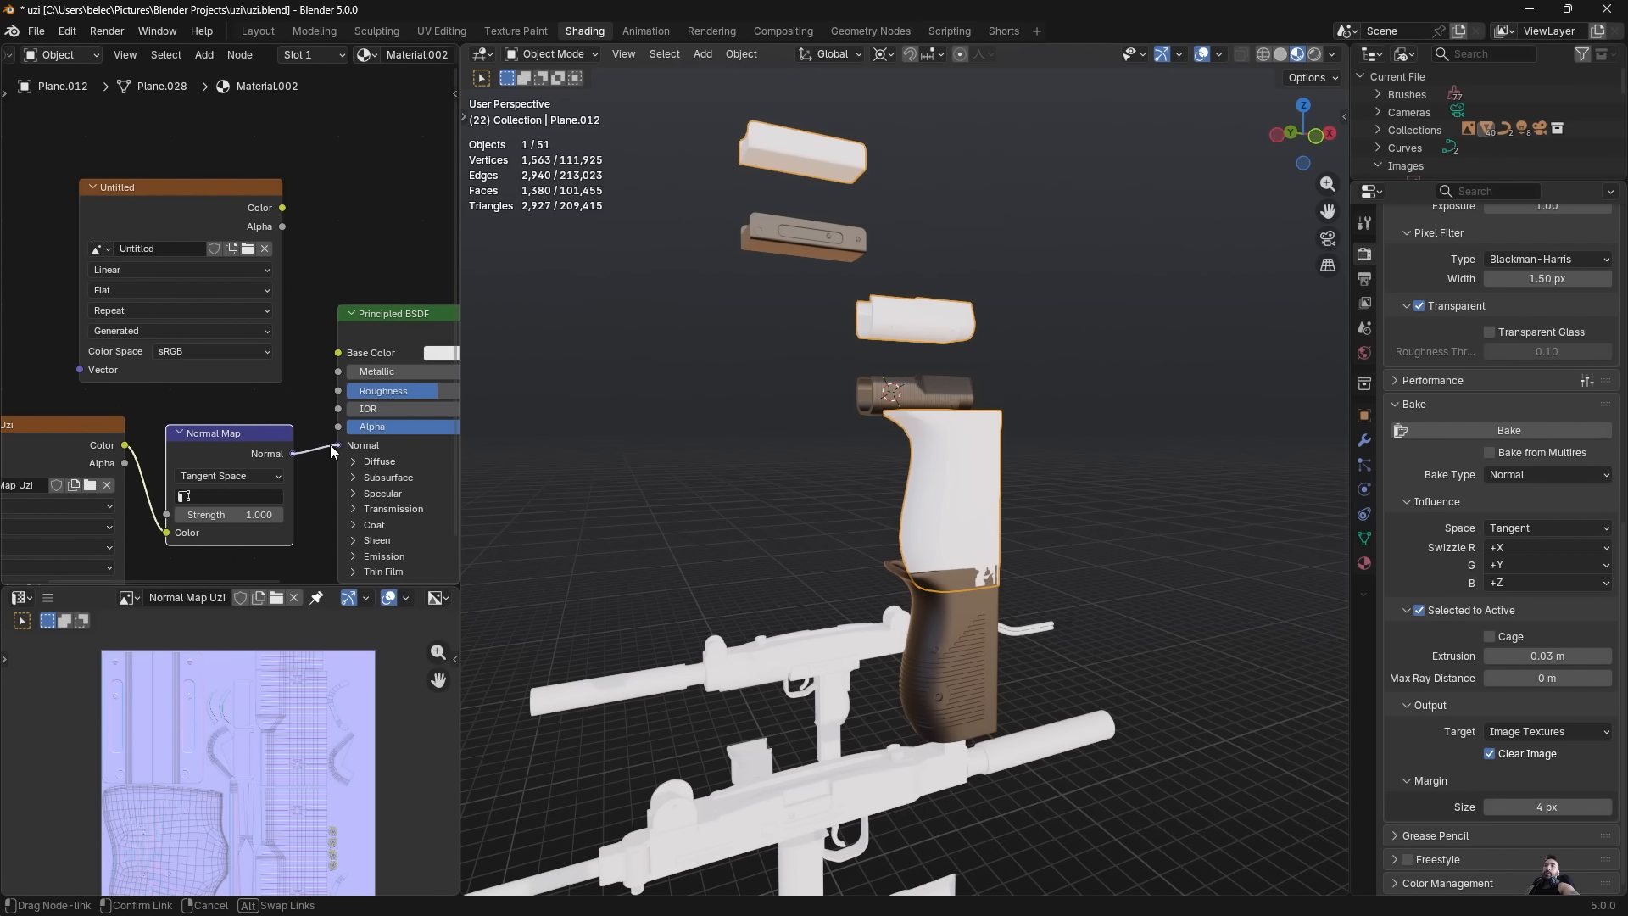
Set the low-poly material's base color to black and its metallic value to 0.447.
{"action": "middle_click_drag", "start_coordinate": [555, 467], "coordinate": [920, 474]}
{"action": "key", "text": "Tab"}
{"action": "key", "text": "Tab"}
{"action": "middle_click_drag", "start_coordinate": [356, 411], "coordinate": [288, 433]}
{"action": "left_click", "coordinate": [415, 375]}
{"action": "left_click_drag", "start_coordinate": [508, 165], "coordinate": [508, 192]}
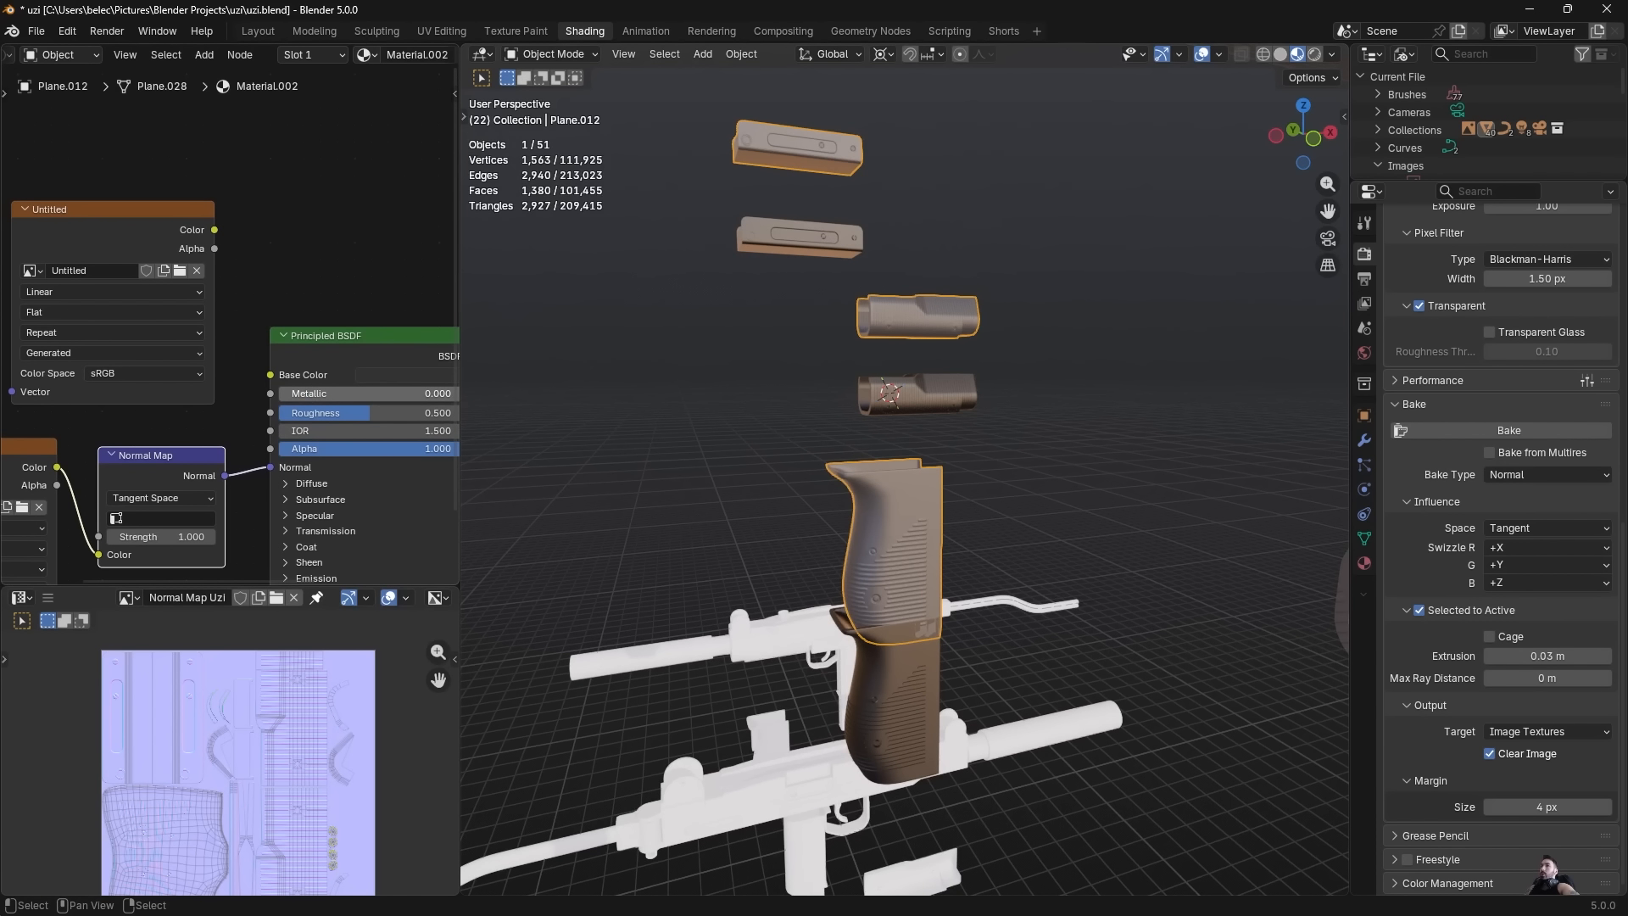
{"action": "left_click_drag", "start_coordinate": [360, 396], "coordinate": [360, 395]}
{"action": "left_click", "coordinate": [407, 375]}
{"action": "left_click_drag", "start_coordinate": [509, 200], "coordinate": [508, 214]}
Examine the baked grooves on the low-poly grip up close, comparing the shaded surface with its mesh.
{"action": "scroll", "coordinate": [933, 560], "scroll_direction": "up", "scroll_amount": 4}
{"action": "middle_click_drag", "start_coordinate": [933, 559], "coordinate": [934, 526]}
{"action": "scroll", "coordinate": [930, 526], "scroll_direction": "up", "scroll_amount": 4}
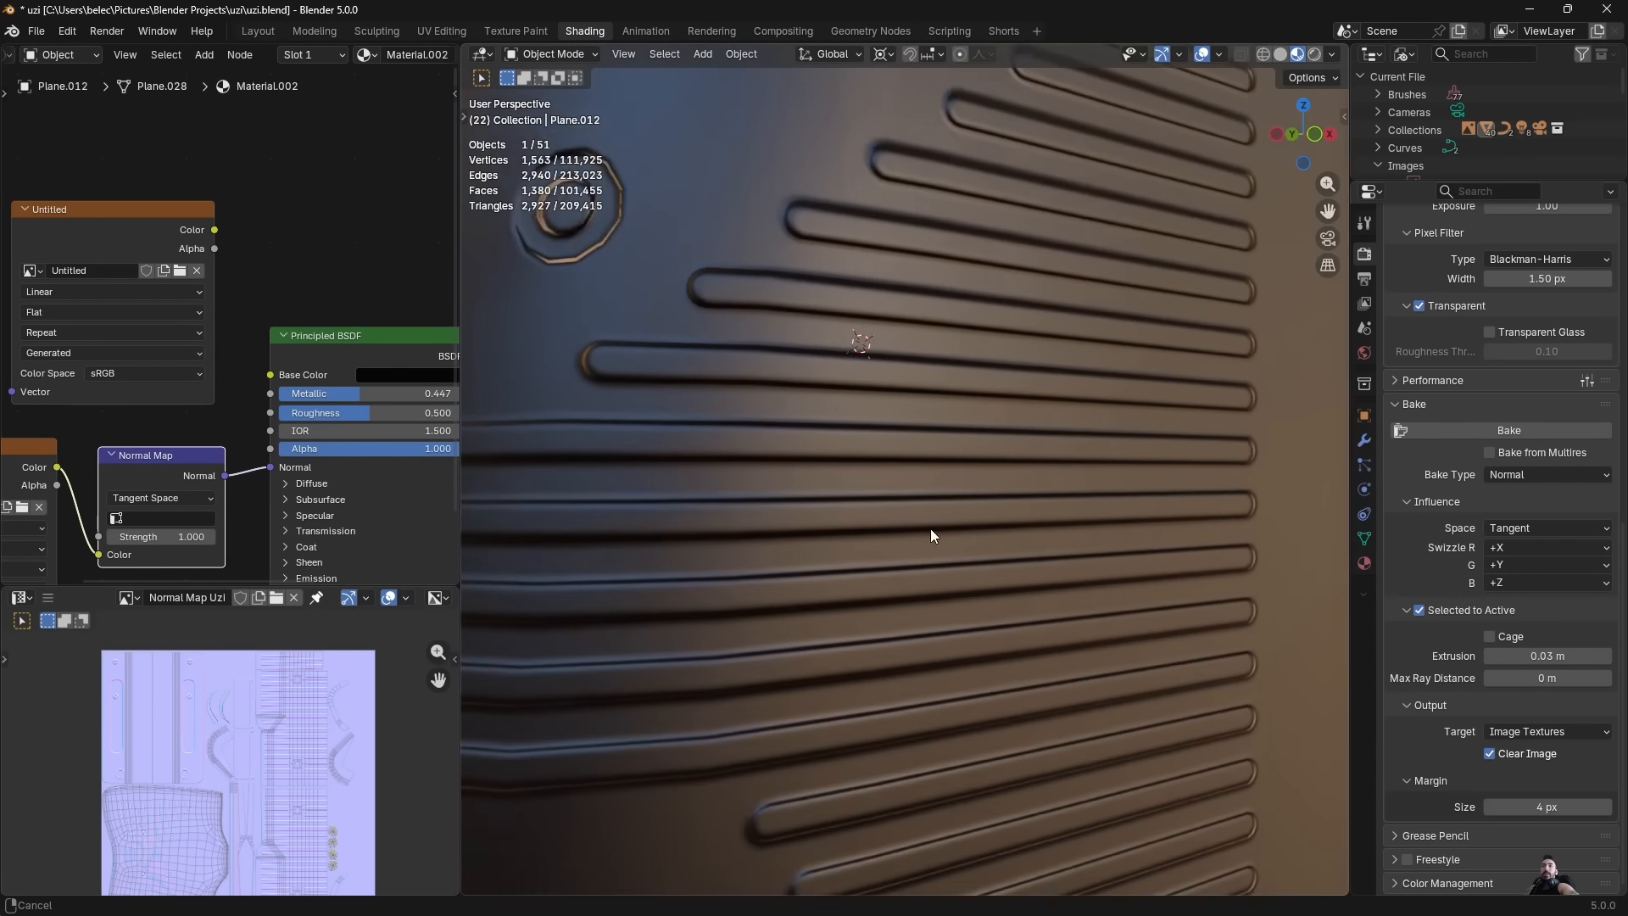
{"action": "scroll", "coordinate": [933, 533], "scroll_direction": "down", "scroll_amount": 2}
{"action": "scroll", "coordinate": [933, 444], "scroll_direction": "up", "scroll_amount": 1}
{"action": "key", "text": "Tab"}
{"action": "key", "text": "alt+a"}
{"action": "key", "text": "l"}
{"action": "scroll", "coordinate": [933, 505], "scroll_direction": "down", "scroll_amount": 3}
{"action": "middle_click_drag", "start_coordinate": [814, 517], "coordinate": [865, 510]}
{"action": "key", "text": "Tab"}
{"action": "key", "text": "Tab"}
{"action": "key", "text": "Tab"}
Inspect the shading of the handguard's octagonal bolt detail together with its UV island on the normal map.
{"action": "scroll", "coordinate": [720, 535], "scroll_direction": "up", "scroll_amount": 6}
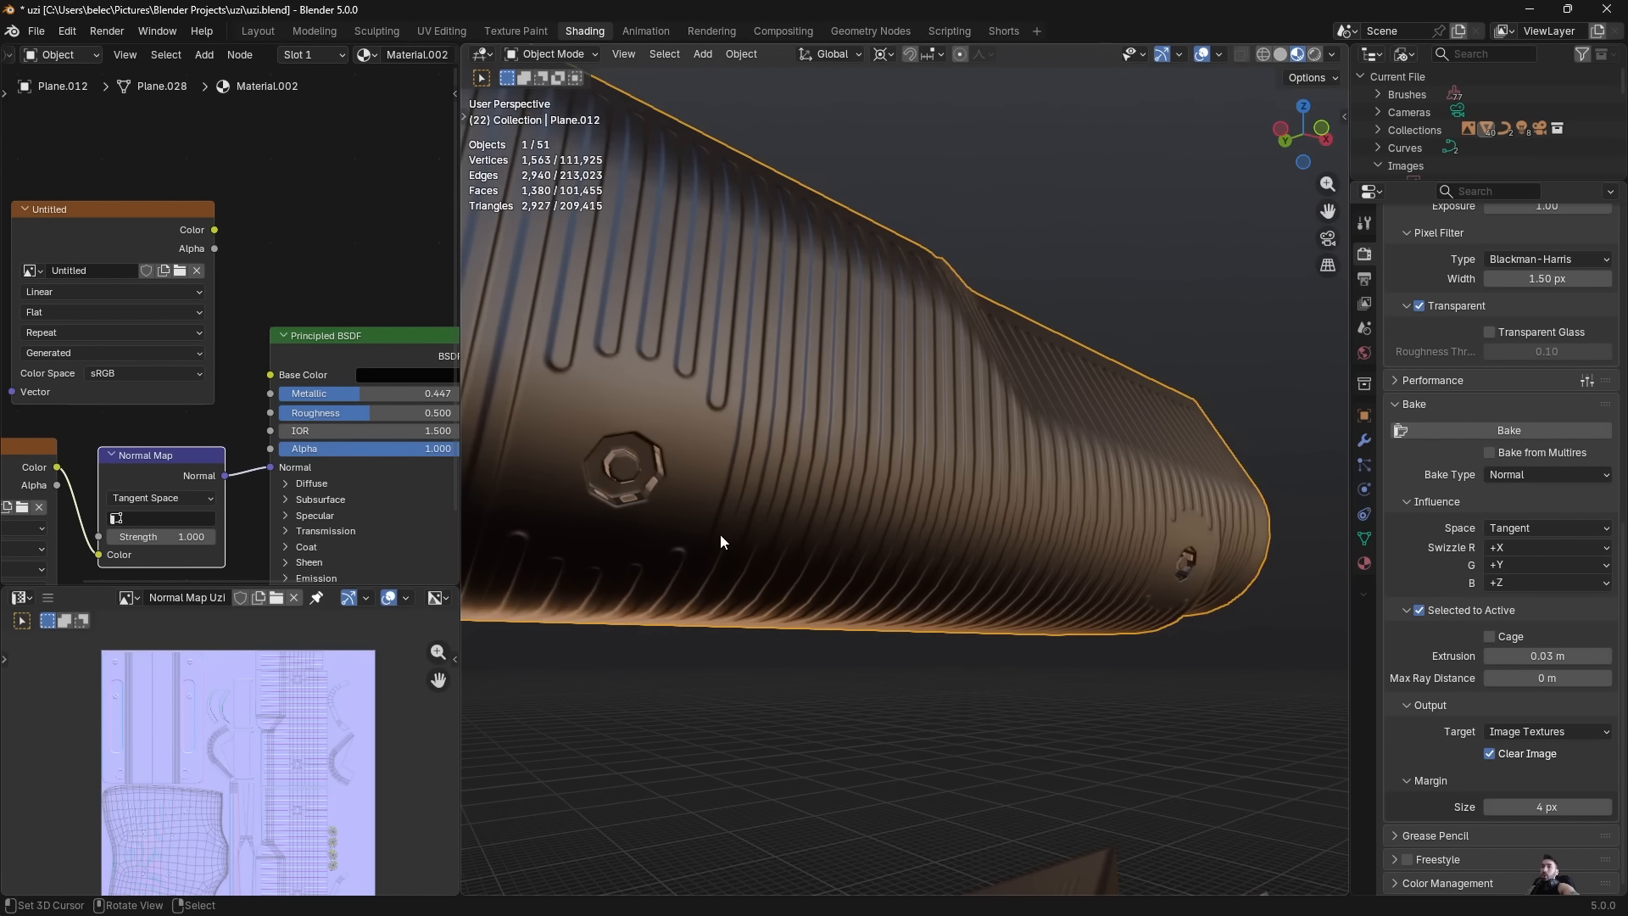
{"action": "key", "text": "Tab"}
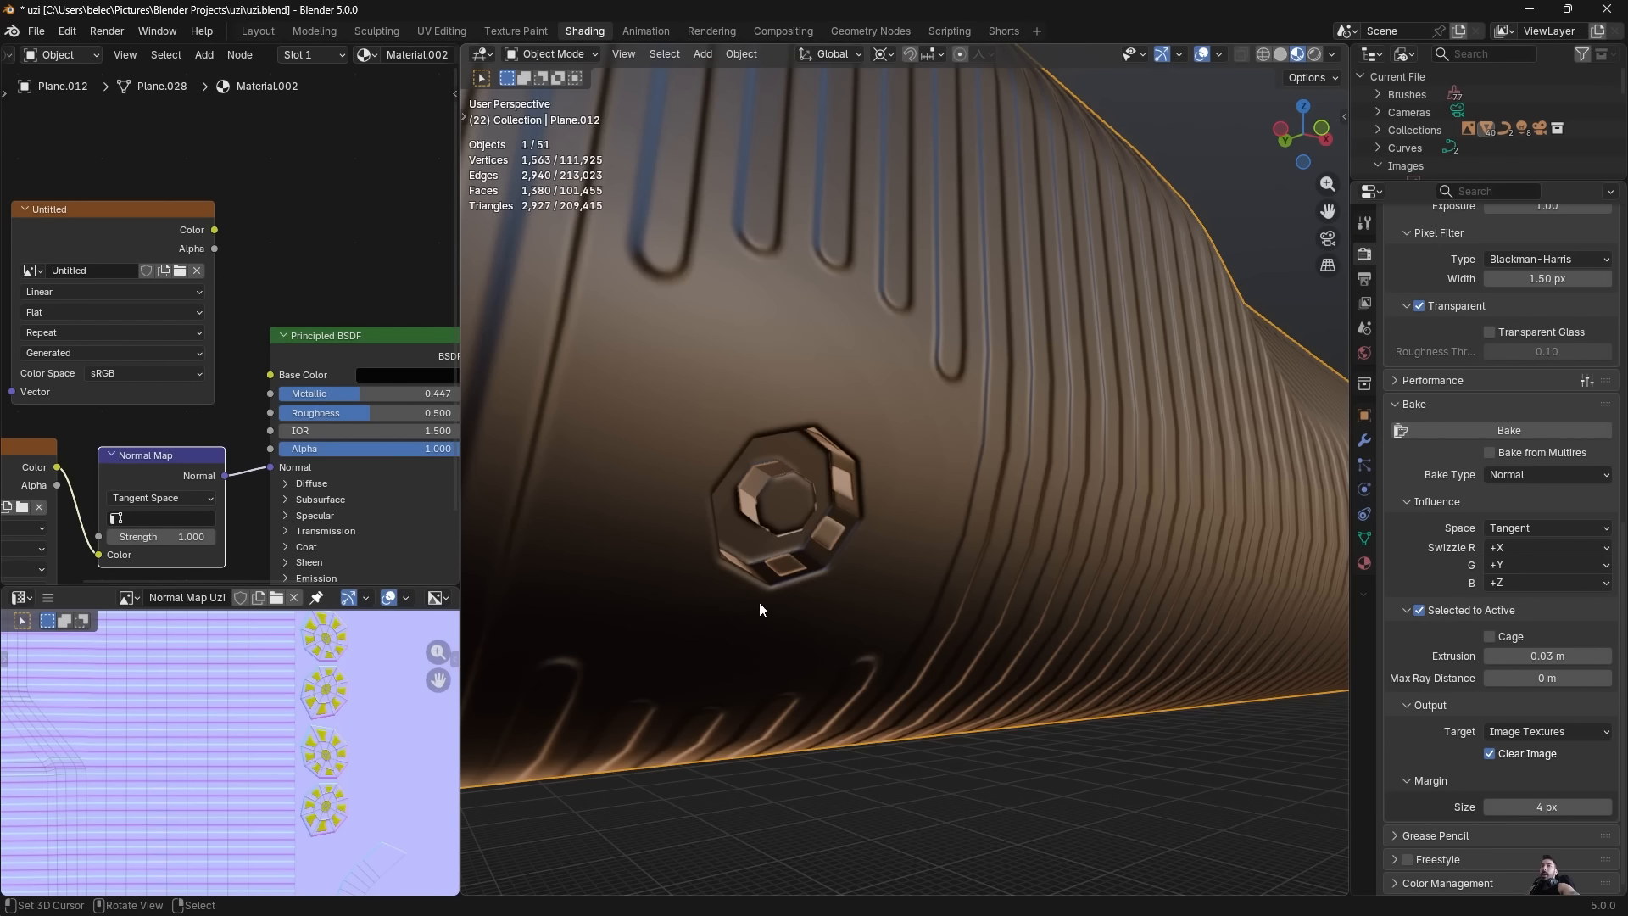
{"action": "key", "text": "Tab"}
{"action": "middle_click_drag", "start_coordinate": [799, 585], "coordinate": [793, 571], "text": "ctrl"}
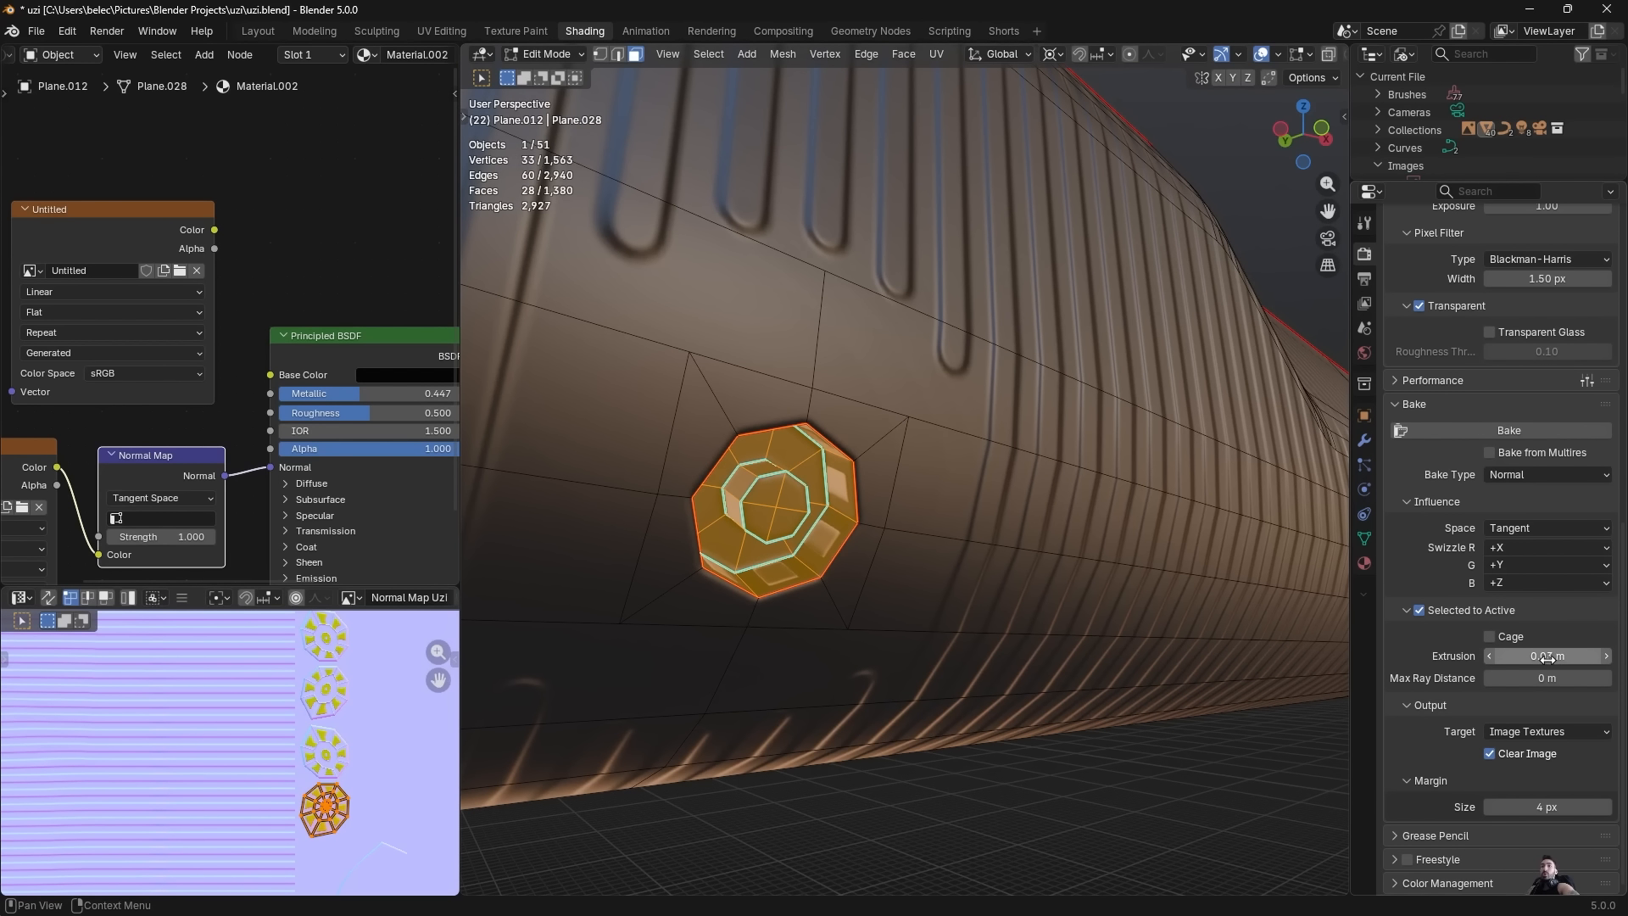
{"action": "mouse_move", "coordinate": [315, 774]}
{"action": "middle_mouse_down"}
{"action": "mouse_move", "coordinate": [296, 766]}
{"action": "mouse_move", "coordinate": [291, 784]}
{"action": "middle_mouse_up"}
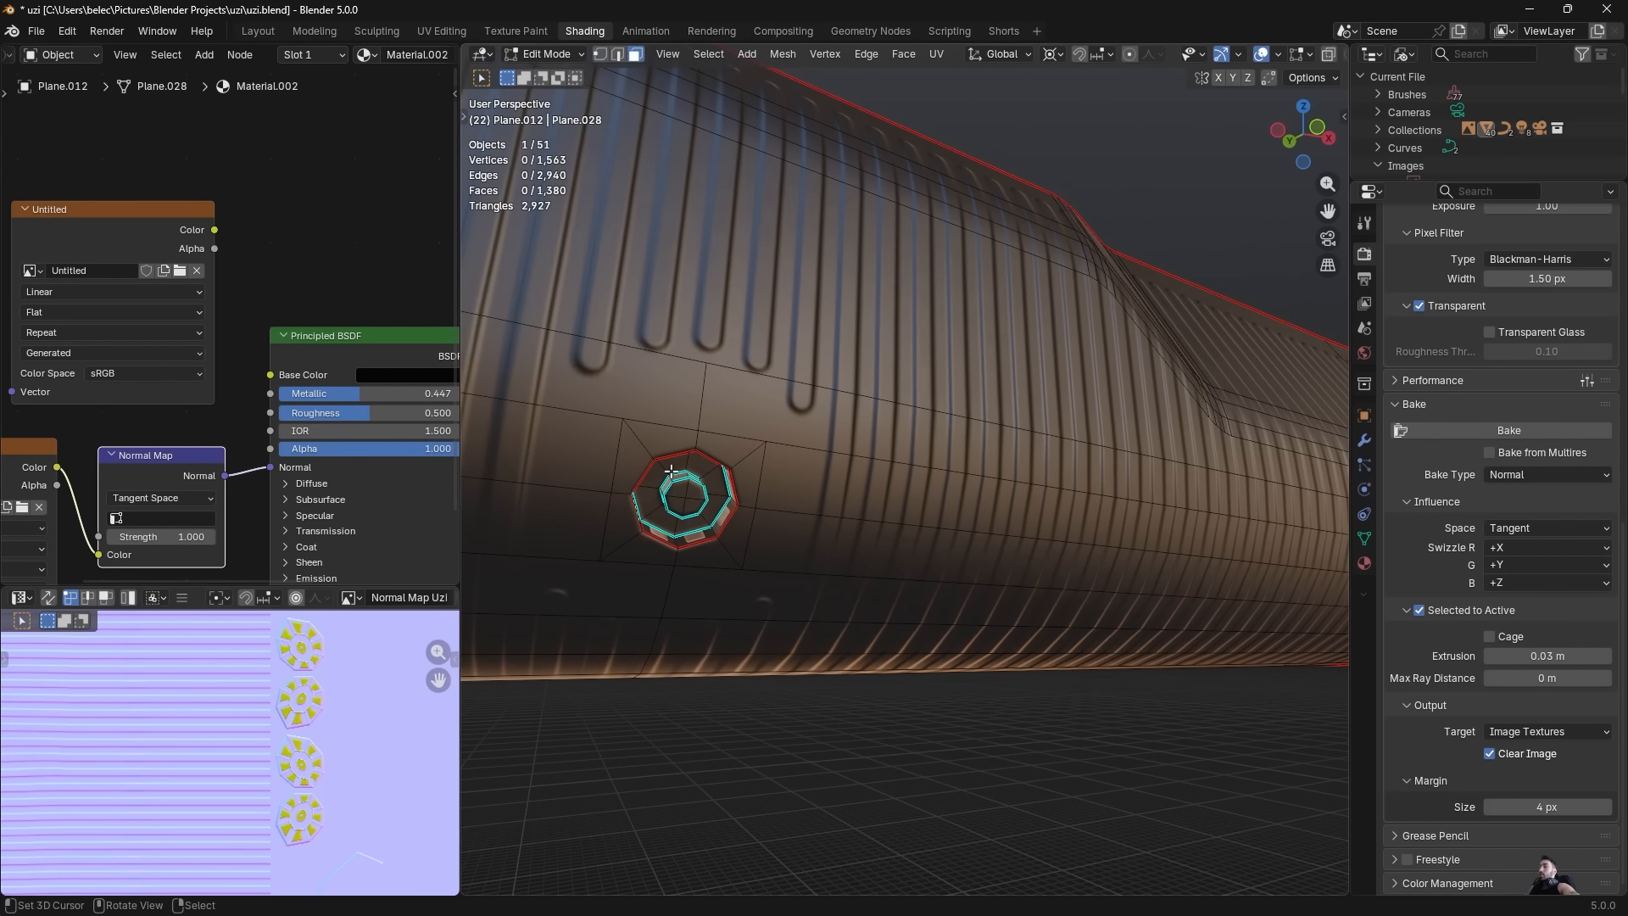
Separate the four octagonal bolt details from the low-poly handguard and move them down along Z into the high-poly handguard.
{"action": "key", "text": "l"}
{"action": "scroll", "coordinate": [671, 471], "scroll_direction": "down", "scroll_amount": 5}
{"action": "middle_click_drag", "start_coordinate": [1174, 542], "coordinate": [1017, 530]}
{"action": "key", "text": "l"}
{"action": "middle_click_drag", "start_coordinate": [1242, 499], "coordinate": [756, 501]}
{"action": "middle_click_drag", "start_coordinate": [1000, 547], "coordinate": [901, 552]}
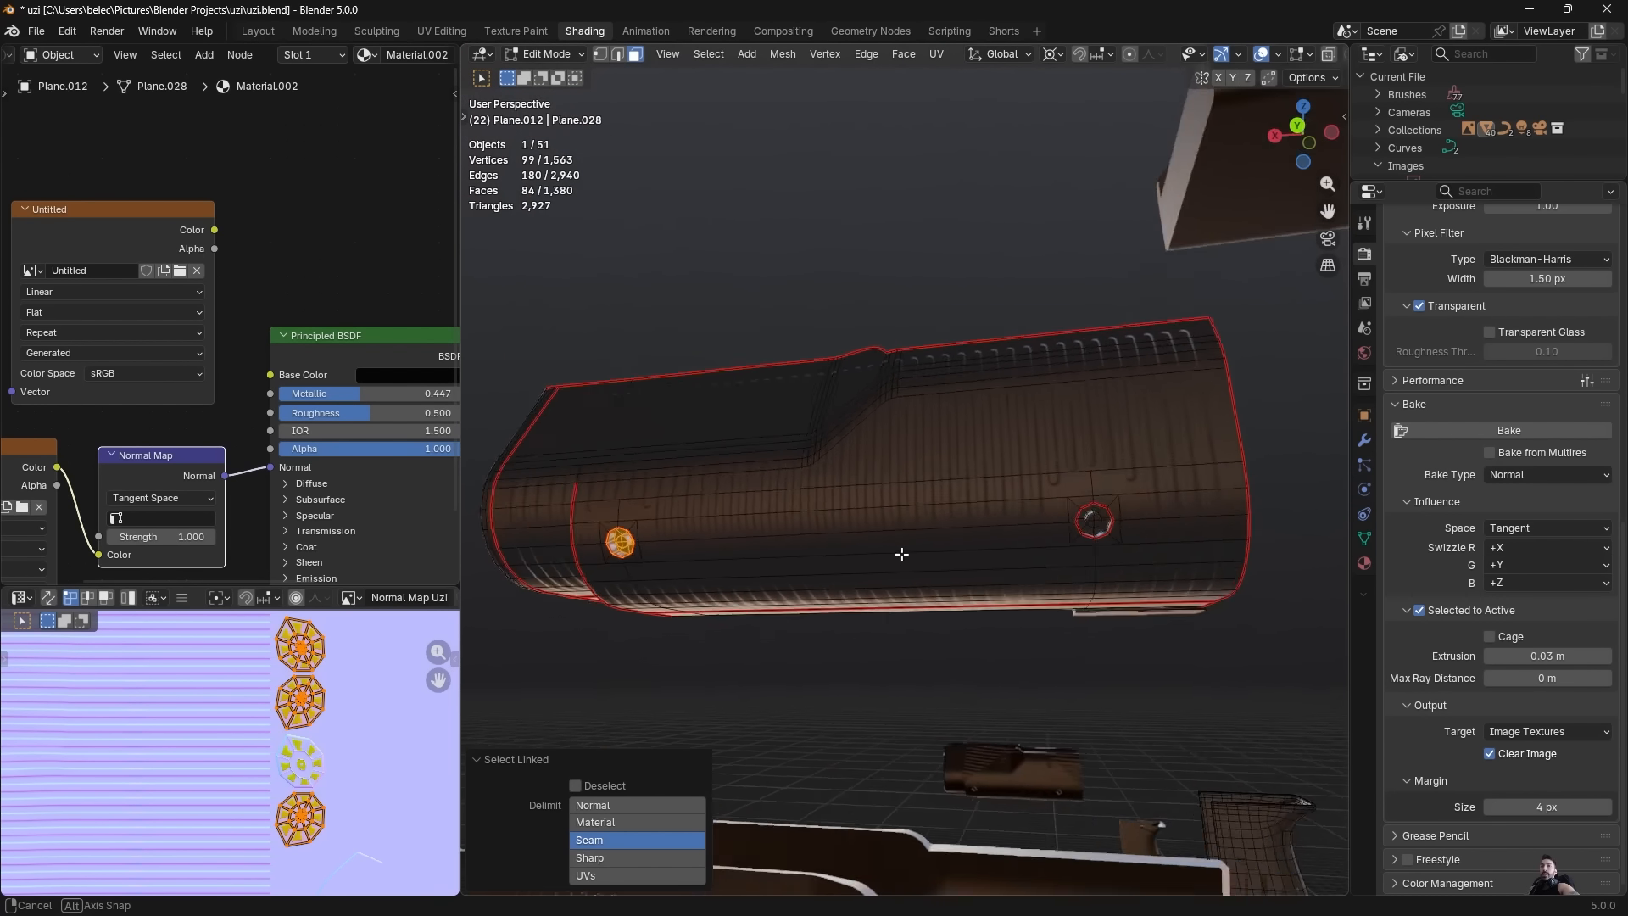
{"action": "key", "text": "l"}
{"action": "middle_click_drag", "start_coordinate": [1077, 509], "coordinate": [930, 564]}
{"action": "key", "text": "p"}
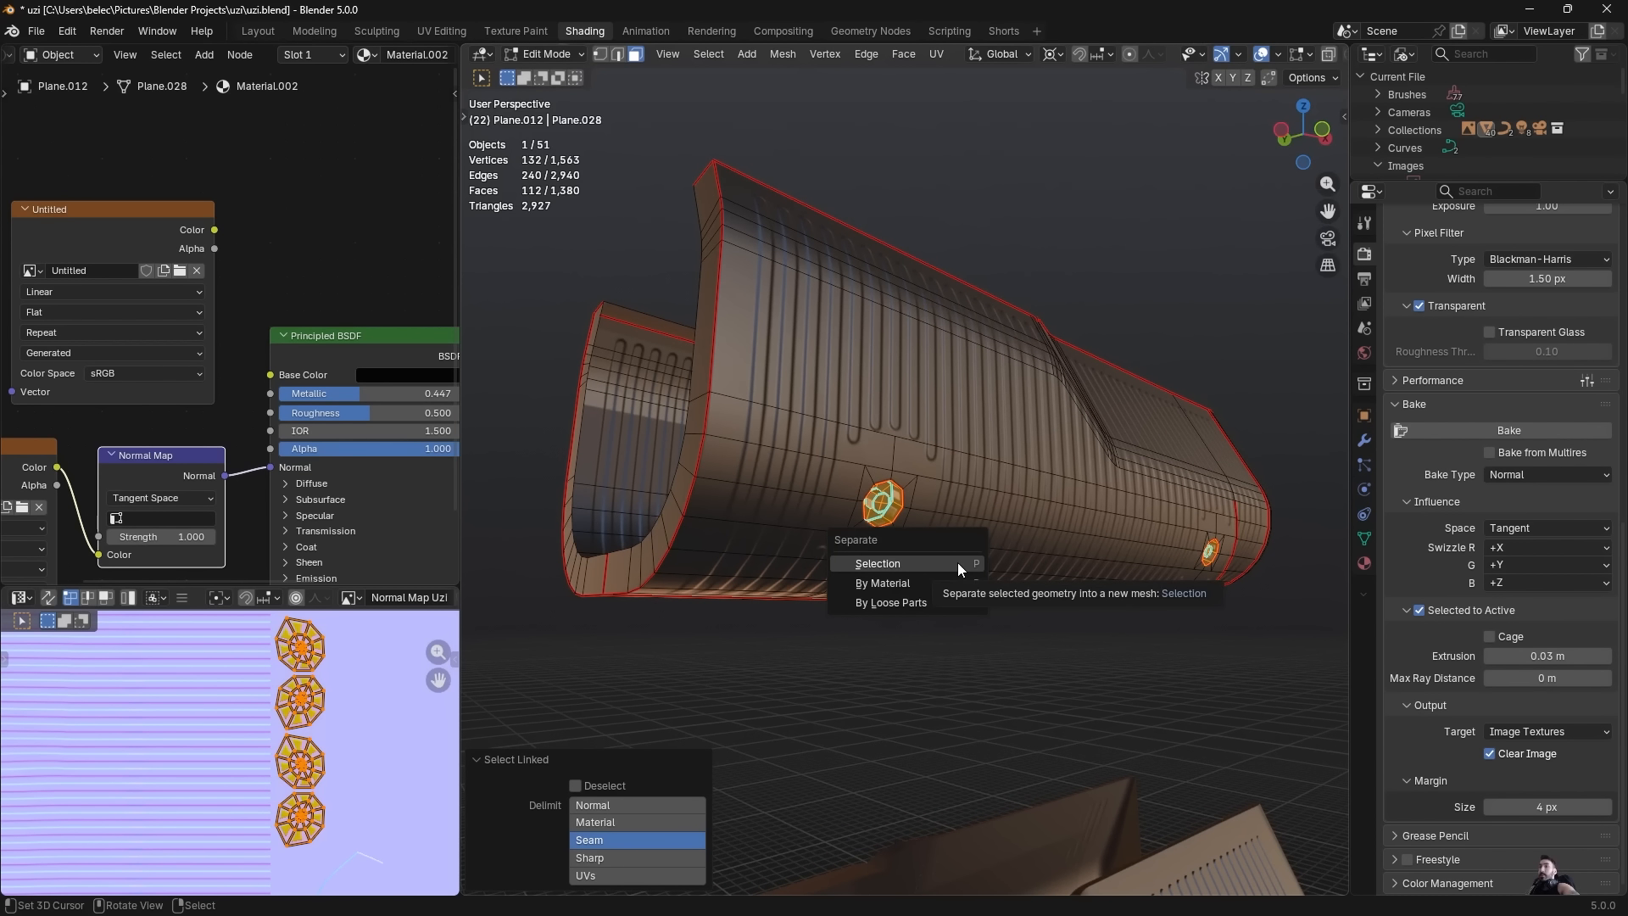
{"action": "left_click", "coordinate": [958, 562]}
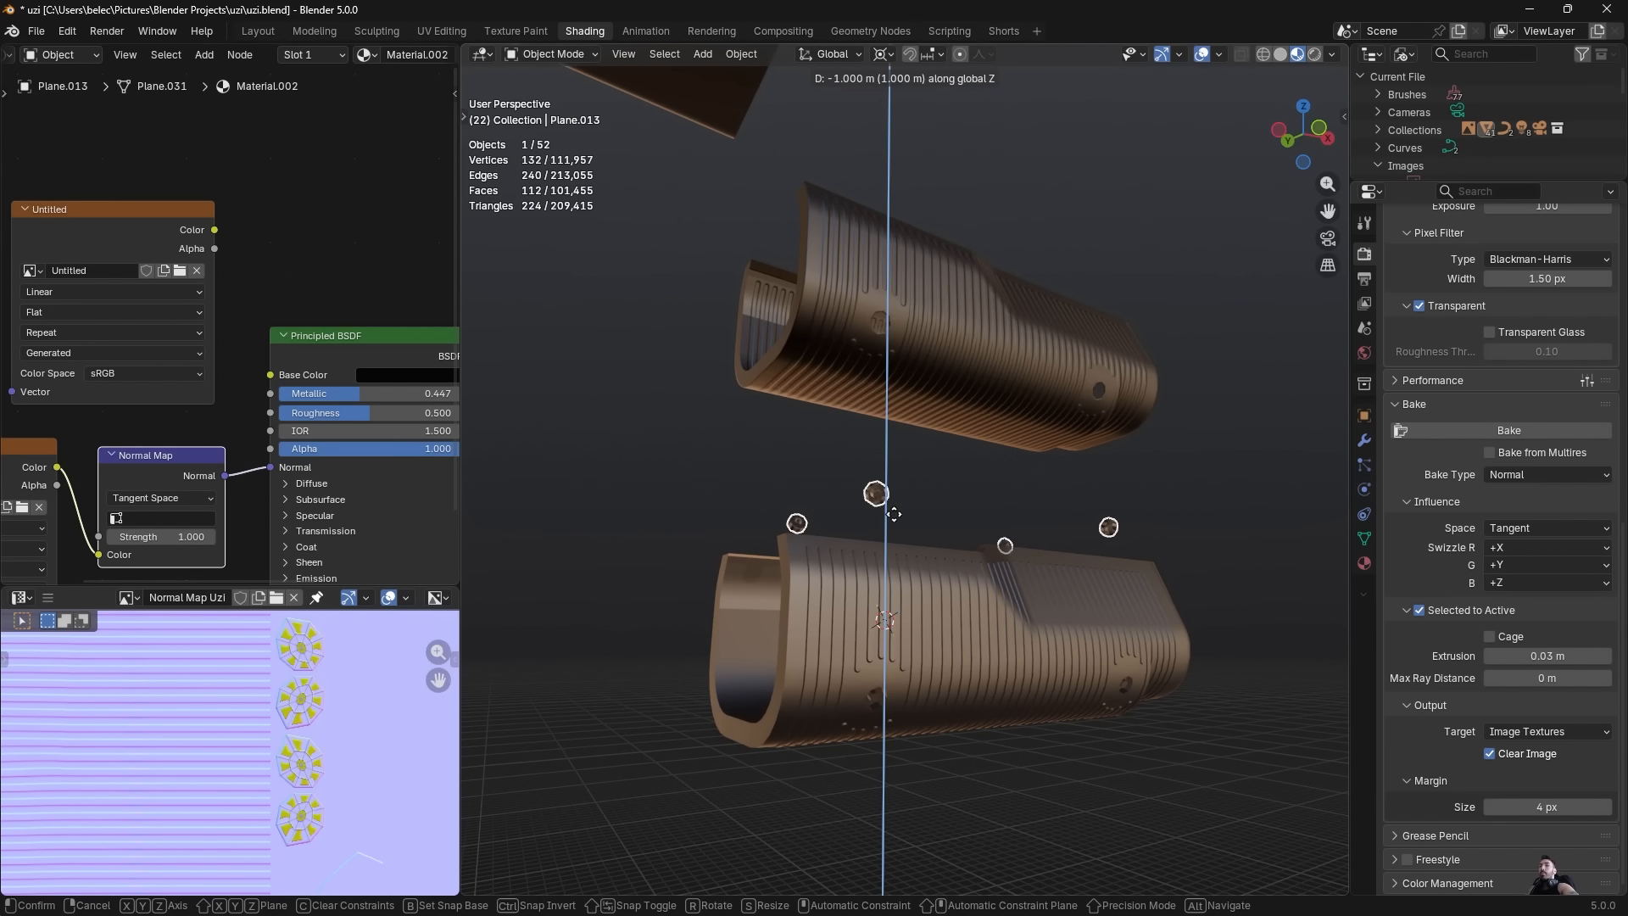
{"action": "left_click", "coordinate": [897, 646]}
Select the high-poly handguard with the bolts as active object, and make Normal Map Uzi the bake target with Clear Image off.
{"action": "key", "text": "KP_Decimal"}
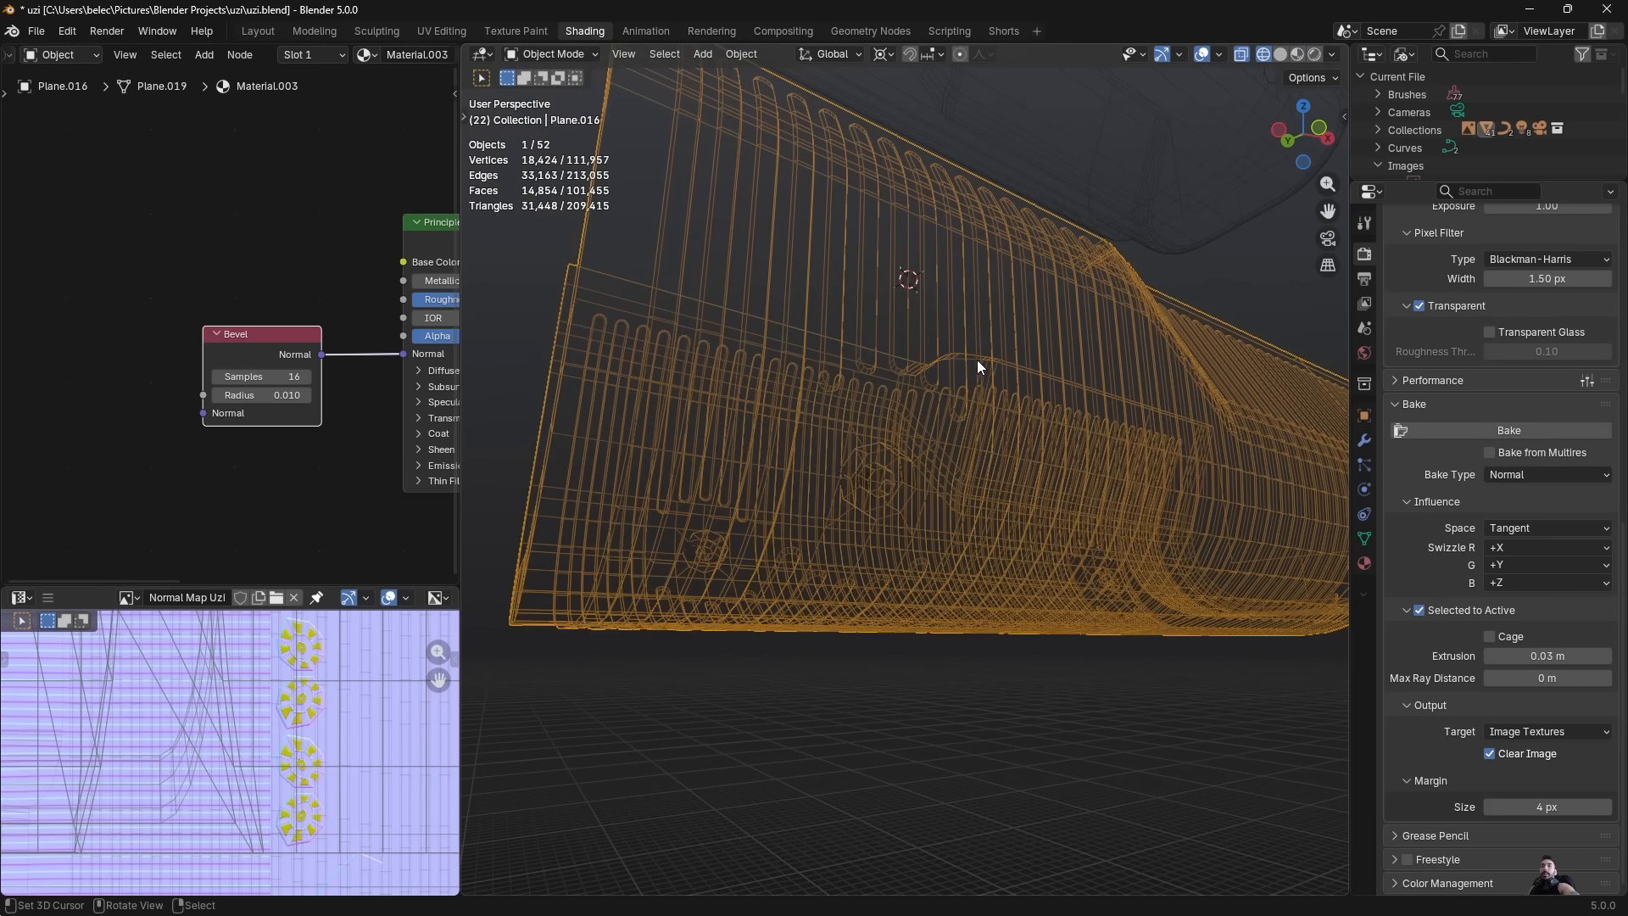
{"action": "middle_click_drag", "start_coordinate": [977, 359], "coordinate": [872, 376]}
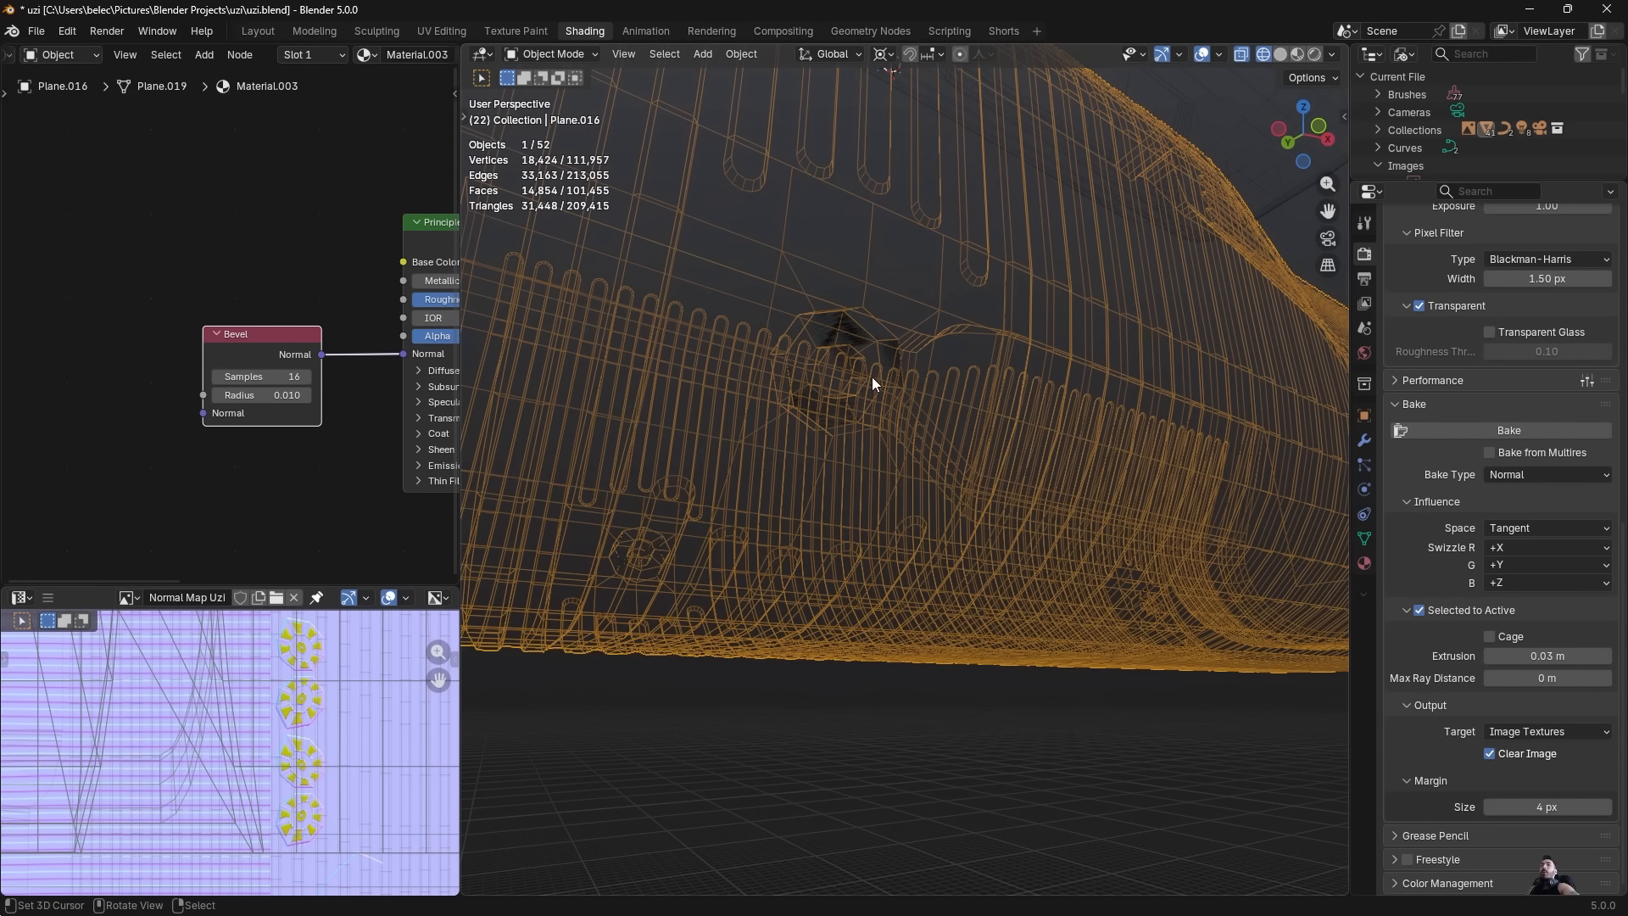
{"action": "left_click", "coordinate": [842, 327], "text": "shift"}
{"action": "scroll", "coordinate": [224, 332], "scroll_direction": "down", "scroll_amount": 2}
{"action": "middle_click_drag", "start_coordinate": [224, 332], "coordinate": [325, 297]}
{"action": "left_click", "coordinate": [83, 404]}
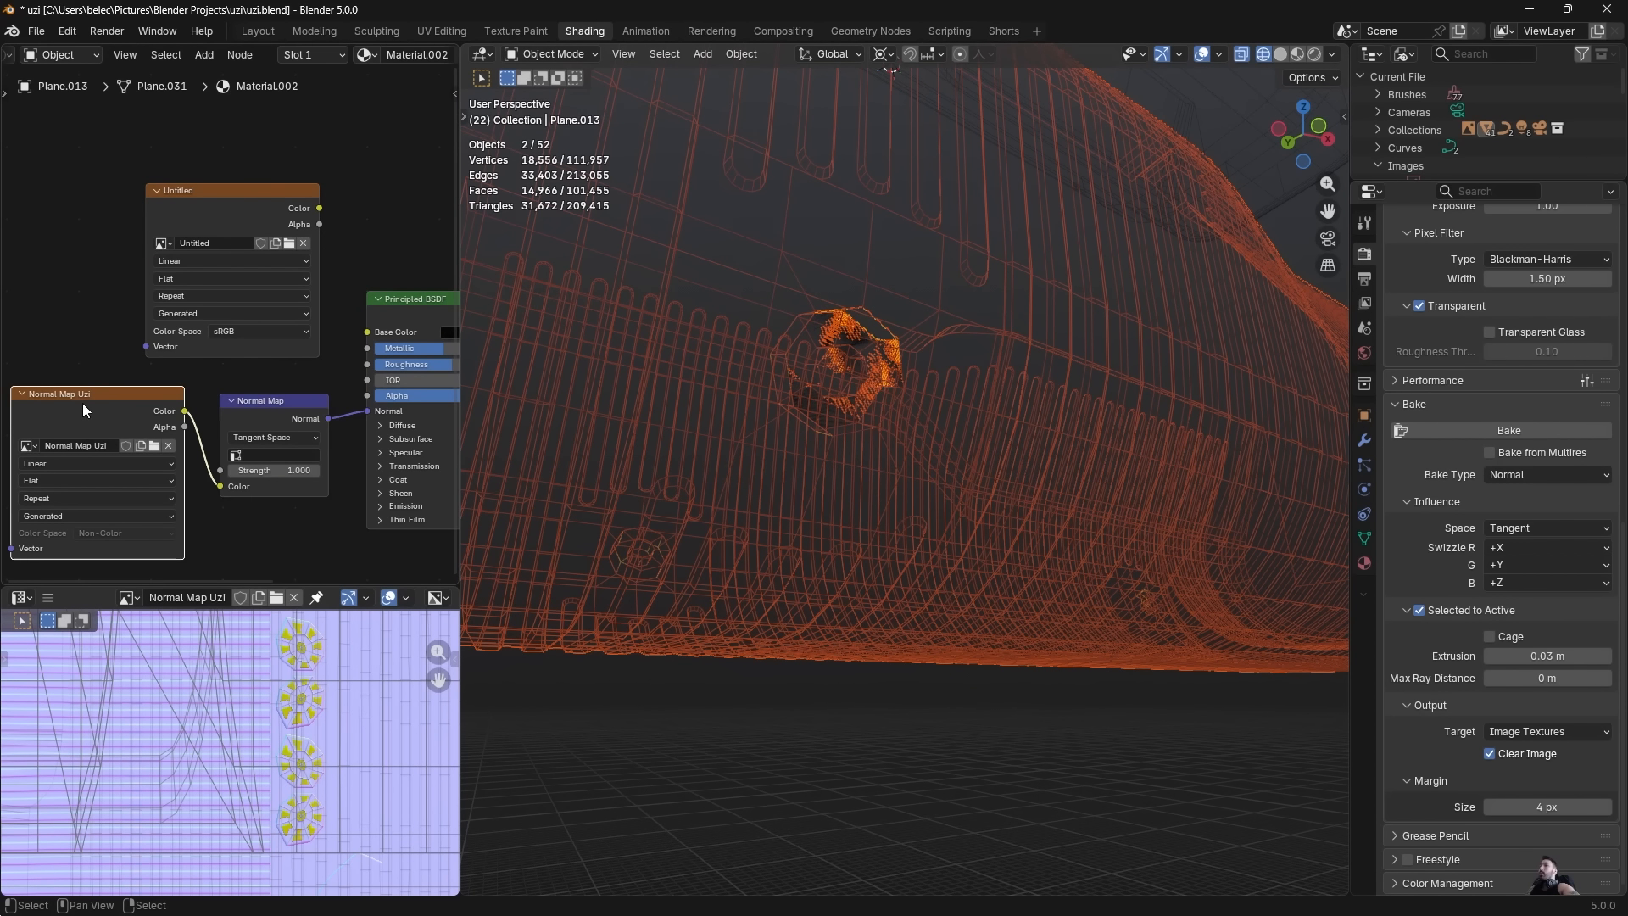
{"action": "scroll", "coordinate": [100, 402], "scroll_direction": "down", "scroll_amount": 2}
{"action": "middle_click_drag", "start_coordinate": [103, 402], "coordinate": [134, 381]}
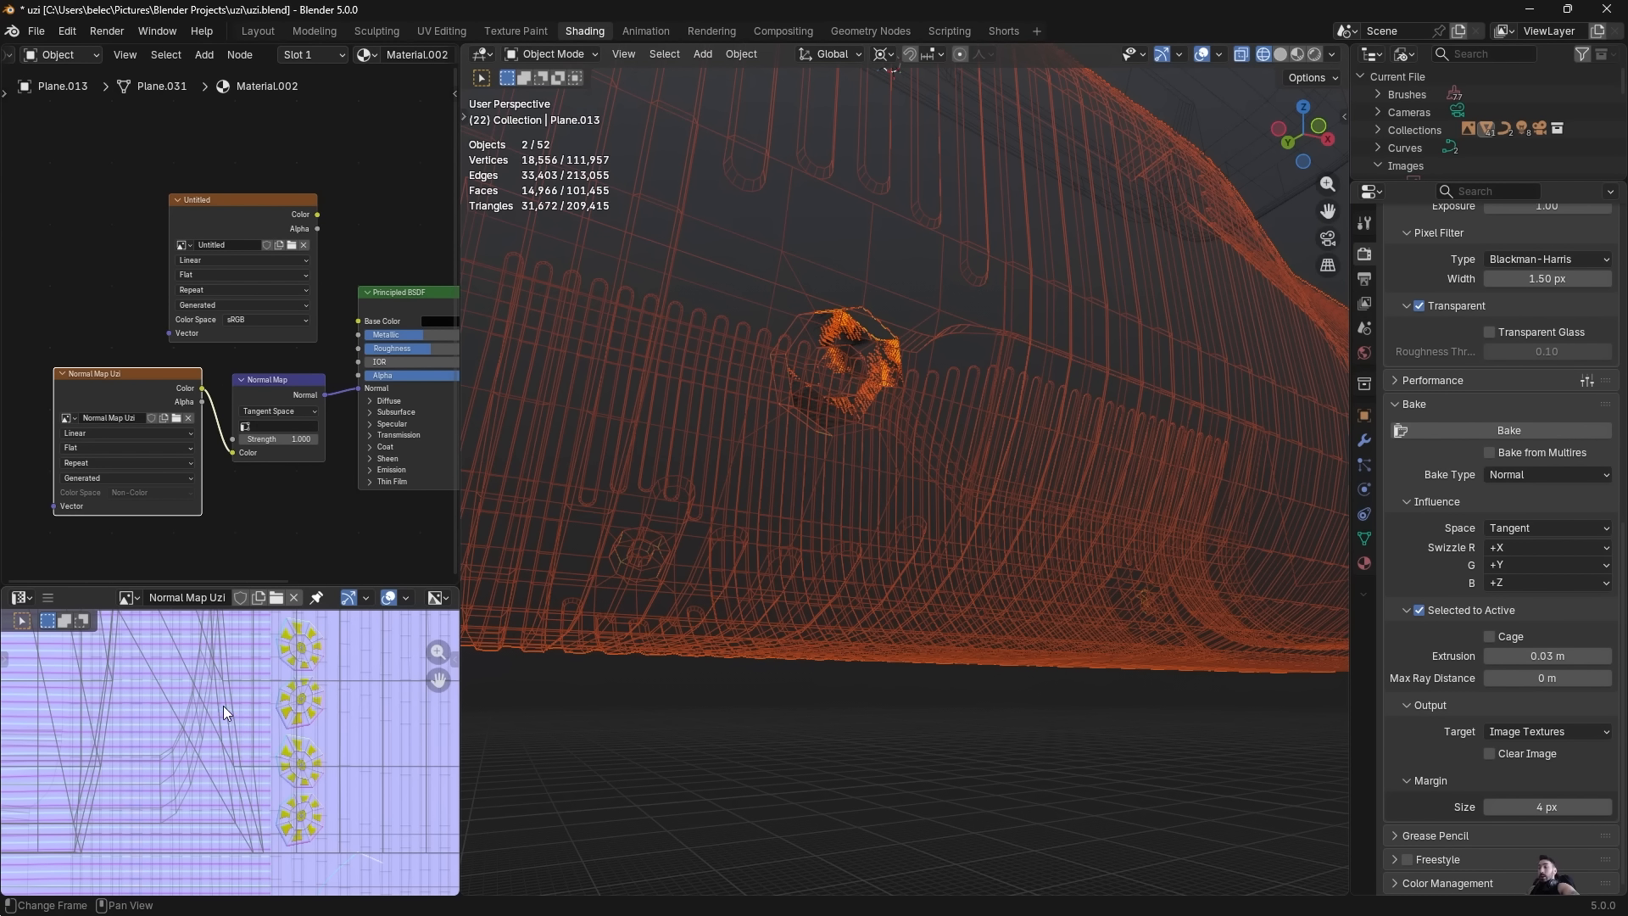
Set the bake extrusion to 0.01 m and bake the bolts' normals into the existing map.
{"action": "left_click", "coordinate": [1490, 653]}
{"action": "left_click", "coordinate": [1492, 652]}
{"action": "left_click", "coordinate": [1438, 429]}
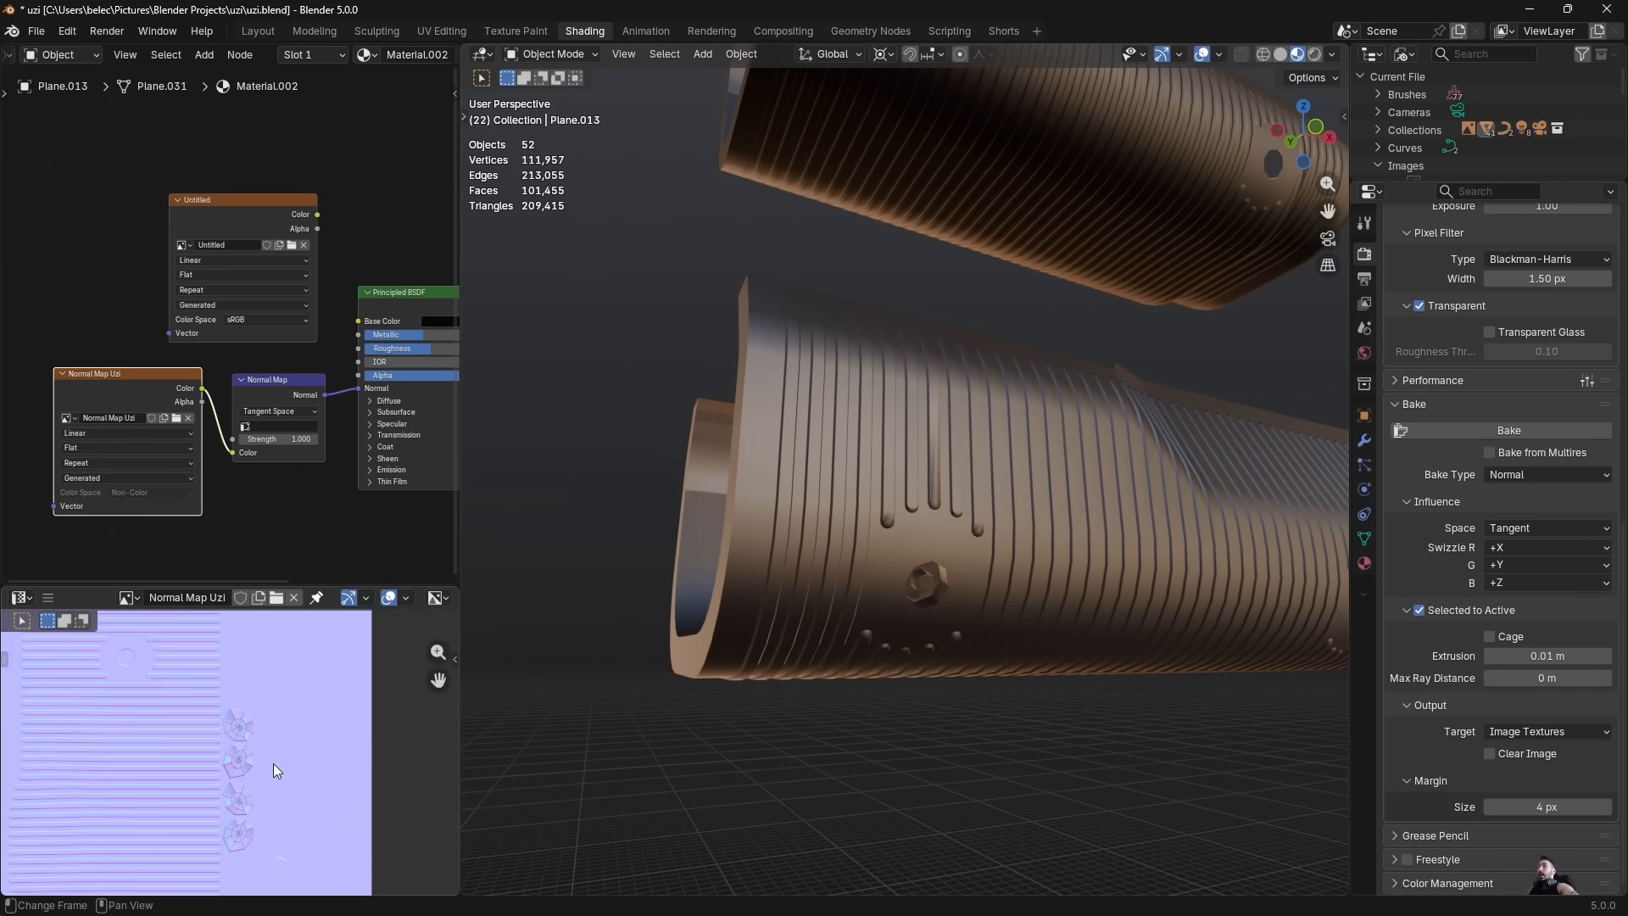
{"action": "scroll", "coordinate": [273, 763], "scroll_direction": "up", "scroll_amount": 3}
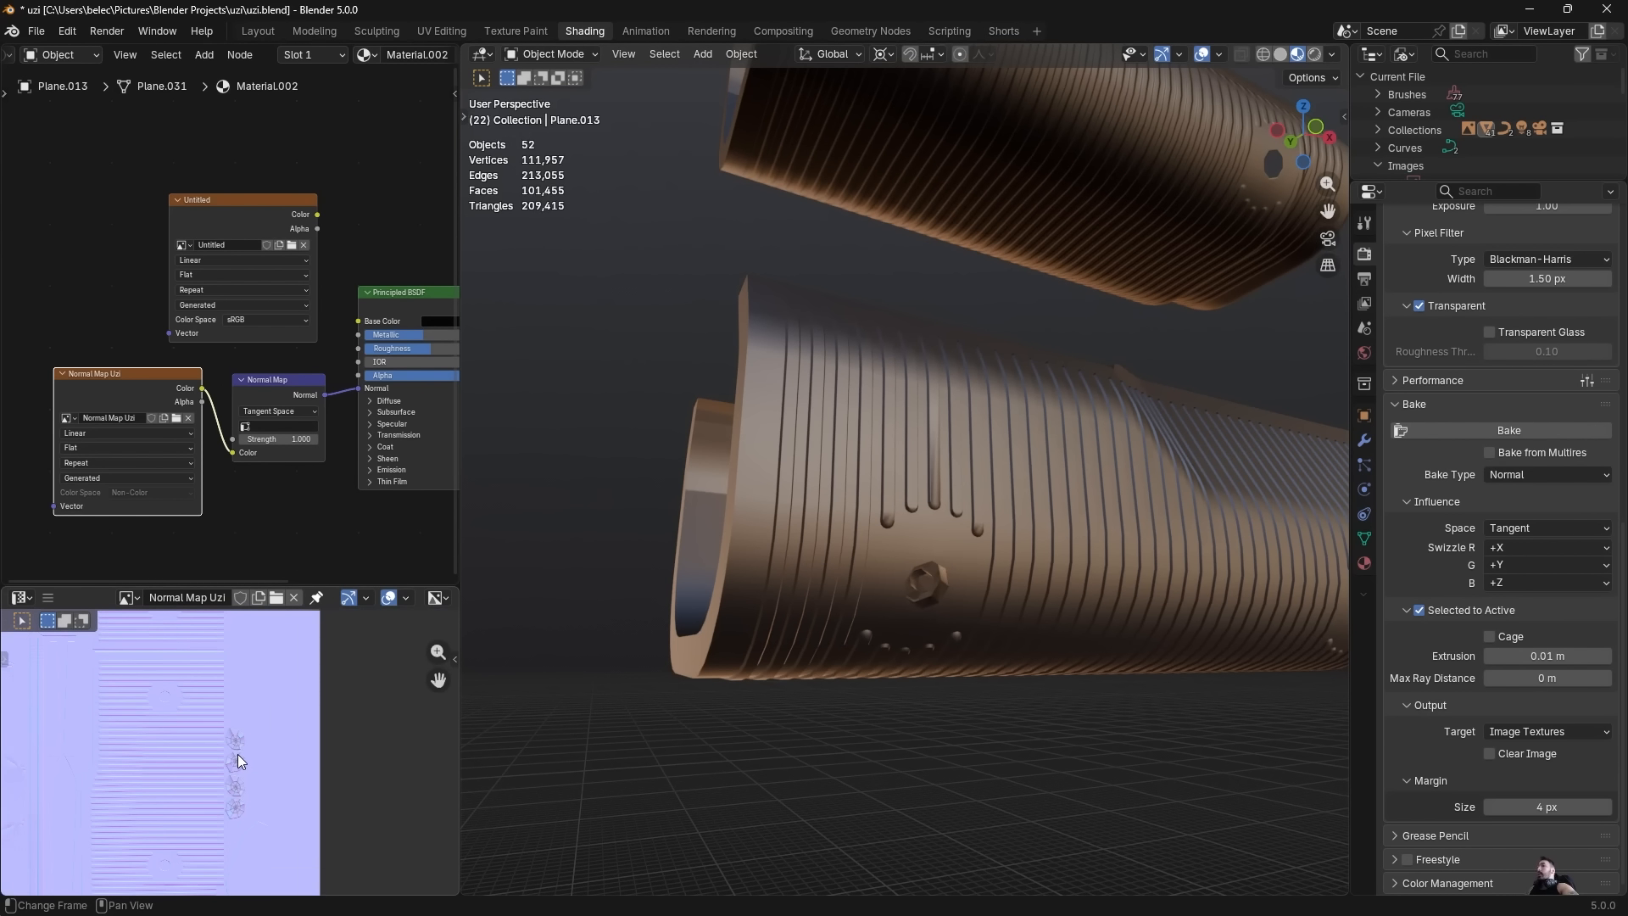
{"action": "scroll", "coordinate": [239, 741], "scroll_direction": "down", "scroll_amount": 2}
Move the bolts 2 m up along Z and join them with the low-poly handguard.
{"action": "left_click", "coordinate": [910, 585]}
{"action": "left_click", "coordinate": [917, 582]}
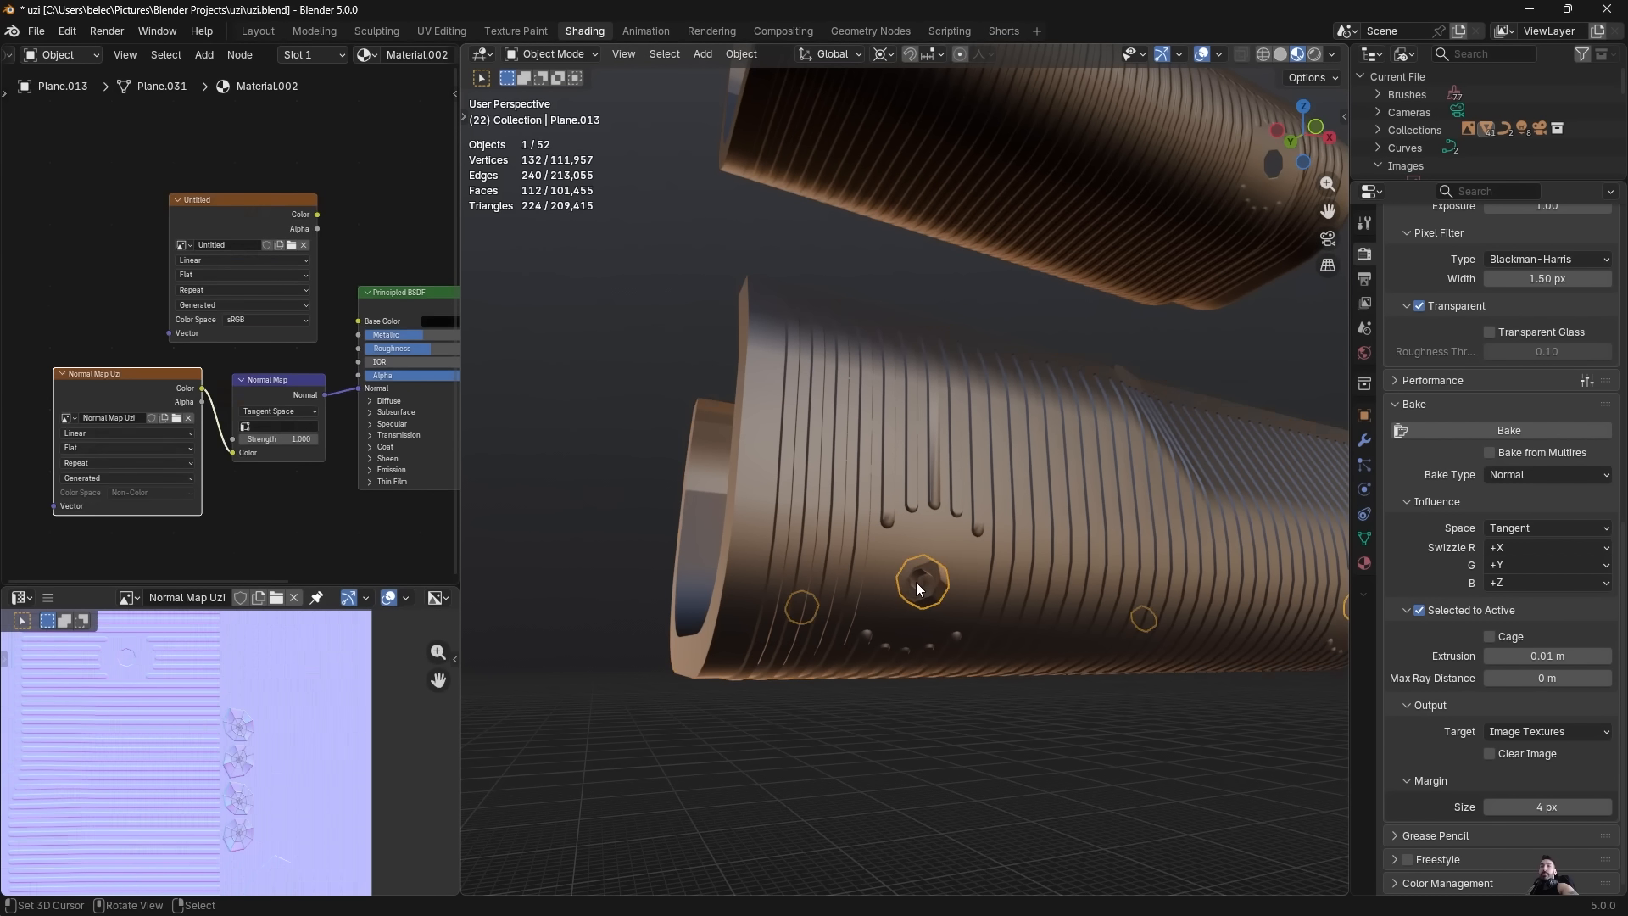
{"action": "middle_click_drag", "start_coordinate": [927, 606], "coordinate": [871, 753], "text": "shift"}
{"action": "key", "text": "g"}
{"action": "key", "text": "z"}
{"action": "key", "text": "1"}
{"action": "left_click", "coordinate": [942, 257]}
{"action": "middle_click_drag", "start_coordinate": [941, 257], "coordinate": [919, 527], "text": "shift"}
{"action": "scroll", "coordinate": [919, 526], "scroll_direction": "up", "scroll_amount": 4}
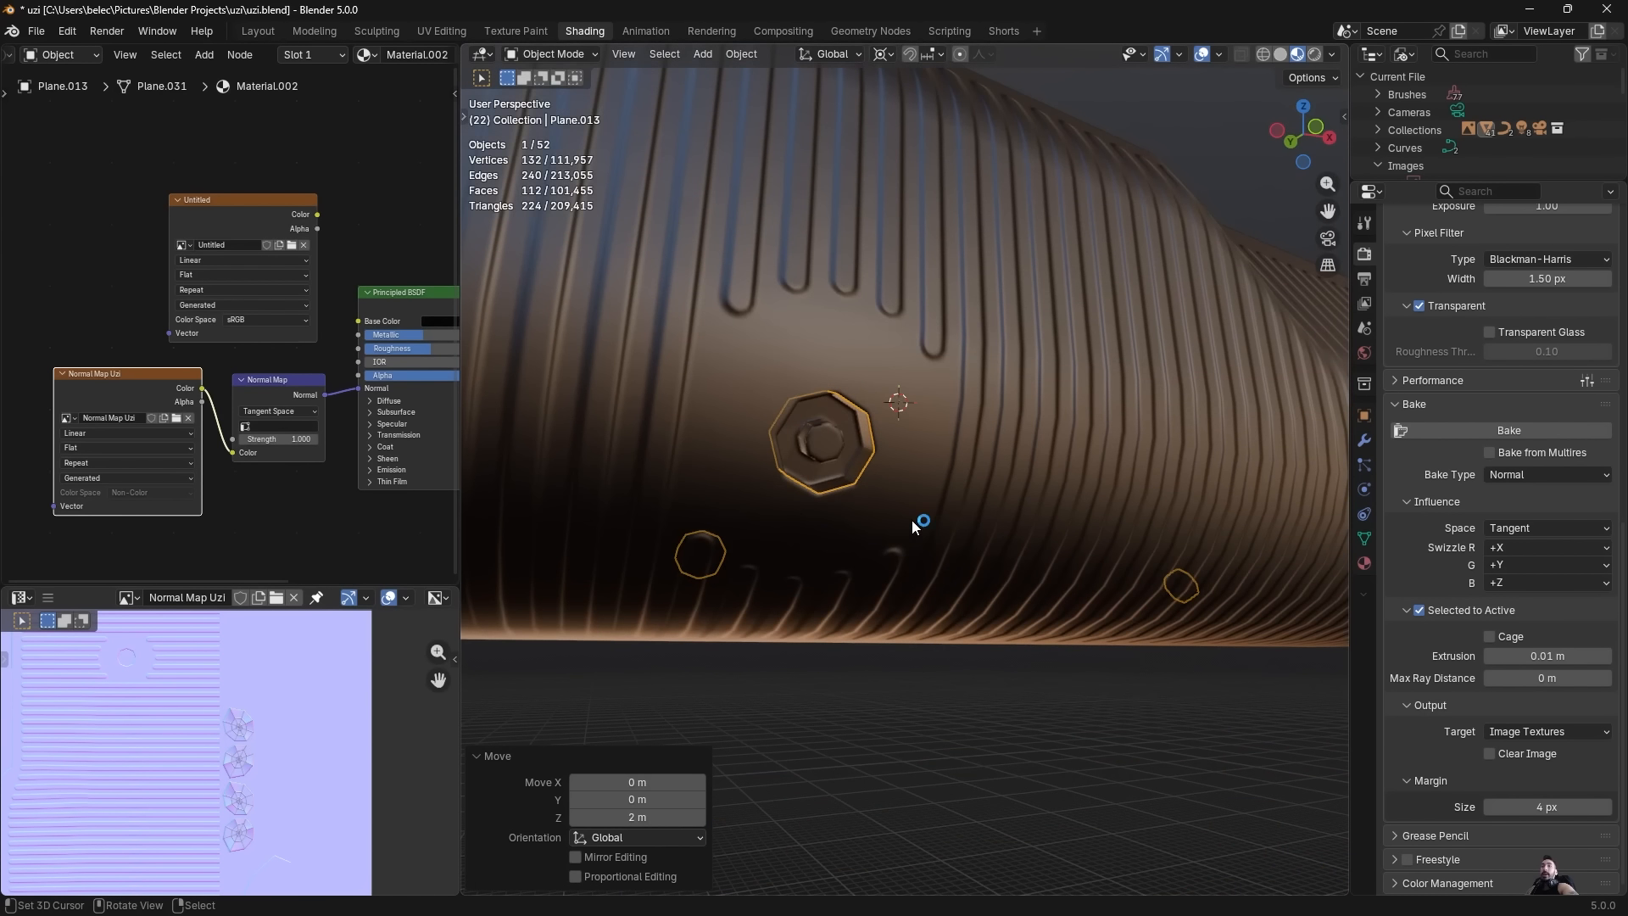
{"action": "left_click", "coordinate": [895, 366], "text": "shift"}
{"action": "key", "text": "ctrl+j"}
Merge all vertices of the joined low-poly mesh by distance to weld the bolts back in.
{"action": "key", "text": "Tab"}
{"action": "key", "text": "shift+z"}
{"action": "scroll", "coordinate": [890, 424], "scroll_direction": "down", "scroll_amount": 3}
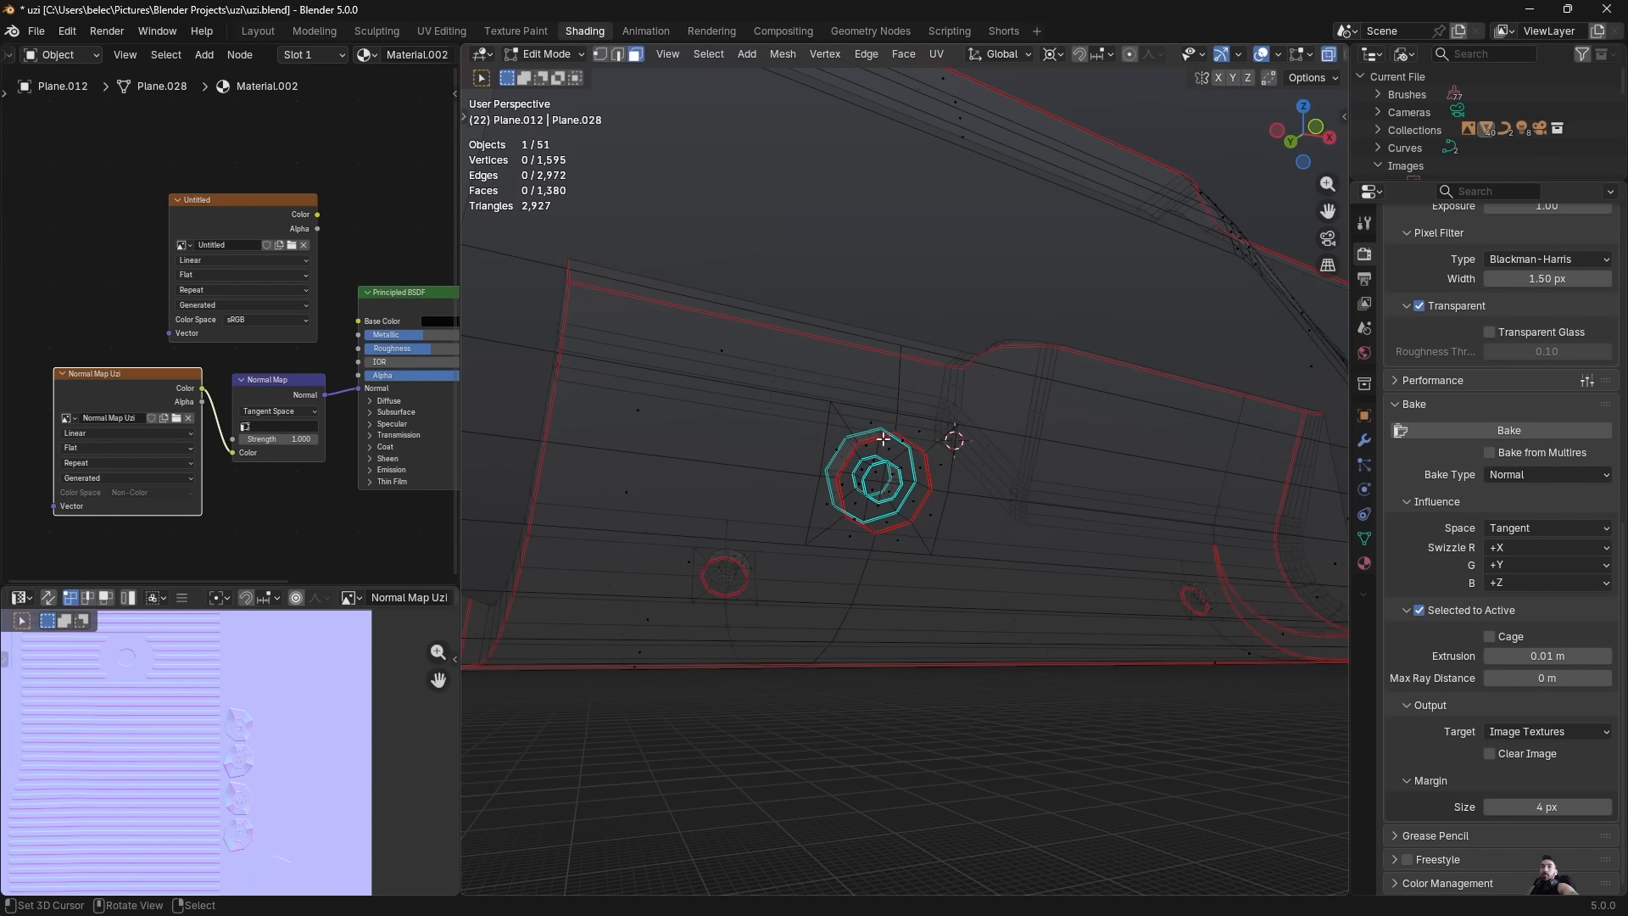
{"action": "key", "text": "1"}
{"action": "key", "text": "a"}
{"action": "mouse_move", "coordinate": [888, 441]}
{"action": "middle_mouse_down"}
{"action": "mouse_move", "coordinate": [850, 464]}
{"action": "mouse_move", "coordinate": [877, 473]}
{"action": "mouse_move", "coordinate": [761, 516]}
{"action": "mouse_move", "coordinate": [928, 551]}
{"action": "mouse_move", "coordinate": [970, 531]}
{"action": "middle_mouse_up"}
{"action": "key", "text": "m"}
{"action": "key", "text": "b"}
{"action": "scroll", "coordinate": [877, 473], "scroll_direction": "up", "scroll_amount": 2}
{"action": "key", "text": "shift+z"}
{"action": "key", "text": "Tab"}
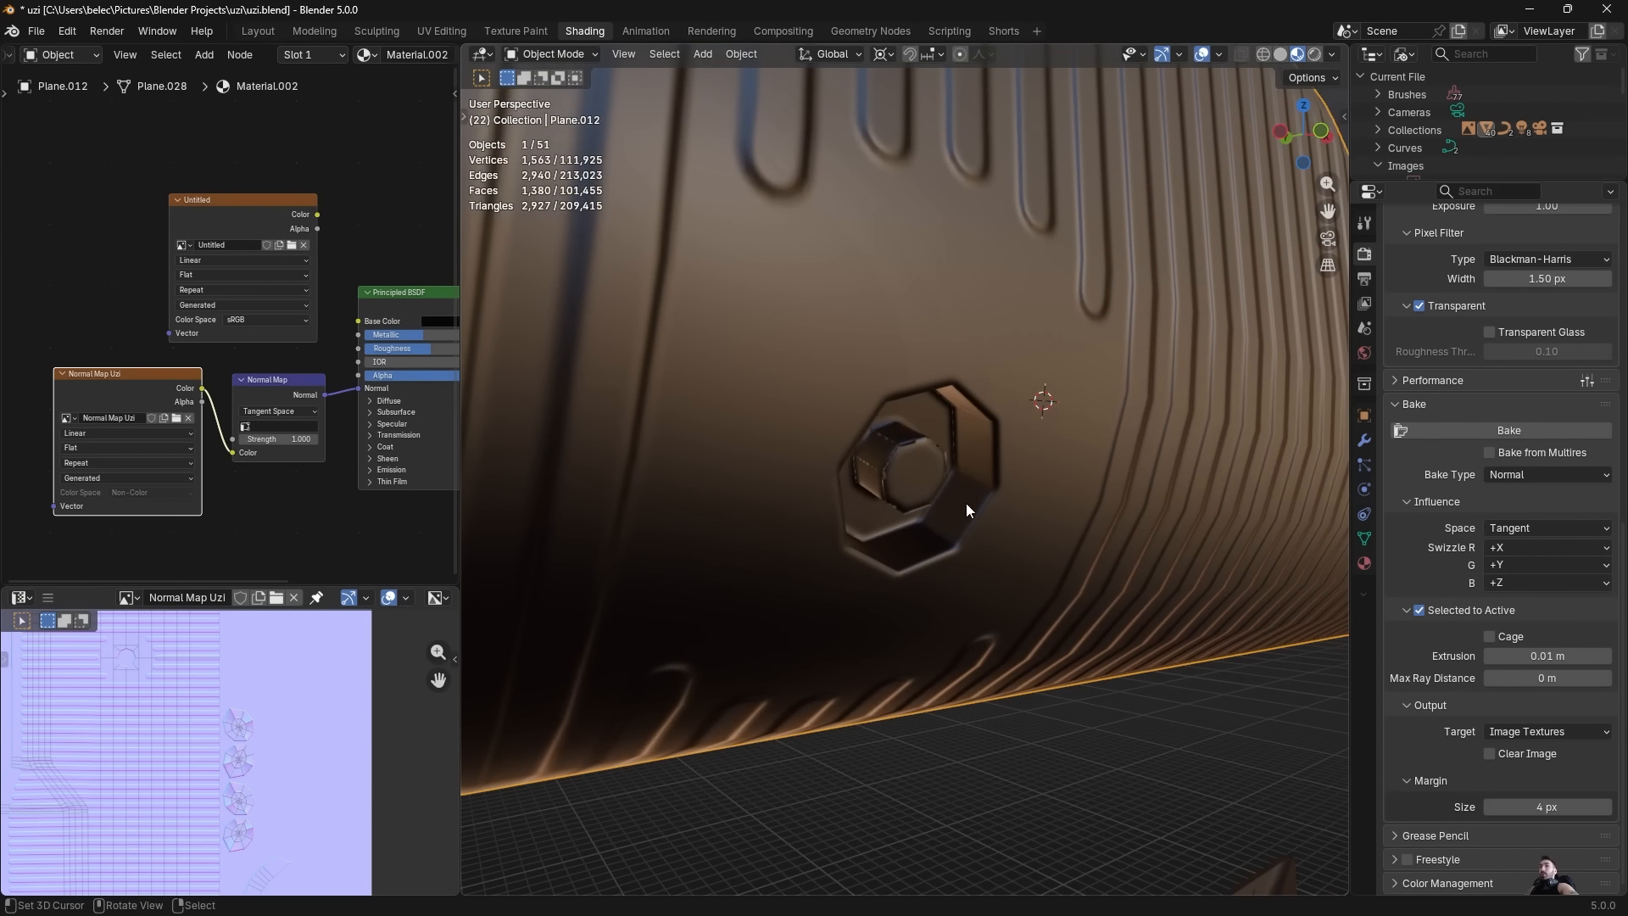
Inspect the bolt's shading up close, then select the four bolts' linked faces and their UV islands.
{"action": "scroll", "coordinate": [931, 497], "scroll_direction": "up", "scroll_amount": 5}
{"action": "mouse_move", "coordinate": [894, 441]}
{"action": "middle_mouse_down"}
{"action": "mouse_move", "coordinate": [895, 477]}
{"action": "mouse_move", "coordinate": [893, 434]}
{"action": "middle_mouse_up"}
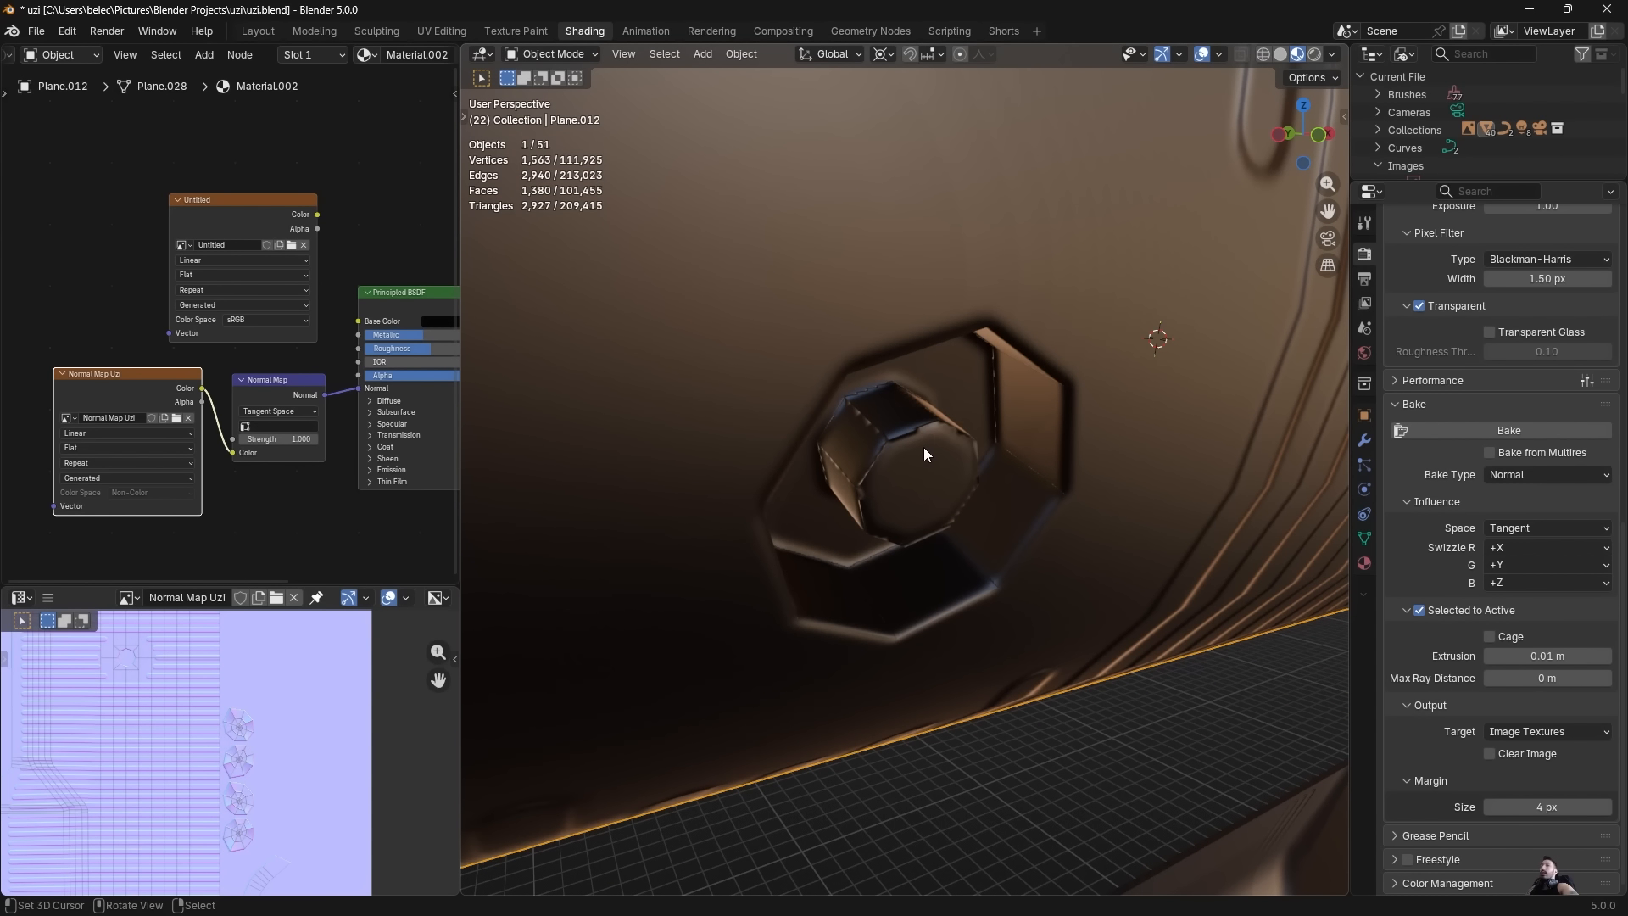
{"action": "scroll", "coordinate": [904, 441], "scroll_direction": "down", "scroll_amount": 2}
{"action": "key", "text": "Tab"}
{"action": "mouse_move", "coordinate": [901, 446]}
{"action": "middle_mouse_down"}
{"action": "mouse_move", "coordinate": [909, 463]}
{"action": "mouse_move", "coordinate": [906, 426]}
{"action": "middle_mouse_up"}
{"action": "key", "text": "alt+a"}
{"action": "key", "text": "l"}
{"action": "middle_click_drag", "start_coordinate": [264, 836], "coordinate": [267, 775]}
{"action": "scroll", "coordinate": [266, 776], "scroll_direction": "up", "scroll_amount": 2}
{"action": "key", "text": "a"}
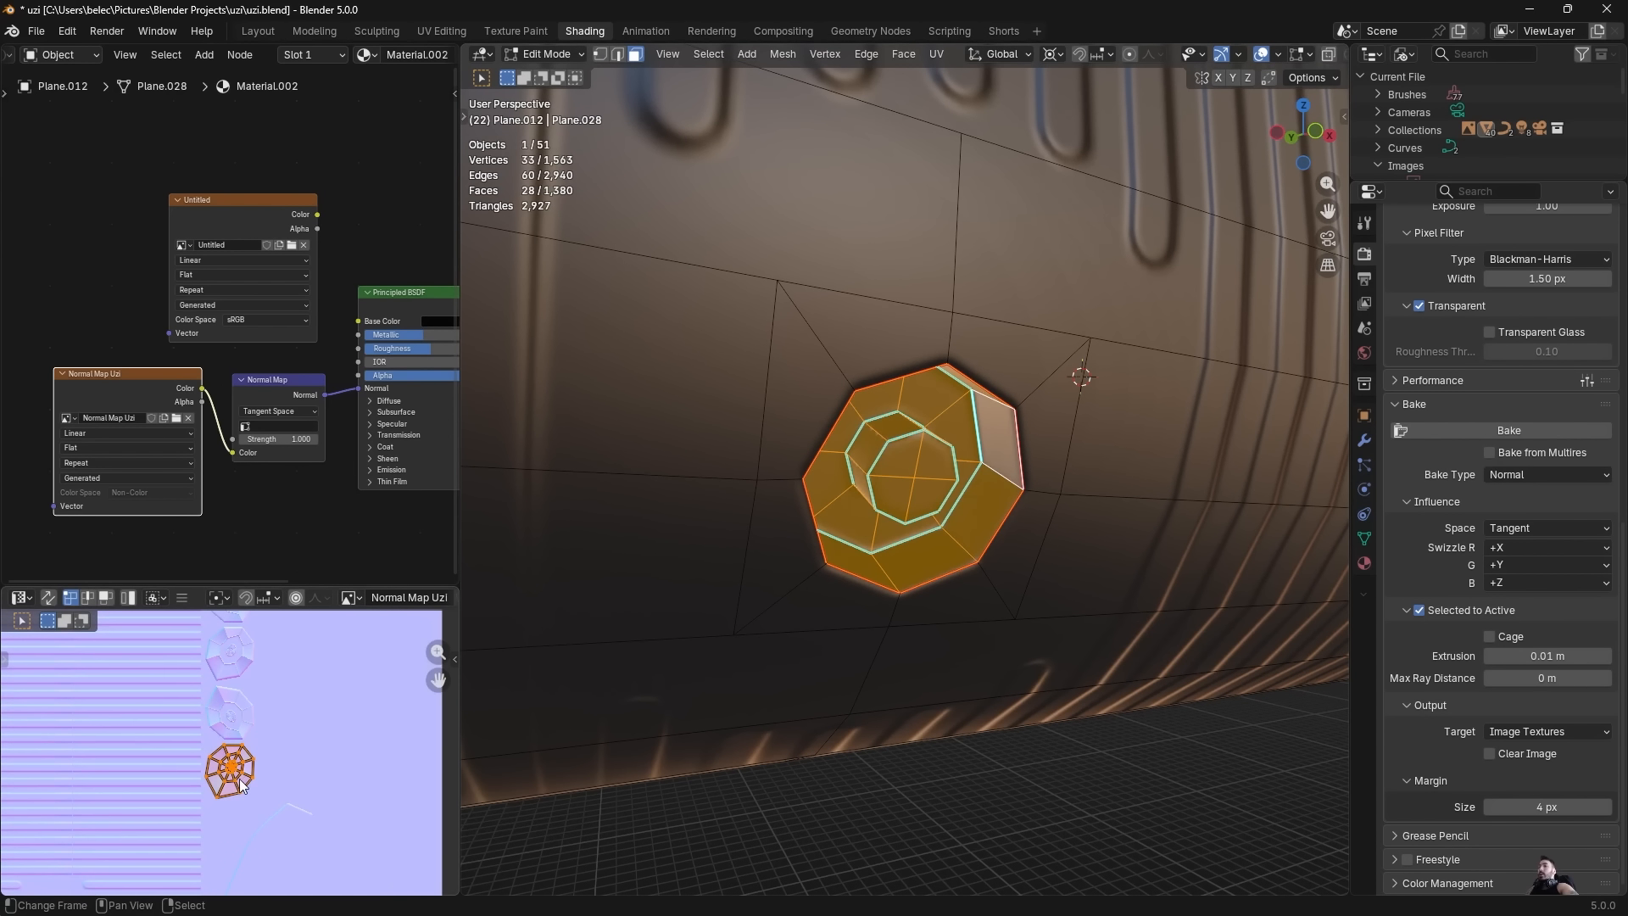
{"action": "right_click", "coordinate": [252, 790]}
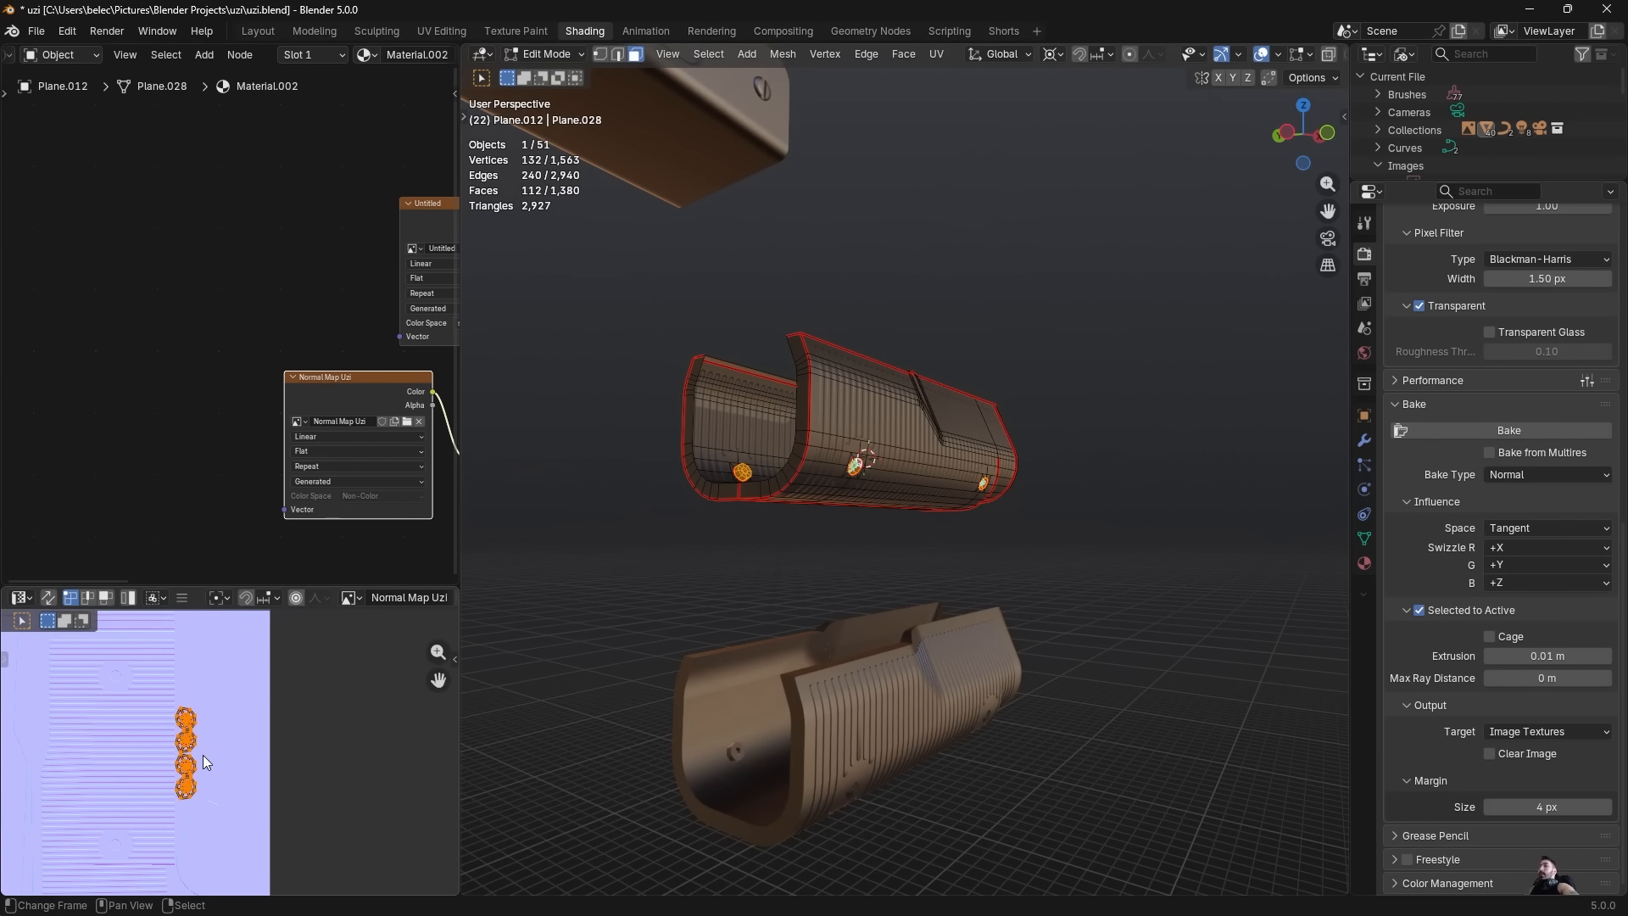
Move the four bolt UV islands to the free strip along the map's edge and scale them to about double size.
{"action": "key", "text": "g"}
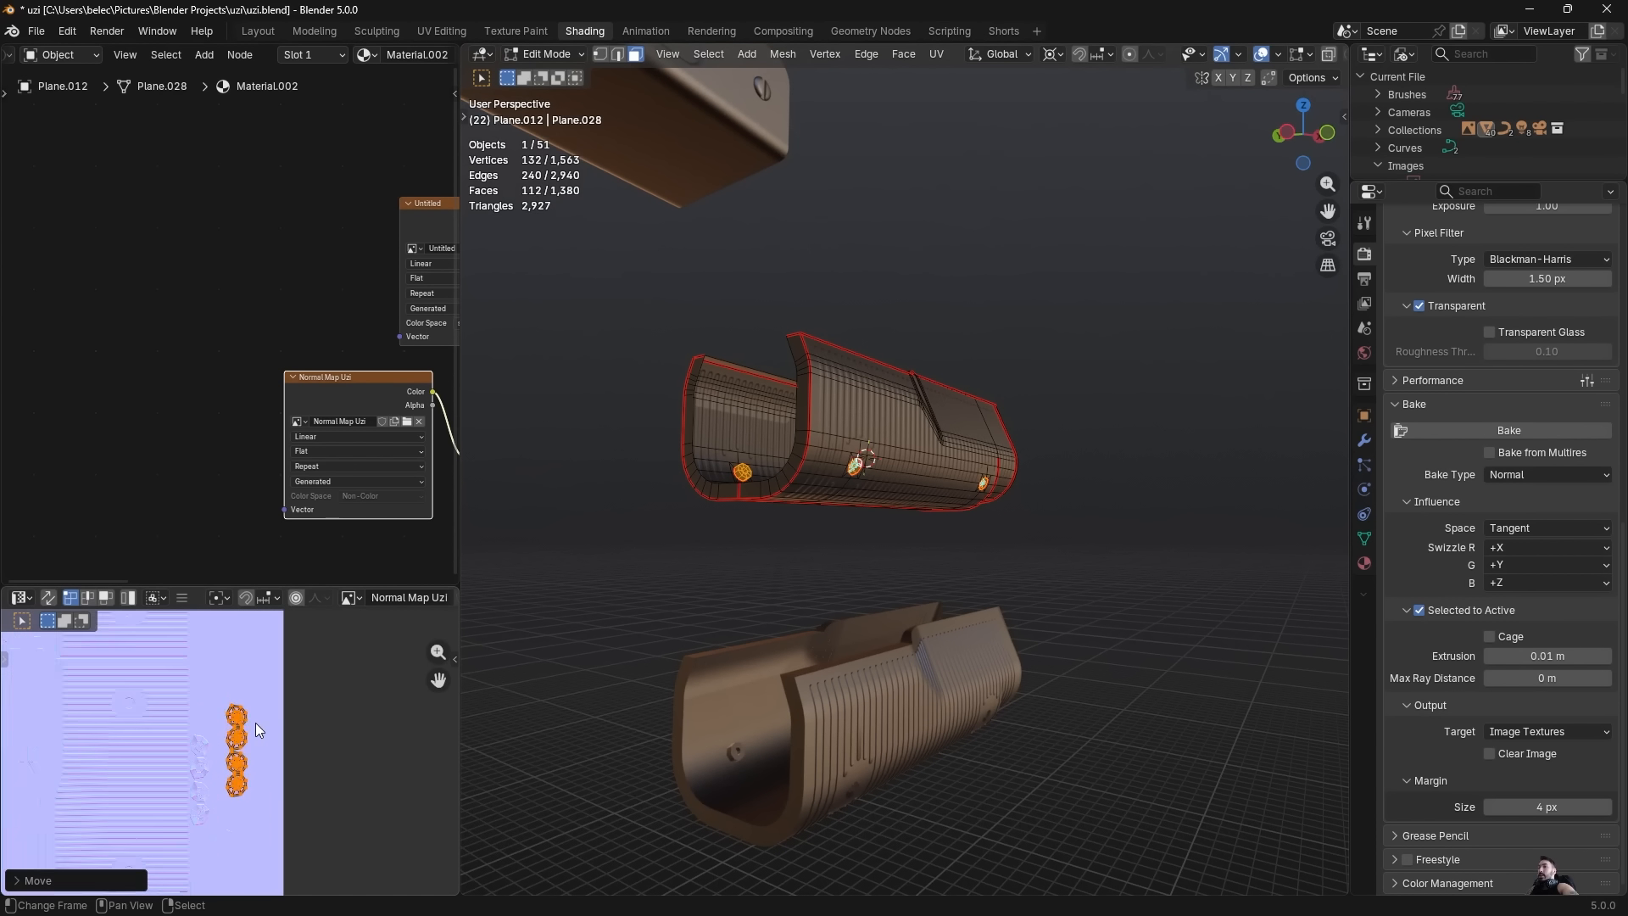
{"action": "key", "text": "s"}
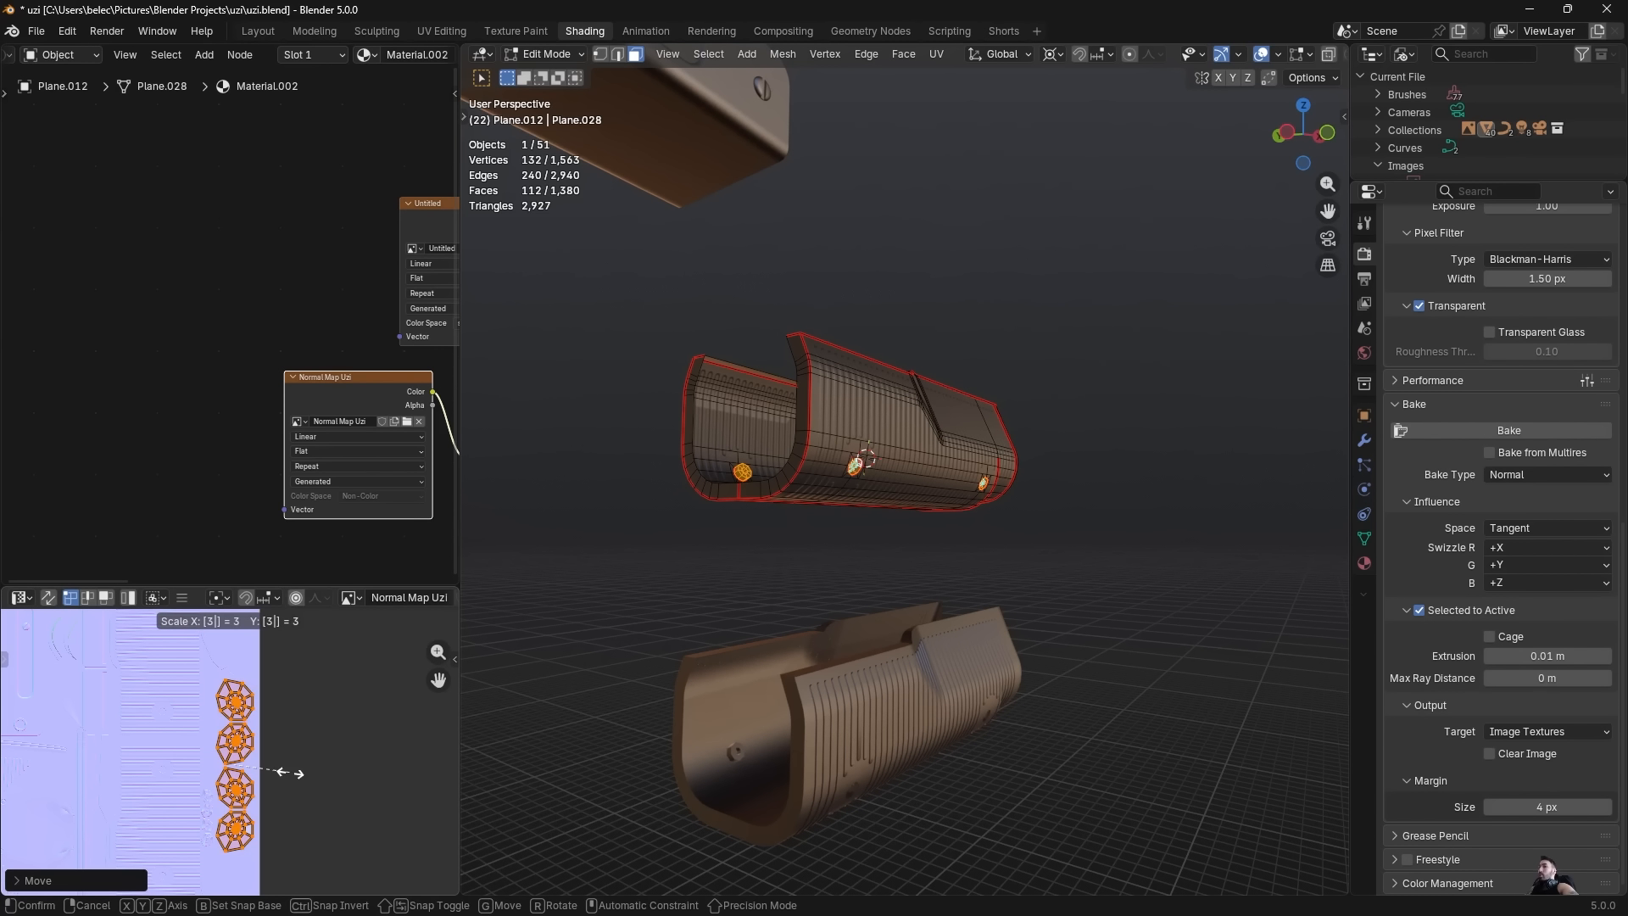
{"action": "scroll", "coordinate": [266, 797], "scroll_direction": "up", "scroll_amount": 2}
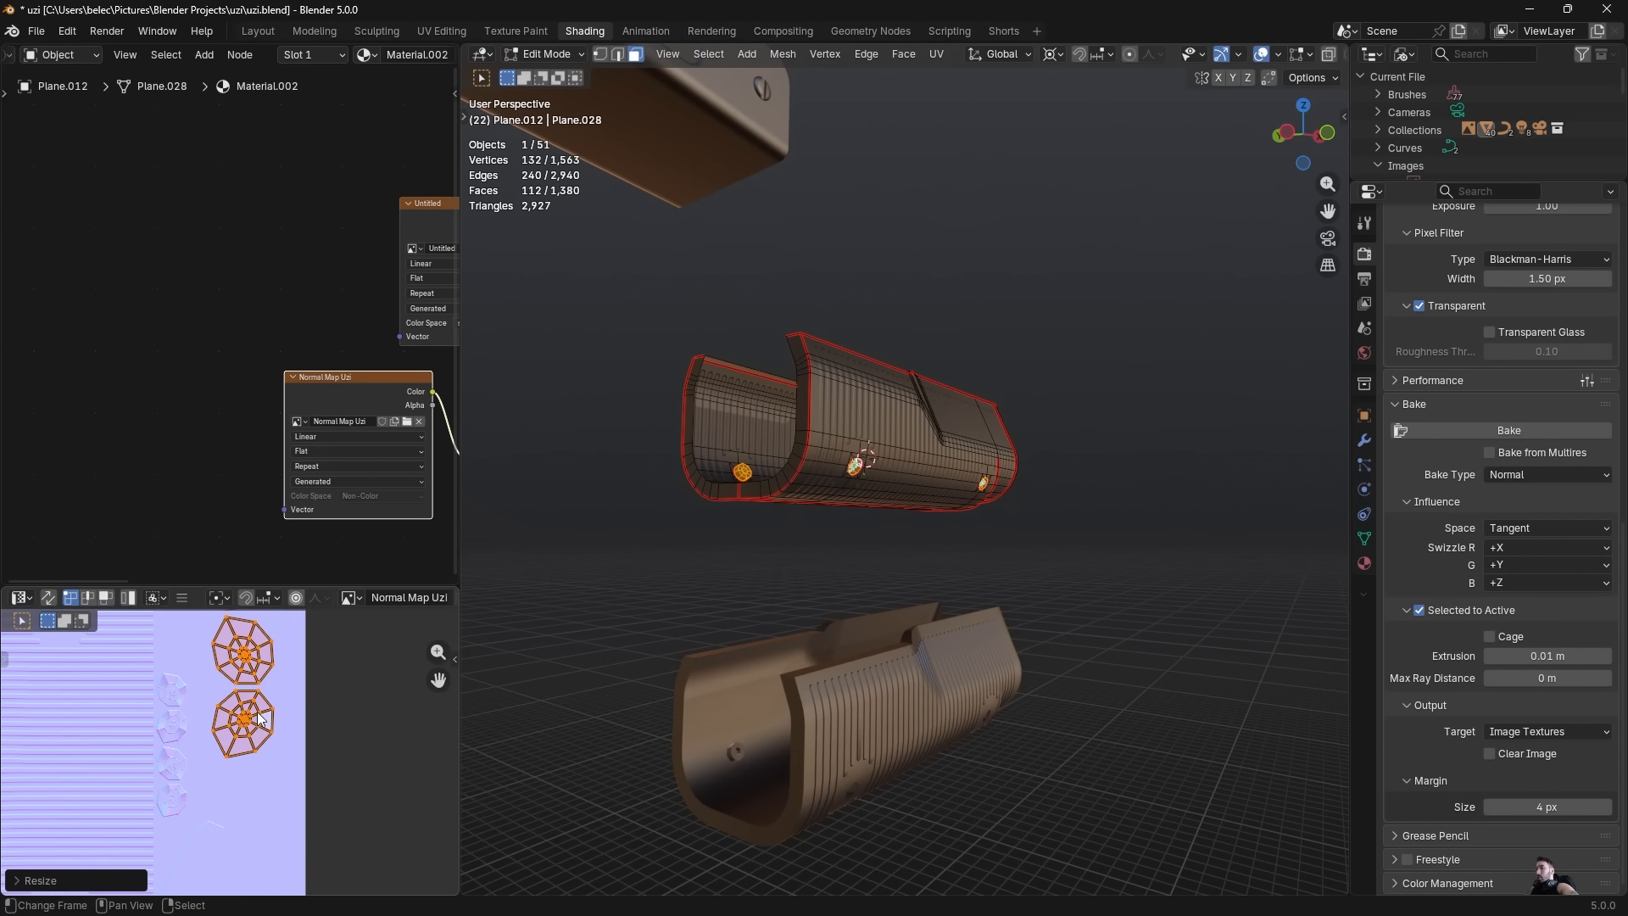
{"action": "key", "text": "a"}
{"action": "key", "text": "alt+a"}
{"action": "key", "text": "b"}
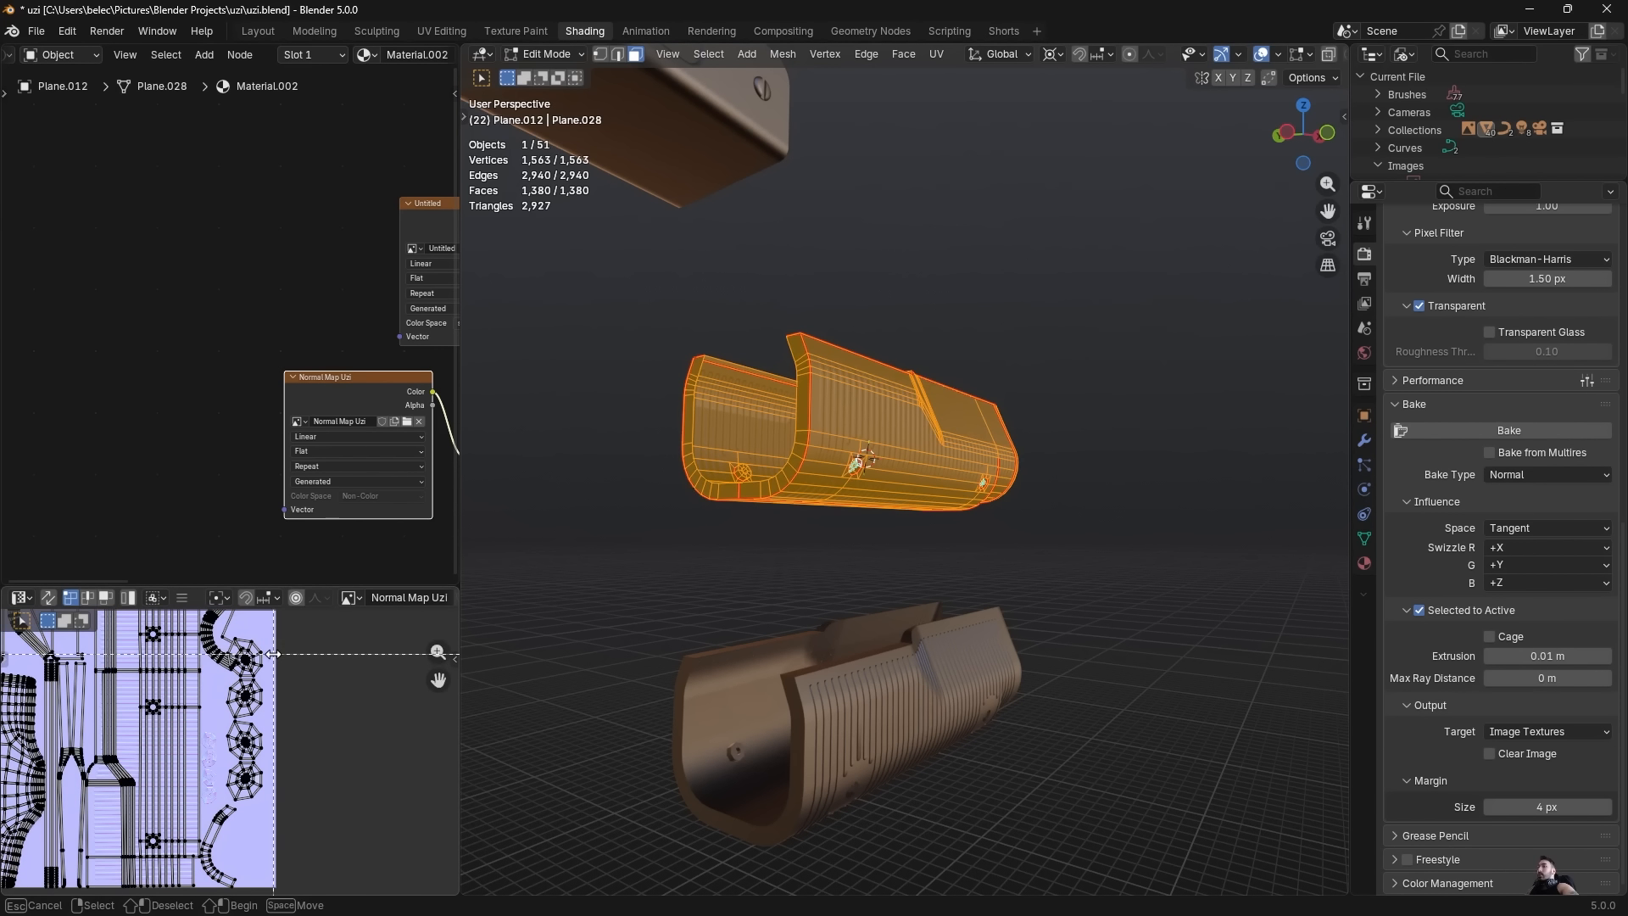
{"action": "key", "text": "g"}
Separate the bolts from the low-poly mesh again and move them 2 m down along Z into the high-poly handguard.
{"action": "middle_click_drag", "start_coordinate": [290, 774], "coordinate": [382, 729]}
{"action": "key", "text": "Tab"}
{"action": "key", "text": "shift+z"}
{"action": "middle_click_drag", "start_coordinate": [913, 446], "coordinate": [890, 394]}
{"action": "right_click", "coordinate": [875, 388]}
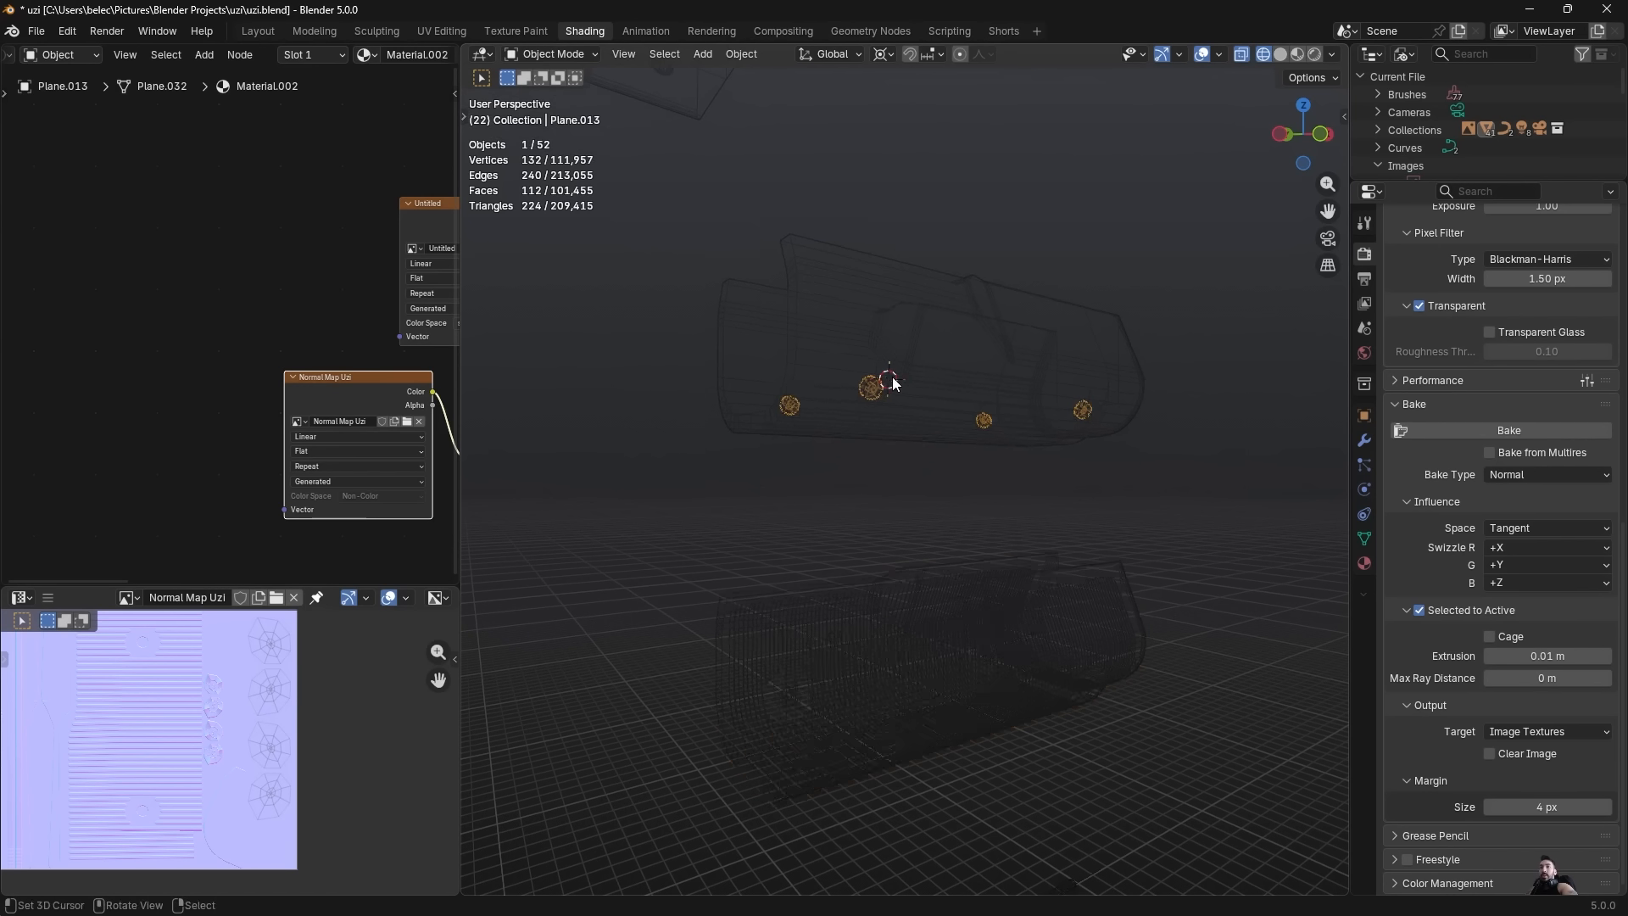
{"action": "key", "text": "shift+z"}
{"action": "key", "text": "shift+d"}
{"action": "key", "text": "z"}
{"action": "left_click", "coordinate": [942, 717], "text": "ctrl"}
{"action": "middle_click_drag", "start_coordinate": [942, 713], "coordinate": [969, 451], "text": "shift"}
{"action": "scroll", "coordinate": [966, 454], "scroll_direction": "up", "scroll_amount": 2}
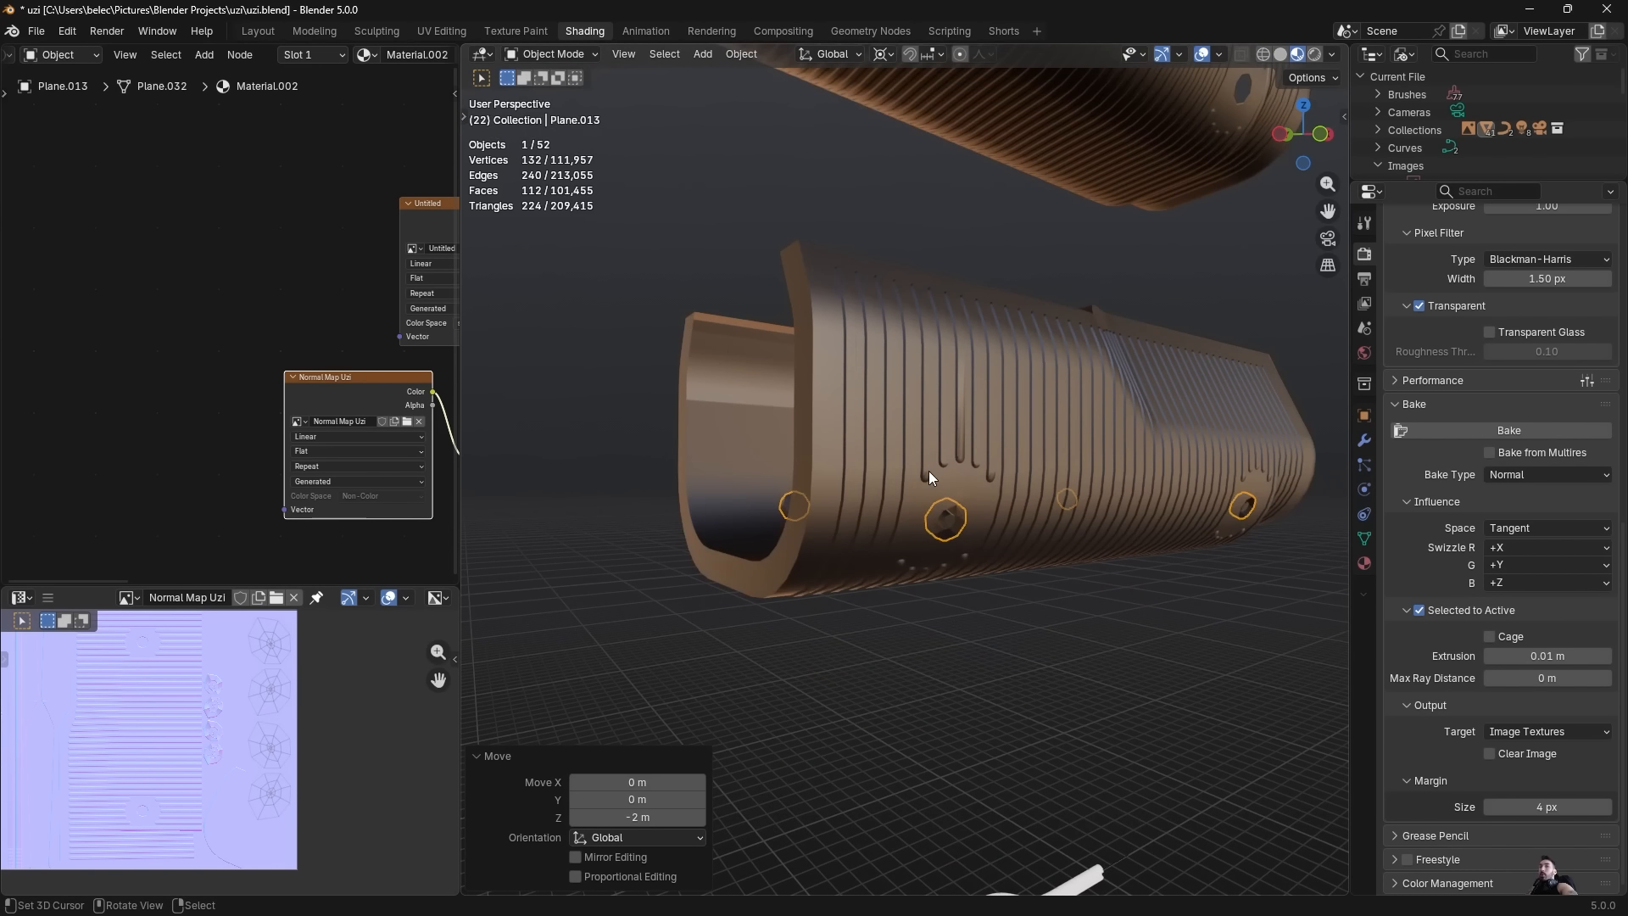
Rebake the bolts' normals from the high-poly handguard, then rejoin and merge the bolts into the low-poly handguard.
{"action": "right_click", "coordinate": [929, 471]}
{"action": "key", "text": "shift+z"}
{"action": "right_click", "coordinate": [947, 520], "text": "shift"}
{"action": "middle_click_drag", "start_coordinate": [947, 522], "coordinate": [929, 536]}
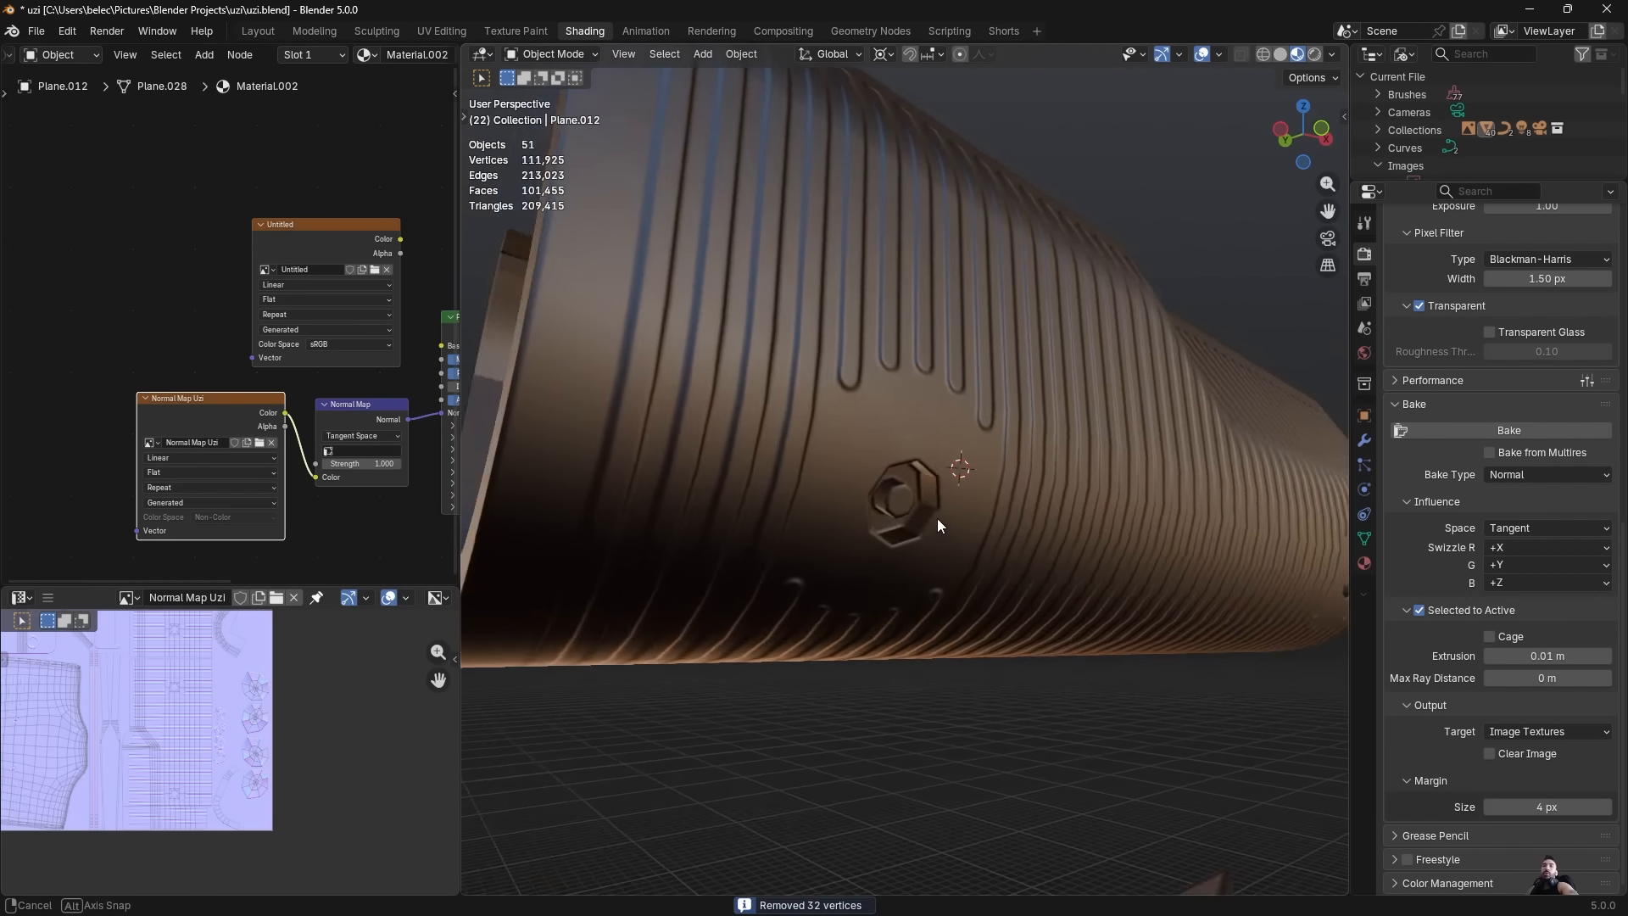
{"action": "scroll", "coordinate": [938, 517], "scroll_direction": "up", "scroll_amount": 4}
{"action": "middle_click_drag", "start_coordinate": [938, 518], "coordinate": [827, 421]}
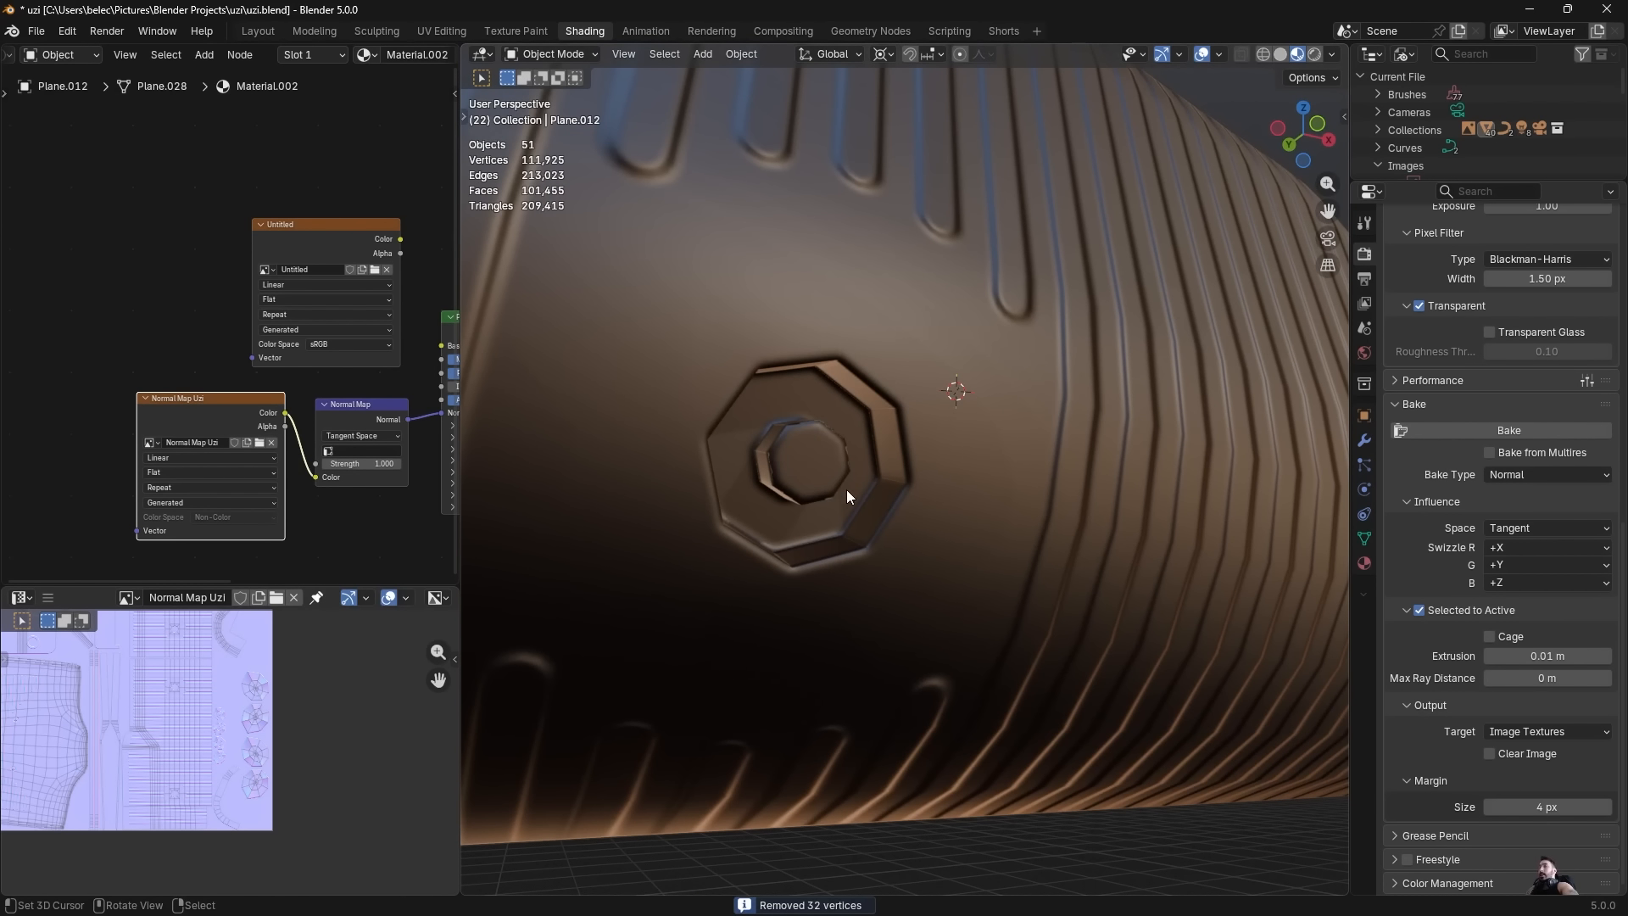
Save the Normal Map Uzi image to a file and save the project, checking the baked handguard.
{"action": "scroll", "coordinate": [847, 490], "scroll_direction": "down", "scroll_amount": 5}
{"action": "middle_click_drag", "start_coordinate": [846, 490], "coordinate": [880, 547]}
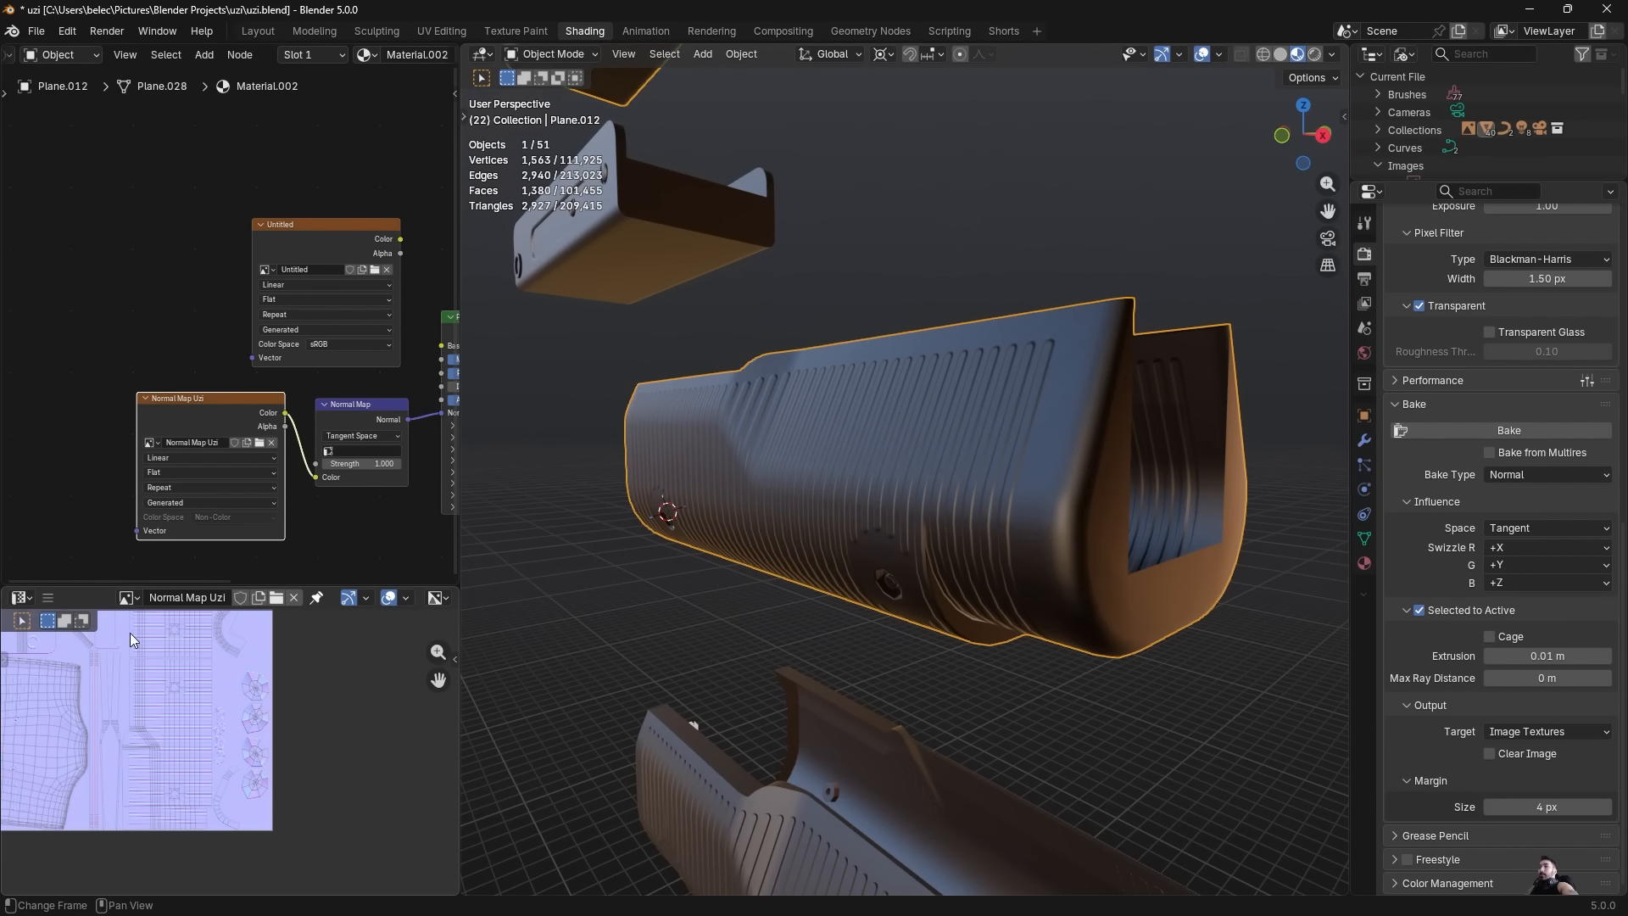
{"action": "middle_click_drag", "start_coordinate": [130, 633], "coordinate": [237, 702]}
{"action": "mouse_move", "coordinate": [80, 637]}
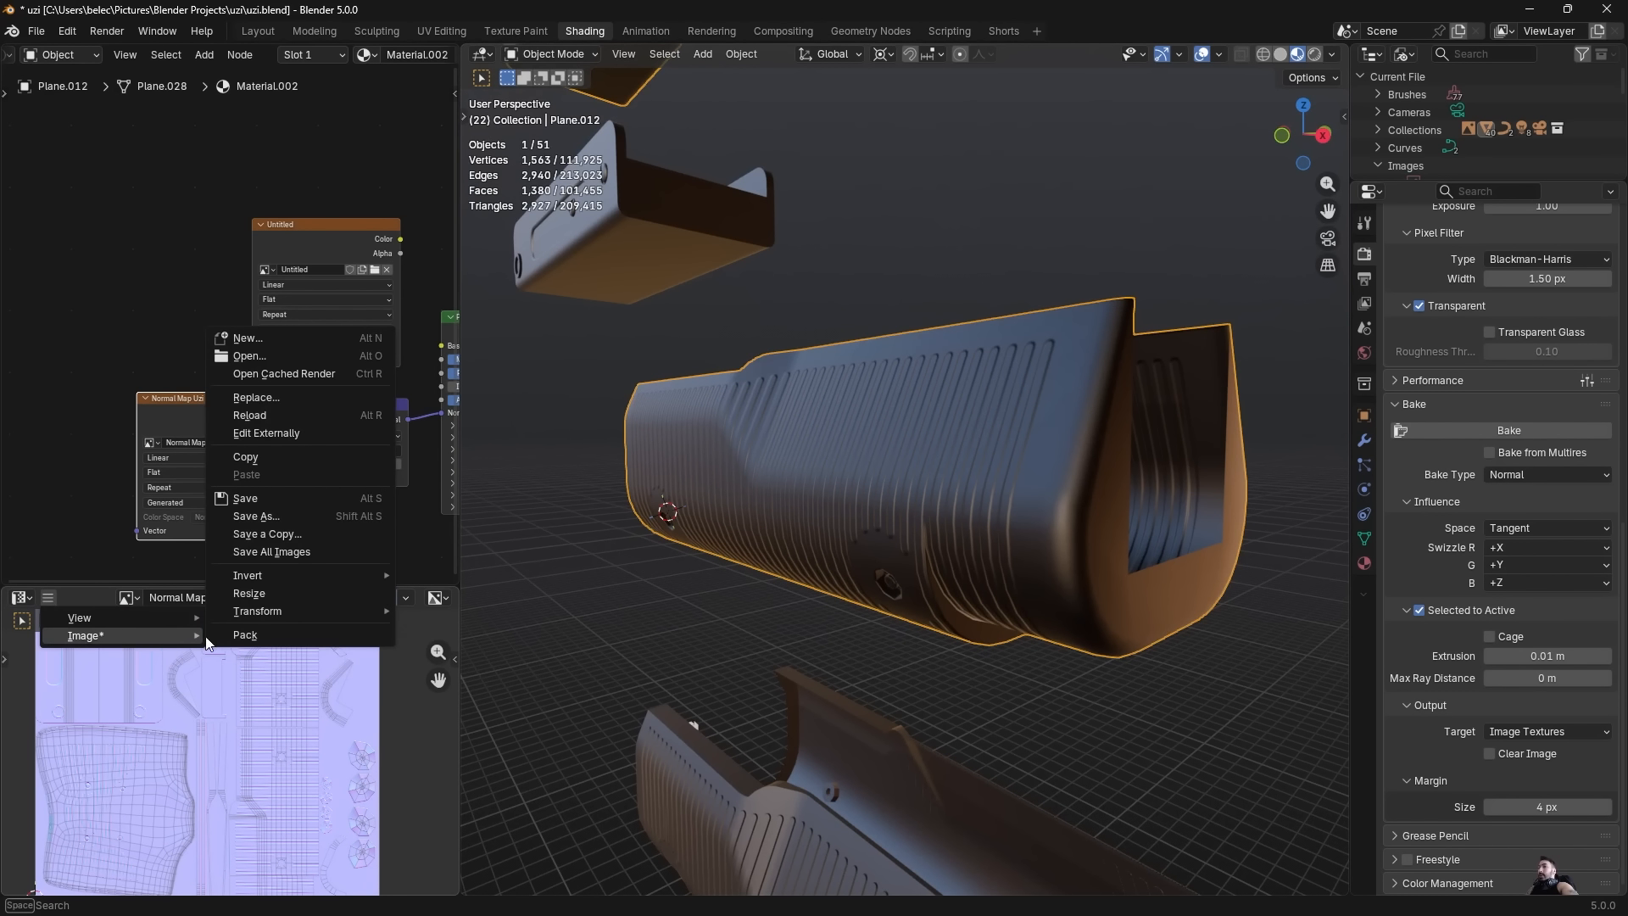
{"action": "left_click", "coordinate": [255, 522]}
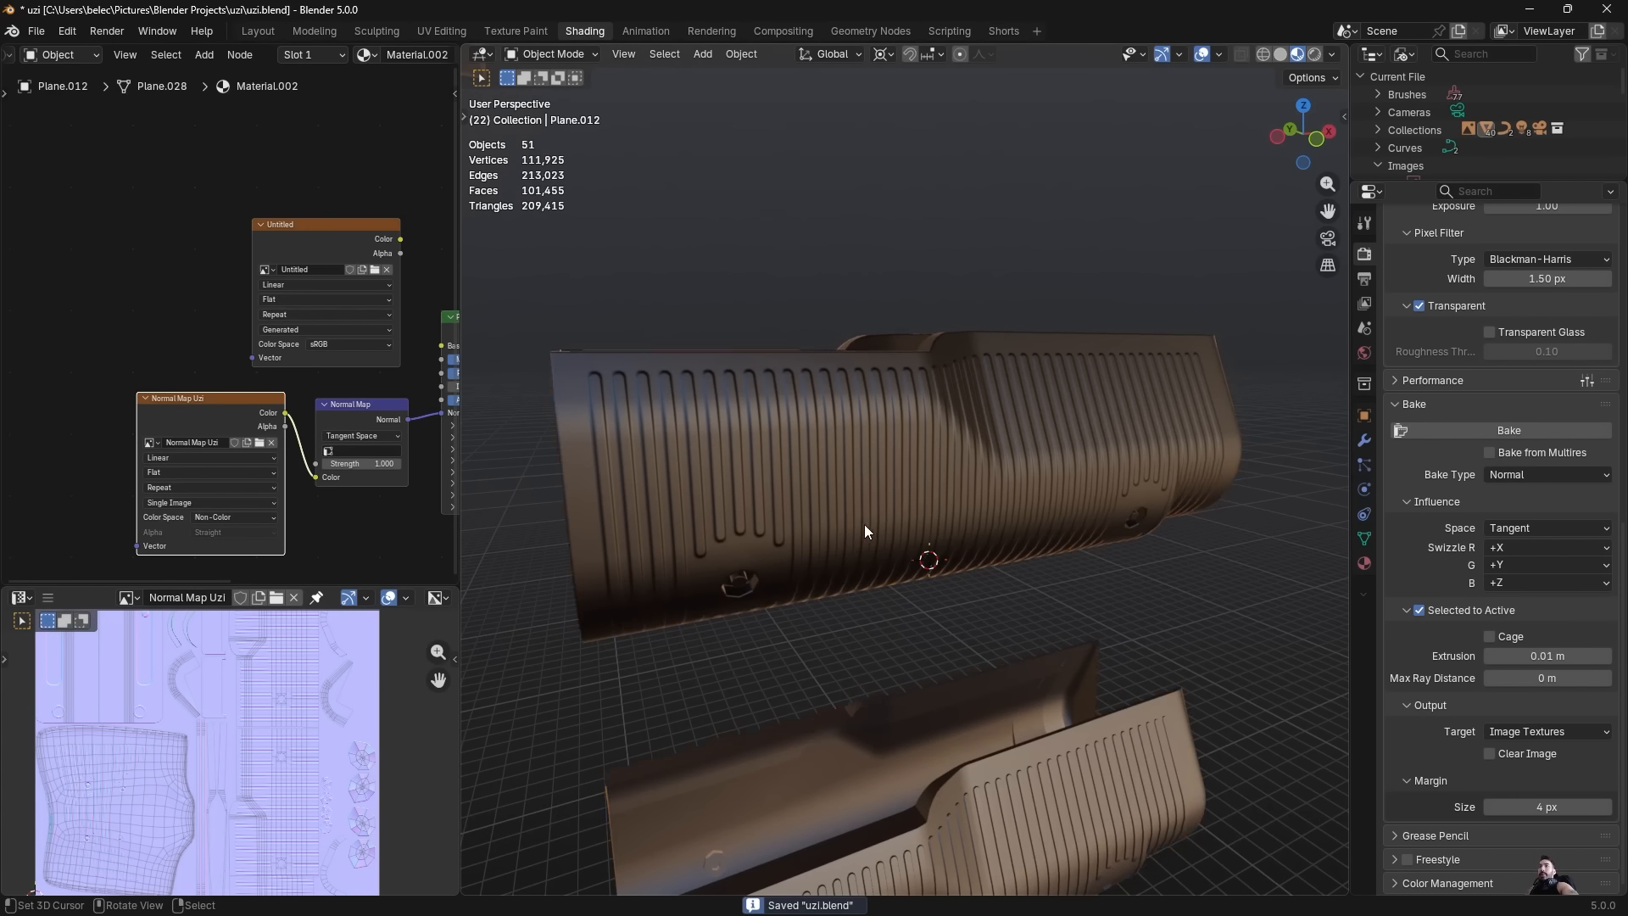
{"action": "middle_click_drag", "start_coordinate": [864, 524], "coordinate": [837, 516]}
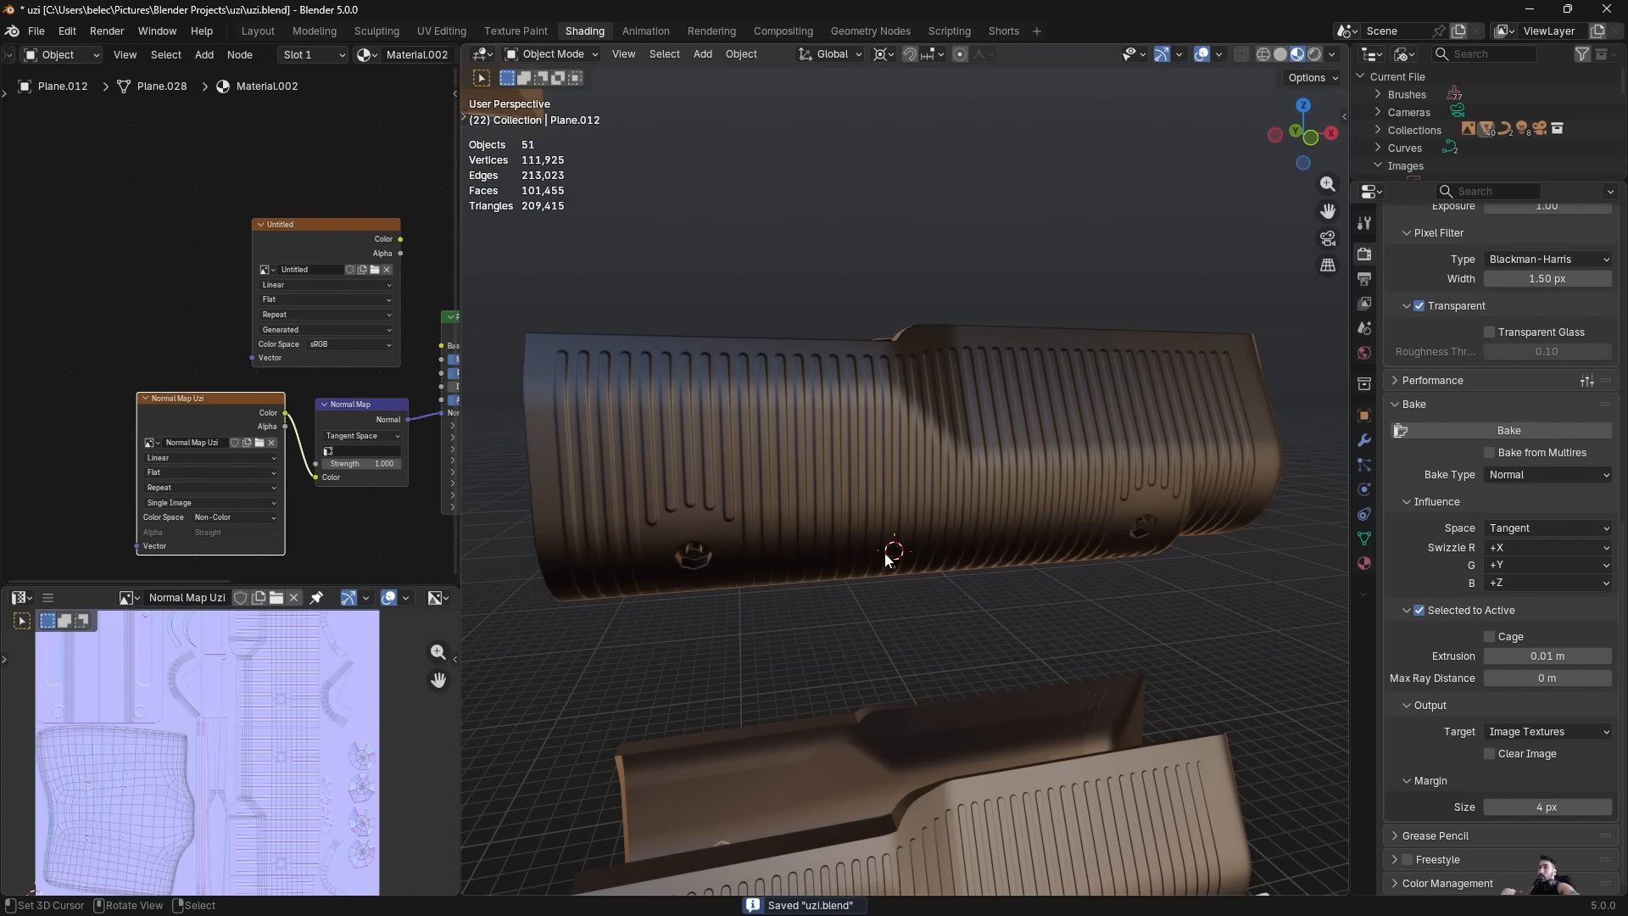
{"action": "middle_click_drag", "start_coordinate": [887, 587], "coordinate": [772, 518]}
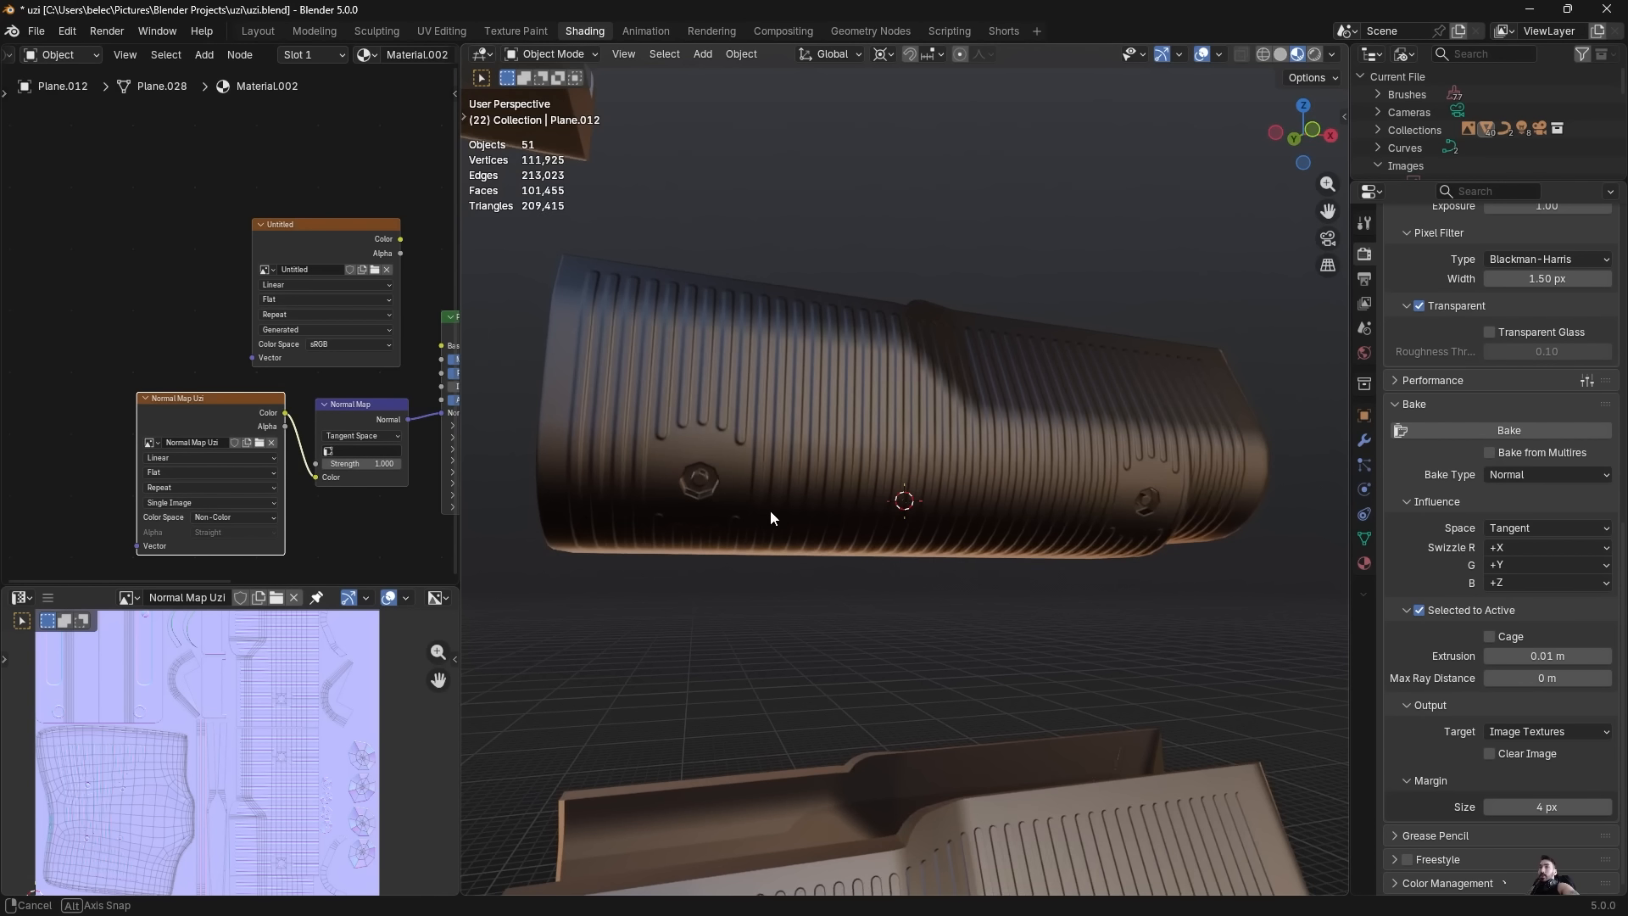
Move the low-poly parts down along Z until the handguard sits on the gun model.
{"action": "key", "text": "g"}
{"action": "key", "text": "z"}
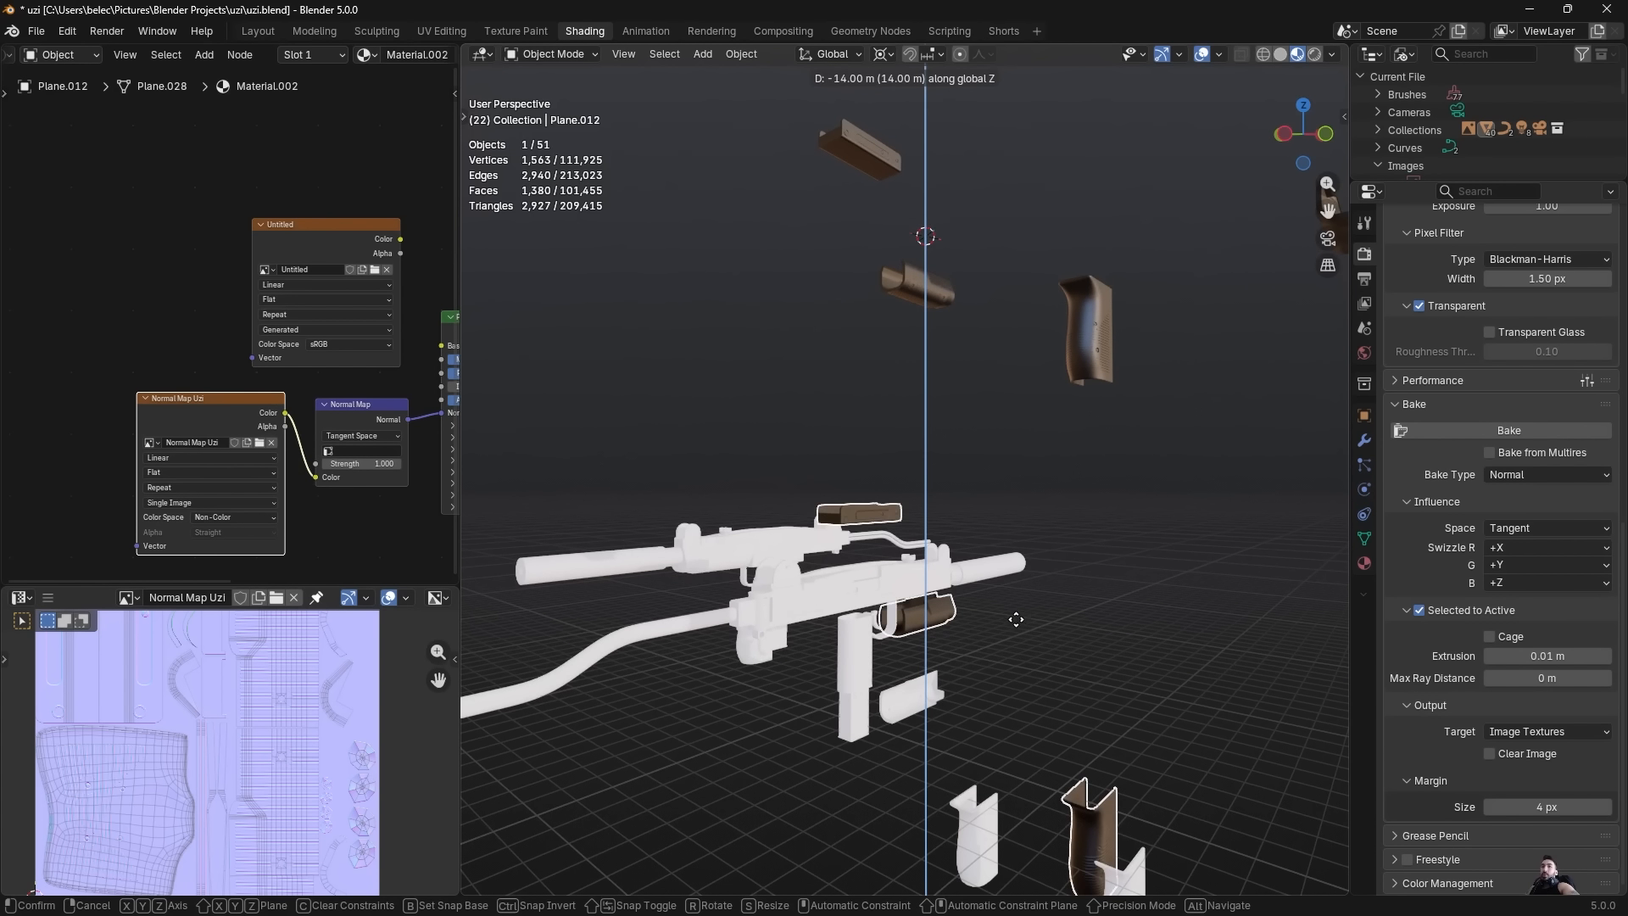
{"action": "left_click", "coordinate": [1000, 597]}
Select the grip housing within the low-poly mesh and move it along Z into place on the gun.
{"action": "key", "text": "Tab"}
{"action": "key", "text": "alt+z"}
{"action": "key", "text": "alt+a"}
{"action": "key", "text": "b"}
{"action": "left_click_drag", "start_coordinate": [744, 408], "coordinate": [958, 543]}
{"action": "key", "text": "g"}
{"action": "key", "text": "z"}
{"action": "left_click", "coordinate": [955, 625]}
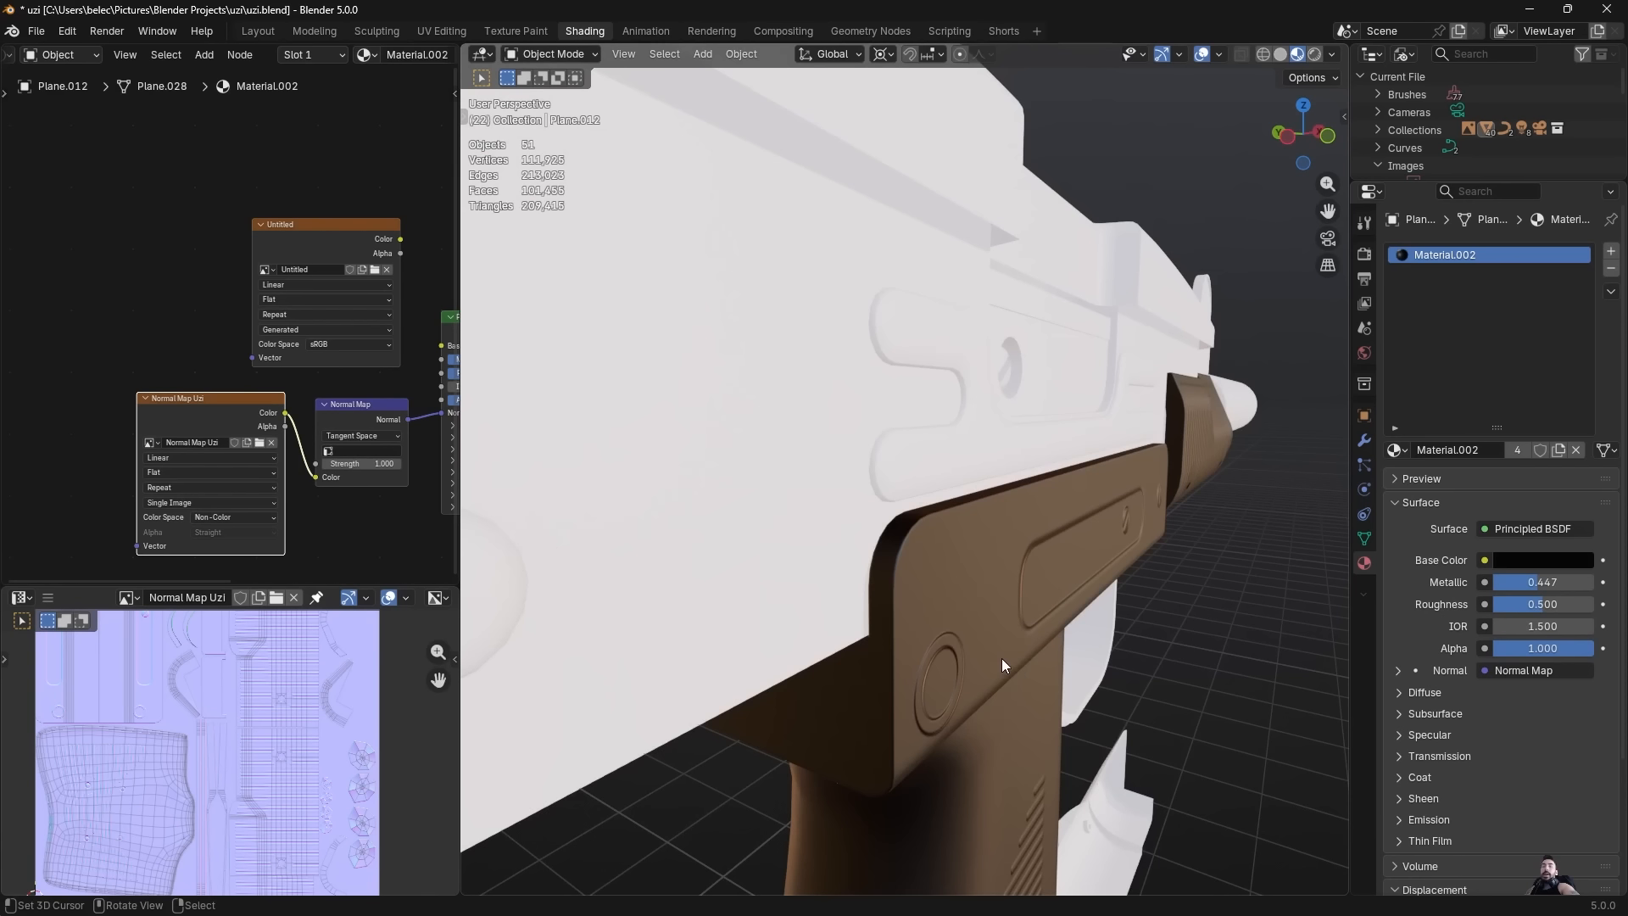
Check the mesh statistics of the baked low-poly parts and of the whole assembled low-poly gun.
{"action": "middle_click_drag", "start_coordinate": [1000, 658], "coordinate": [829, 458]}
{"action": "left_click", "coordinate": [829, 458]}
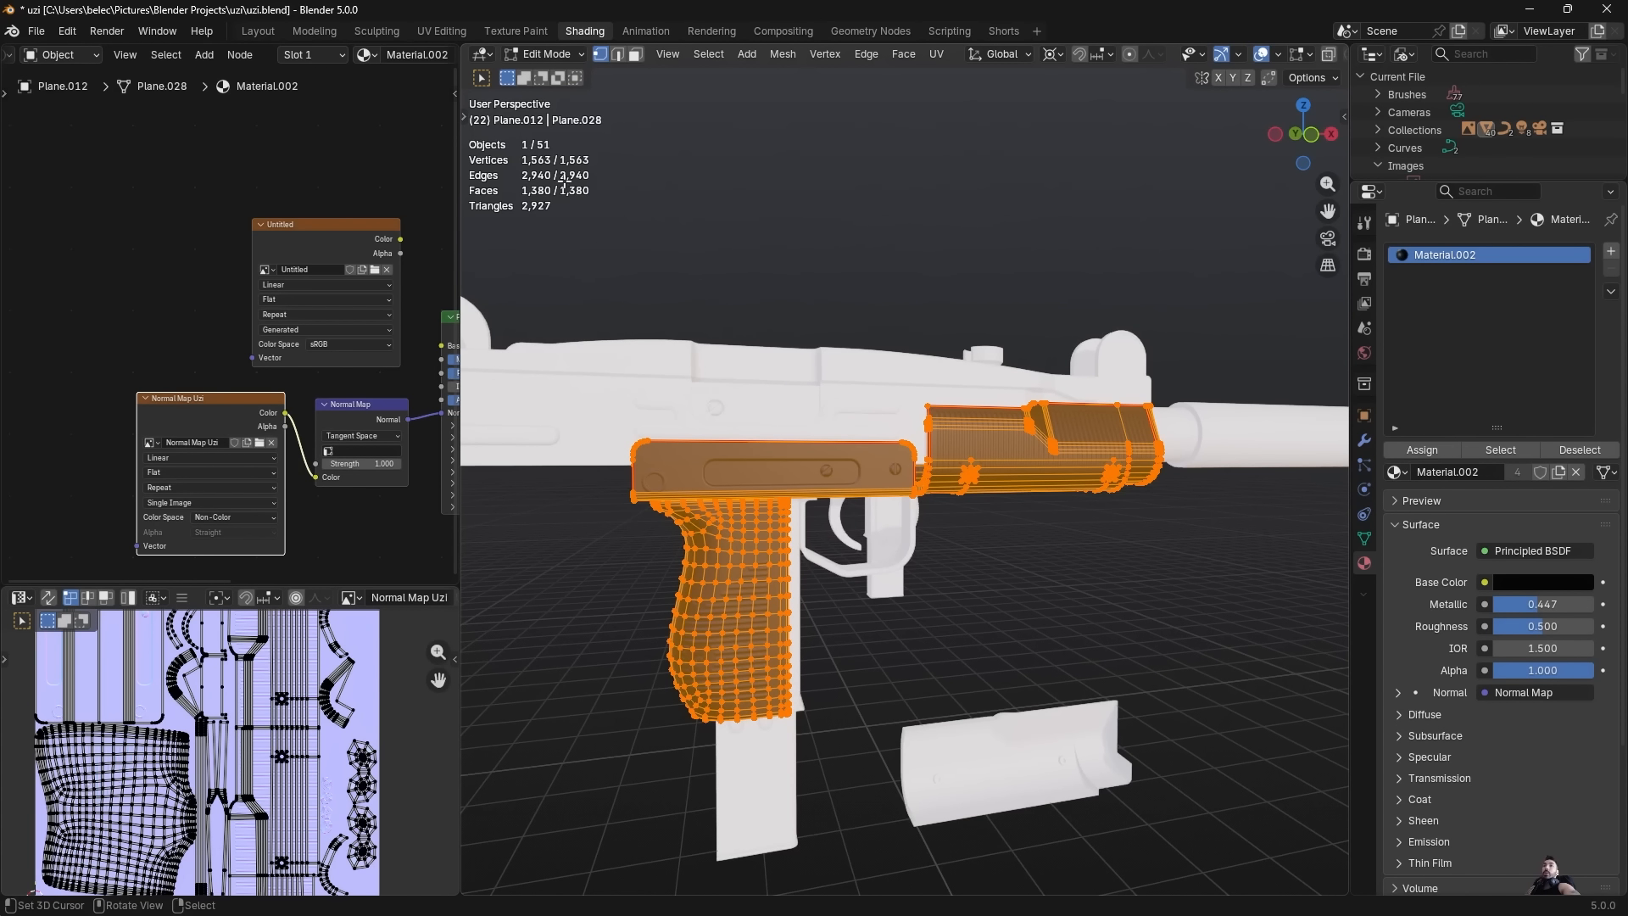
{"action": "scroll", "coordinate": [577, 178], "scroll_direction": "down", "scroll_amount": 4}
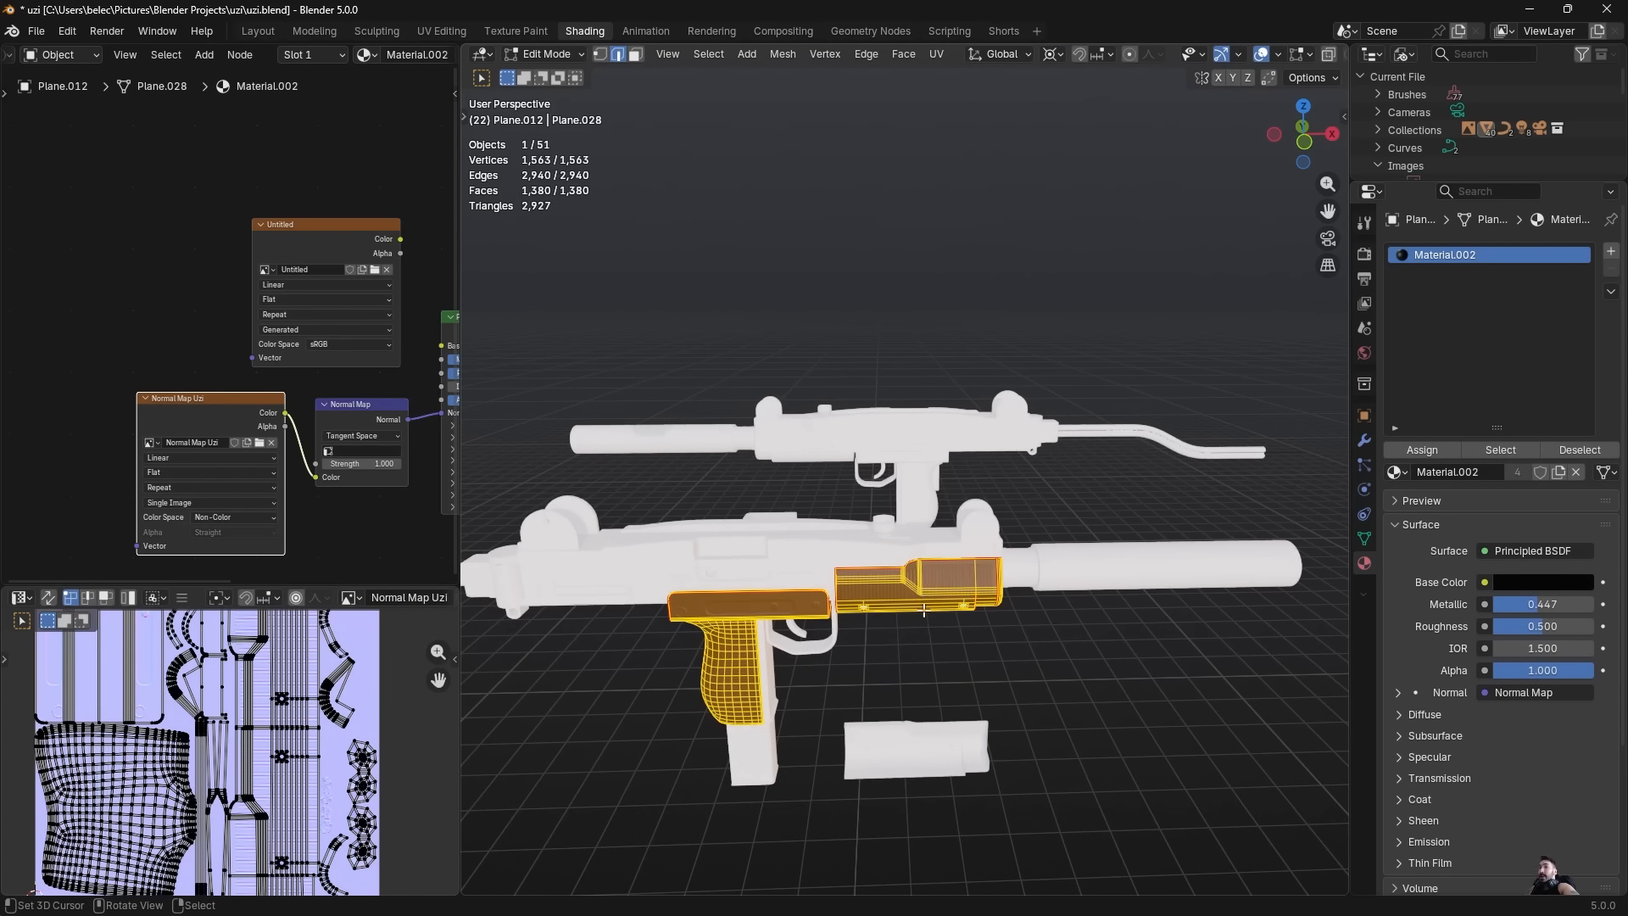
{"action": "scroll", "coordinate": [965, 628], "scroll_direction": "up", "scroll_amount": 3}
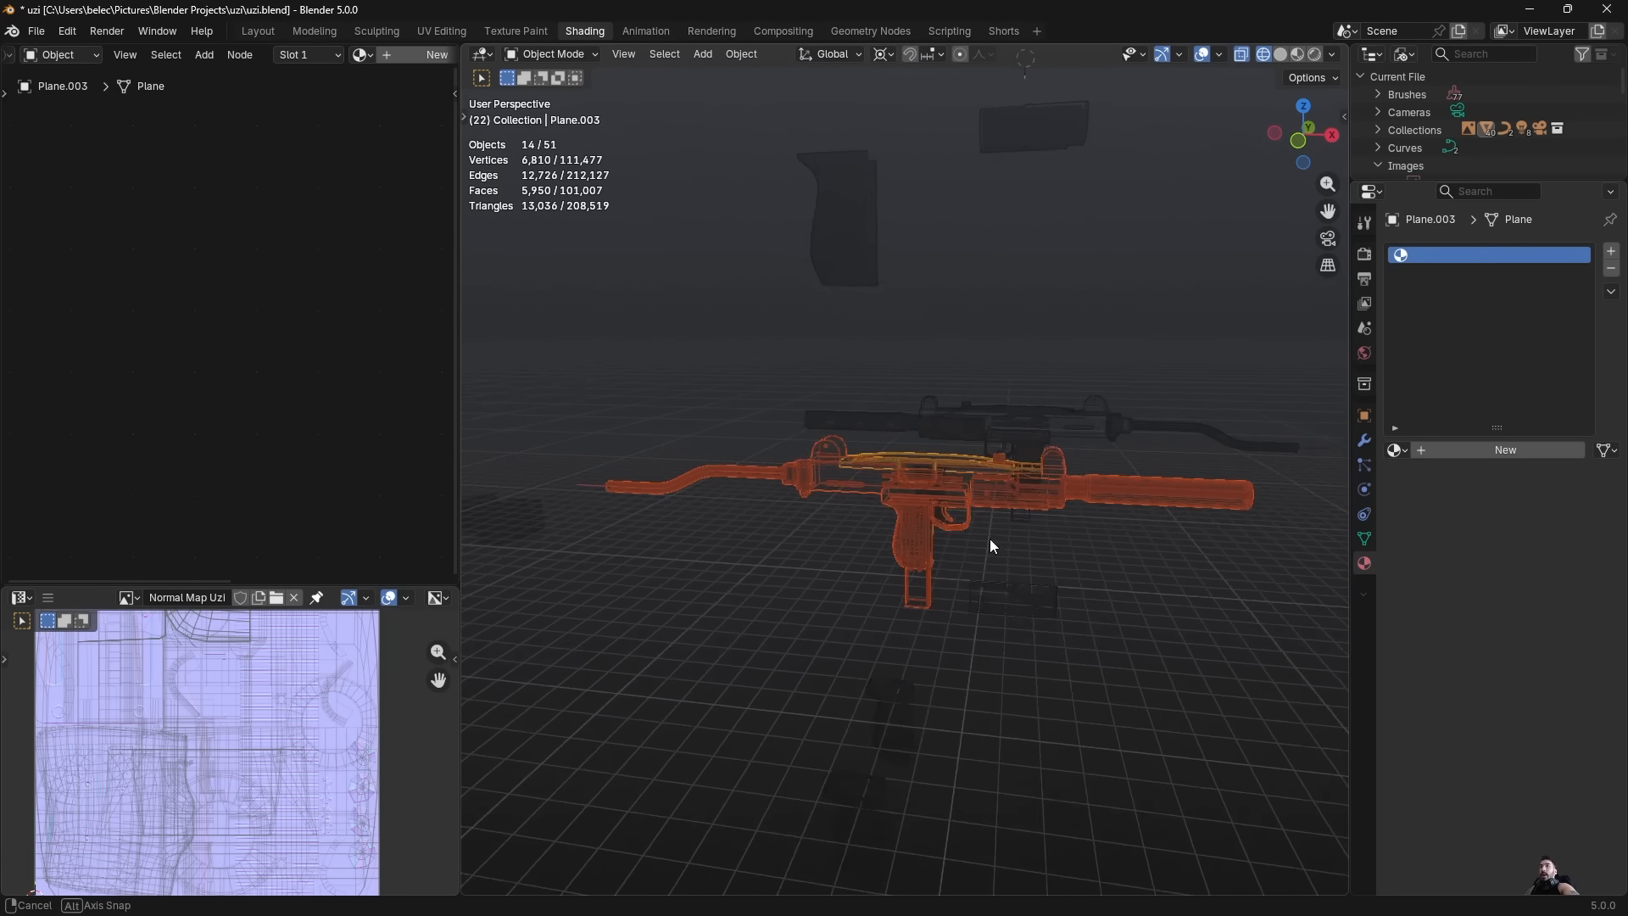
{"action": "middle_click_drag", "start_coordinate": [989, 537], "coordinate": [644, 251]}
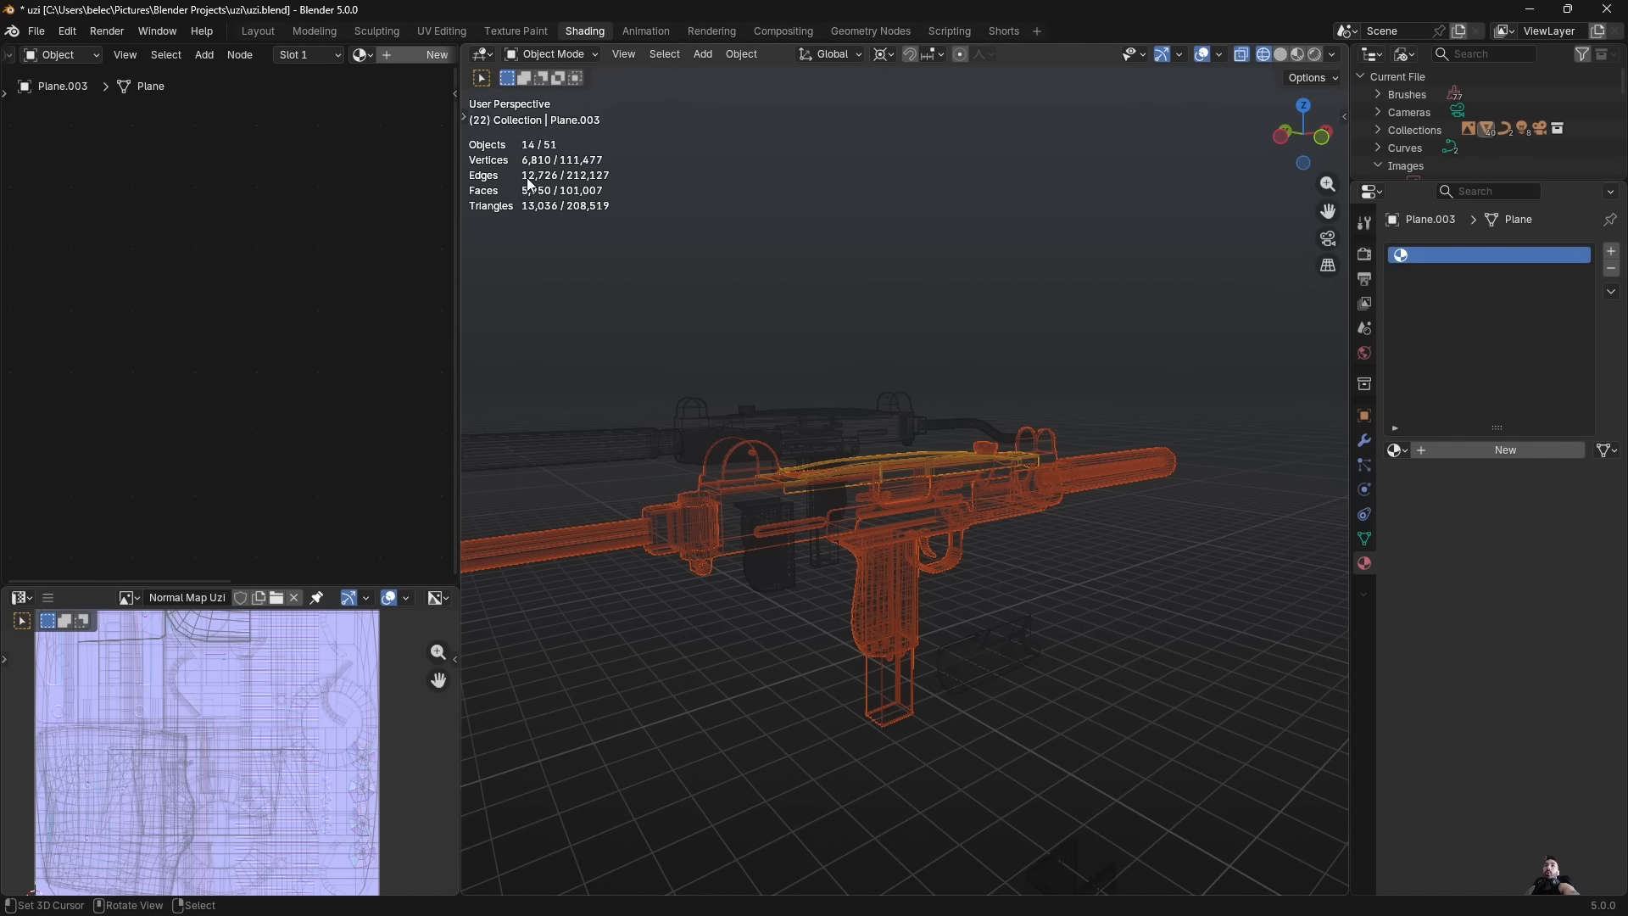
{"action": "middle_click_drag", "start_coordinate": [1067, 634], "coordinate": [956, 646]}
{"action": "key", "text": "alt+z"}
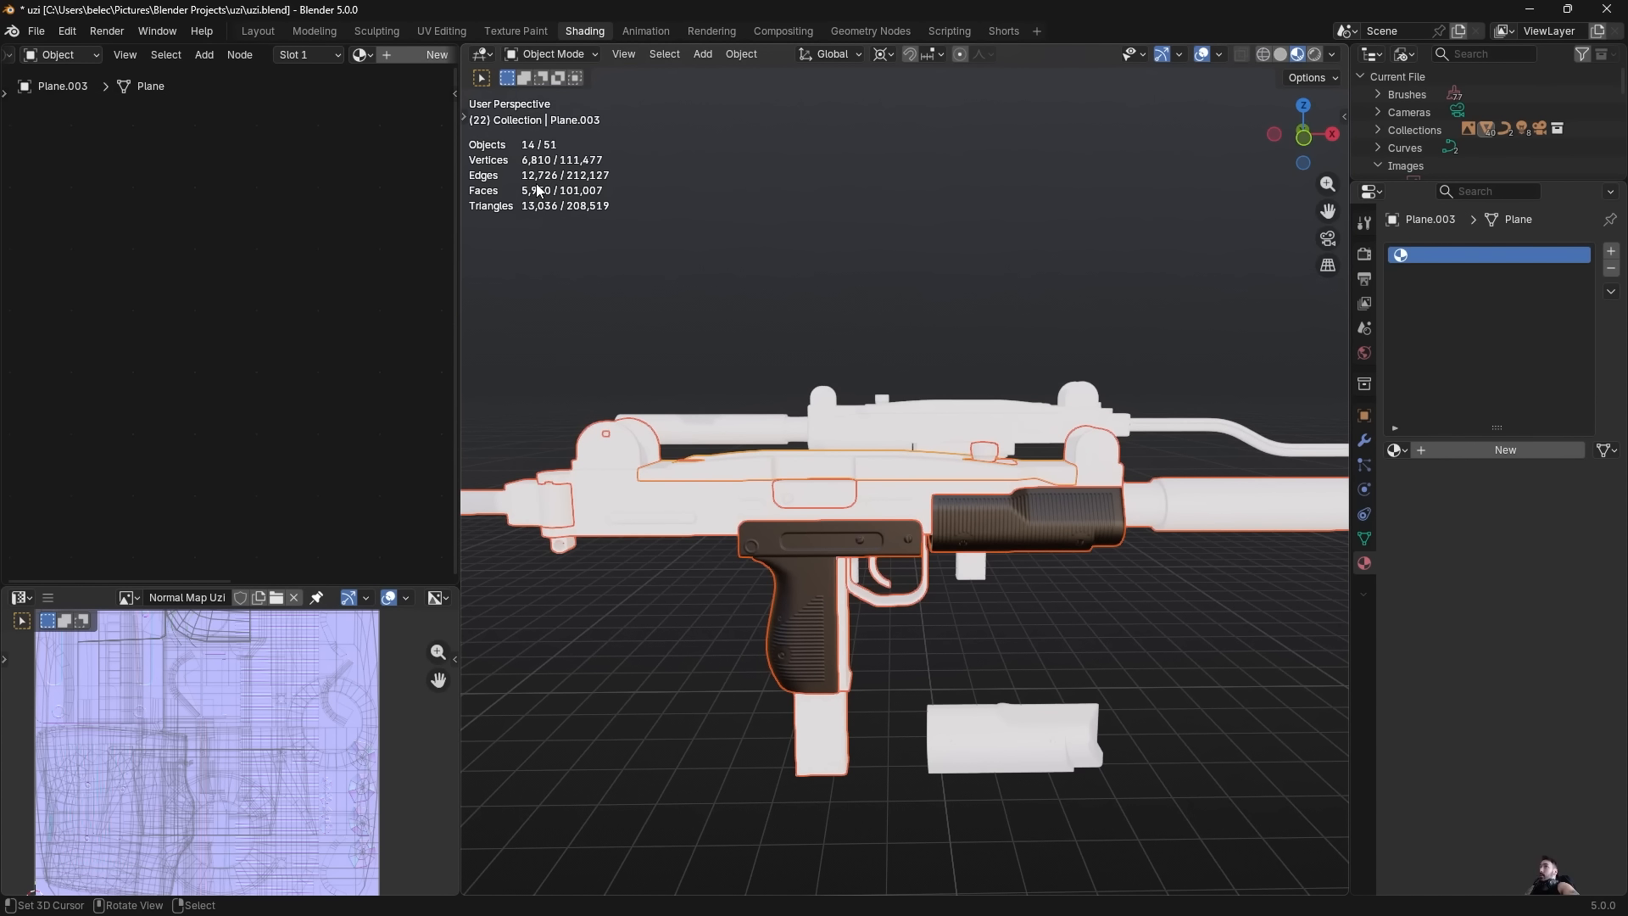
{"action": "middle_click_drag", "start_coordinate": [789, 468], "coordinate": [758, 469]}
Deselect everything and inspect the baked grip and handguard on the assembled gun from several angles.
{"action": "key", "text": "alt+a"}
{"action": "middle_click_drag", "start_coordinate": [884, 629], "coordinate": [958, 606]}
{"action": "left_click", "coordinate": [868, 512]}
{"action": "left_click", "coordinate": [965, 608]}
{"action": "middle_click_drag", "start_coordinate": [797, 626], "coordinate": [597, 634]}
{"action": "left_click", "coordinate": [751, 602]}
{"action": "middle_click_drag", "start_coordinate": [870, 607], "coordinate": [827, 670]}
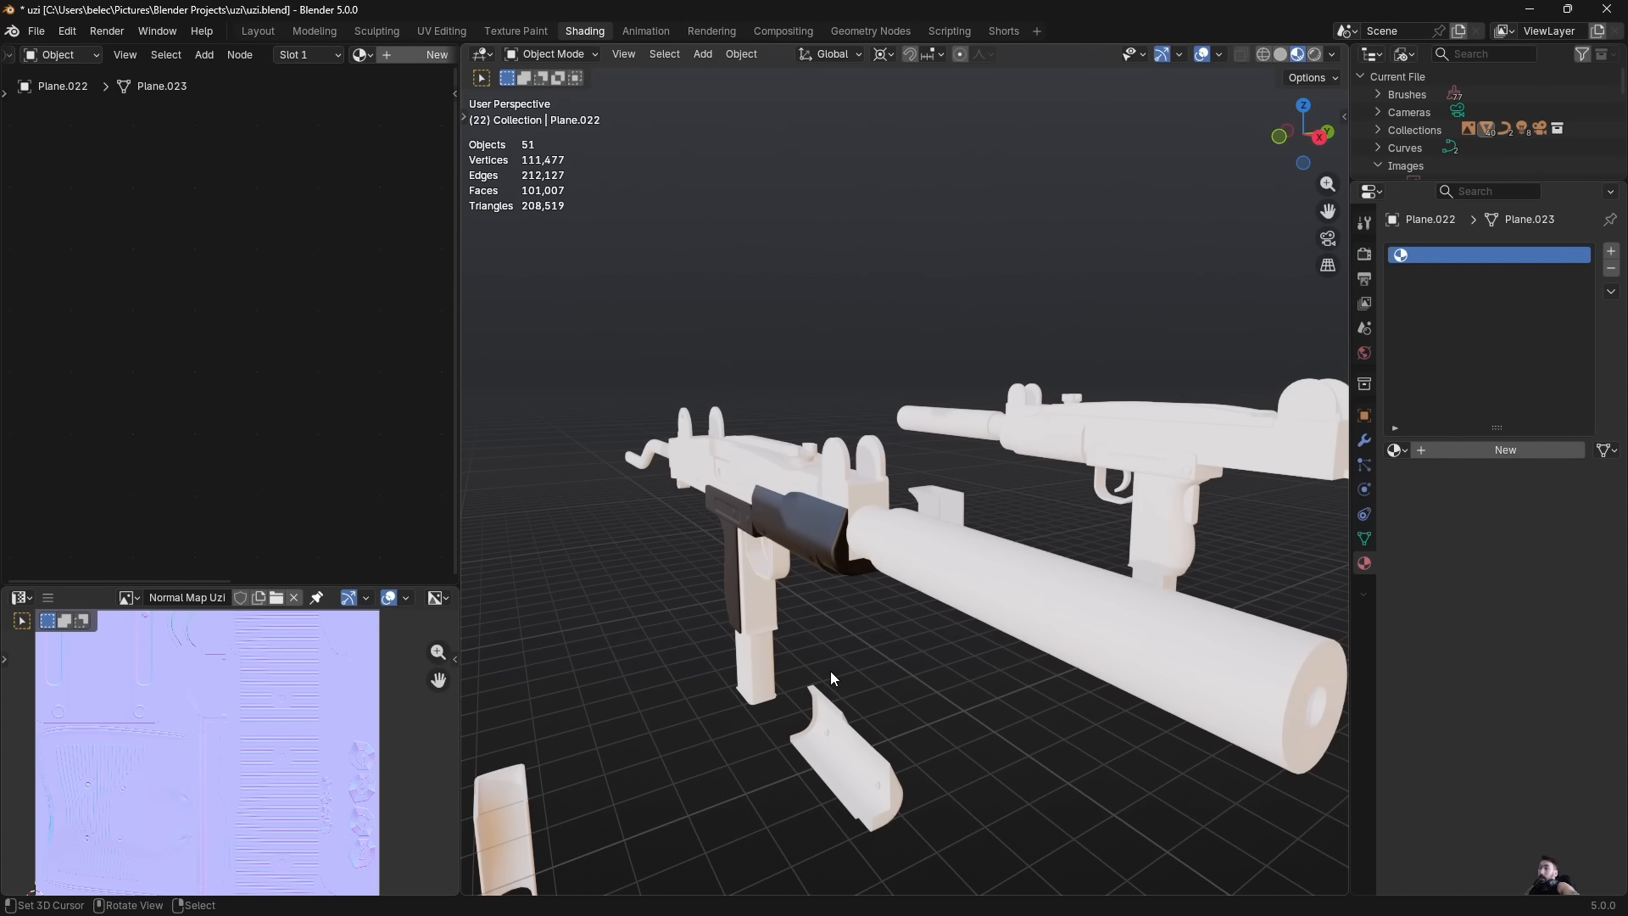